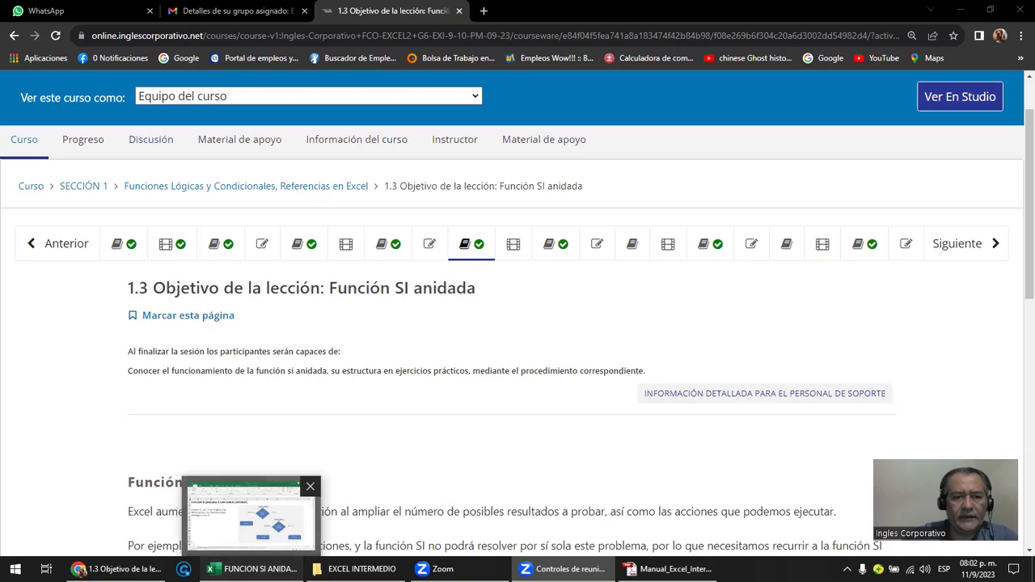
Switch from the course page to the FUNCION SI ANIDADA workbook in Excel.
click(287, 568)
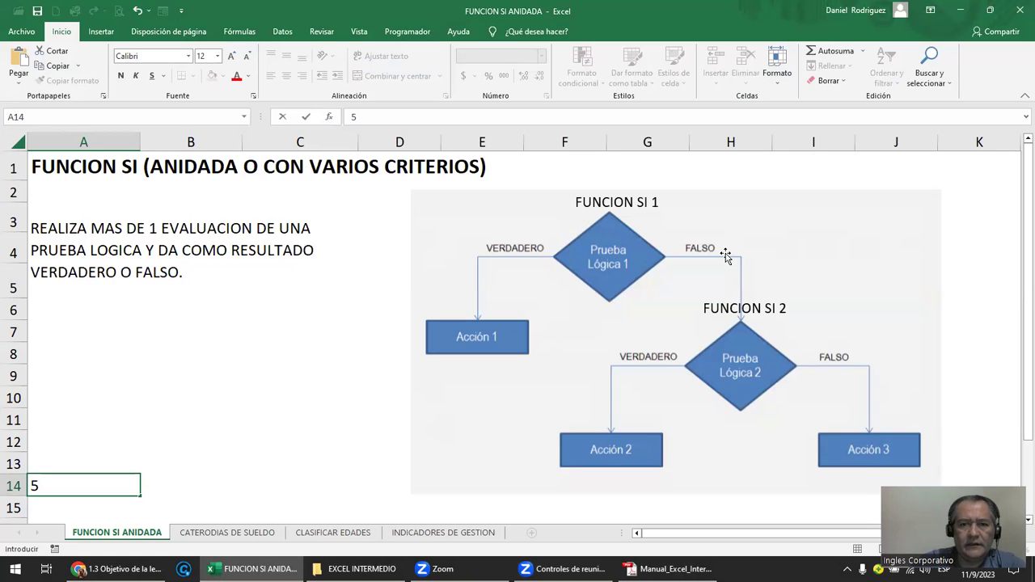
Drag the flowchart's left edge leftward to widen it, then deselect it.
click(728, 259)
drag(405, 340, 366, 342)
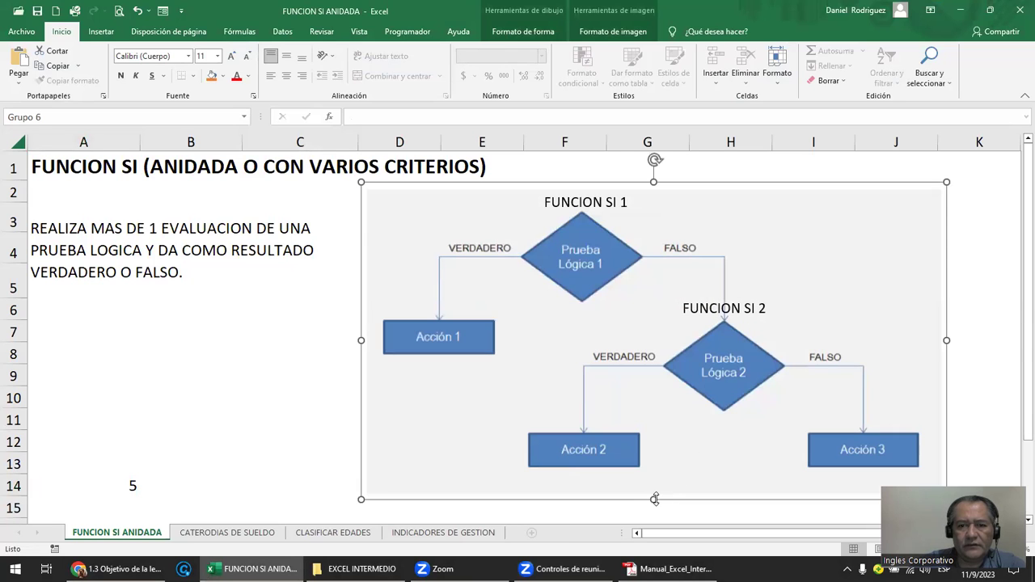
click(590, 346)
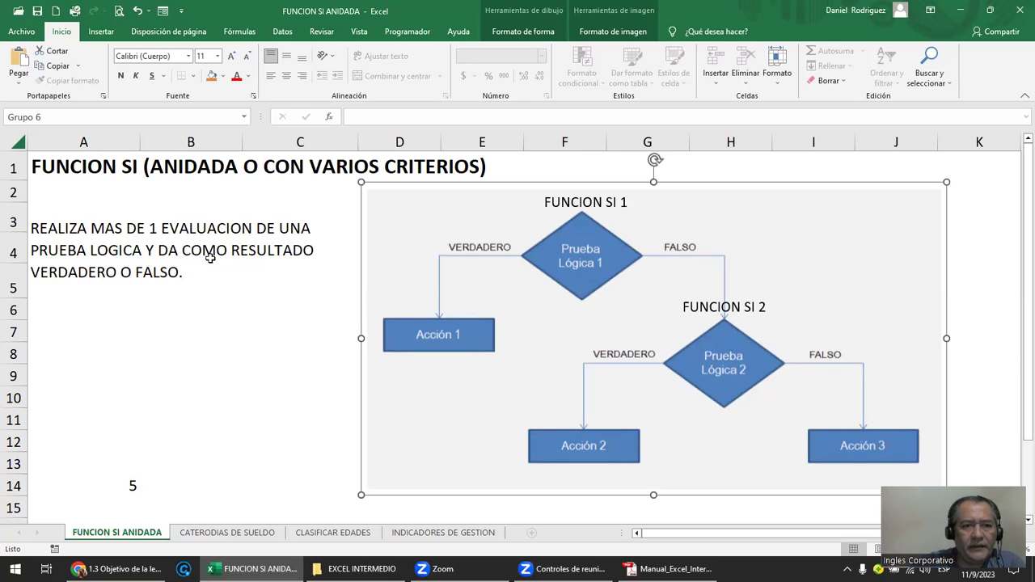
click(135, 277)
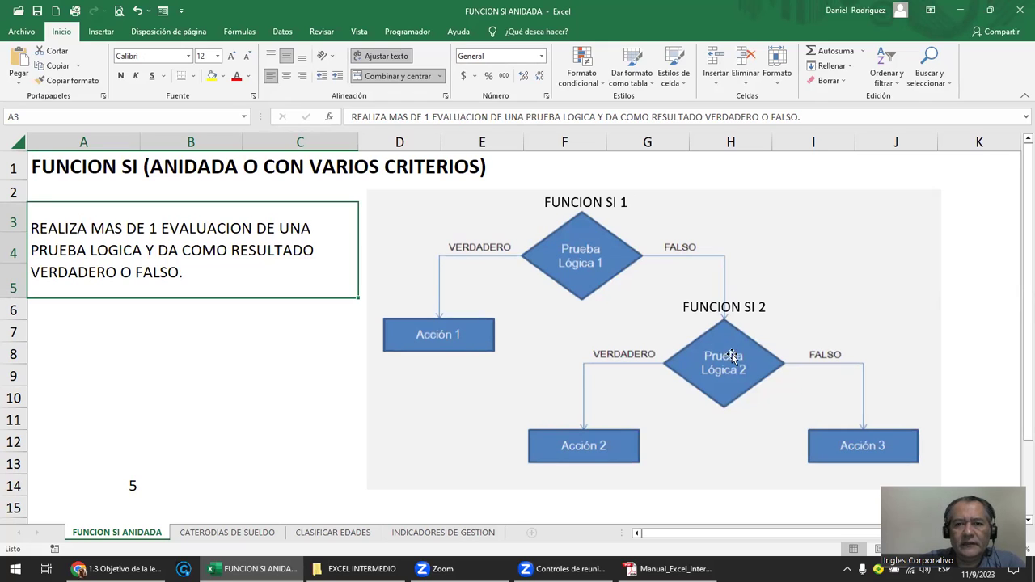
Enter and leave the FUNCION SI 2 label, then delete the 5 from cell A14.
double_click(761, 308)
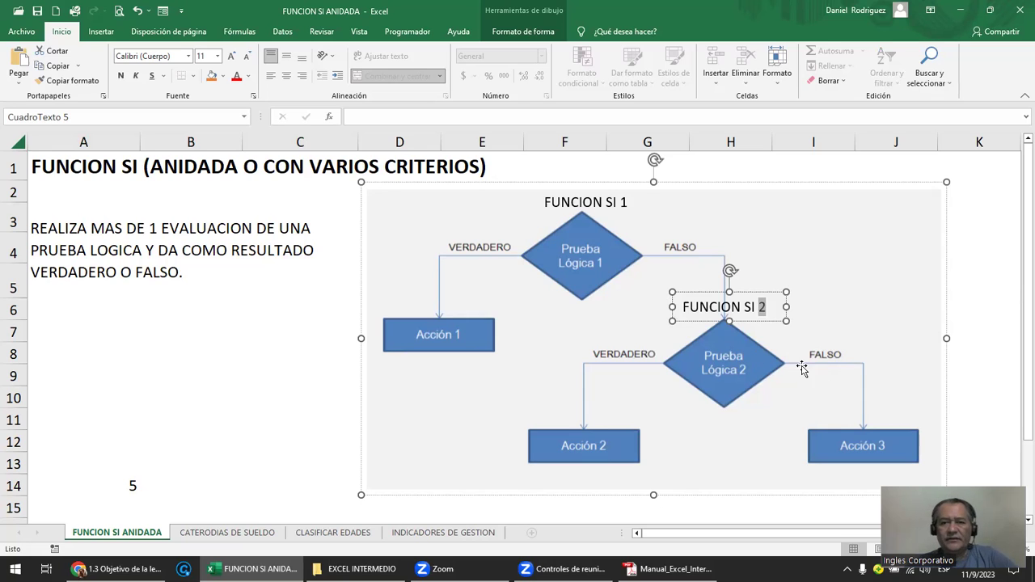
click(965, 398)
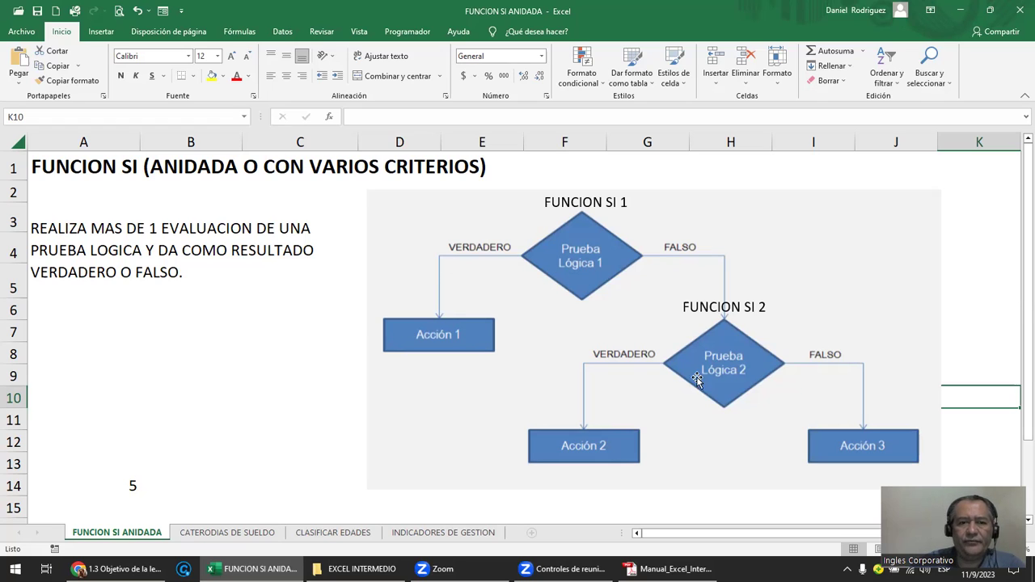
click(127, 492)
key(Delete)
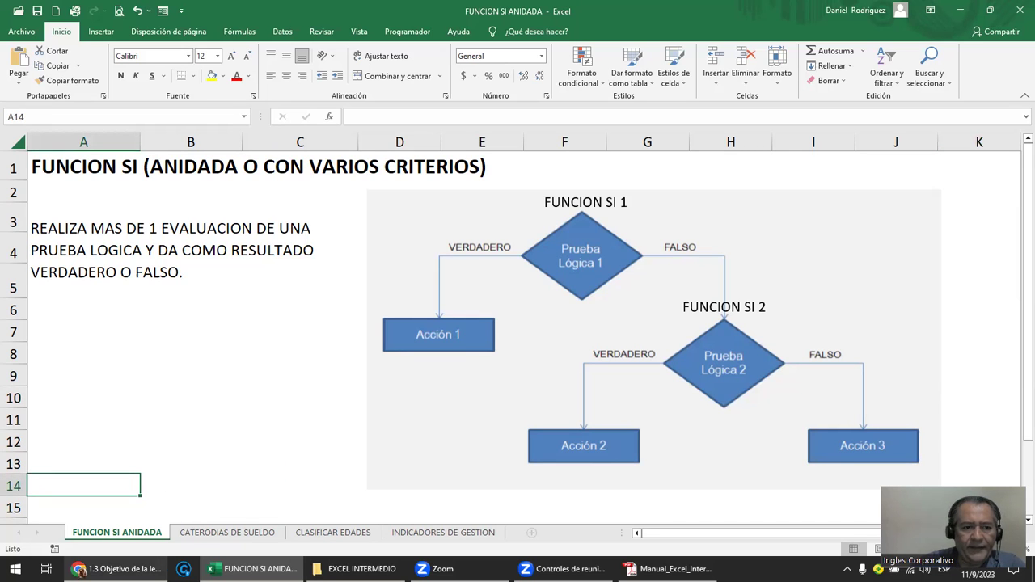
click(117, 569)
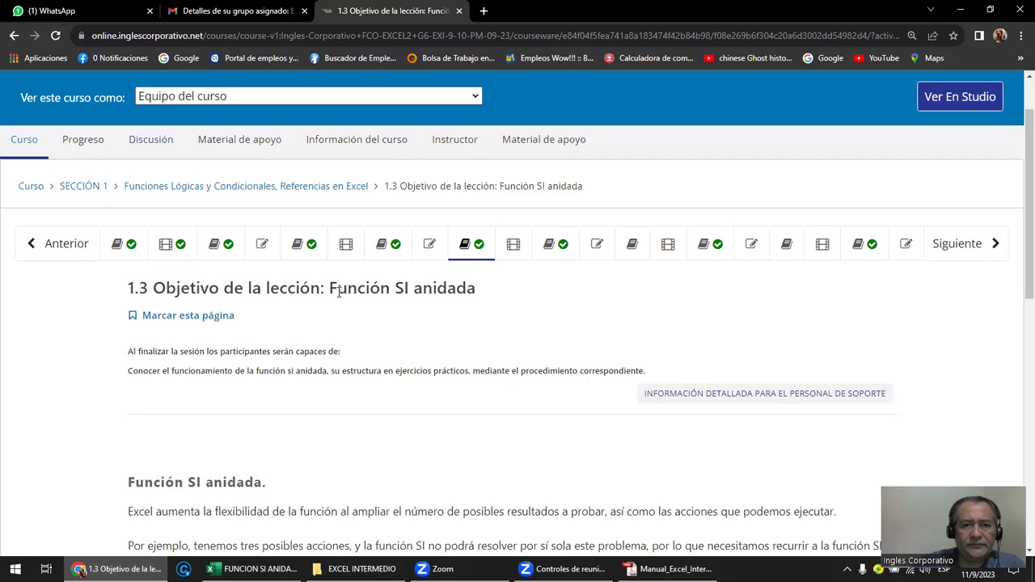
scroll(399, 330, down, 3)
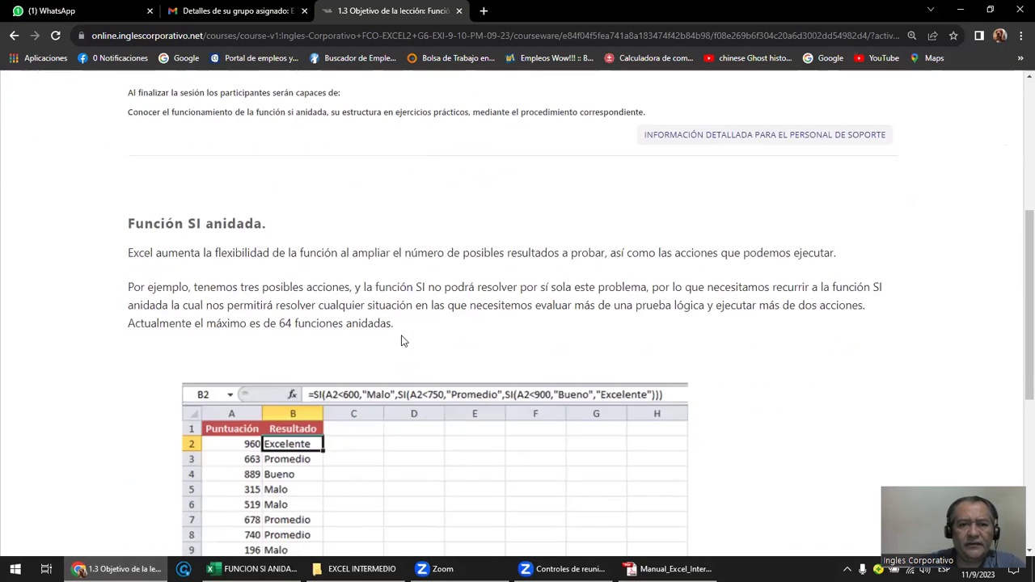
scroll(402, 341, down, 1)
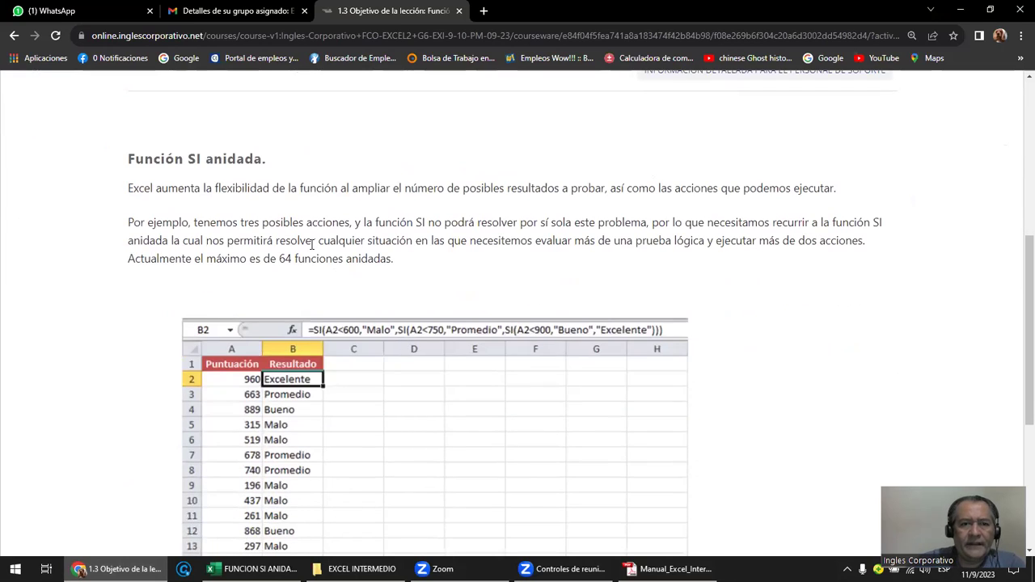
drag(279, 257, 420, 280)
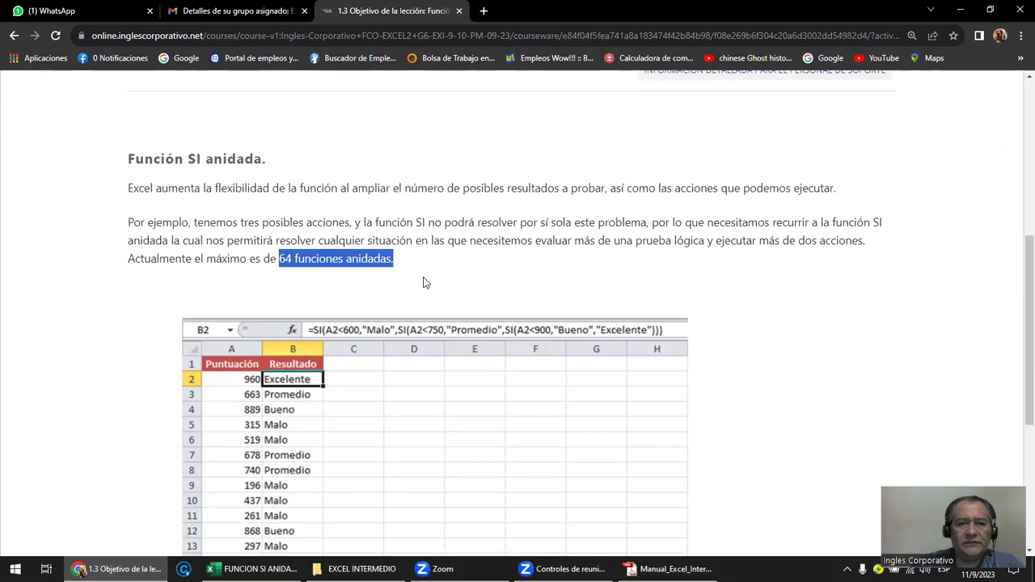
click(427, 282)
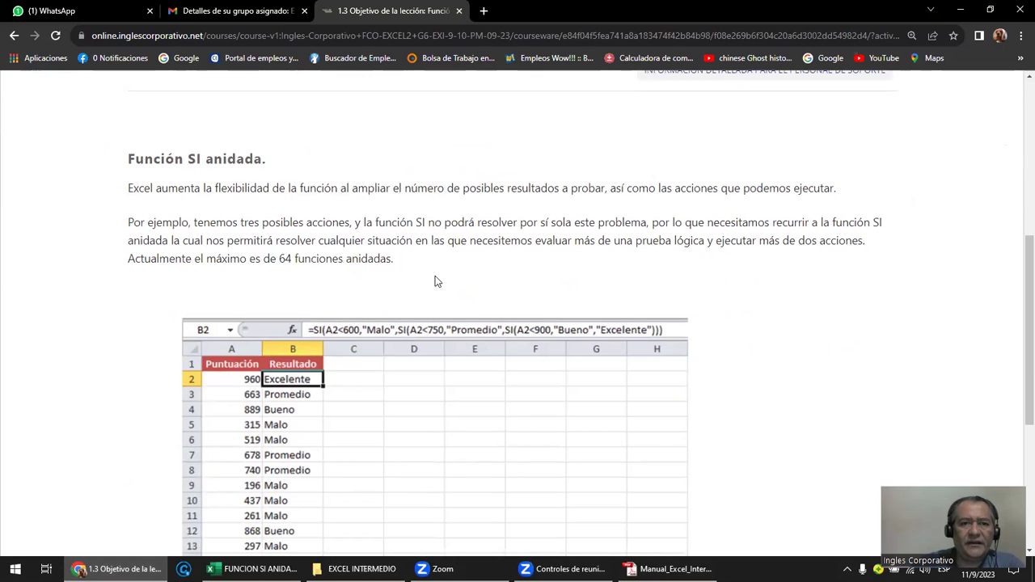
Back in Excel, enter the heading 'criterios' in B10 with 50 below it.
click(252, 569)
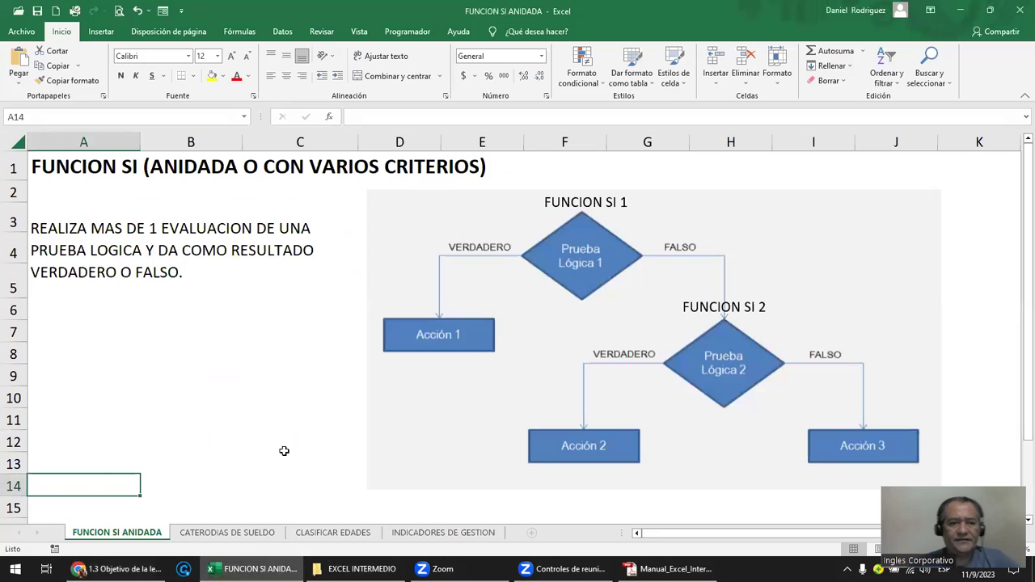
key(Left)
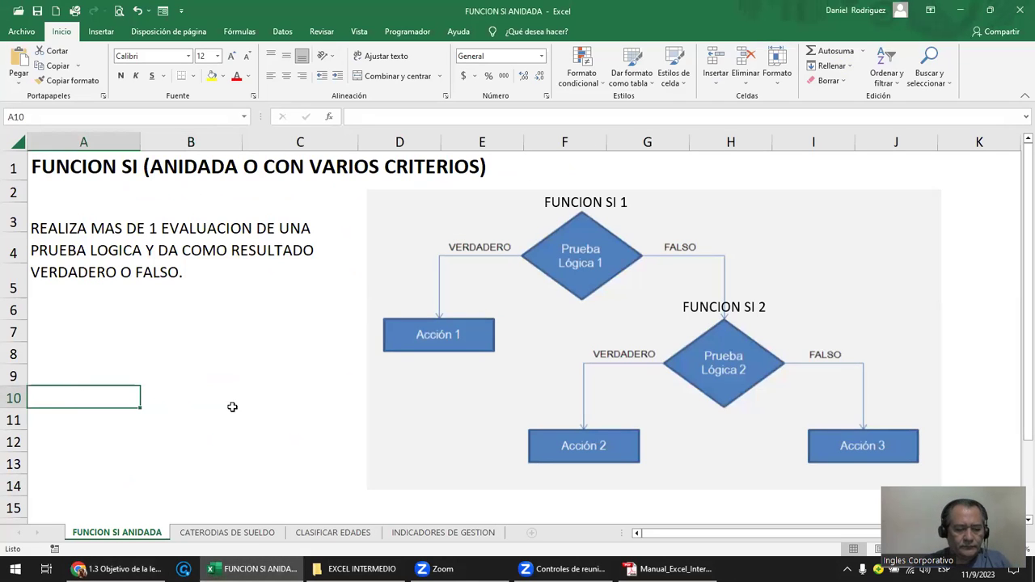
click(232, 407)
text(criterios)
key(Return)
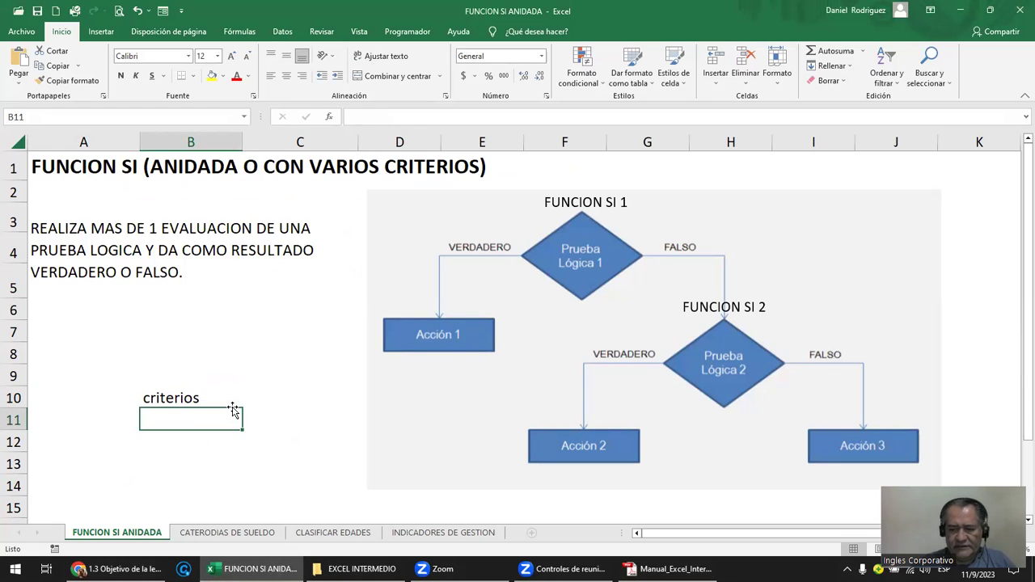
text(50)
key(Tab)
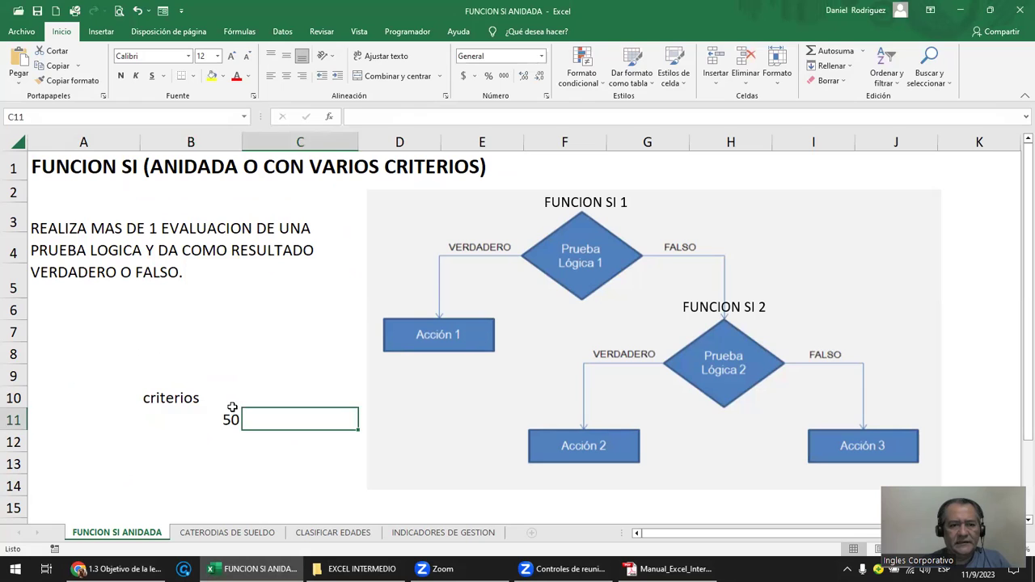
Enter the heading 'si' in A10 with 49 below it in A11.
key(Left)
key(Left)
key(Up)
text(si)
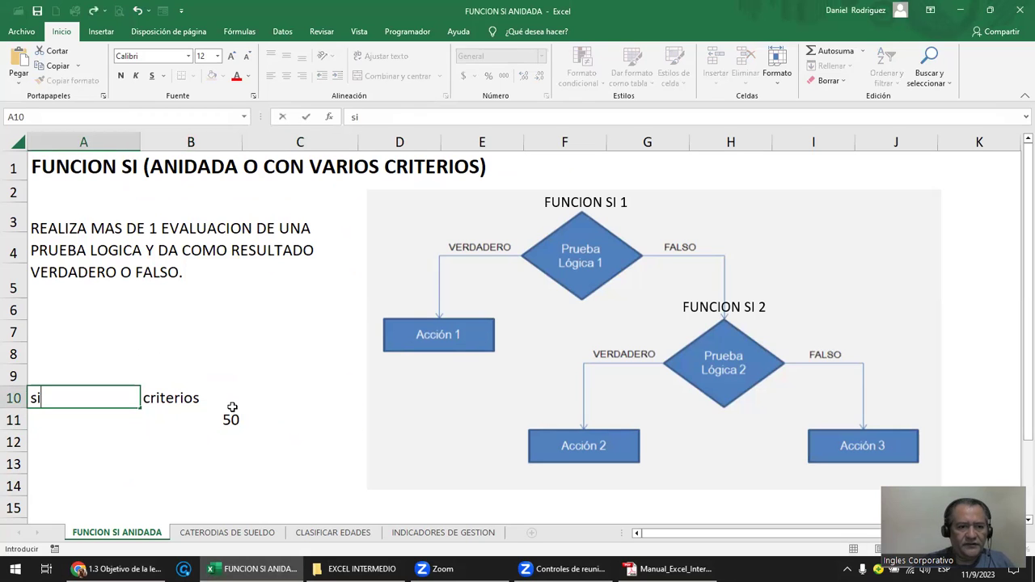
key(Return)
key(Right)
key(Left)
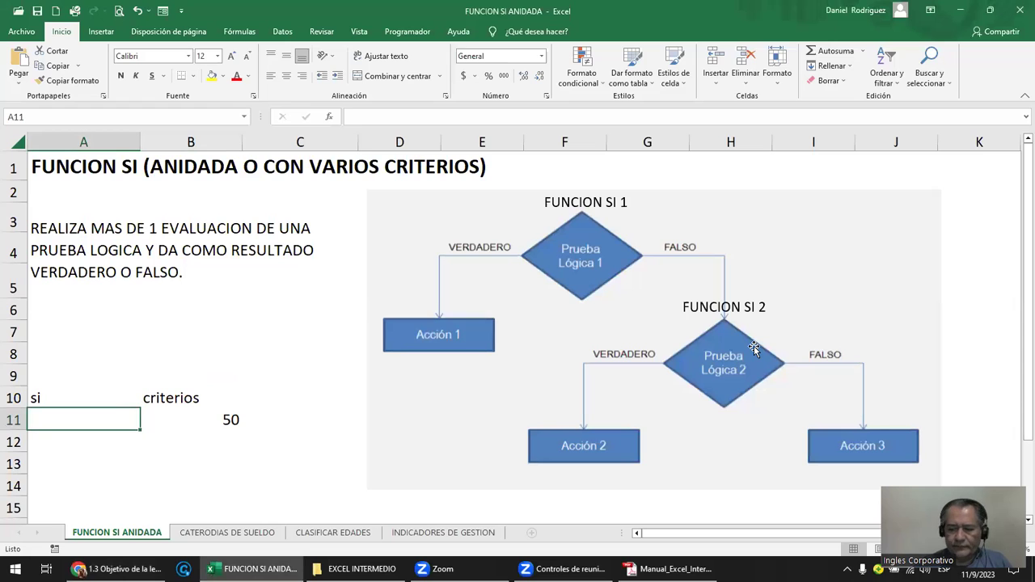
text(49)
key(Right)
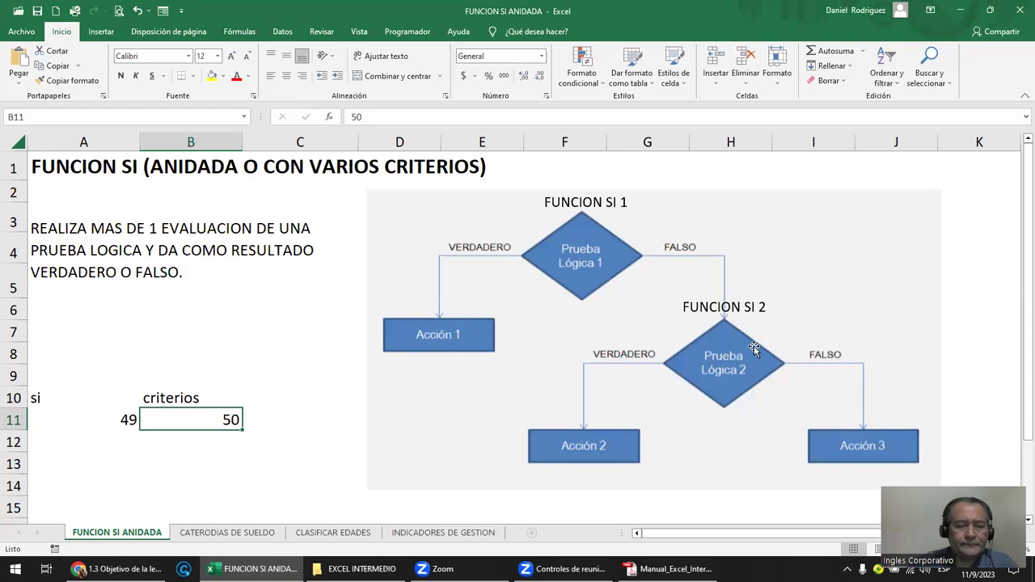
Center the 49/50 values and the si/criterios headings.
click(129, 420)
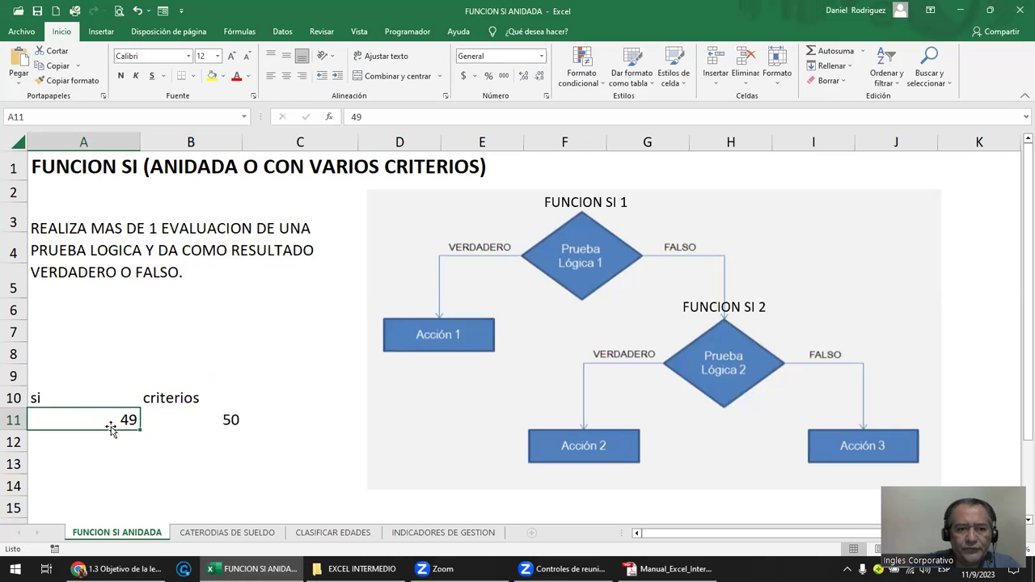
drag(129, 422, 226, 420)
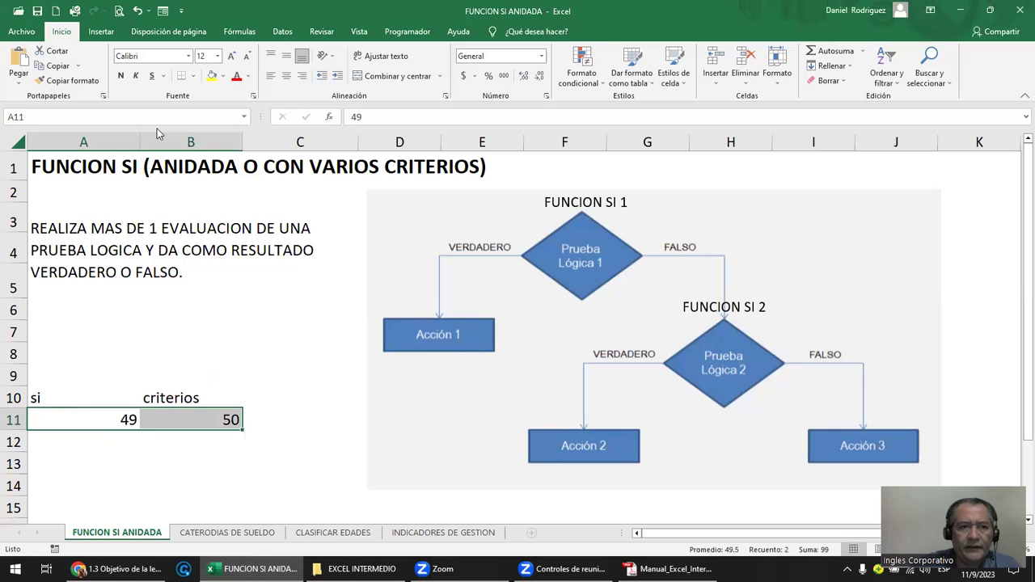
click(289, 78)
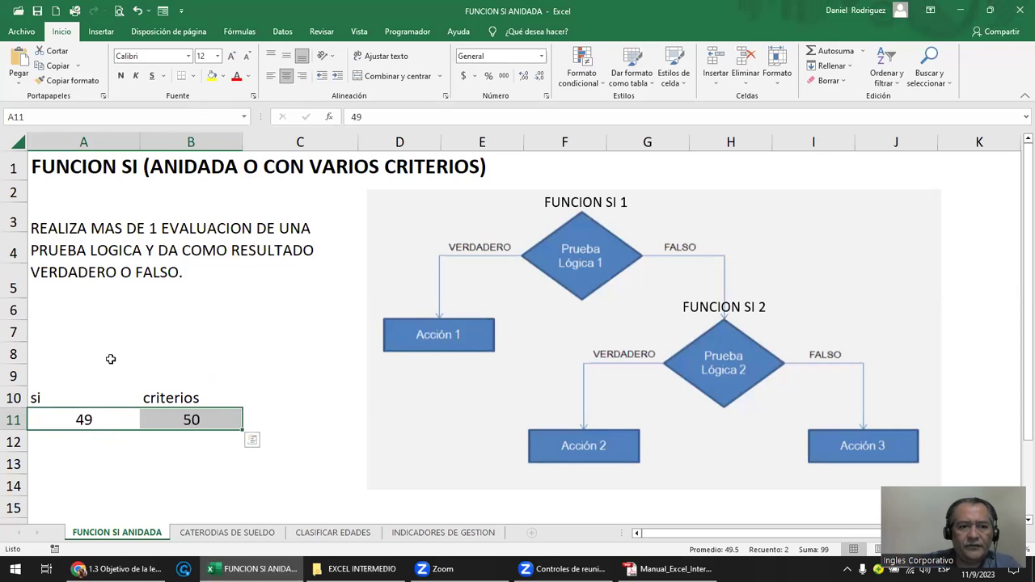
drag(62, 396, 186, 397)
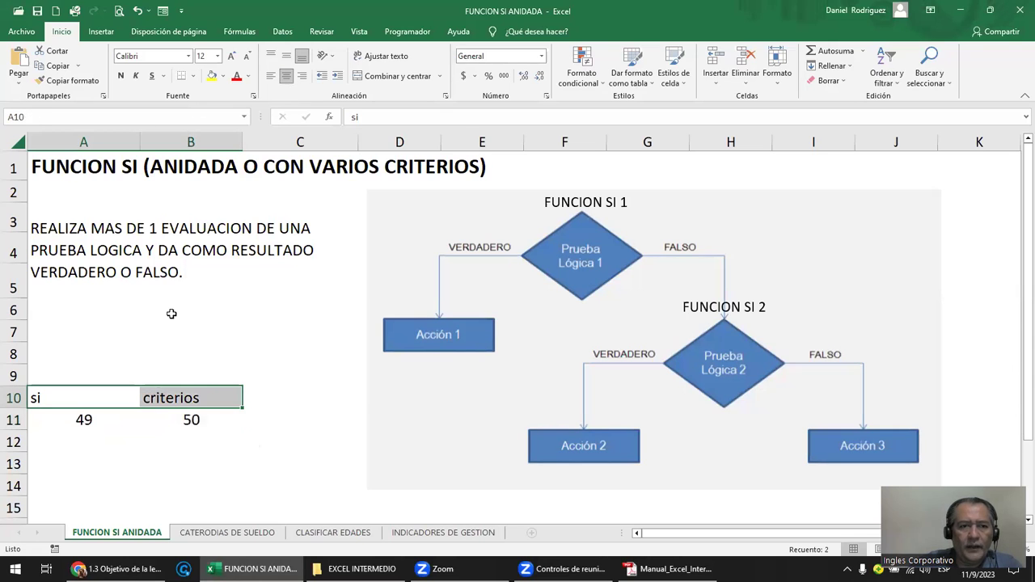
click(287, 75)
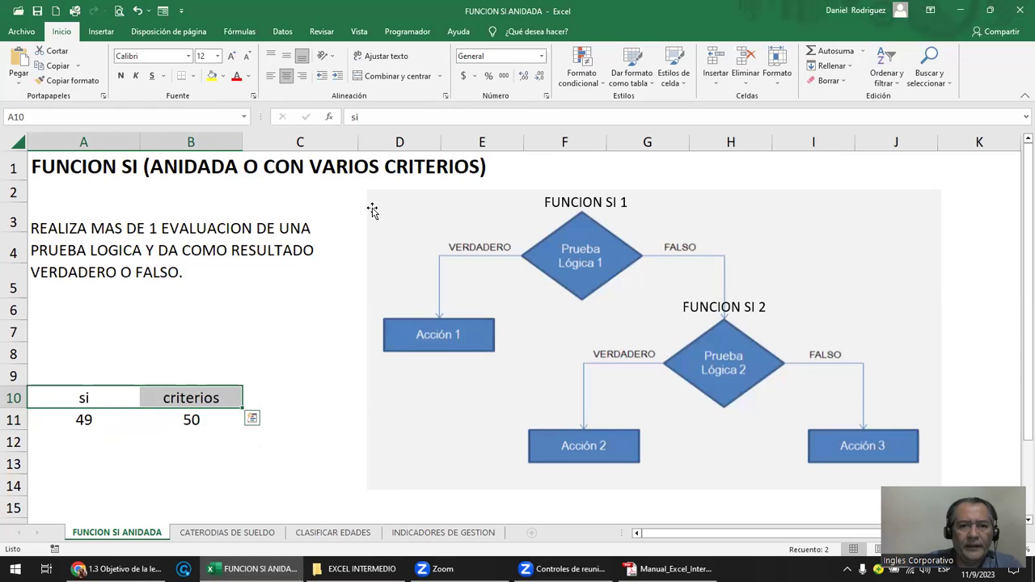
Change the values to 5 in B11 and 4 in A11.
click(202, 420)
text(5)
key(Left)
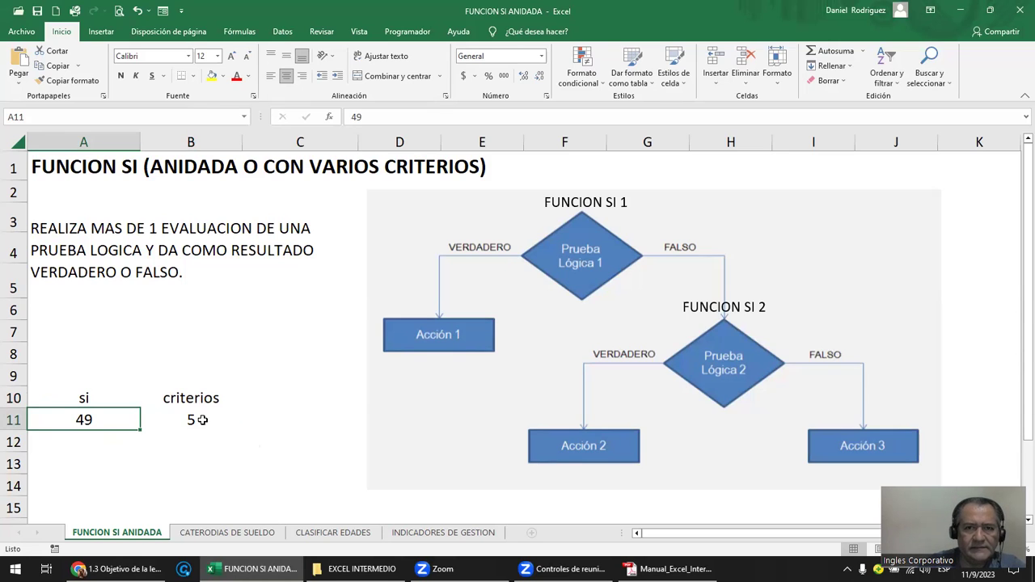
text(4)
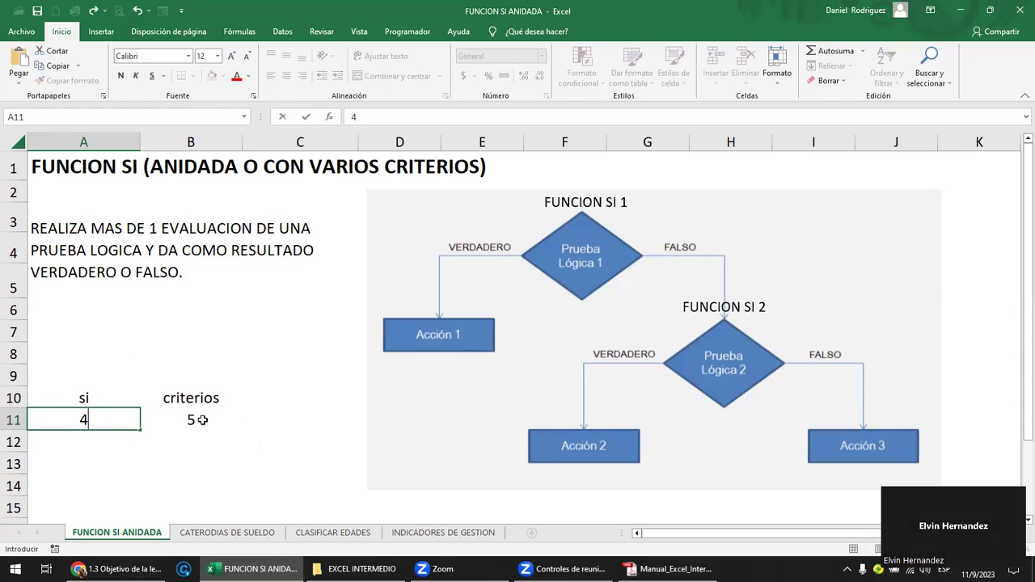
key(Return)
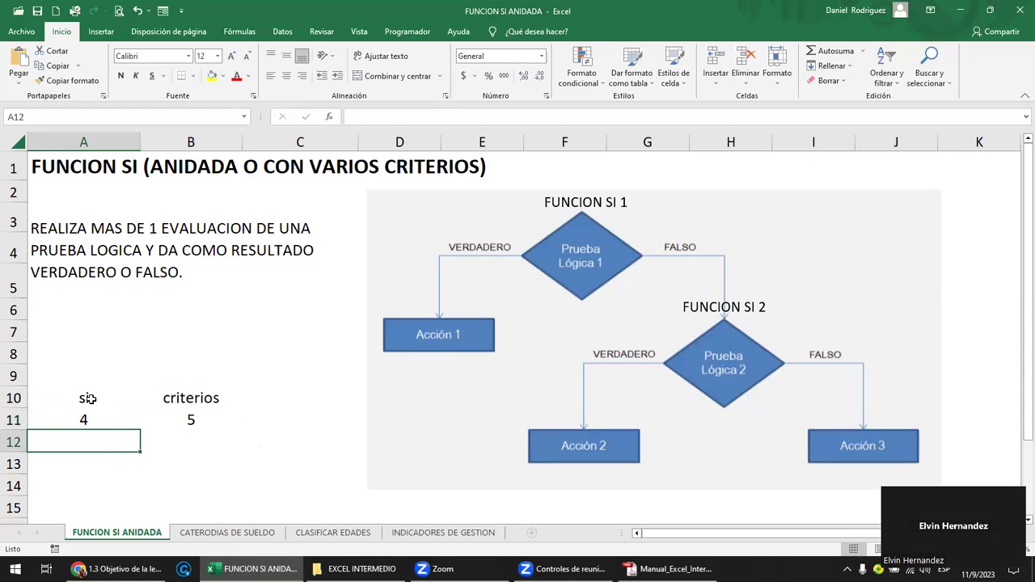
Select the si and criterios labels and their values in turn to review them.
click(201, 422)
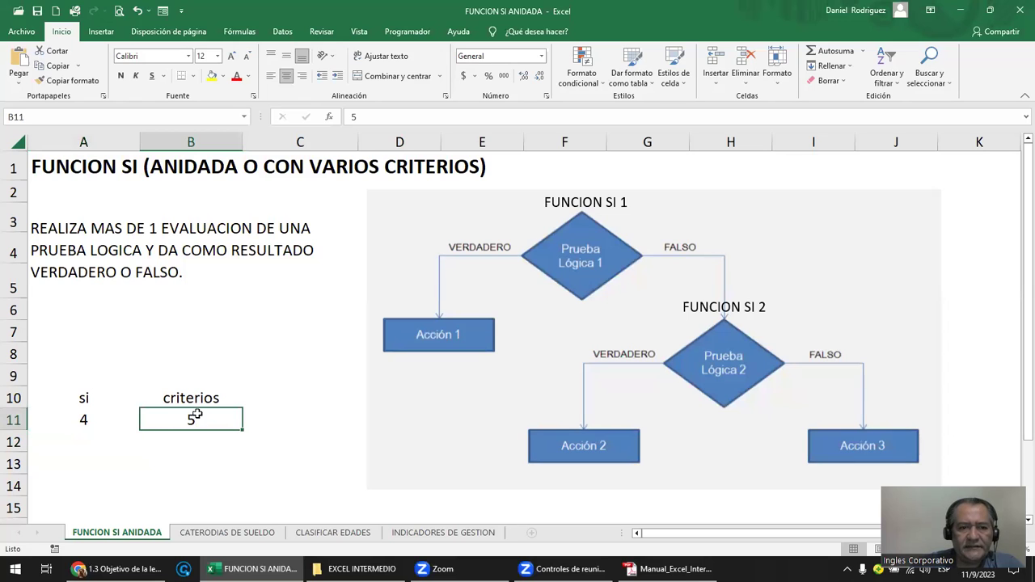
click(81, 422)
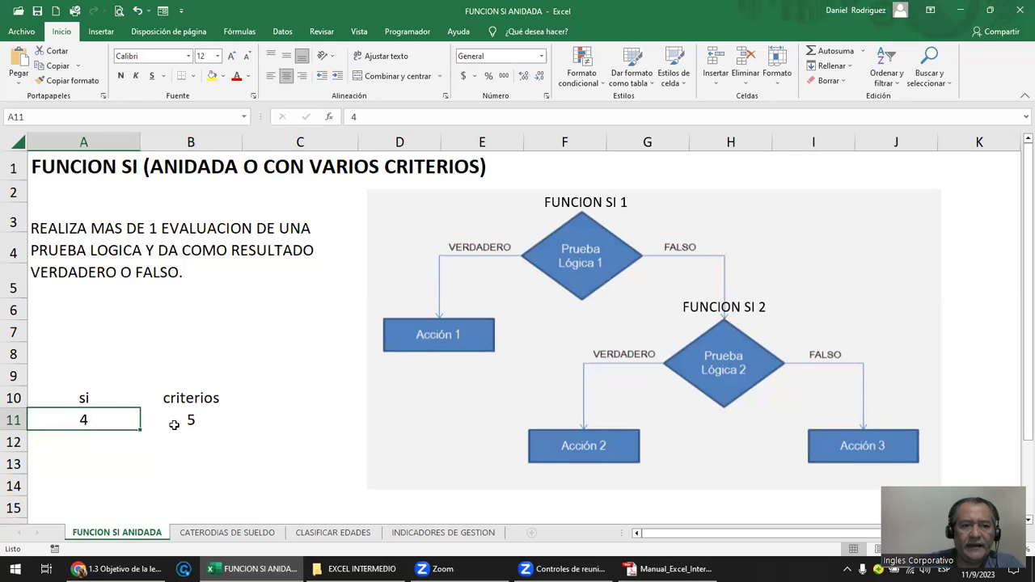
click(81, 397)
click(167, 398)
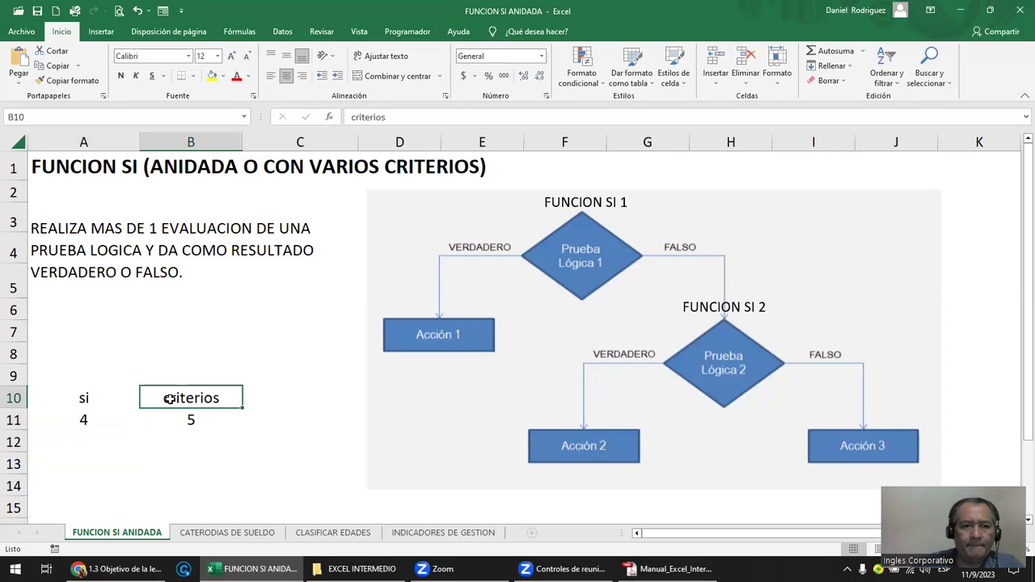
click(81, 420)
click(81, 396)
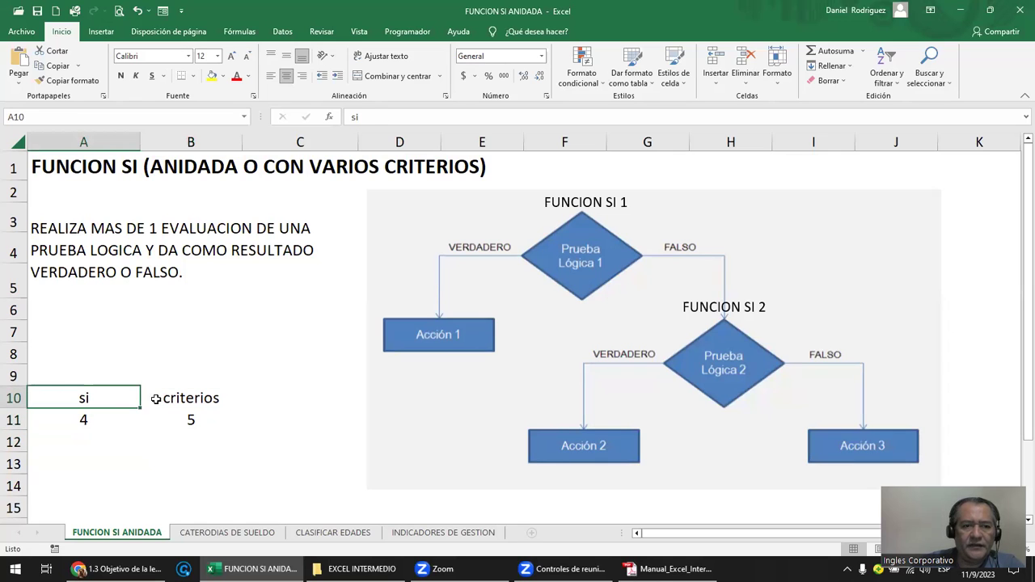
click(175, 398)
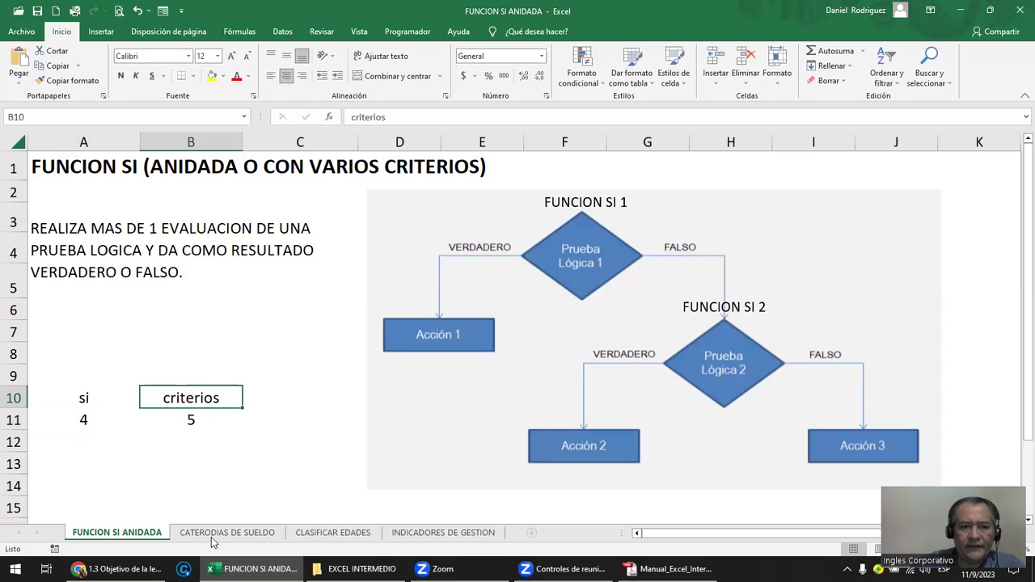
Return to the course lesson and bring the Puntuación/Resultado nested SI example into view.
mouse_move(120, 569)
click(119, 518)
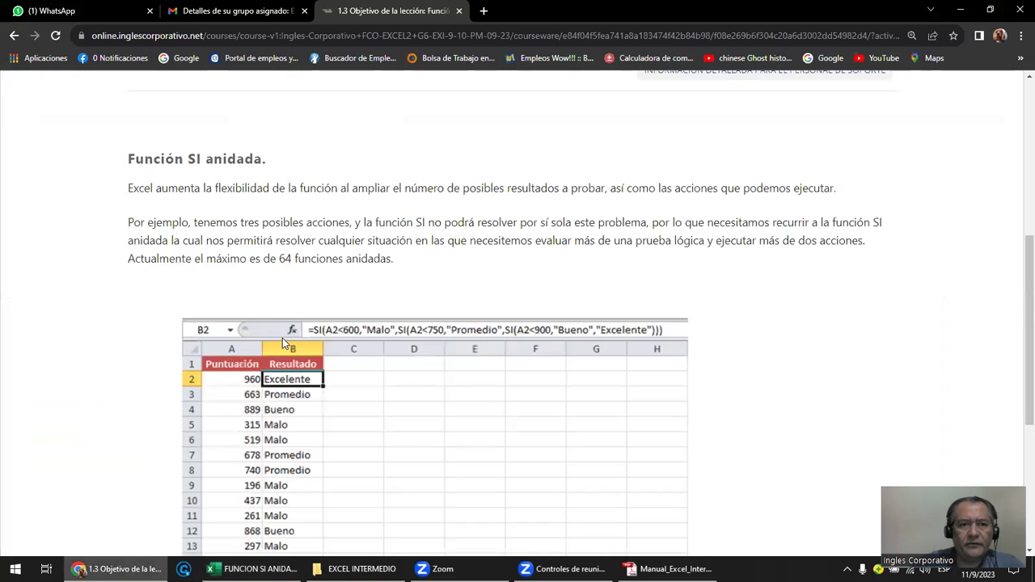
scroll(260, 323, down, 4)
scroll(261, 323, up, 1)
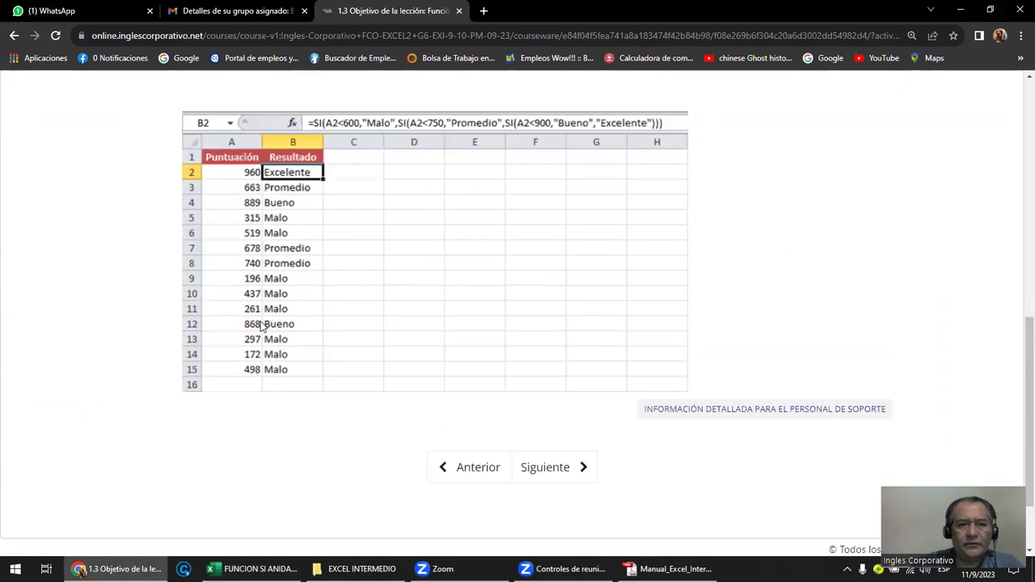
scroll(260, 325, up, 1)
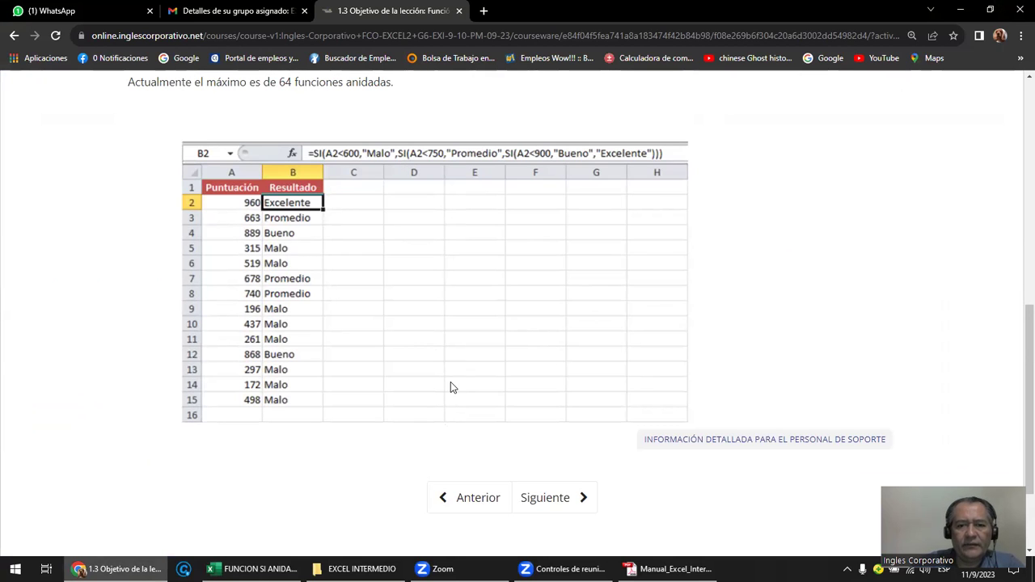
Open the manual PDF's Función Si anidada section and scroll to the page 25 age formula.
click(668, 569)
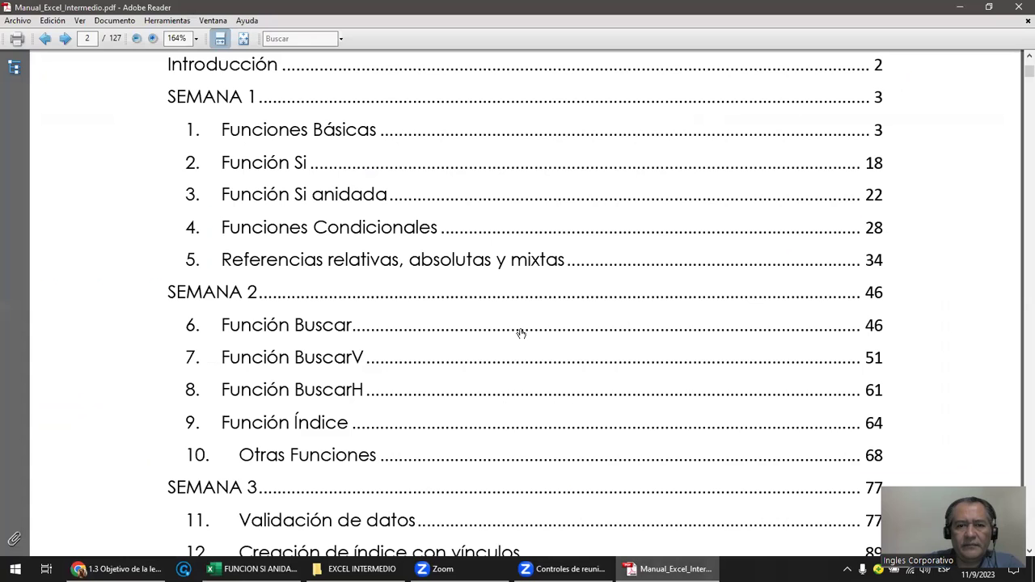
click(275, 199)
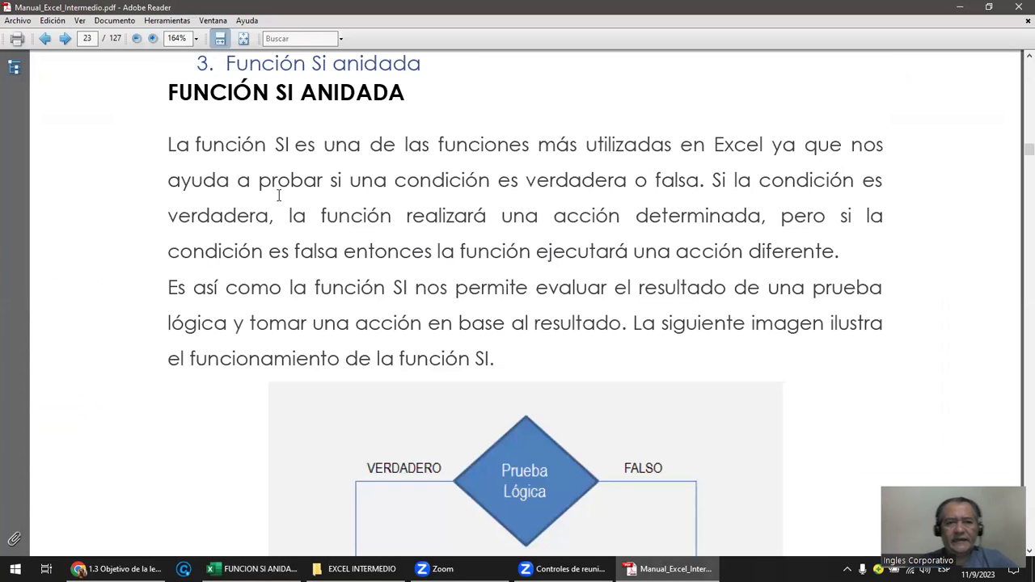
scroll(265, 229, up, 1)
scroll(265, 230, up, 2)
scroll(264, 230, up, 1)
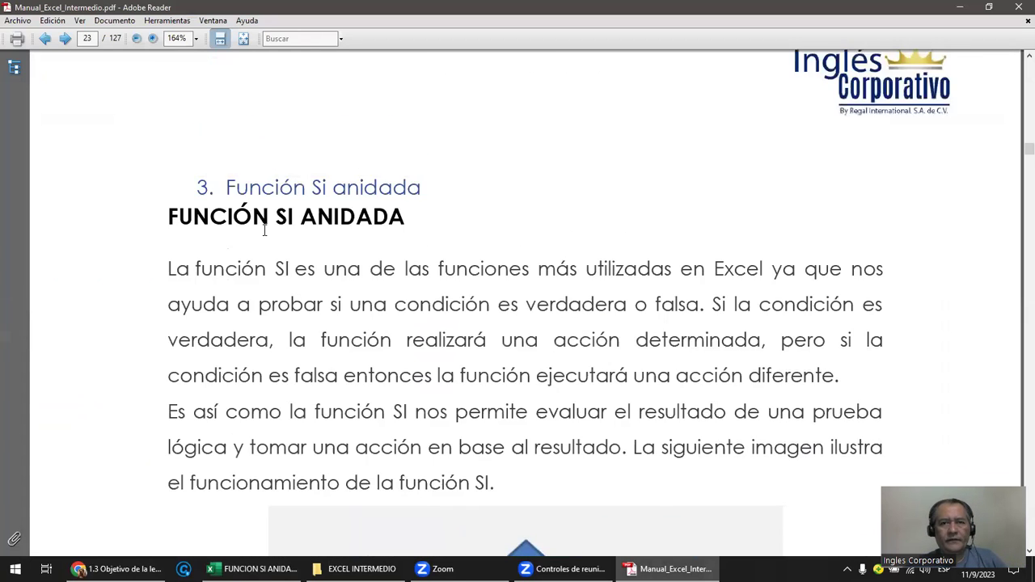
scroll(267, 232, up, 1)
scroll(271, 234, up, 1)
scroll(270, 233, up, 2)
scroll(271, 235, down, 1)
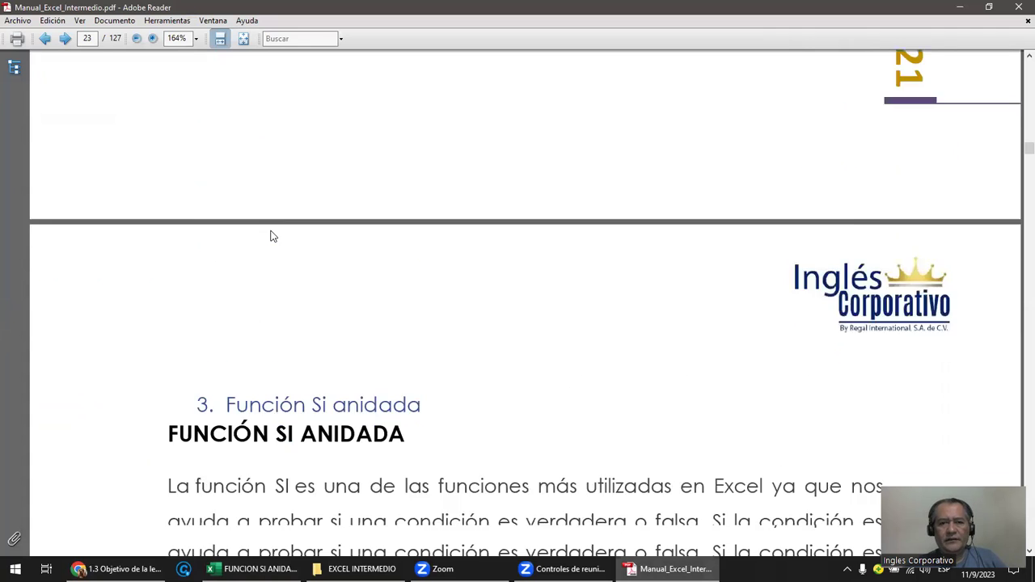
scroll(271, 234, down, 3)
scroll(271, 233, down, 2)
scroll(271, 232, down, 1)
scroll(271, 230, down, 1)
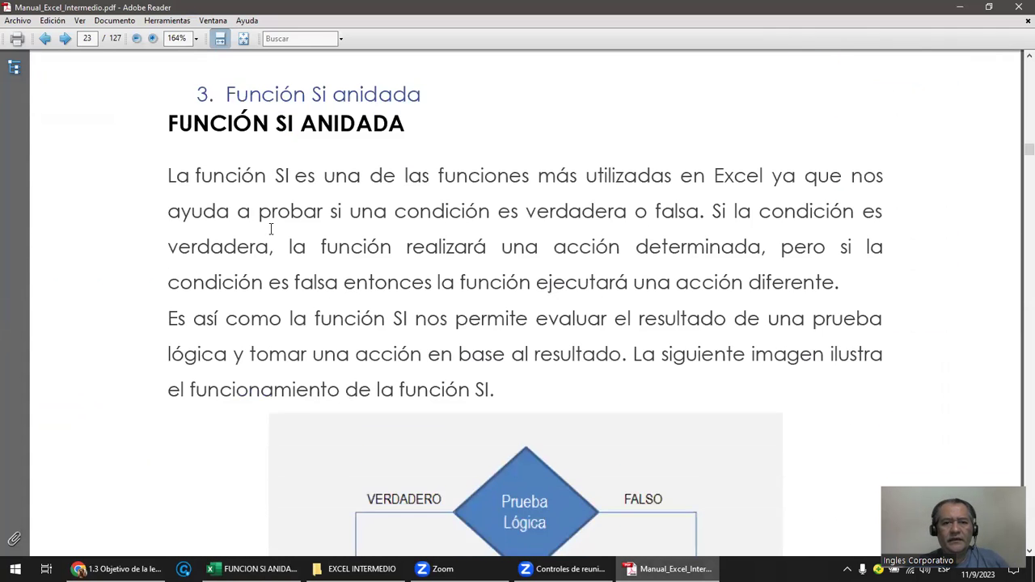
scroll(271, 230, down, 2)
scroll(271, 230, down, 4)
scroll(269, 229, down, 2)
scroll(269, 230, down, 5)
scroll(269, 230, down, 1)
scroll(267, 231, down, 4)
scroll(267, 230, down, 3)
scroll(267, 232, down, 4)
scroll(267, 230, down, 2)
scroll(267, 231, down, 3)
scroll(267, 230, down, 3)
scroll(267, 229, down, 3)
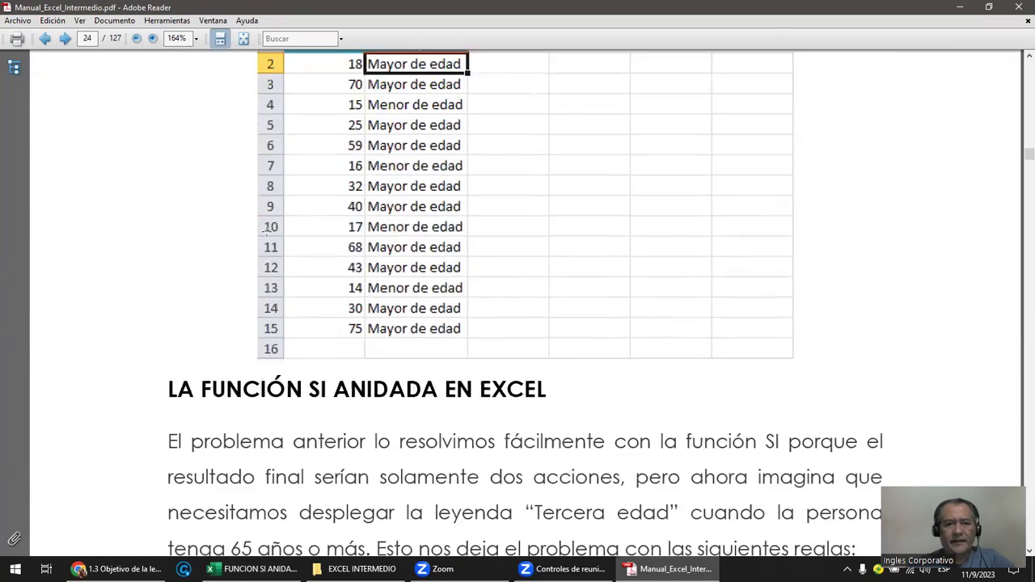
scroll(267, 230, down, 3)
scroll(267, 231, down, 3)
scroll(269, 236, down, 3)
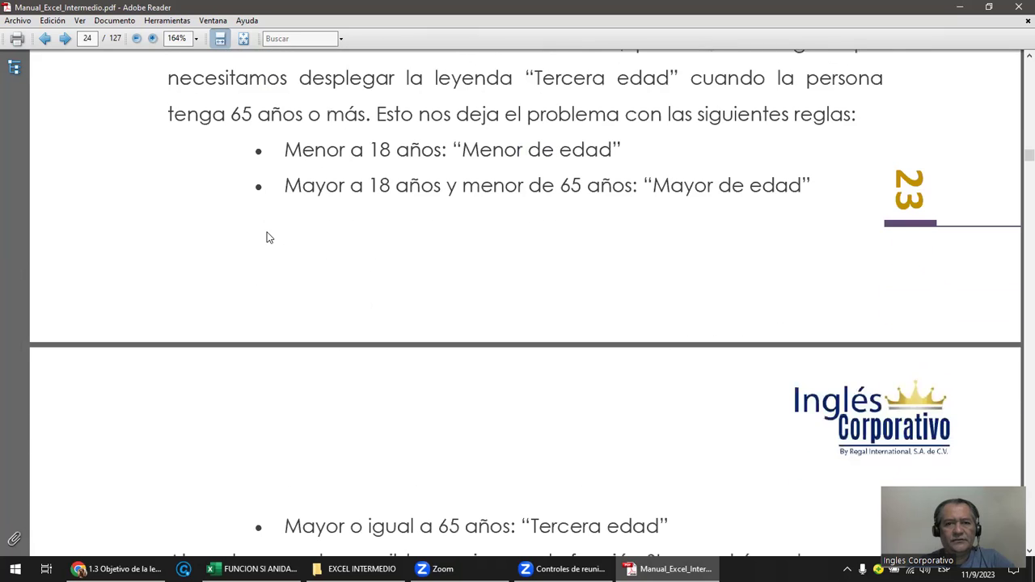
scroll(397, 164, down, 3)
scroll(396, 166, down, 3)
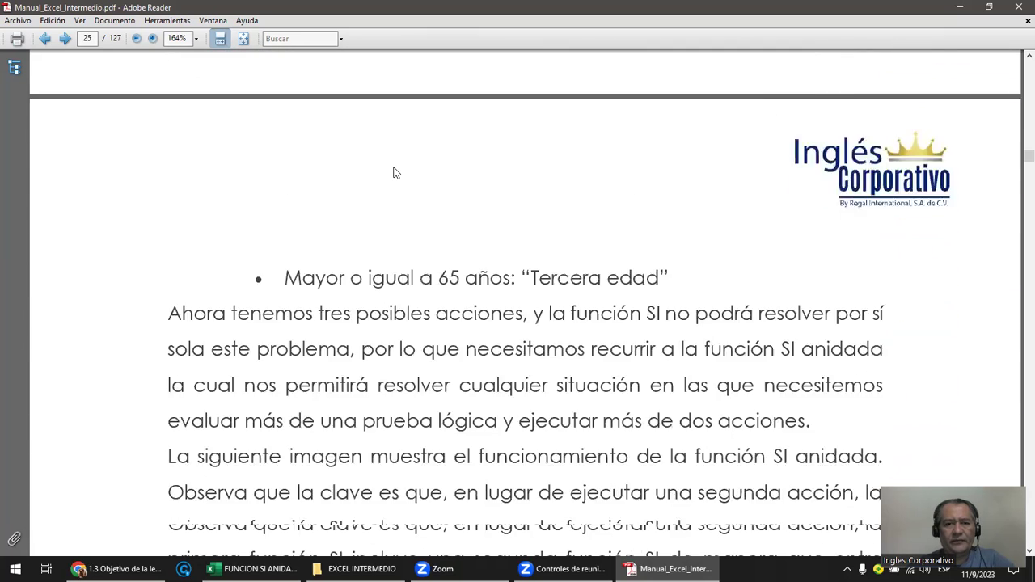
scroll(395, 168, down, 4)
scroll(392, 170, down, 2)
scroll(393, 170, down, 4)
scroll(391, 169, down, 1)
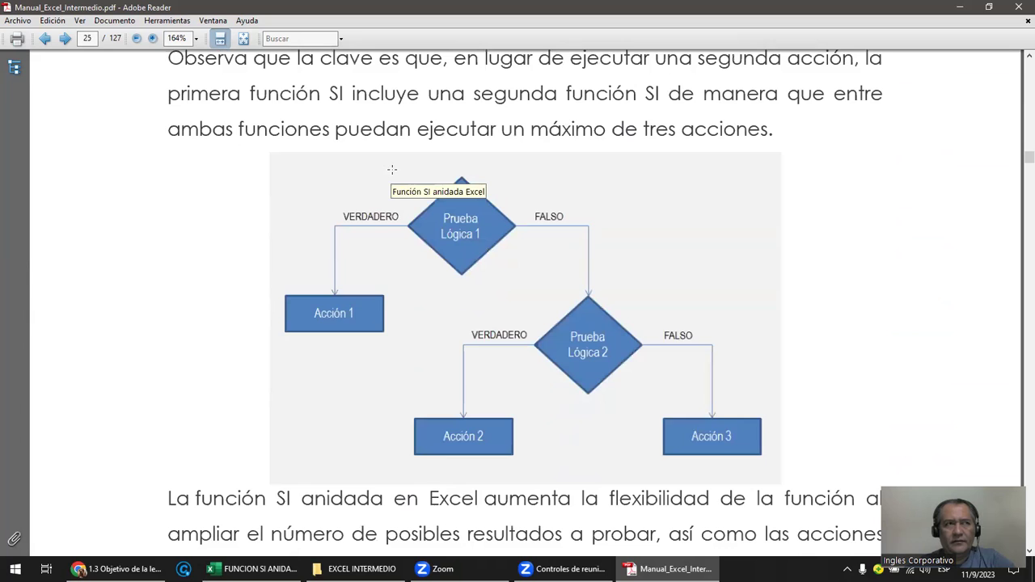
scroll(391, 169, down, 2)
scroll(391, 169, down, 3)
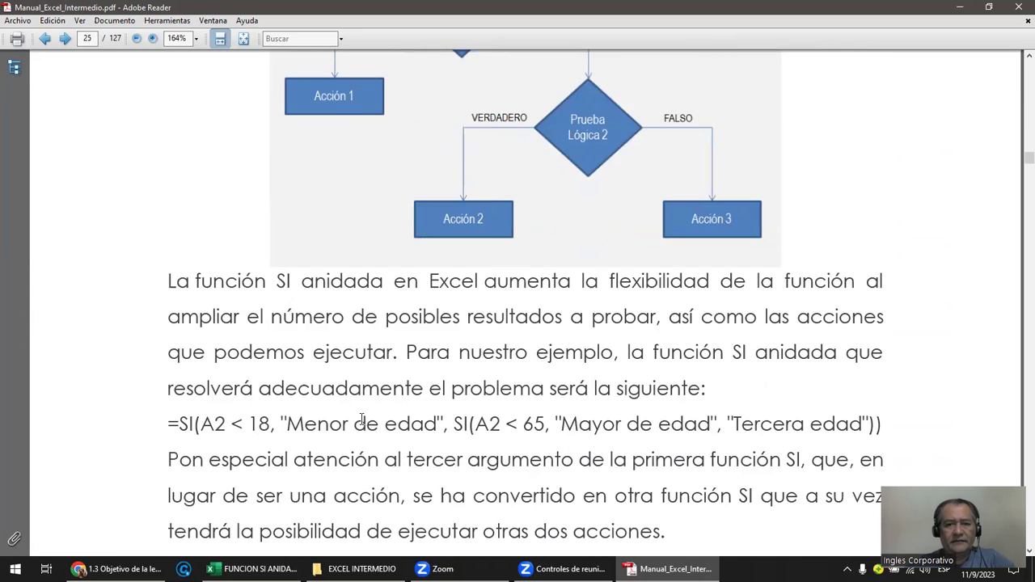
scroll(359, 418, down, 1)
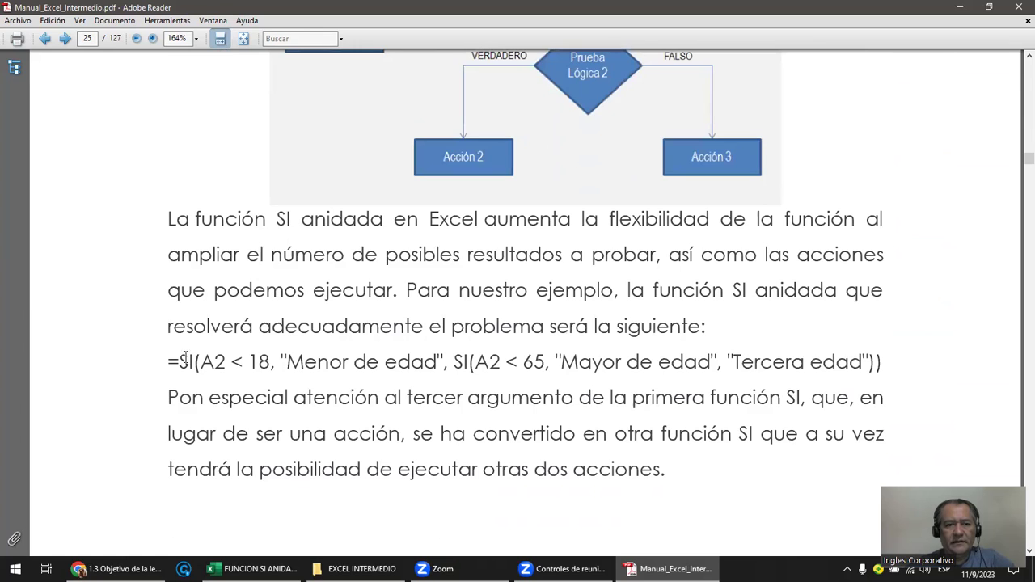
Highlight the first SI, the nested SI and the Tercera edad result in the formula.
drag(179, 361, 195, 361)
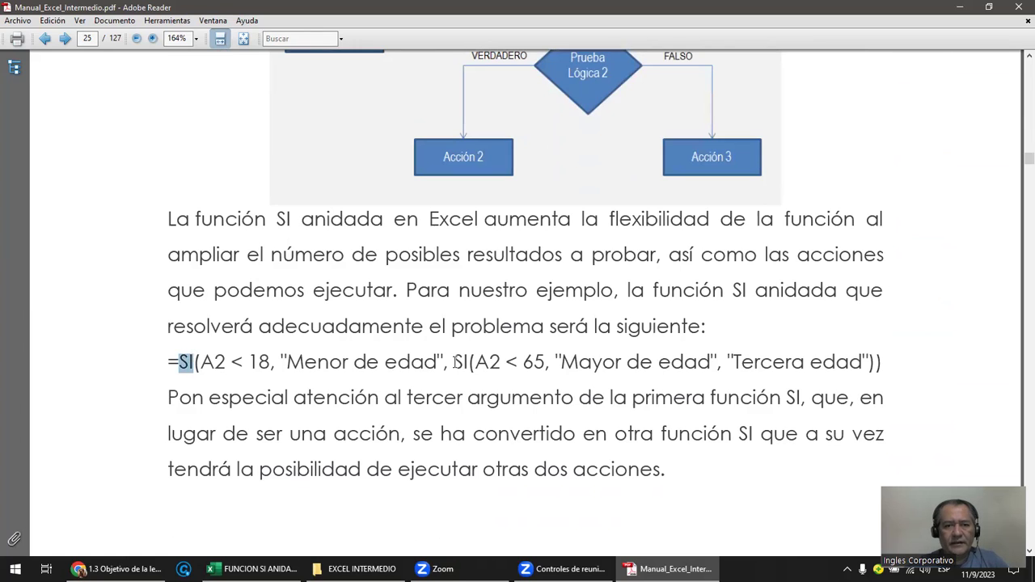
drag(455, 361, 469, 362)
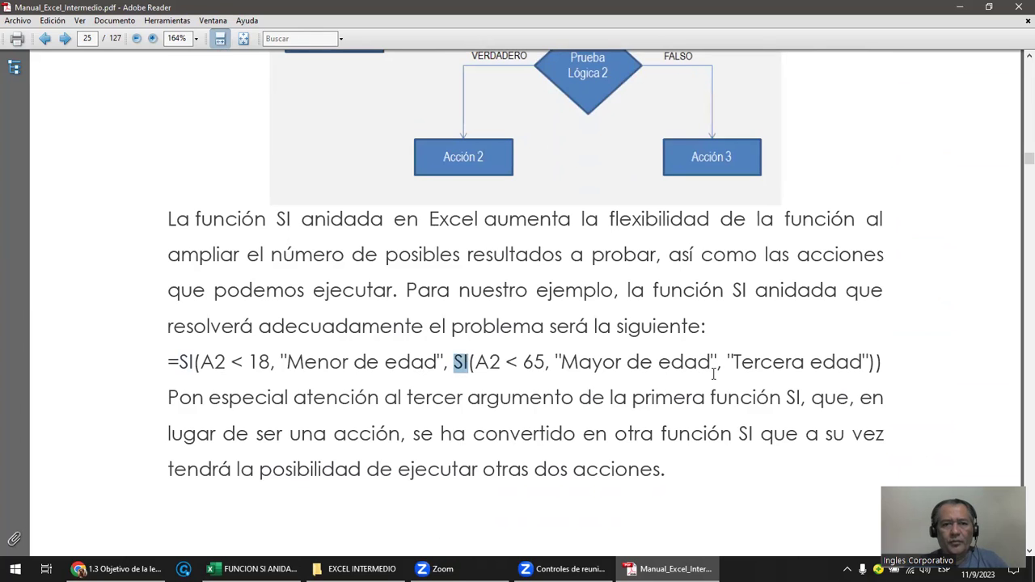
click(394, 366)
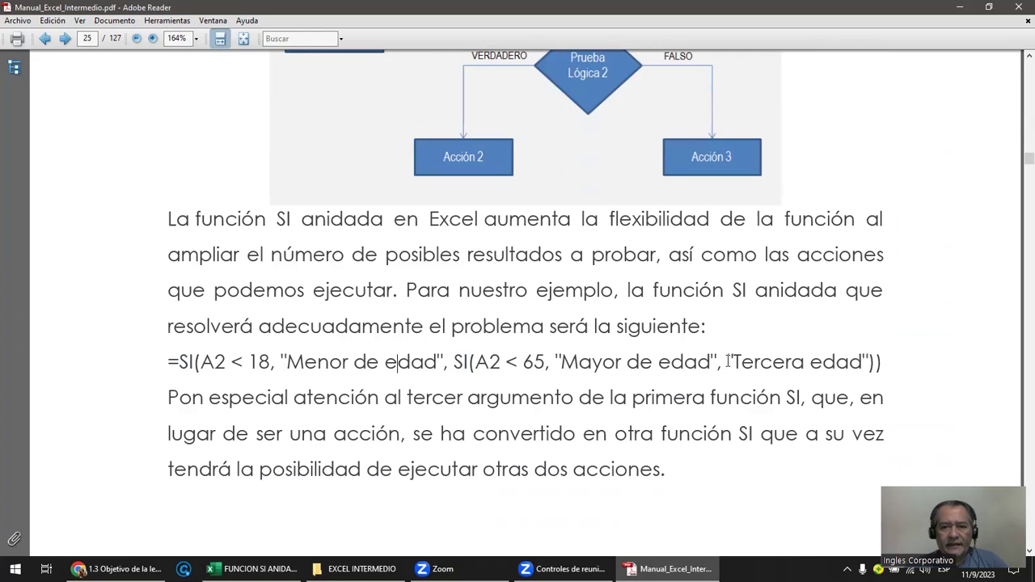
drag(728, 361, 846, 361)
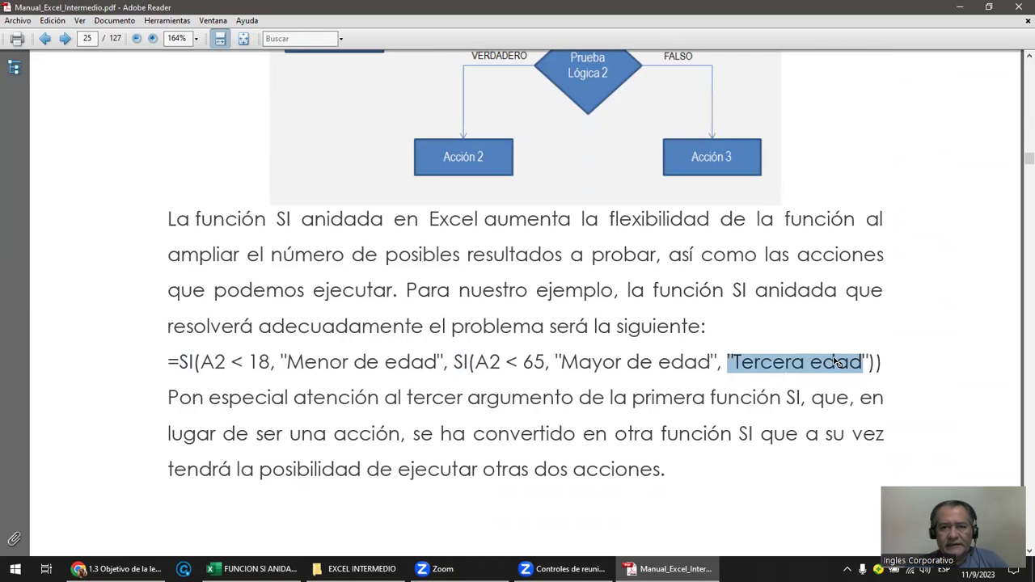
scroll(837, 363, up, 1)
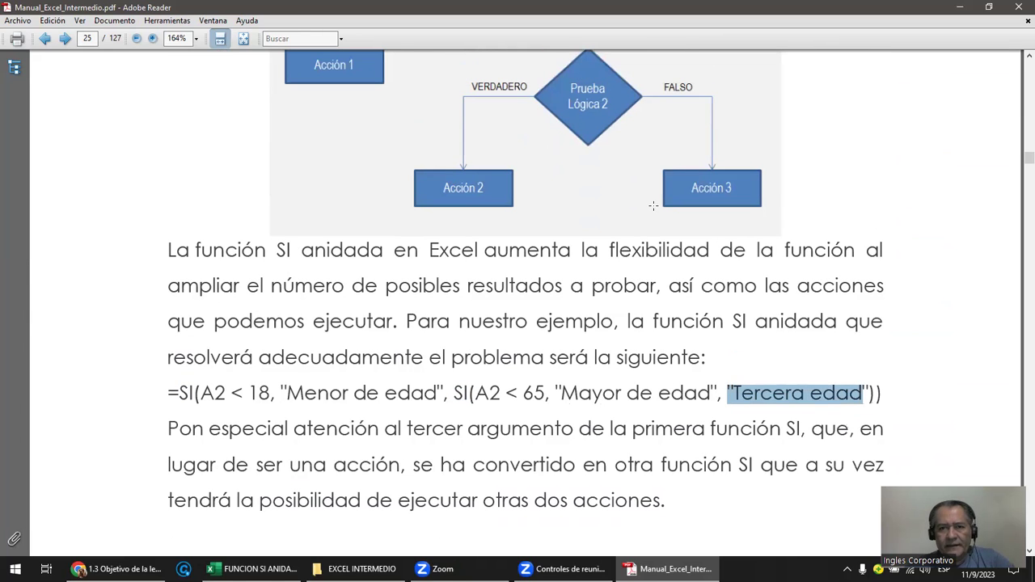
scroll(627, 122, up, 1)
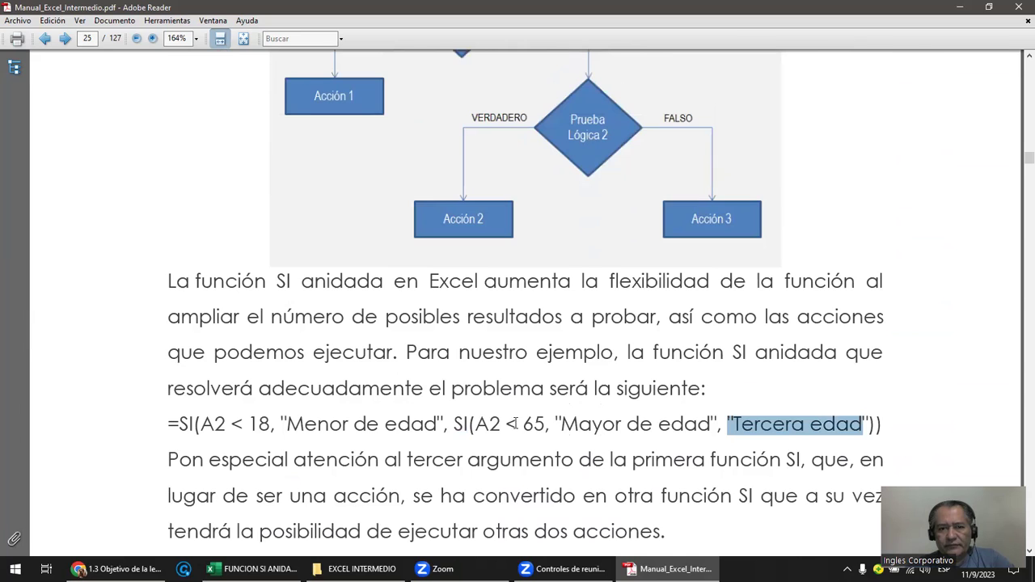
drag(454, 425, 466, 425)
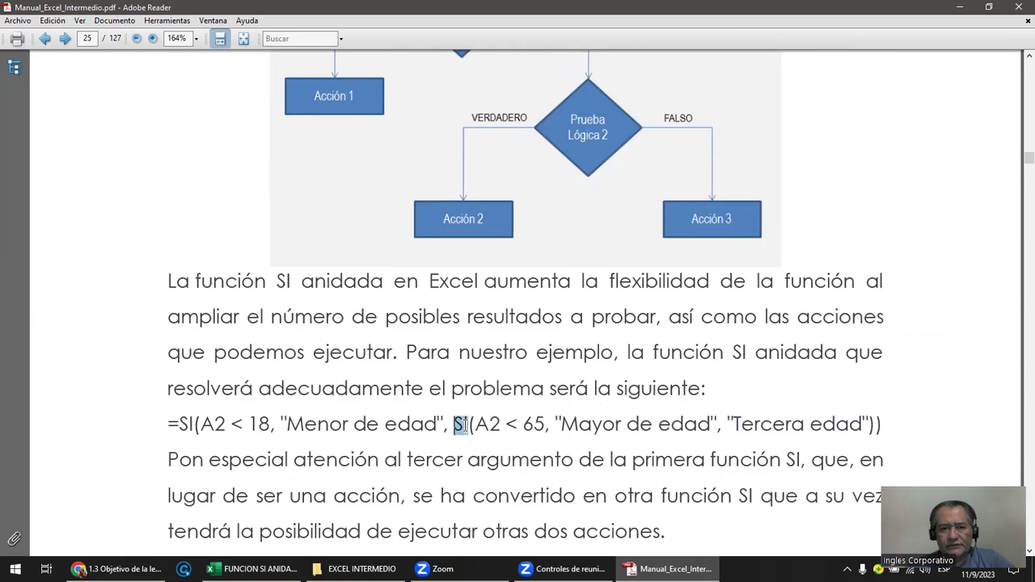
Scroll through manual pages 26–27, then return to the FUNCION SI ANIDADA workbook.
scroll(466, 425, down, 1)
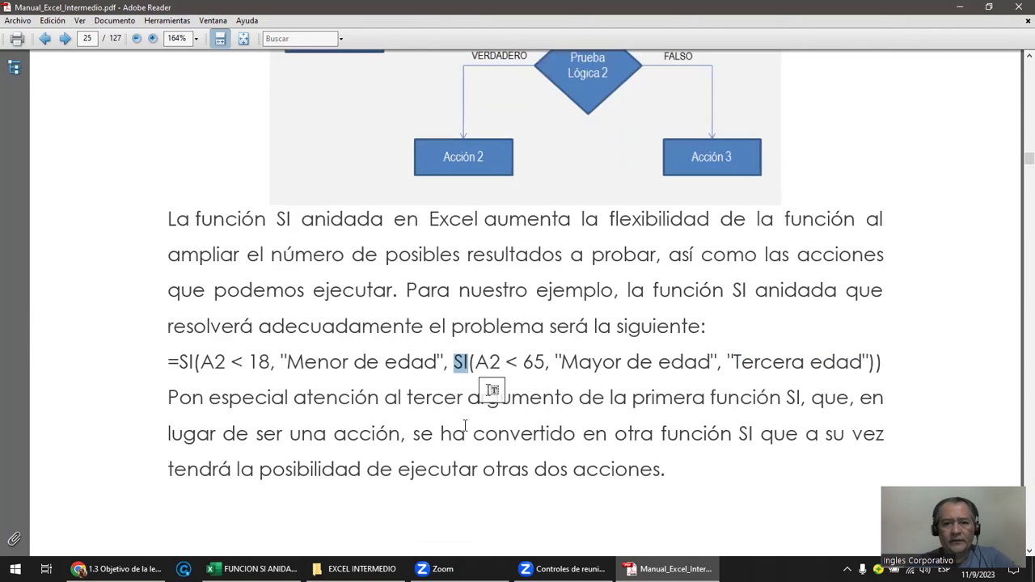
scroll(467, 430, down, 3)
scroll(467, 423, down, 3)
scroll(467, 431, down, 3)
scroll(467, 431, down, 3)
scroll(467, 429, down, 1)
scroll(467, 425, down, 3)
scroll(467, 425, down, 3)
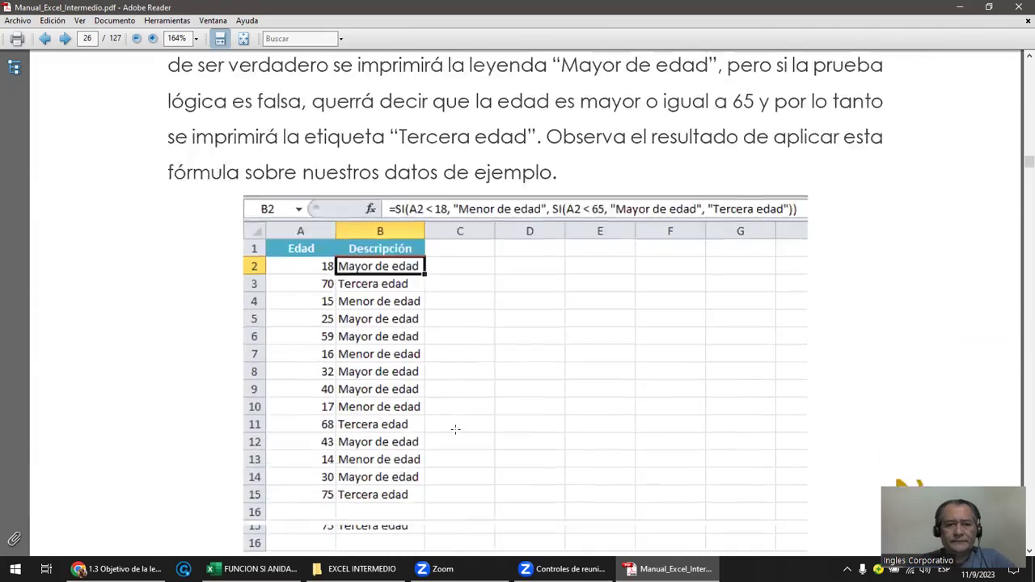
scroll(457, 428, down, 6)
scroll(457, 428, down, 2)
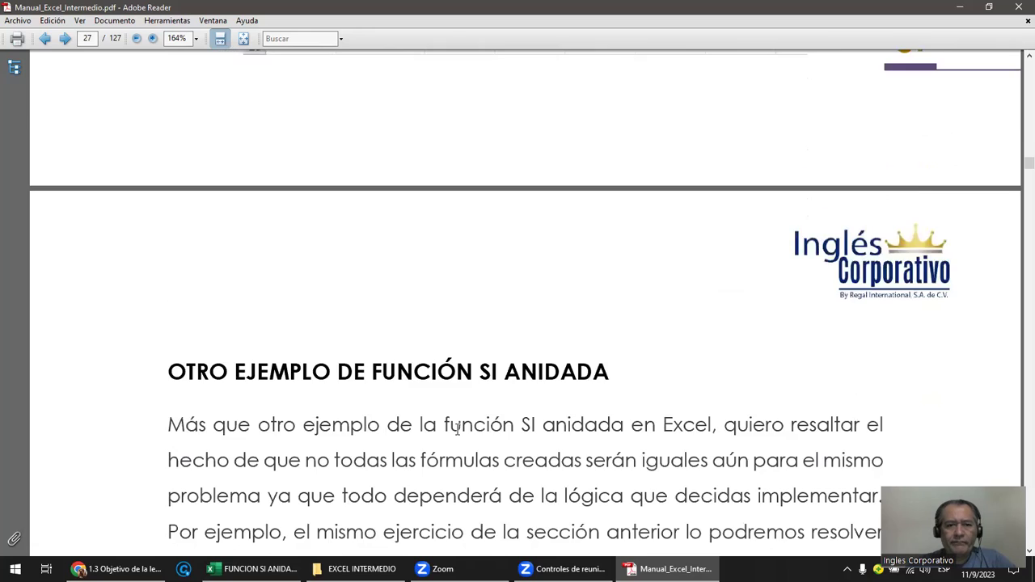
scroll(457, 429, down, 3)
scroll(457, 429, down, 1)
scroll(457, 429, down, 2)
scroll(457, 430, down, 1)
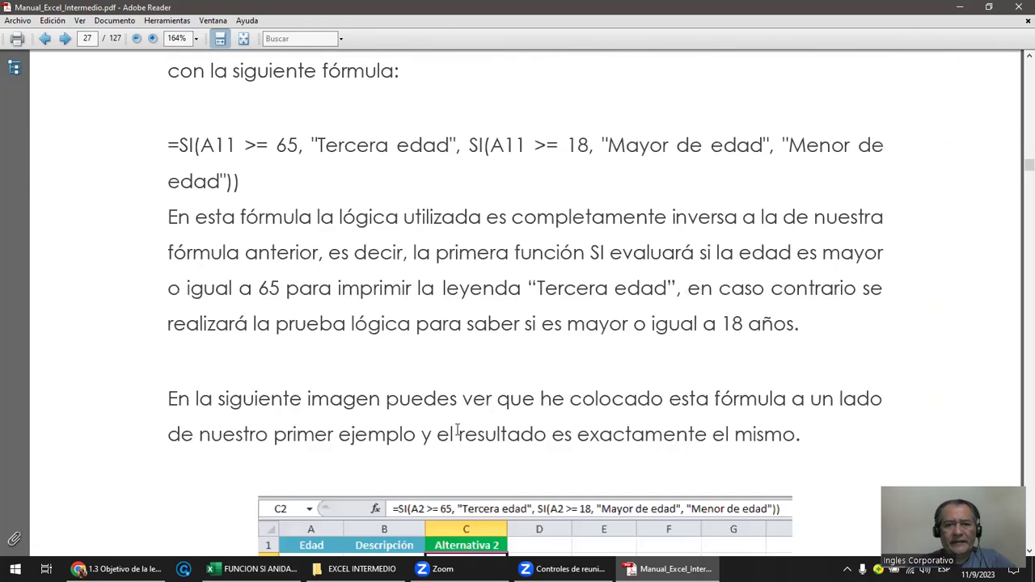
scroll(458, 431, down, 3)
scroll(458, 431, down, 1)
scroll(458, 431, down, 1)
scroll(458, 431, down, 1)
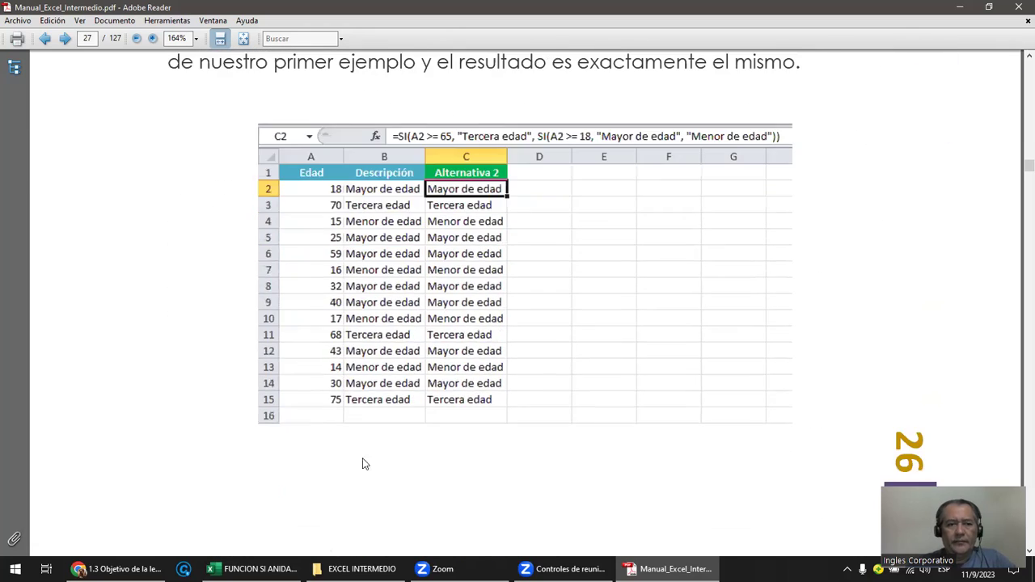
click(253, 568)
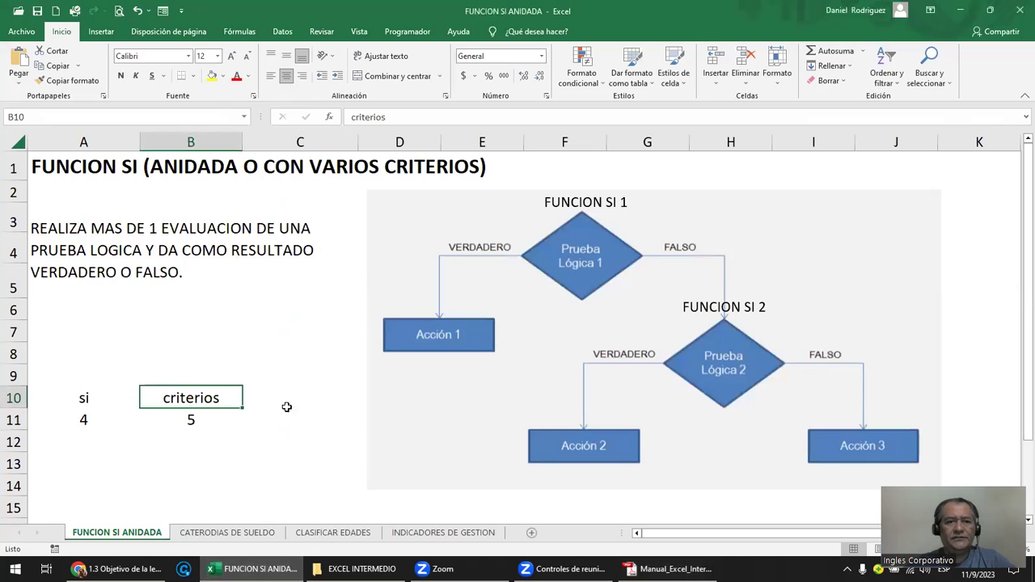
Look over the CLASIFICAR EDADES and INDICADORES DE GESTION sheets, ending on CATERODIAS DE SUELDO.
click(217, 534)
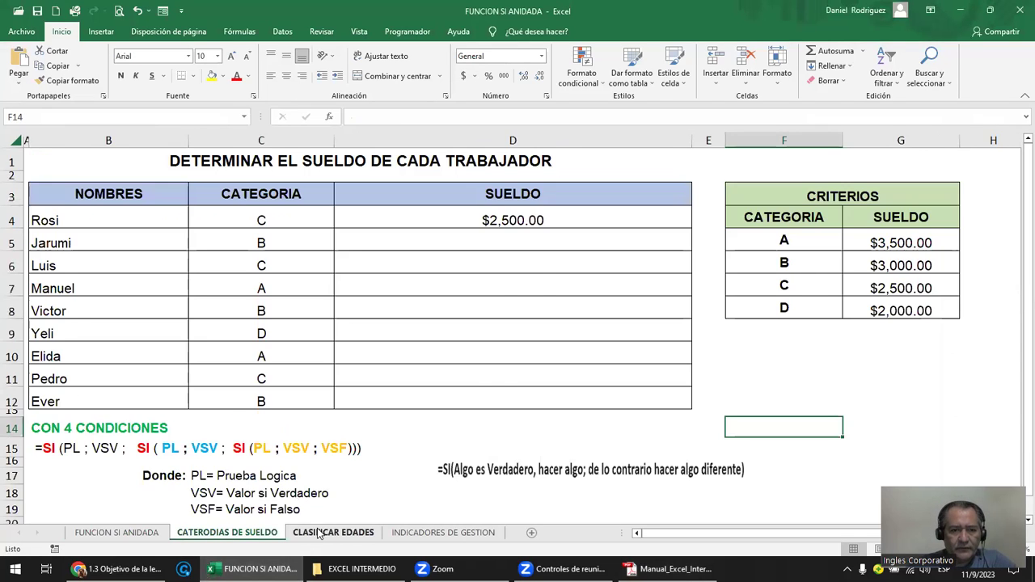
click(332, 533)
click(414, 534)
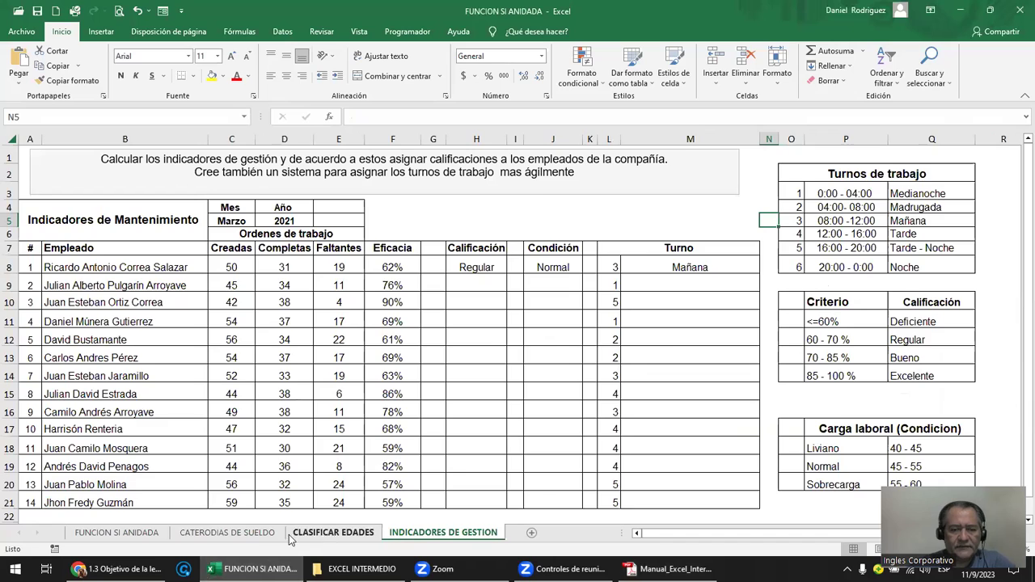
click(252, 536)
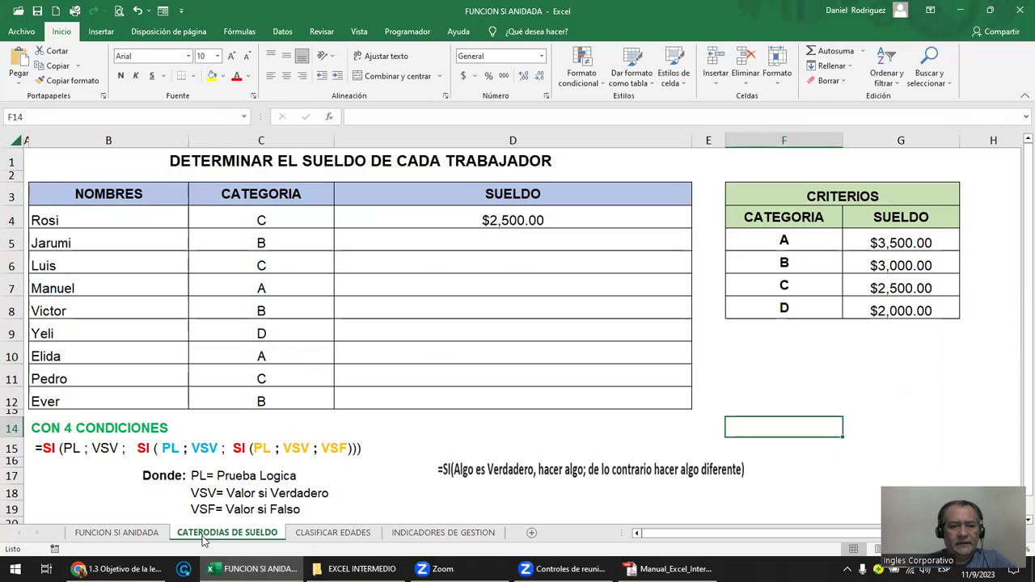
Rename the sheet to CATERORIAS DE SUELDO by replacing the D with R.
double_click(222, 537)
click(203, 533)
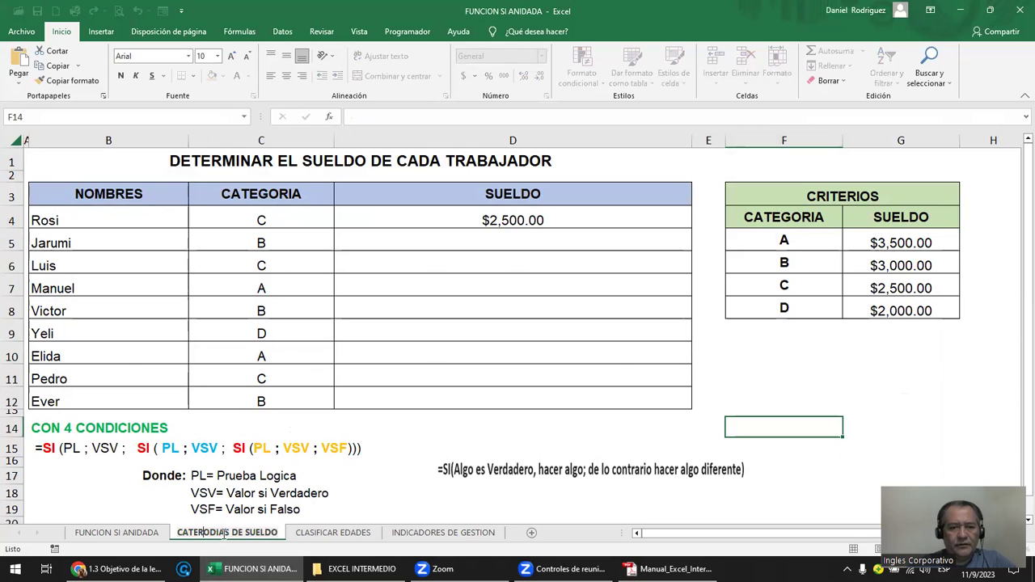
key(BackSpace)
text(R)
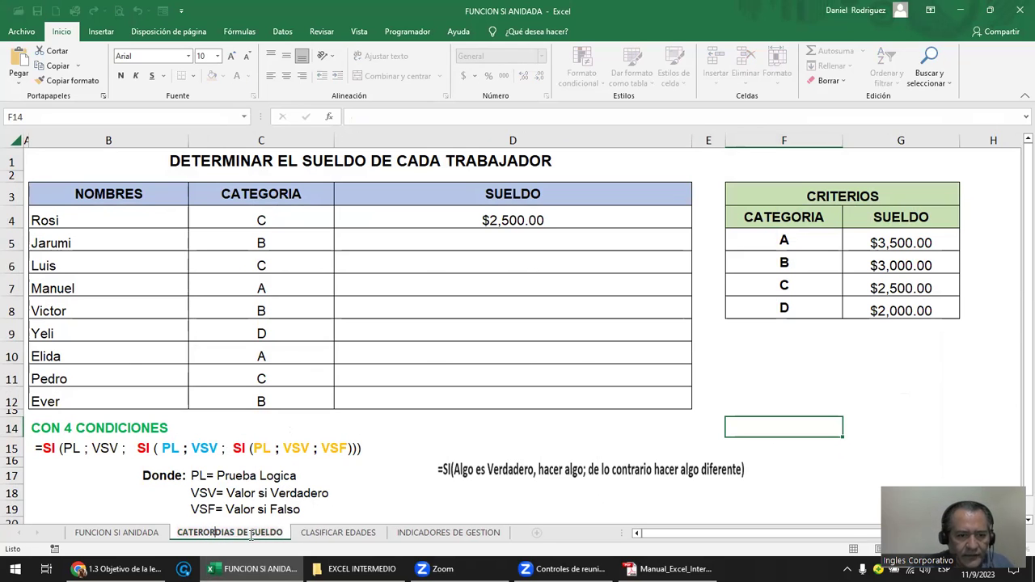
key(Return)
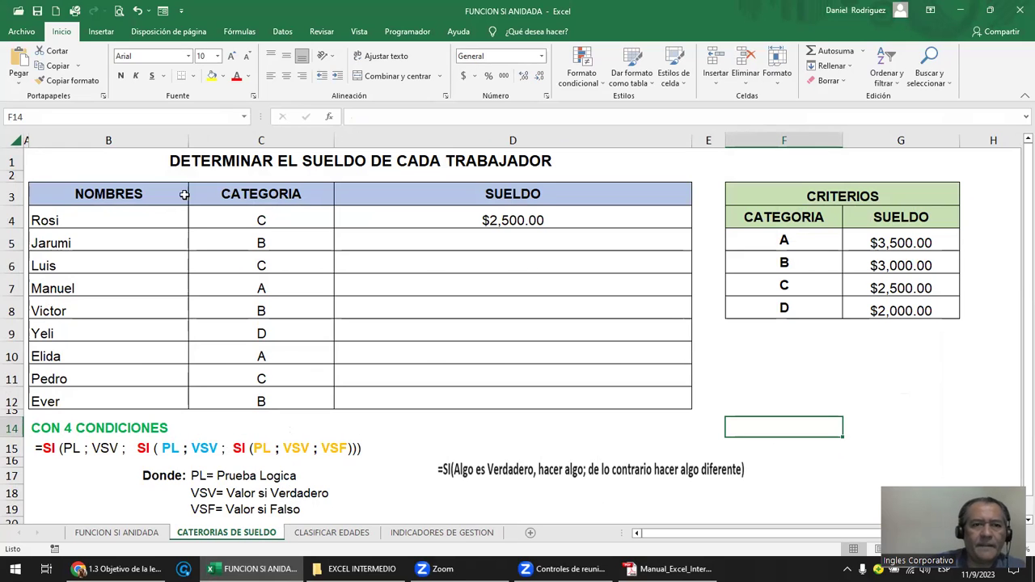
click(238, 220)
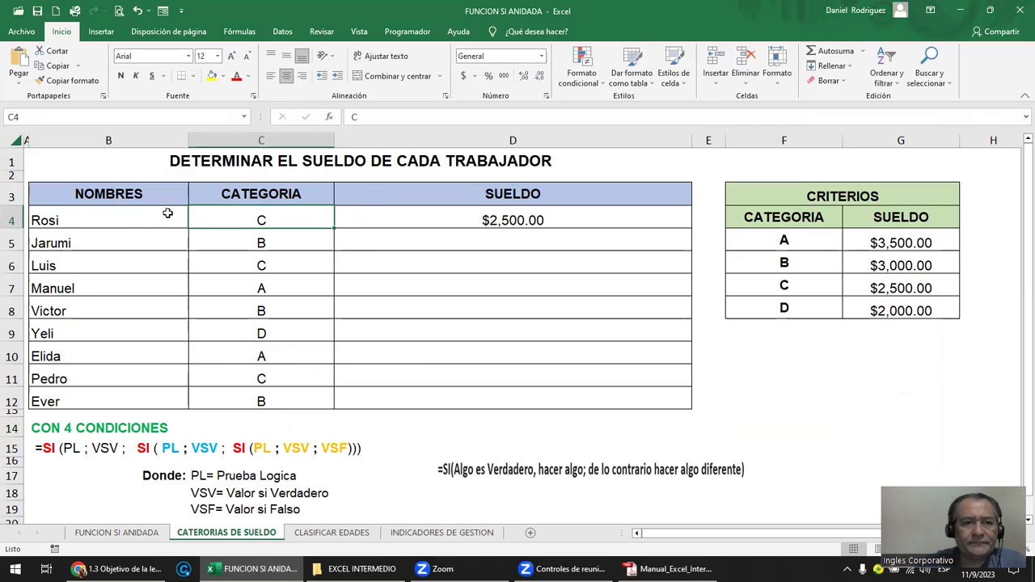
click(140, 224)
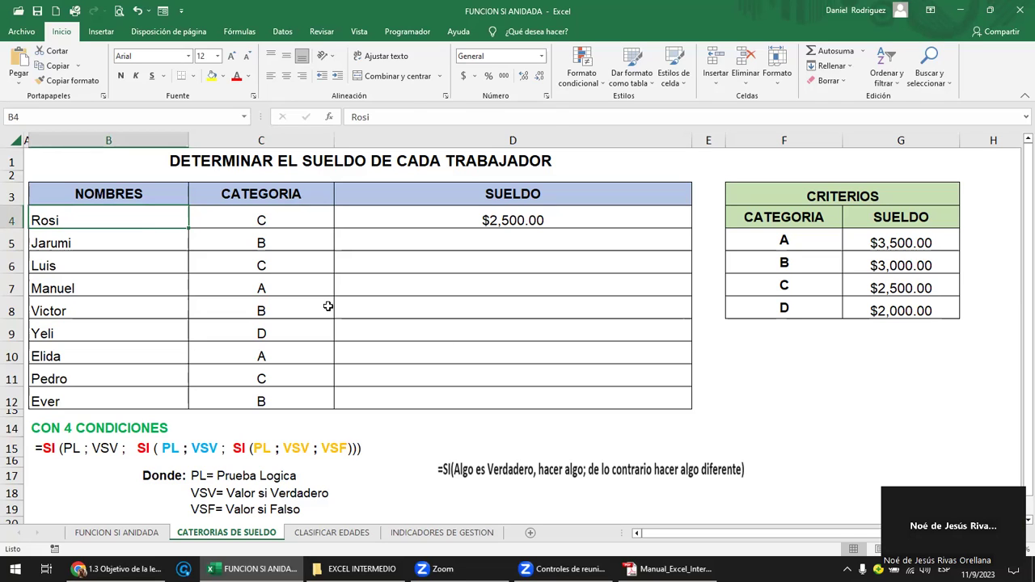
click(201, 165)
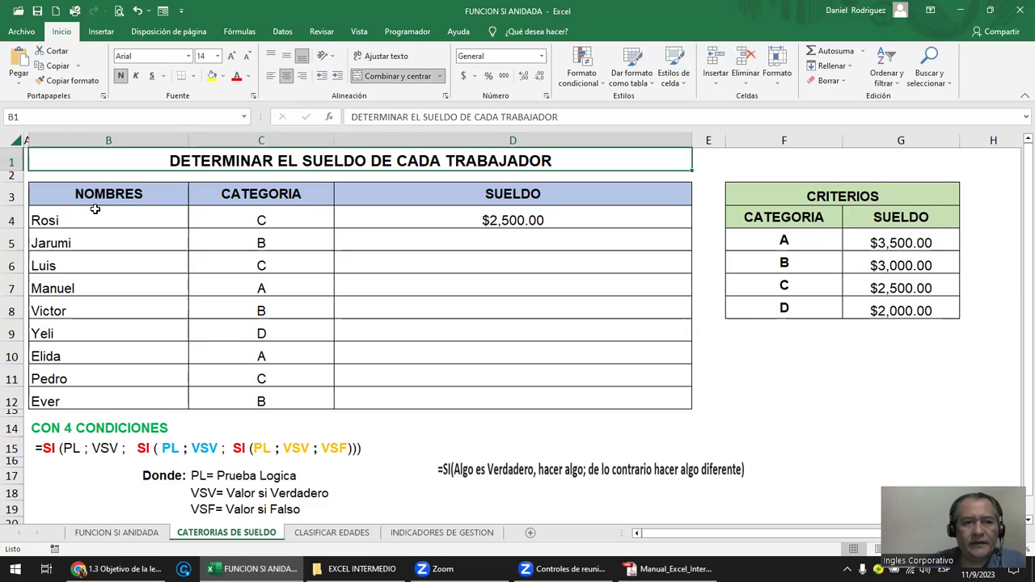
drag(98, 201, 526, 400)
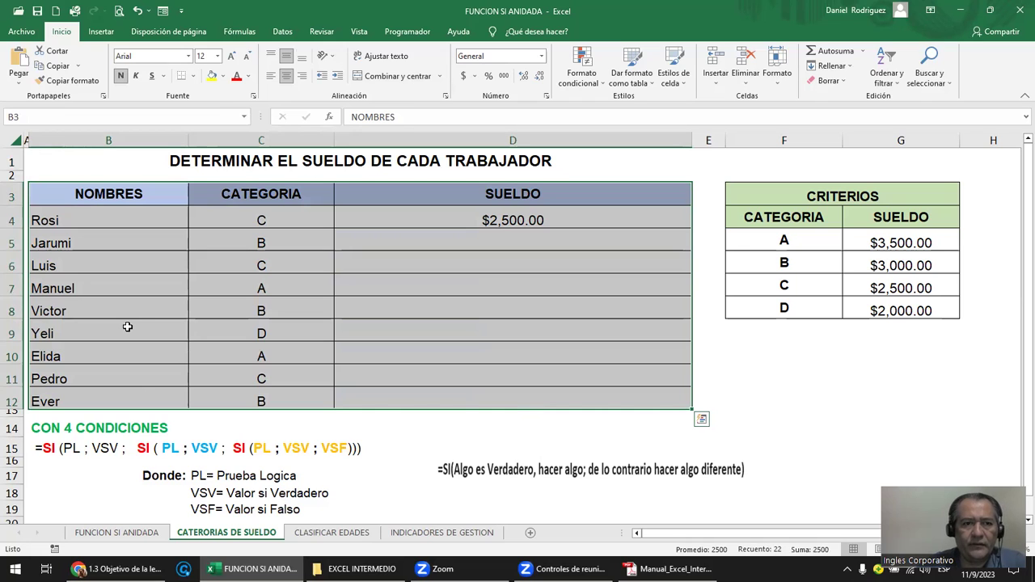
click(122, 199)
mouse_move(116, 218)
mouse_down()
mouse_move(121, 324)
mouse_move(186, 360)
mouse_up()
click(251, 195)
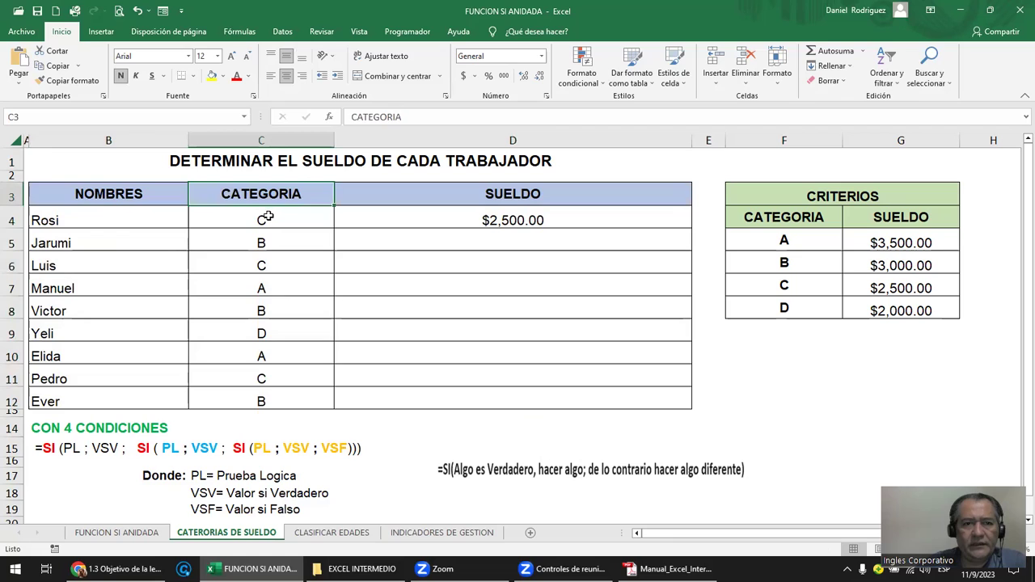
click(265, 219)
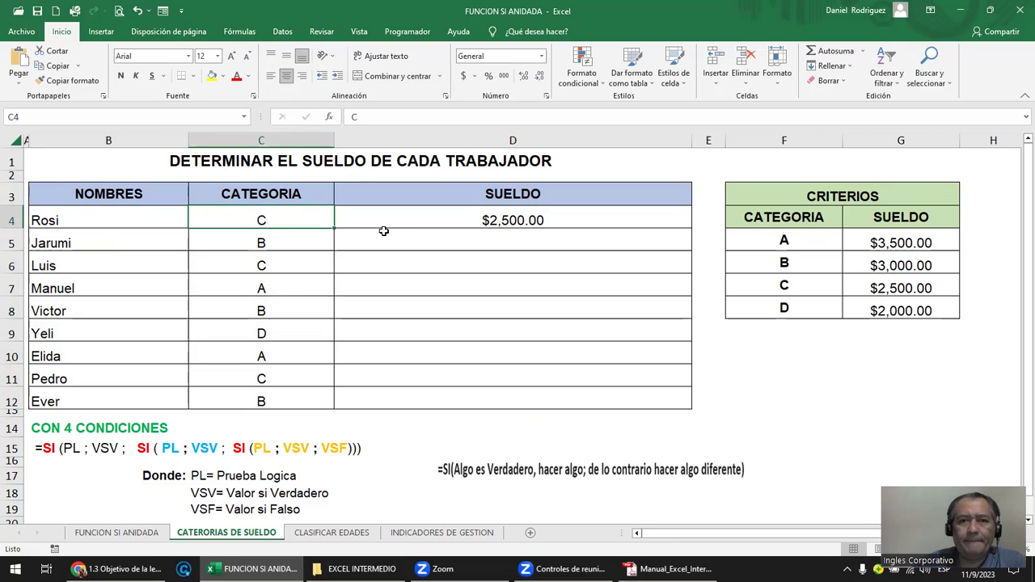
click(483, 203)
click(487, 218)
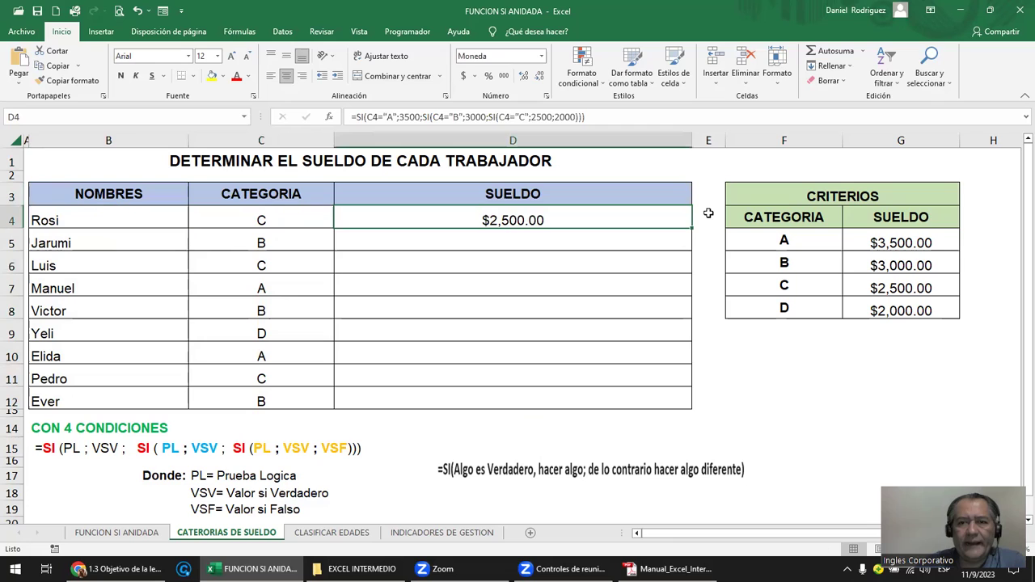
drag(785, 199, 794, 300)
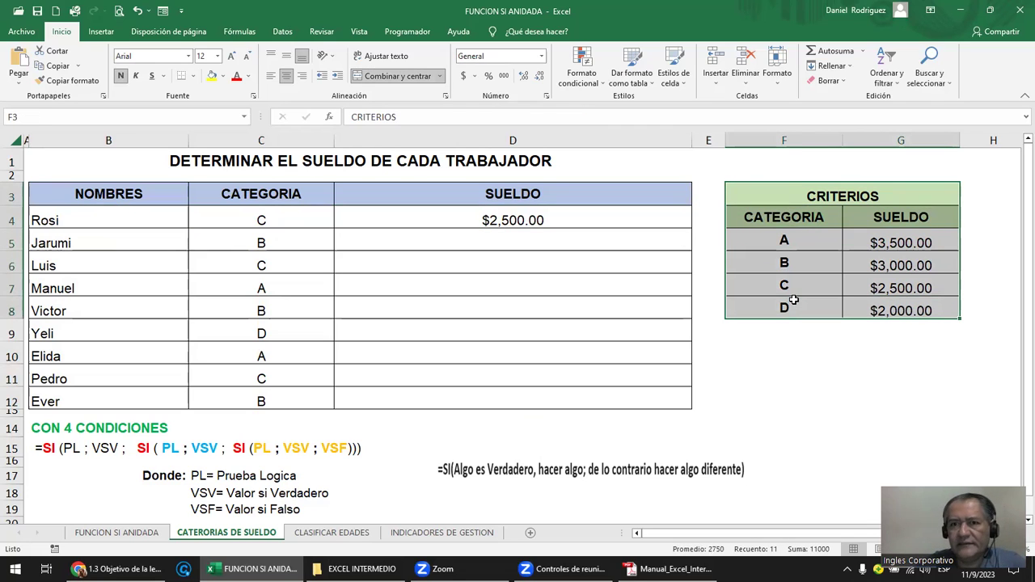
click(792, 214)
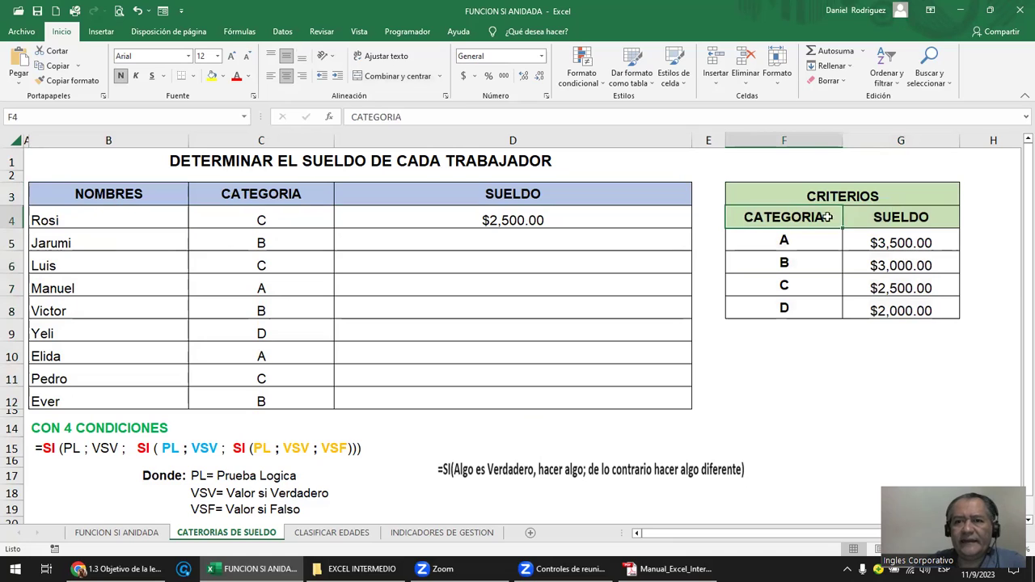
click(876, 217)
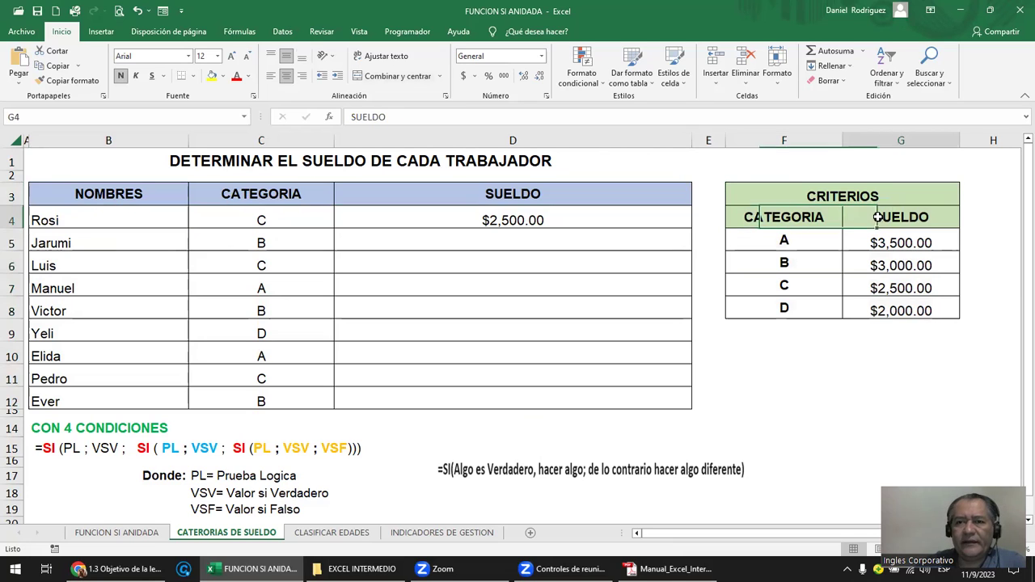
click(785, 240)
click(882, 241)
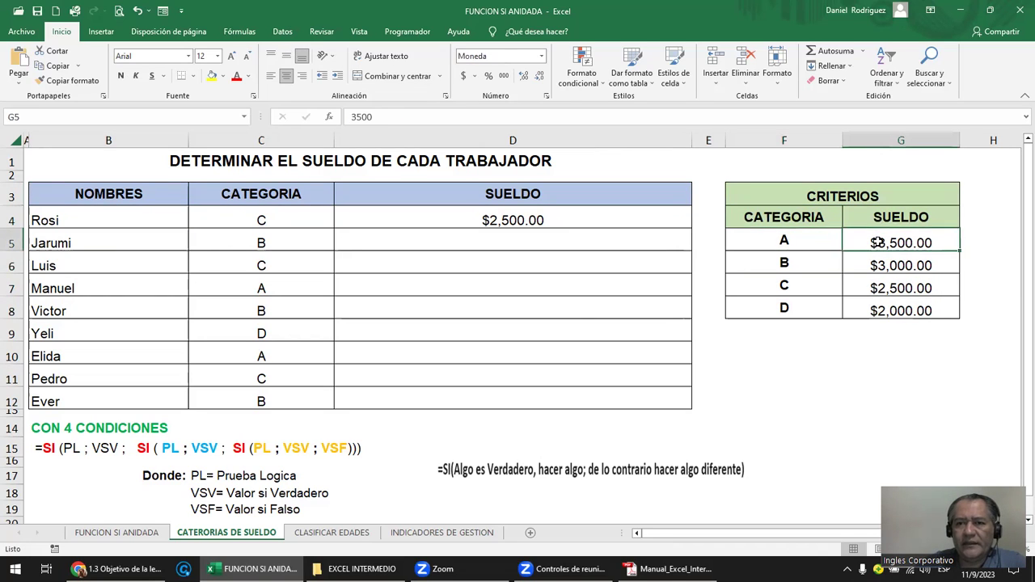
click(819, 260)
click(886, 263)
click(825, 288)
click(882, 283)
click(790, 309)
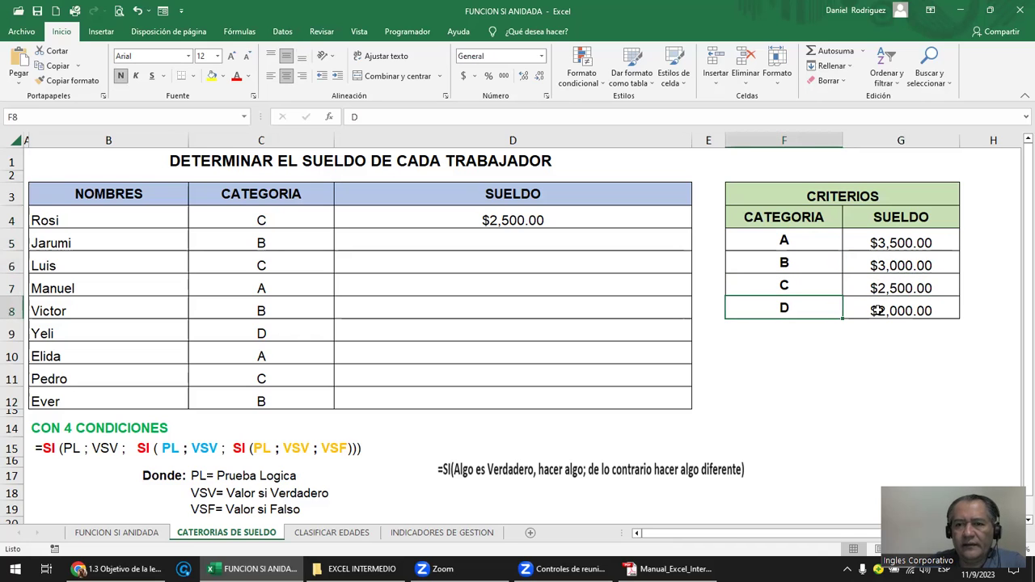
click(877, 311)
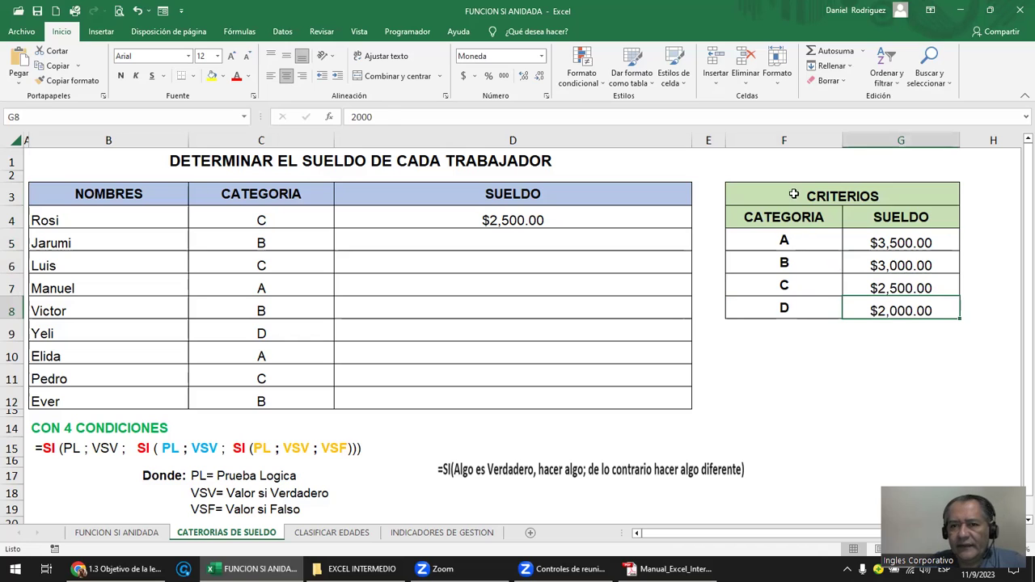
drag(794, 194, 886, 314)
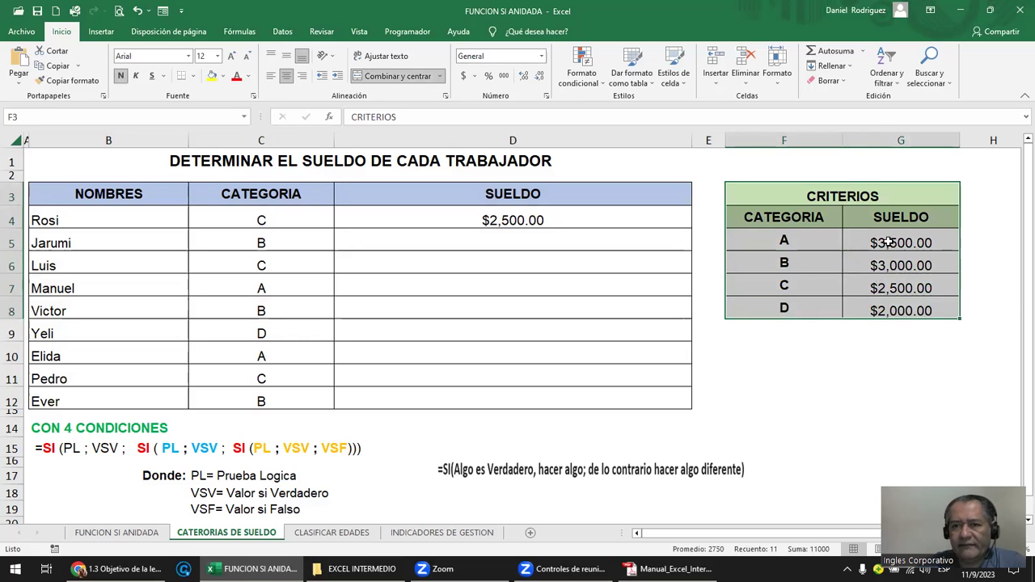
click(888, 242)
click(910, 311)
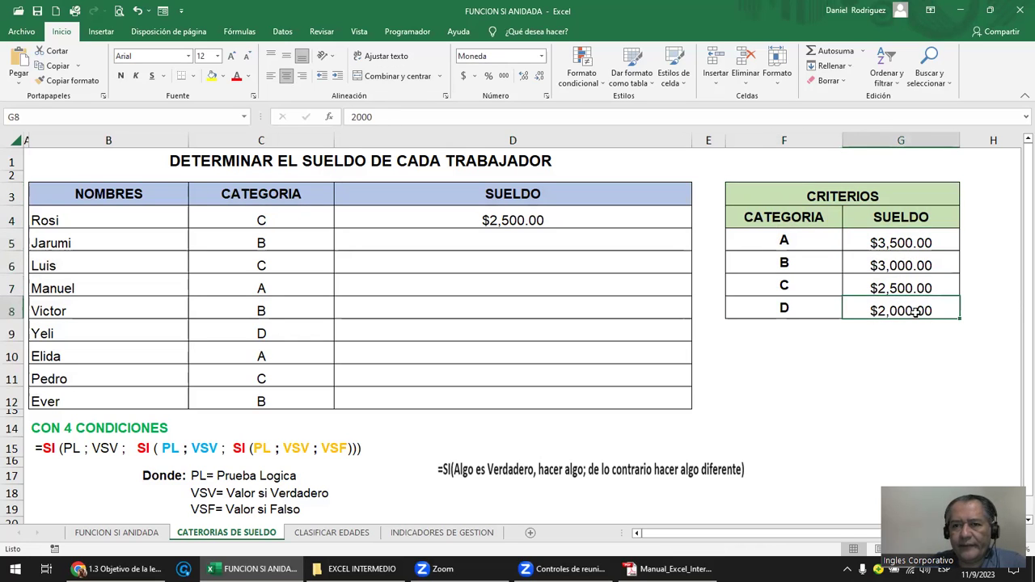
text(1,500)
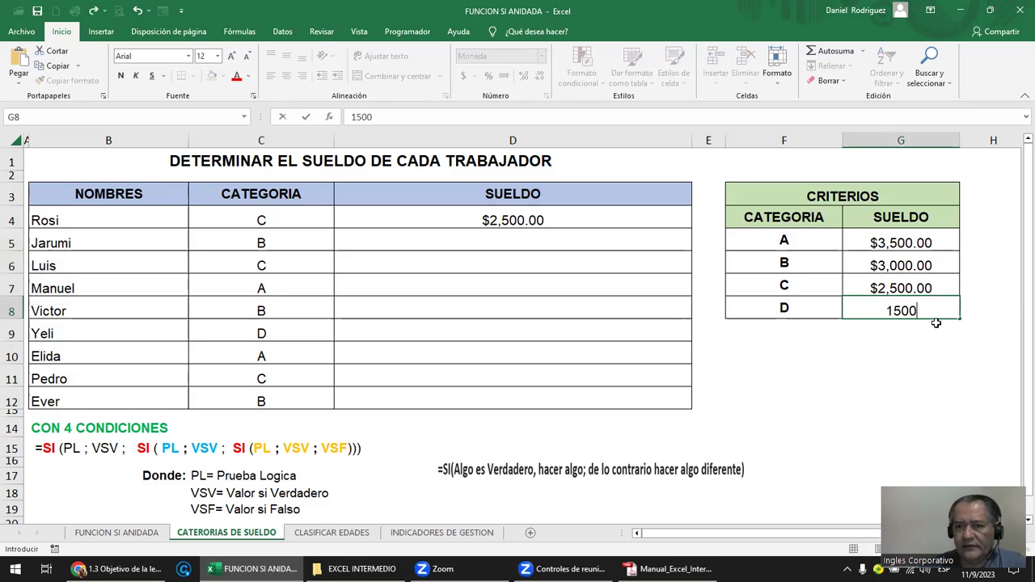
key(Return)
key(Up)
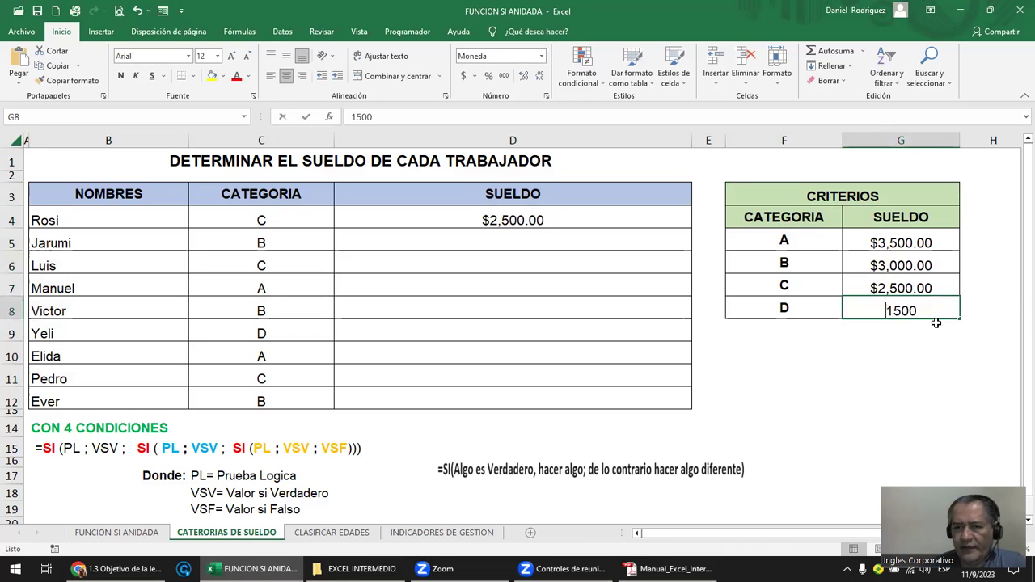
text($2,00)
text(0.00)
key(Return)
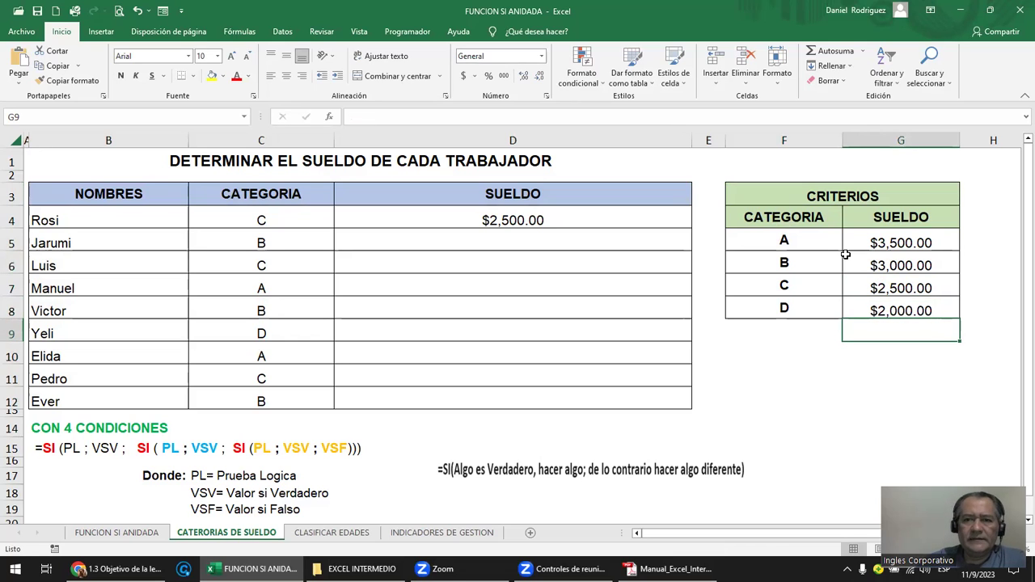
Inspect D4's nested SI formula against the category in C4, leaving it unchanged.
double_click(518, 224)
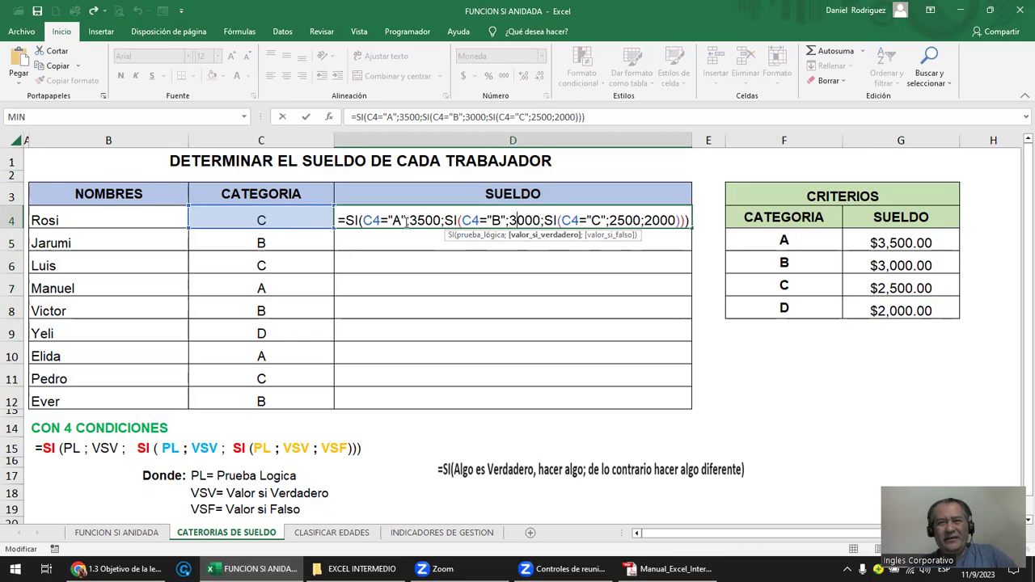
key(Escape)
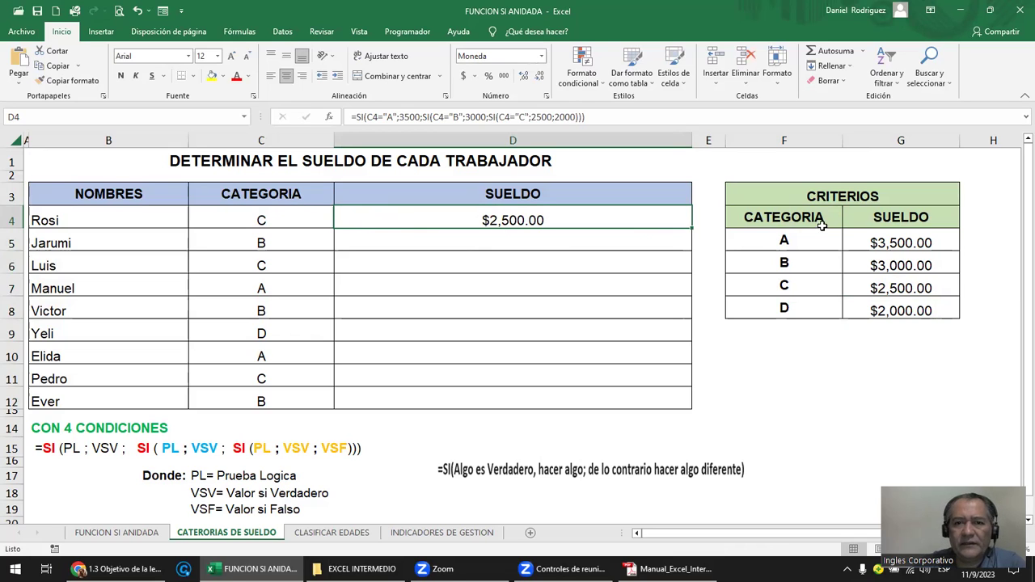
click(273, 221)
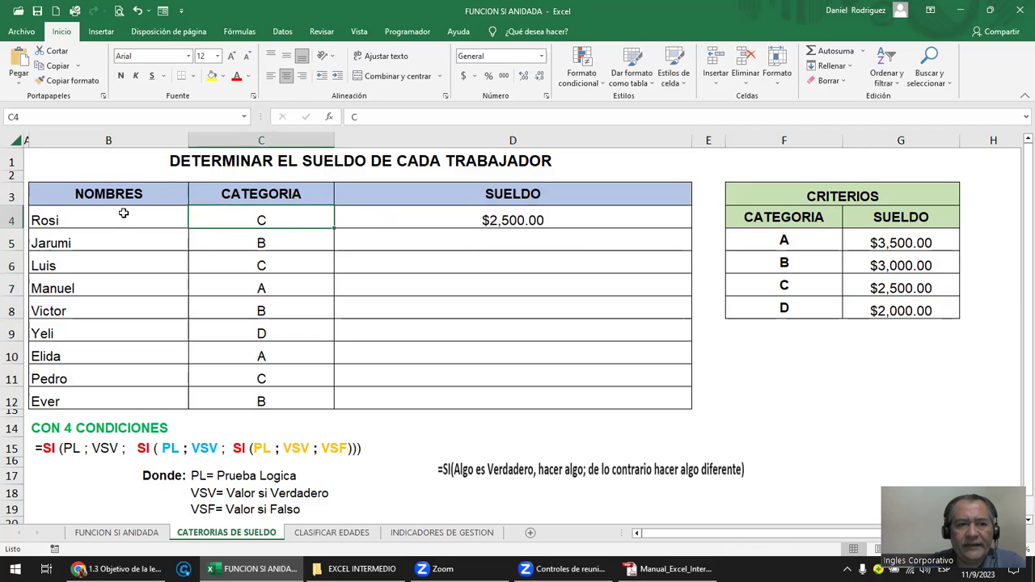
click(491, 222)
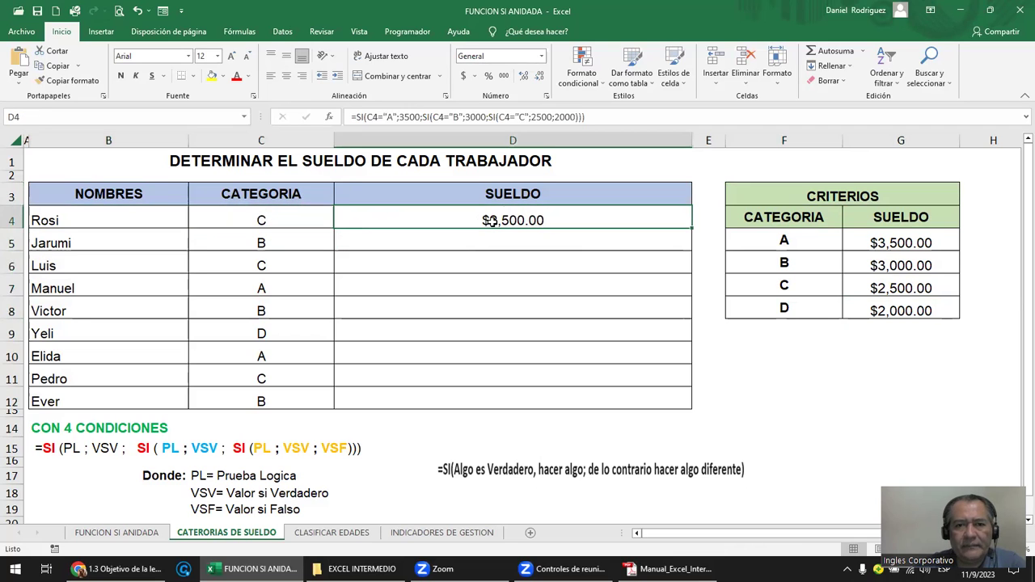
double_click(491, 221)
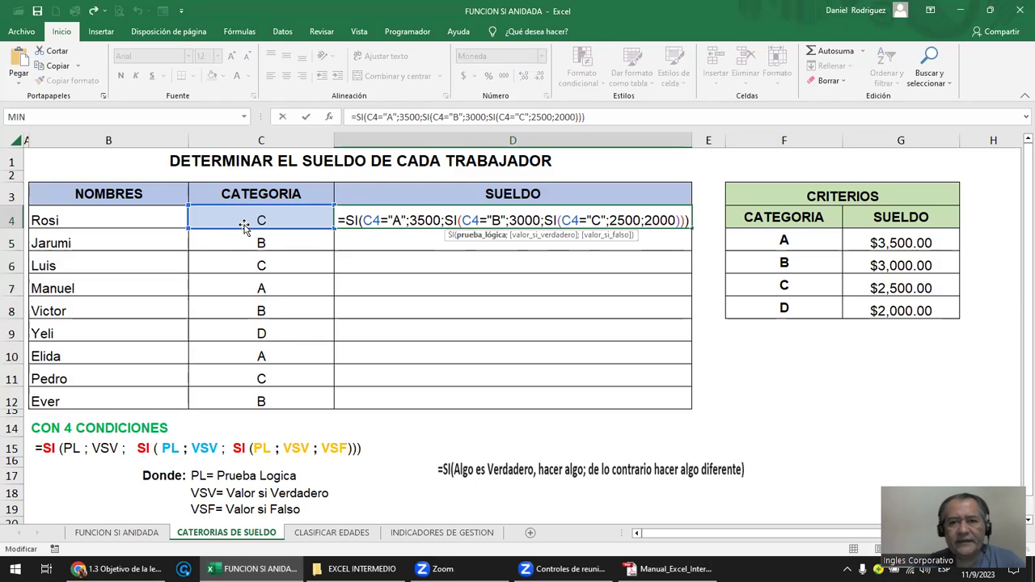
key(Return)
click(120, 221)
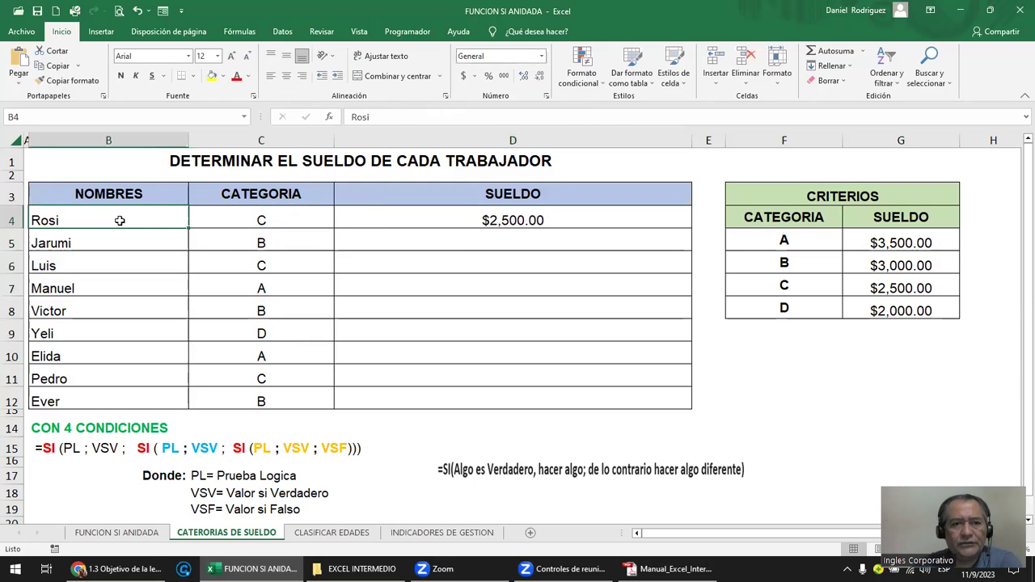
click(508, 224)
Try 200 as the category C salary in G7, check D4, then undo back to $2,500.00.
click(876, 291)
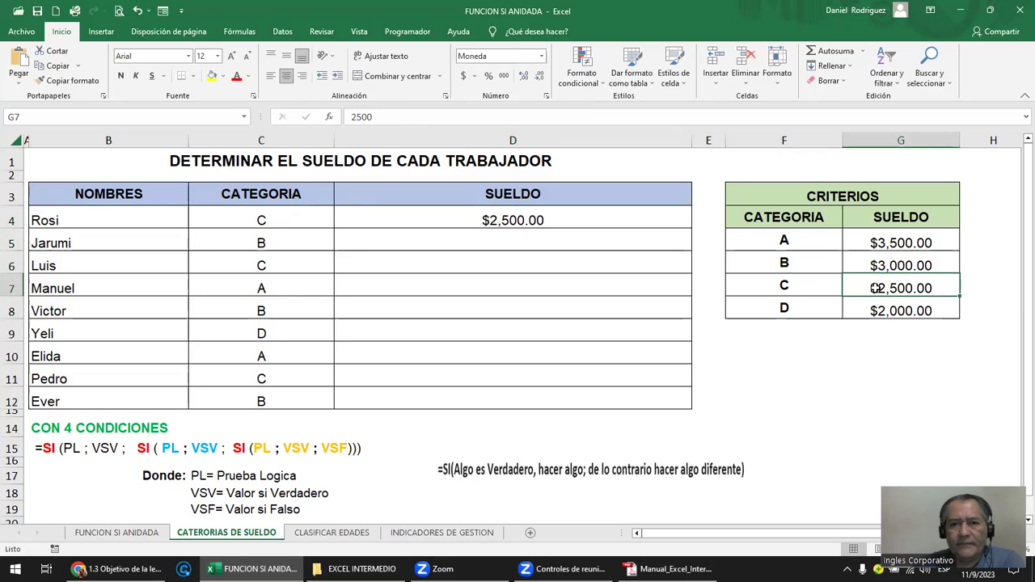
text(200)
key(Return)
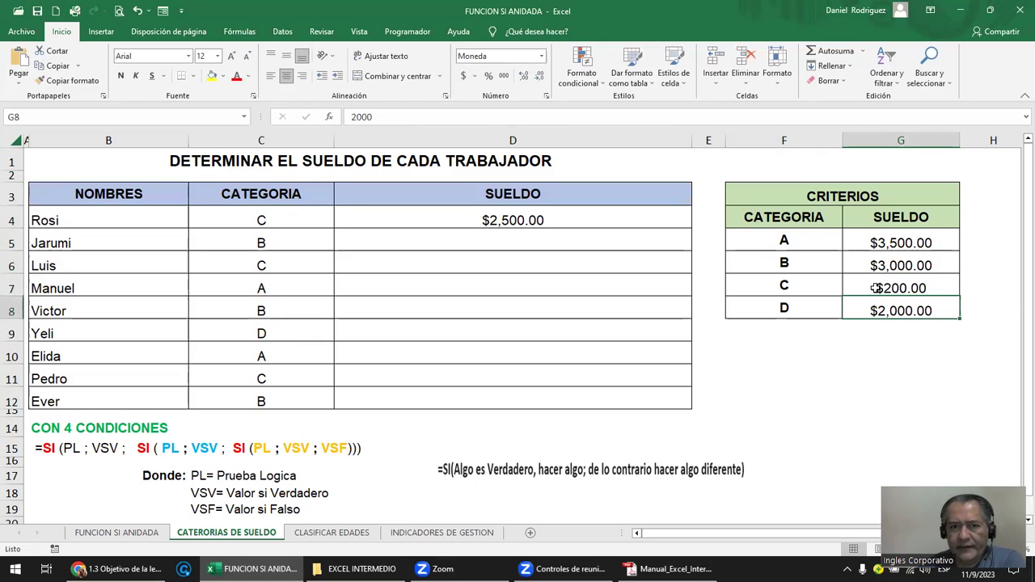
click(930, 289)
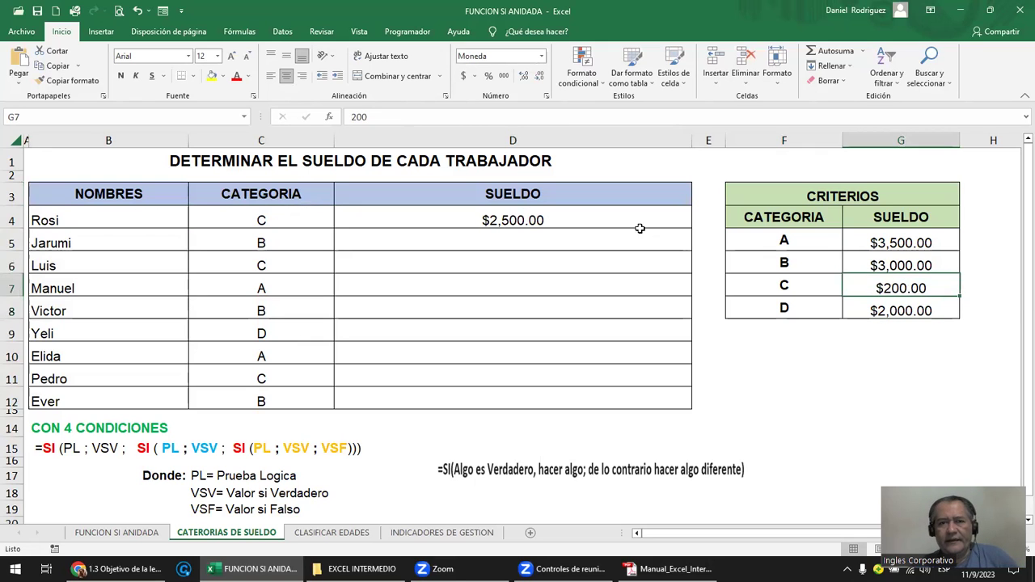
click(555, 217)
double_click(555, 217)
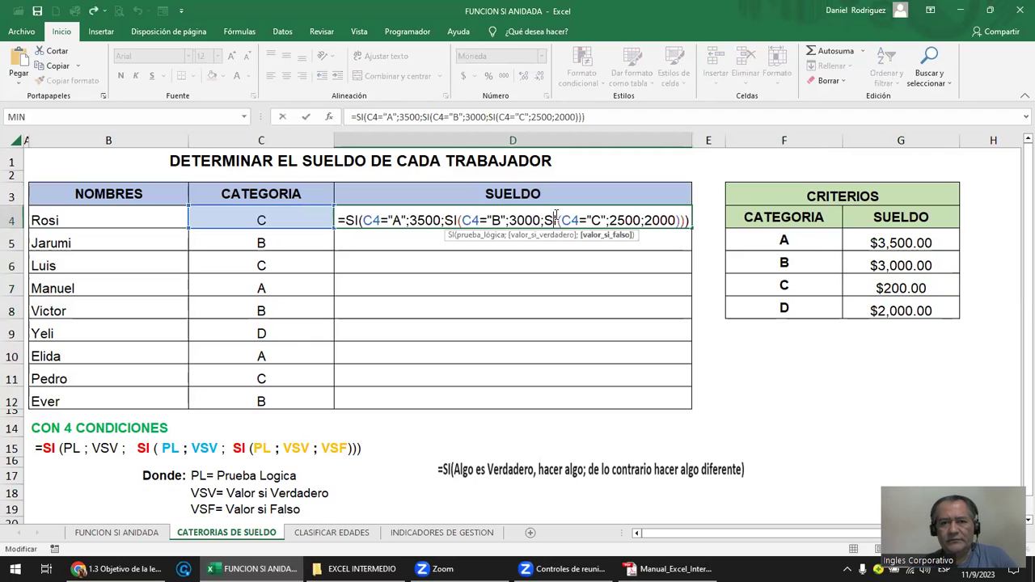
key(Escape)
key(ctrl+z)
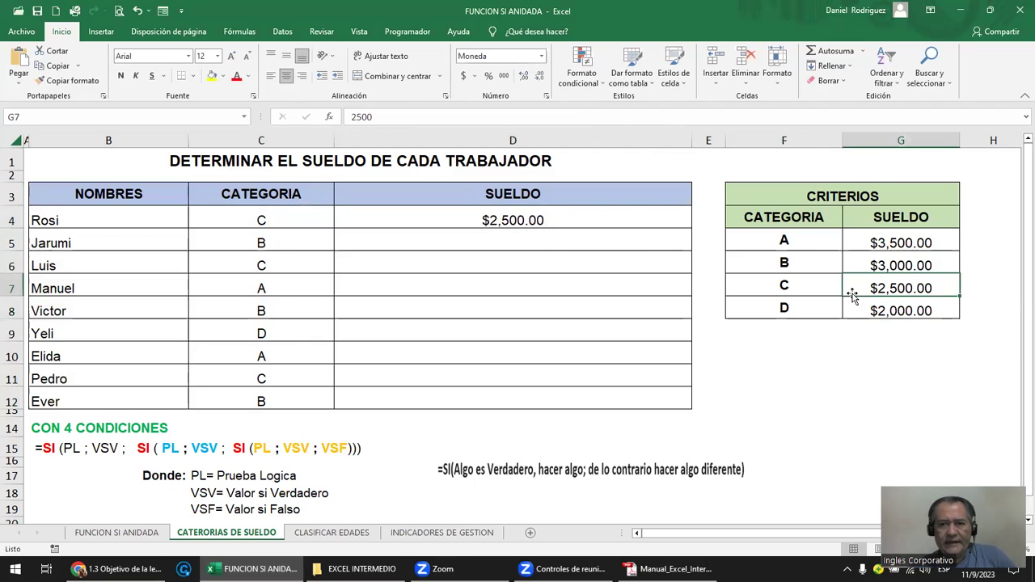
Reopen D4's formula at its first logical test and commit it unchanged.
click(530, 219)
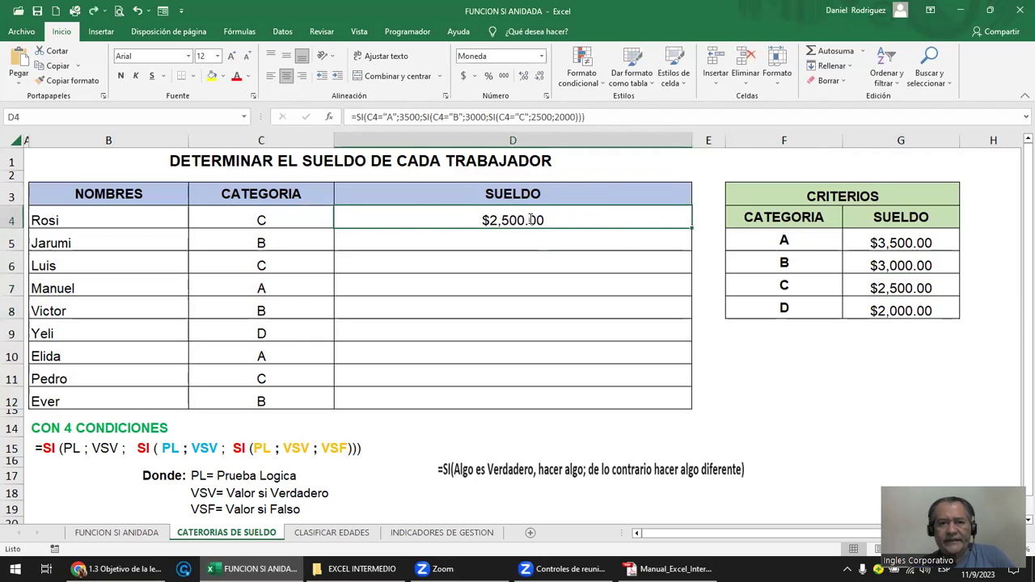
double_click(423, 227)
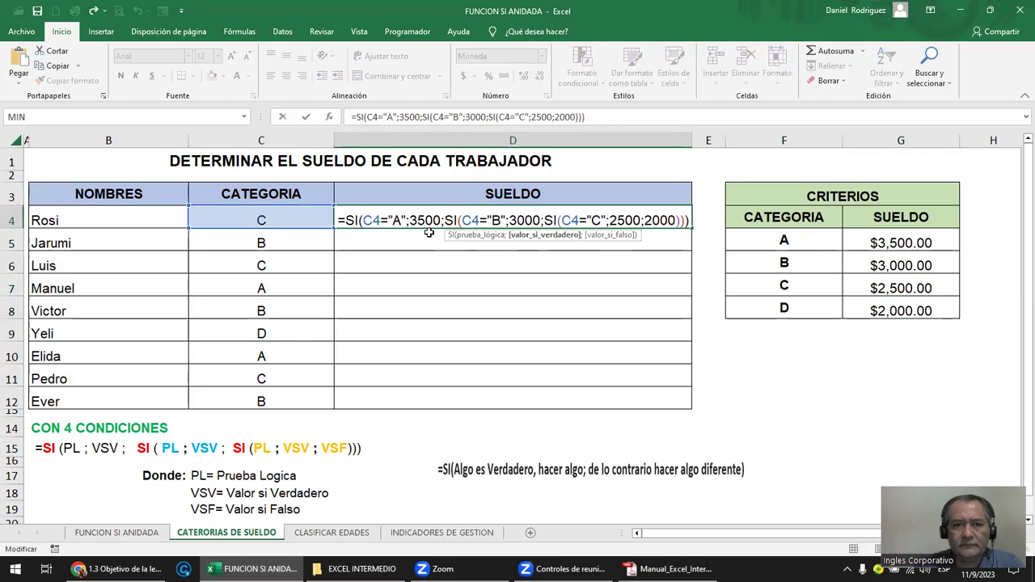
click(364, 220)
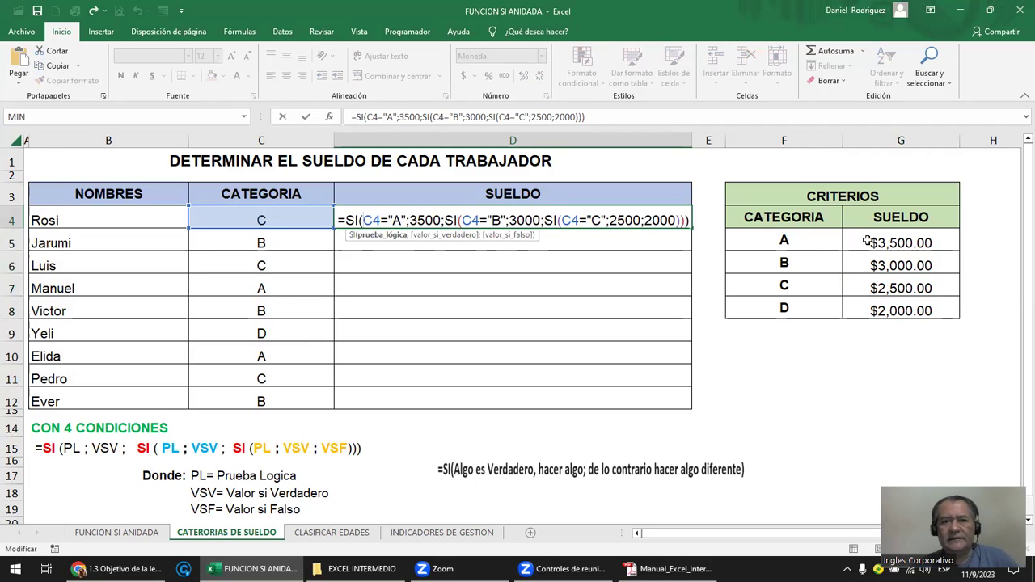
key(ctrl+Return)
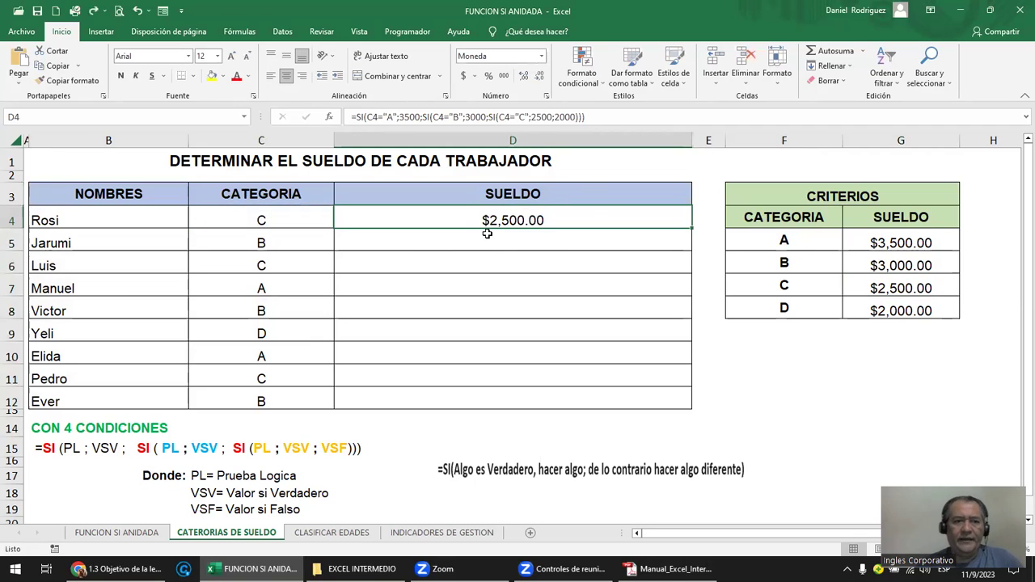
Clear D4's formula and look over the A to D category letters in the criteria table.
key(Delete)
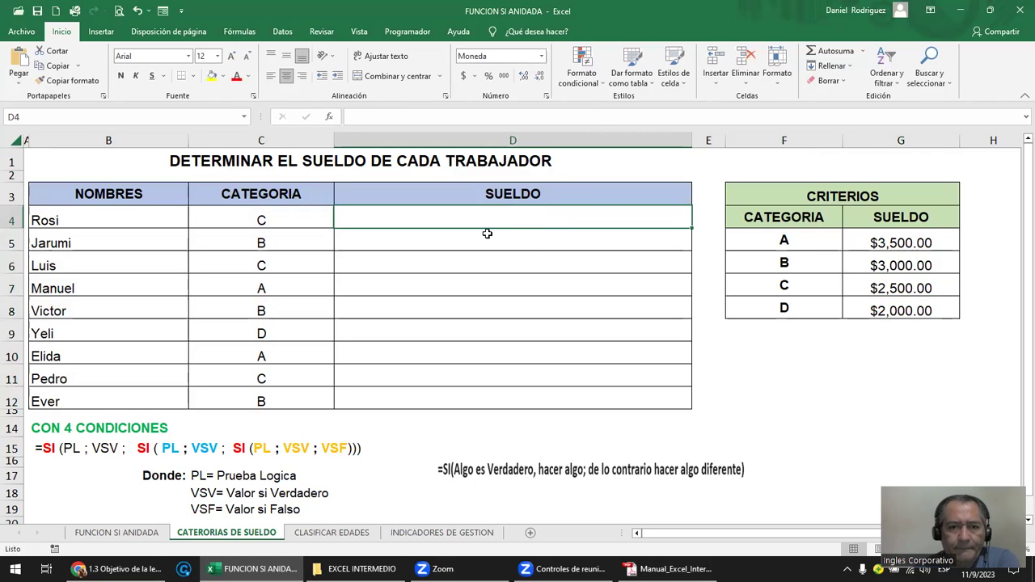
drag(784, 240, 795, 301)
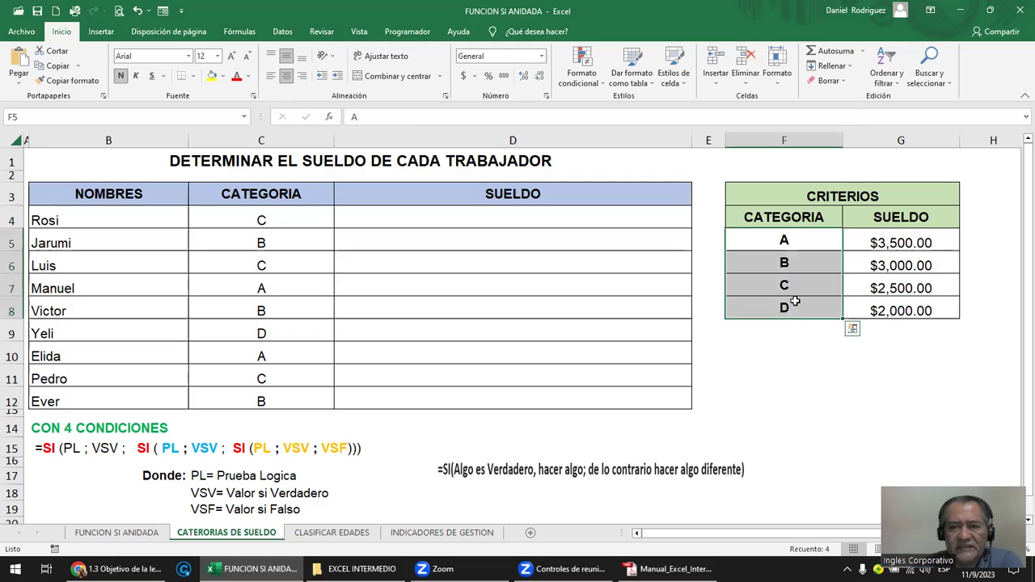
click(785, 166)
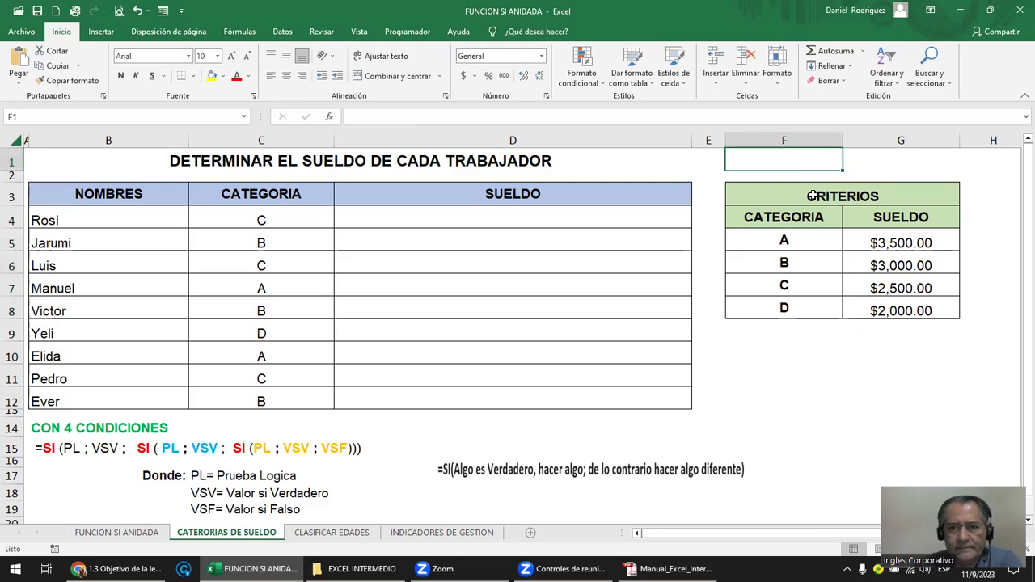
click(785, 332)
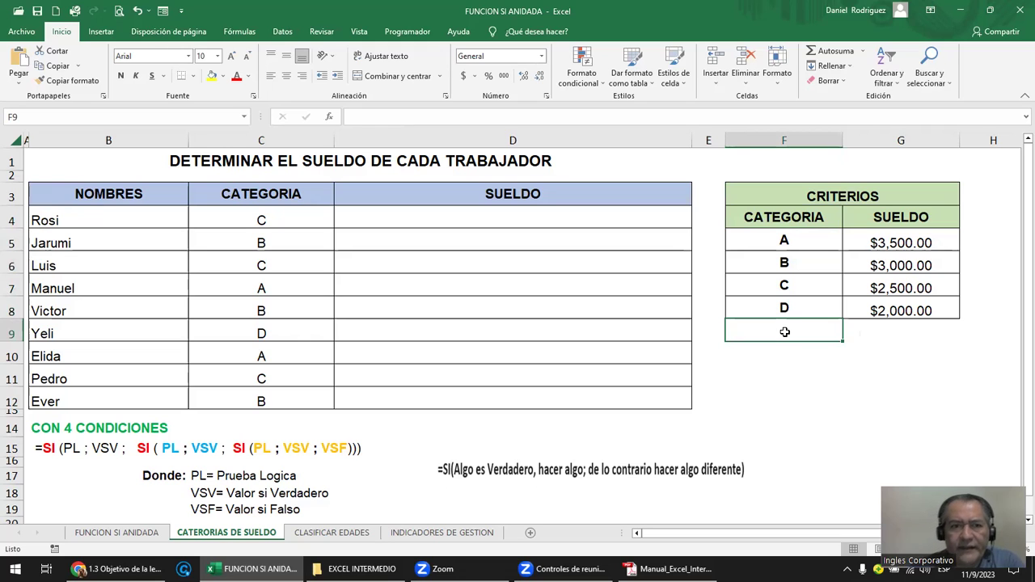
Review the nested SI syntax notes and PL/VSV/VSF definitions, then start a formula in D4 with =.
click(70, 433)
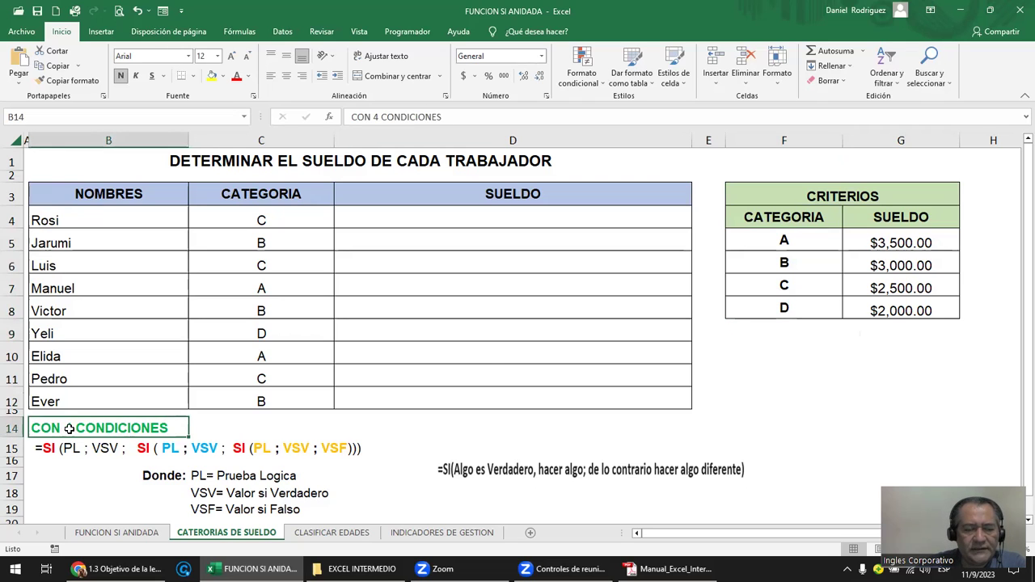
click(53, 449)
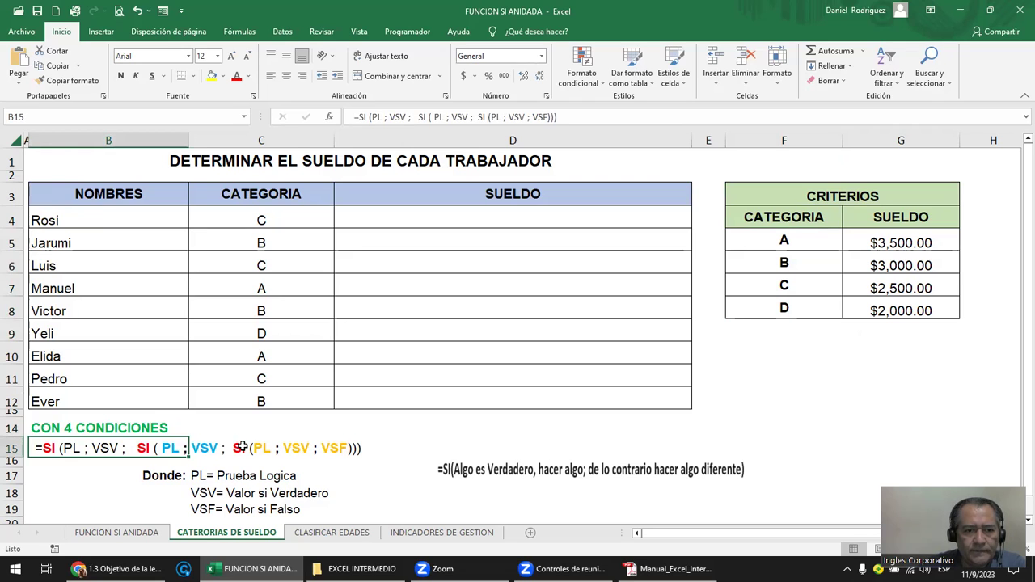
drag(211, 478, 210, 508)
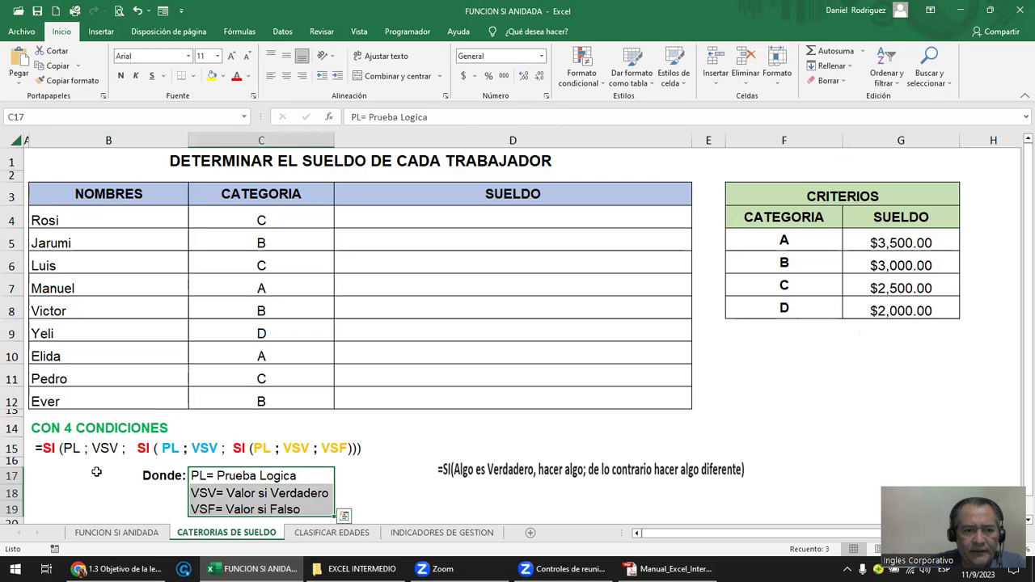
click(73, 451)
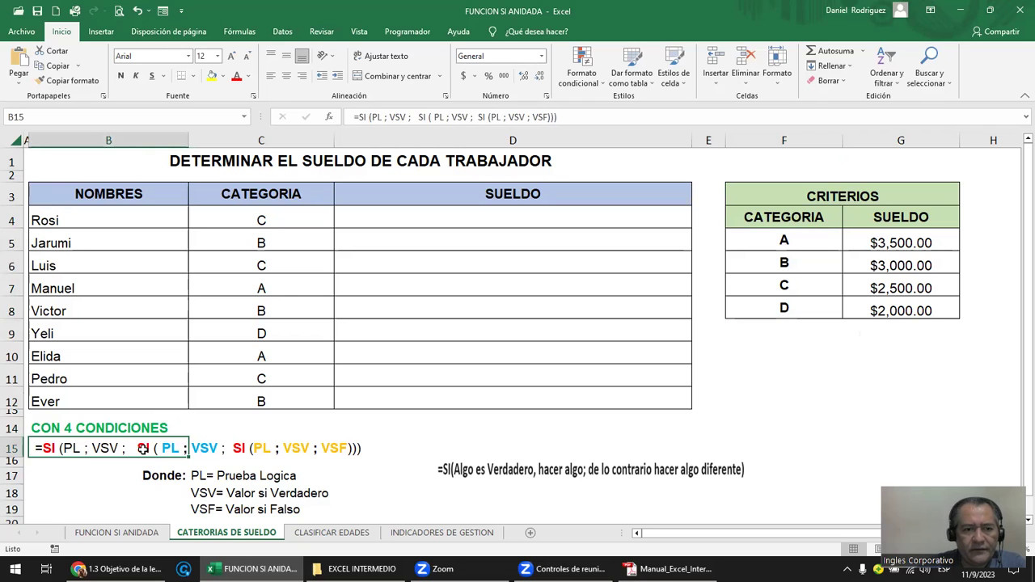
click(447, 223)
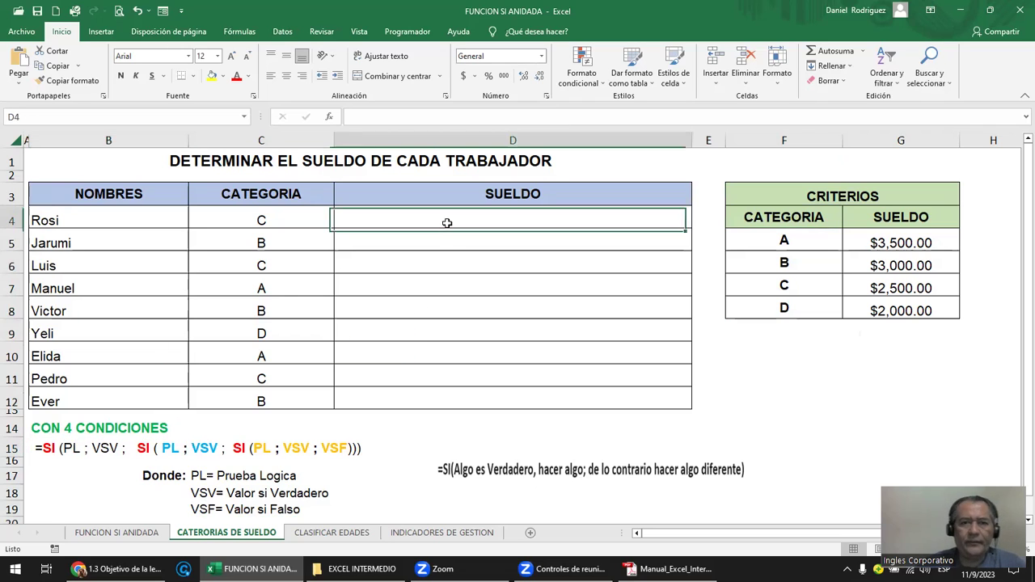
text(=)
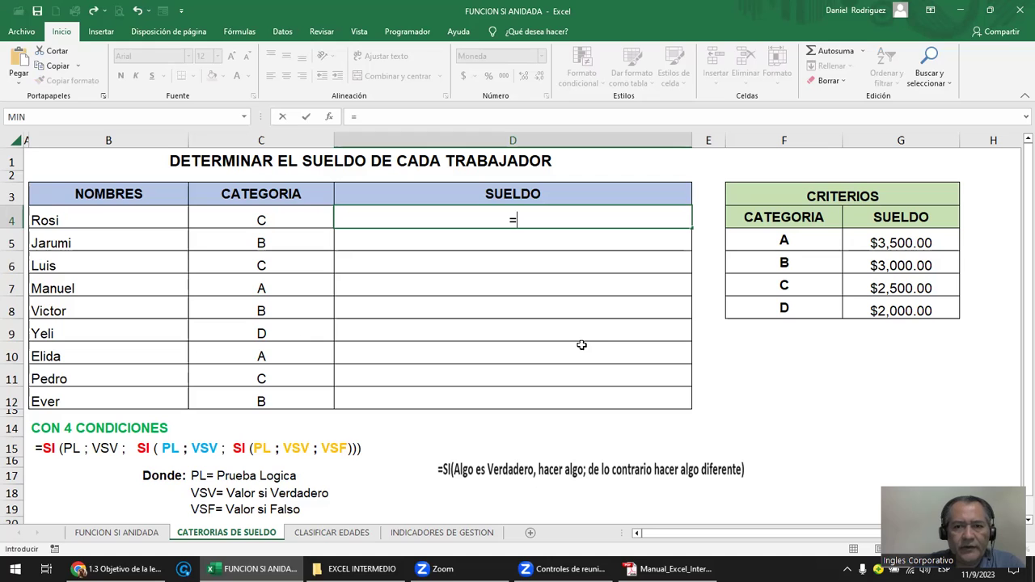
Begin =si(C4 in D4, then discard it and restore D4's original nested SI formula.
click(267, 221)
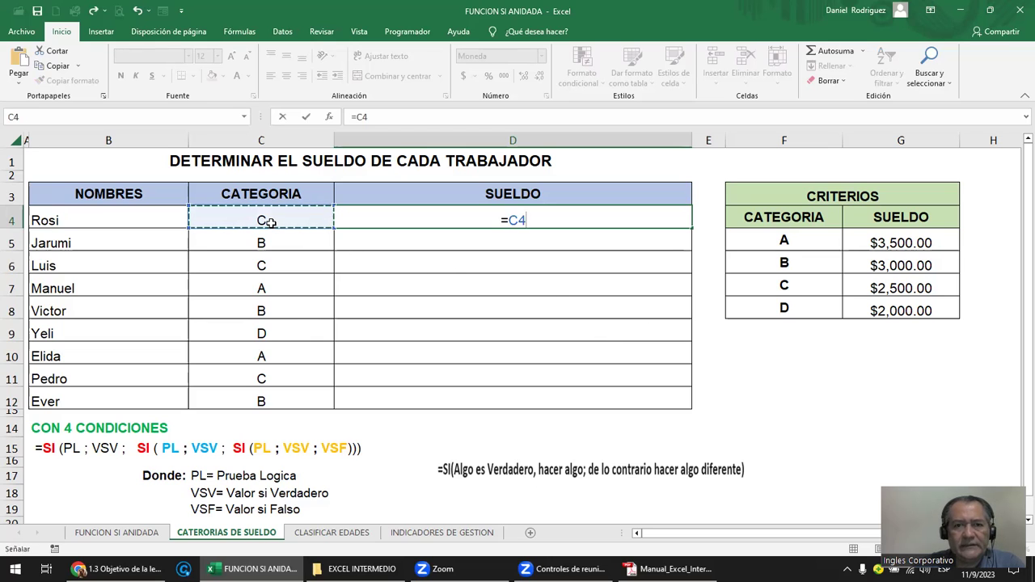
key(BackSpace)
key(BackSpace)
text(si)
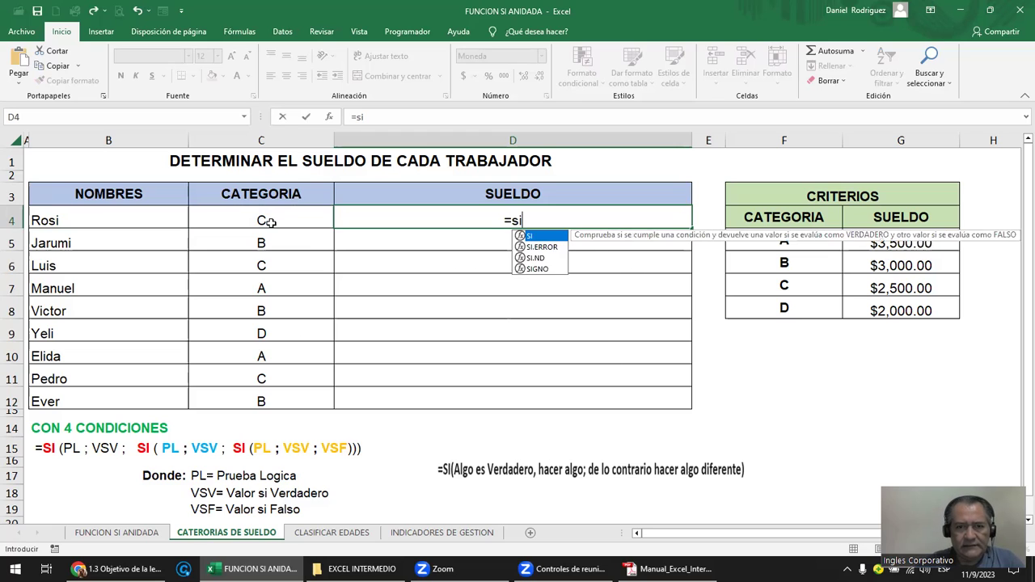
text(()
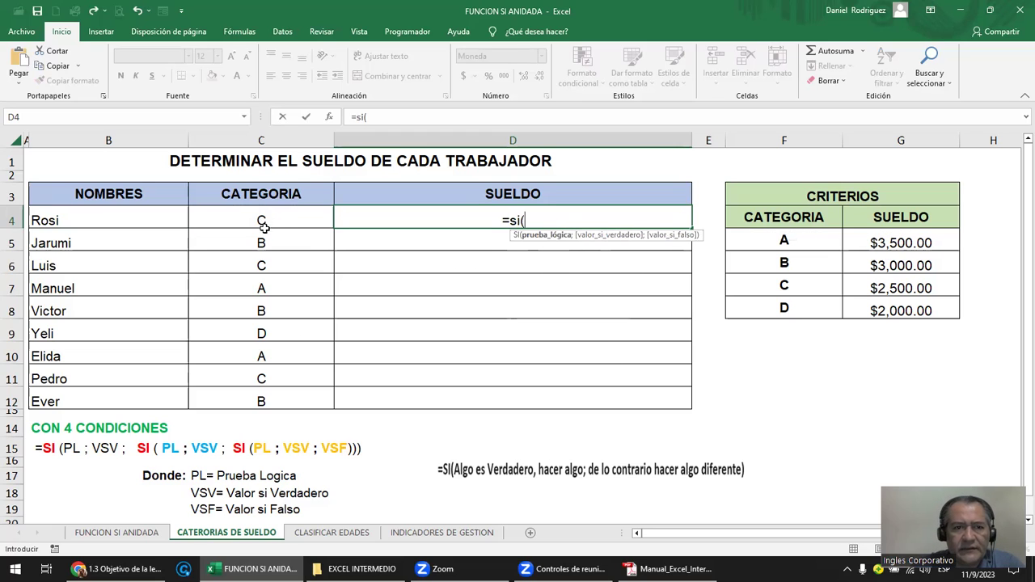
click(274, 216)
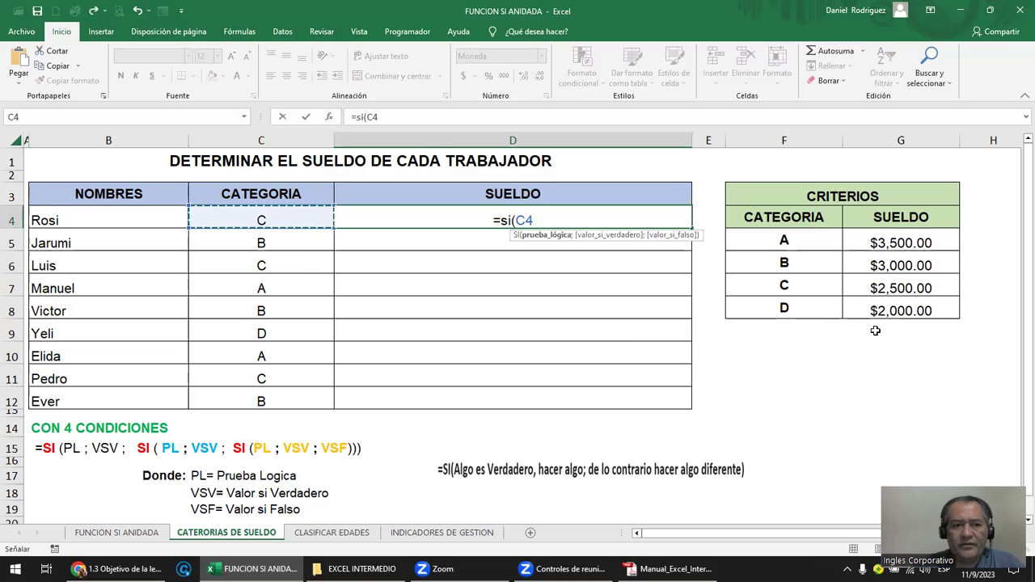
key(Escape)
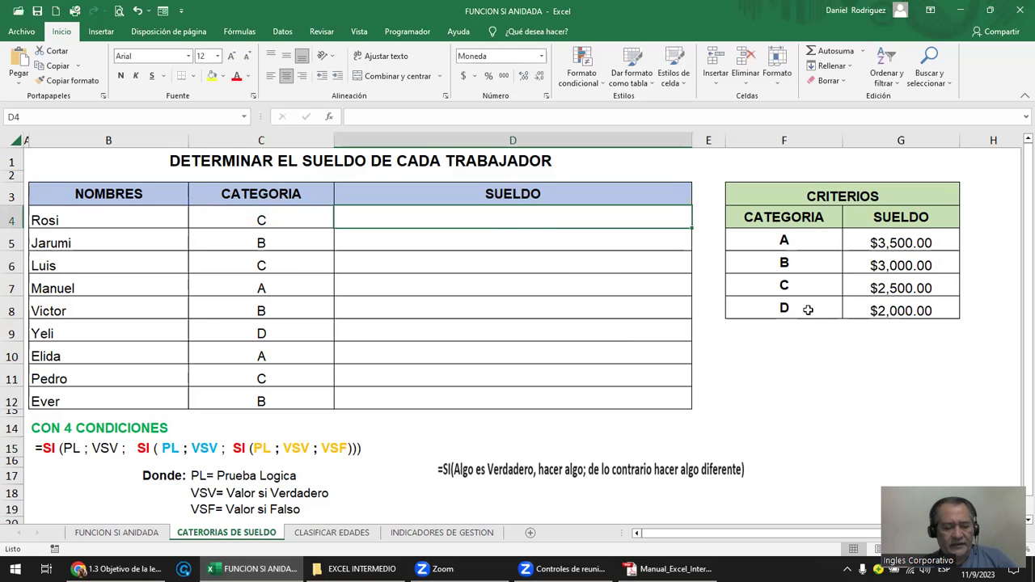
key(ctrl+v)
key(F2)
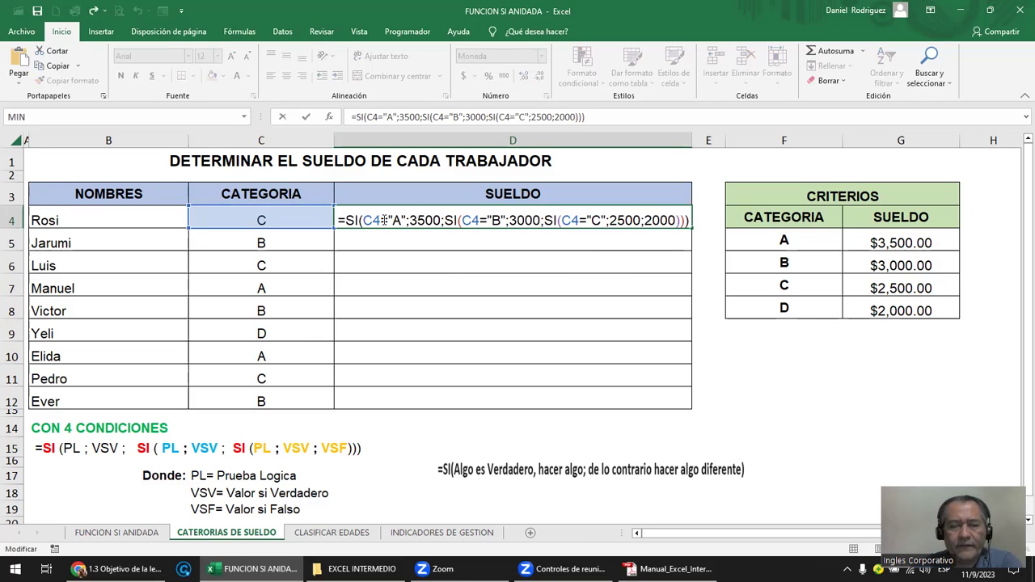
Compare D4's restored formula with the category A and B salaries in G5 and G6.
click(784, 240)
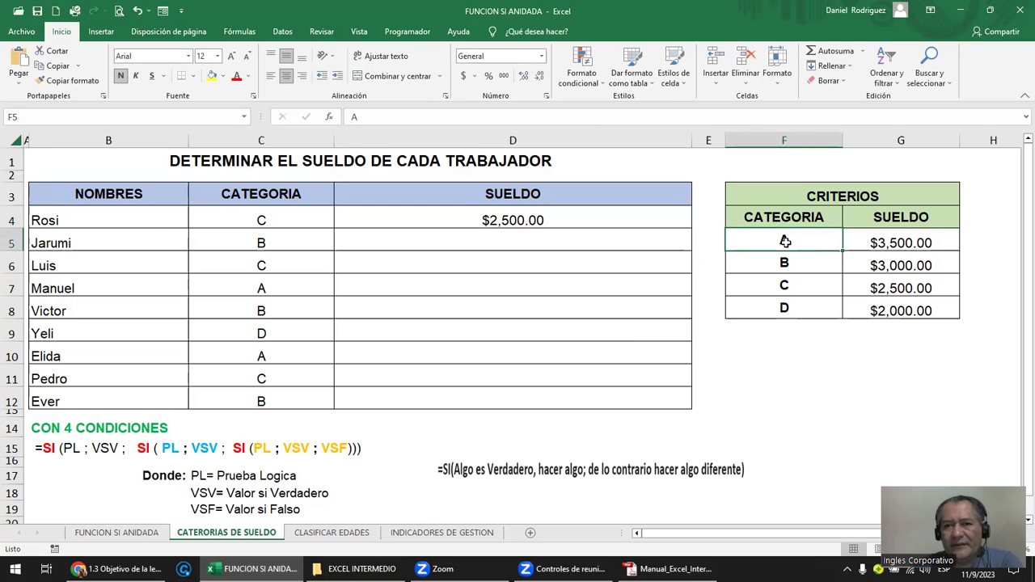
click(871, 240)
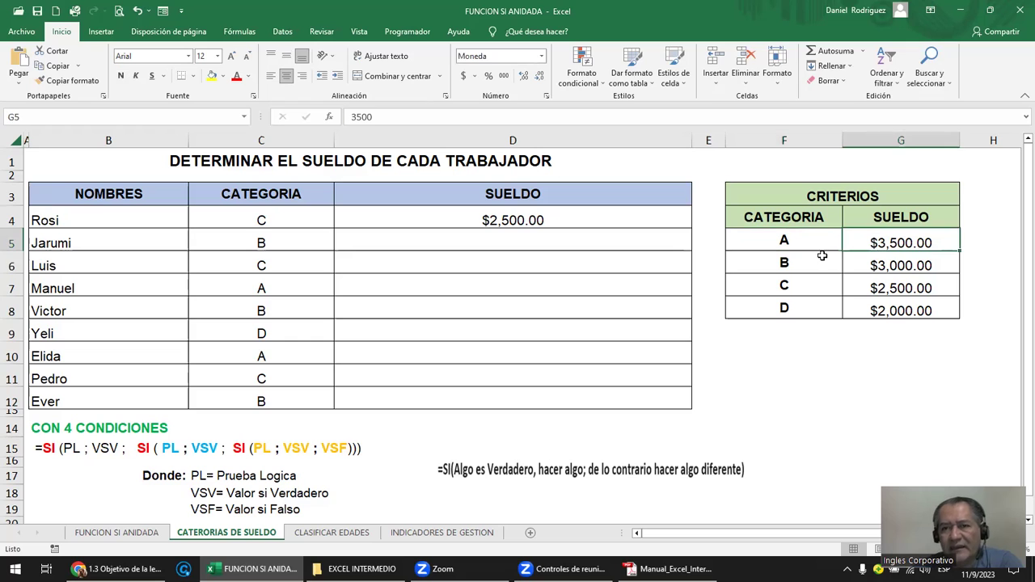
click(871, 262)
click(394, 227)
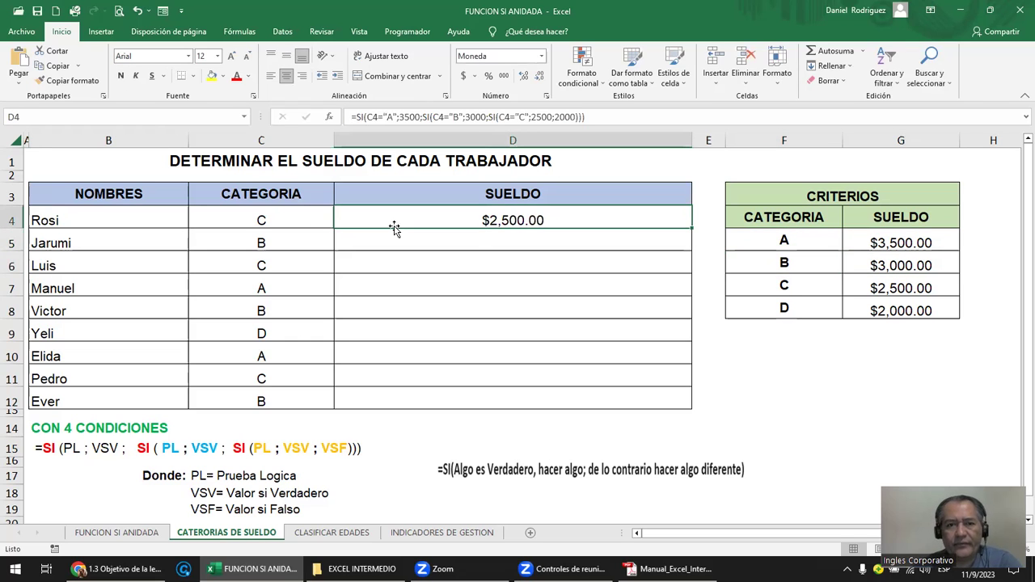
Enter =si(C4="A";3500 in D4 as the first test and its true value.
text(=si)
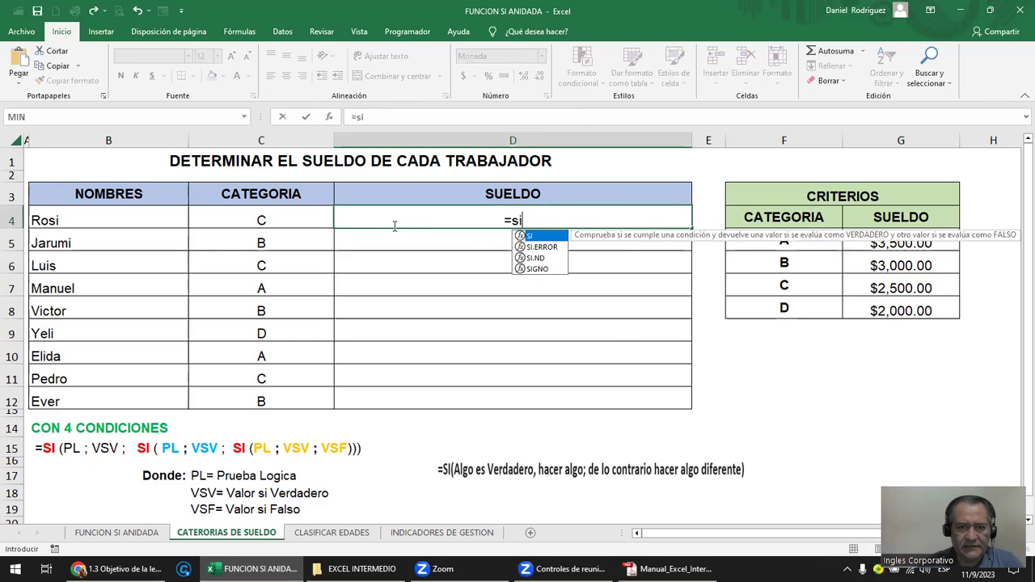
text(()
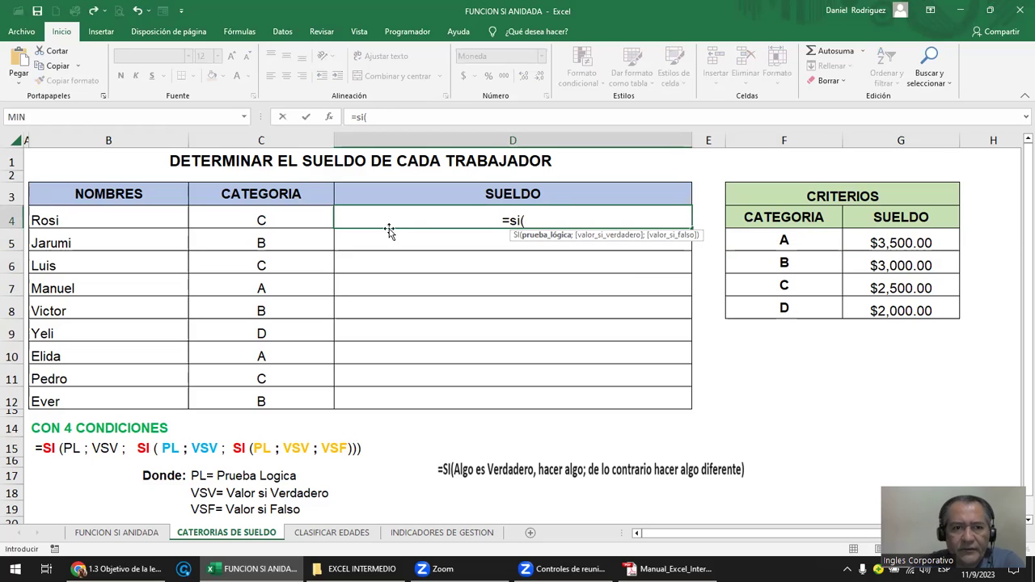
click(266, 220)
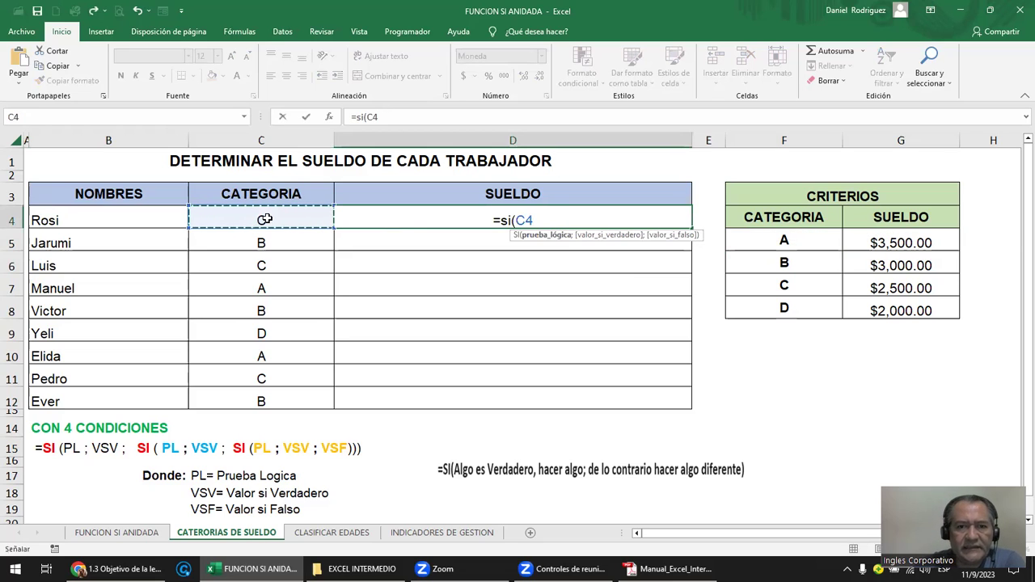
text(=)
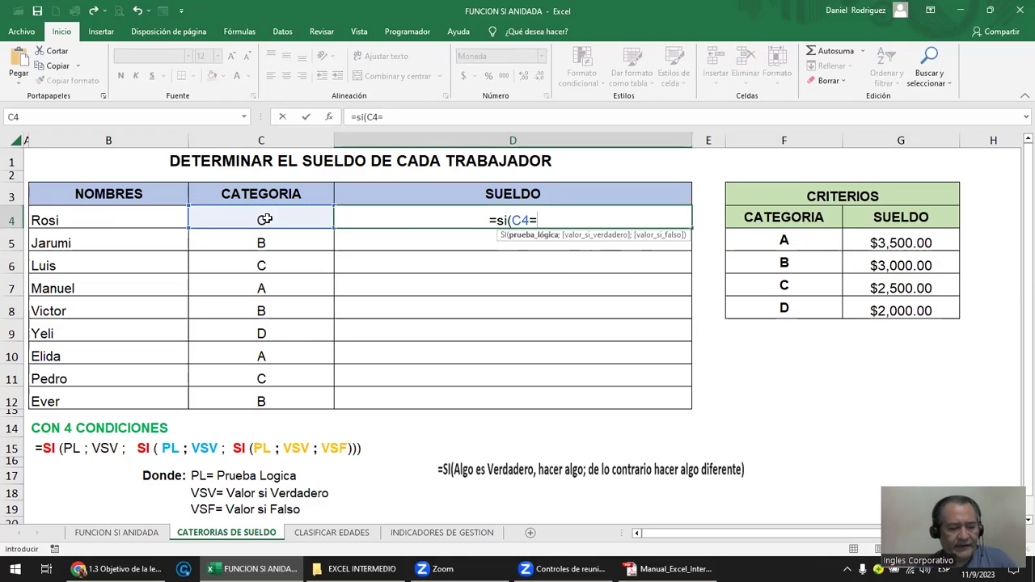
text(")
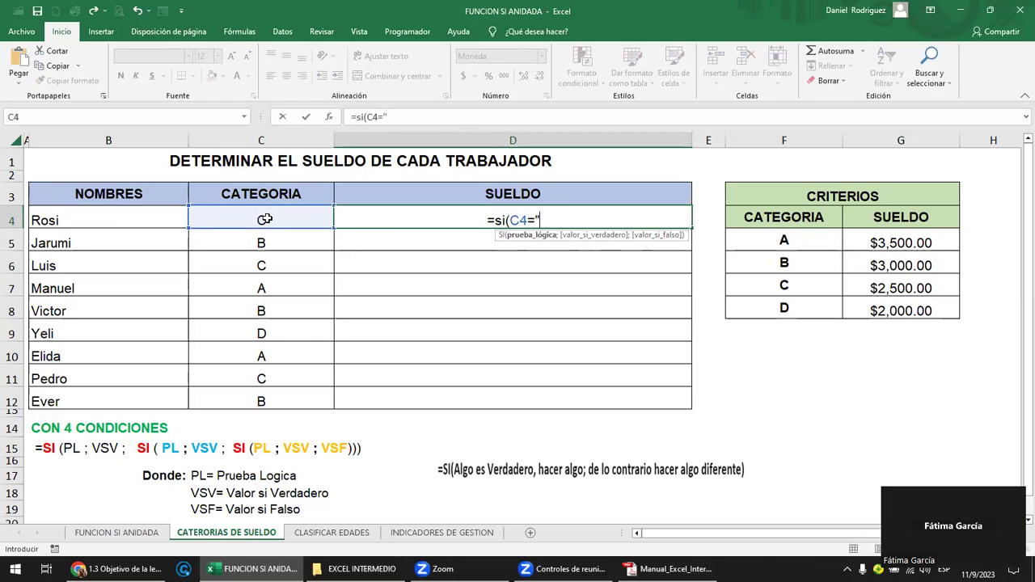
text(A)
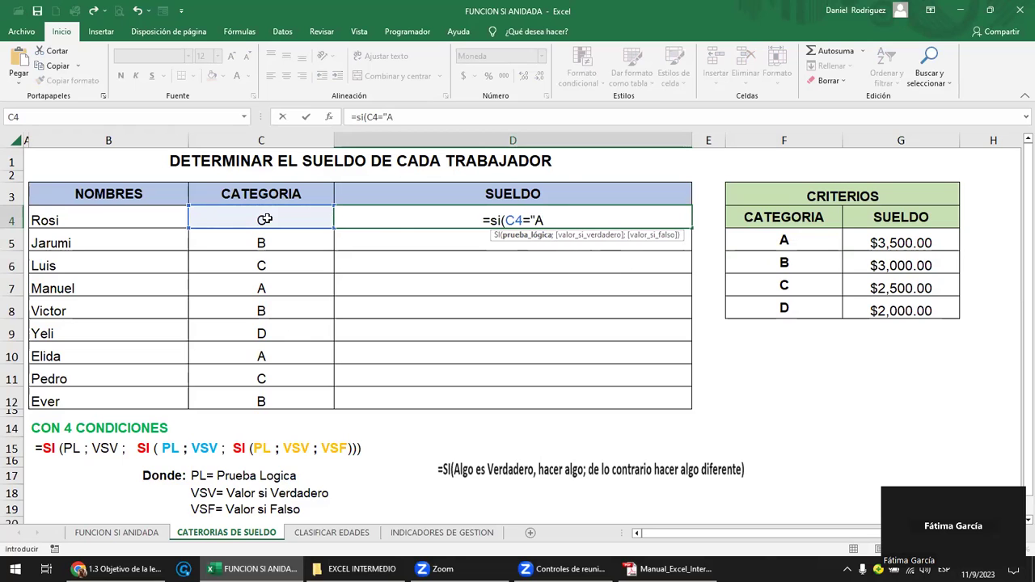
text(")
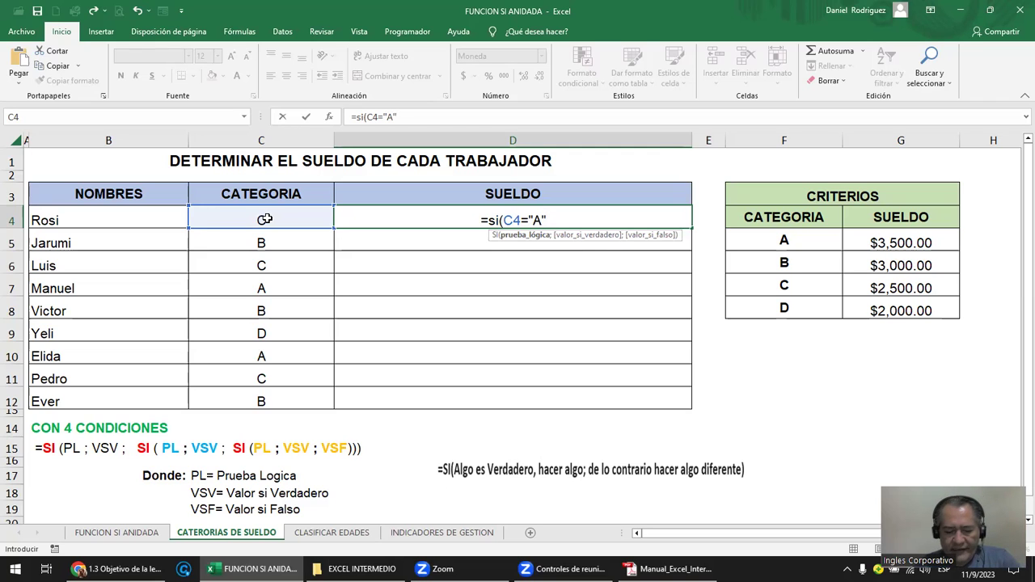
text(;)
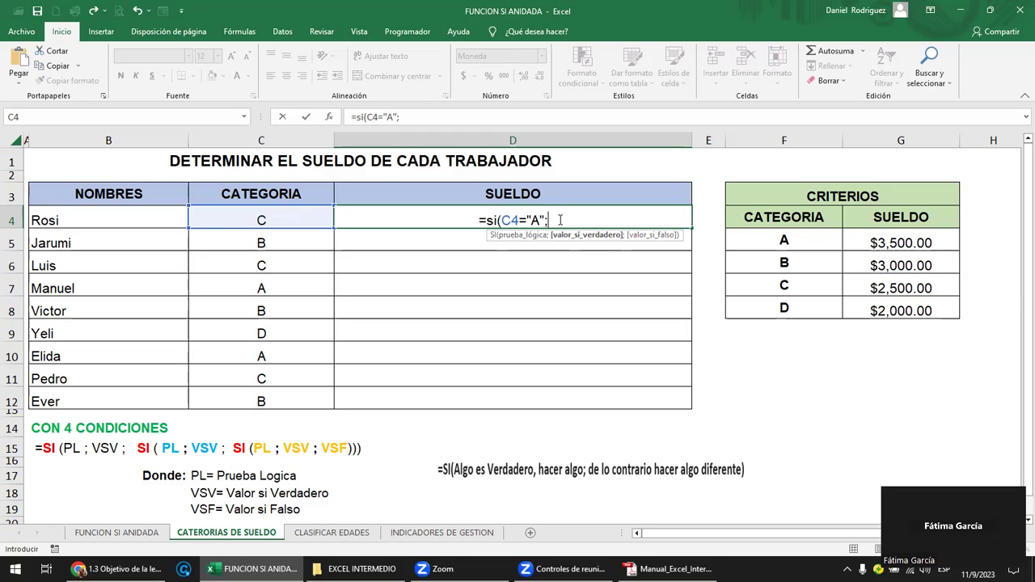
text(3500)
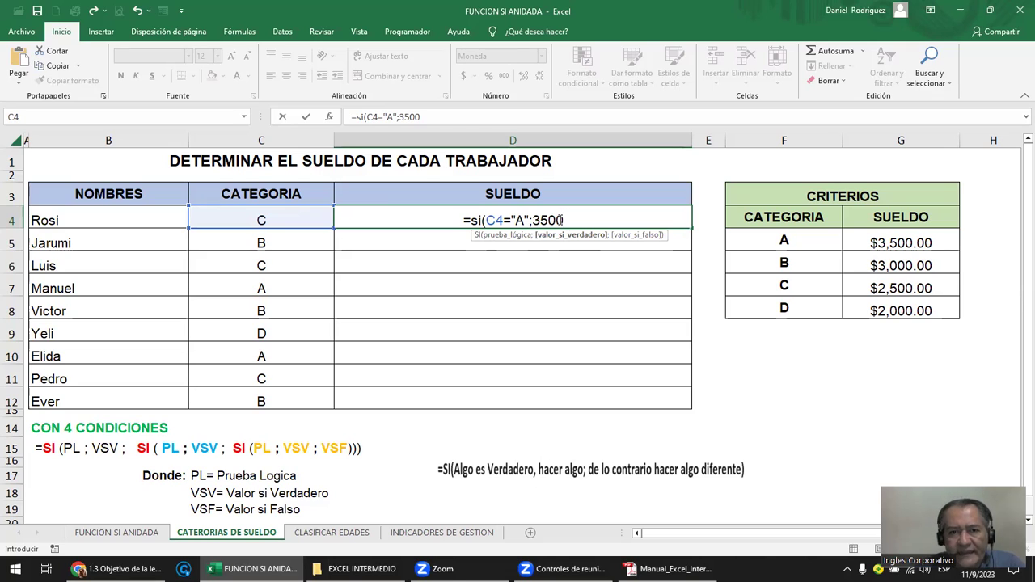
Replace the hard-coded 3500 in D4's formula with a reference to G5.
drag(567, 220, 534, 221)
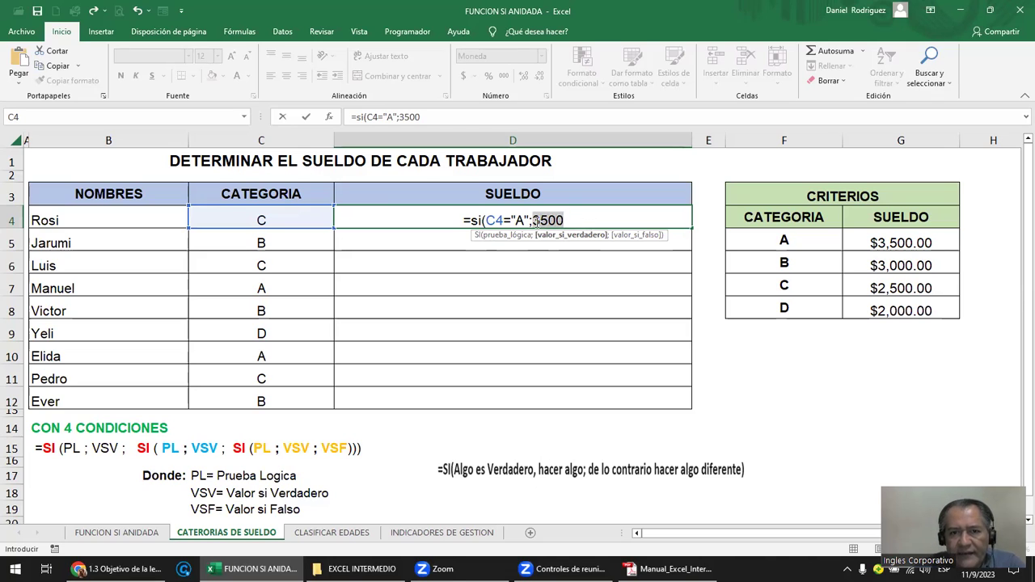
key(BackSpace)
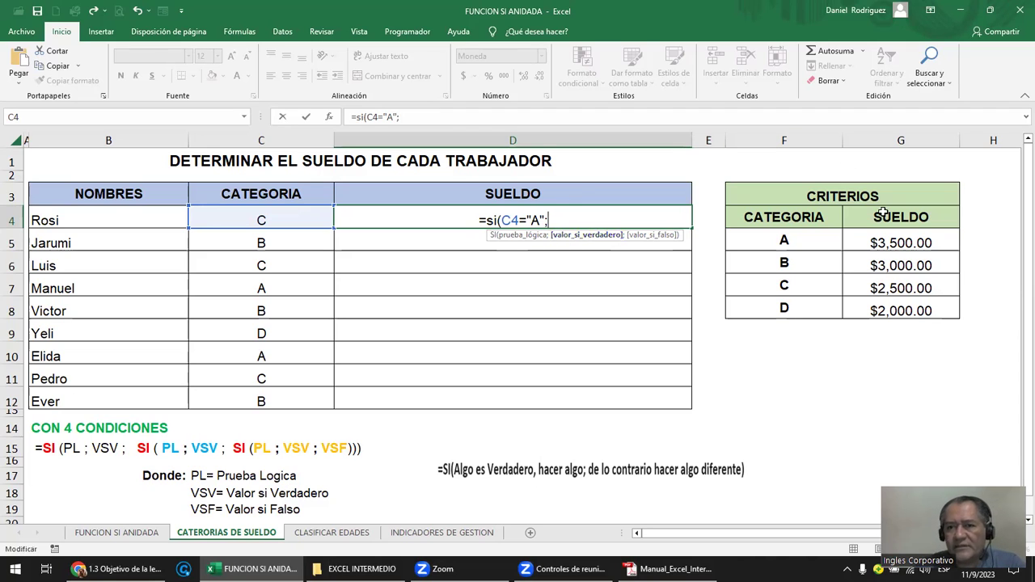
click(900, 242)
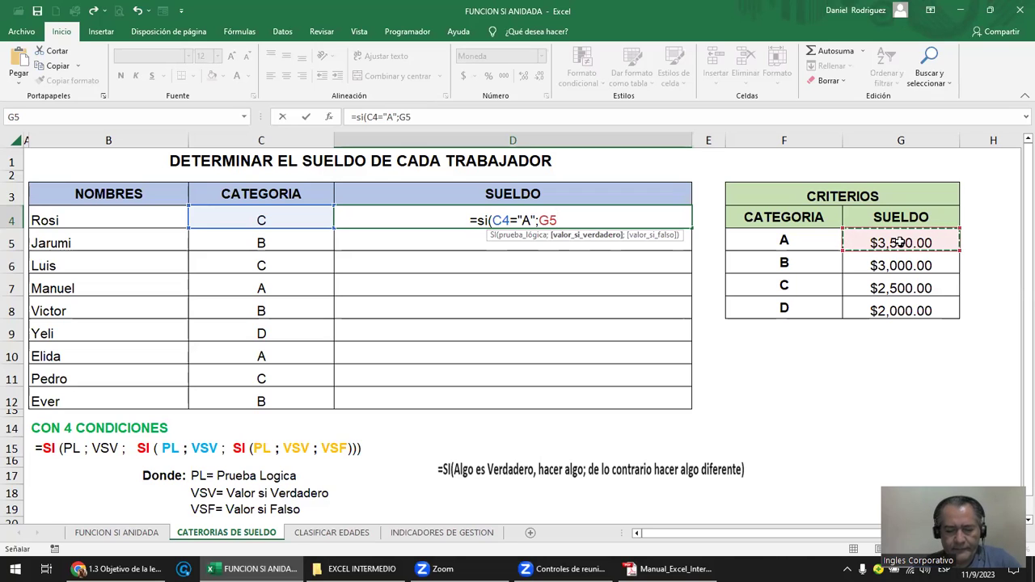
text(;)
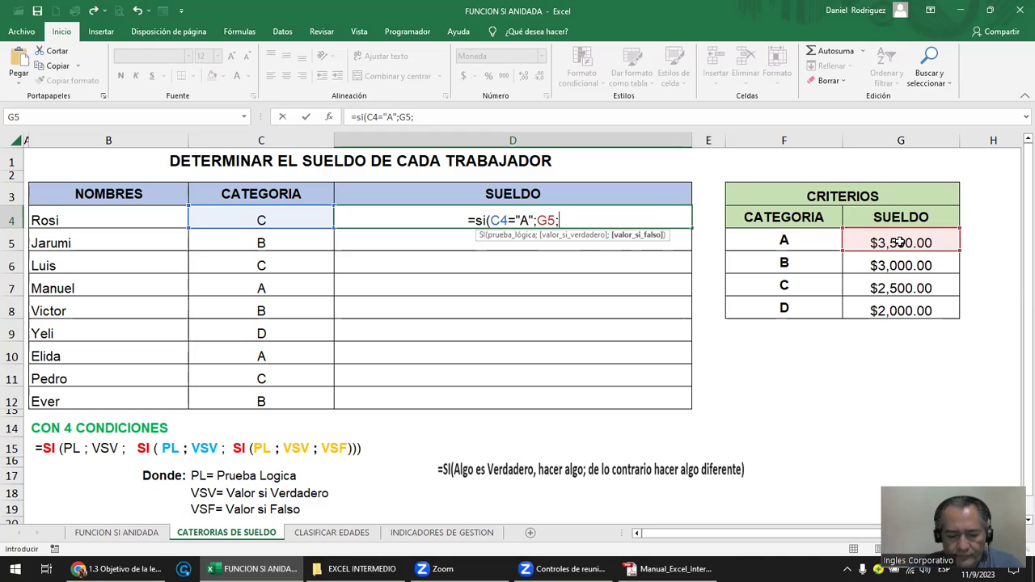
text())
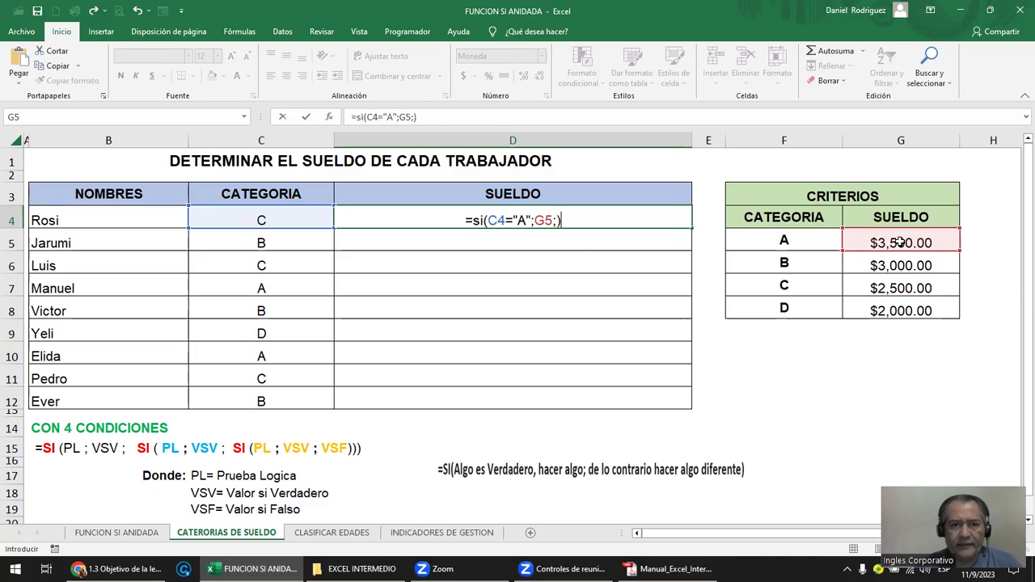
key(BackSpace)
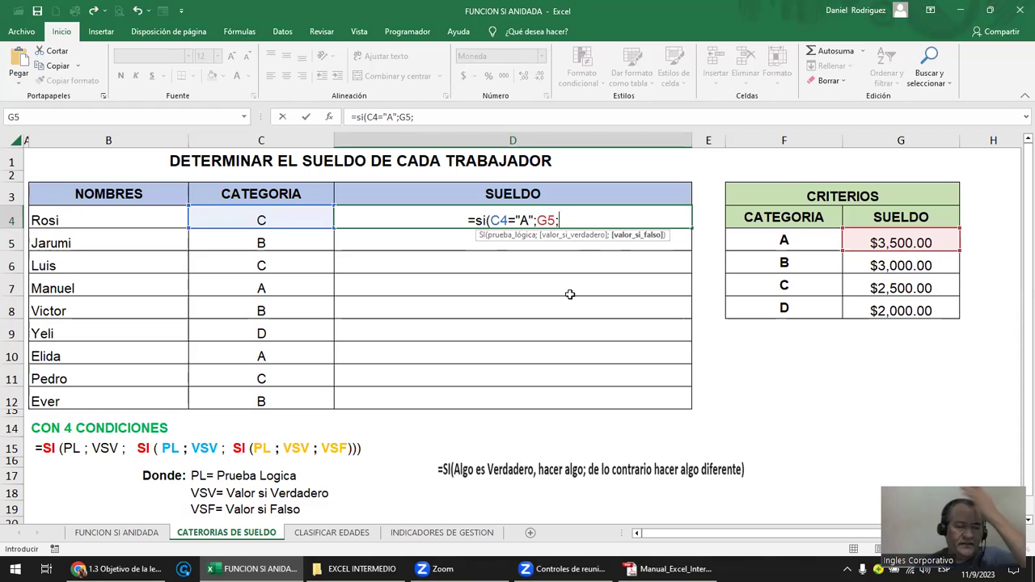
Nest a second test si(C4="B";G6; returning category B's salary from G6.
text(s)
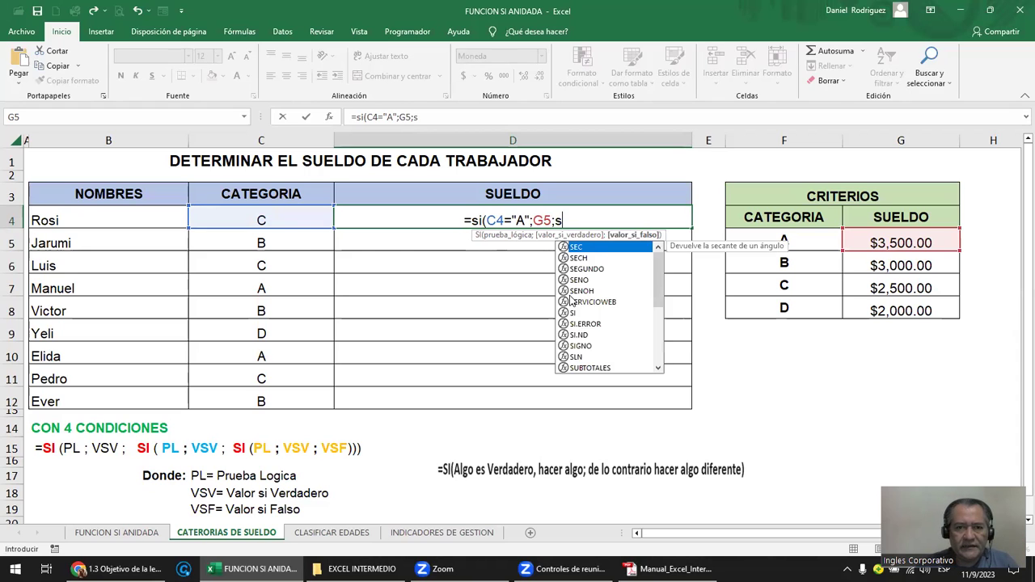
text(i()
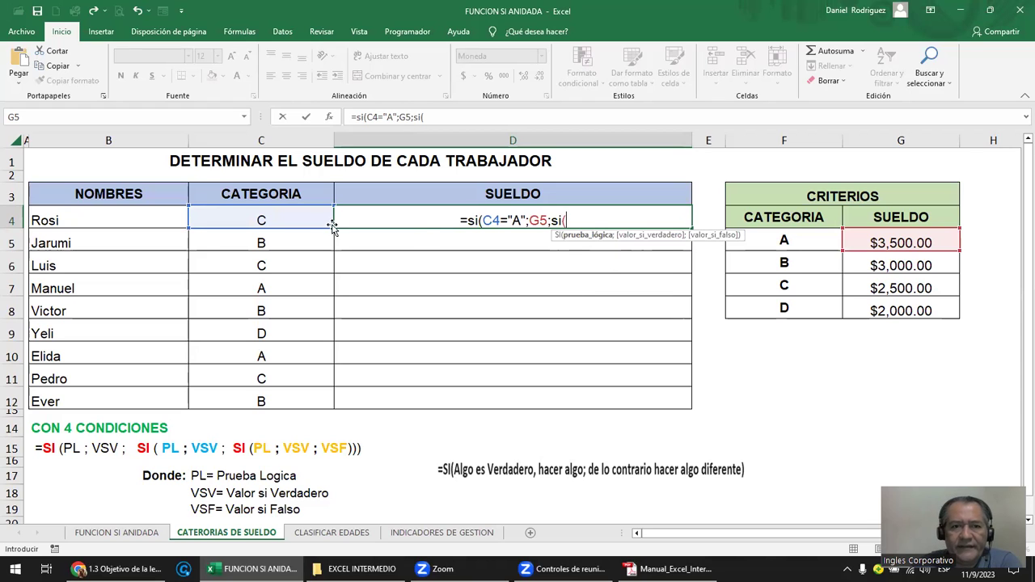
click(278, 217)
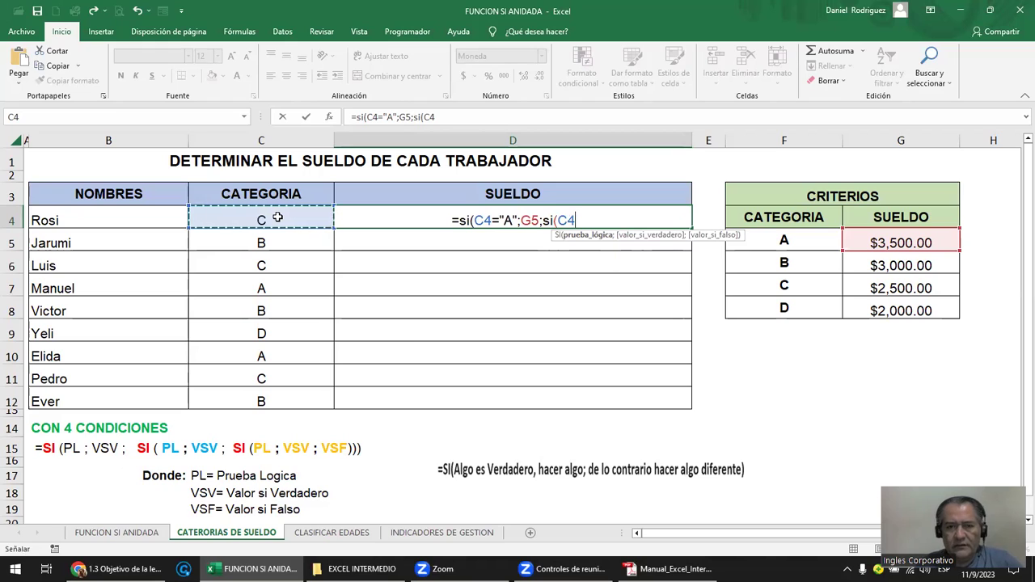
text(=")
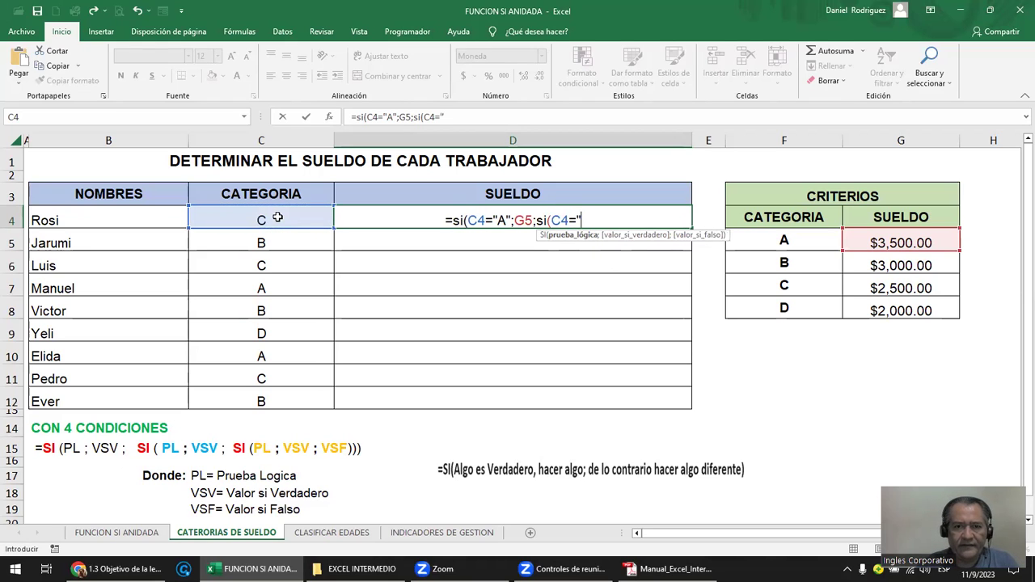
text(b)
key(BackSpace)
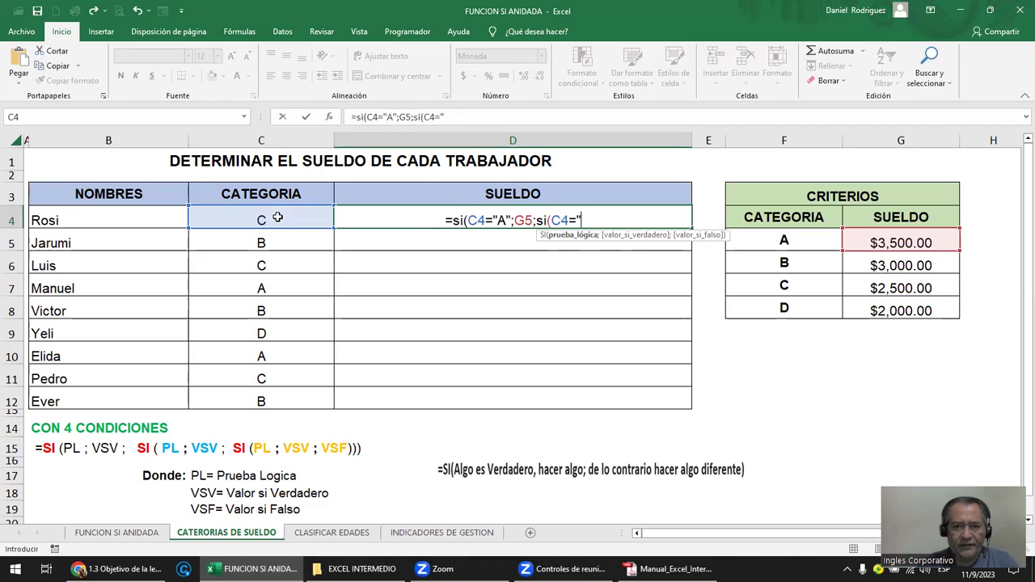
text(B)
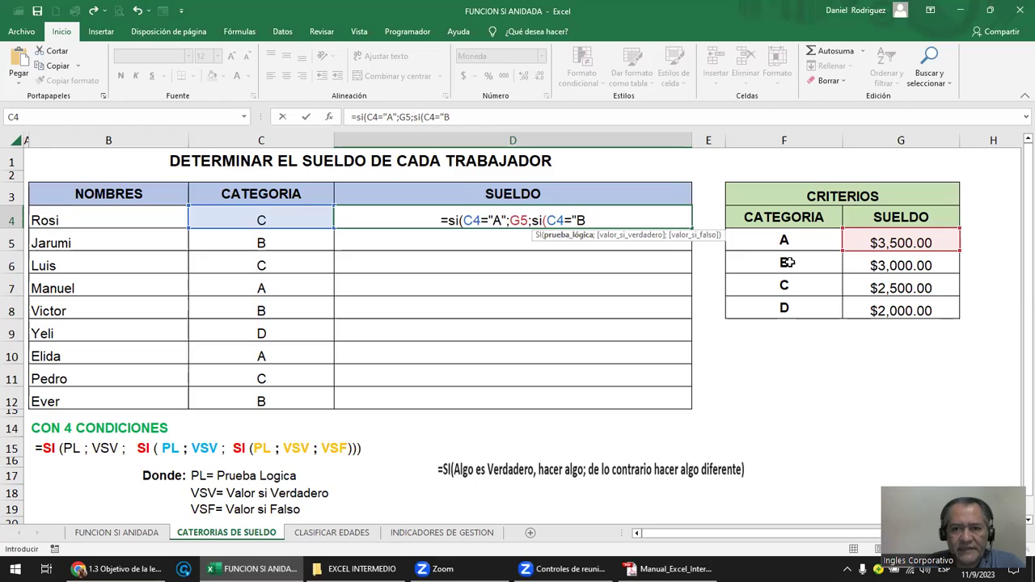
text(")
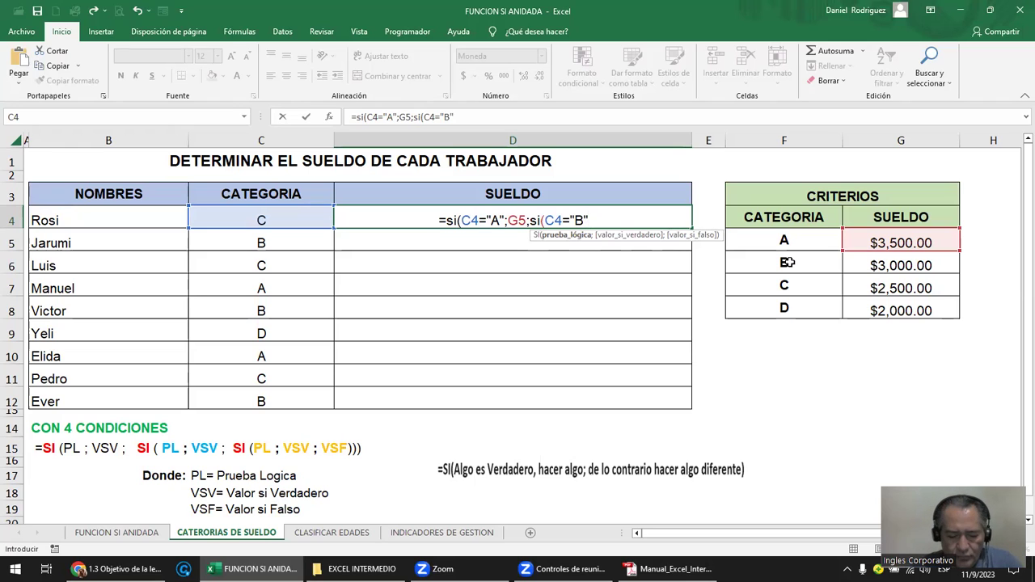
text(;)
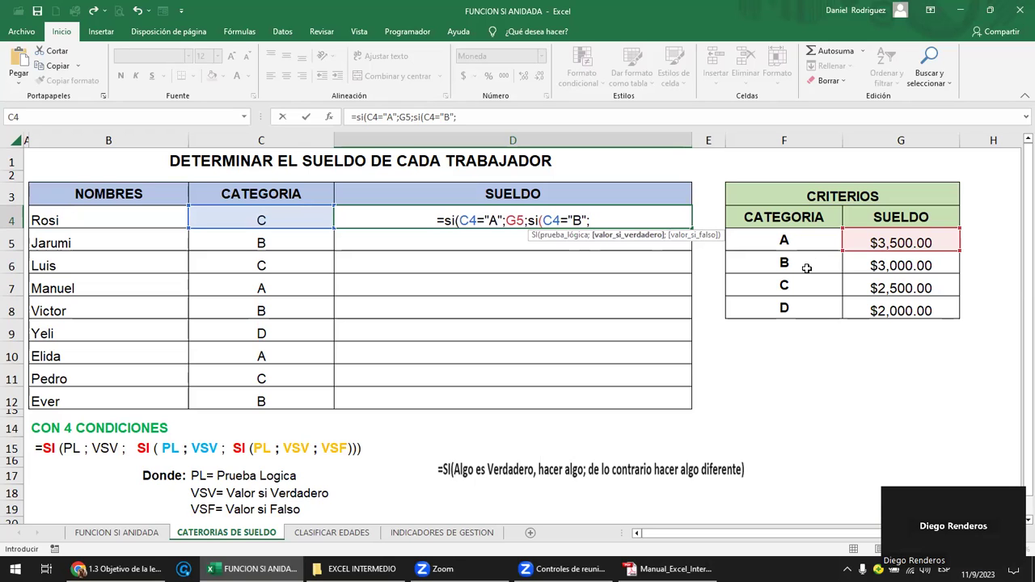
text(300)
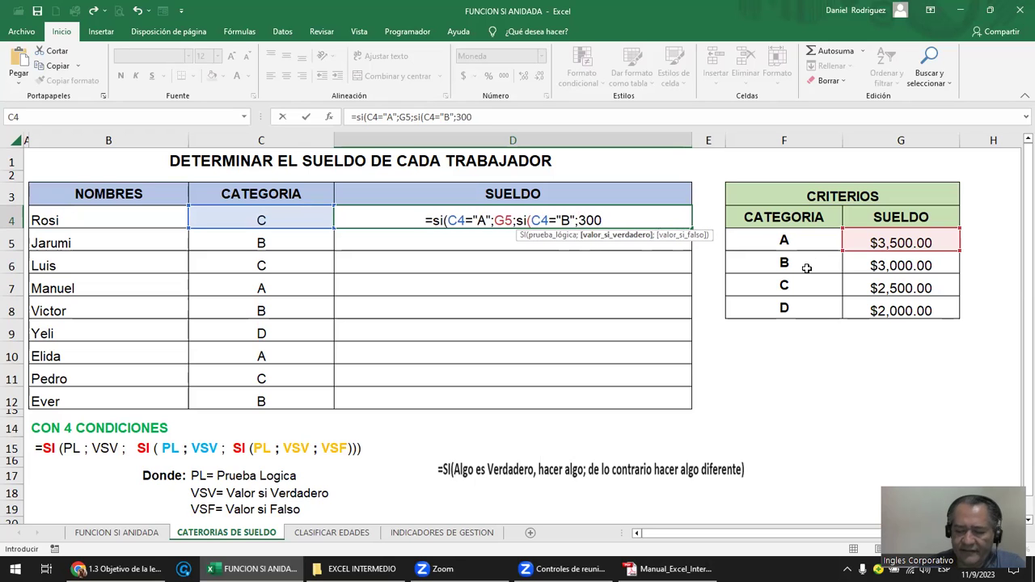
text(0)
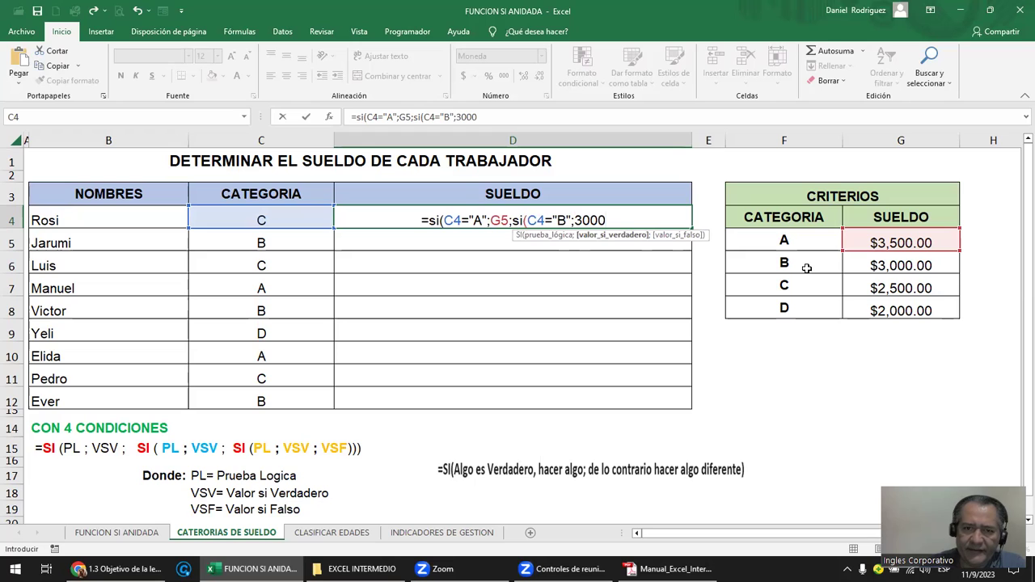
key(BackSpace)
key(BackSpace)
key(BackSpace)
key(BackSpace)
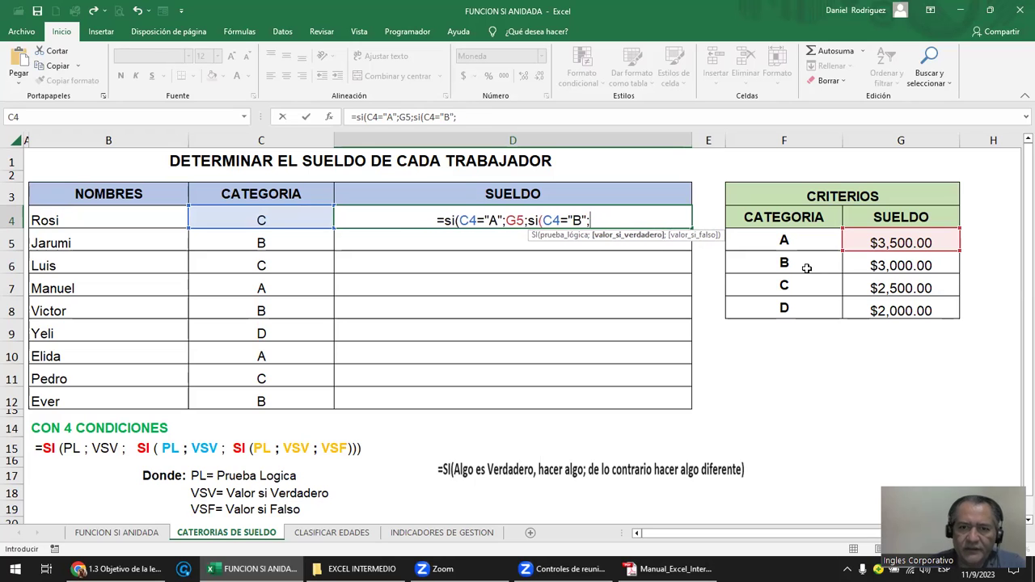
click(904, 267)
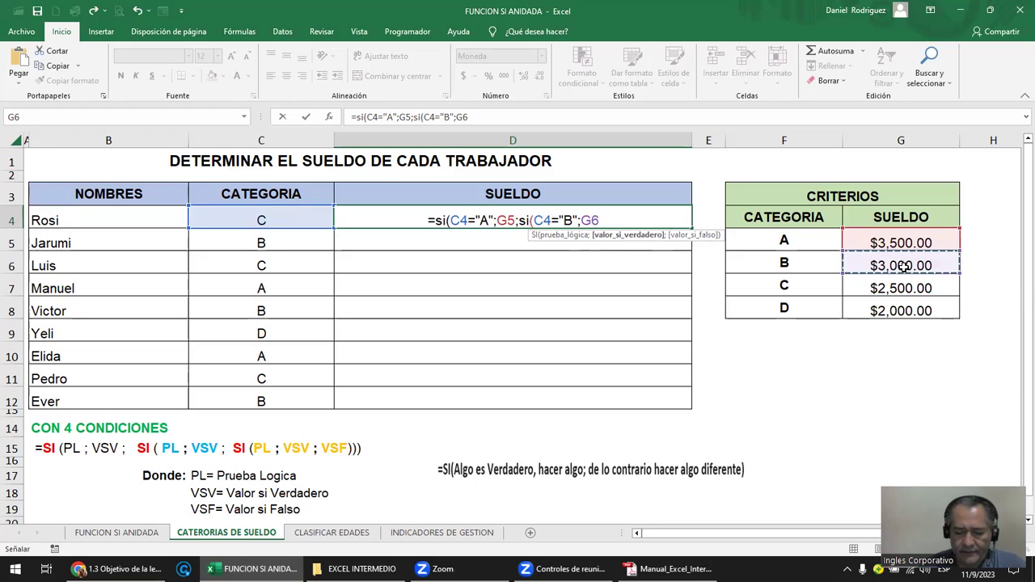
text(;)
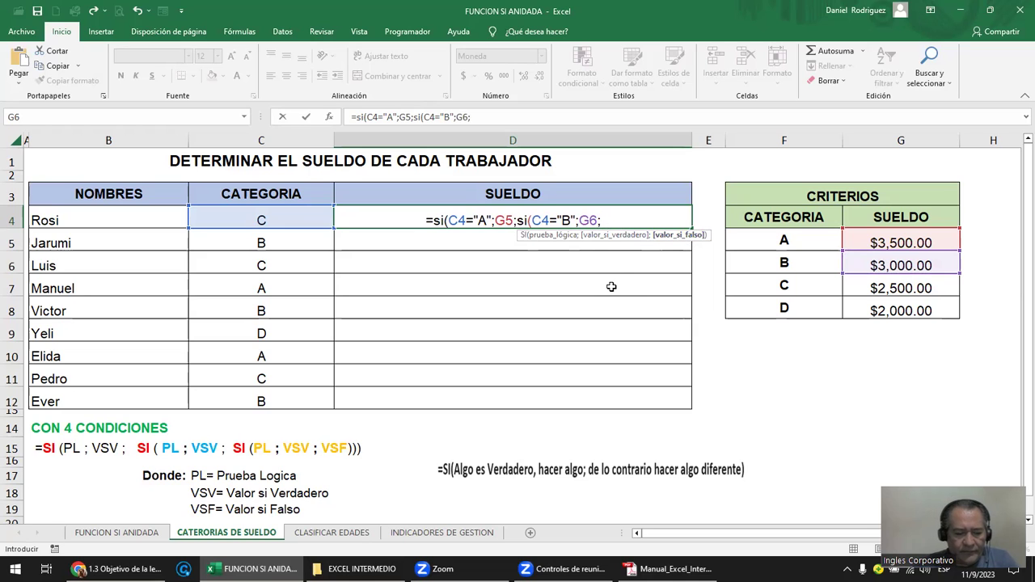
Add the third nested test si(C4="C";G7; to D4's formula.
text(si)
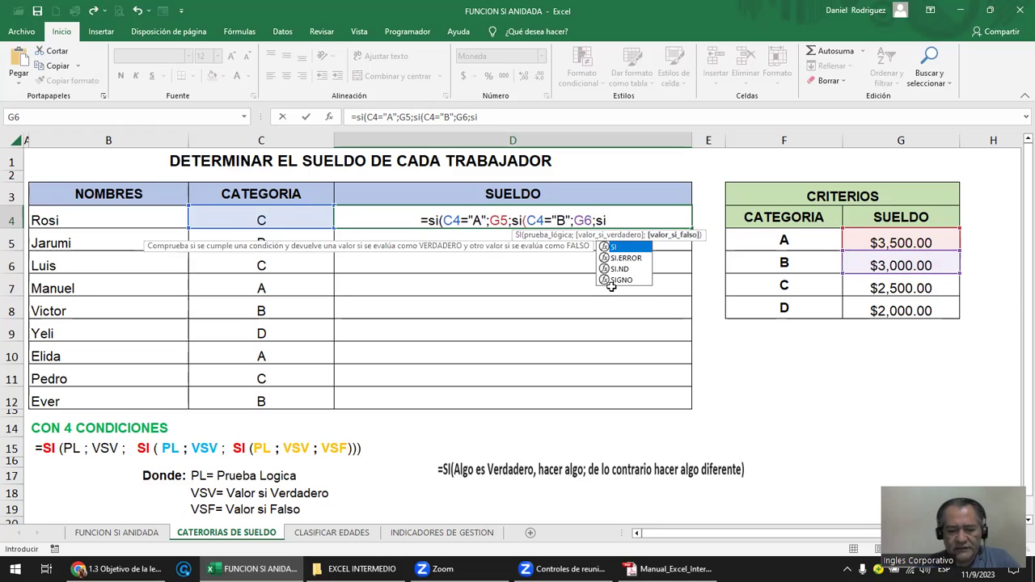
text(()
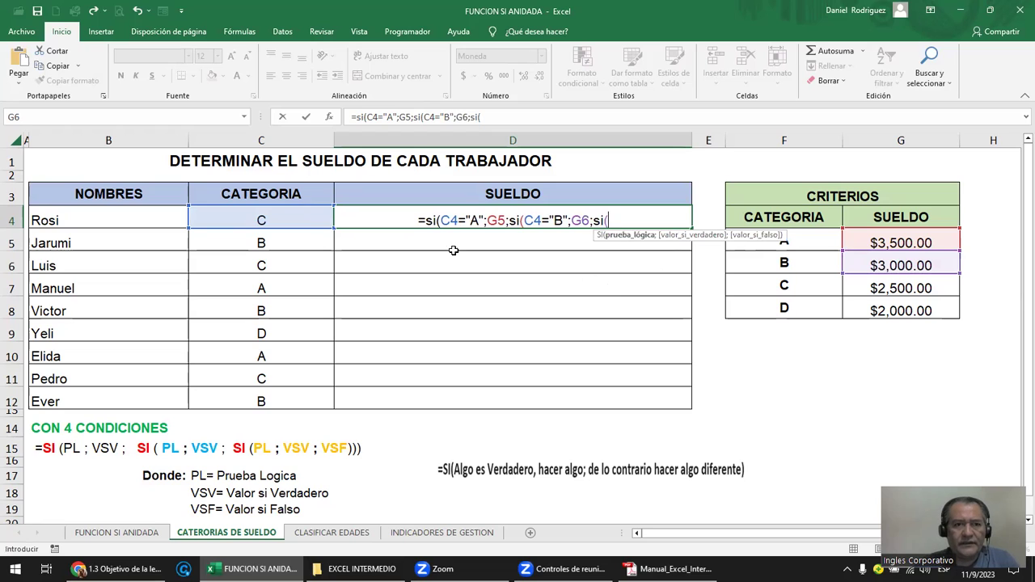
click(289, 225)
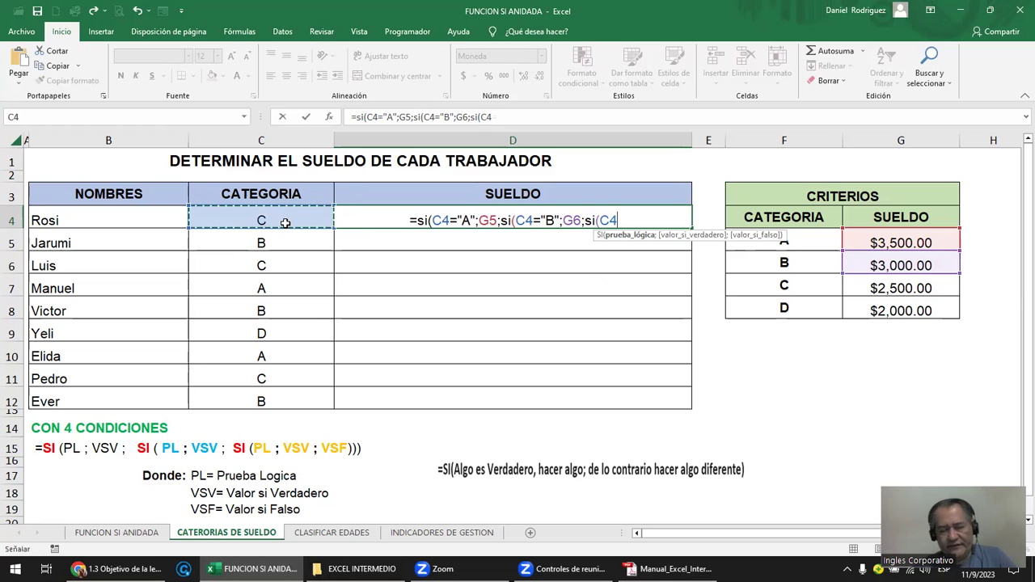
text(=)
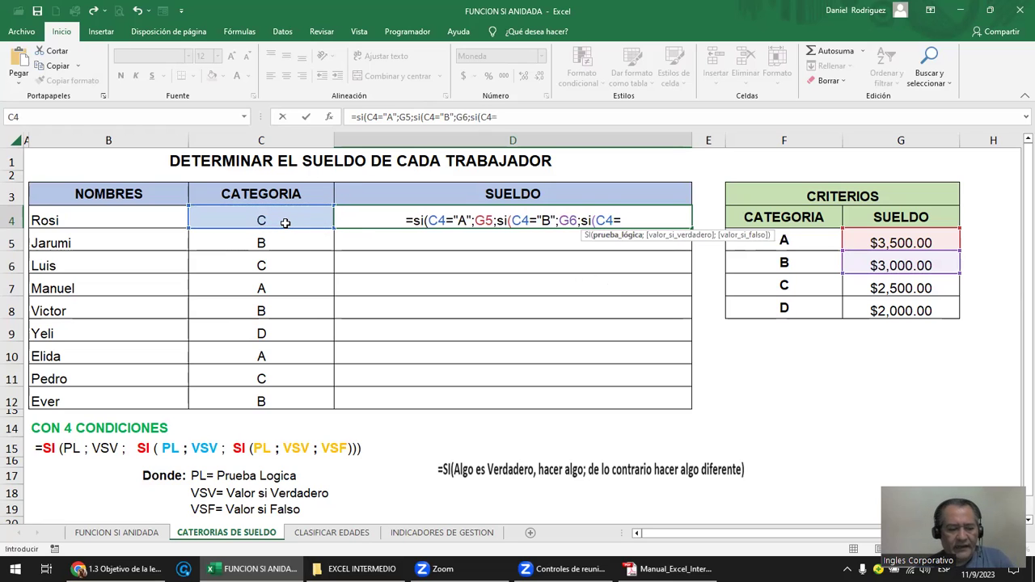
text(")
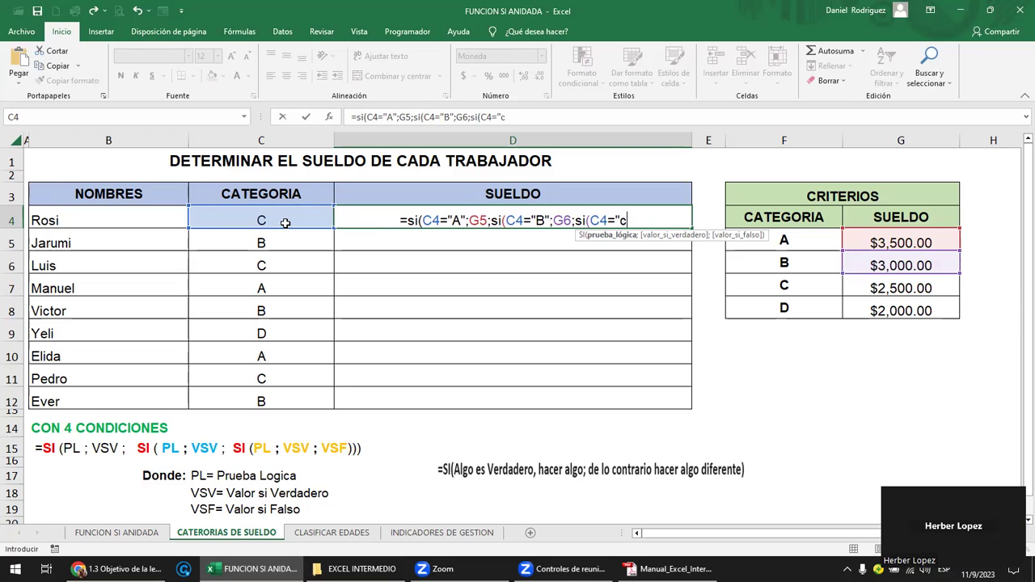
text(C")
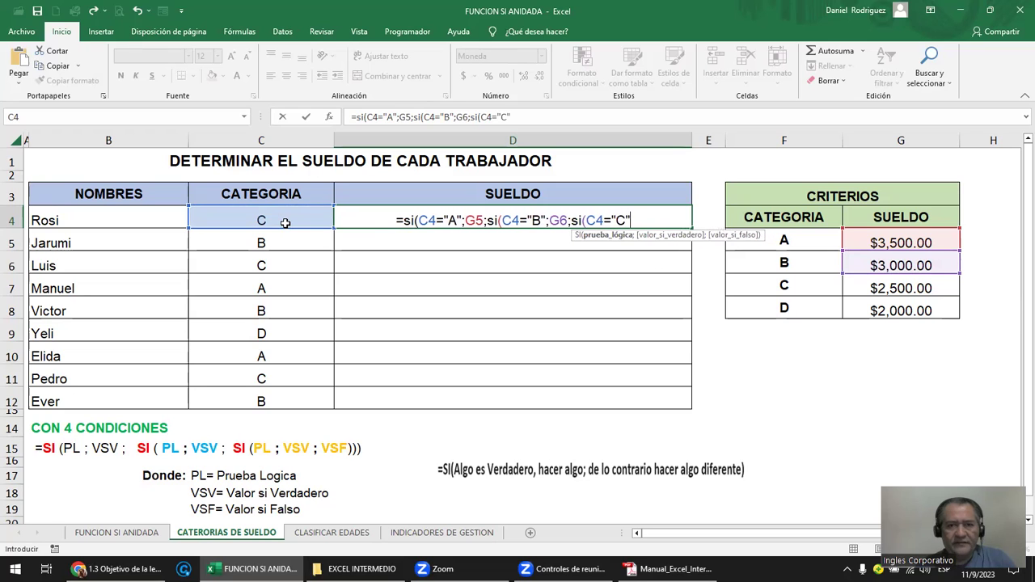
text(;)
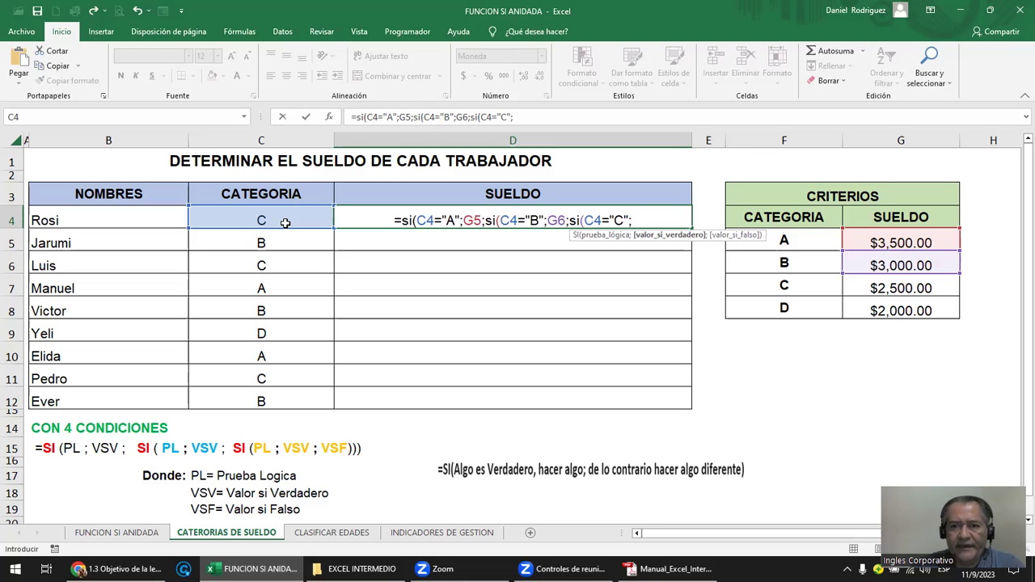
click(874, 288)
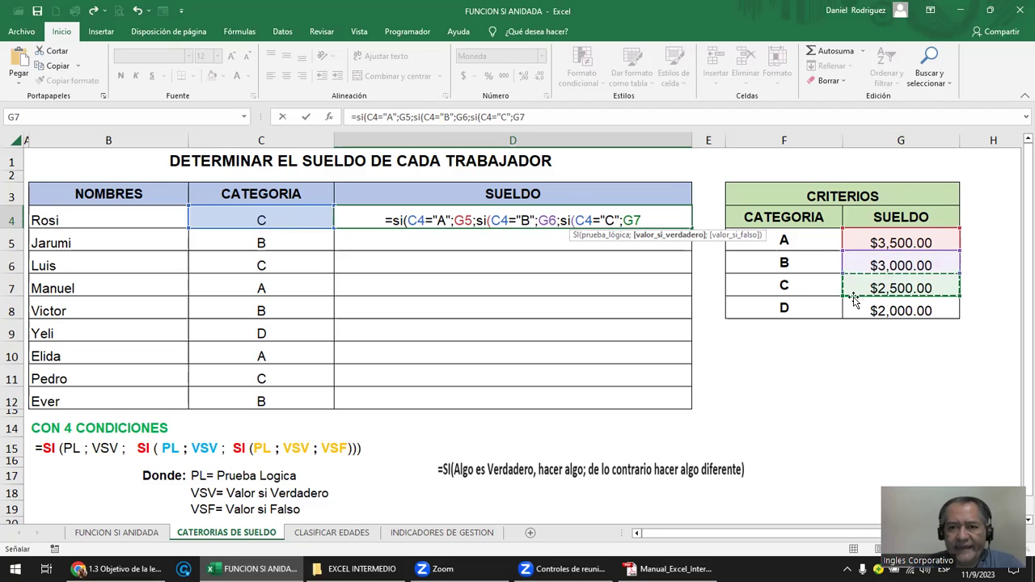
click(957, 296)
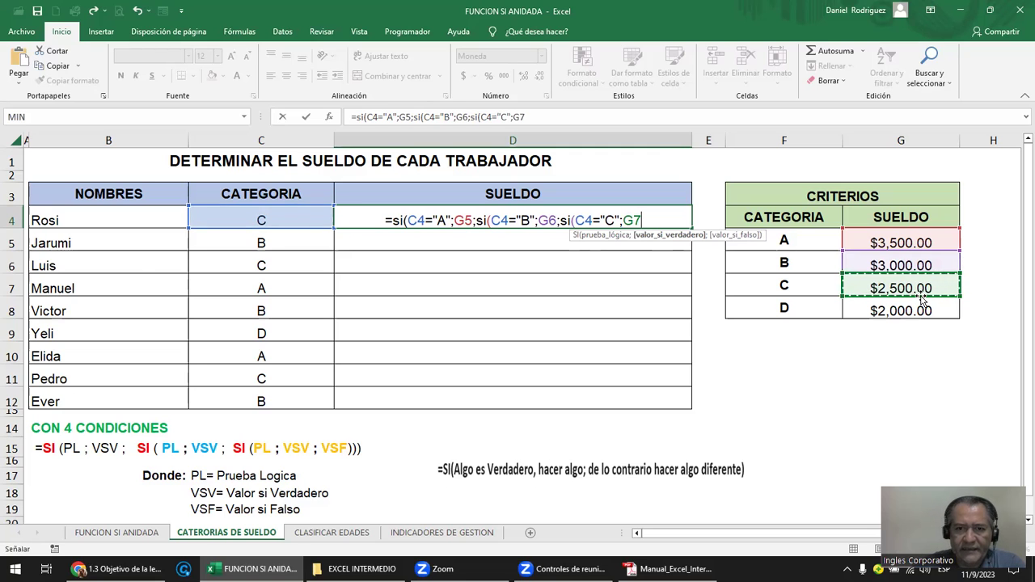
text(;)
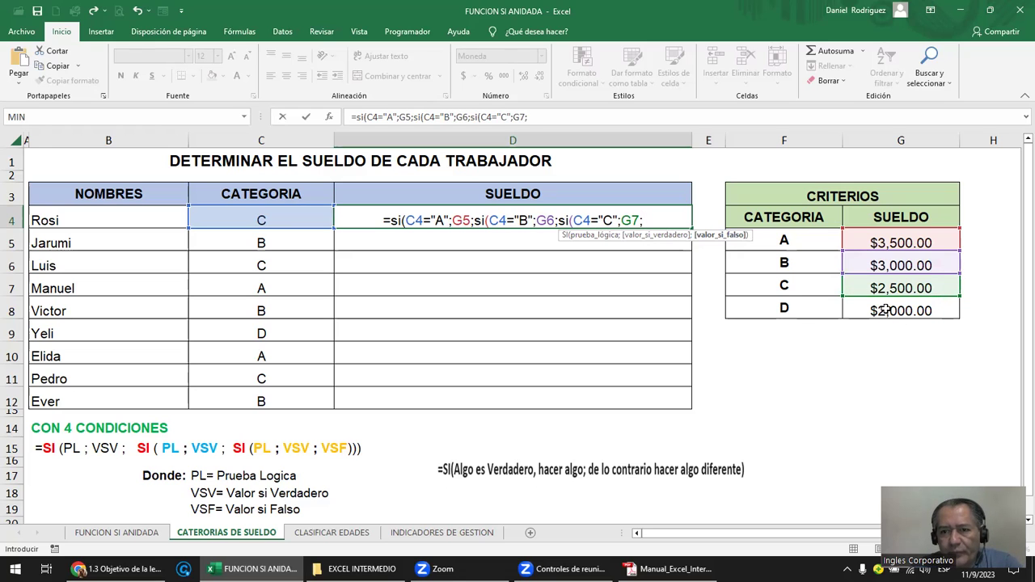
Use G8 as the final fallback, close all three SI functions with ))), and commit.
click(886, 310)
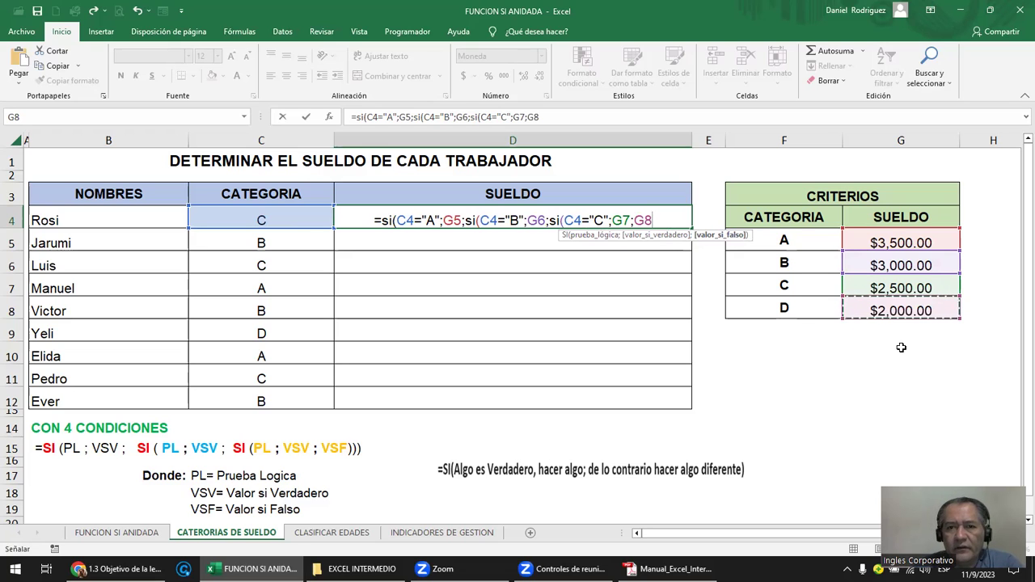
text())
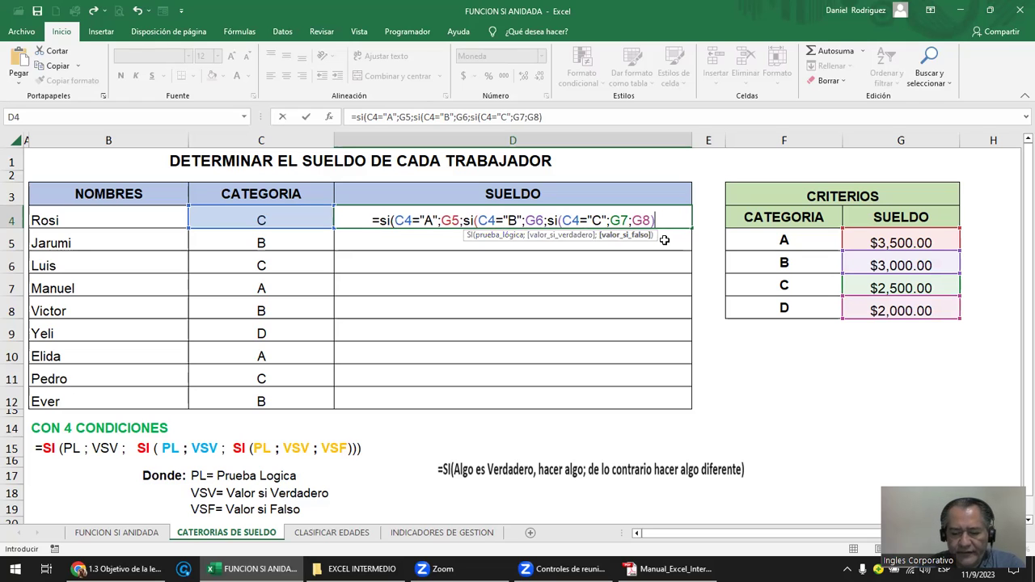
key(BackSpace)
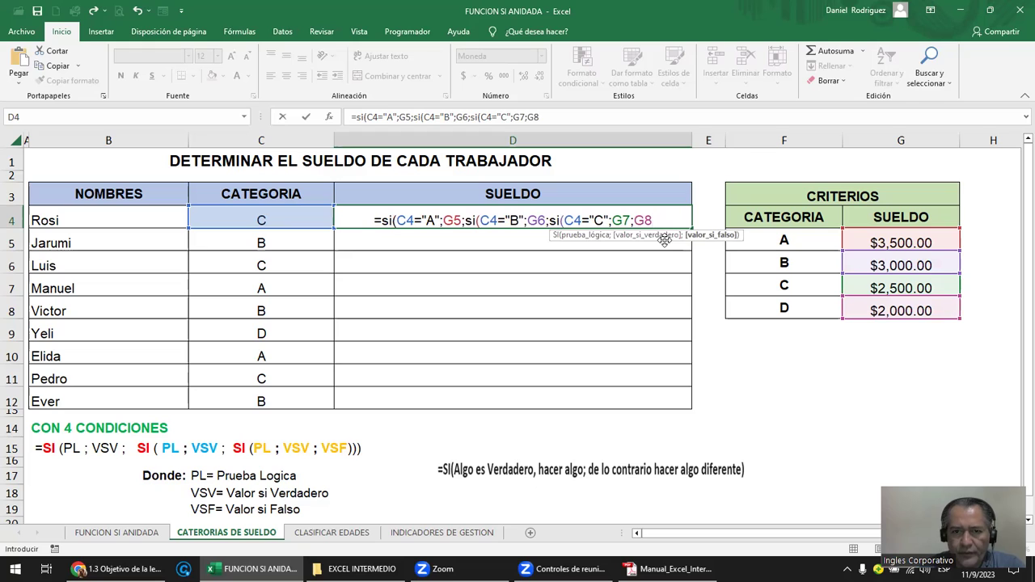
text())
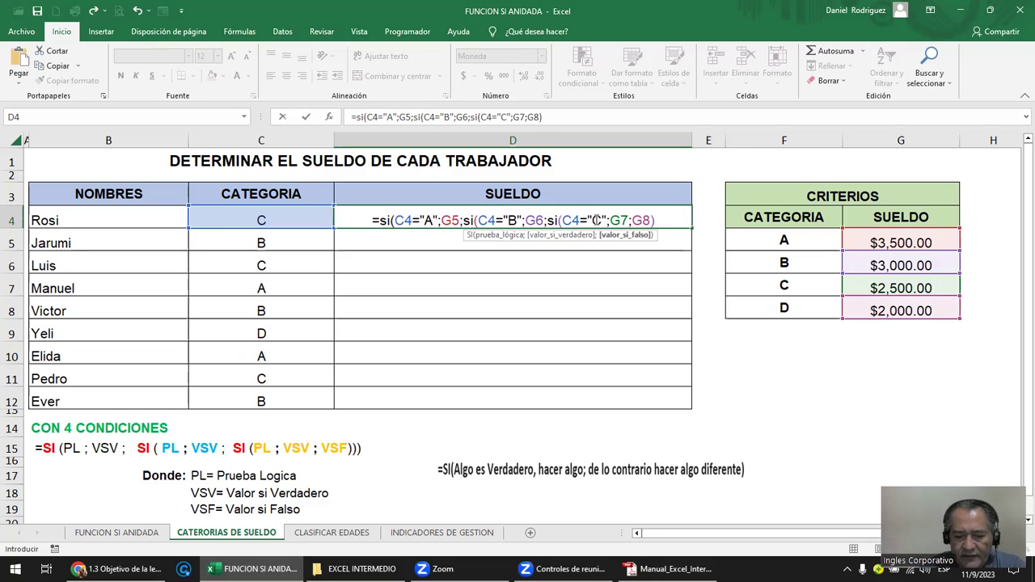
text())
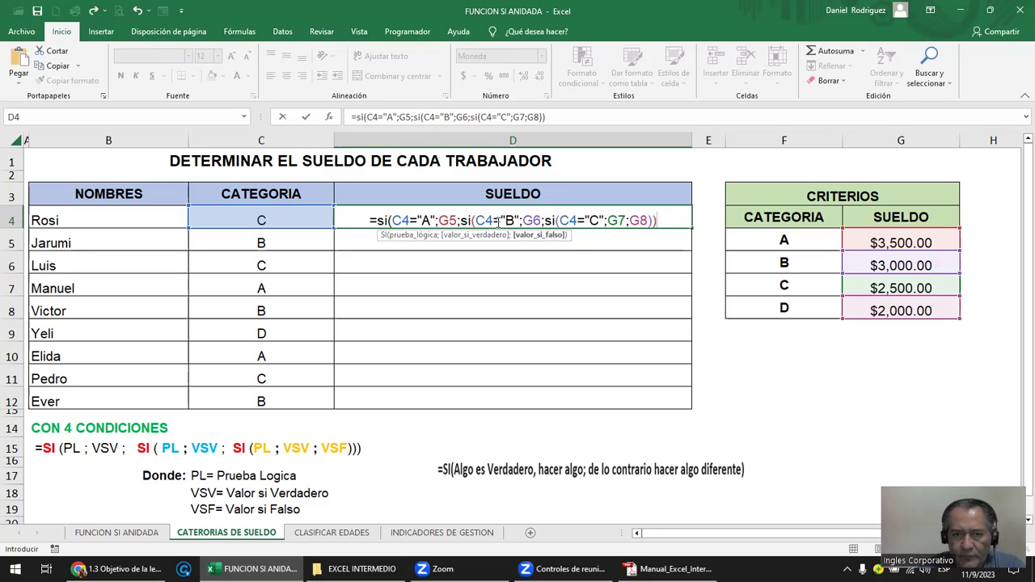
text())
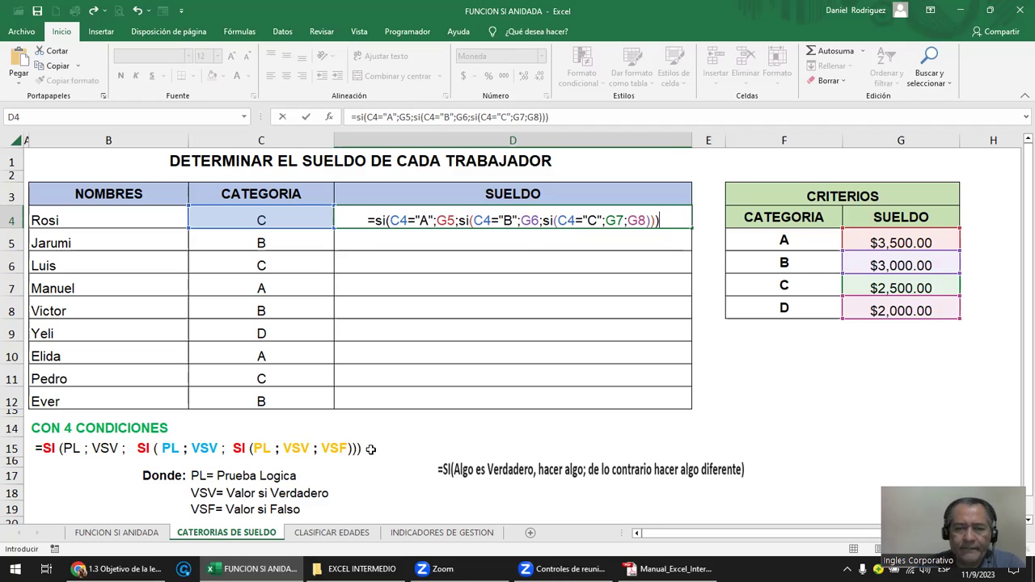
key(Return)
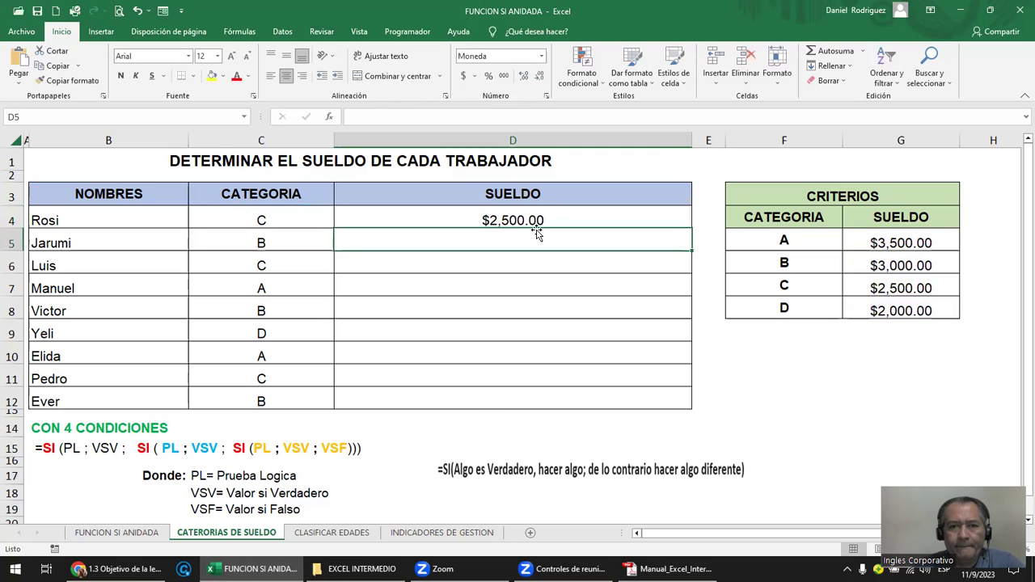
Enter categories a and B in C4 to check D4's salary result.
click(534, 220)
click(259, 223)
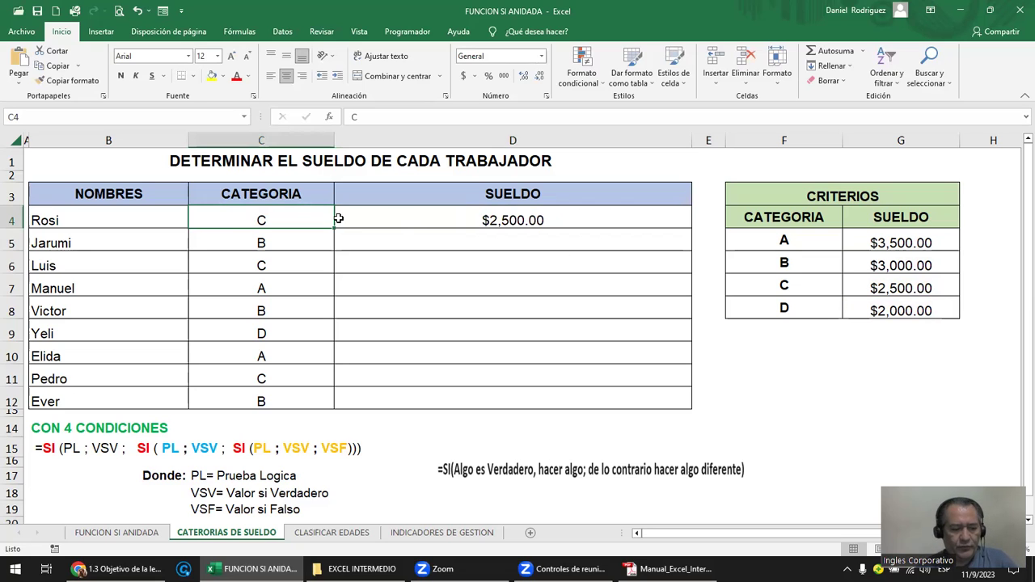
text(a)
key(Return)
key(Up)
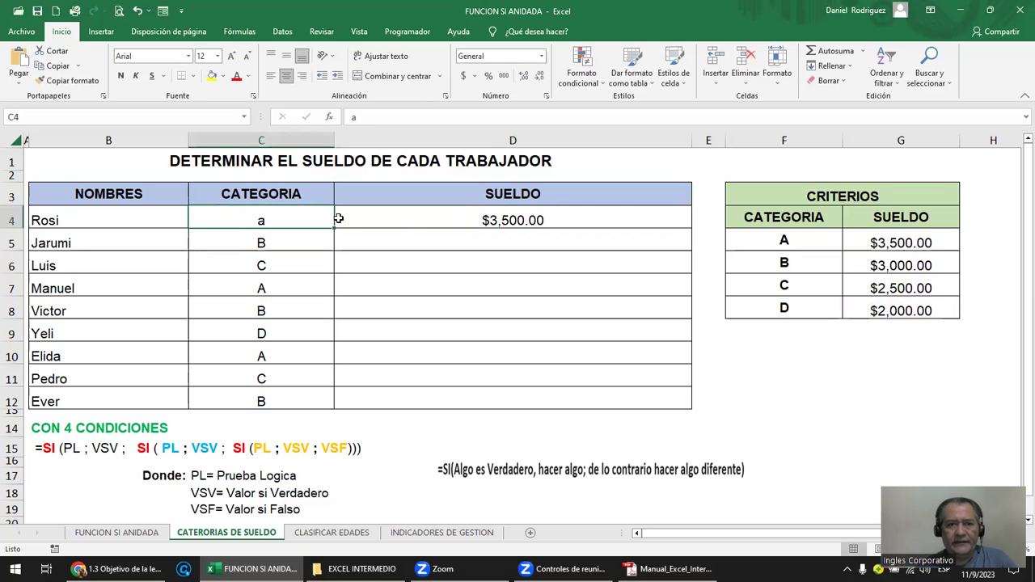
text(B)
key(Return)
key(Up)
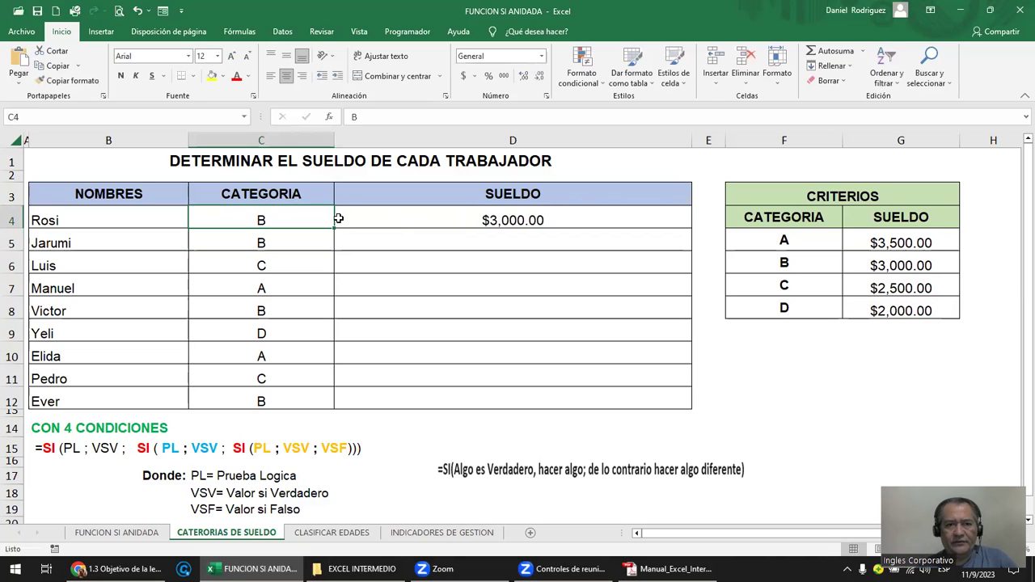
Try categories C, D and E in C4, then set it back to D.
text(C)
key(Return)
key(Up)
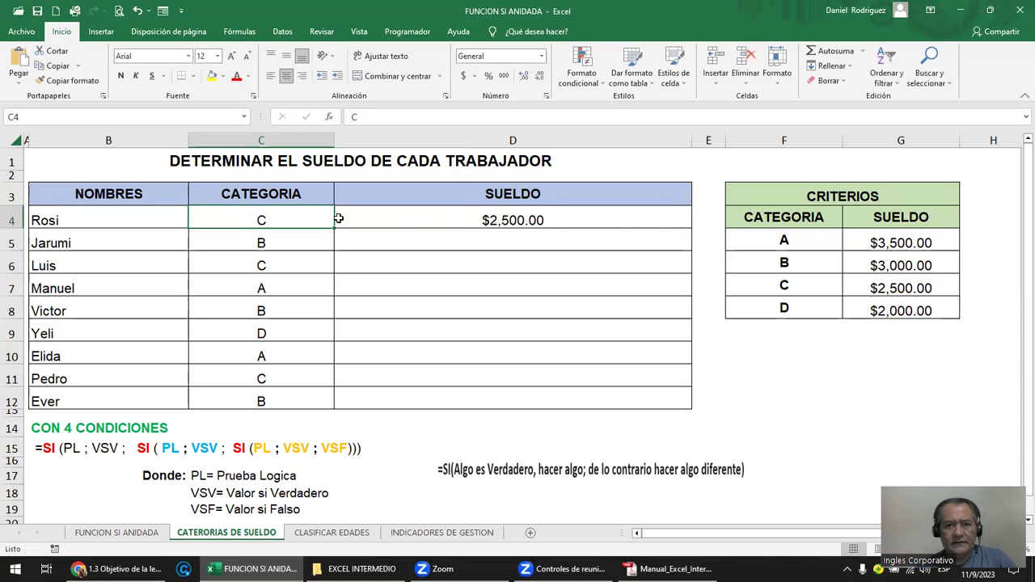
text(D)
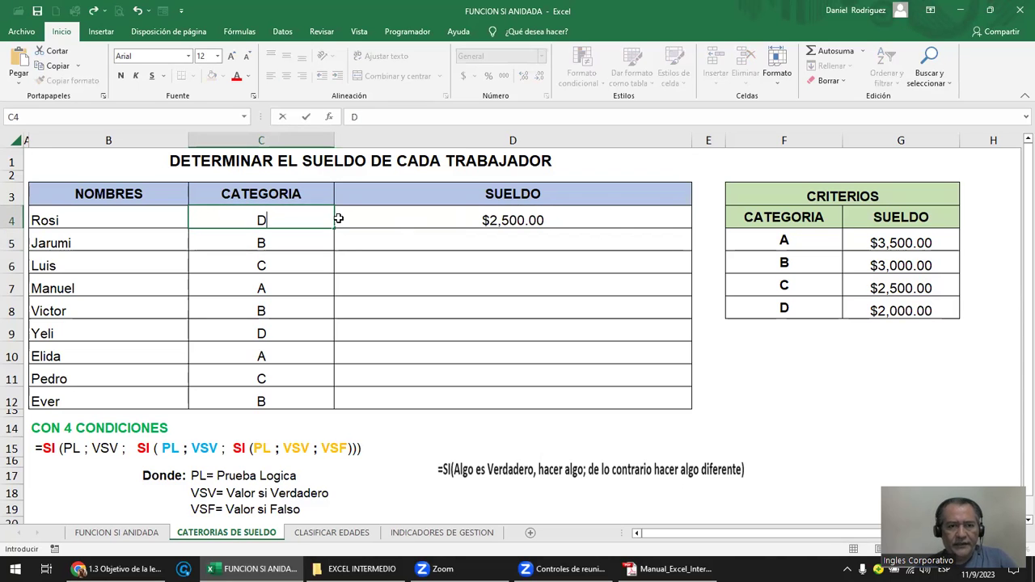
key(Return)
key(Up)
text(E)
key(Return)
key(Up)
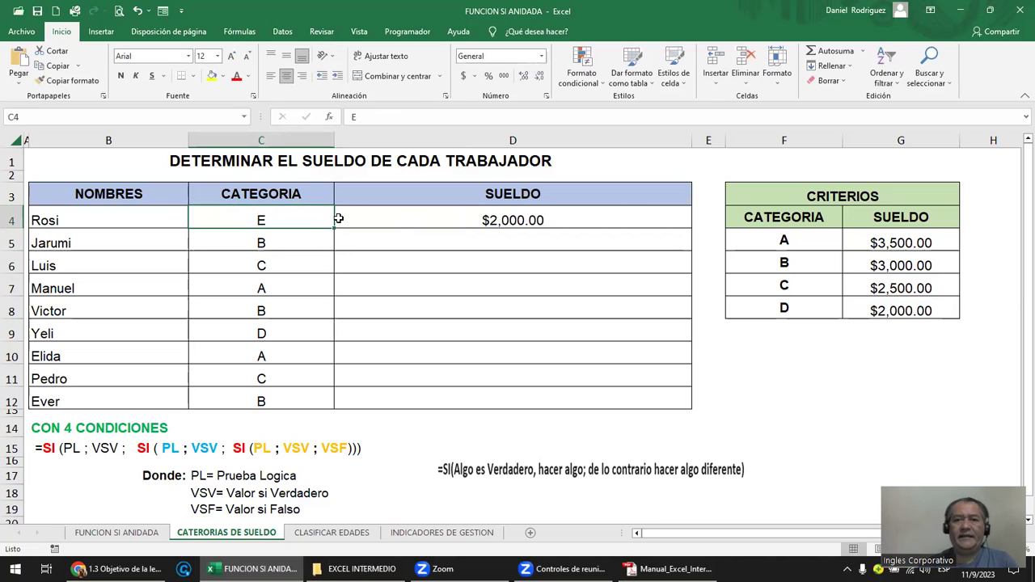
text(D)
key(Return)
key(Up)
click(374, 219)
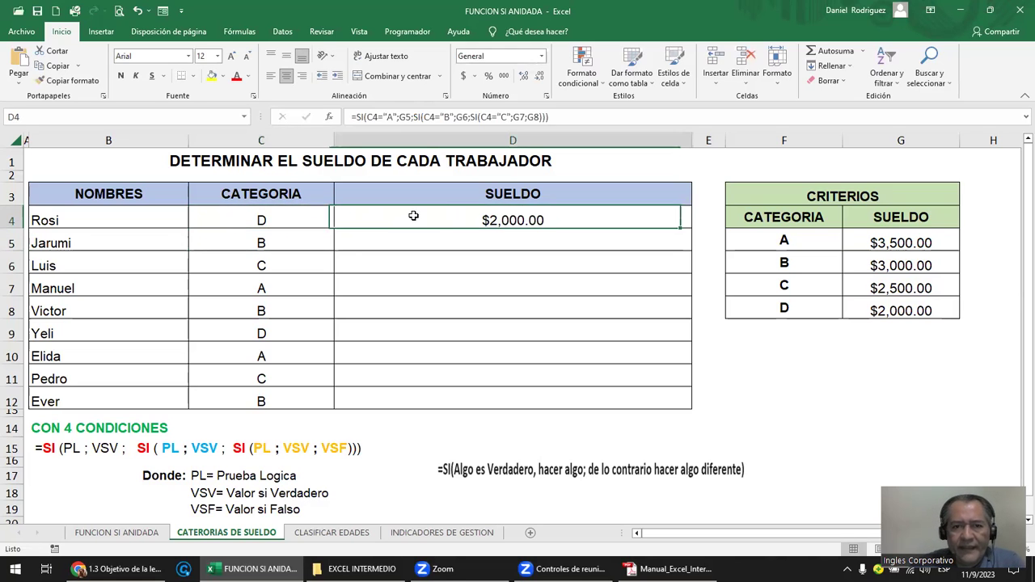
double_click(410, 220)
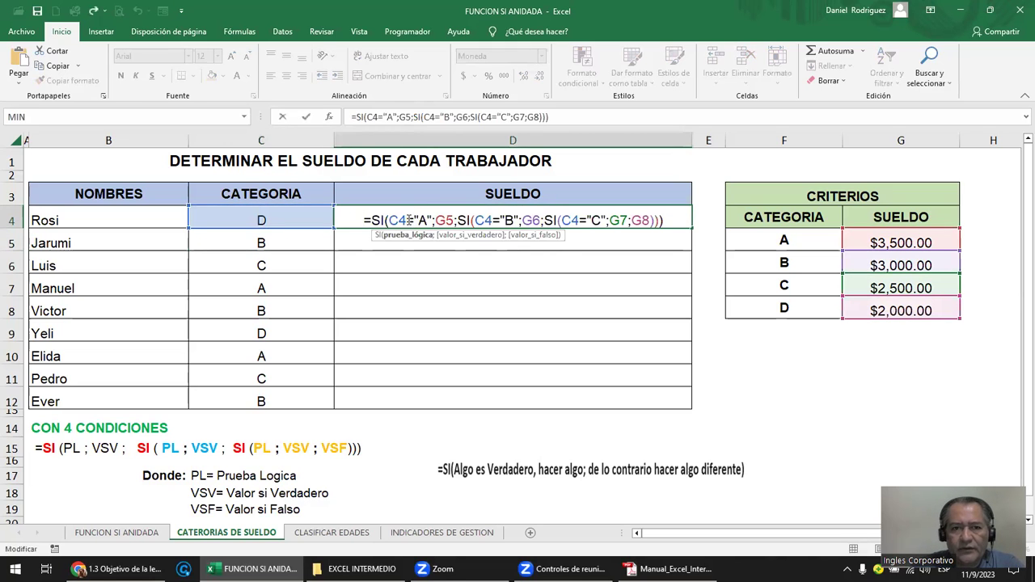
double_click(424, 220)
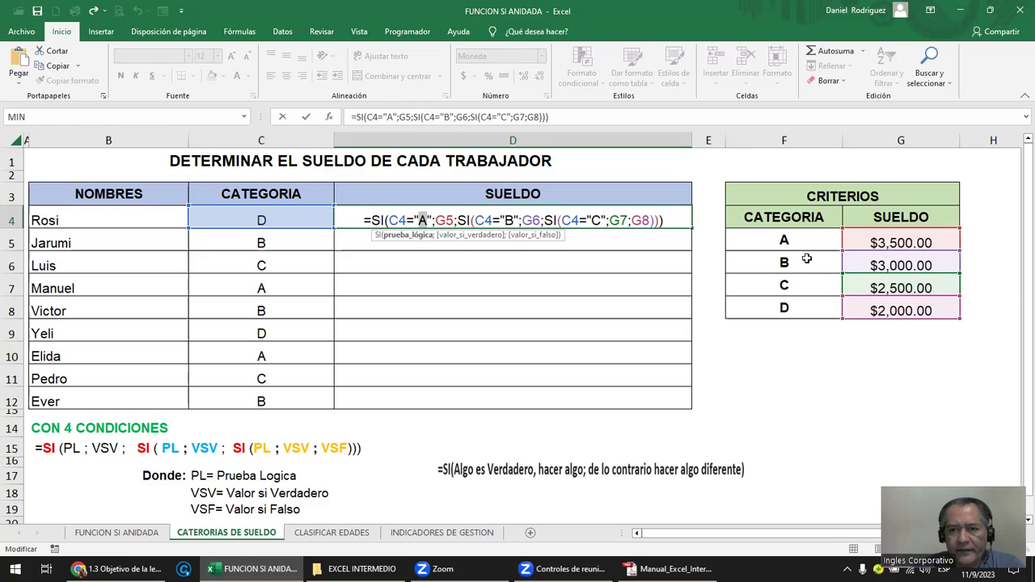
click(870, 265)
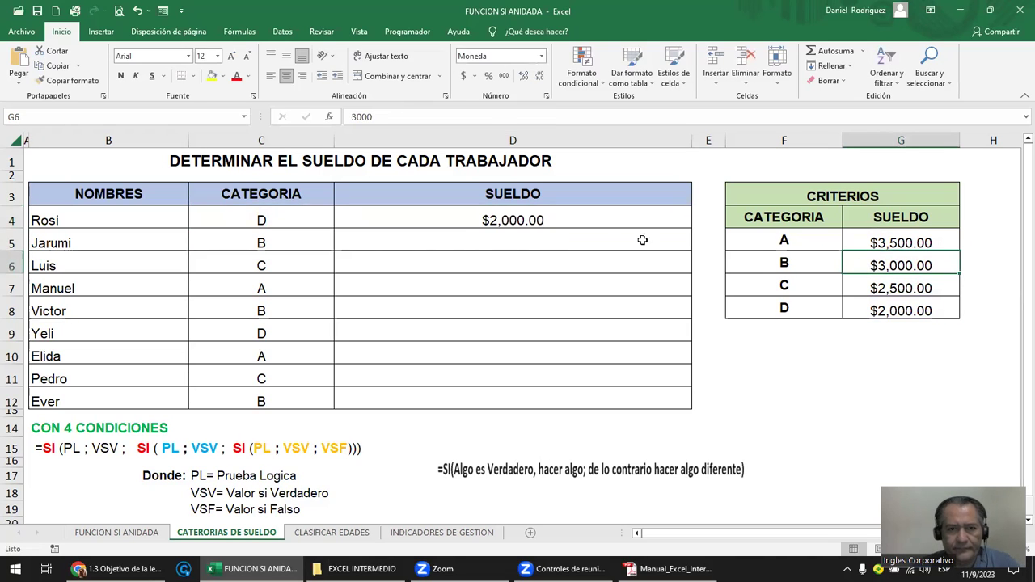
double_click(601, 228)
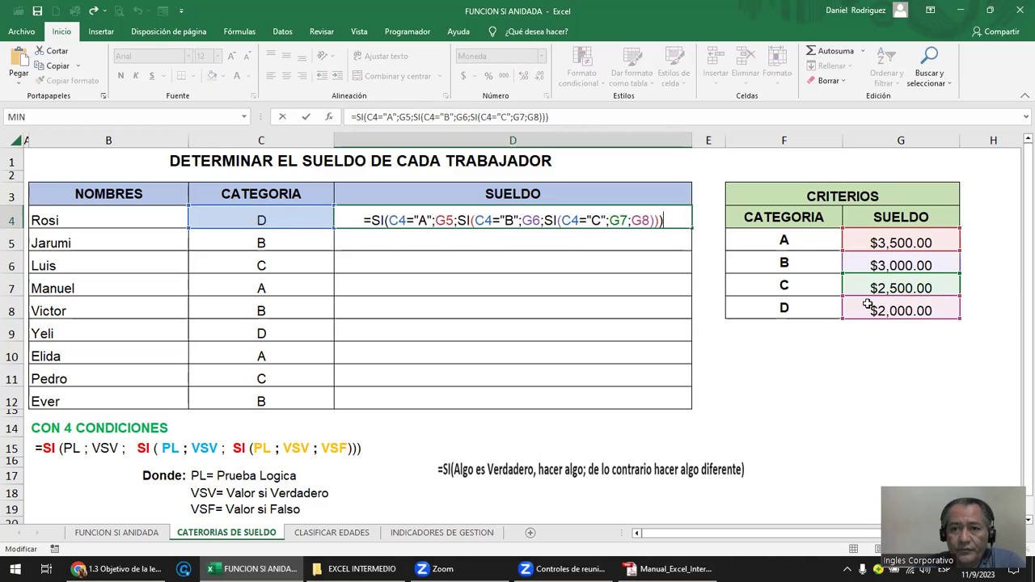
Confirm D4 and copy its formula down through D12 with the fill handle.
key(Return)
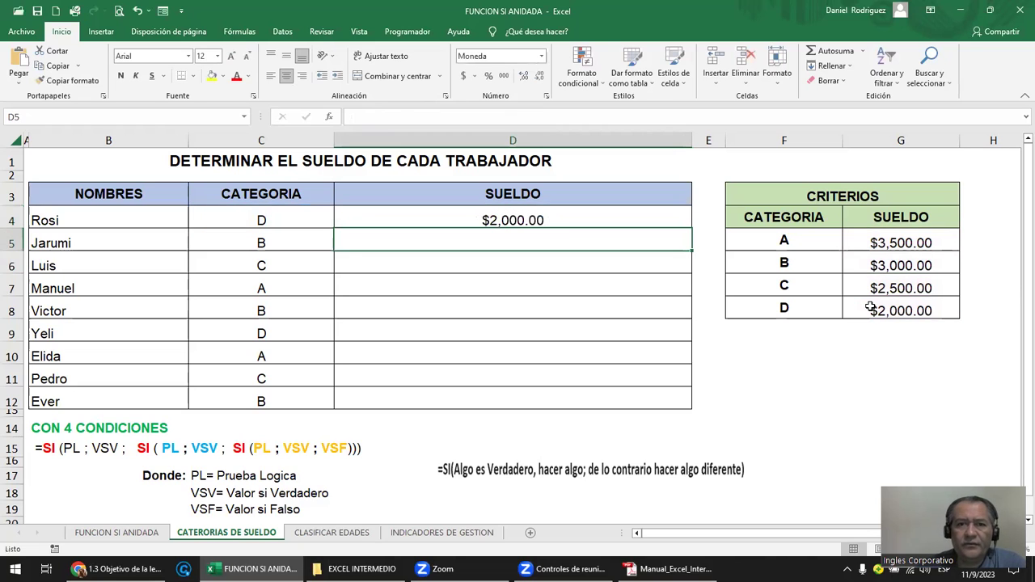
click(635, 223)
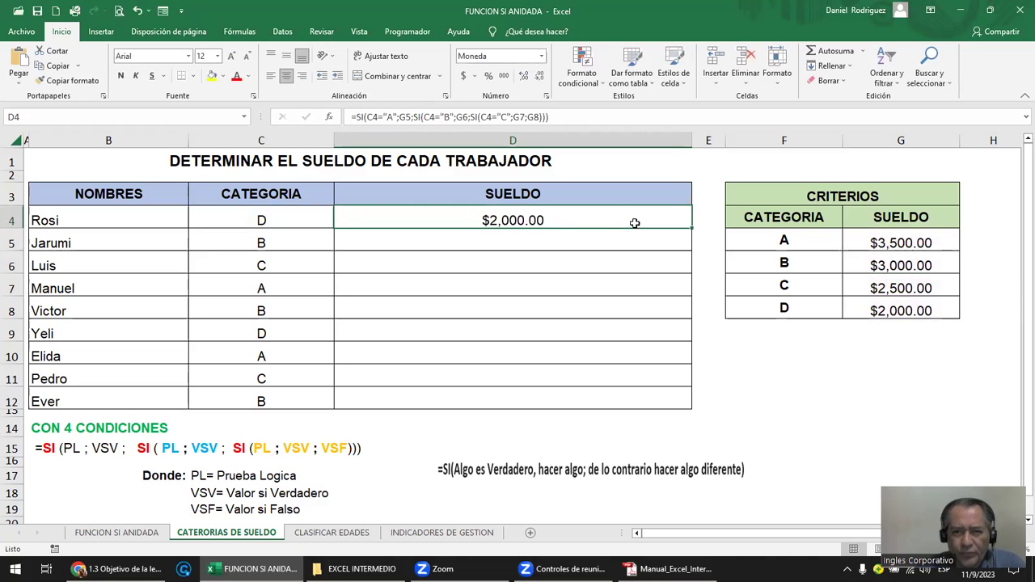
double_click(693, 230)
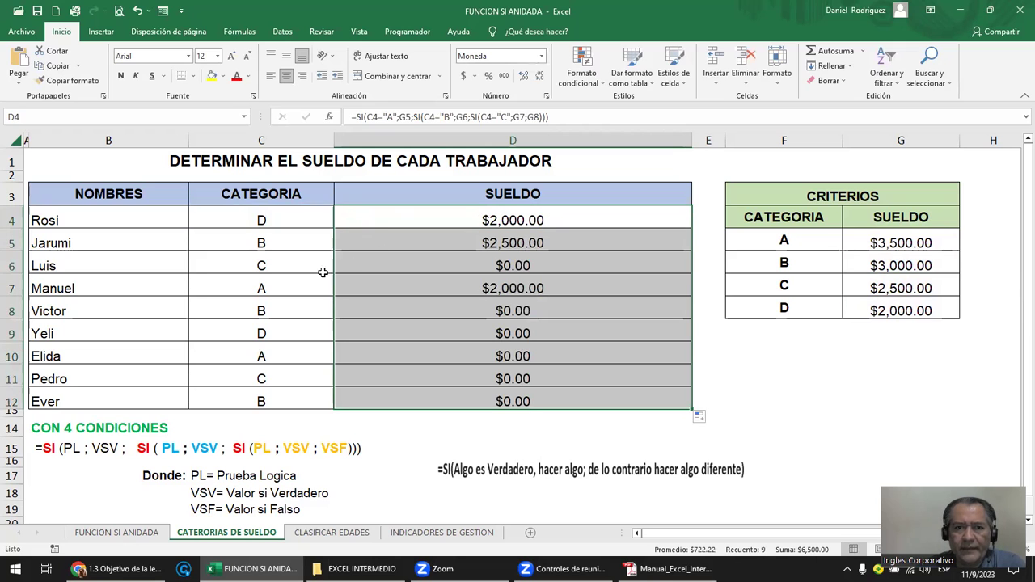
click(263, 266)
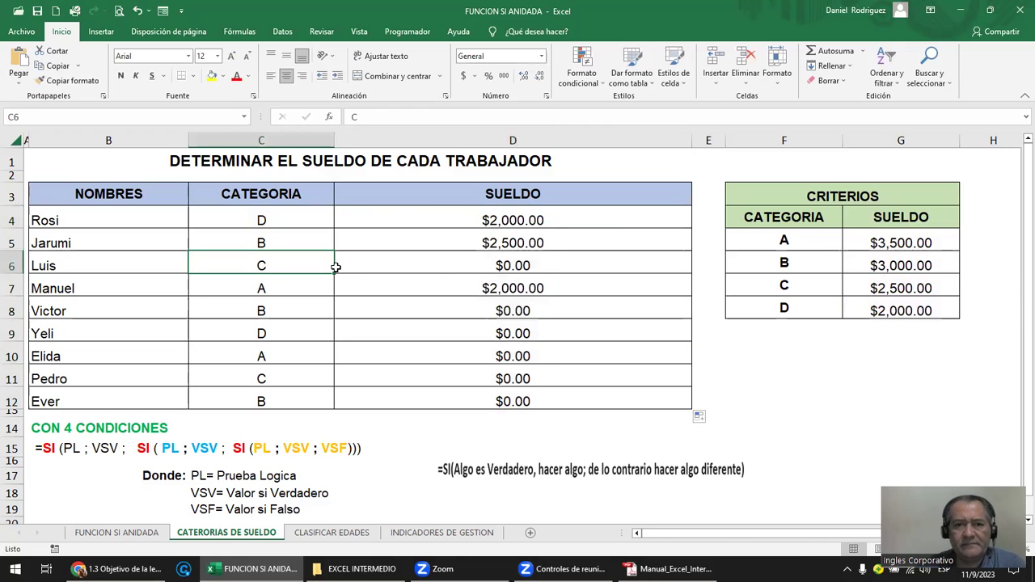
Compare D5's copied formula references with the G5 to G8 references in D4.
double_click(511, 247)
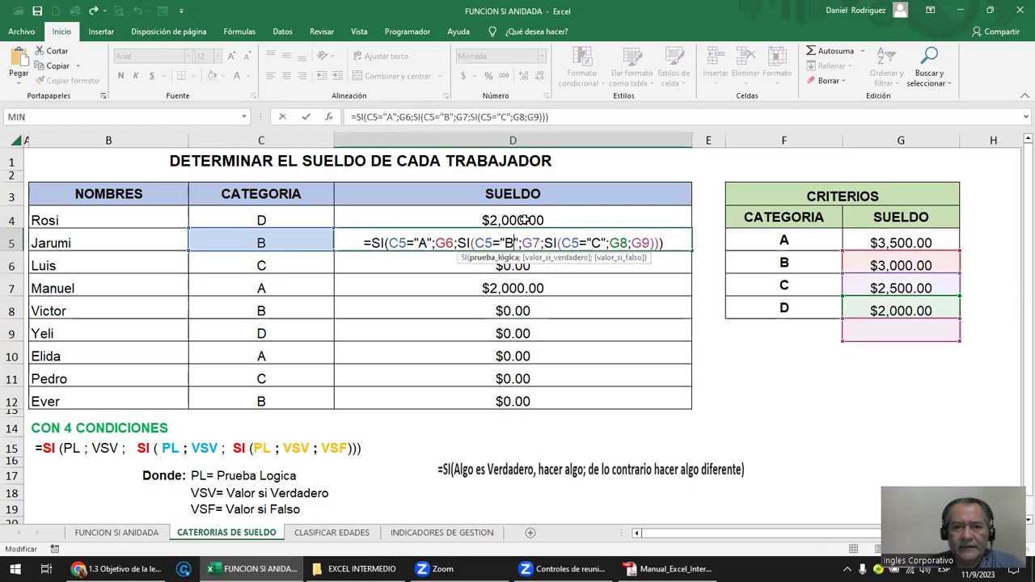
click(522, 220)
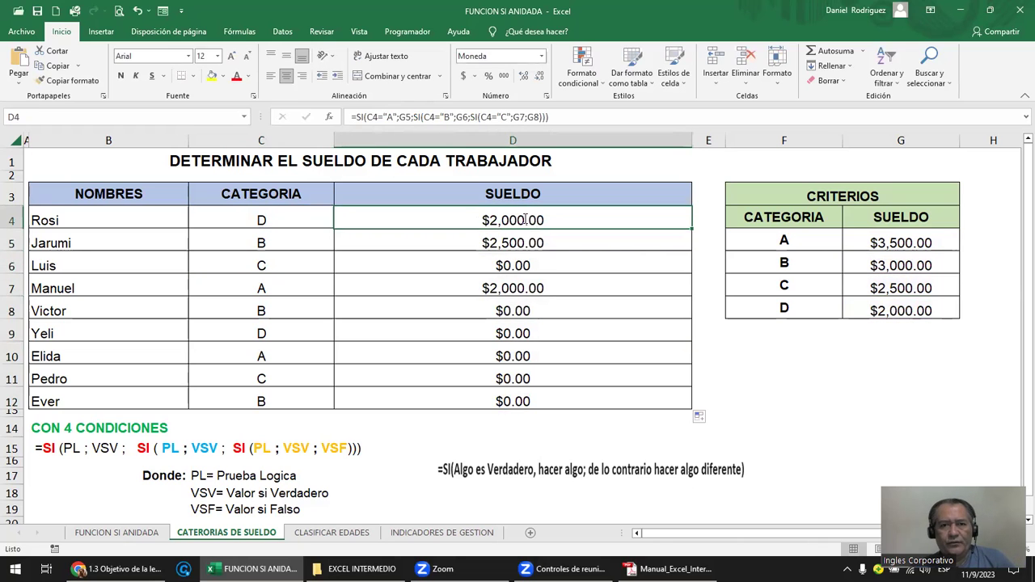
double_click(495, 223)
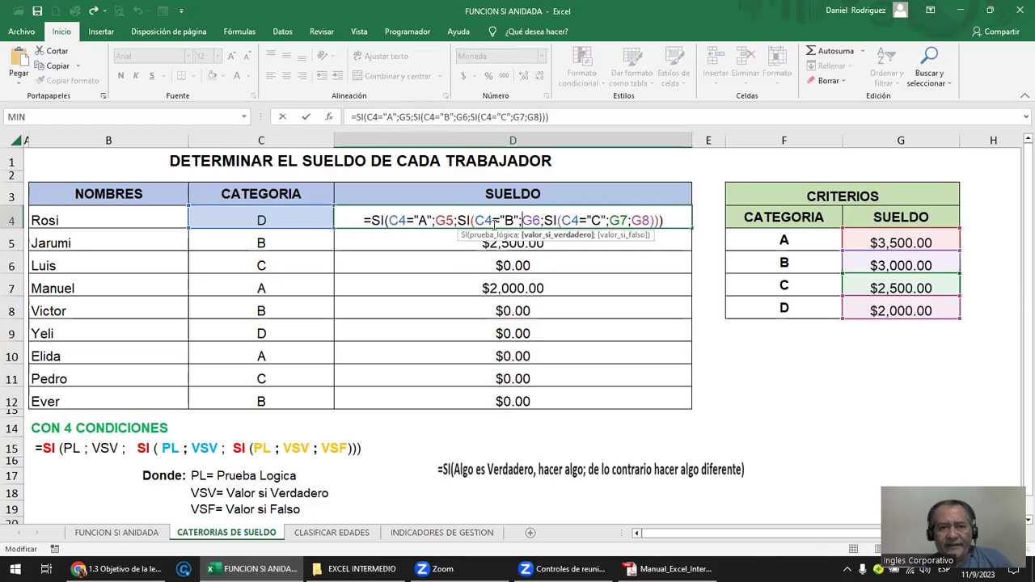
double_click(447, 220)
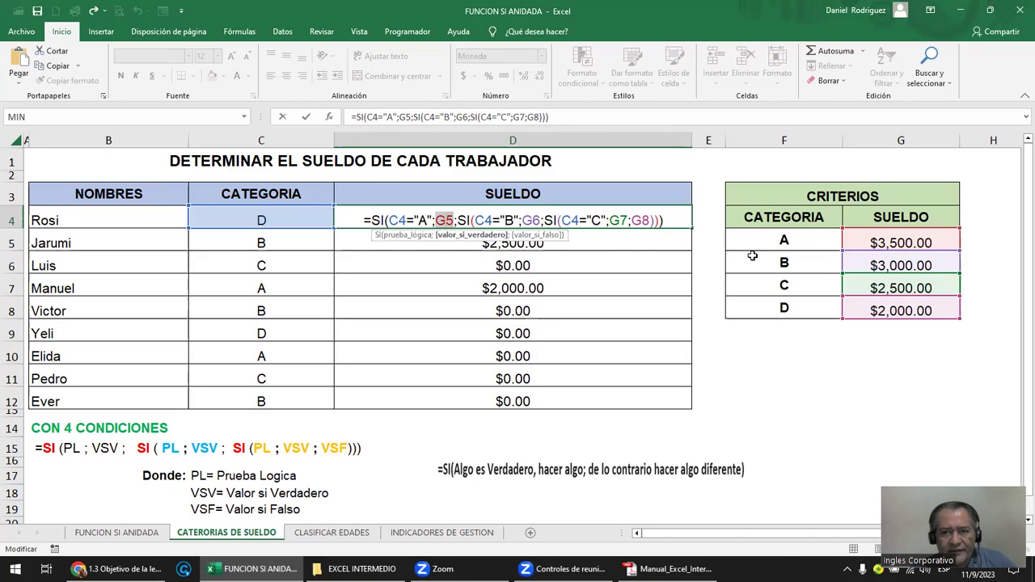
key(Escape)
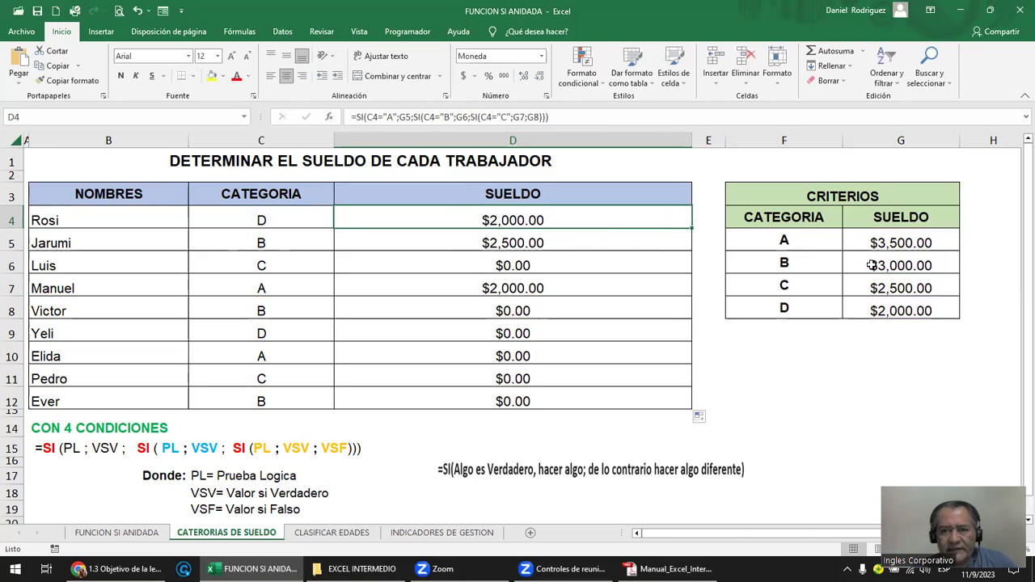
double_click(526, 230)
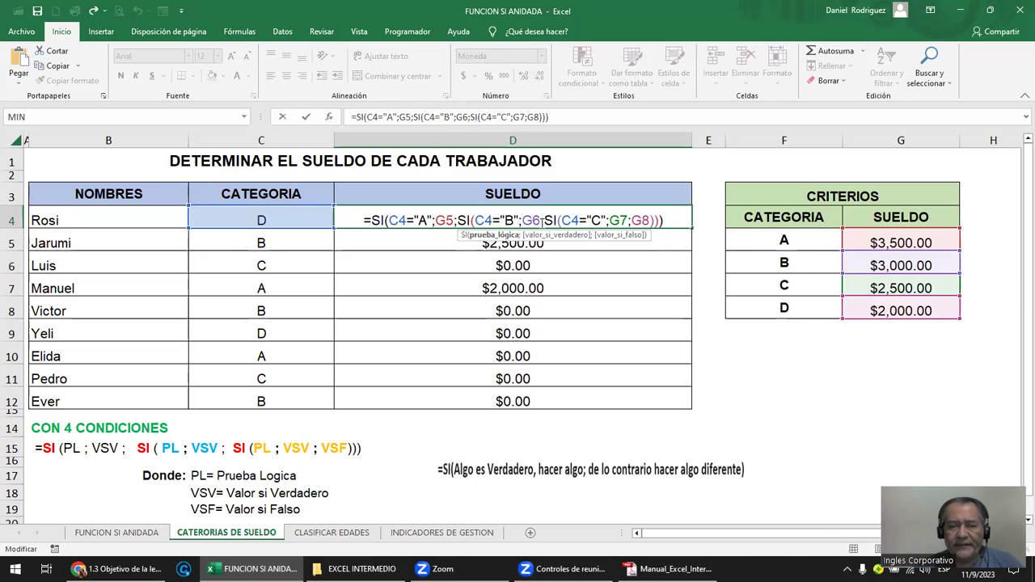
key(Escape)
double_click(454, 220)
key(Escape)
key(Escape)
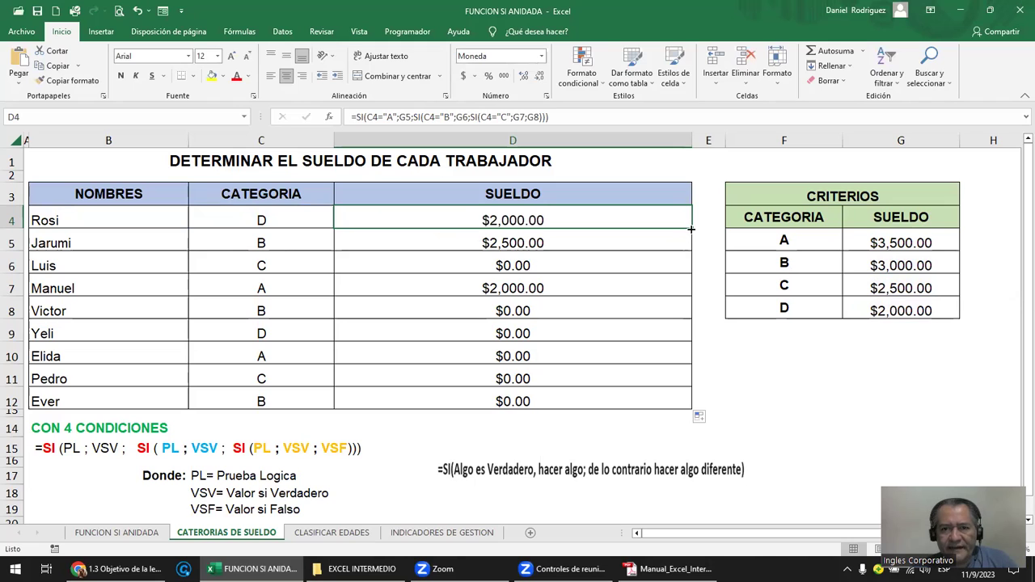
Refill the formula to D12, inspect the shifted references in D5 and D6, then reopen D4.
double_click(691, 230)
click(561, 243)
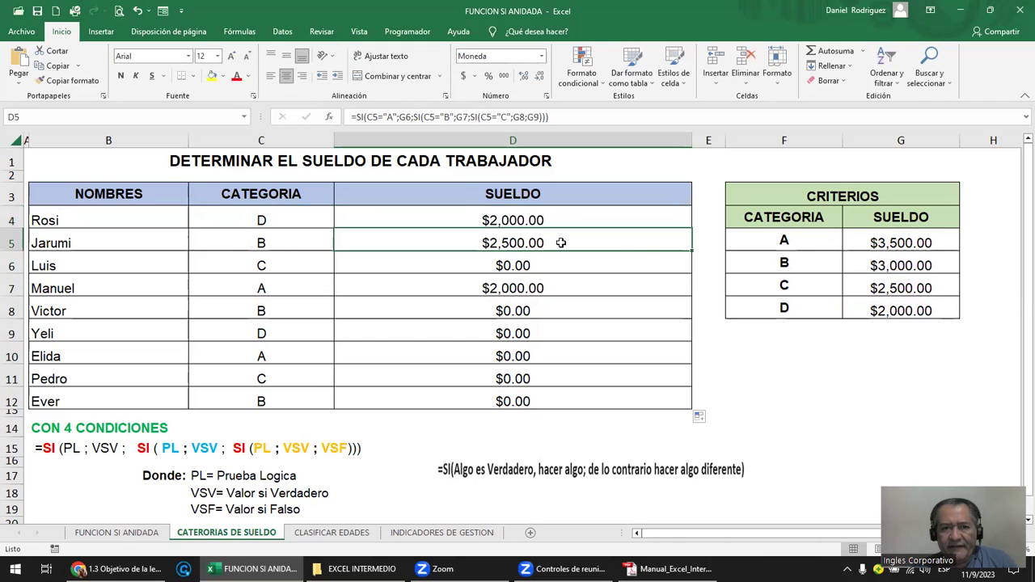
double_click(607, 243)
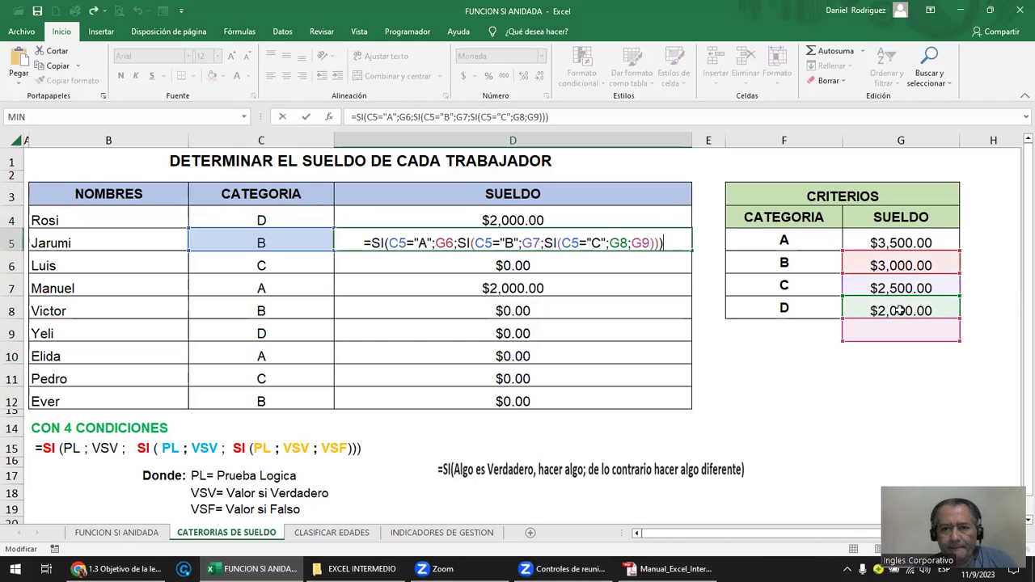
key(Return)
key(F2)
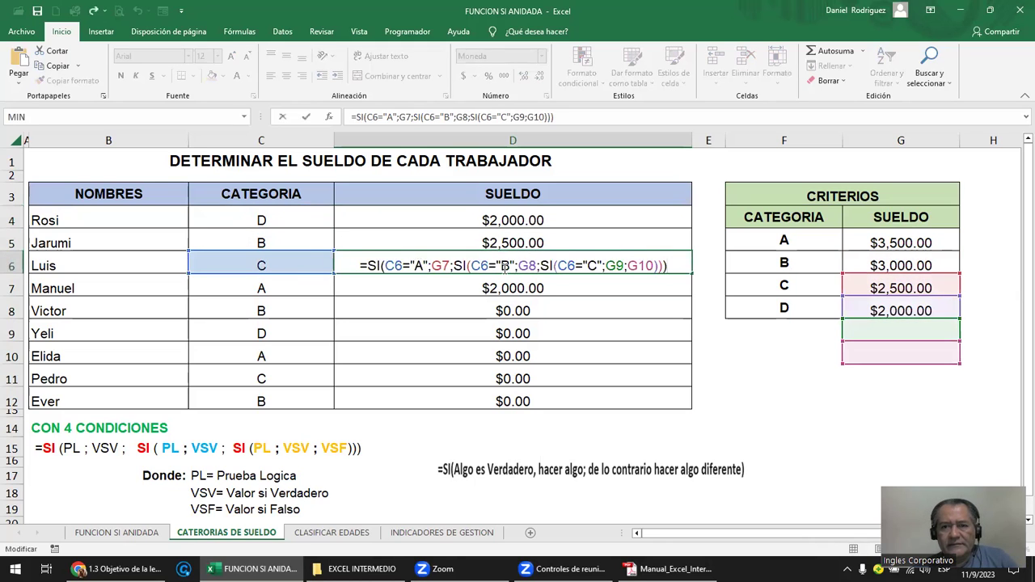
key(Escape)
key(F2)
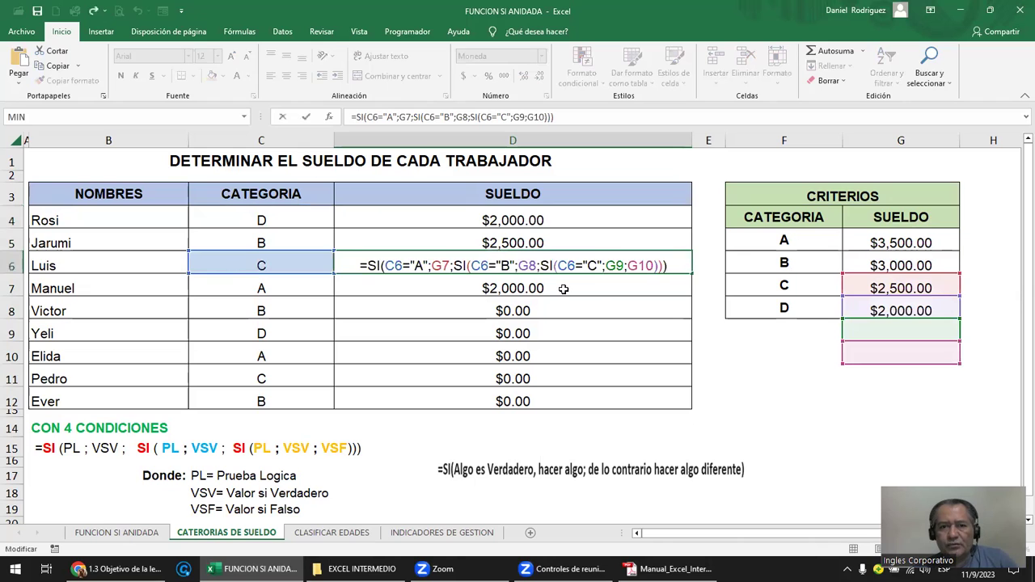
key(Escape)
click(541, 220)
key(F2)
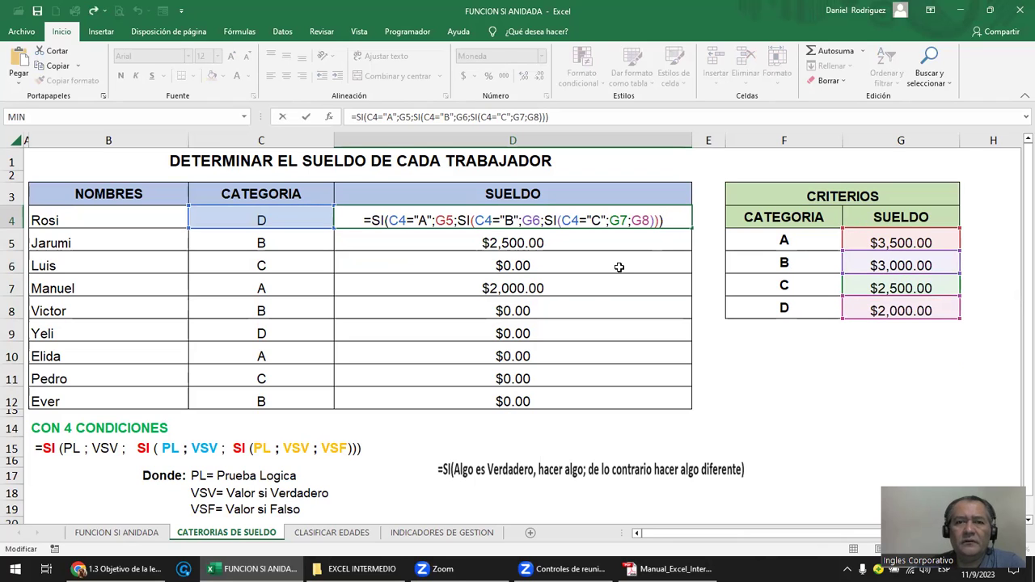
Lock G5, G6, G7 and G8 as absolute references with F4, then select D5:D12.
click(450, 222)
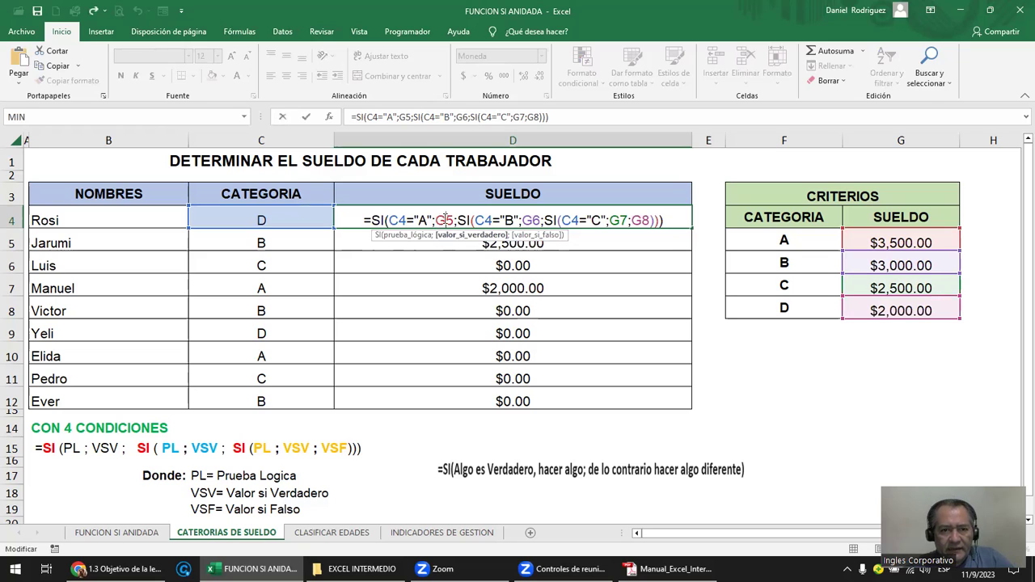
key(F4)
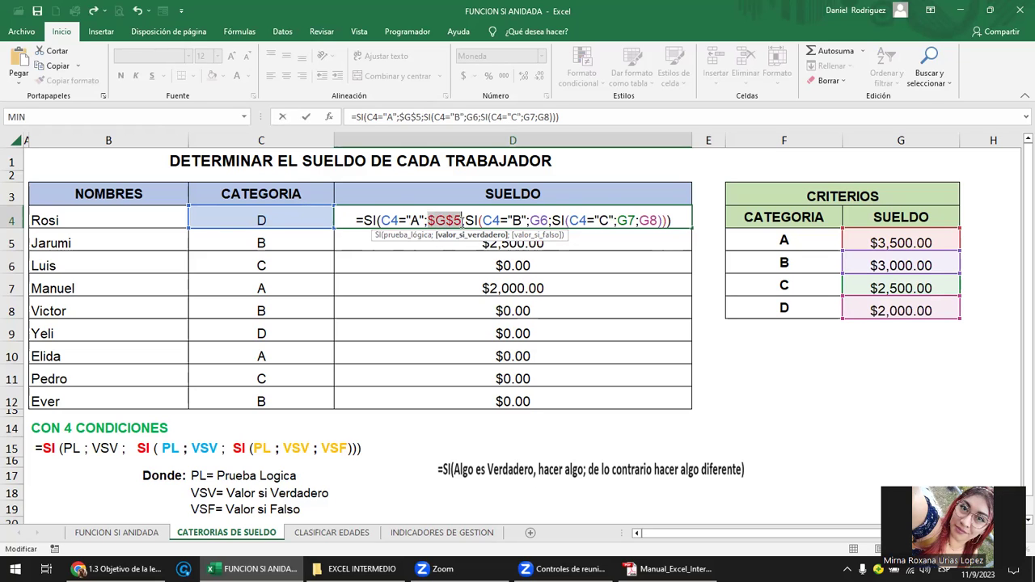
click(532, 220)
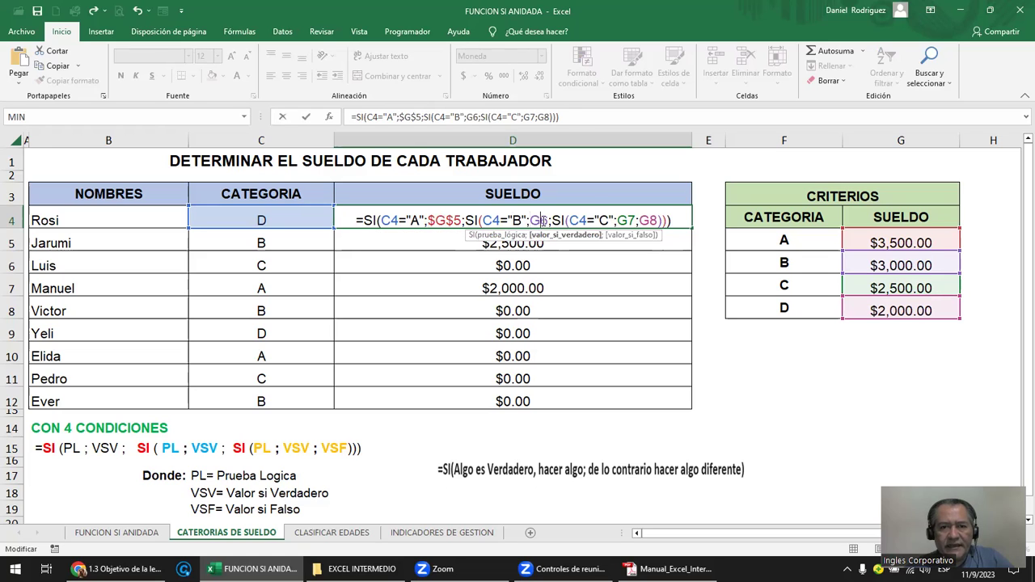
key(F4)
click(631, 220)
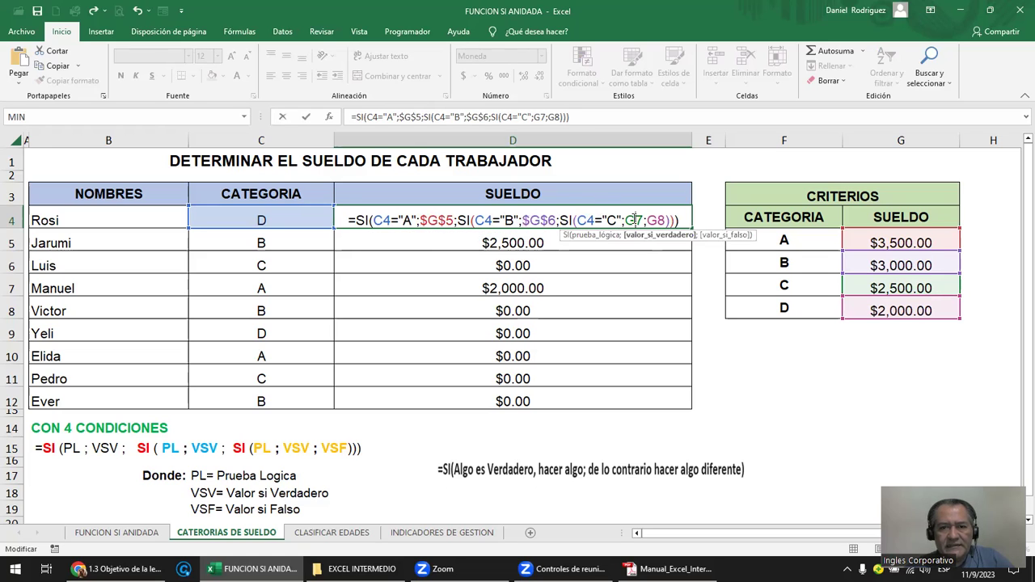
key(F4)
click(665, 220)
key(F4)
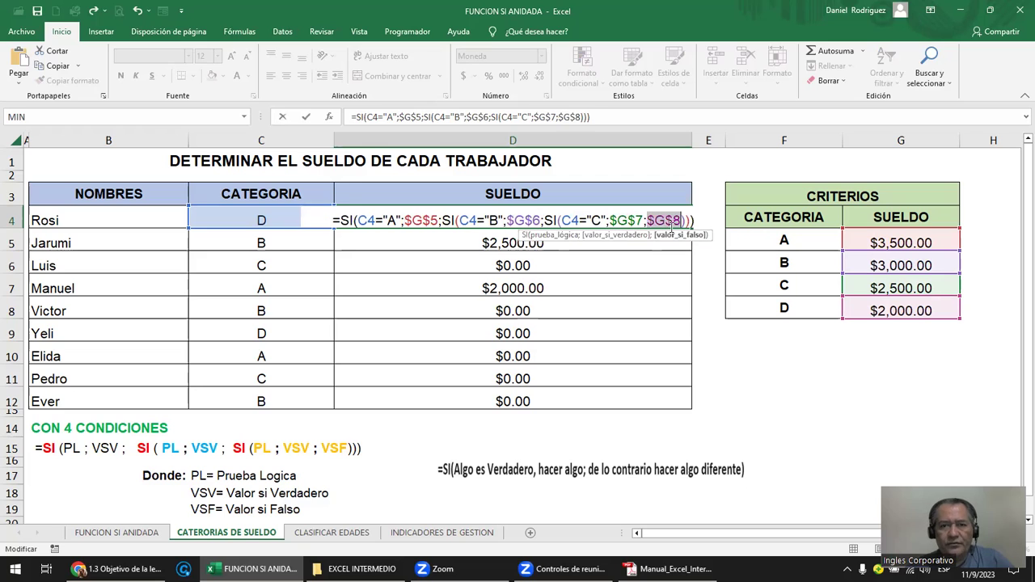
key(Return)
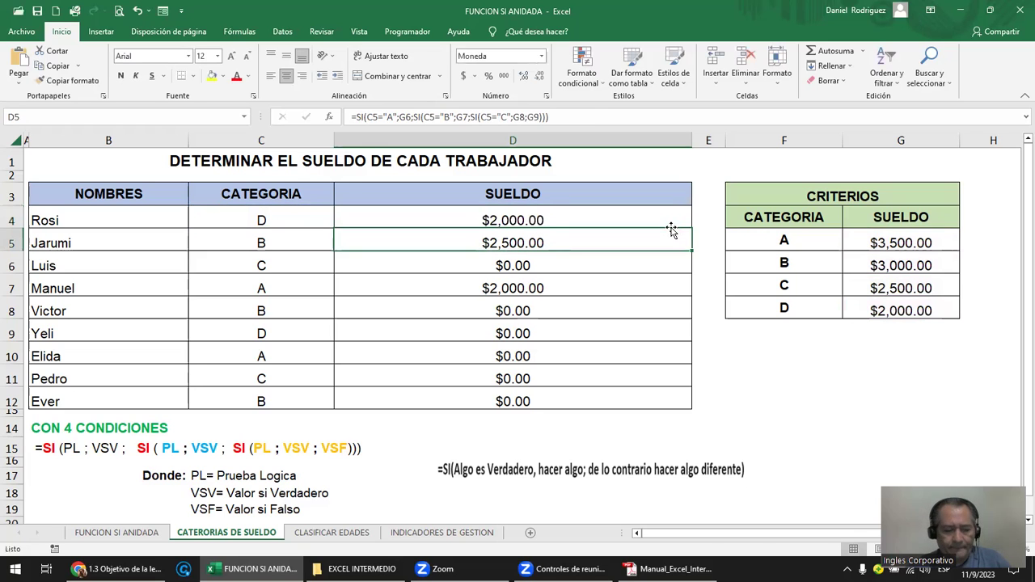
key(shift+Down)
key(shift+Down)
key(shift+Down)
key(shift+Down)
key(shift+Down)
key(shift+Down)
key(shift+Down)
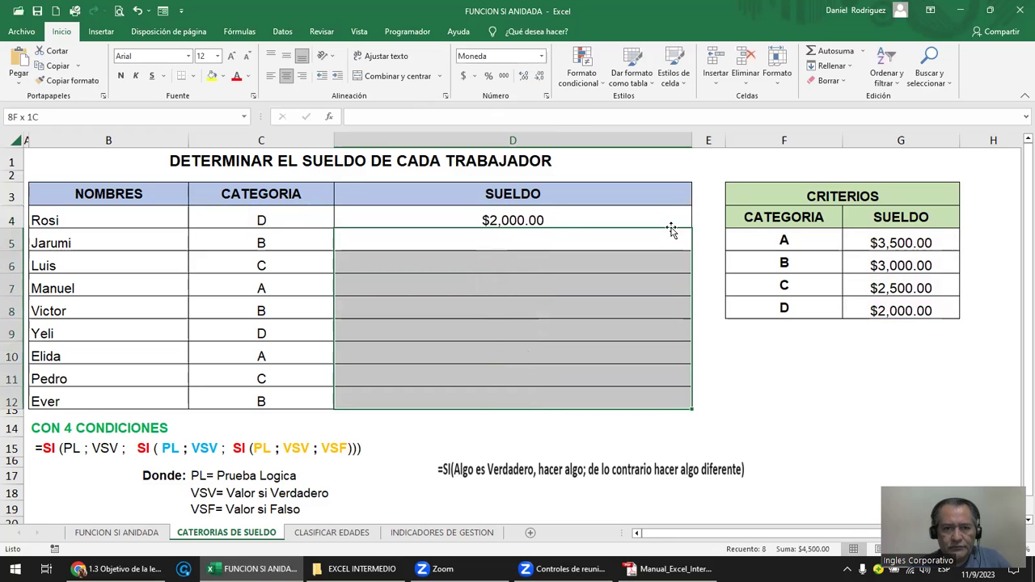
Confirm D4's absolute-reference formula, fill it down to D12, and check the category B worker's salary.
click(653, 217)
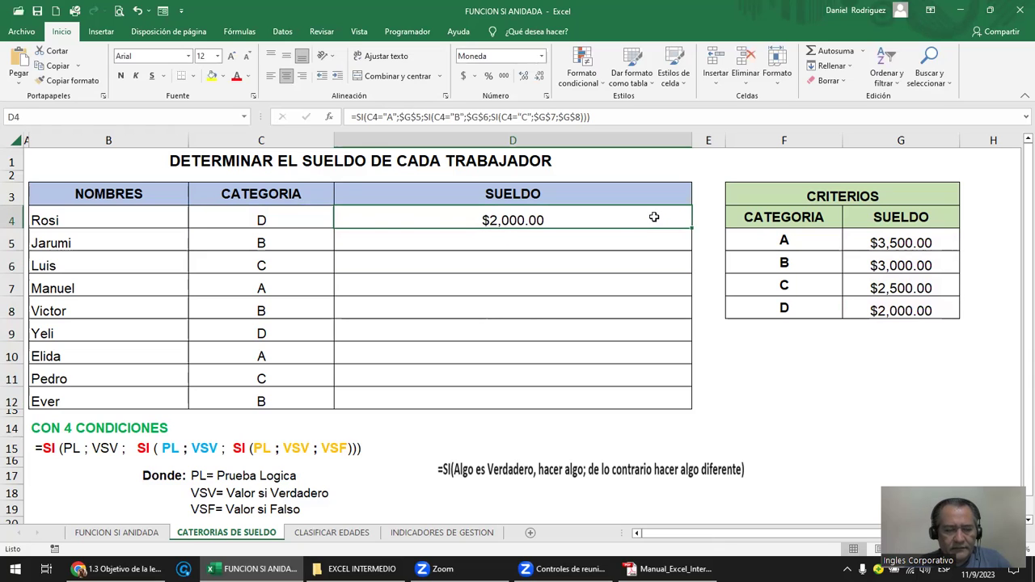
double_click(654, 217)
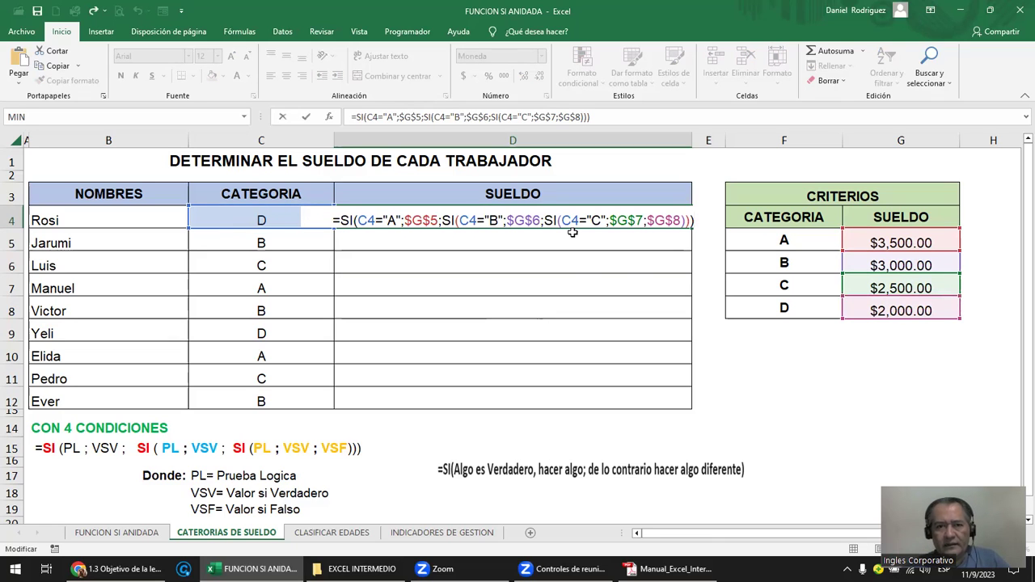
key(ctrl+Return)
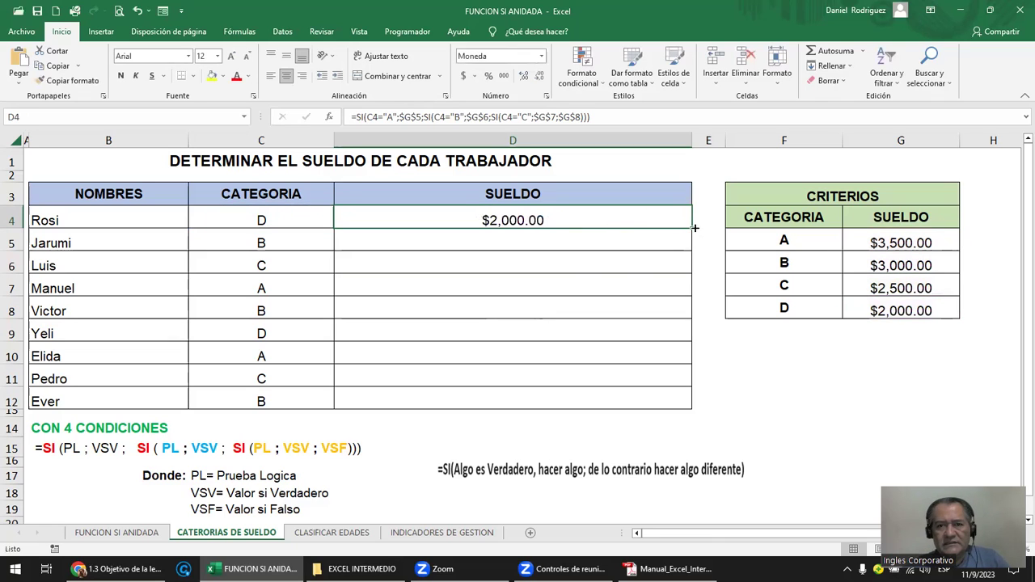
double_click(695, 228)
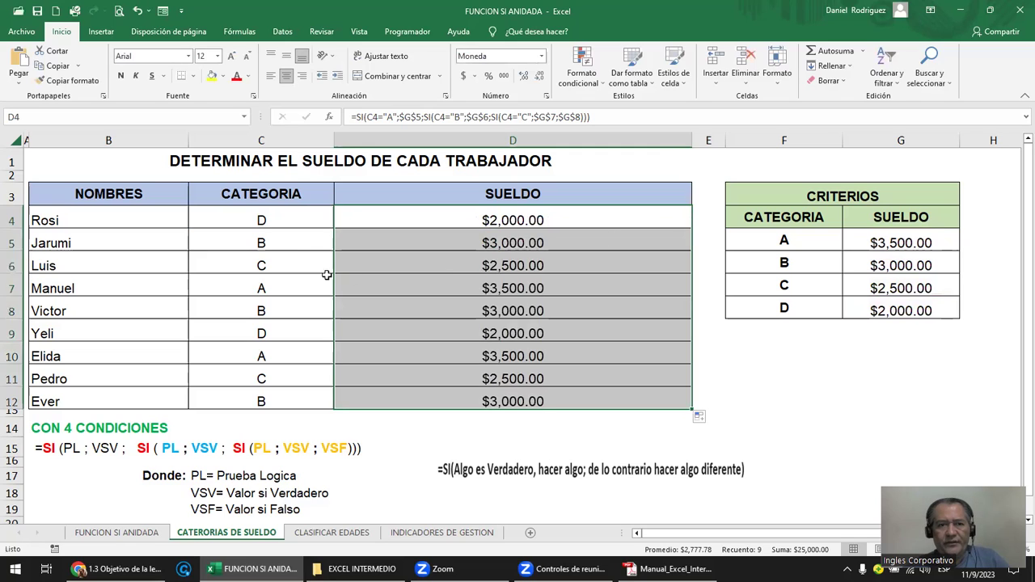
click(288, 242)
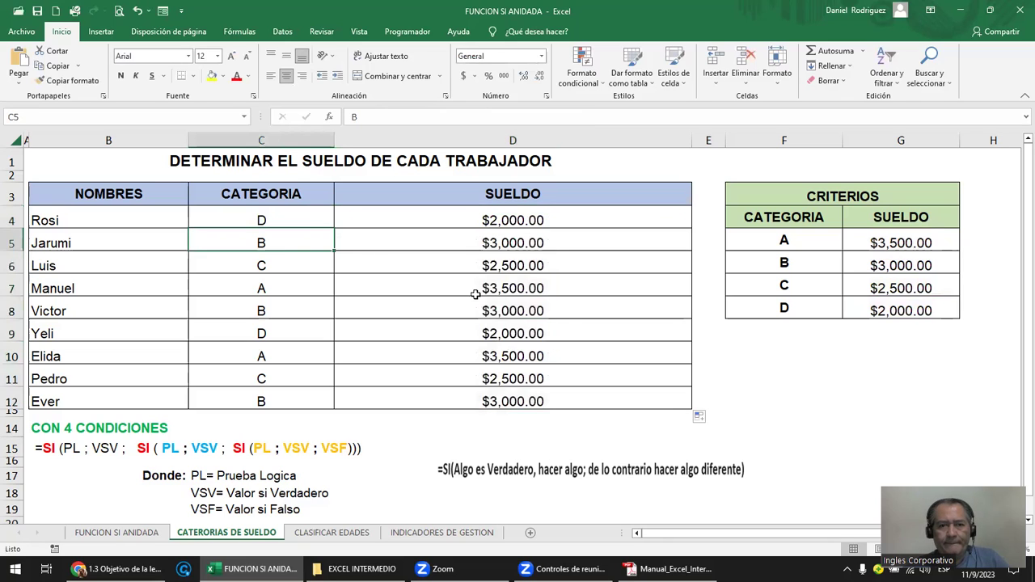
Review the last worker's category, the category B criterion, and the formulas in D4 and D12.
click(278, 402)
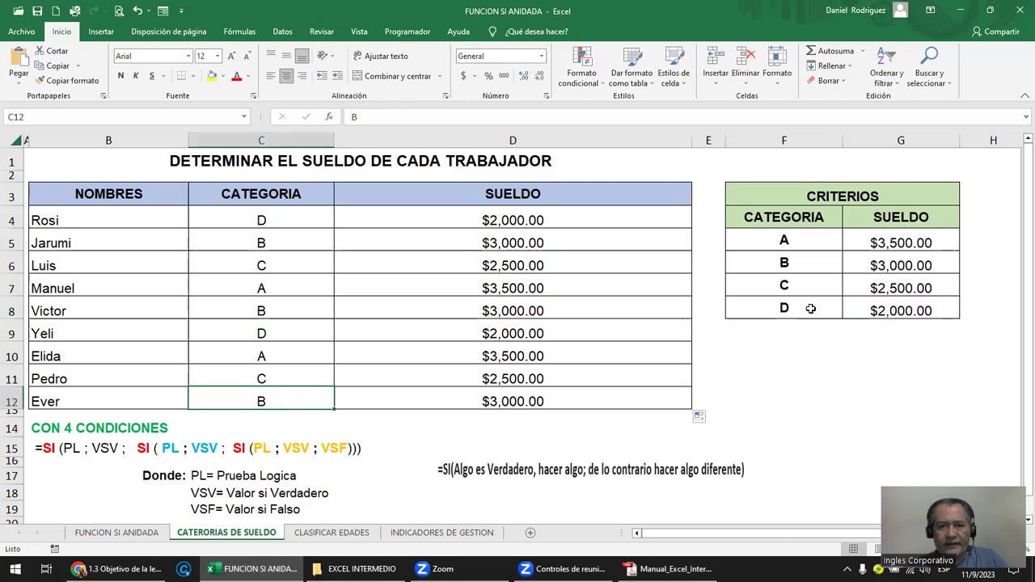
drag(899, 261, 813, 263)
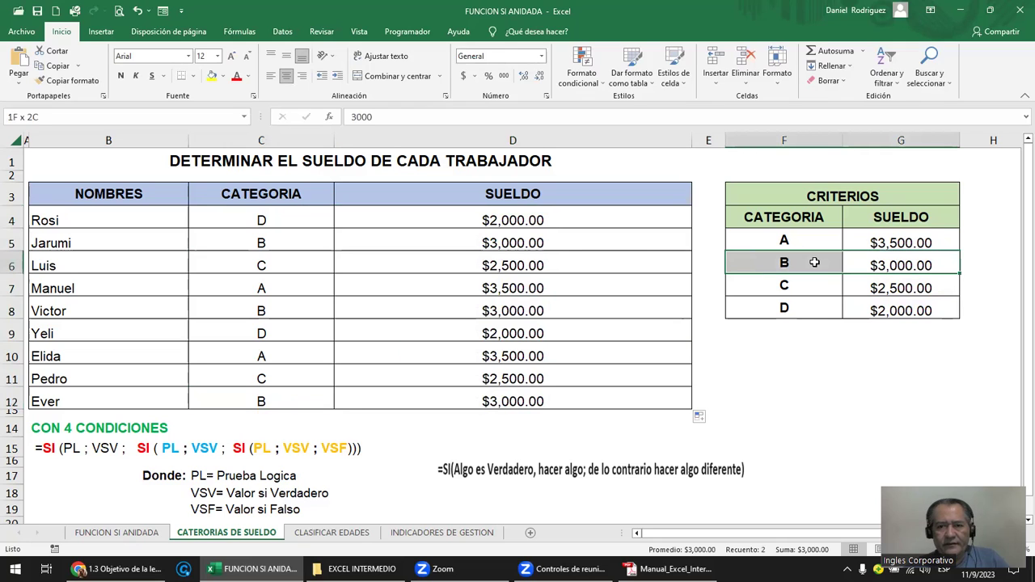
click(518, 220)
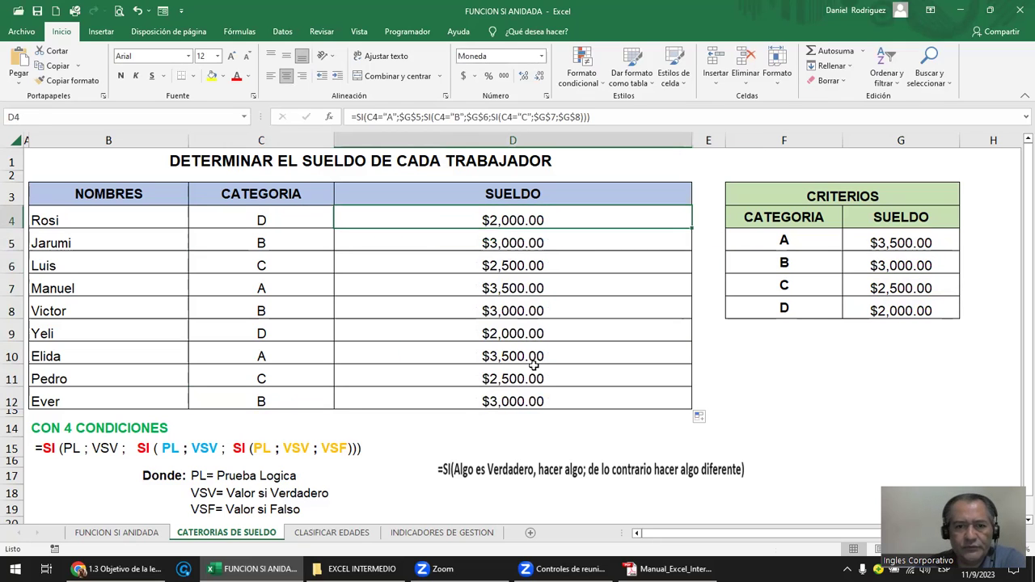
click(625, 398)
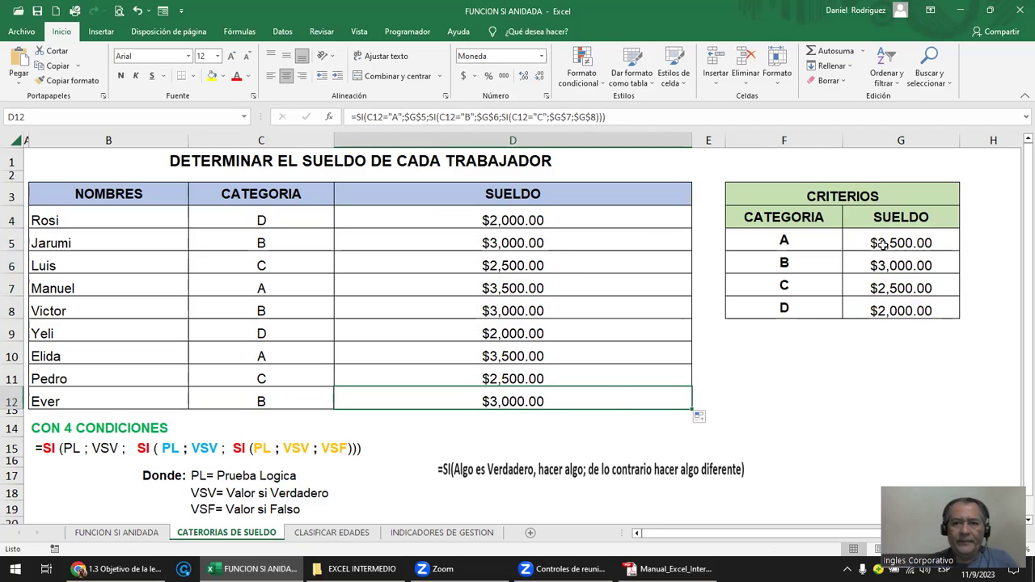
Test the category D salary in G8 at 5,000, then undo it back to 2,000.
click(889, 310)
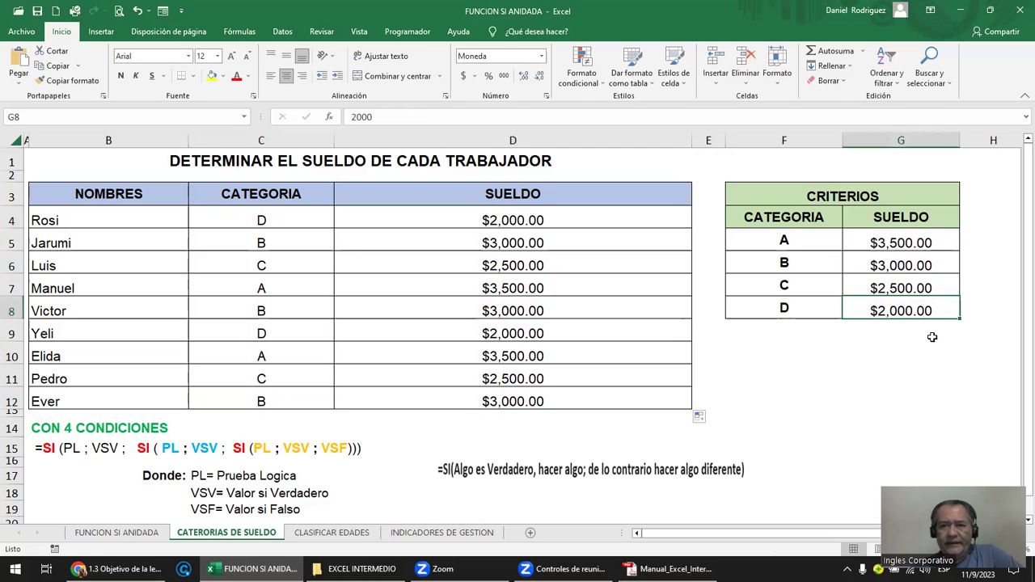
text(5,000)
key(Return)
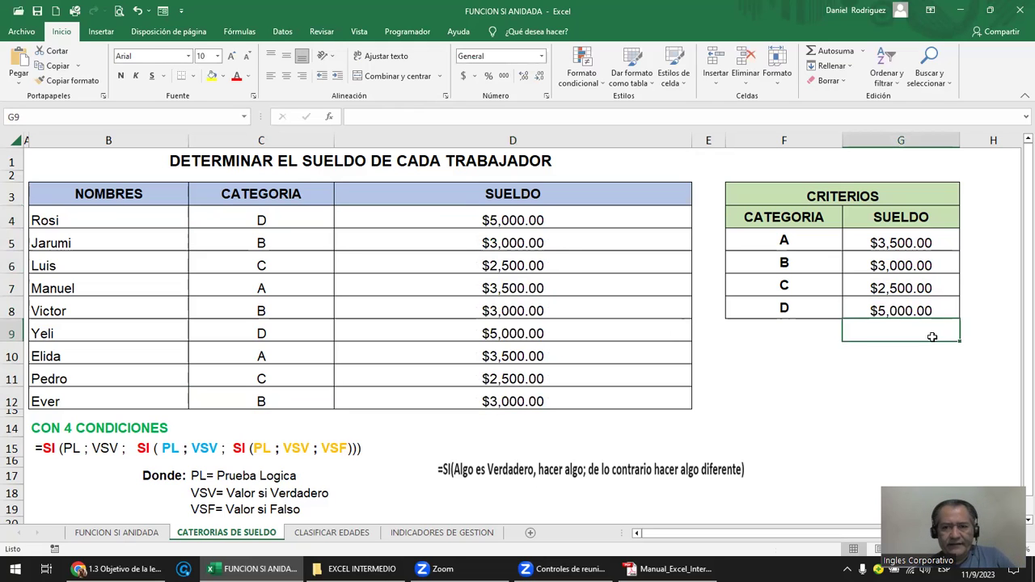
key(ctrl+z)
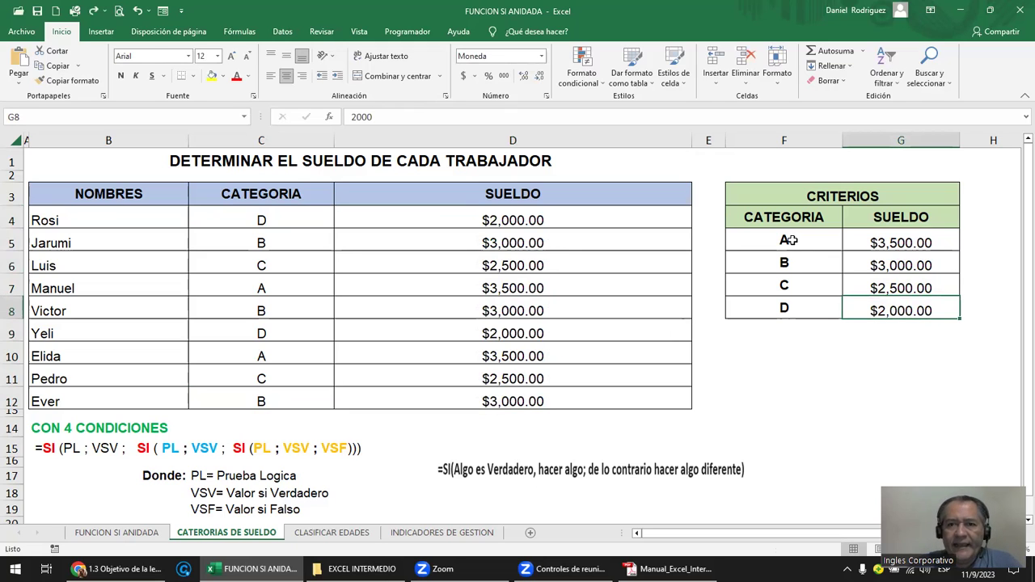
Check the criteria categories A to D, then open D4's nested SI formula for editing.
click(789, 240)
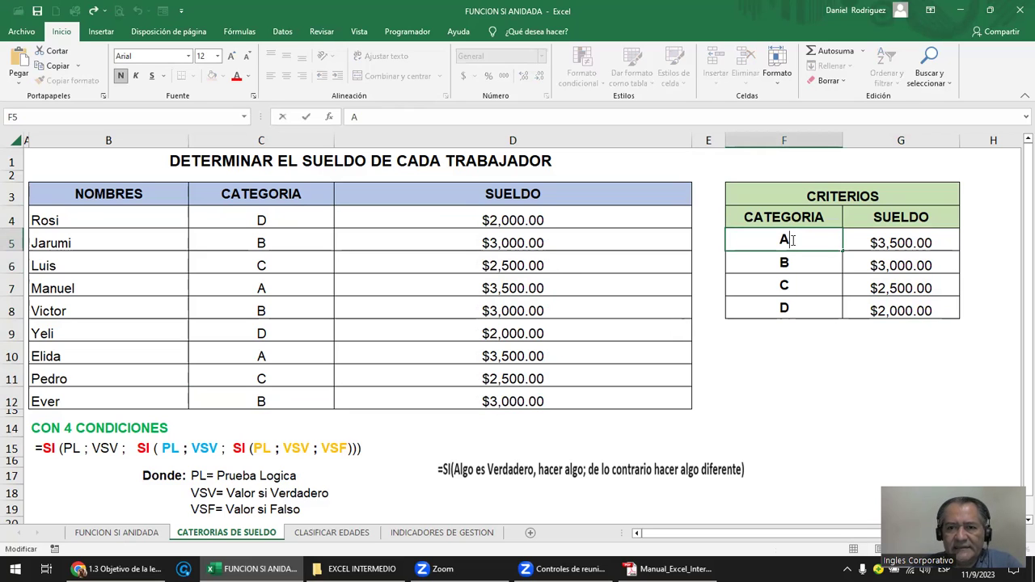
click(791, 262)
click(793, 284)
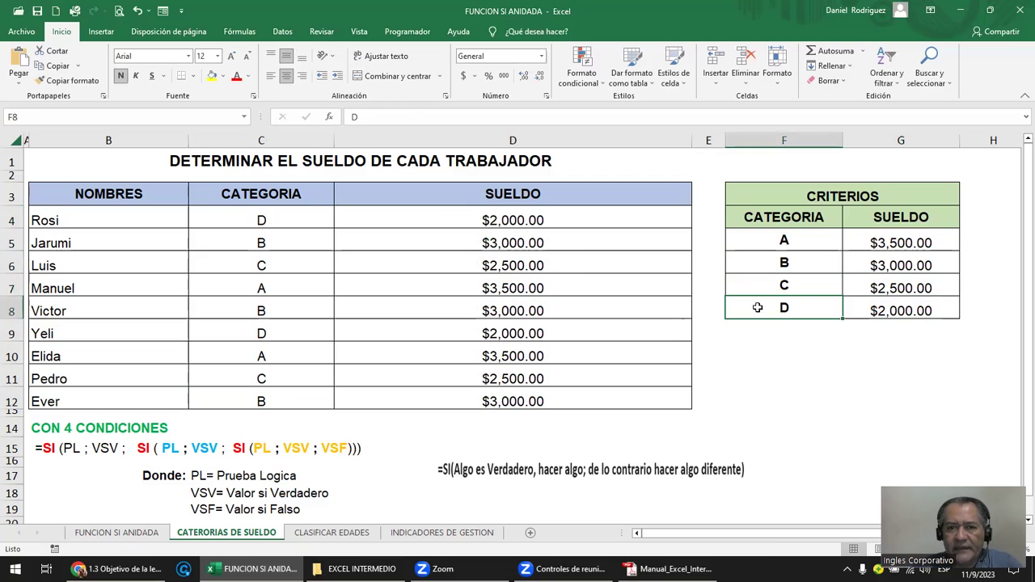
double_click(375, 228)
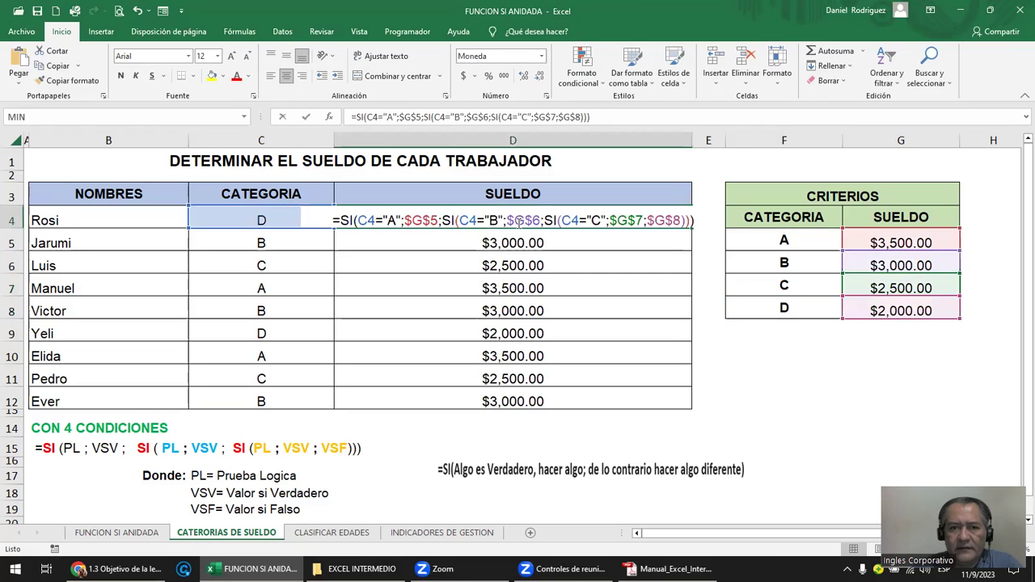
click(367, 222)
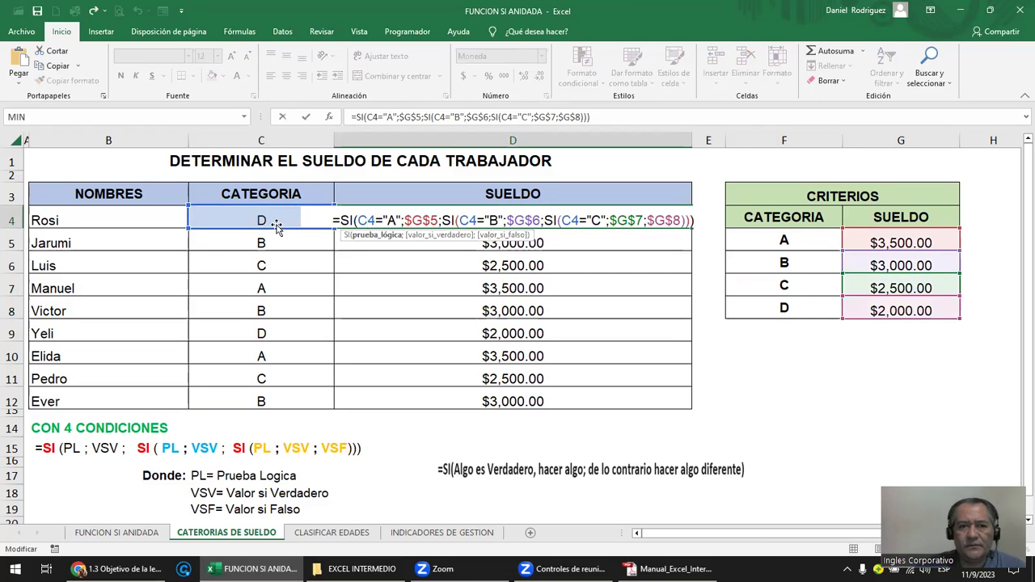
click(806, 241)
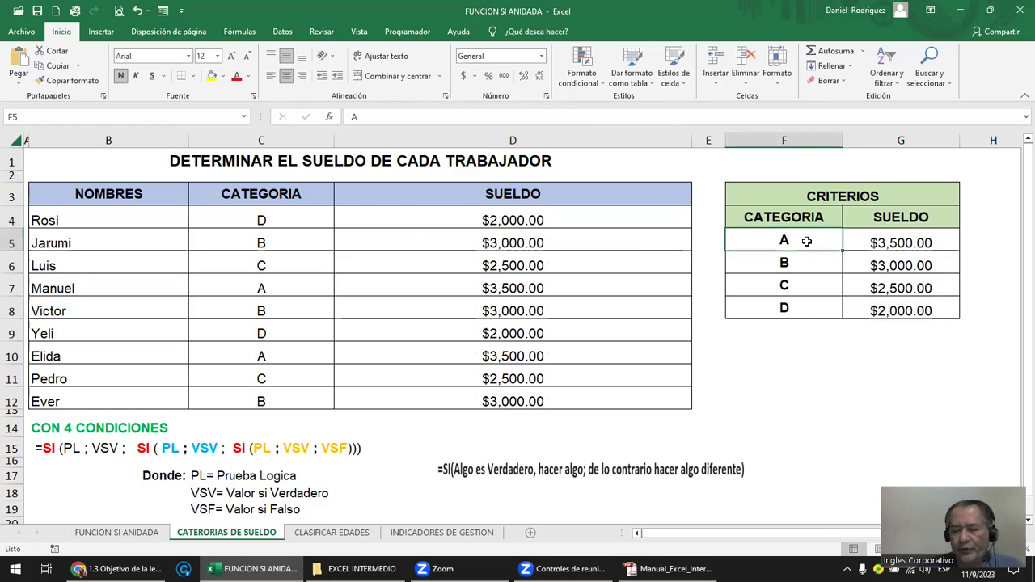
text(1 2)
key(Return)
text(3)
key(Return)
text(4)
key(Return)
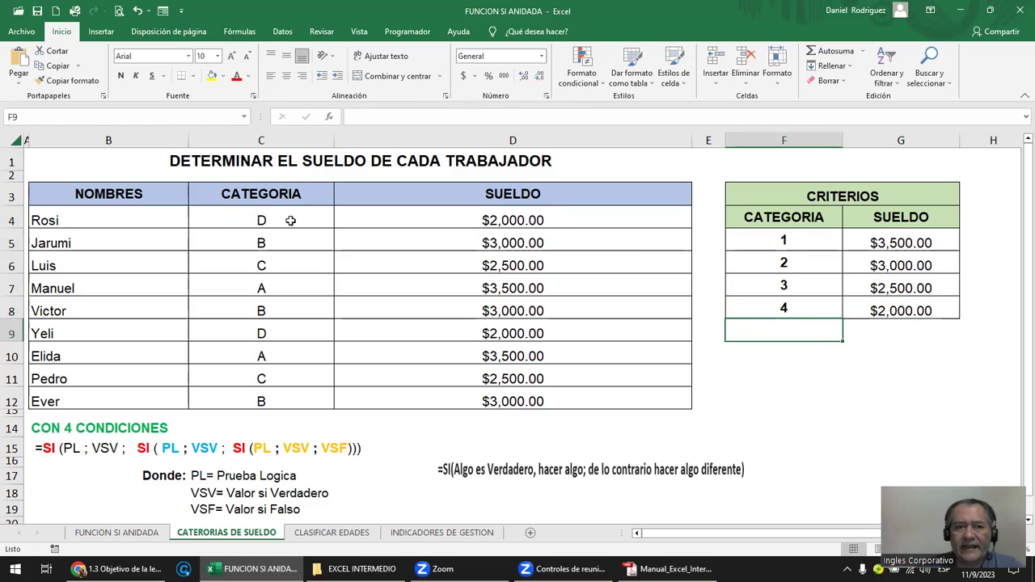
drag(291, 220, 291, 396)
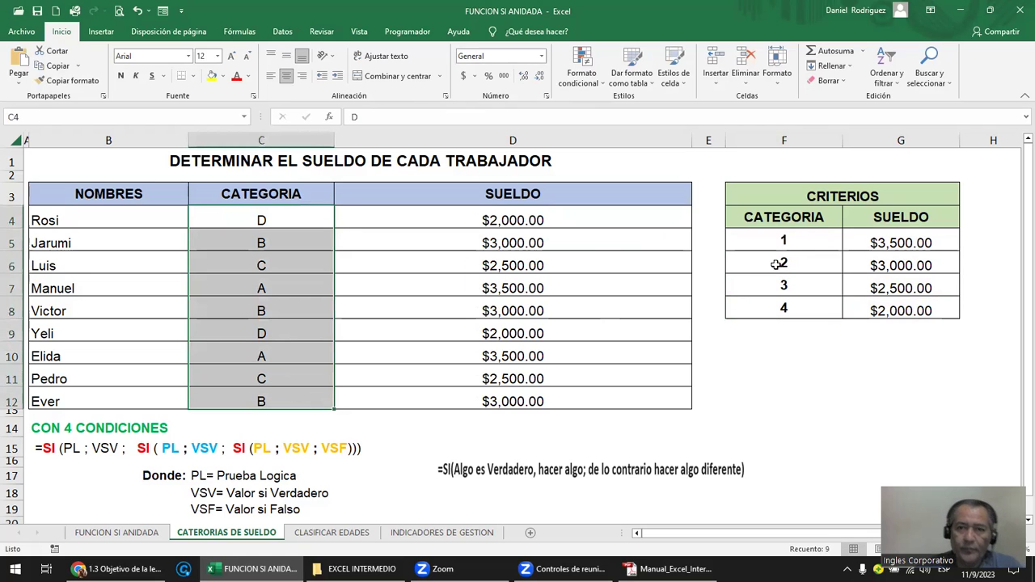
click(807, 240)
key(ctrl+z)
key(ctrl+z)
key(ctrl+z)
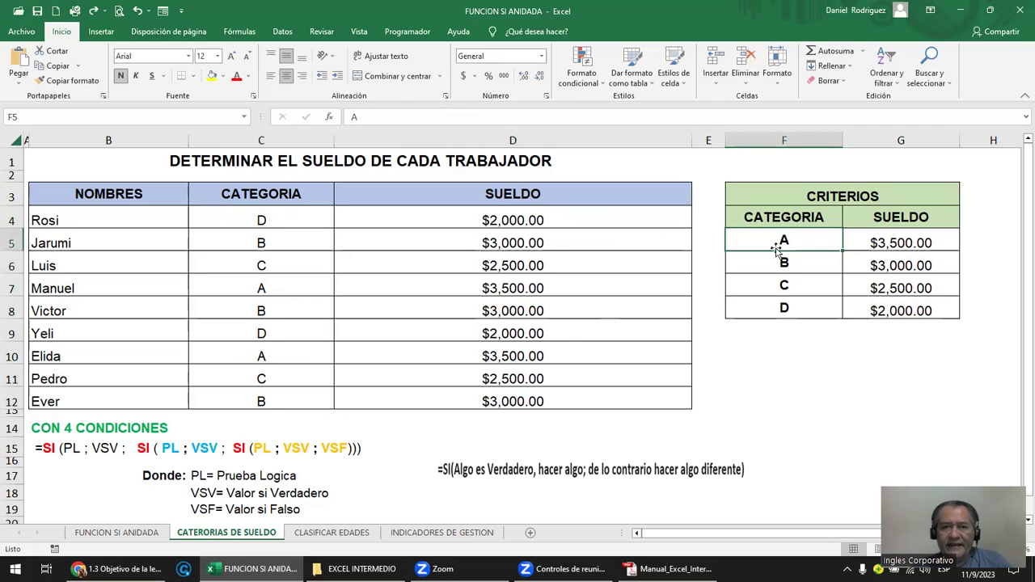
double_click(499, 221)
drag(361, 220, 372, 220)
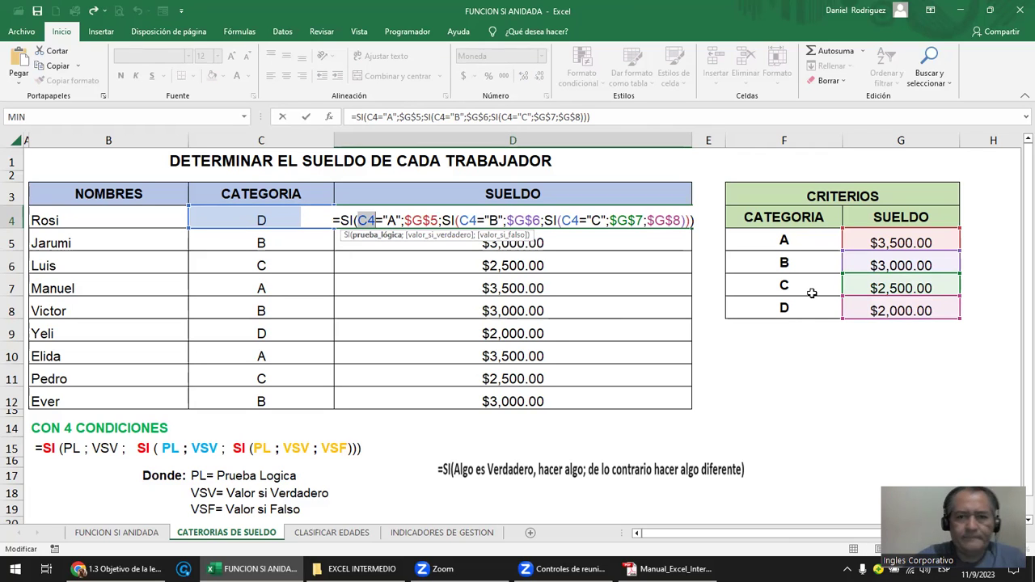
Commit D4's formula and set Rosi's category in C4 to A.
key(ctrl+Return)
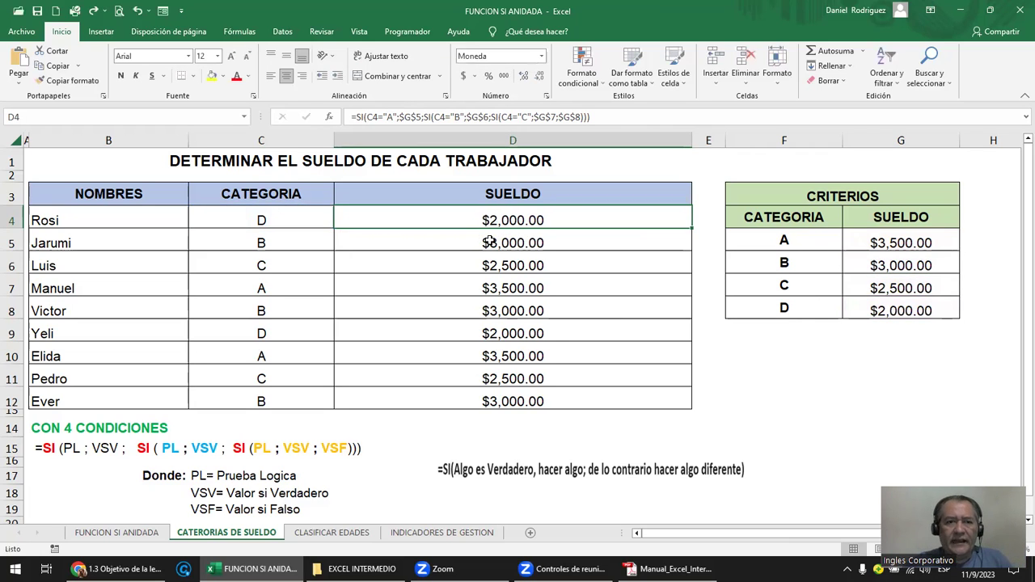
click(261, 222)
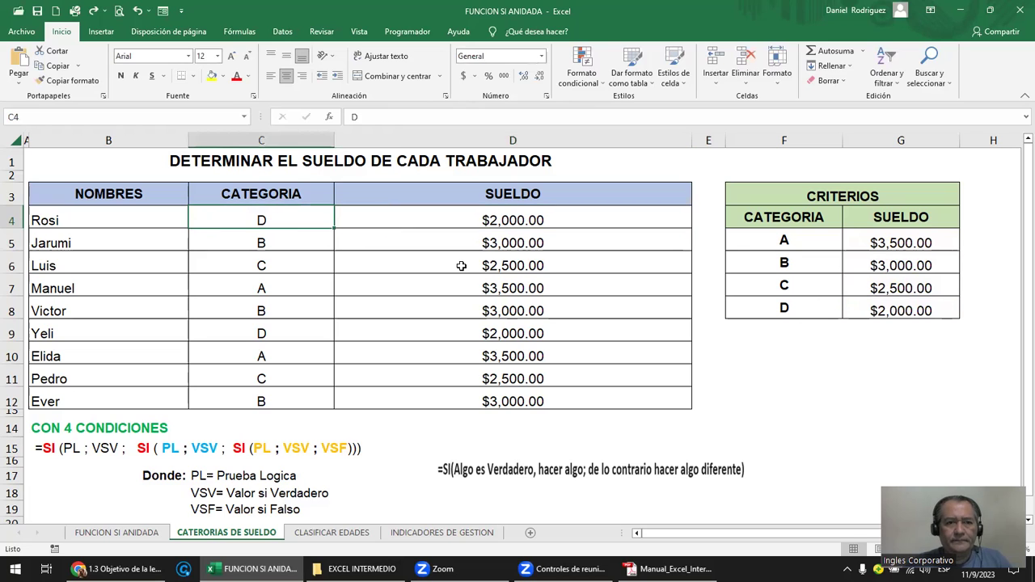
text(A)
key(ctrl+Return)
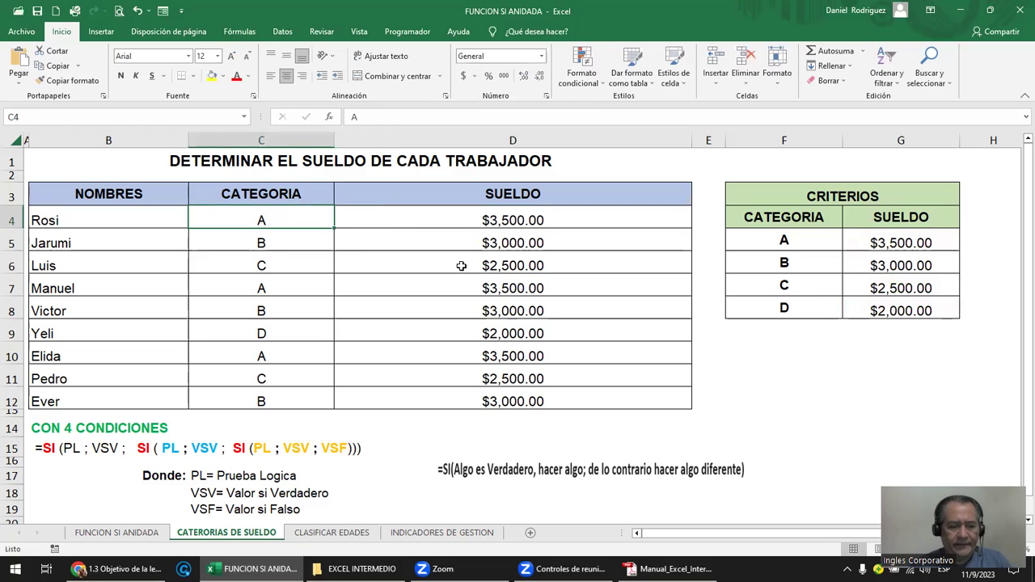
text(B)
key(ctrl+Return)
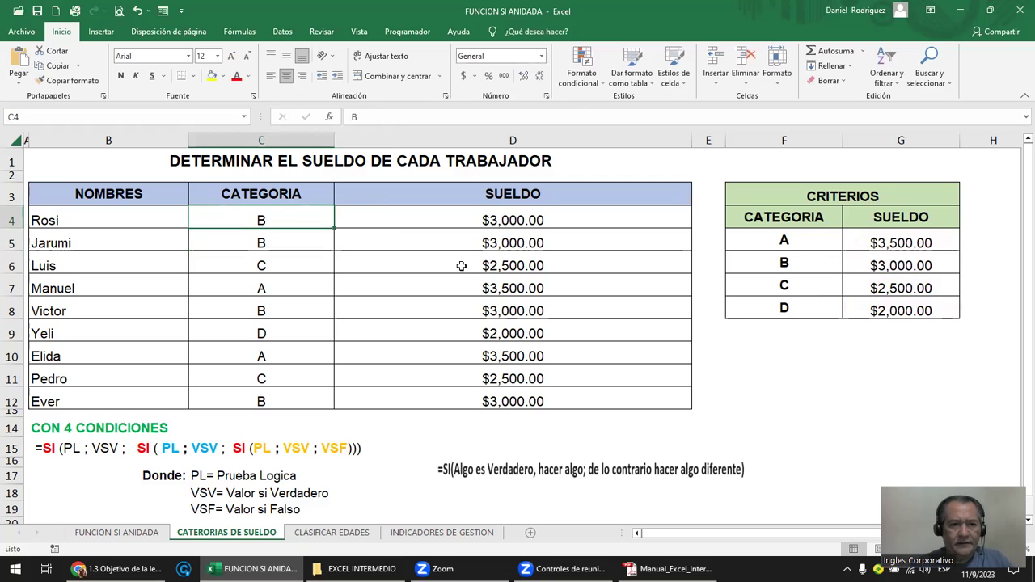
text(A)
key(Return)
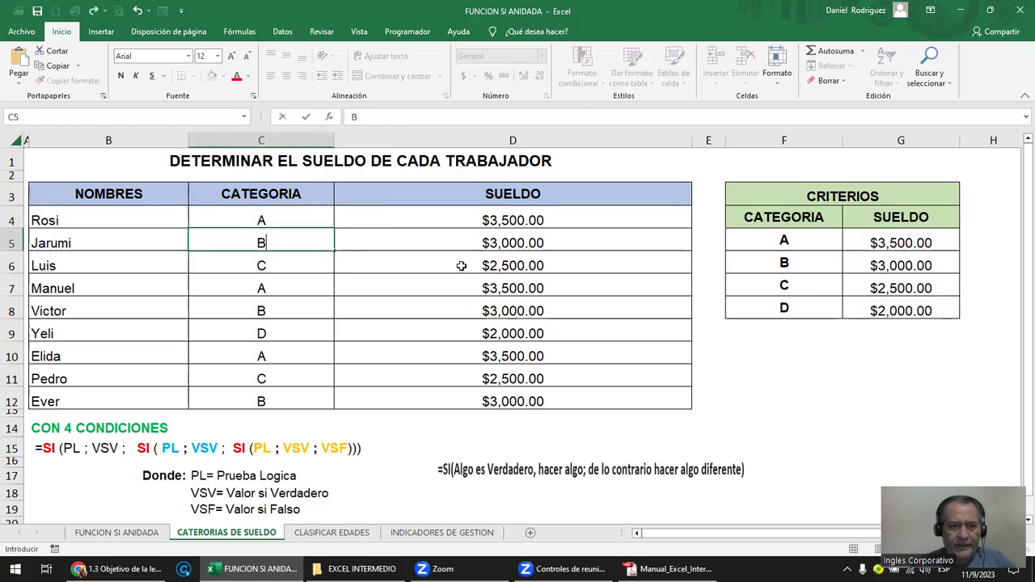
Enter categories C and D for Luis and Manuel in the category column.
key(Return)
text(C)
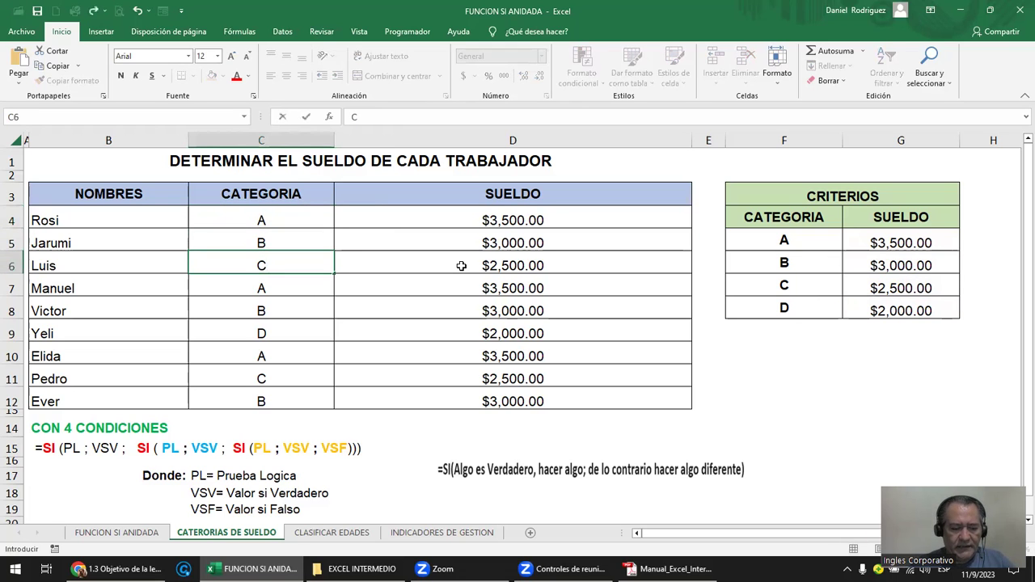
key(Return)
text(D)
key(Return)
Clear the categories in C8:C12 and check D8's result against the criteria table.
key(shift+Down)
key(shift+Down)
key(shift+Down)
key(shift+Down)
key(Delete)
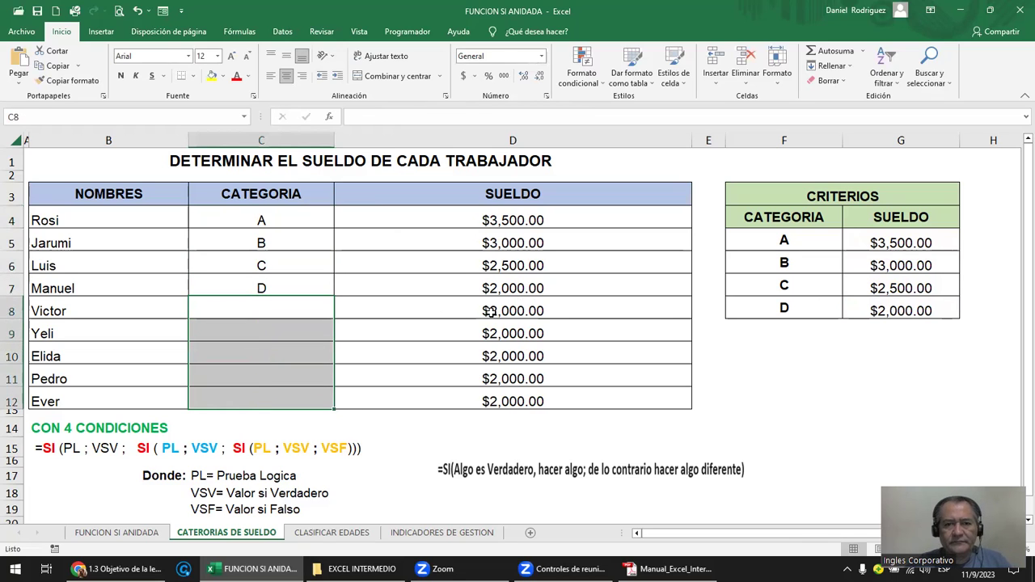
click(491, 313)
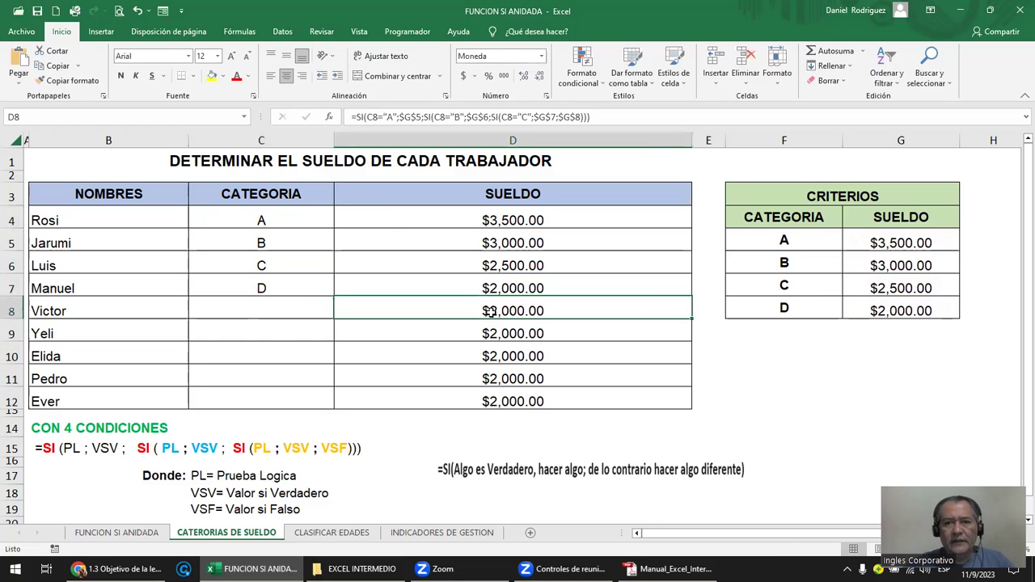
click(809, 310)
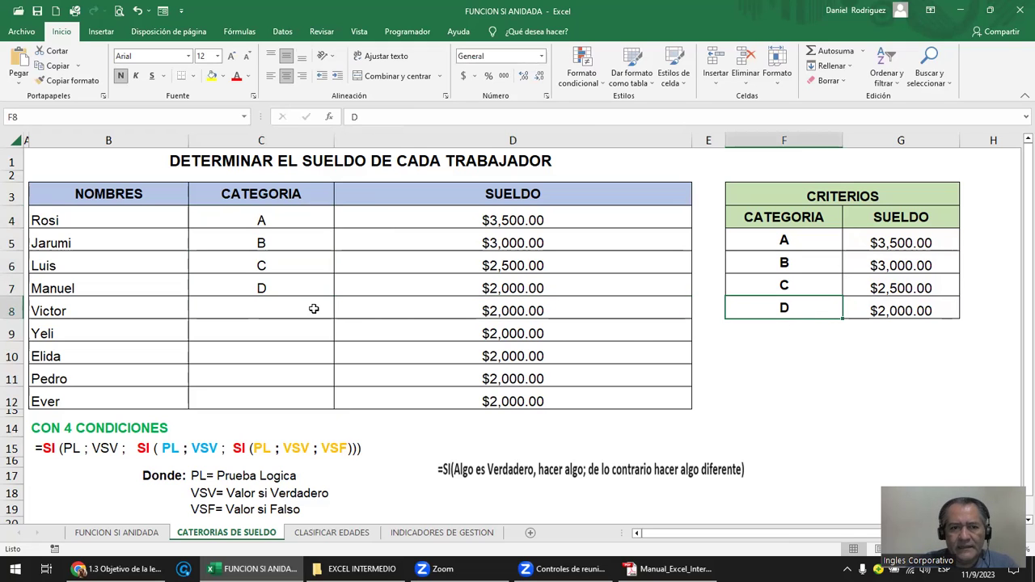
click(282, 309)
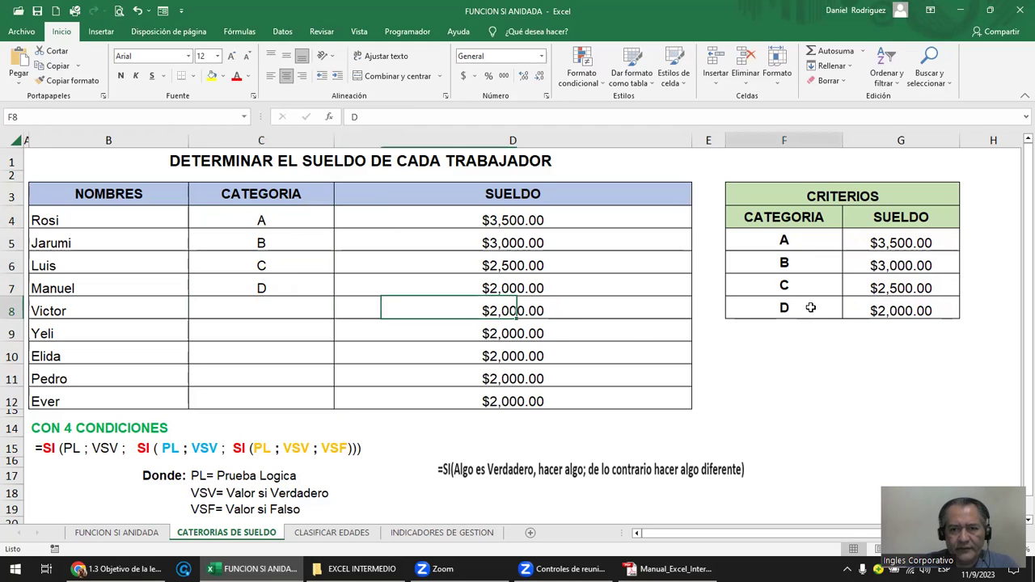
drag(809, 310, 789, 240)
Enter category X for Victor in C8 and review his salary result in D8.
click(257, 310)
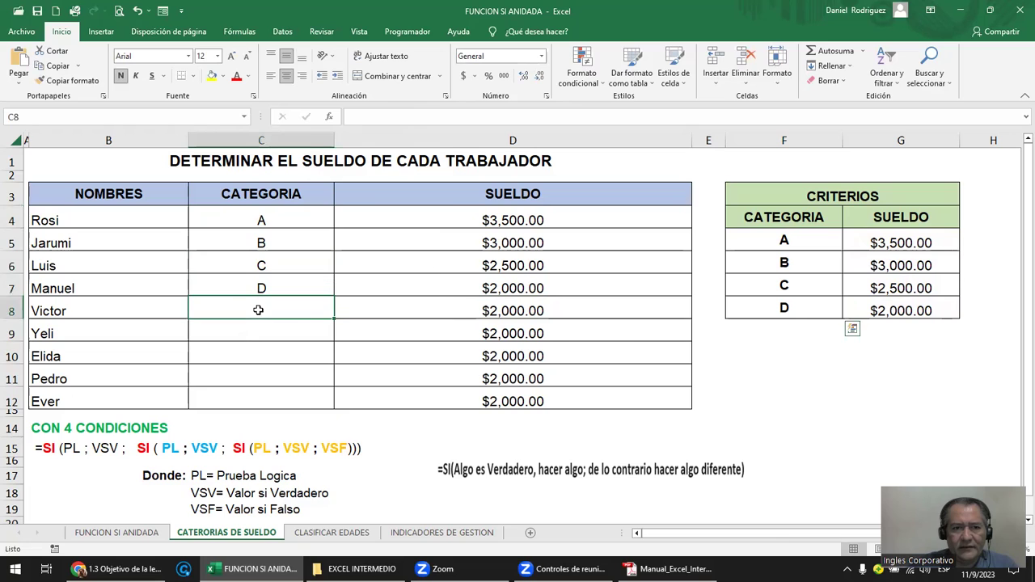
text(X)
key(Return)
key(Up)
key(Right)
key(Right)
key(Left)
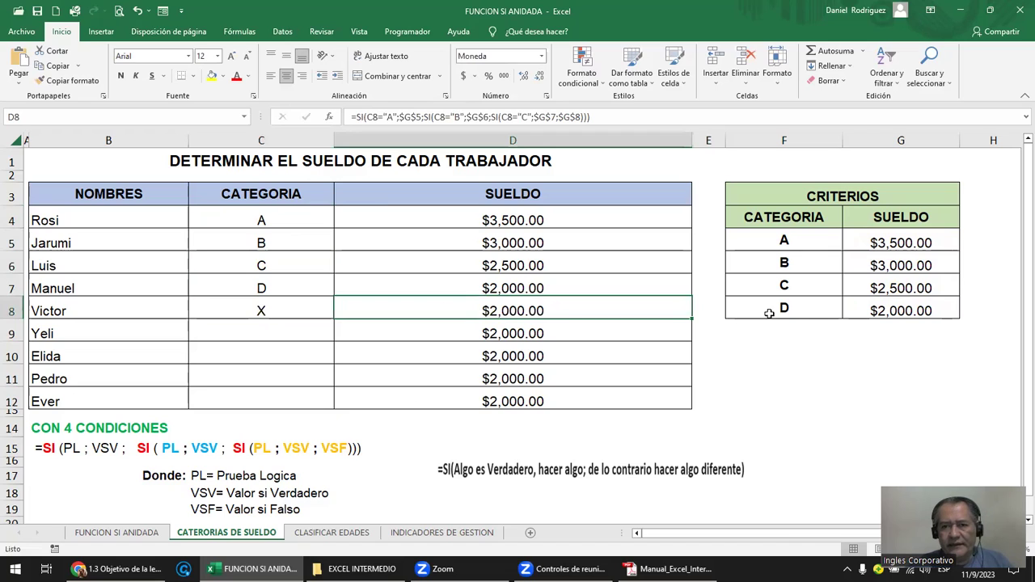
Compare against criteria F5:G8, then undo the X in Victor's category.
click(794, 306)
drag(797, 312, 880, 311)
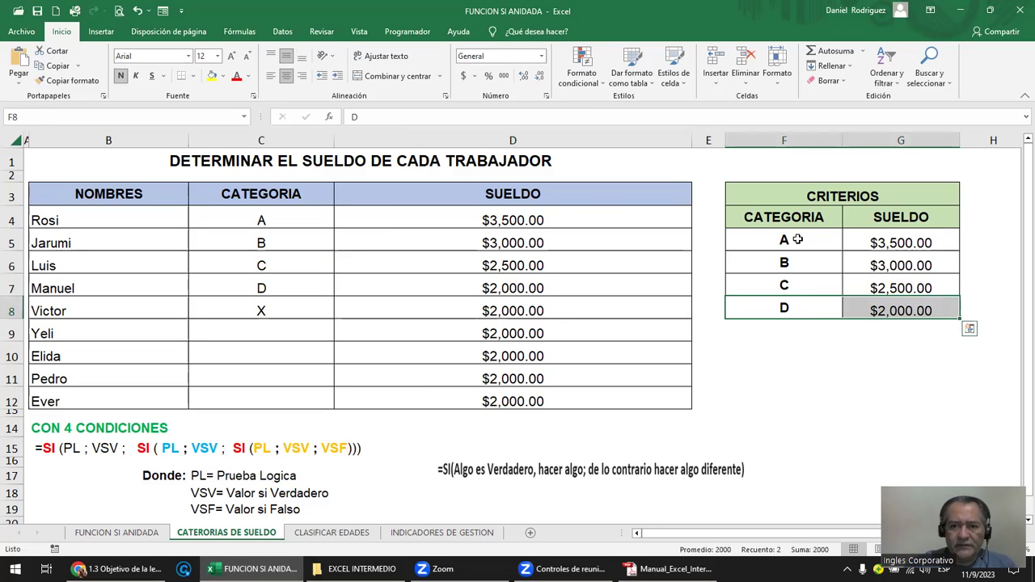
drag(793, 239, 777, 306)
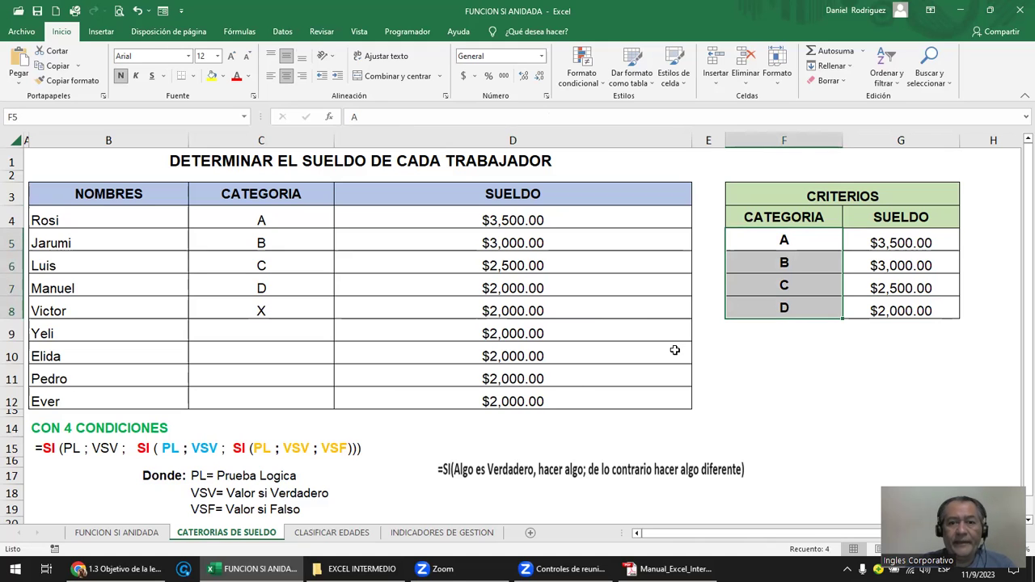
click(732, 340)
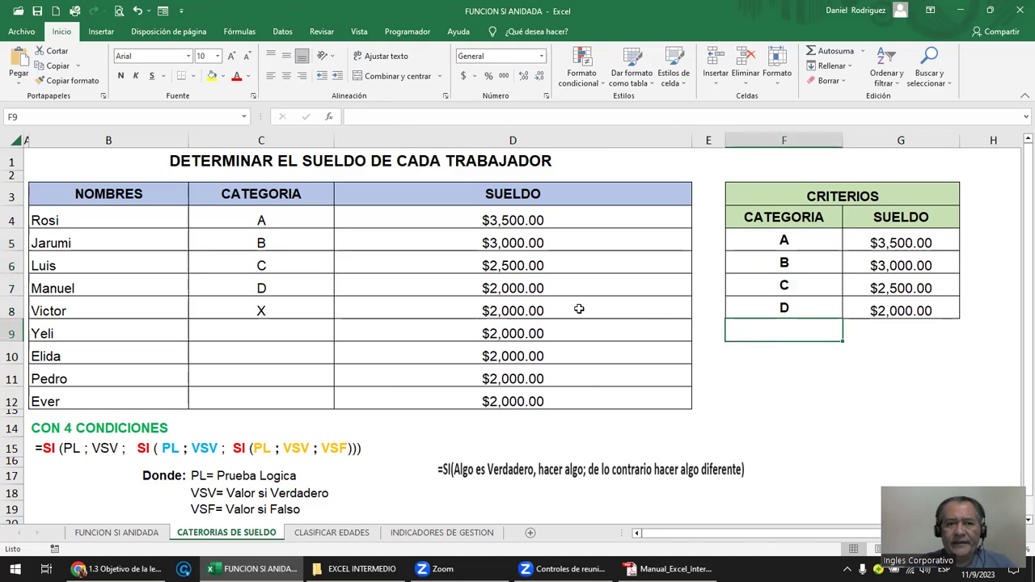
click(282, 327)
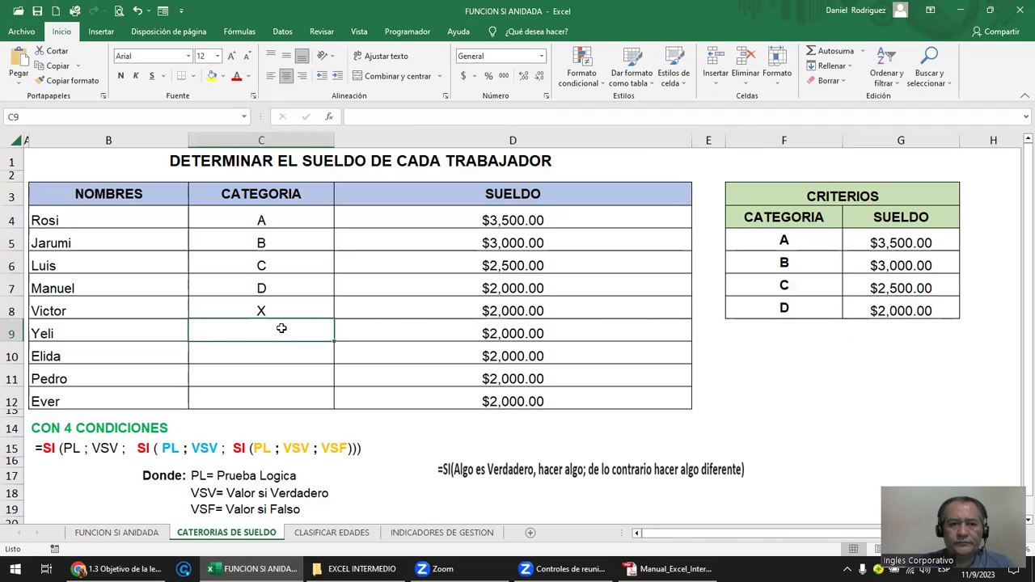
click(277, 319)
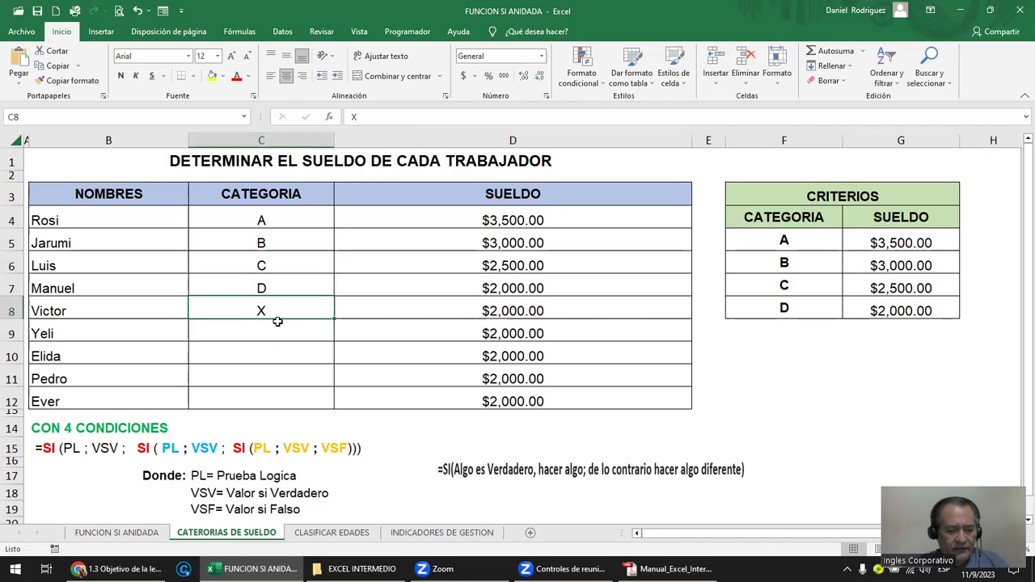
key(ctrl+z)
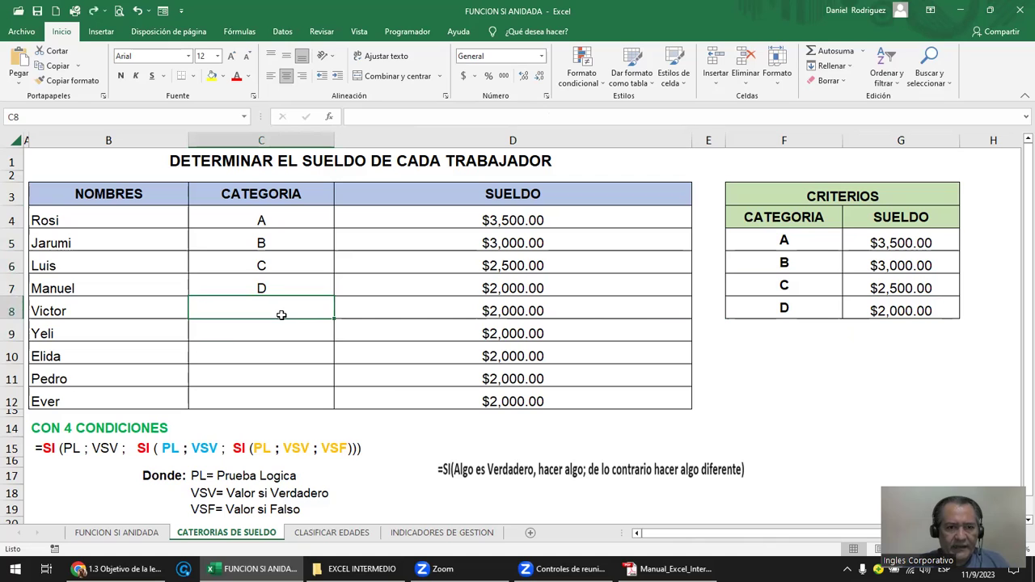
Enter category E for Victor and Yeli, then clear C8:C9 again.
drag(265, 219, 273, 396)
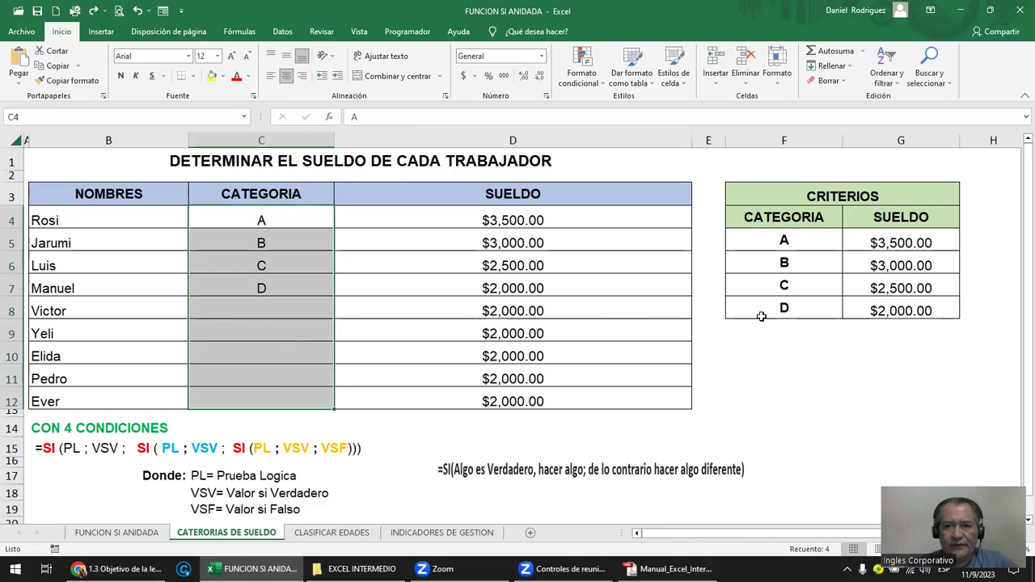
drag(788, 310, 793, 241)
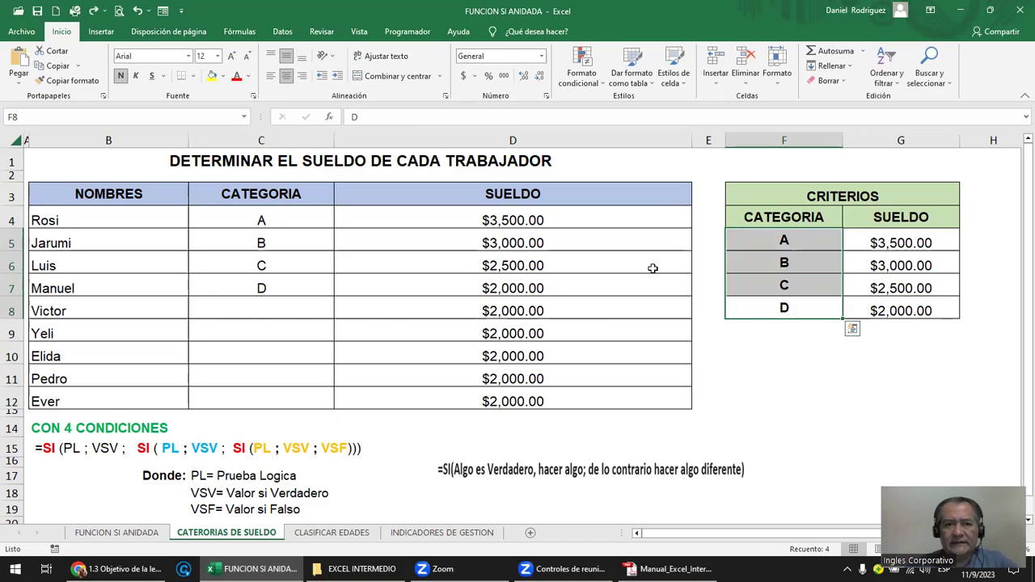
click(268, 315)
click(431, 310)
click(277, 309)
text(E)
key(Return)
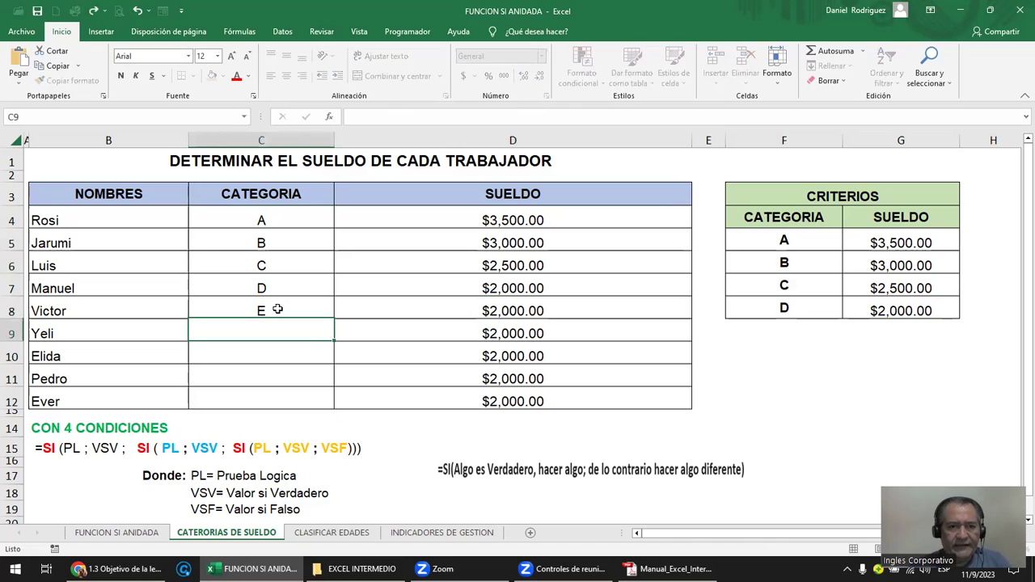
text(E)
key(Return)
click(277, 309)
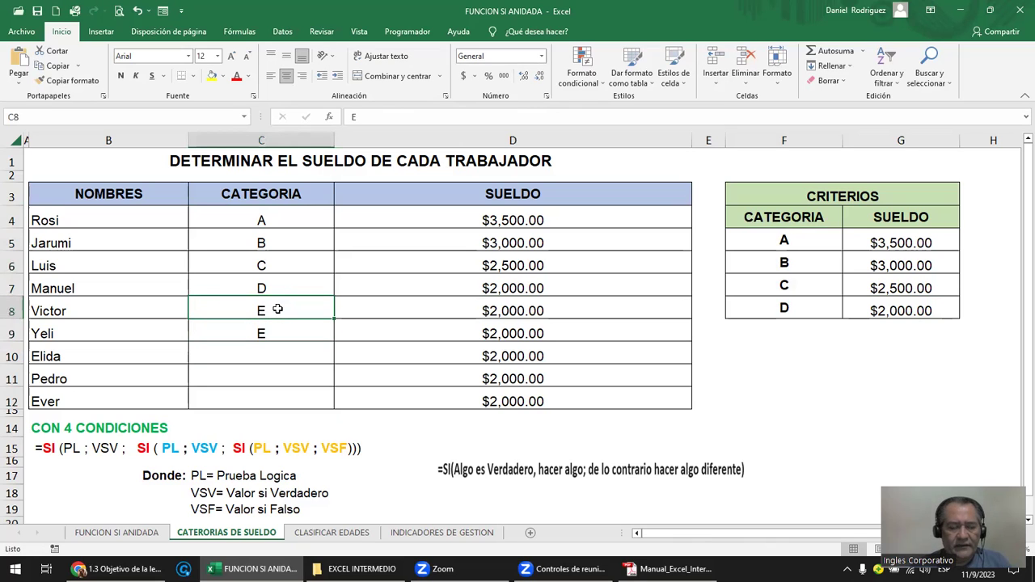
key(shift+Down)
key(Delete)
Try an entry of 1 in C8, then inspect D8's salary formula without changing it.
click(278, 309)
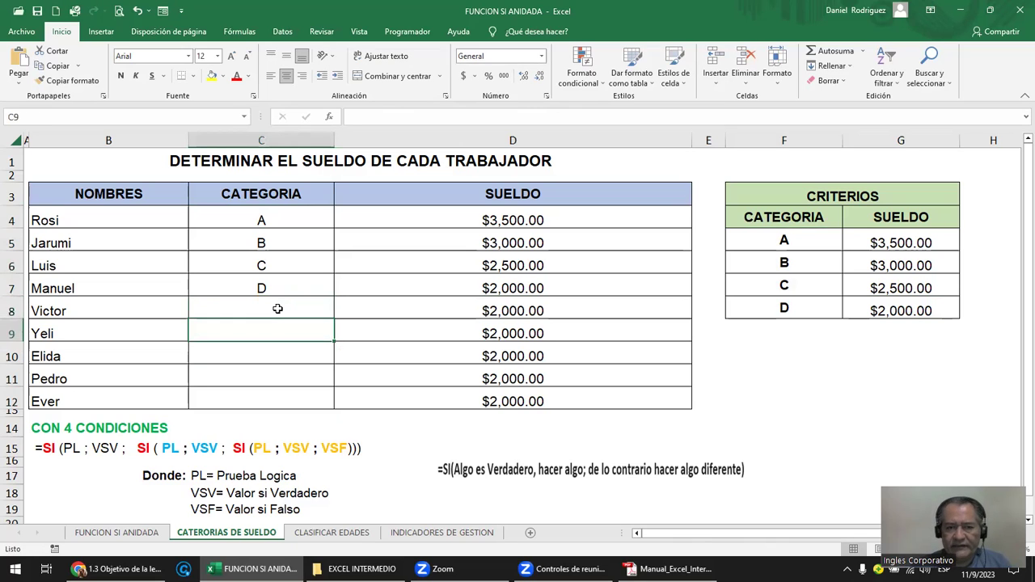
text(1)
key(Return)
click(278, 309)
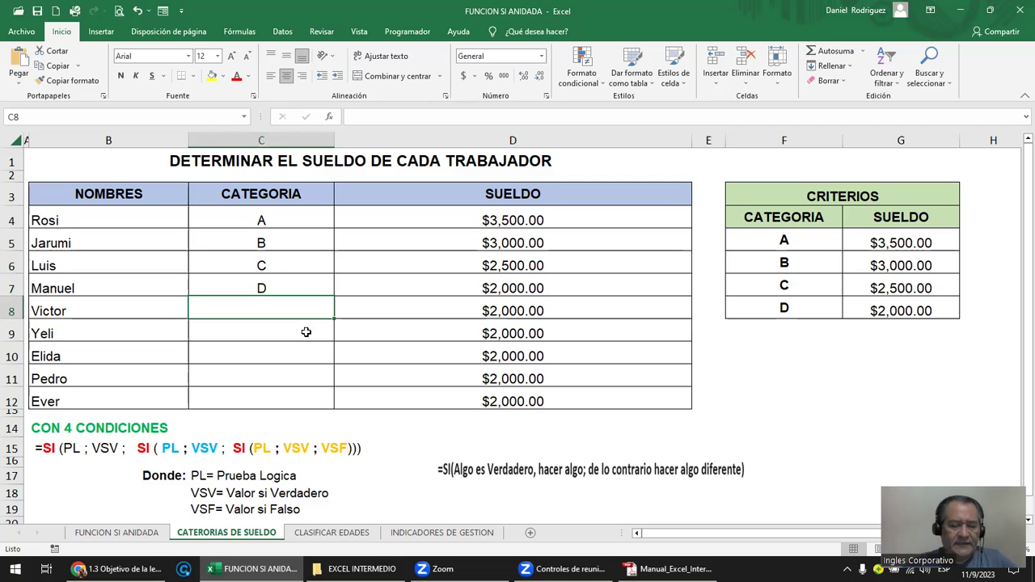
key(ctrl+v)
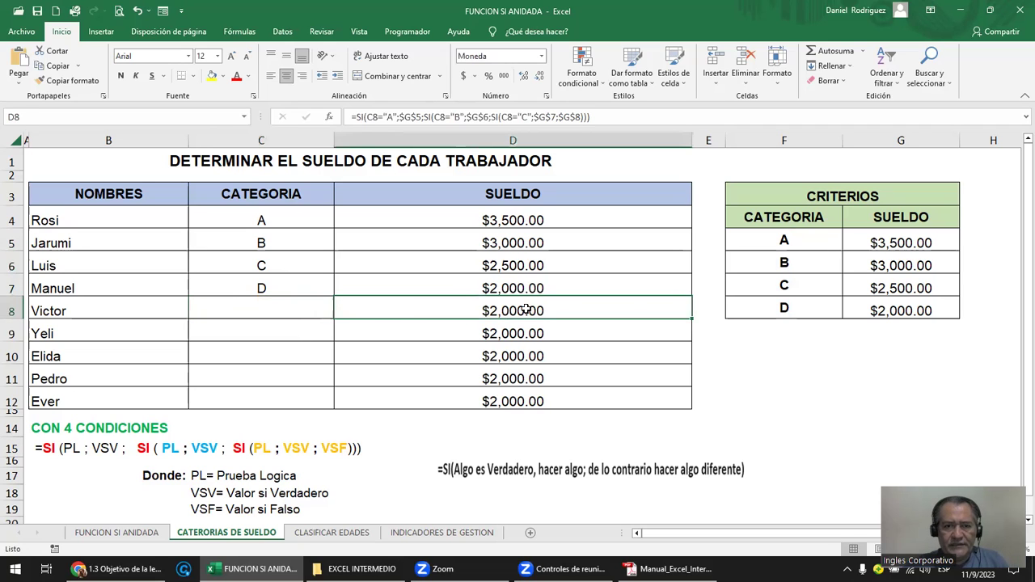
key(Escape)
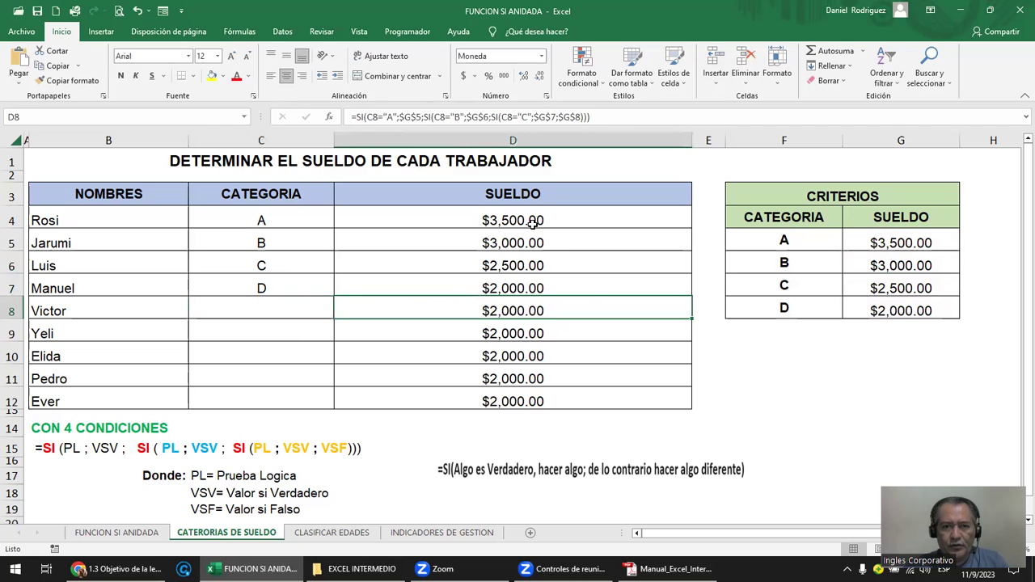
Delete the stray spaces around $G$8 in D4's formula so it ends ;$G$7;$G$8))).
key(Up)
key(Up)
key(Up)
key(F2)
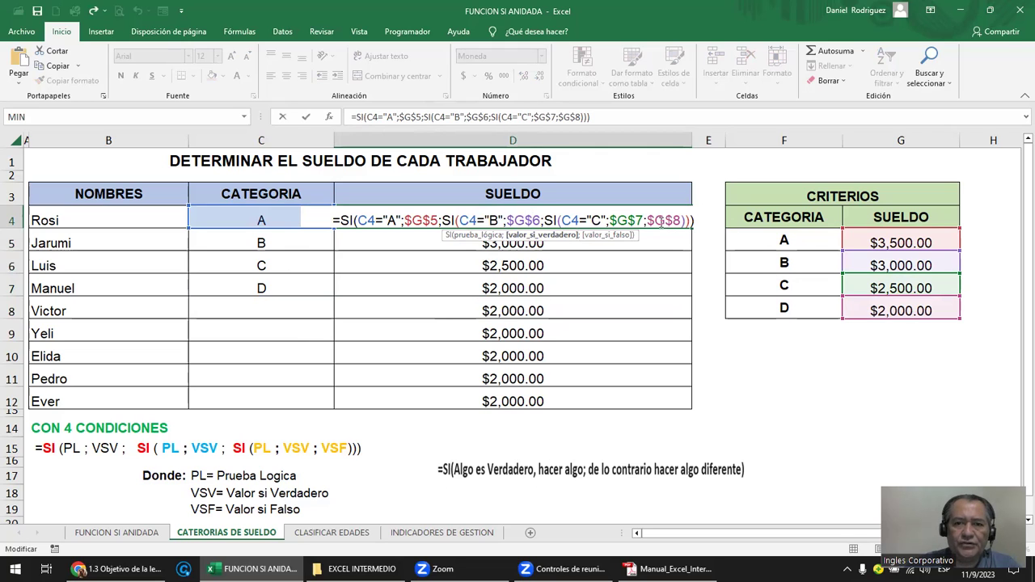
drag(649, 220, 677, 220)
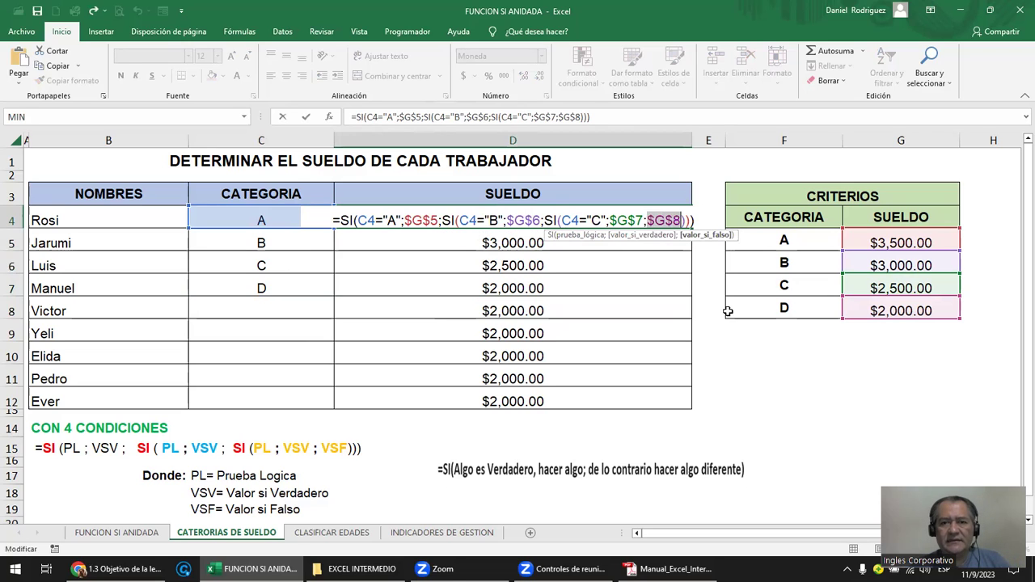
key(BackSpace)
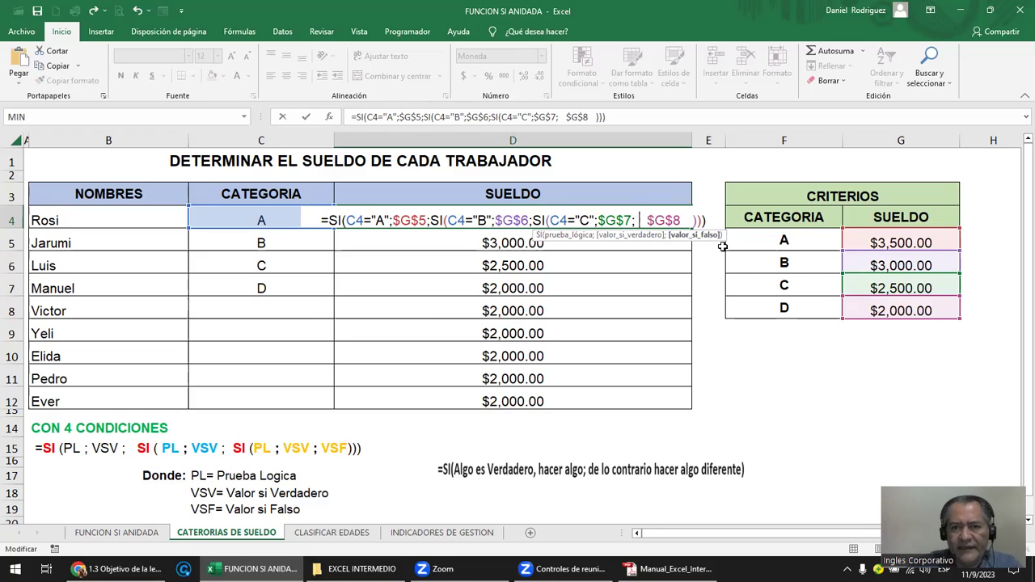
key(Delete)
key(Delete)
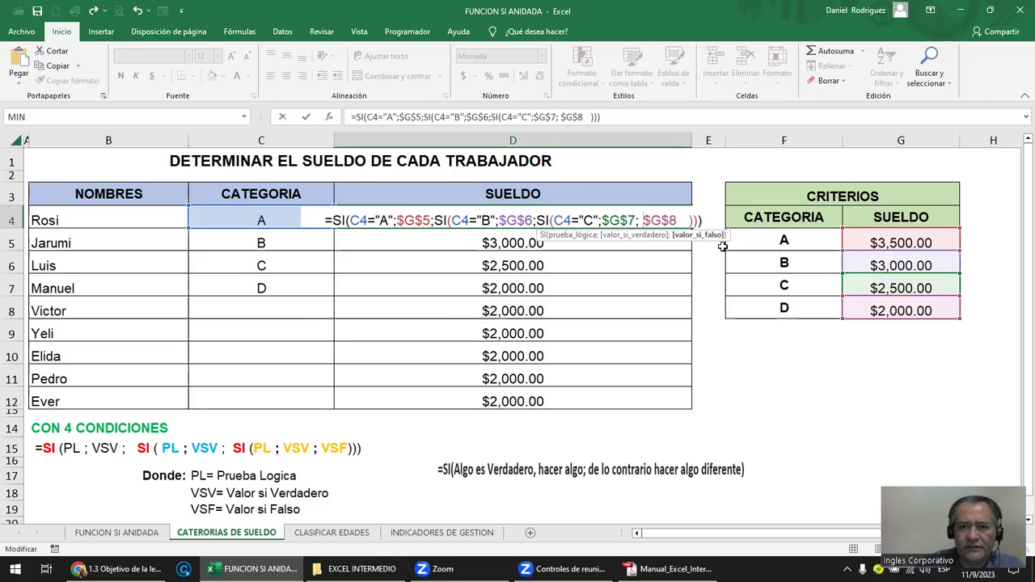
key(Delete)
key(Delete)
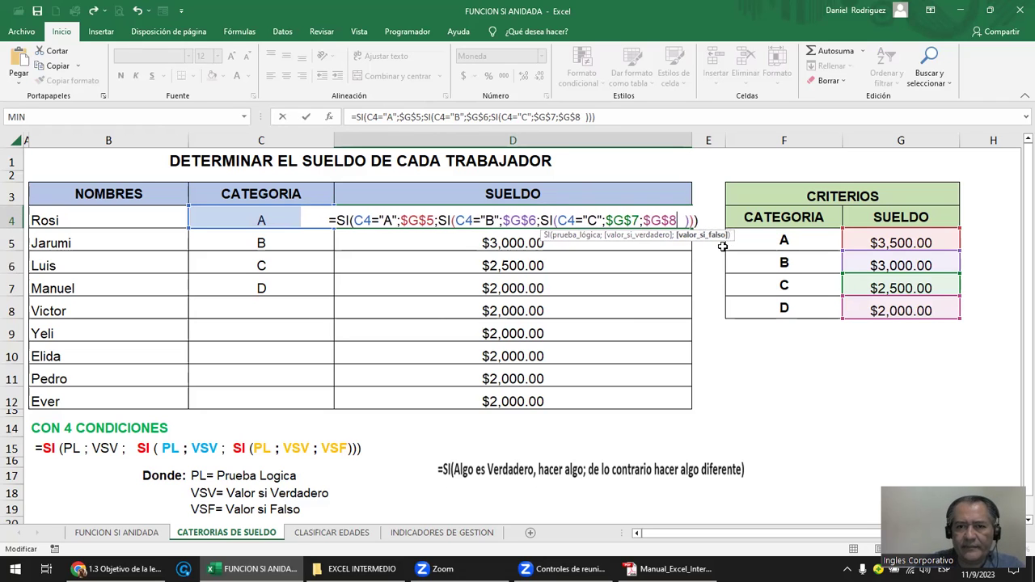
key(Delete)
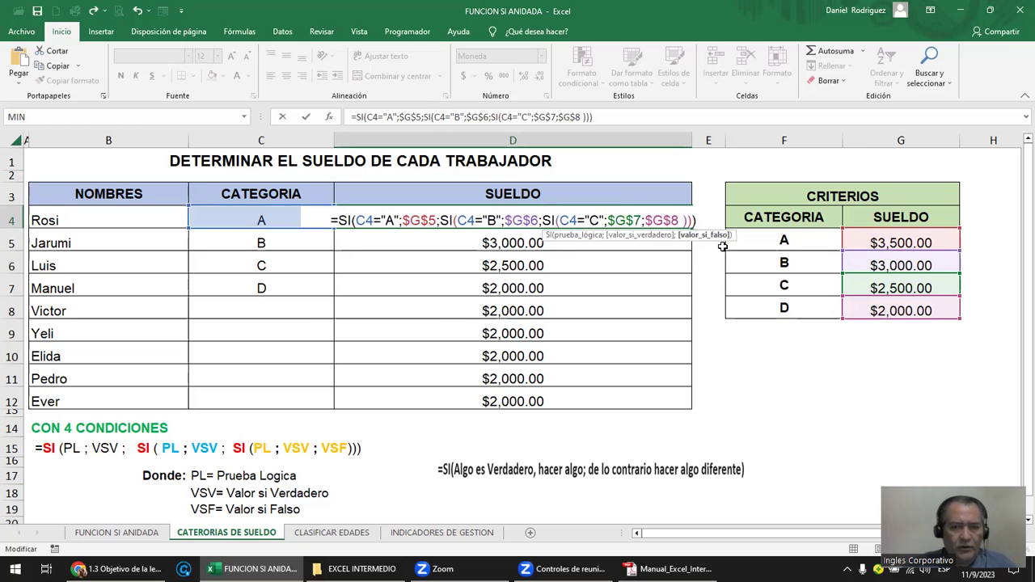
key(Return)
drag(267, 217, 273, 396)
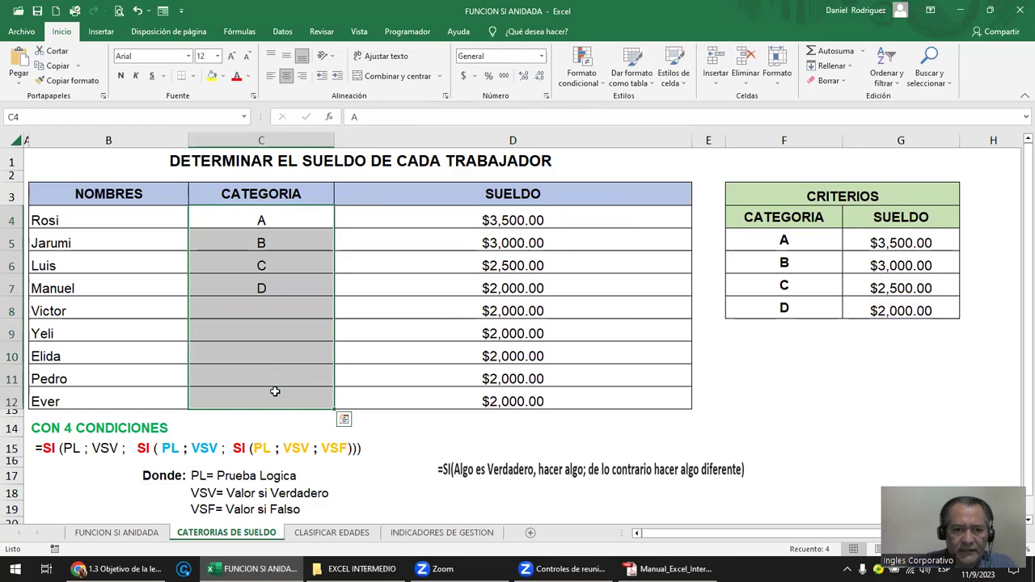
Open D4's formula in the cell and commit it unchanged.
click(500, 220)
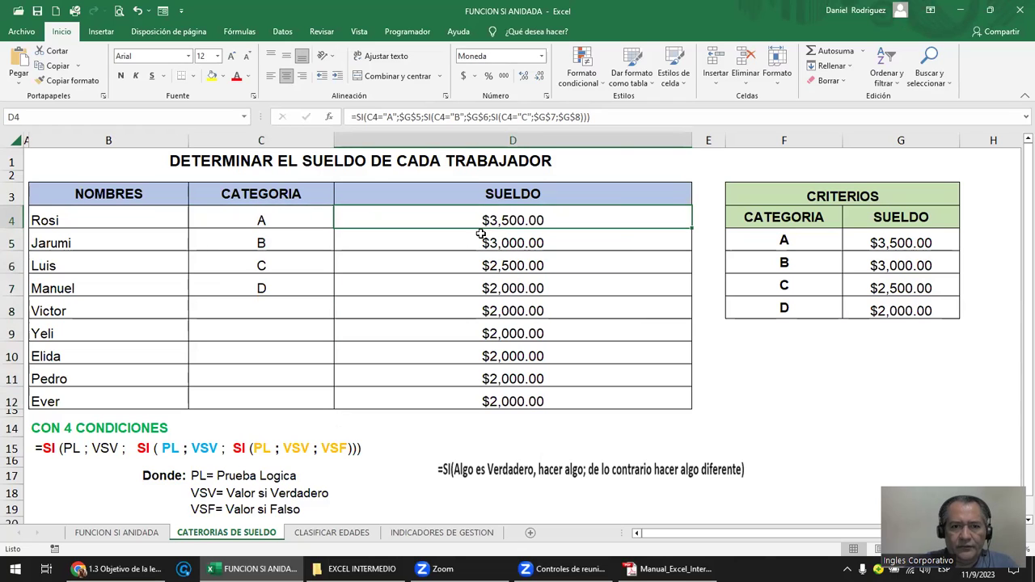
double_click(485, 220)
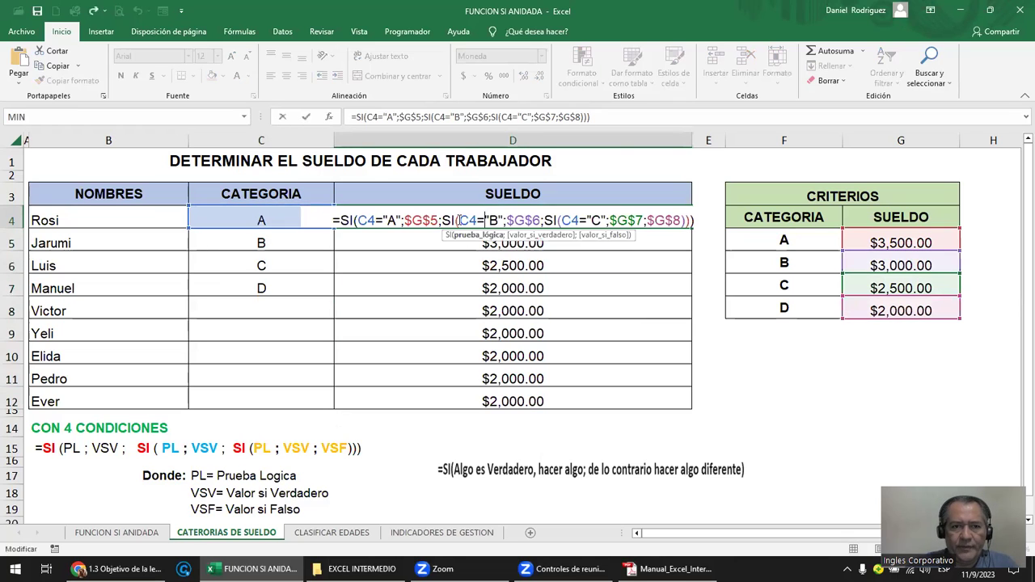
click(340, 220)
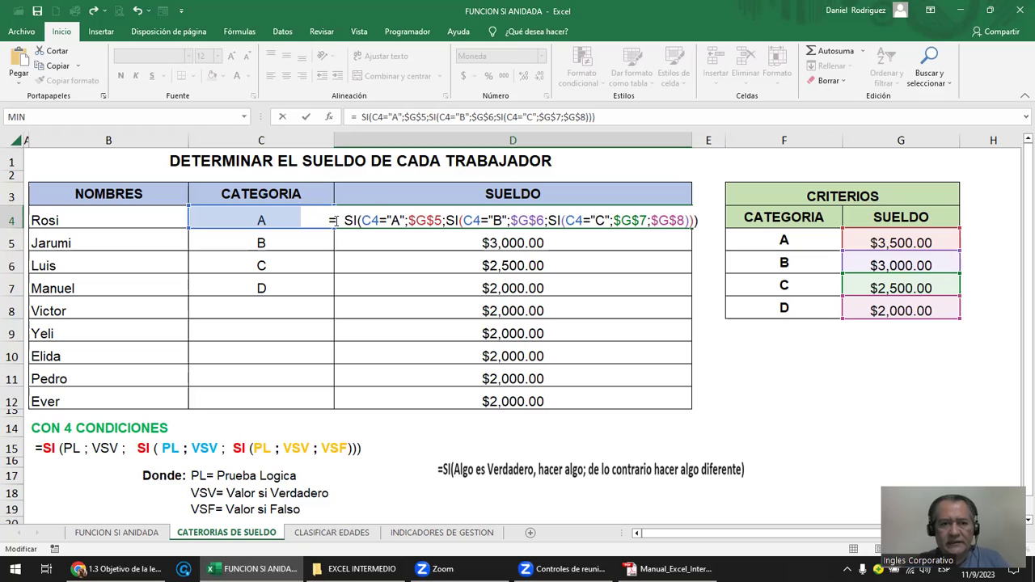
key(ctrl+Return)
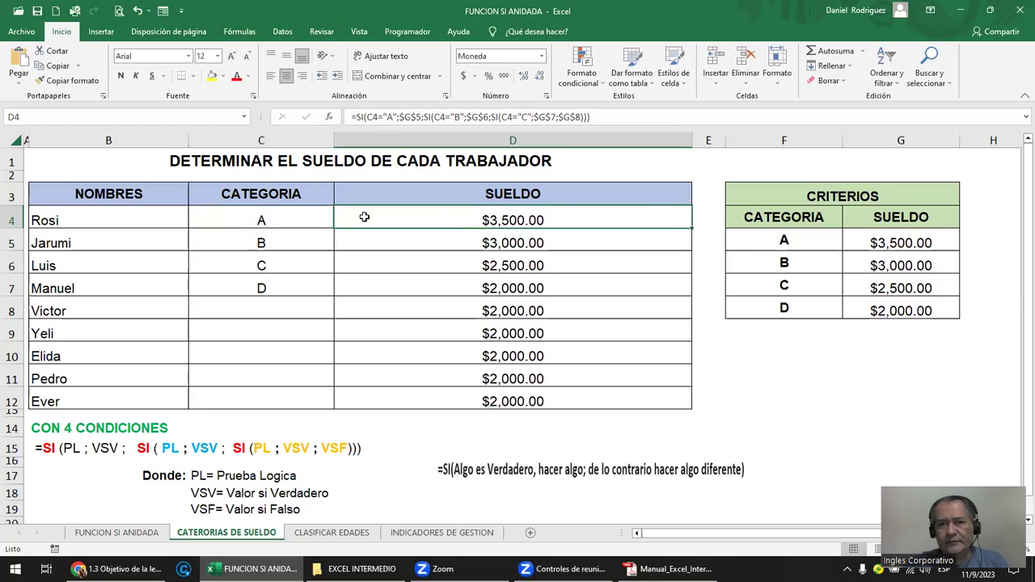
key(Return)
Delete $G$8 from the end of D4's formula and begin a new SI( in its place.
click(507, 307)
double_click(516, 221)
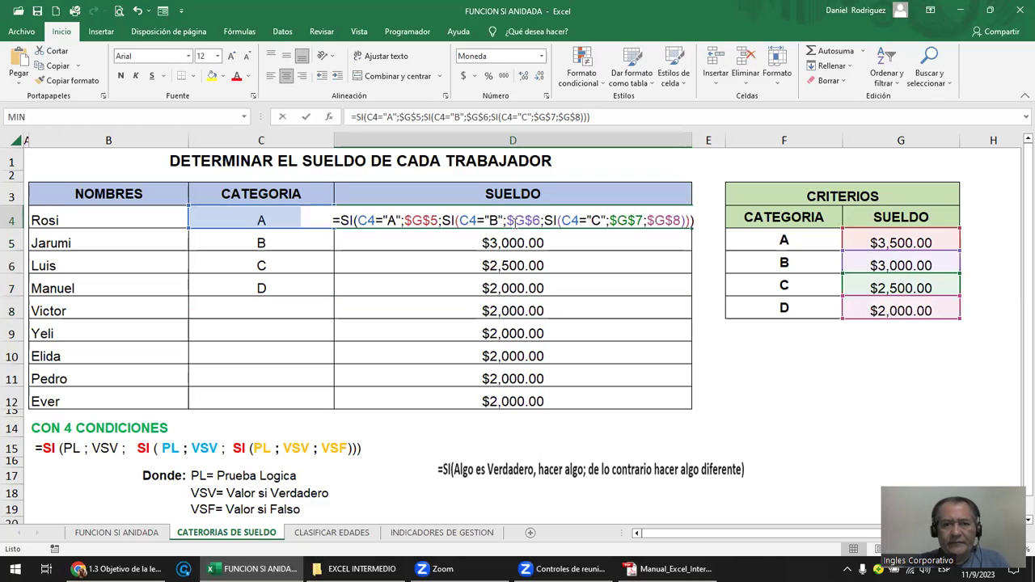
click(652, 220)
key(Delete)
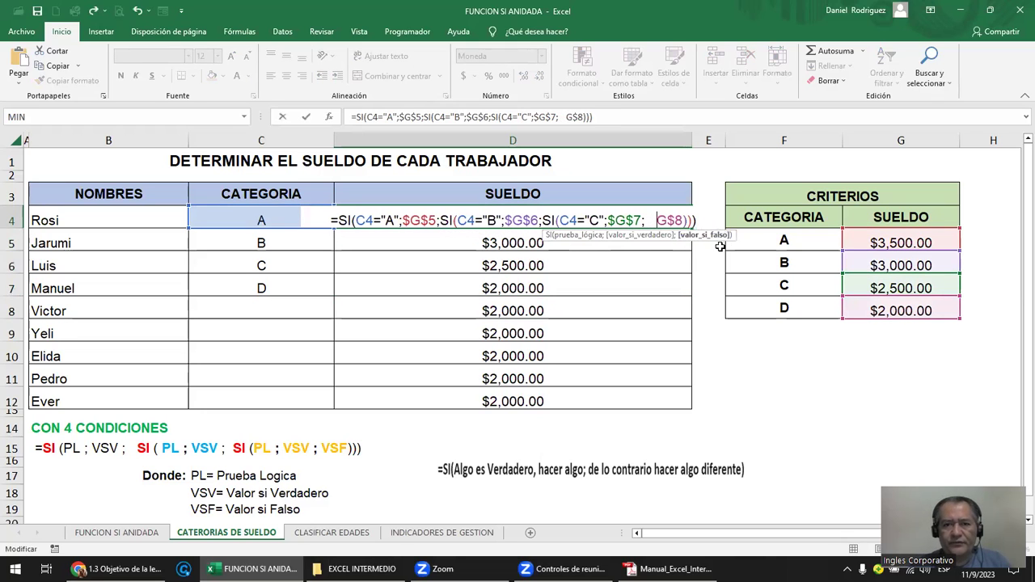
key(Delete)
key(Delete)
key(Delete)
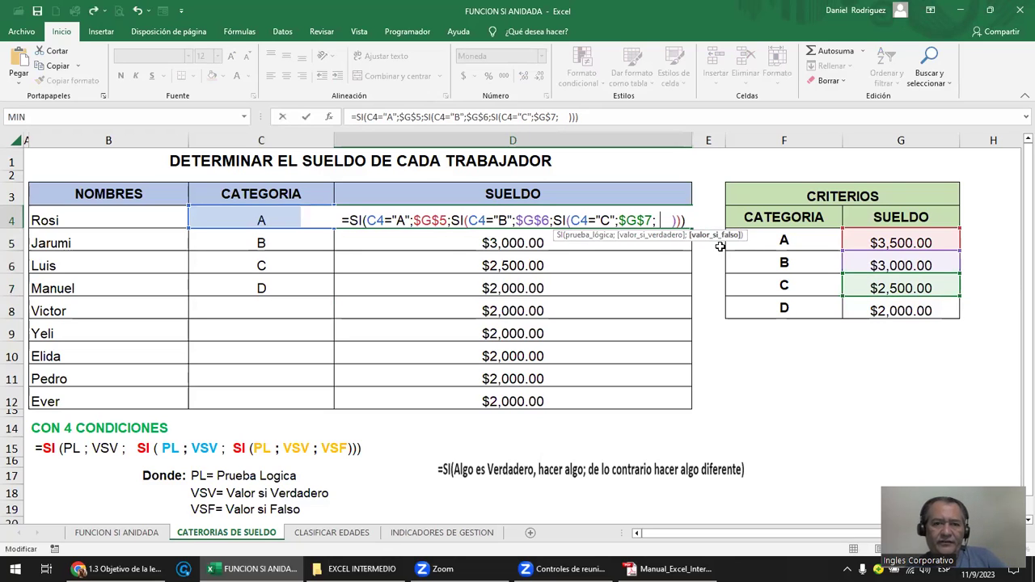
text(SI)
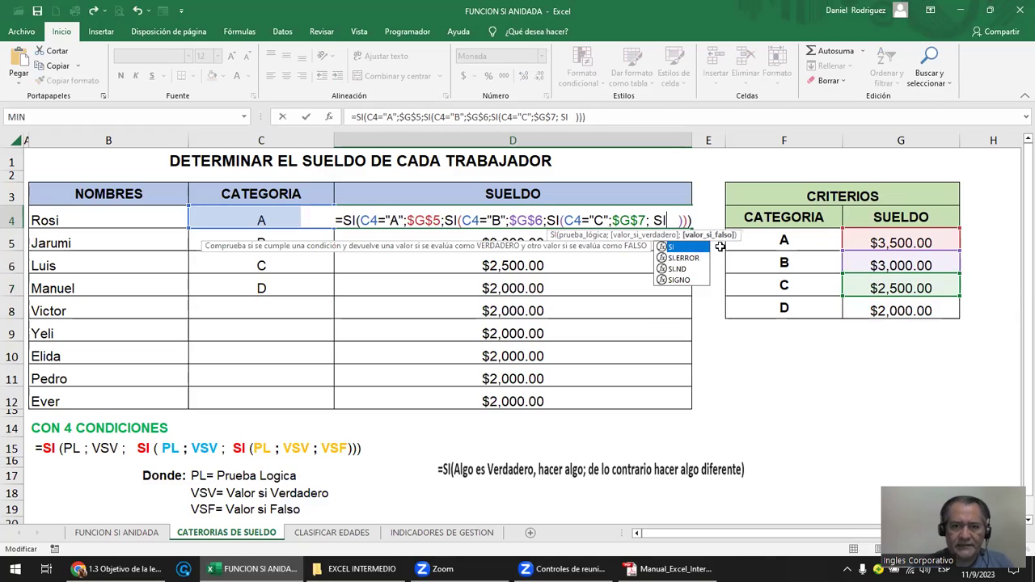
text(()
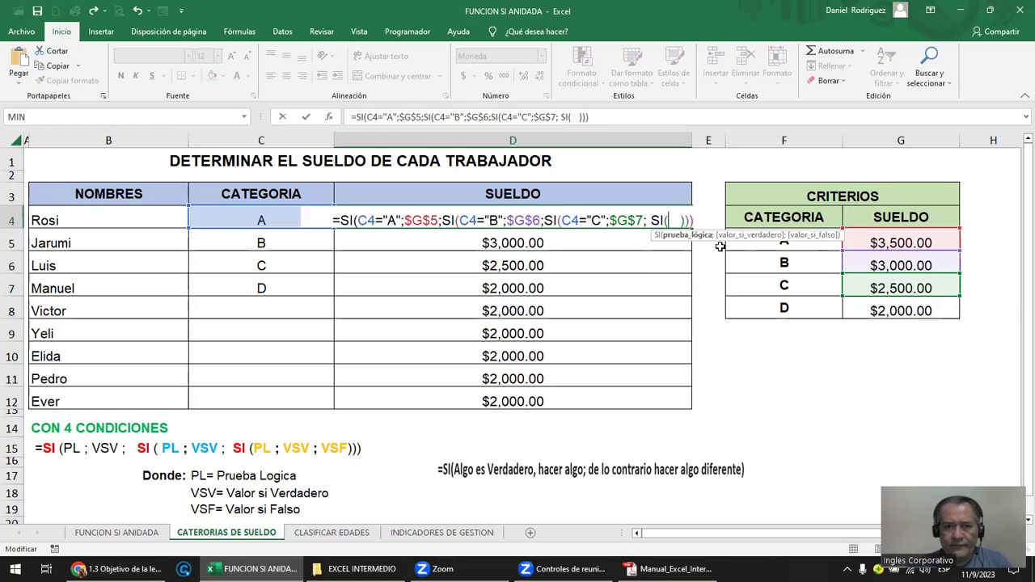
Complete the new test as SI(C4="D";$G$8;" ") with G8 locked absolute.
click(279, 220)
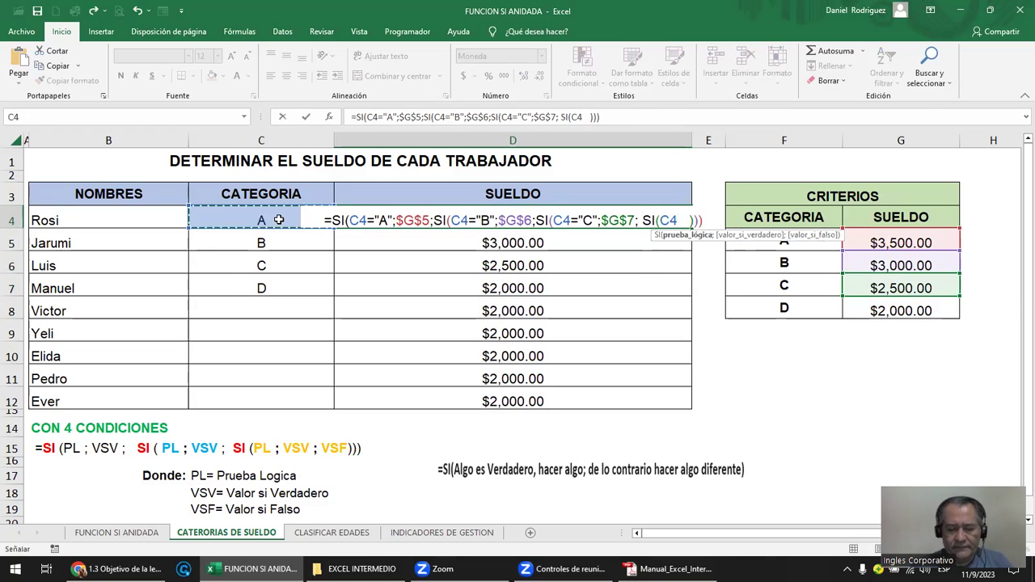
text(=)
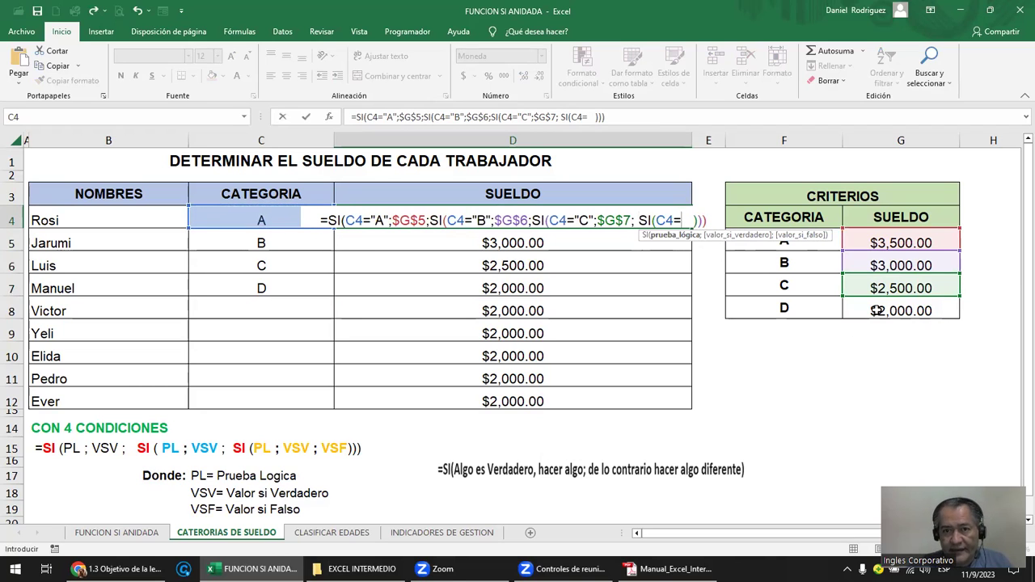
text(")
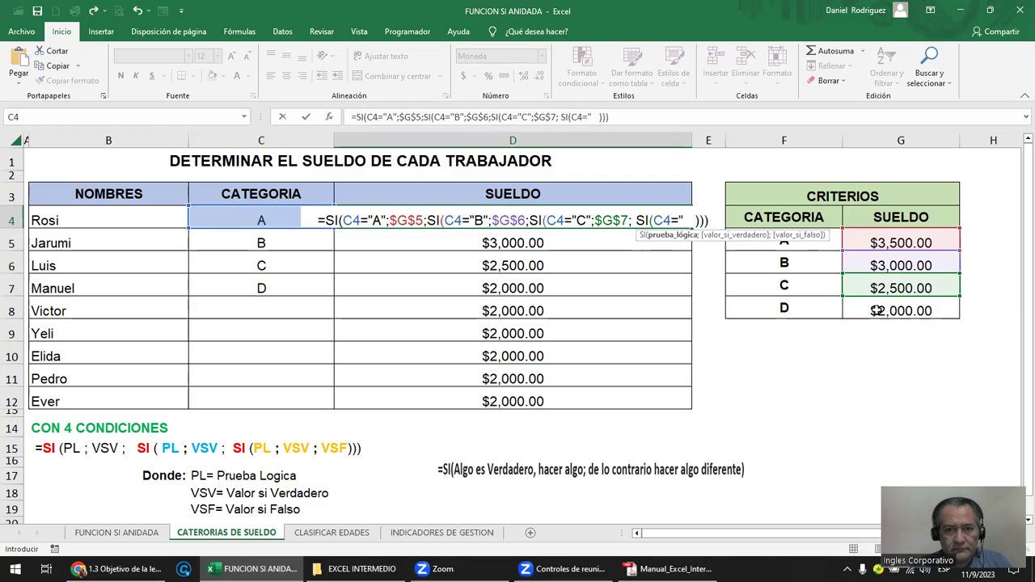
text(D)
text(")
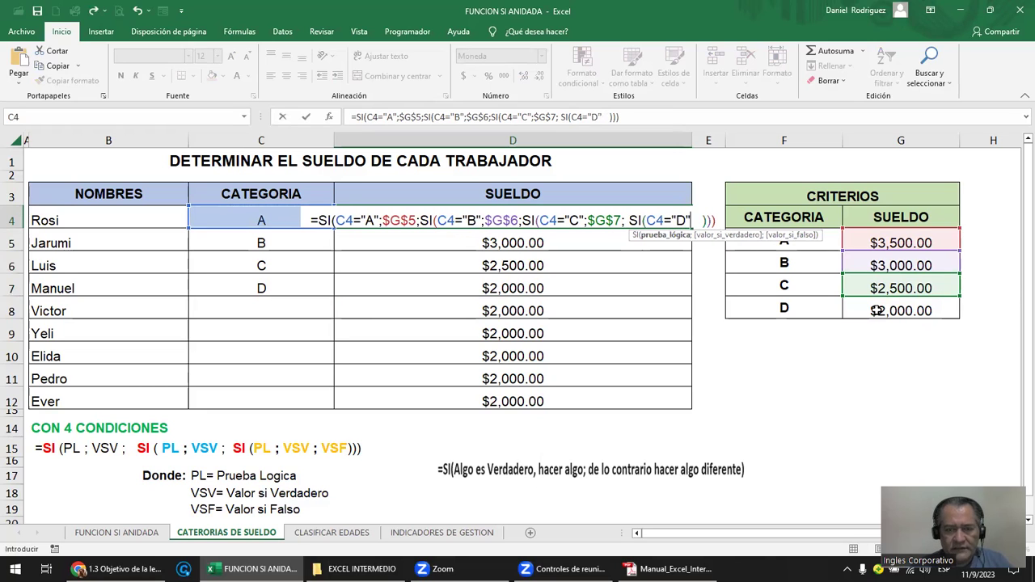
text(;)
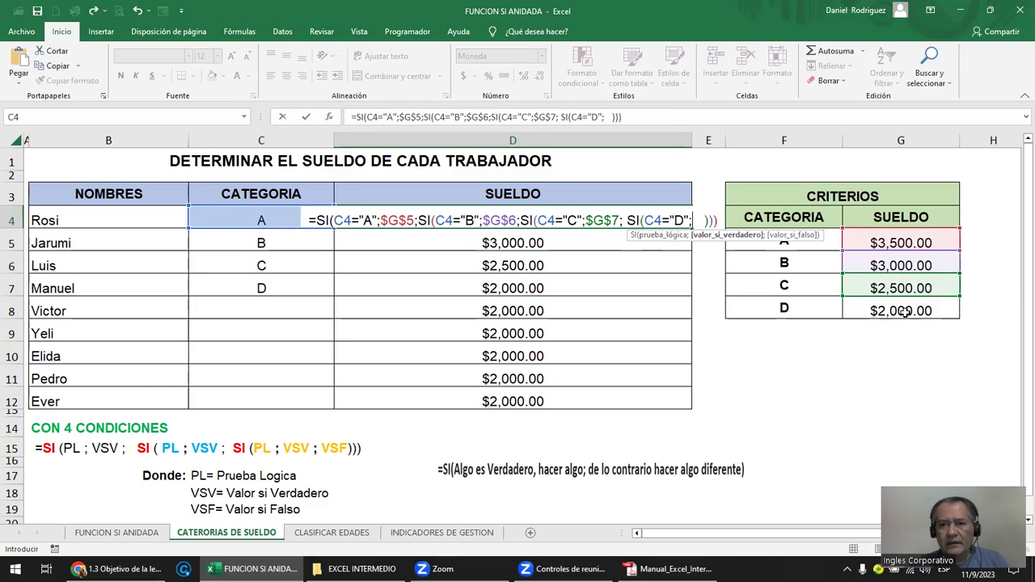
click(902, 311)
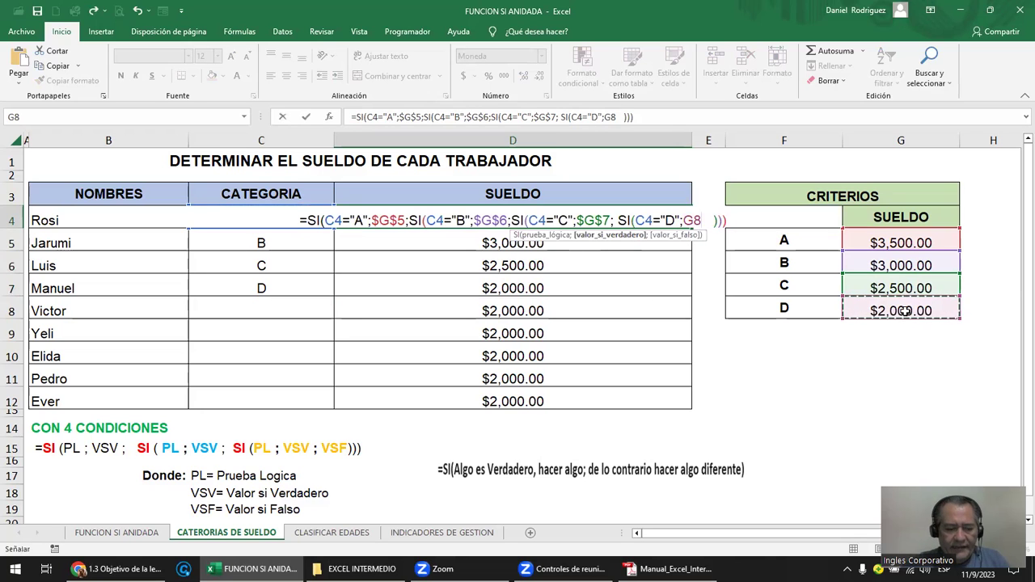
key(F4)
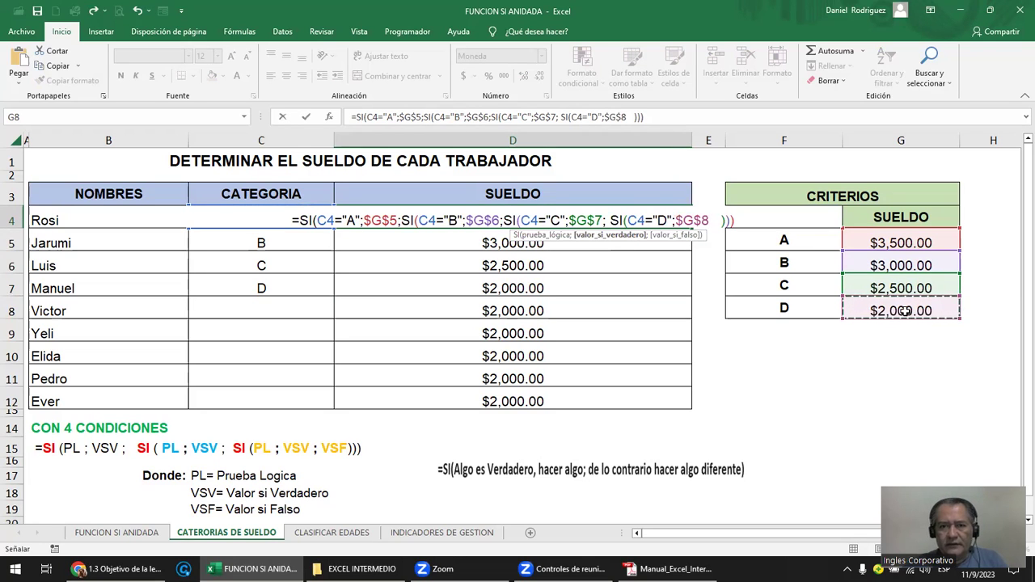
text(;)
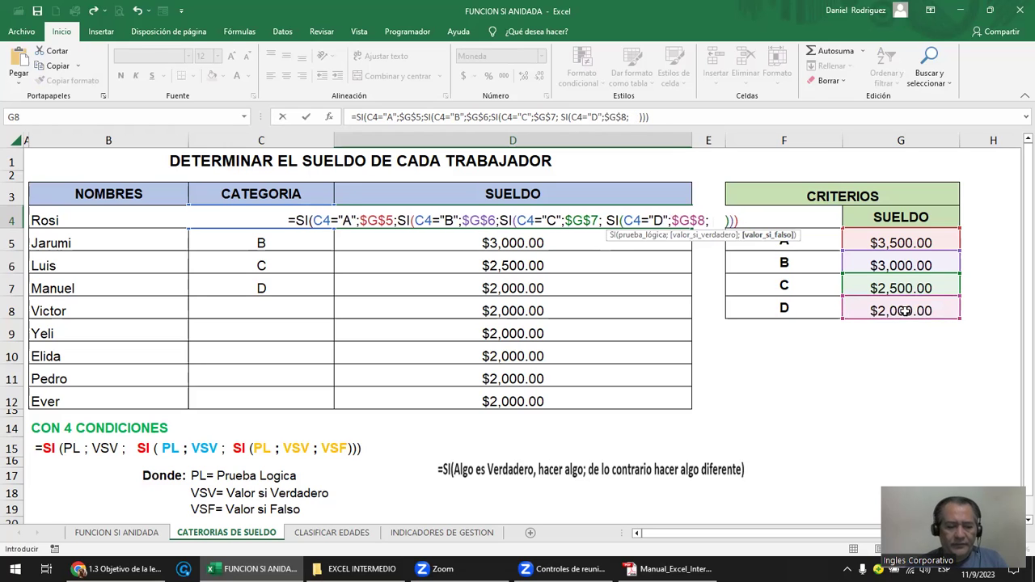
text( " ")
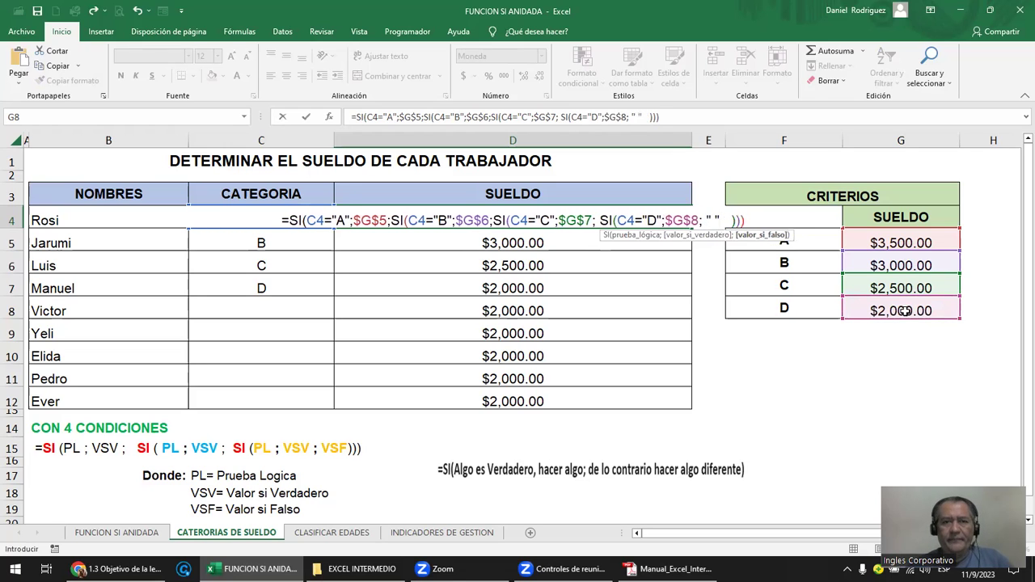
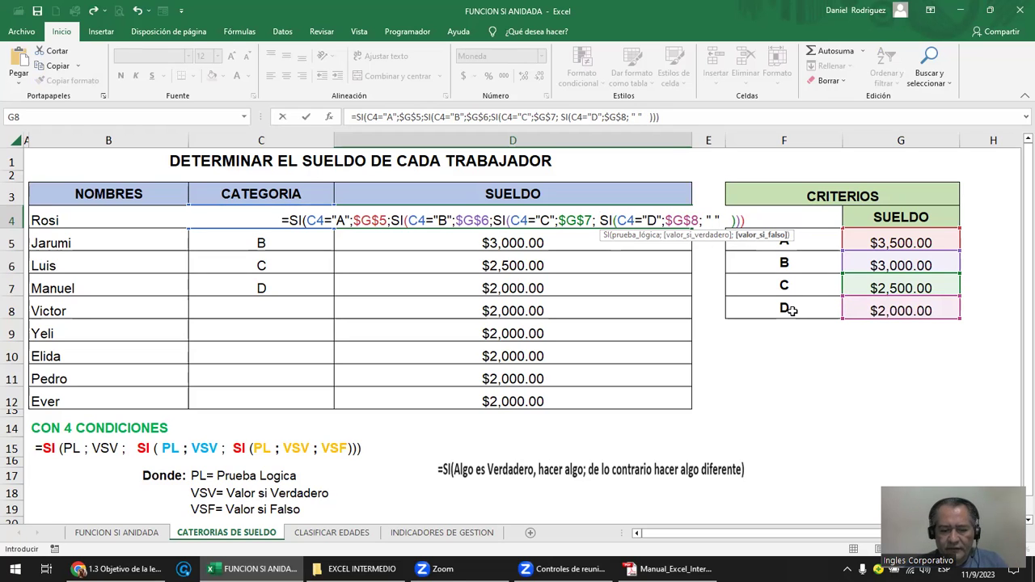
Close D4's nested SI salary formula and fill it down the SUELDO column to D12.
text())
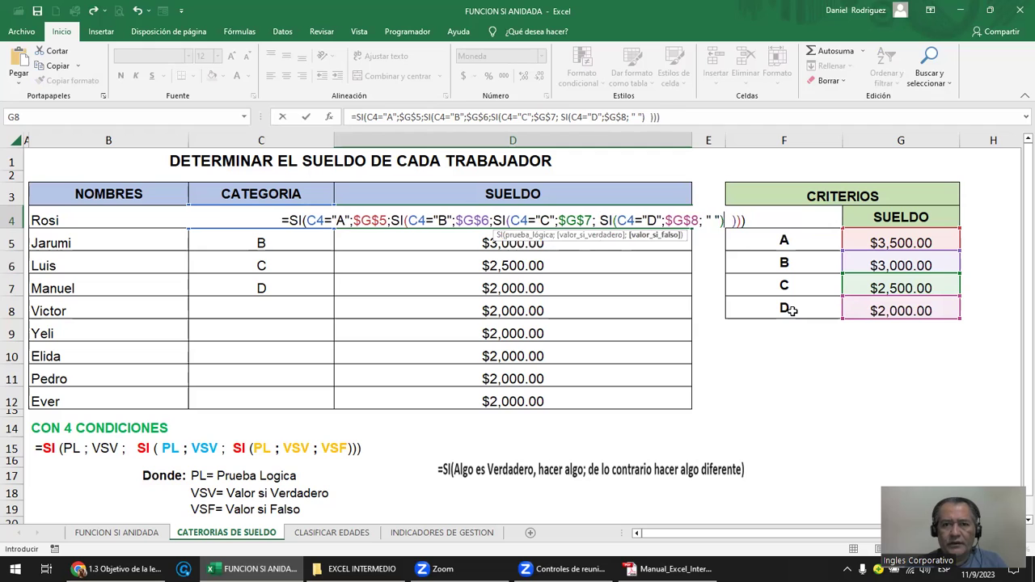
key(Return)
key(Up)
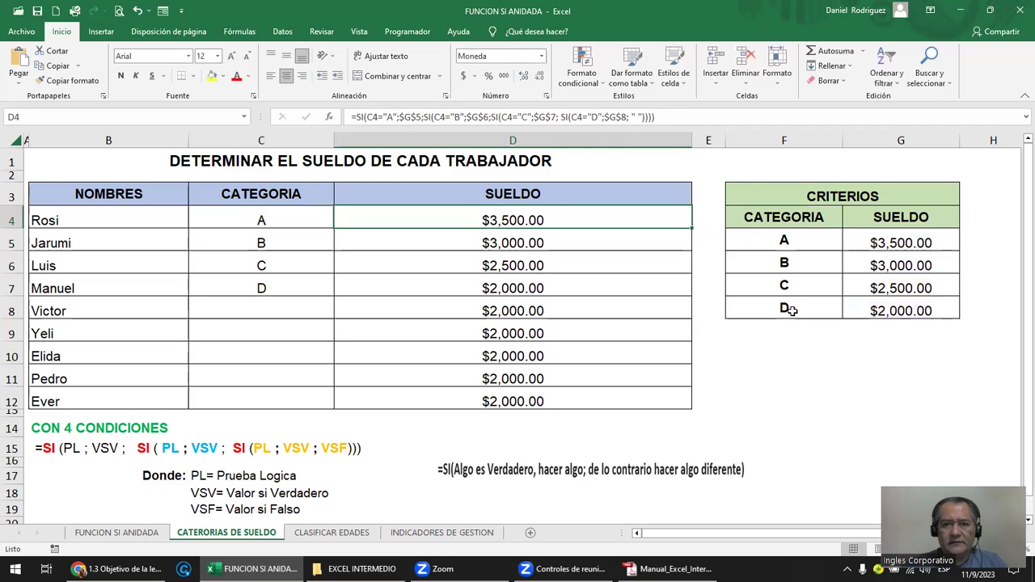
double_click(691, 229)
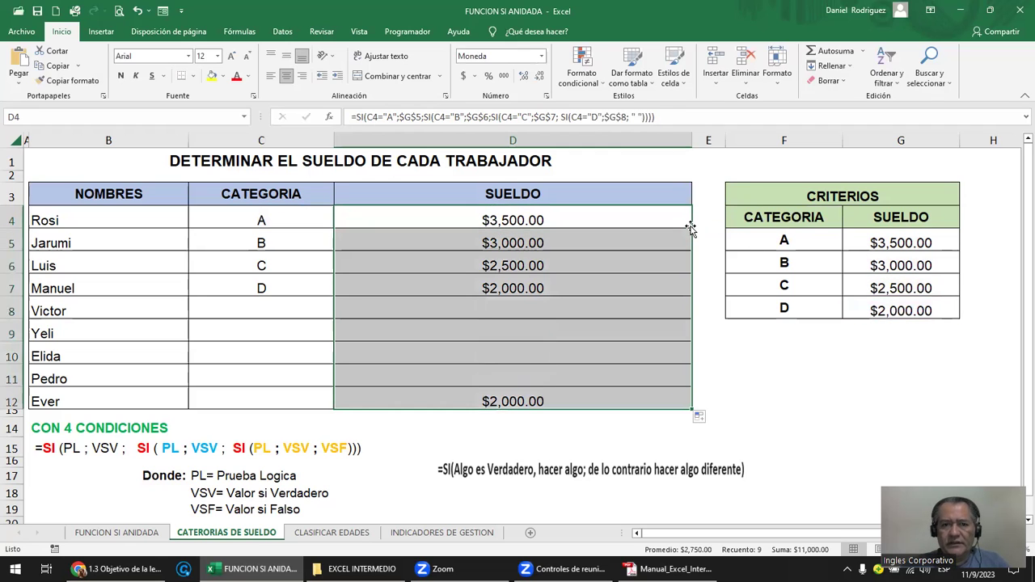
Enter test categories XX, XX and 11 in C8:C10 to check the salary results.
drag(488, 312, 506, 400)
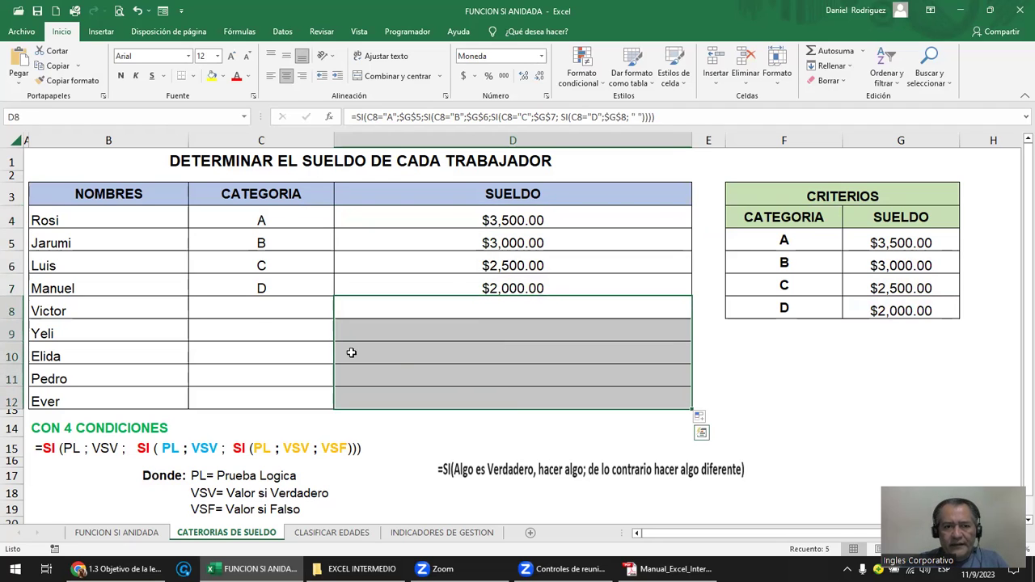
click(271, 308)
text(XX)
key(Return)
text(XX)
key(Return)
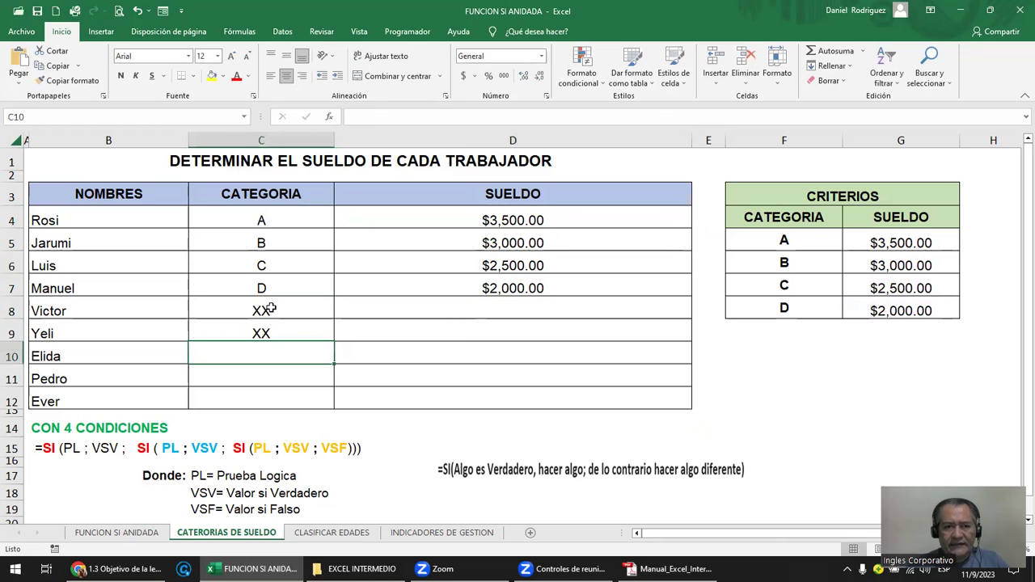
text(11)
key(Return)
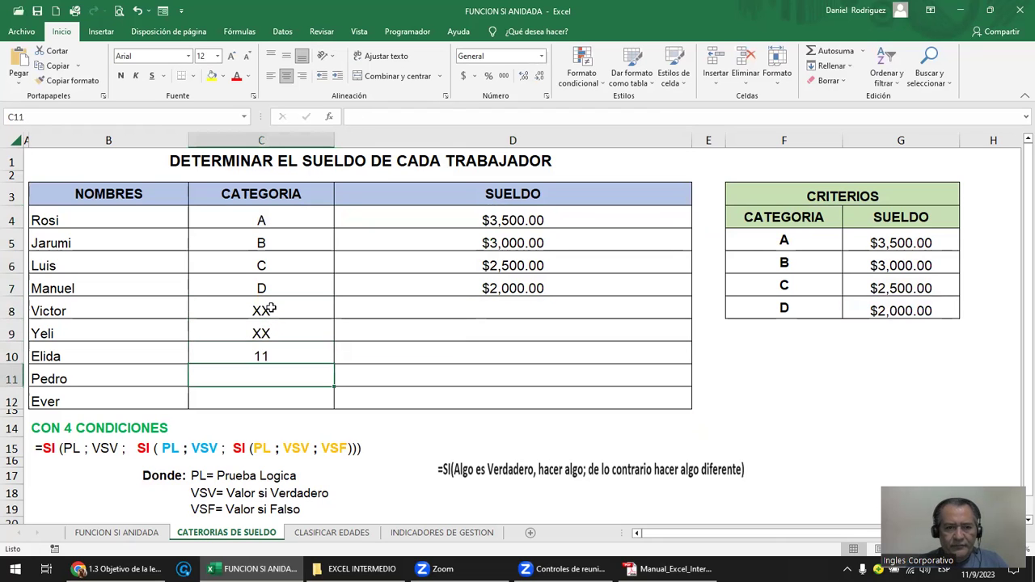
Delete the test entries from C8:C10 and open D7's salary formula.
key(Up)
key(Up)
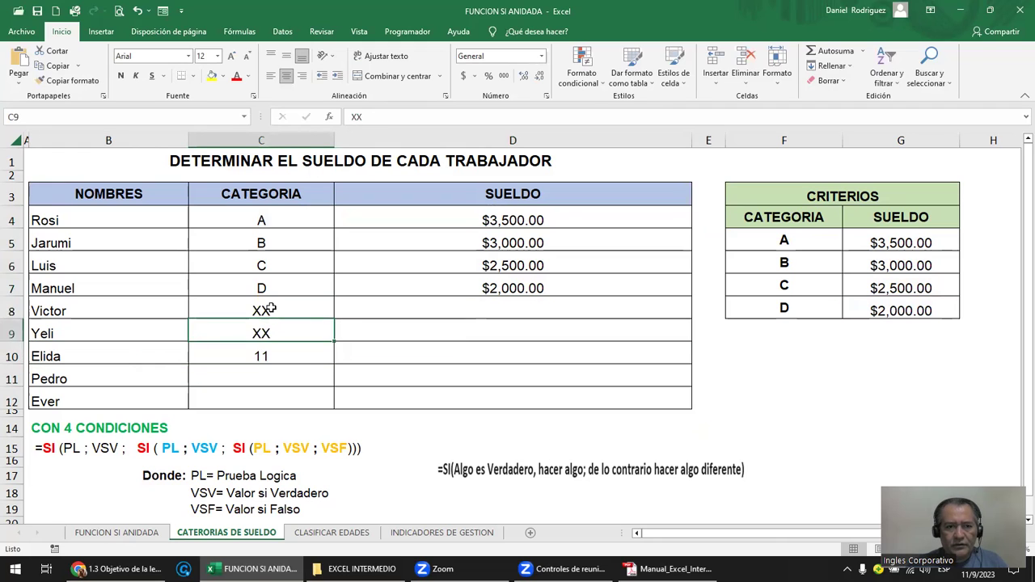
click(269, 308)
key(shift+Down)
key(shift+Down)
key(Delete)
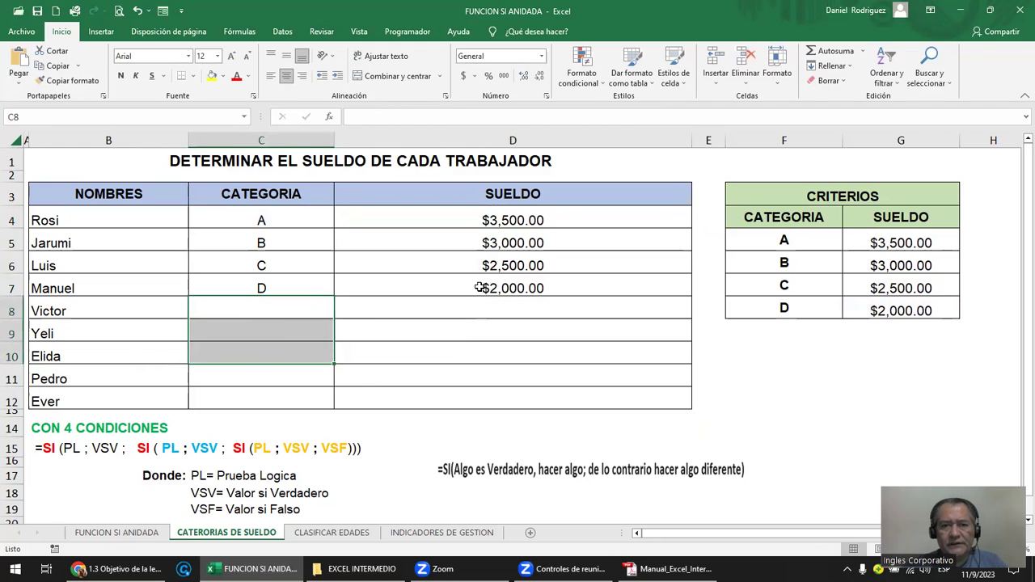
double_click(480, 288)
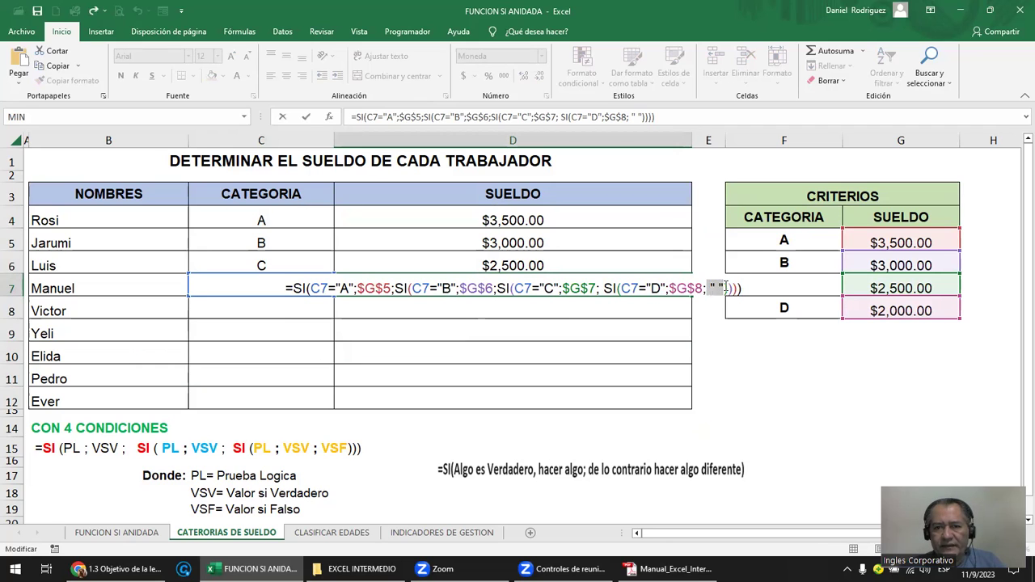
Review D7's final fallback argument, then select criteria categories A–D and cells C4:C12.
click(725, 288)
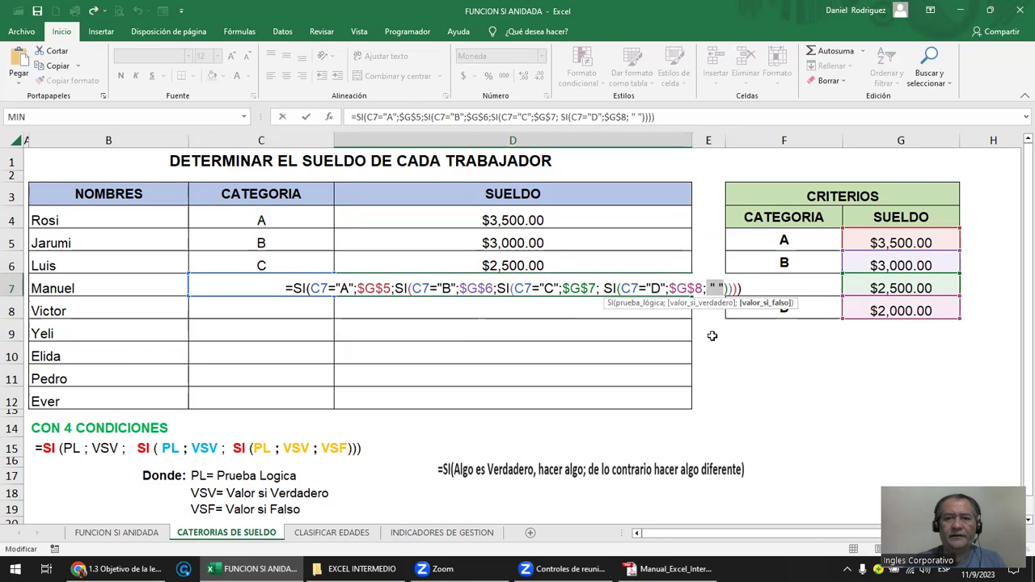
key(ctrl+Return)
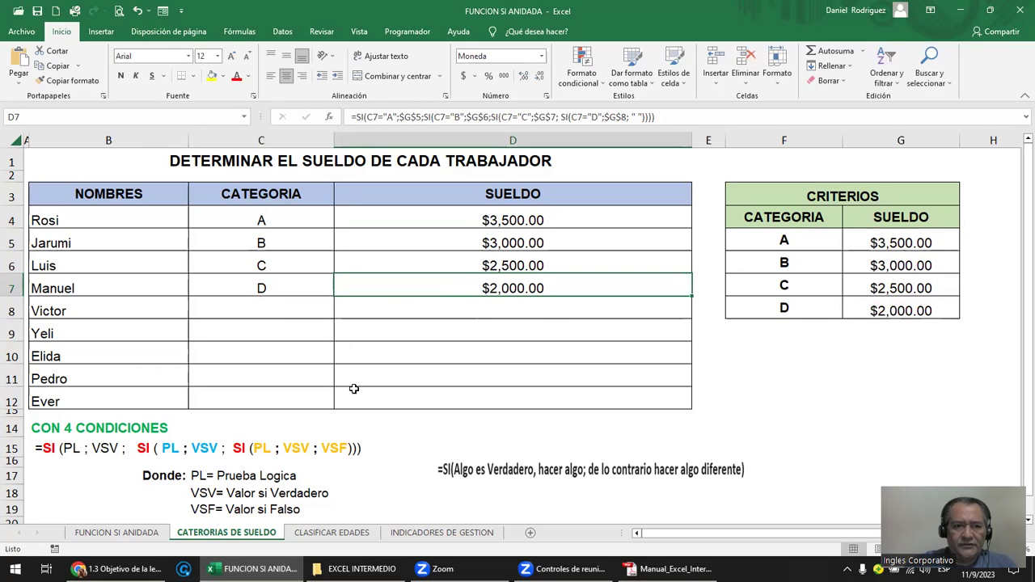
click(781, 242)
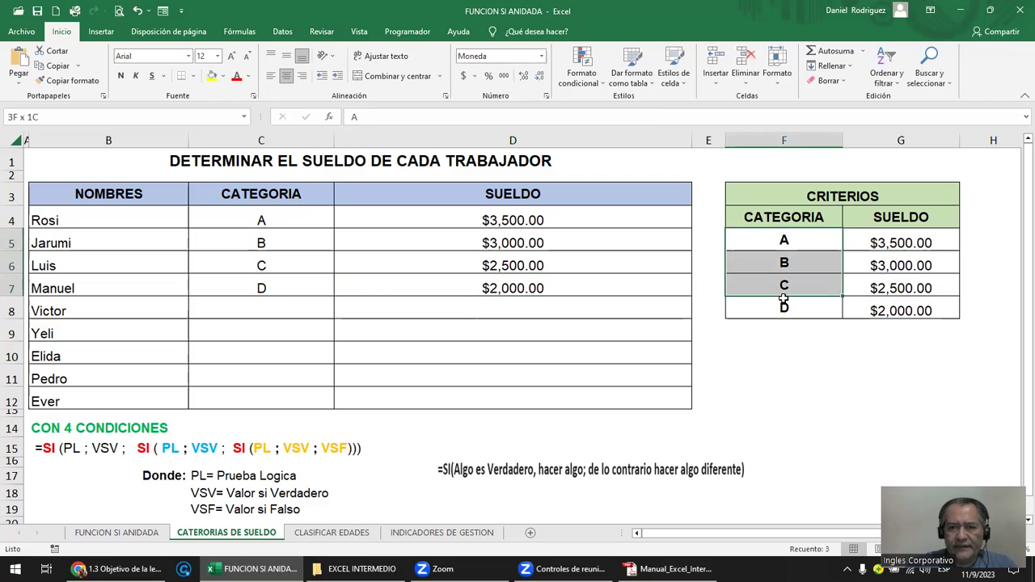
drag(781, 242, 784, 305)
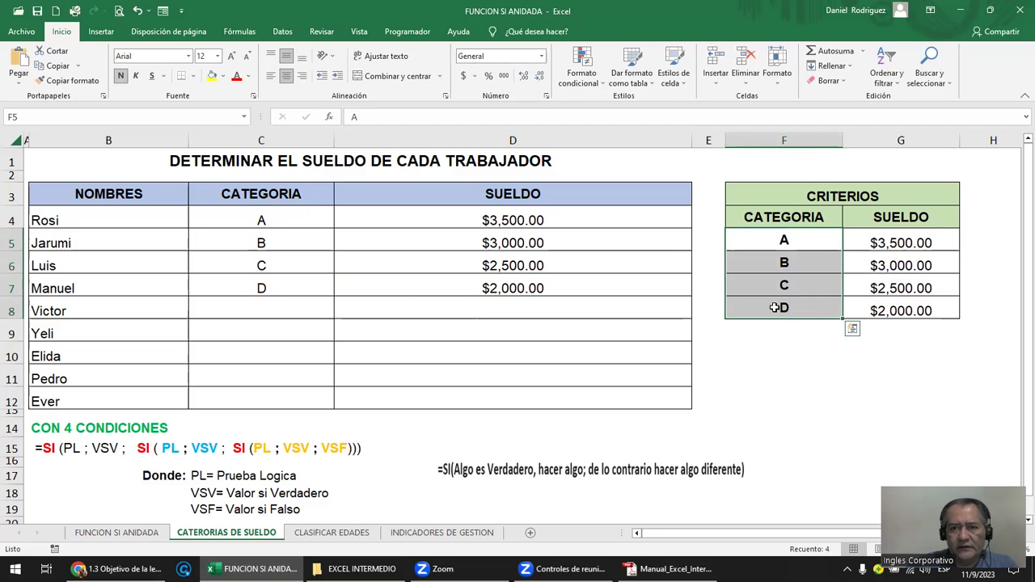
drag(279, 219, 278, 394)
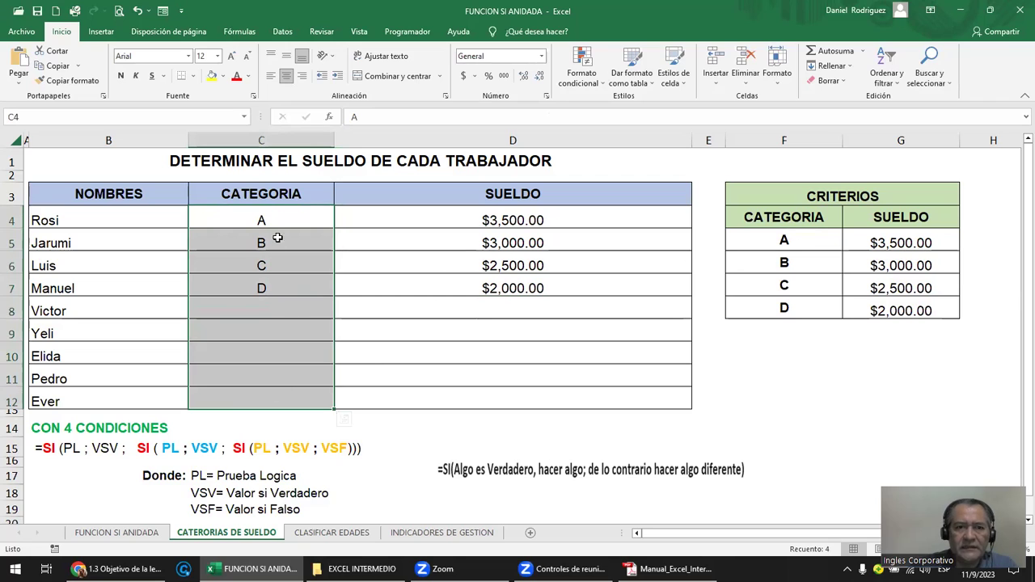
click(279, 218)
drag(279, 239, 285, 392)
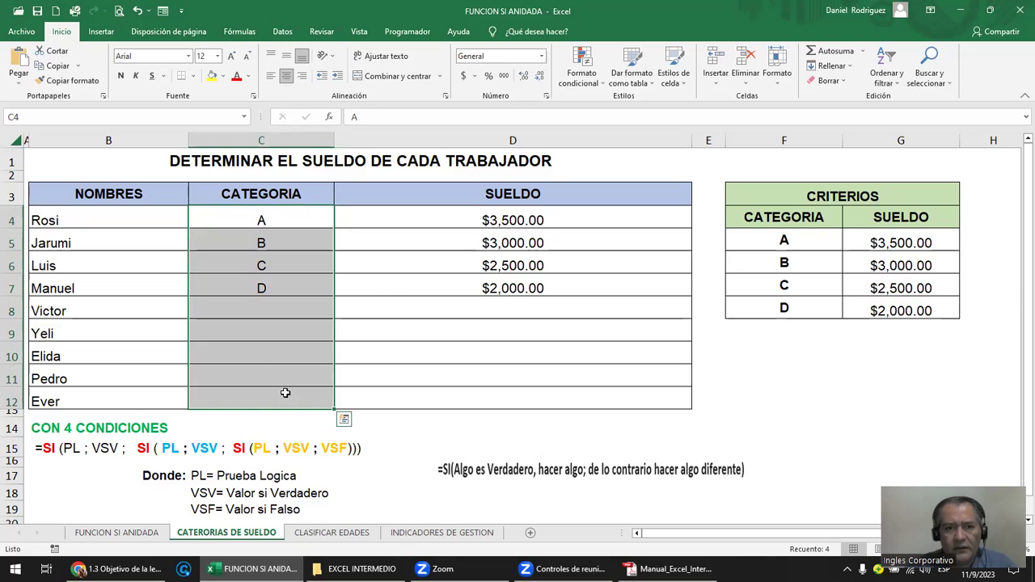
Re-examine D7's last nested SI condition against criteria F5:F8 and category D's salary.
double_click(598, 288)
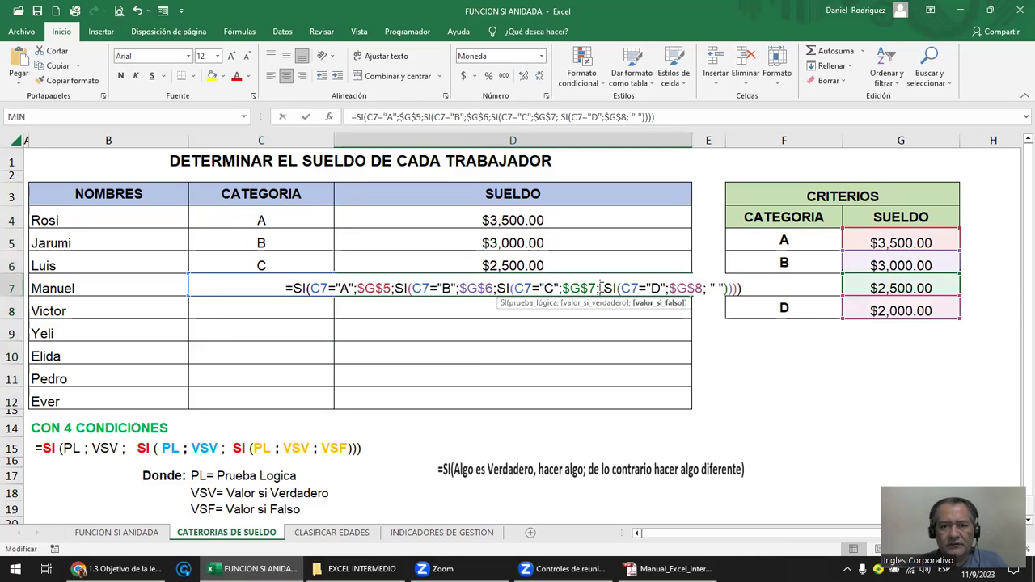
drag(604, 289, 725, 290)
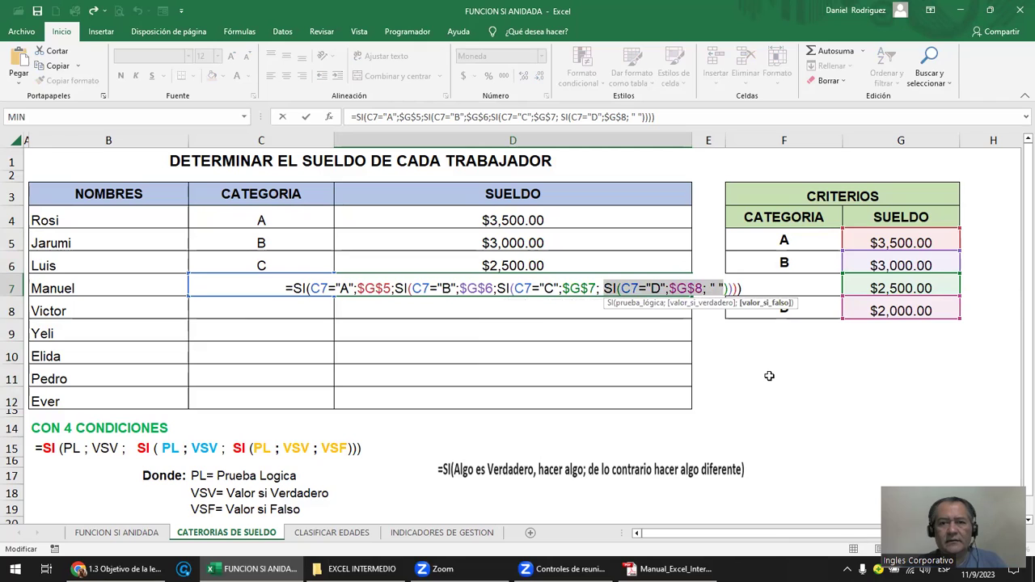
key(ctrl+Return)
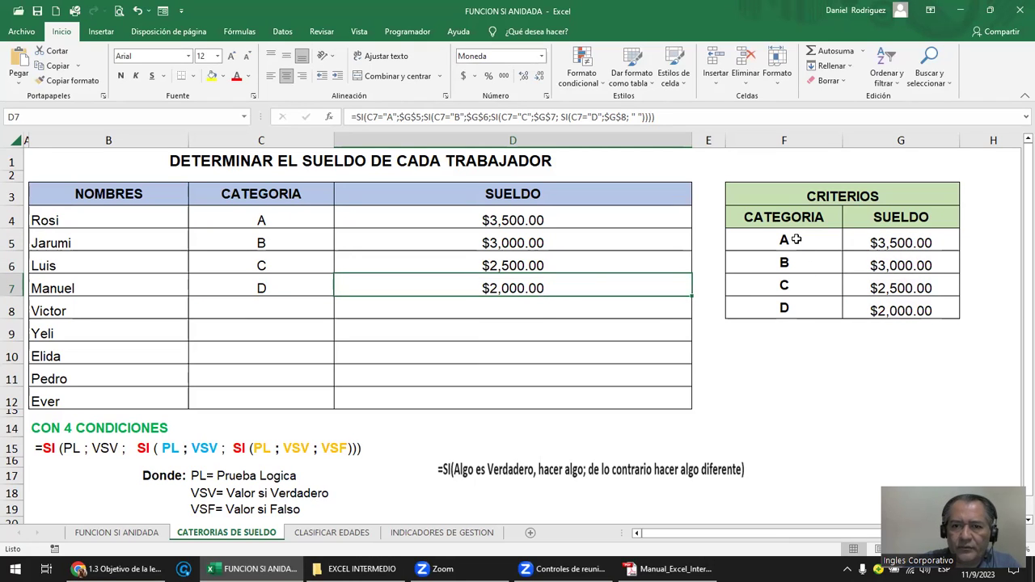
drag(797, 239, 799, 301)
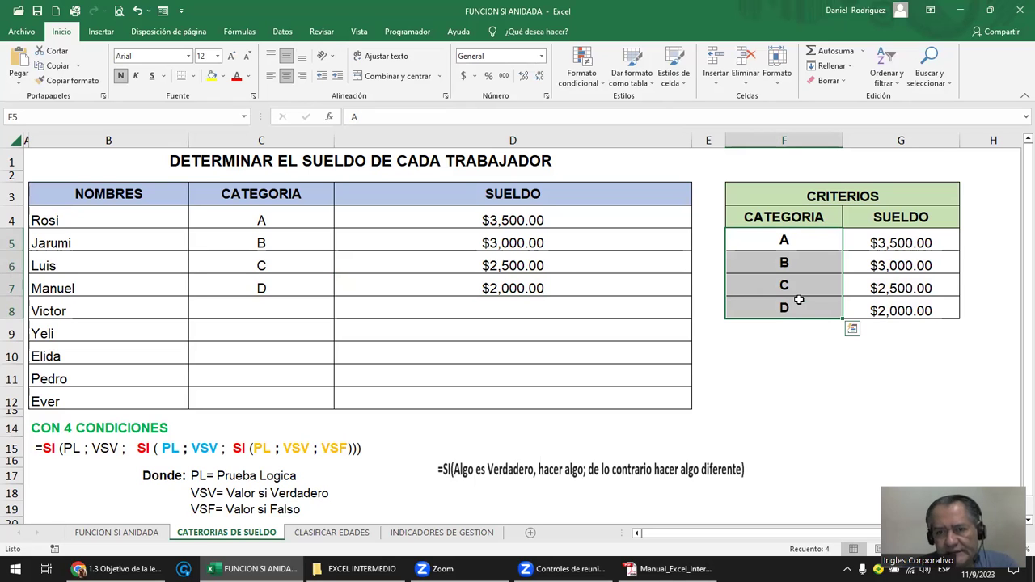
drag(785, 307, 878, 308)
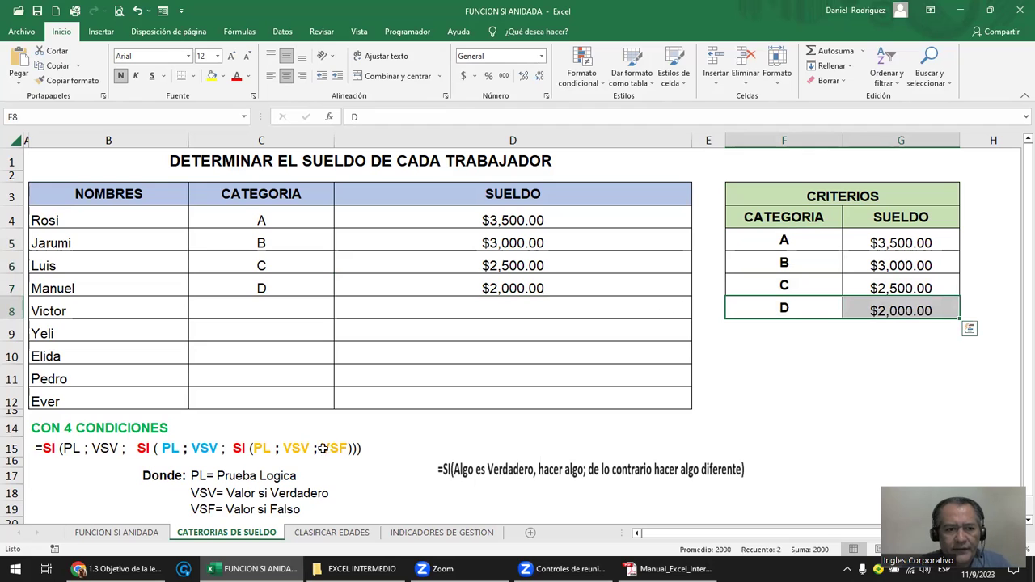
Copy Victor's salary formula from D8 into cell F14 below the criteria table.
click(118, 532)
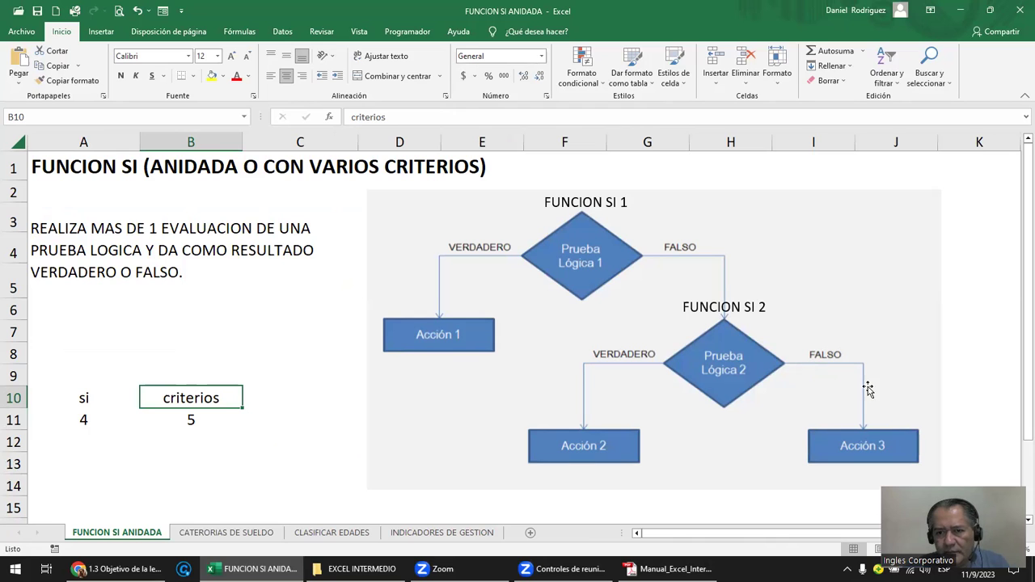
click(262, 533)
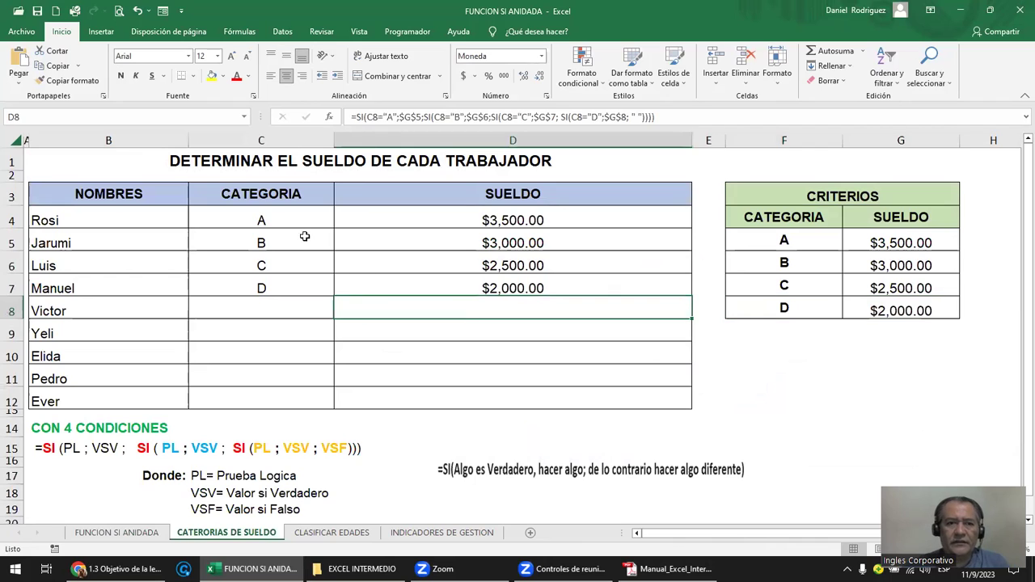
drag(284, 214, 286, 291)
click(416, 305)
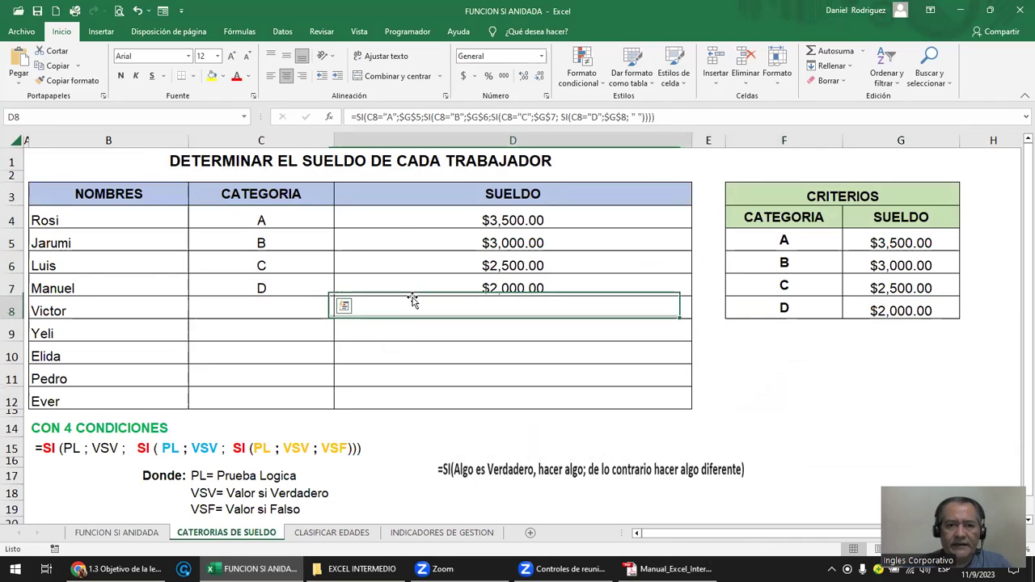
key(ctrl+c)
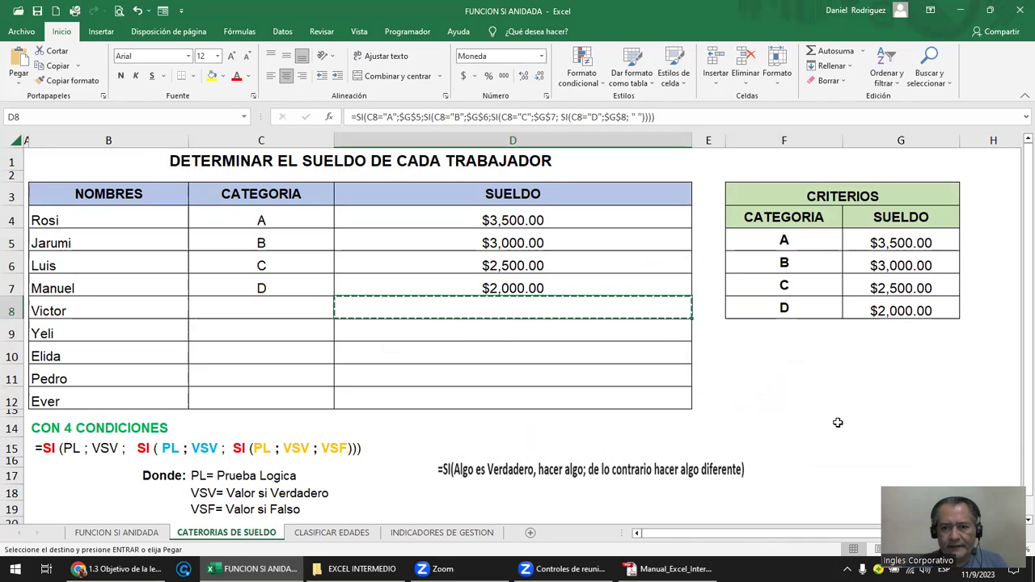
click(838, 422)
key(Return)
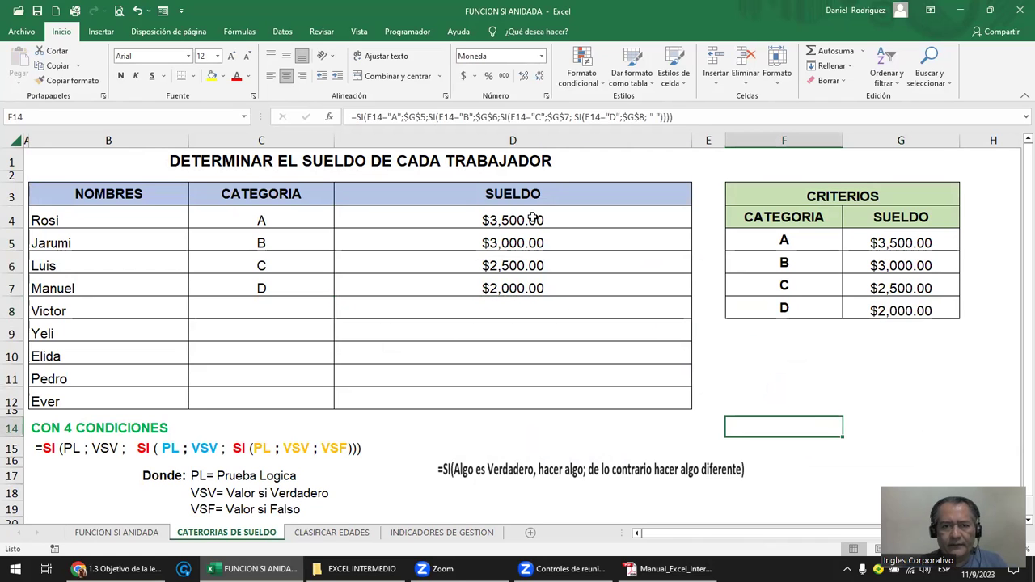
Rewrite D4's formula without the category D condition, using absolute $G$8 as the fallback.
double_click(530, 218)
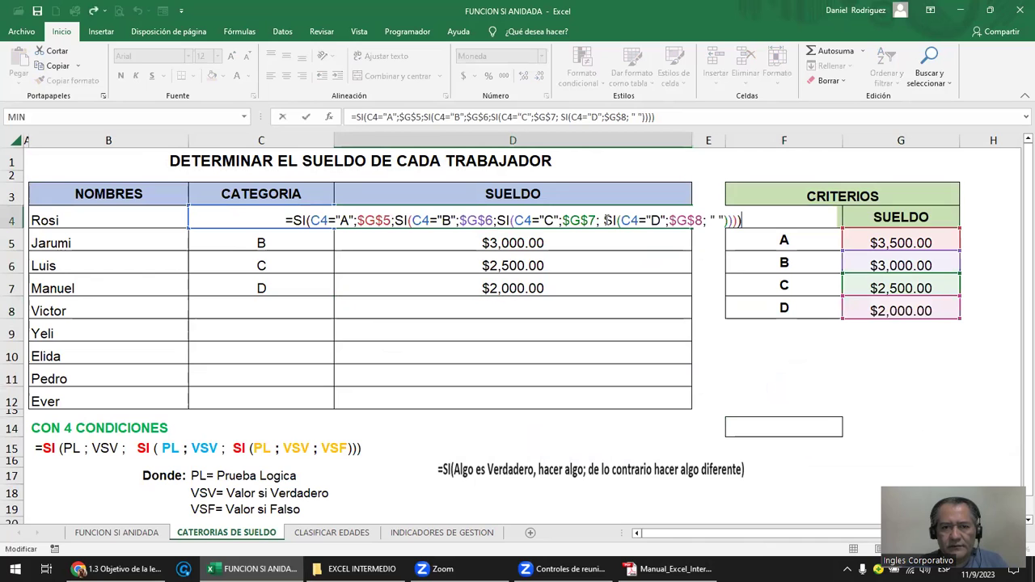
click(605, 220)
key(Delete)
key(Delete)
key(Delete)
key(Delete)
key(Delete)
key(Delete)
key(Delete)
key(Delete)
key(Delete)
key(Delete)
key(Delete)
key(Delete)
key(Delete)
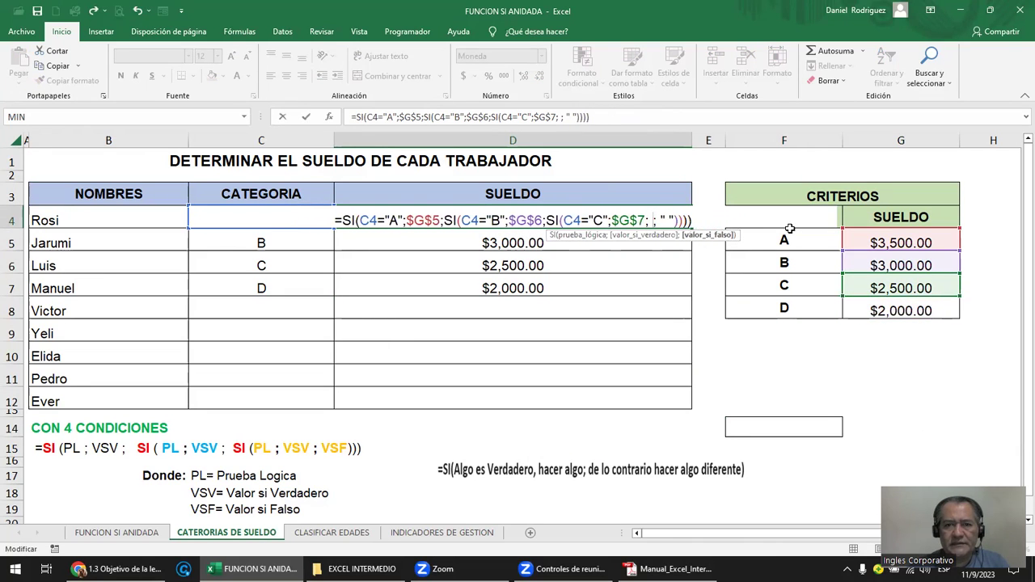
key(Delete)
key(Left)
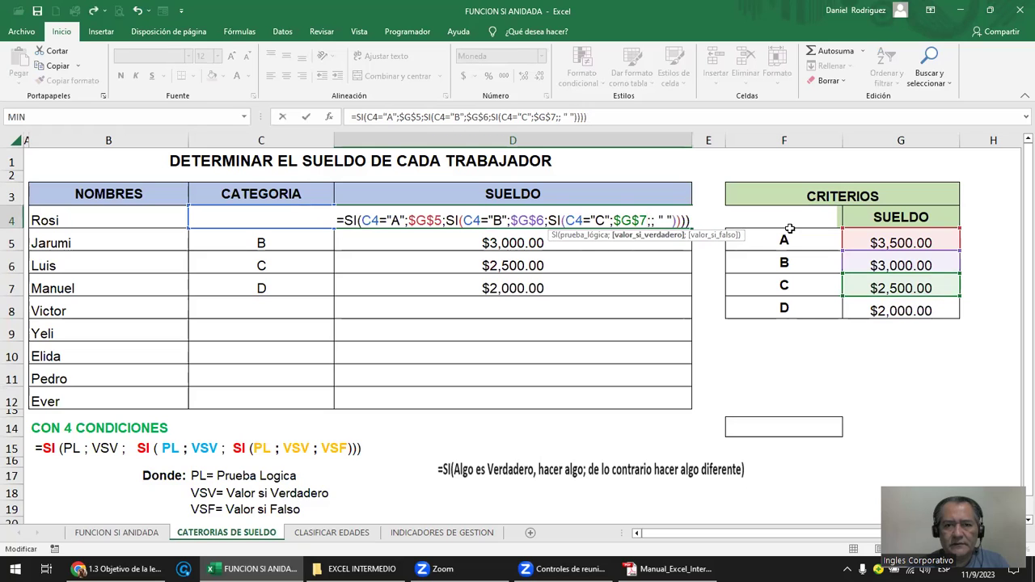
key(Delete)
key(Delete)
key(Delete)
key(Delete)
key(Delete)
key(Delete)
key(Delete)
text(;)
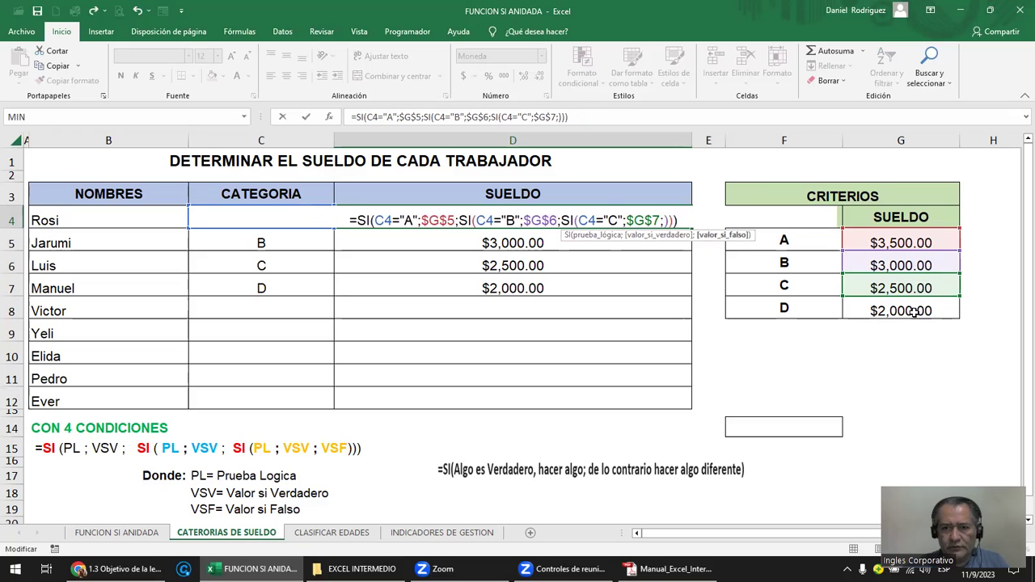
click(915, 312)
key(F4)
key(Return)
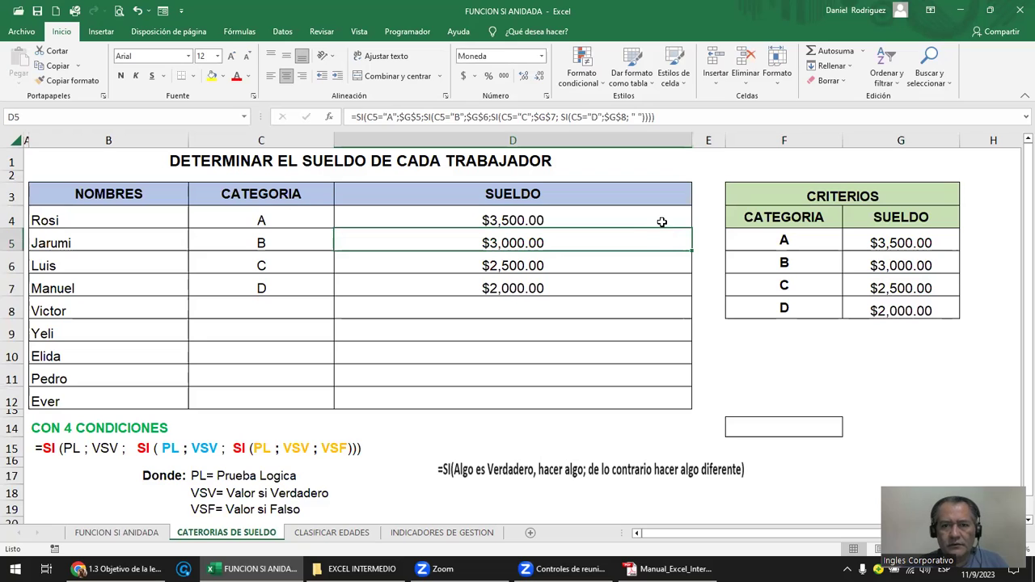
Fill the three-condition formula down to D12 and review categories and salaries in C4:D12.
click(664, 225)
double_click(692, 231)
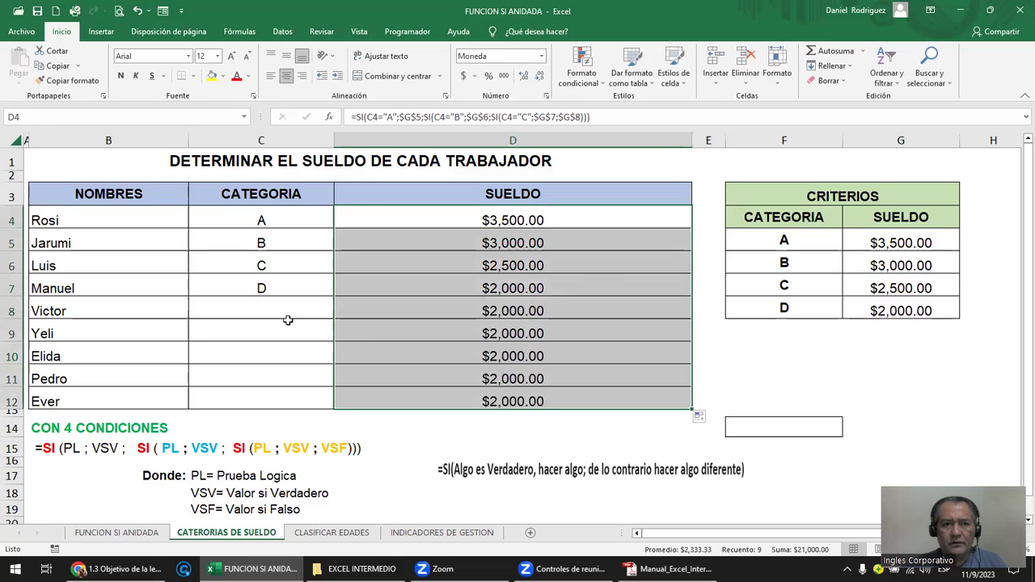
drag(270, 219, 268, 277)
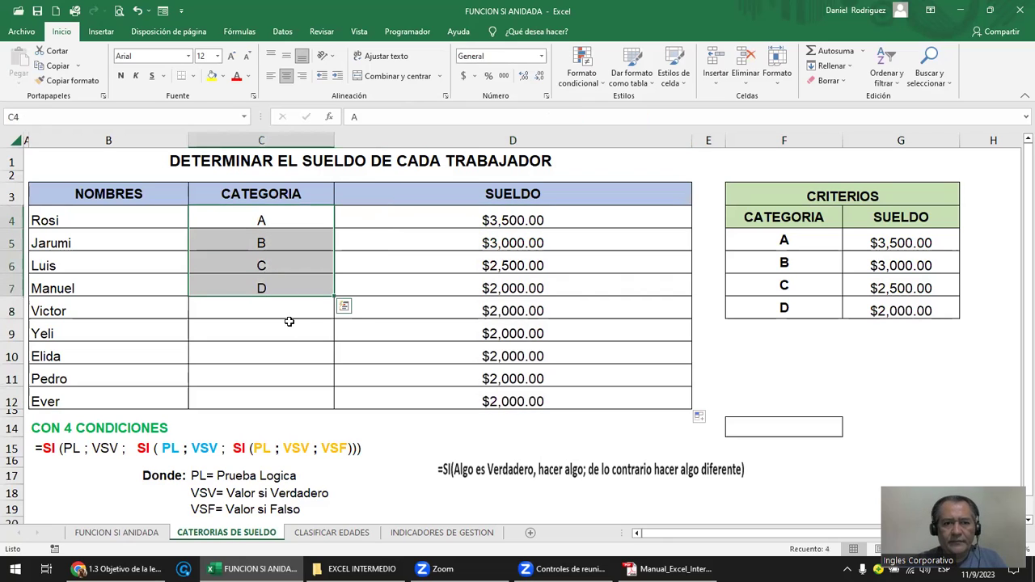
drag(286, 318, 282, 396)
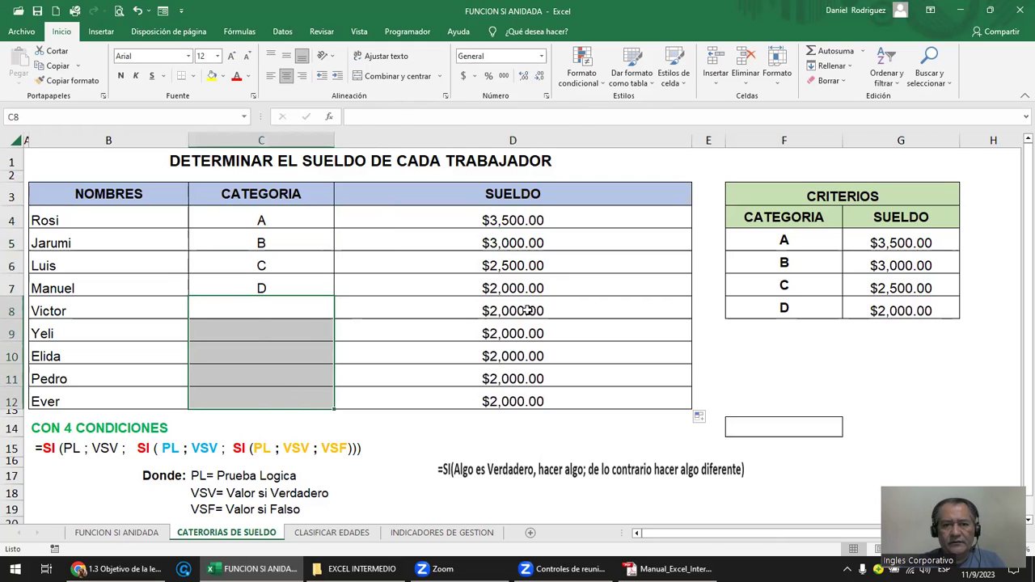
drag(526, 310, 526, 398)
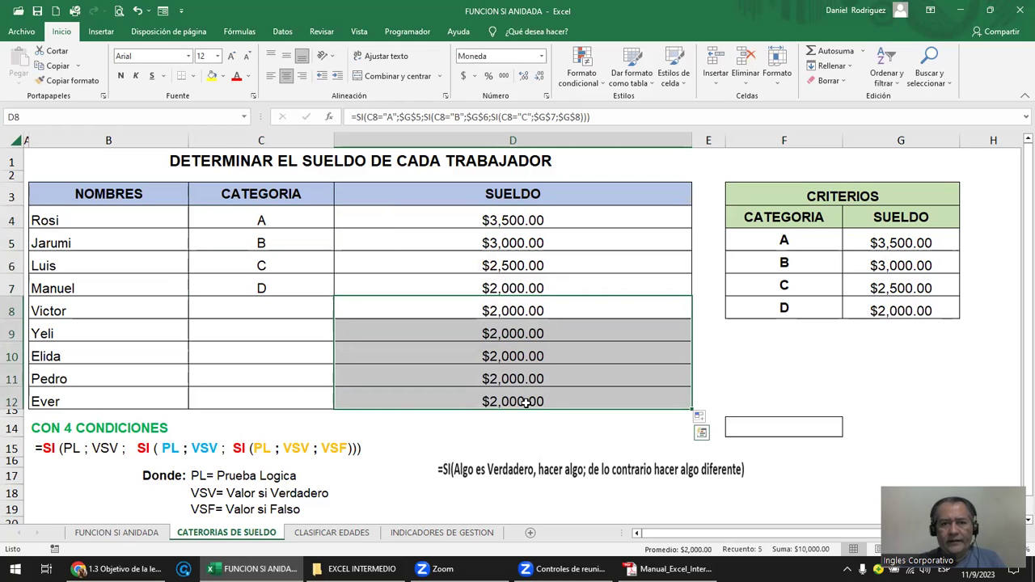
drag(289, 217, 285, 400)
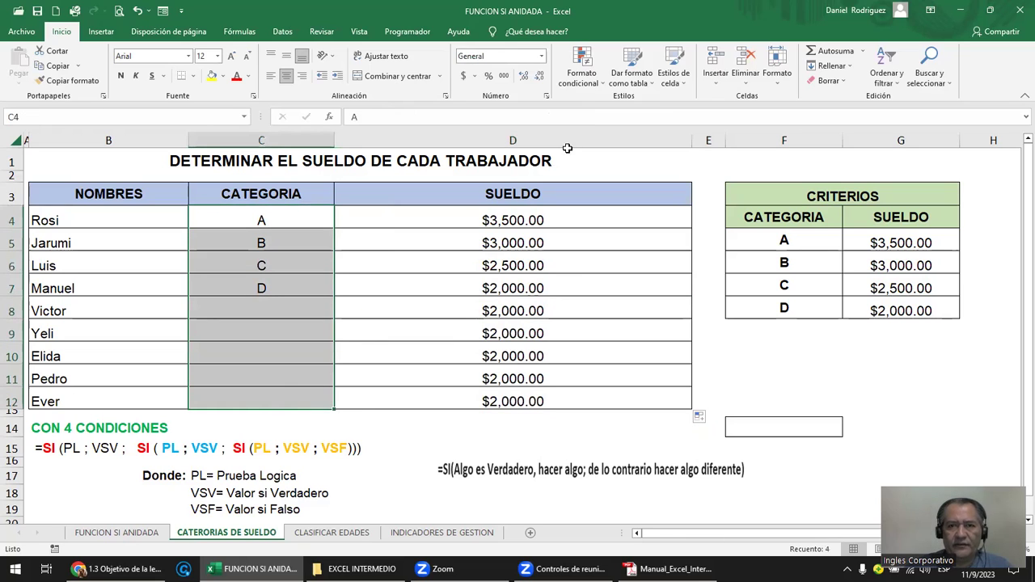
Add List data validation to C4:C12 with source =$F$5:$F$8.
click(283, 30)
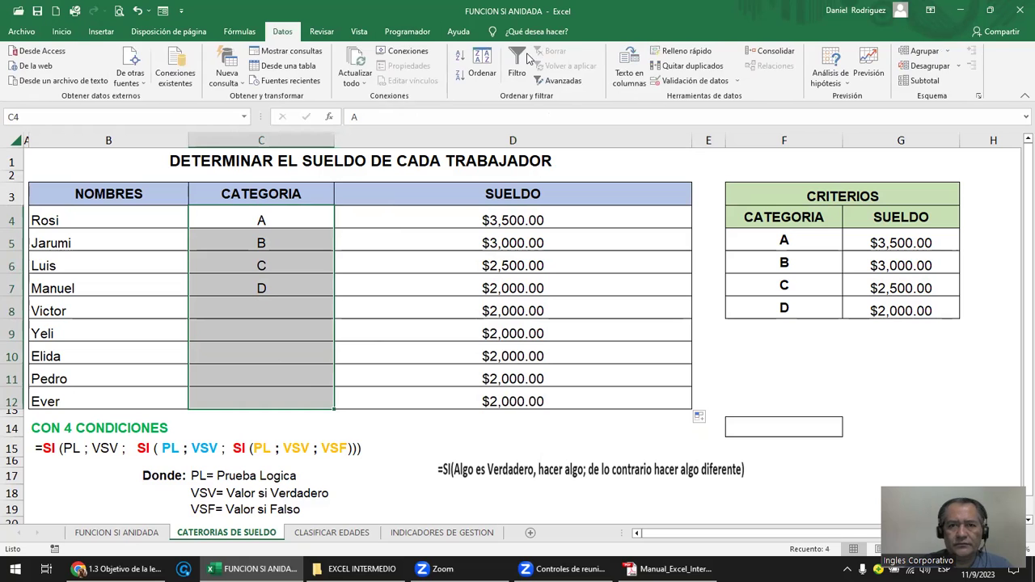
click(736, 81)
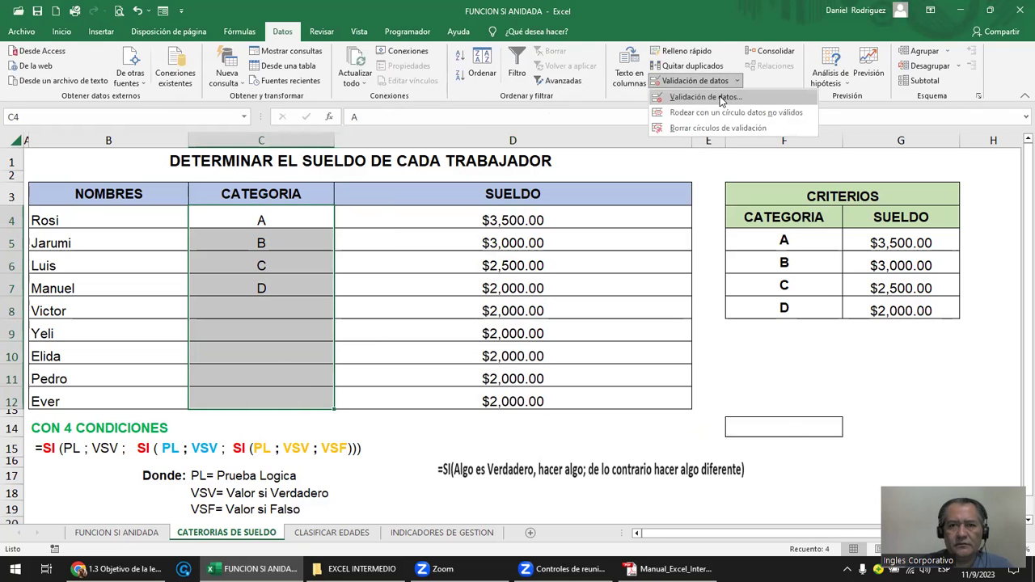
click(705, 97)
click(610, 344)
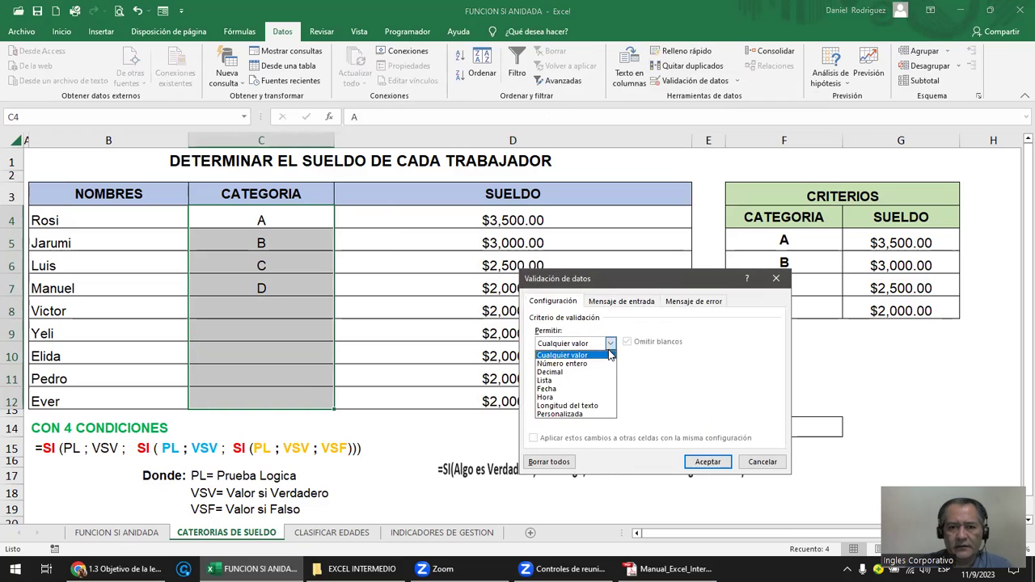
click(566, 380)
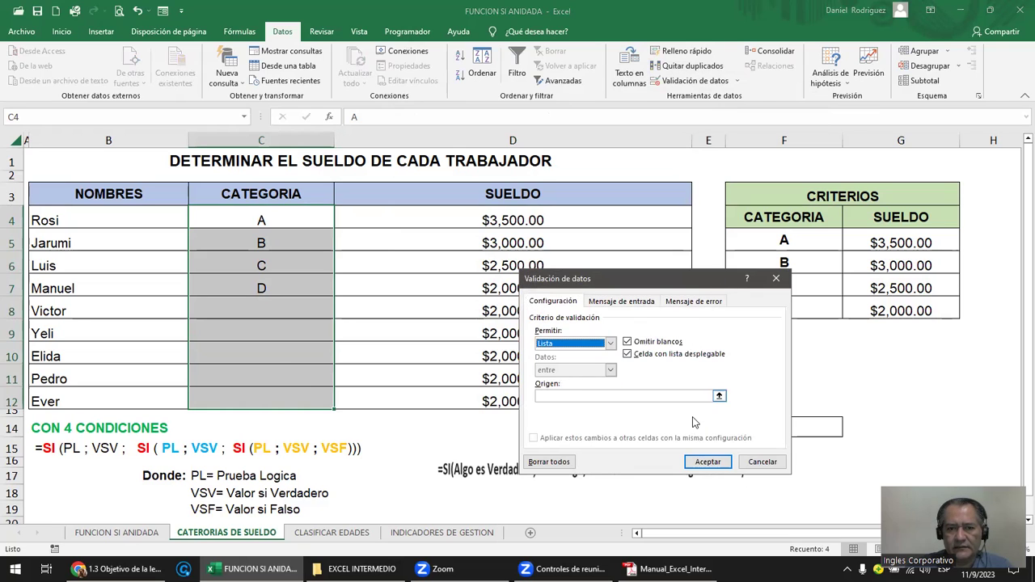
click(687, 396)
drag(692, 282, 623, 262)
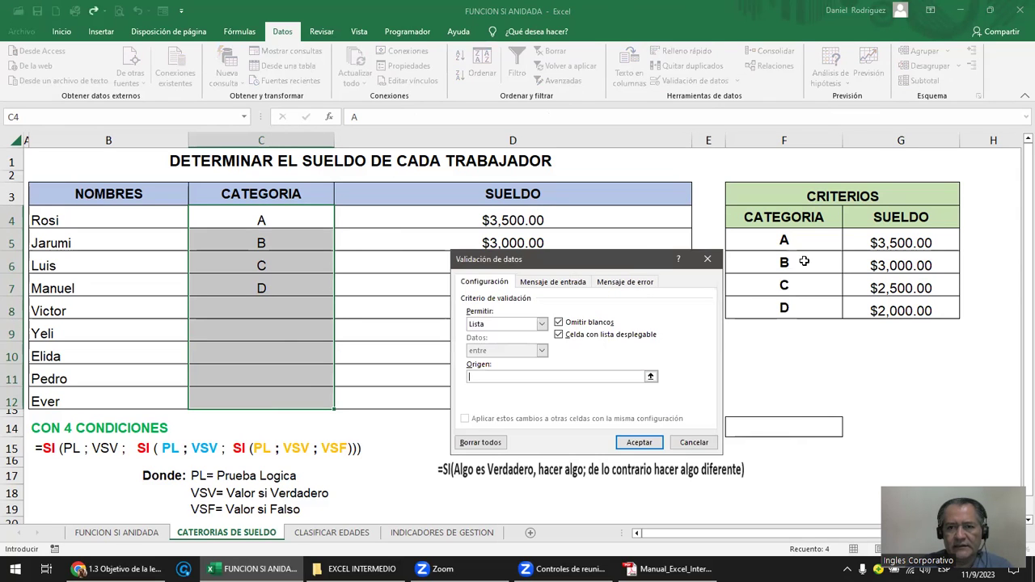
drag(789, 241, 781, 307)
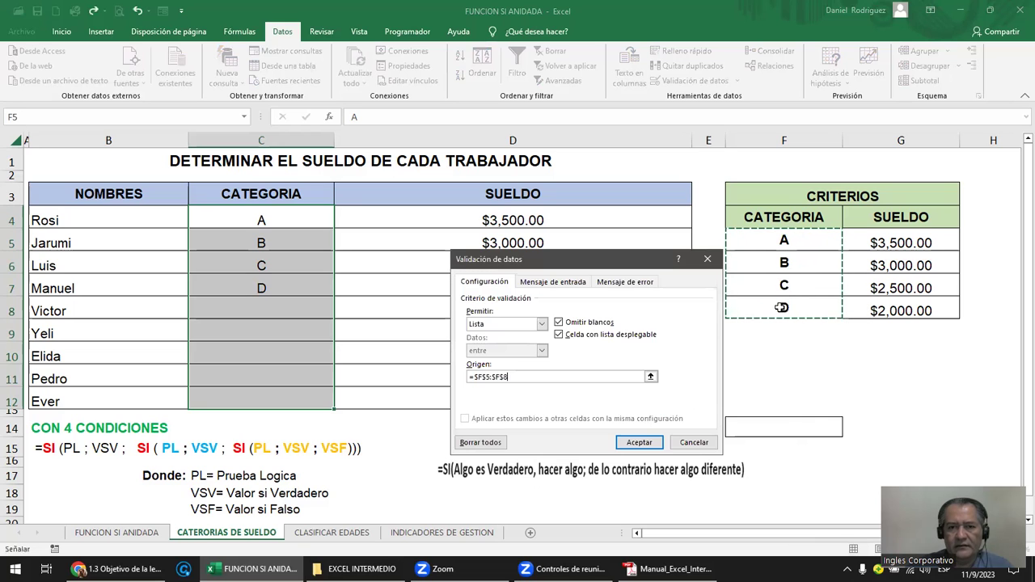
key(Return)
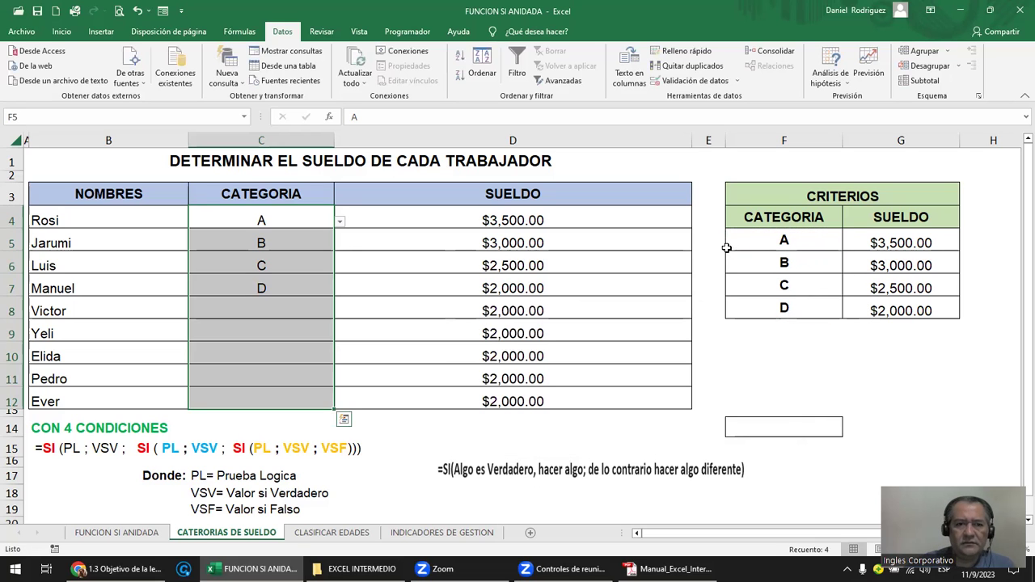
Choose category B for C8 from the dropdown list.
click(275, 316)
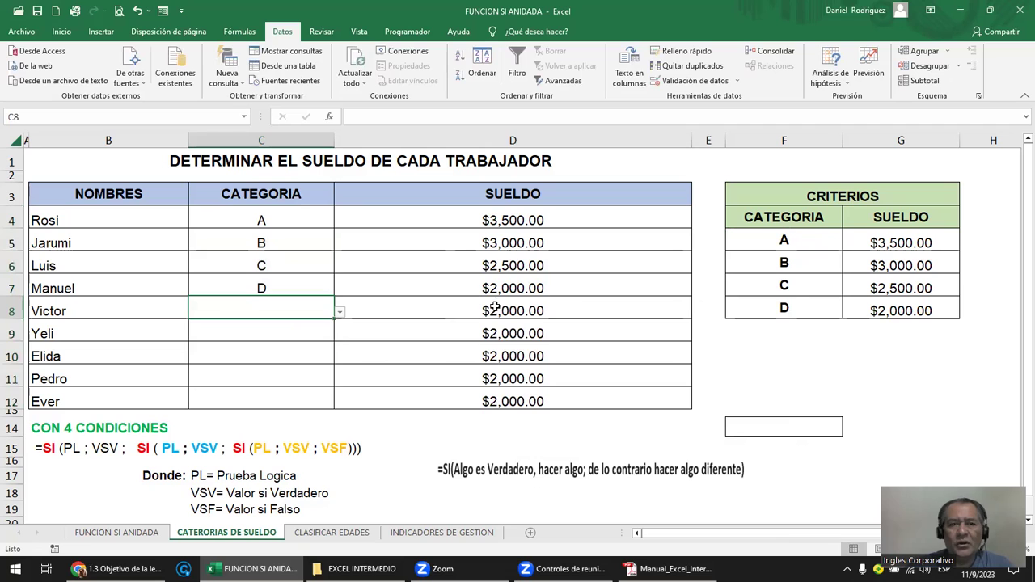
drag(503, 304, 508, 395)
click(324, 309)
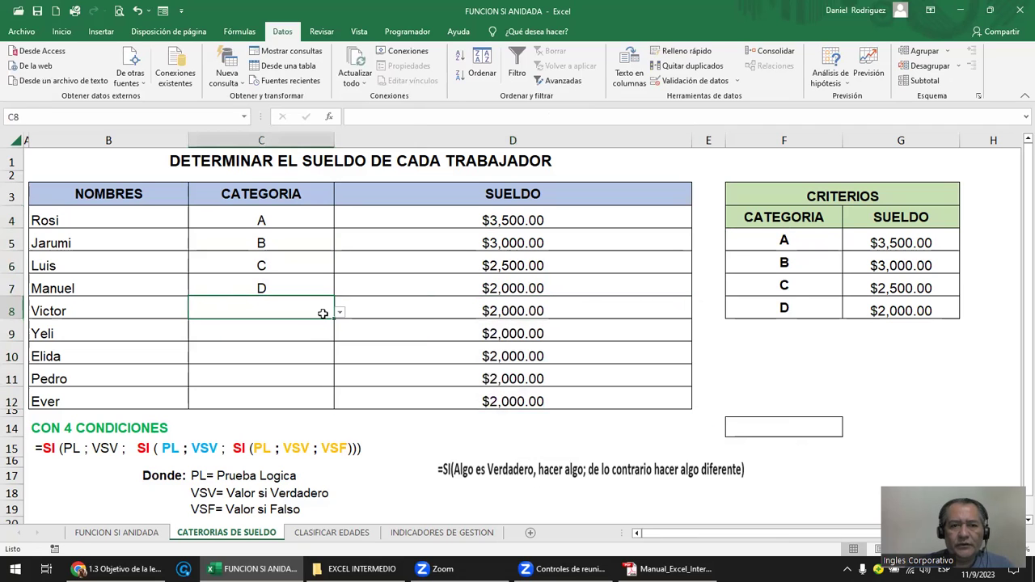
click(339, 313)
click(301, 337)
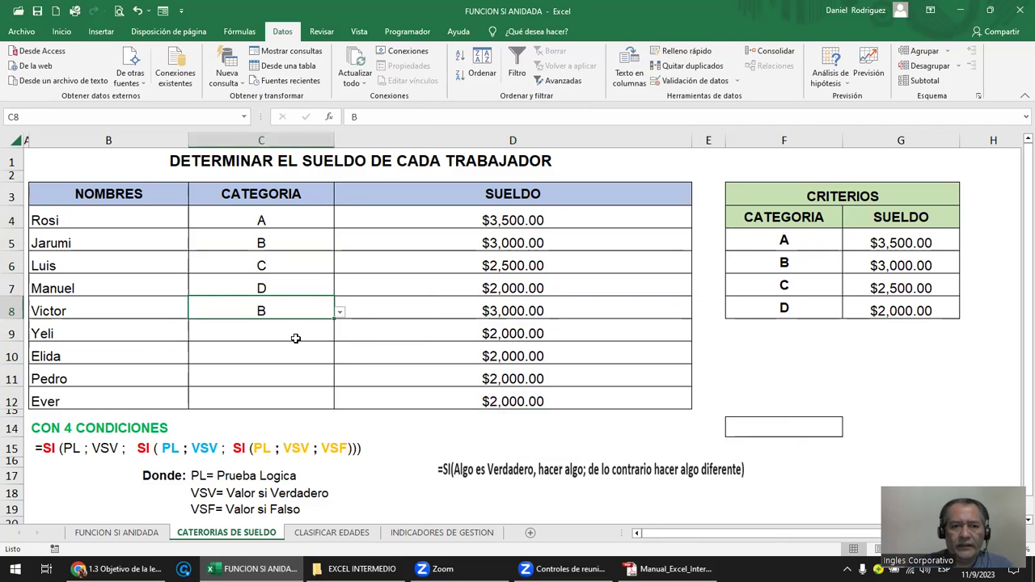
click(311, 343)
Copy categories A, B and C from C4:C6 into C9:C11.
drag(261, 222, 270, 273)
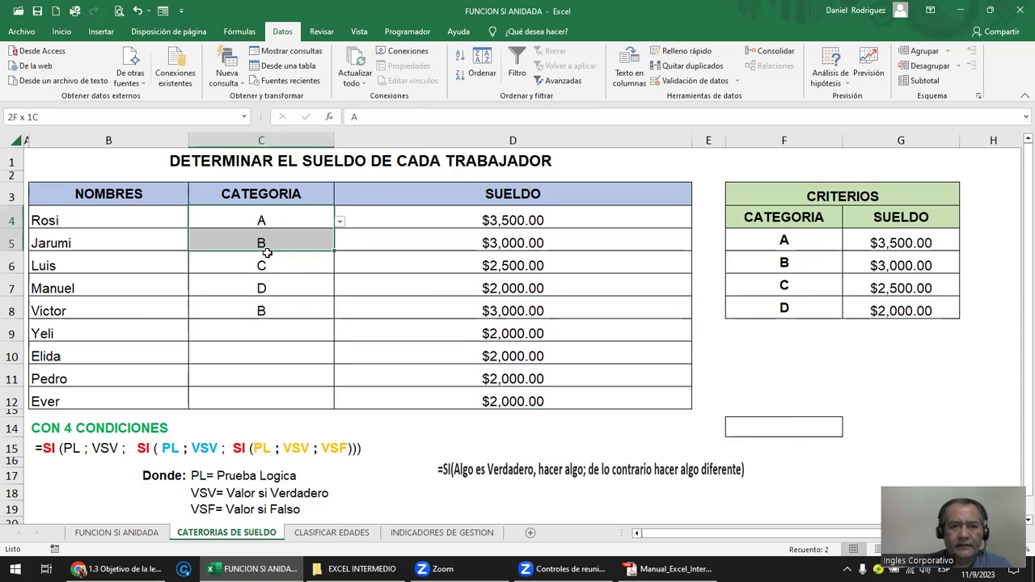
key(Down)
key(Down)
key(Down)
key(shift+Down)
key(shift+Down)
key(shift+Down)
key(Return)
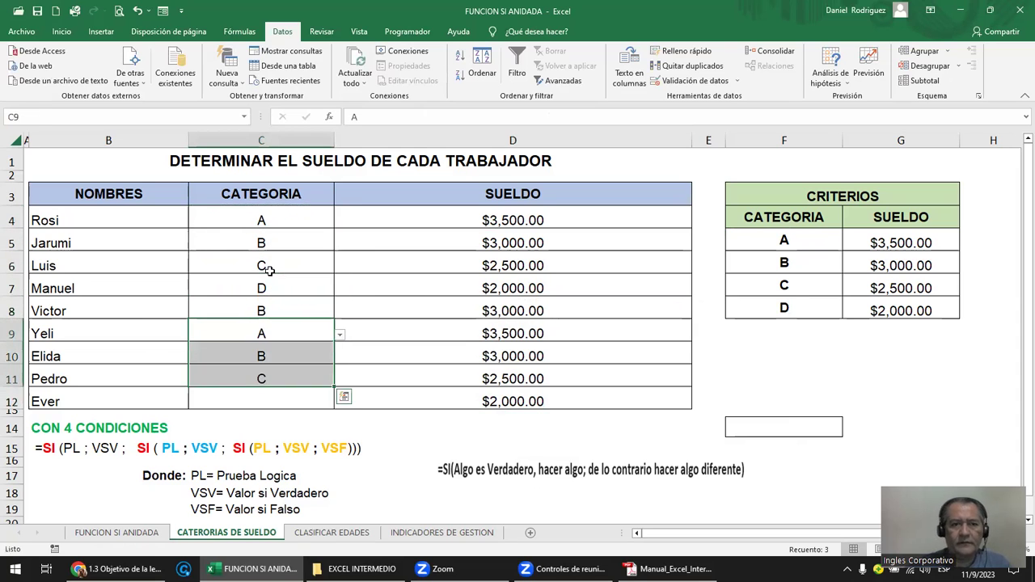
Copy category C into C10 and C12, leaving C12's dropdown unchanged.
click(323, 403)
key(Up)
key(ctrl+c)
key(Up)
key(Return)
key(ctrl+c)
key(Down)
key(Down)
key(Return)
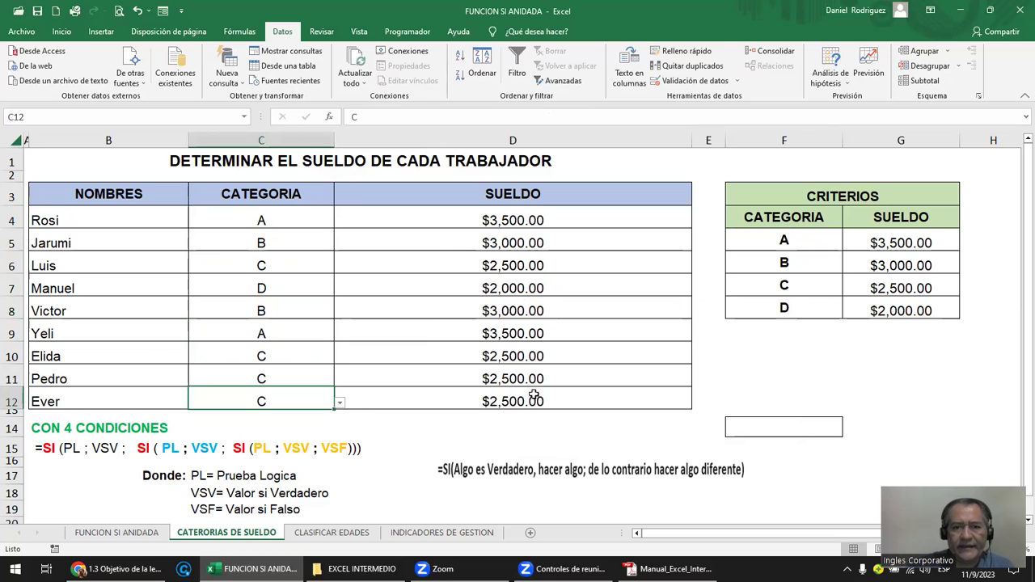
click(340, 402)
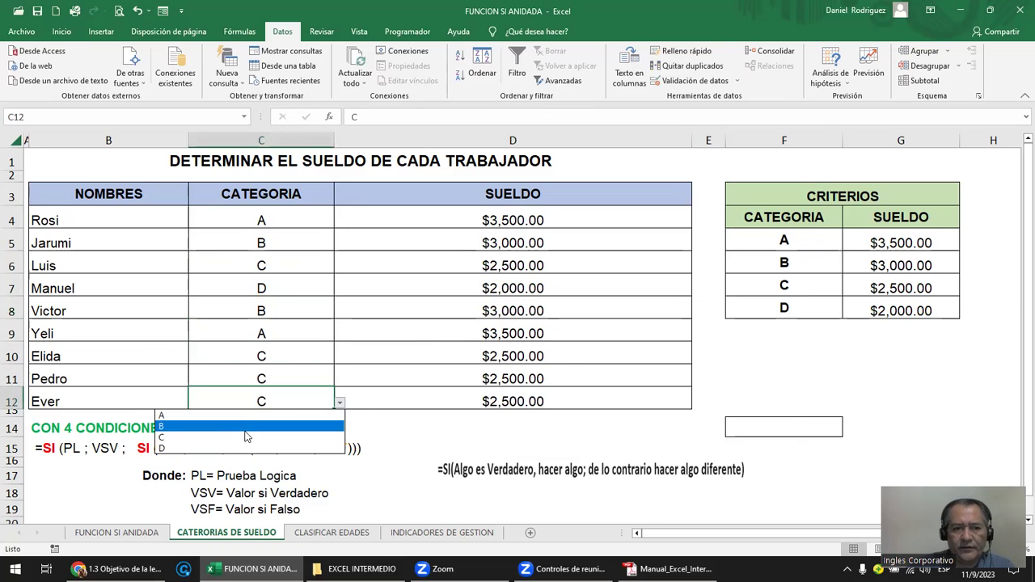
key(Escape)
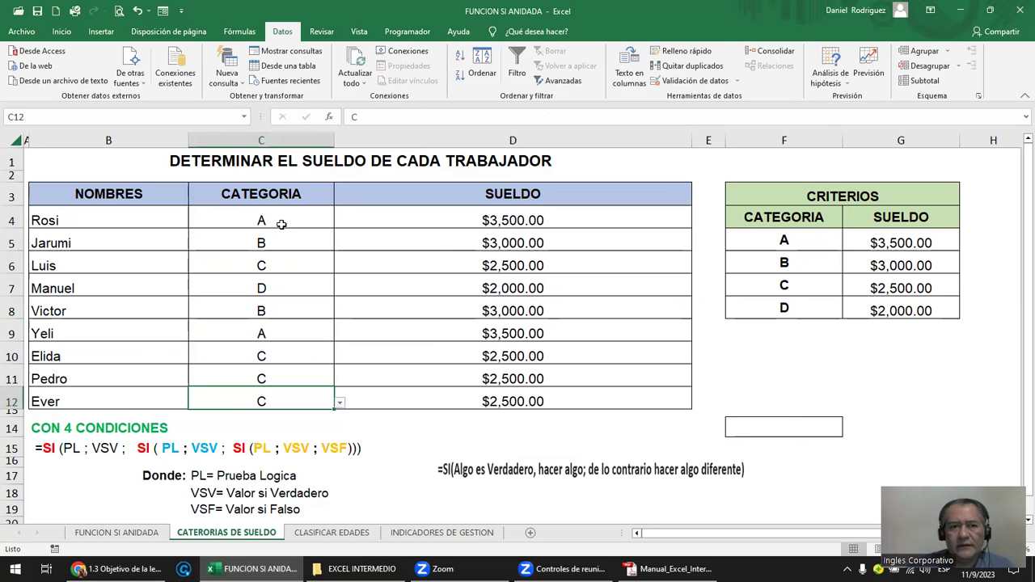
Remove all data validation from C4:C12 with Borrar todos.
drag(282, 221, 281, 397)
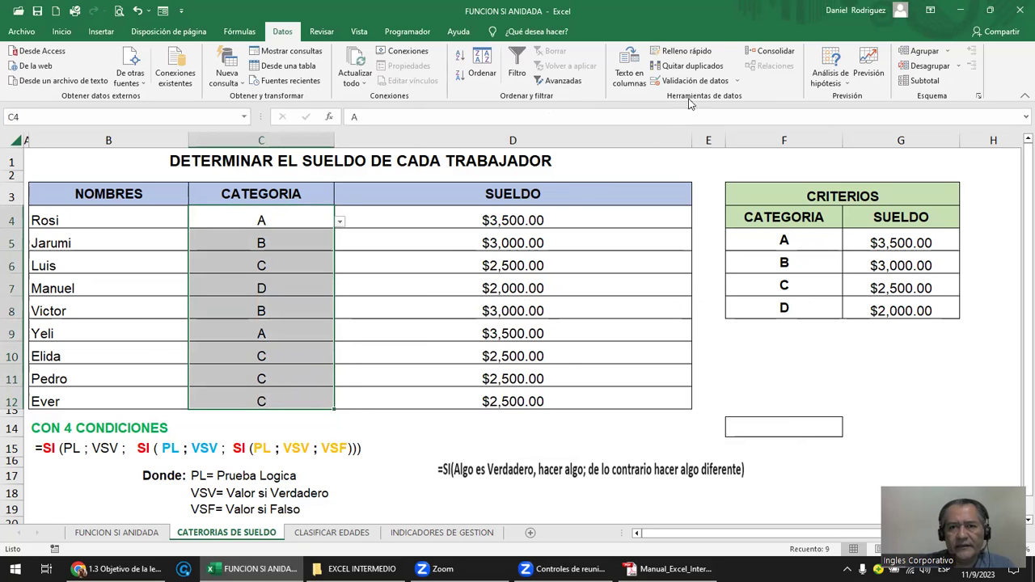
click(736, 82)
click(716, 128)
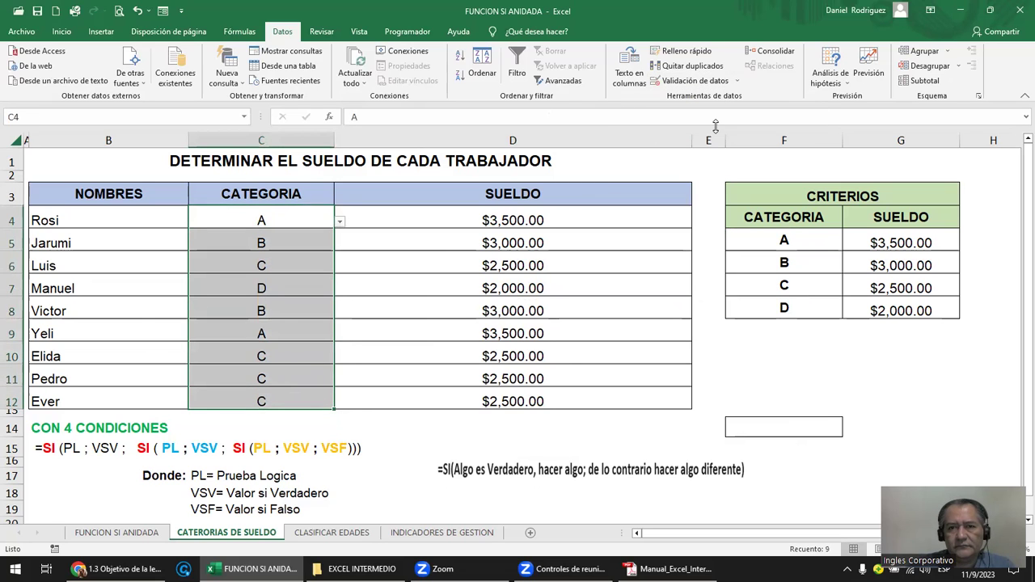
click(724, 81)
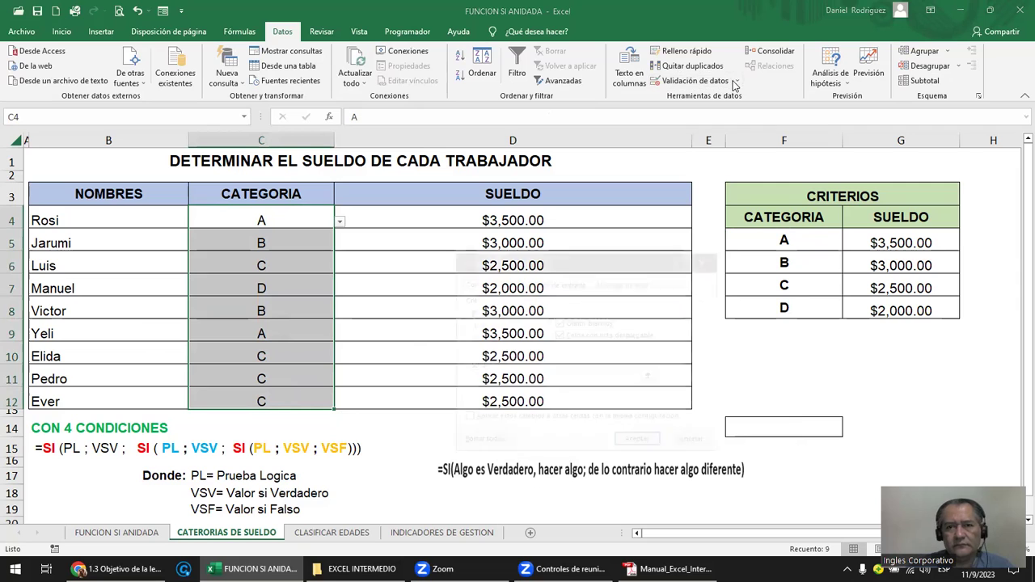
click(474, 442)
click(638, 442)
click(515, 353)
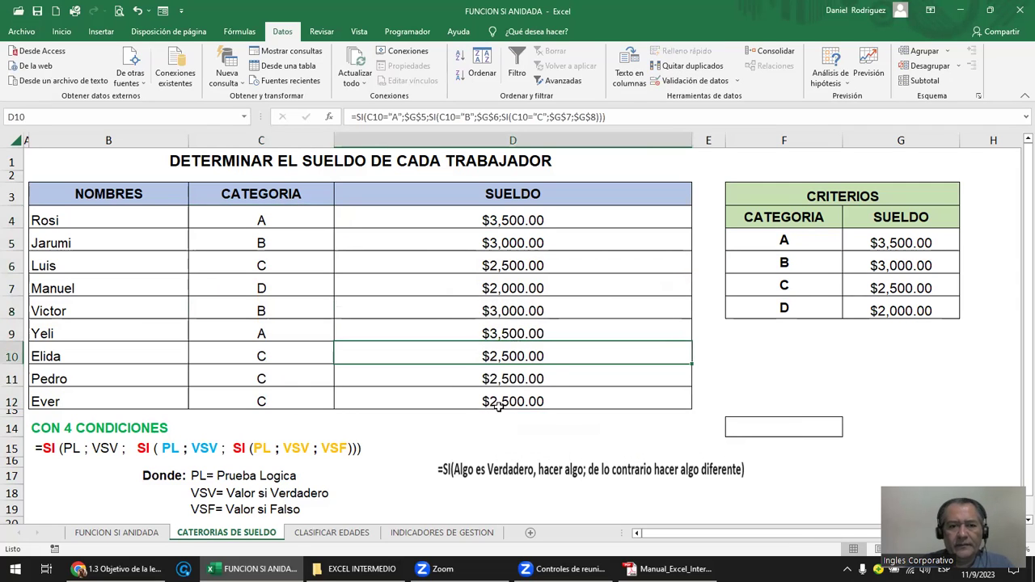
Copy F14's four-condition formula into D4 and fill it down to D12.
double_click(491, 215)
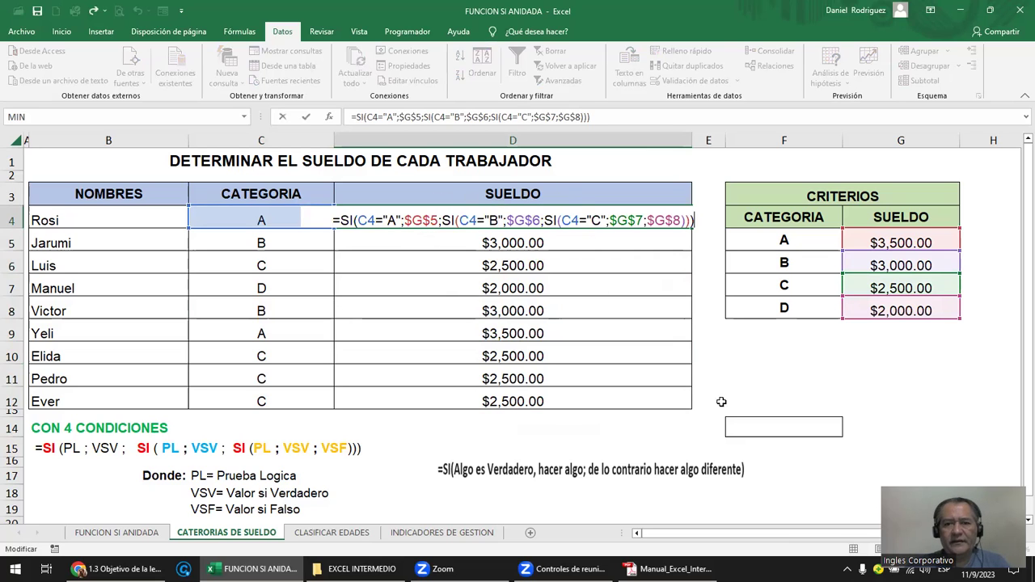
key(Escape)
click(802, 426)
key(ctrl+c)
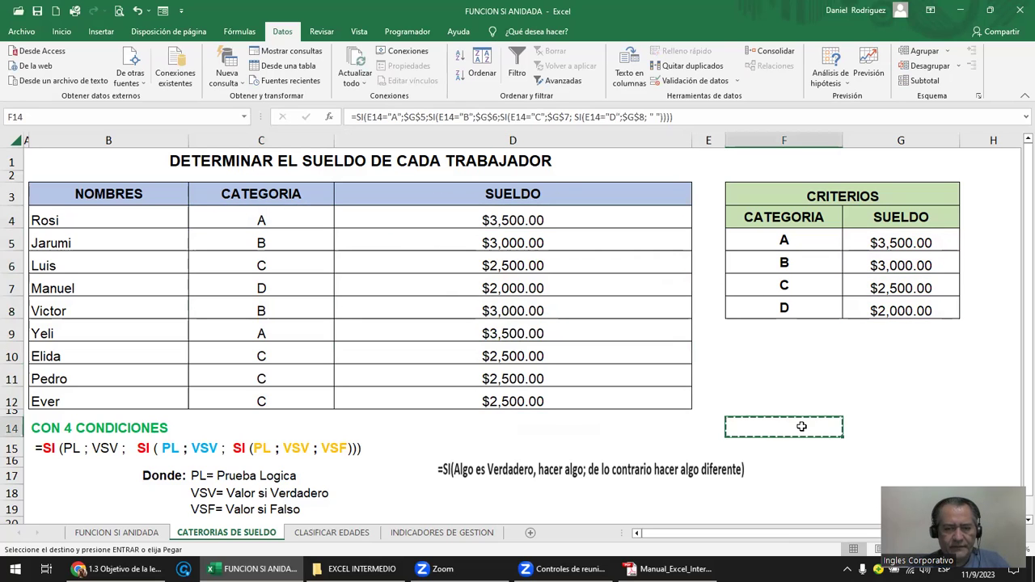
click(507, 229)
key(Return)
double_click(691, 230)
Check D4's C4 reference and category D criterion, then select C10:C12.
double_click(566, 236)
double_click(545, 218)
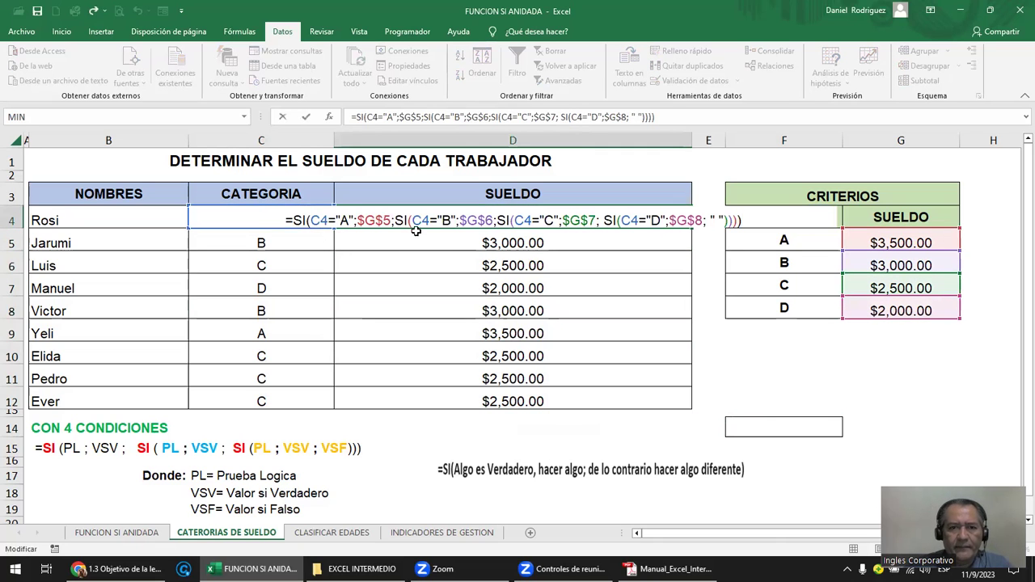
drag(516, 220, 534, 220)
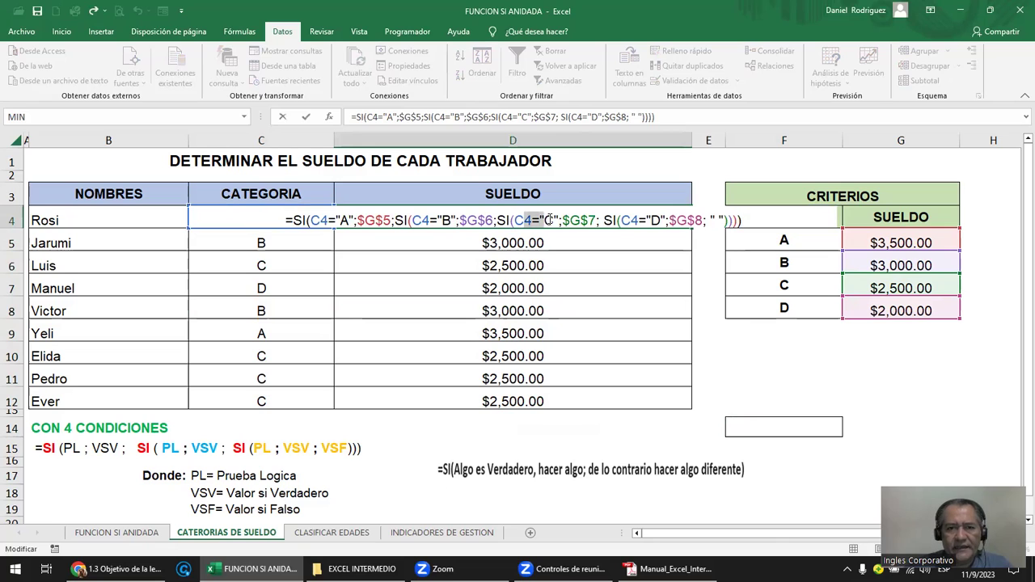
drag(650, 220, 660, 220)
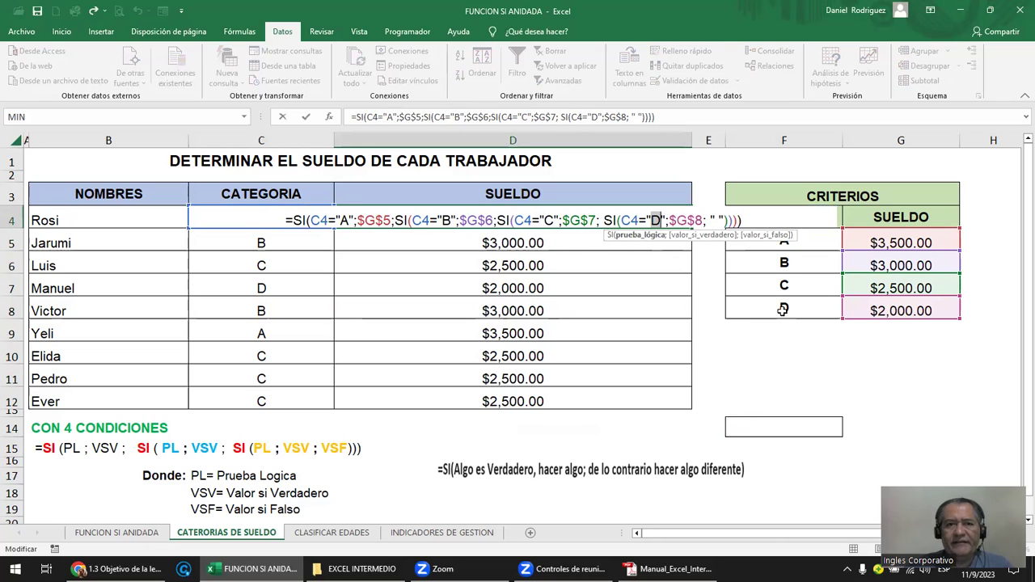
click(299, 371)
drag(280, 352, 276, 396)
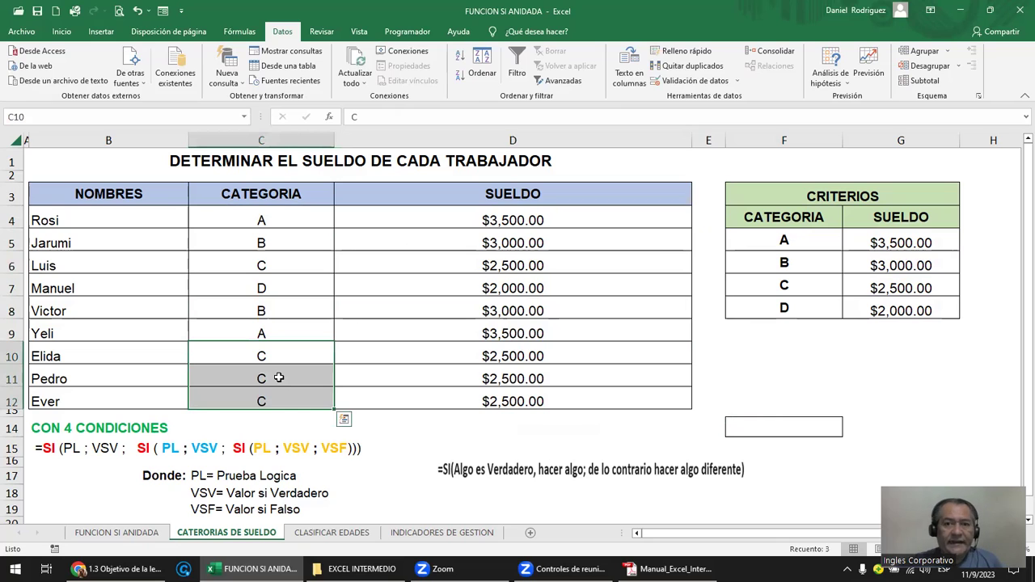
Clear C12 and make D12's formula return NO VALIDO as its final fallback.
click(283, 404)
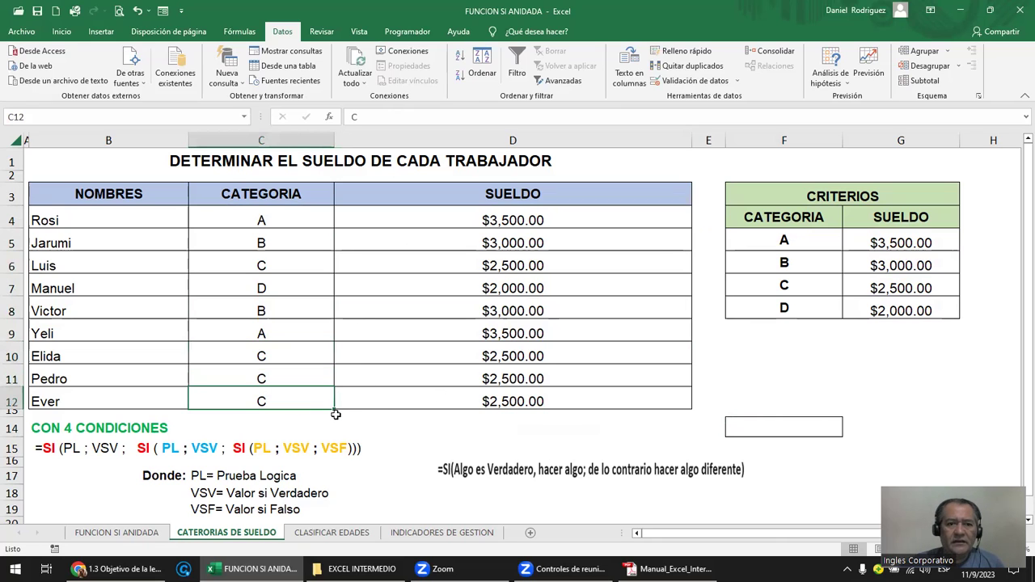
key(BackSpace)
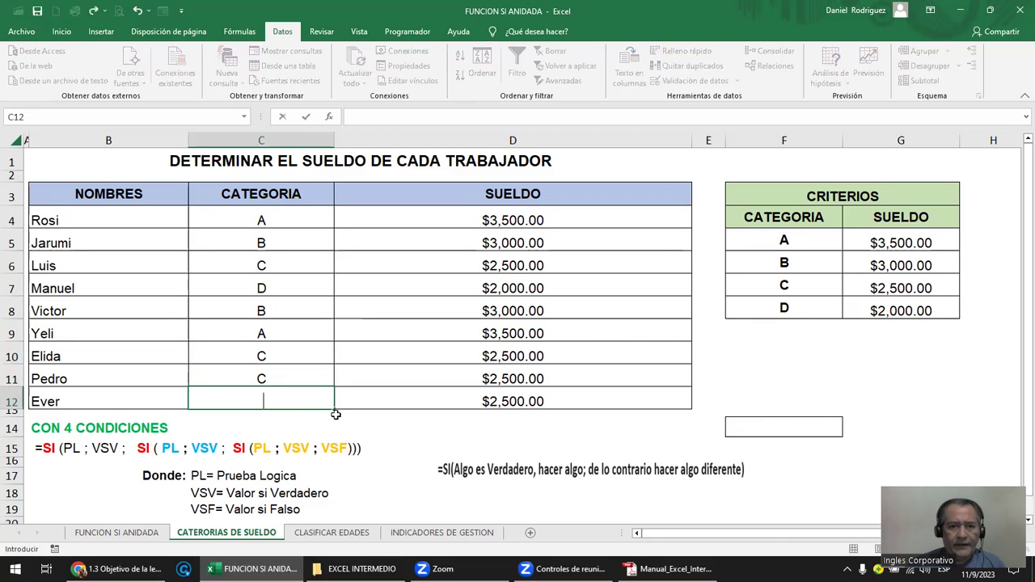
key(Tab)
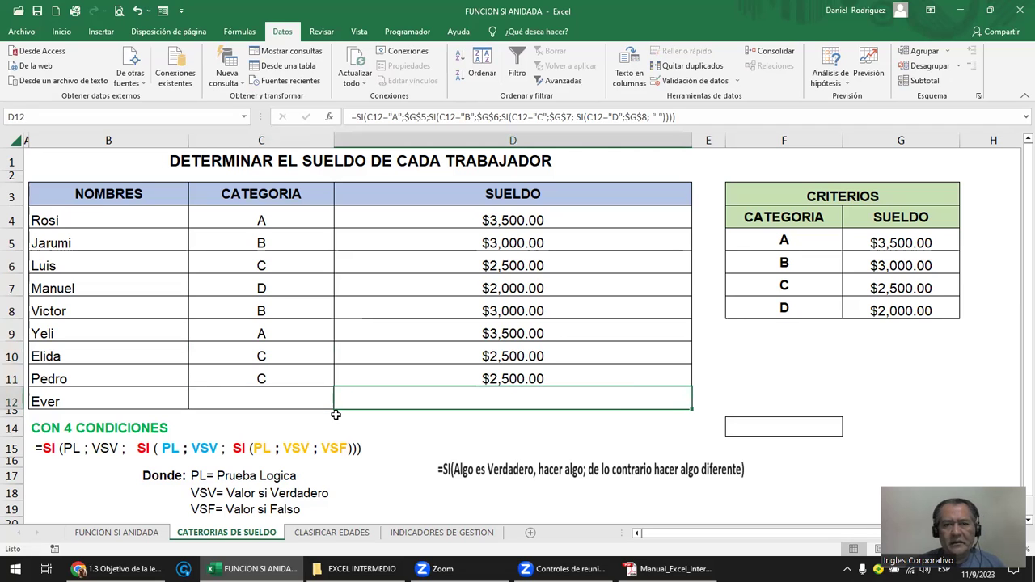
key(F2)
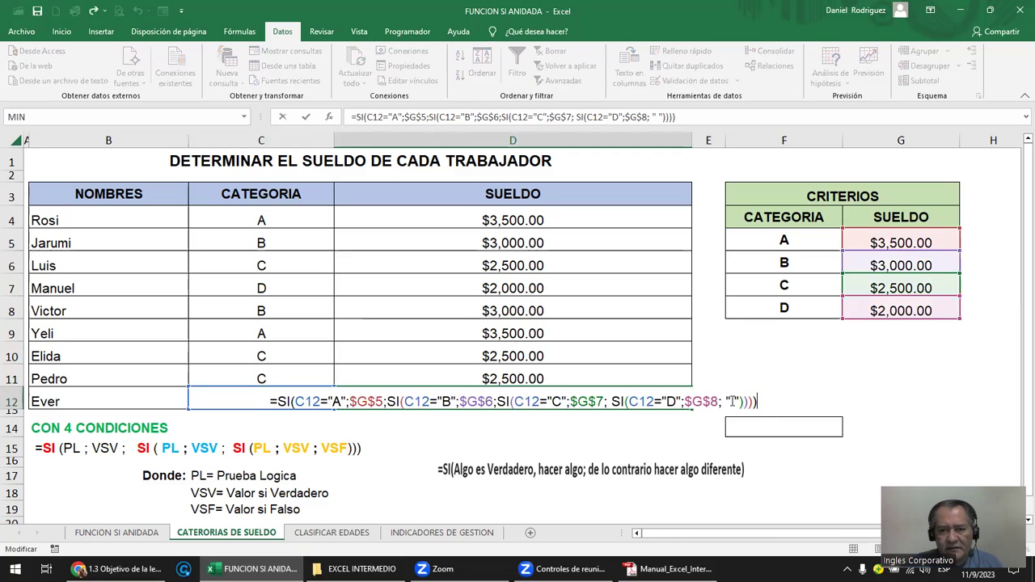
click(739, 402)
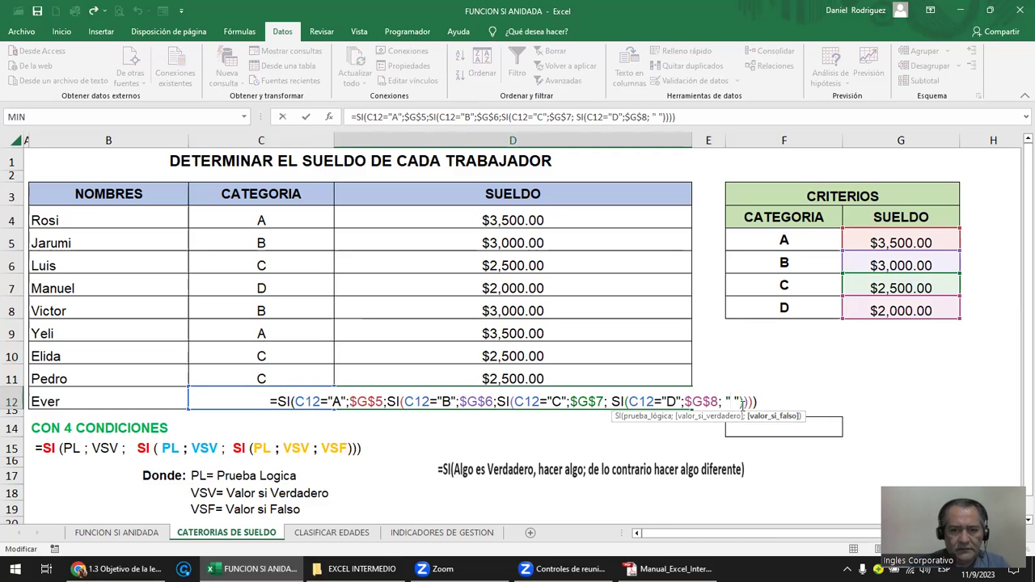
text(NO VALIDO)
key(Return)
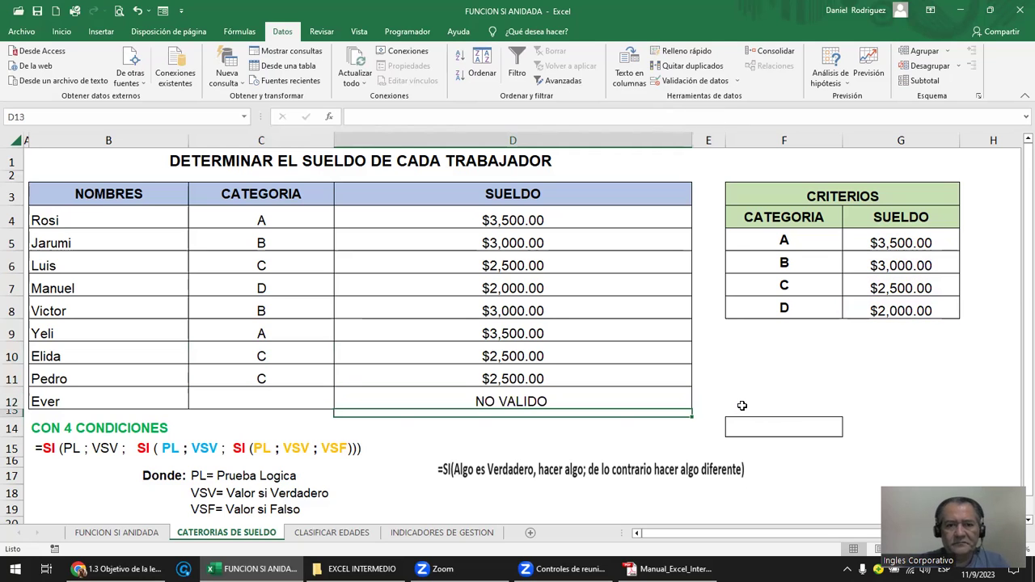
Enter category X in C11 and copy D12's NO VALIDO formula into D11.
click(328, 396)
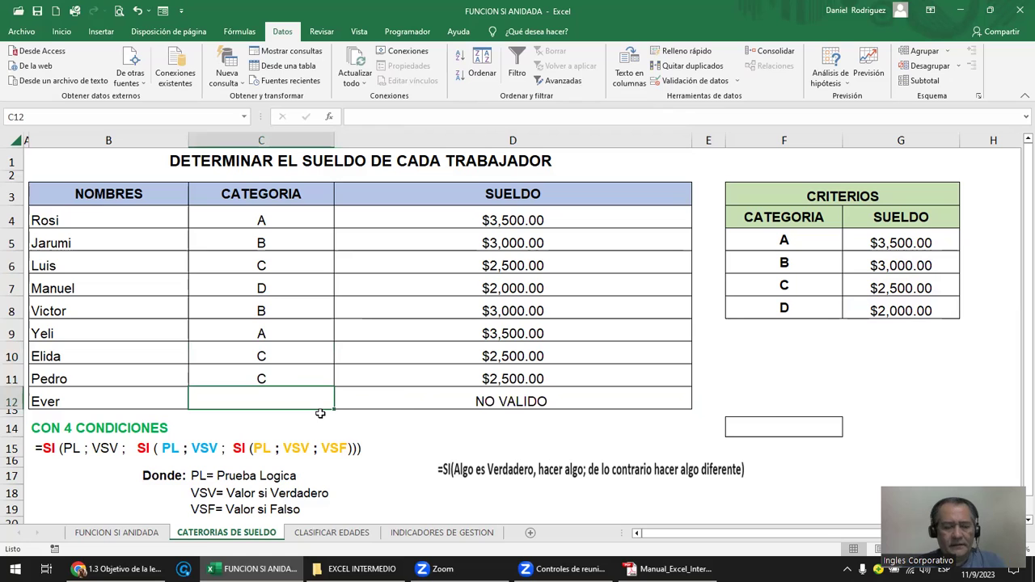
key(Up)
text(X)
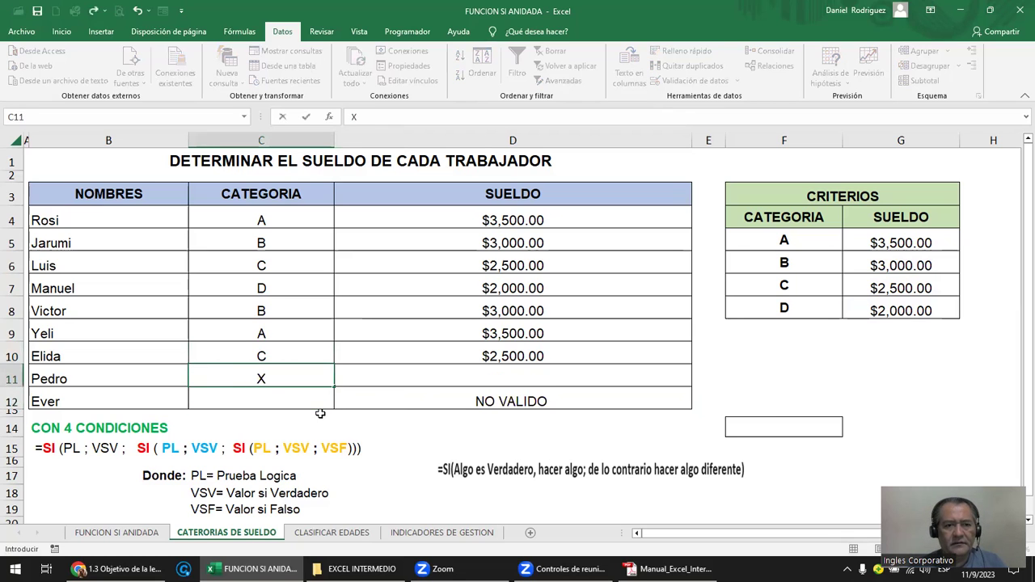
key(Return)
click(488, 401)
key(ctrl+c)
key(Up)
key(Return)
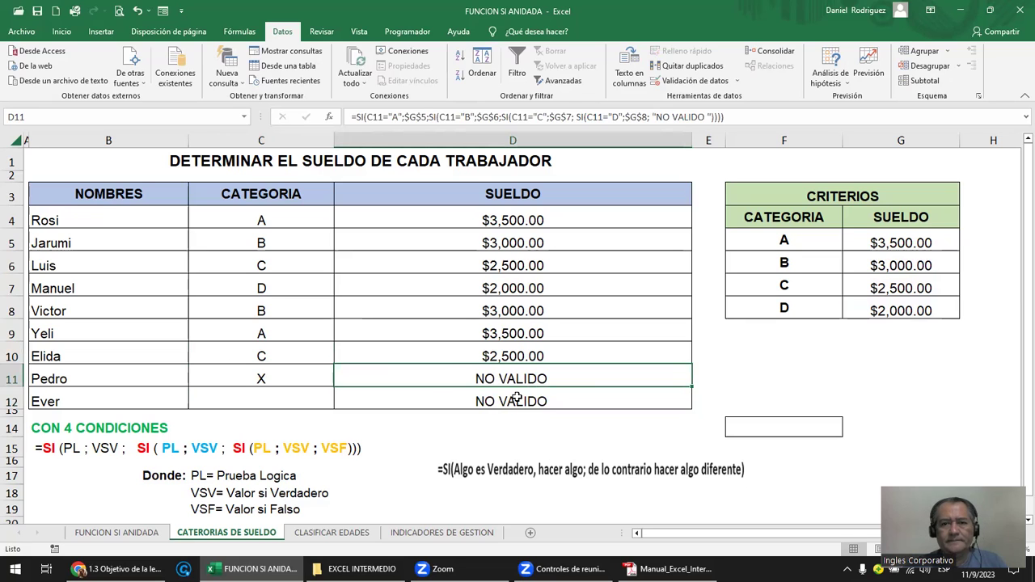
drag(792, 227, 792, 286)
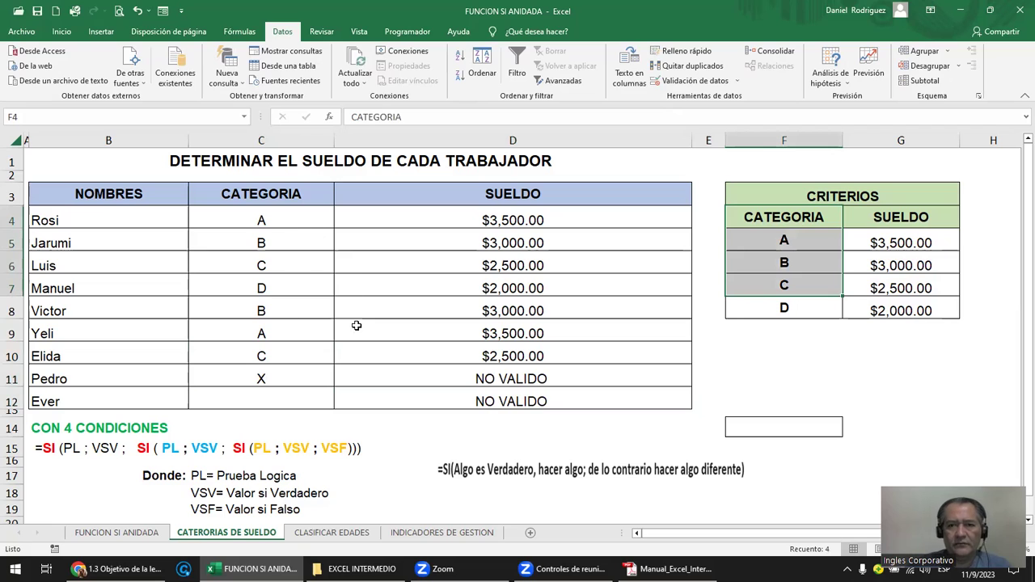
click(783, 310)
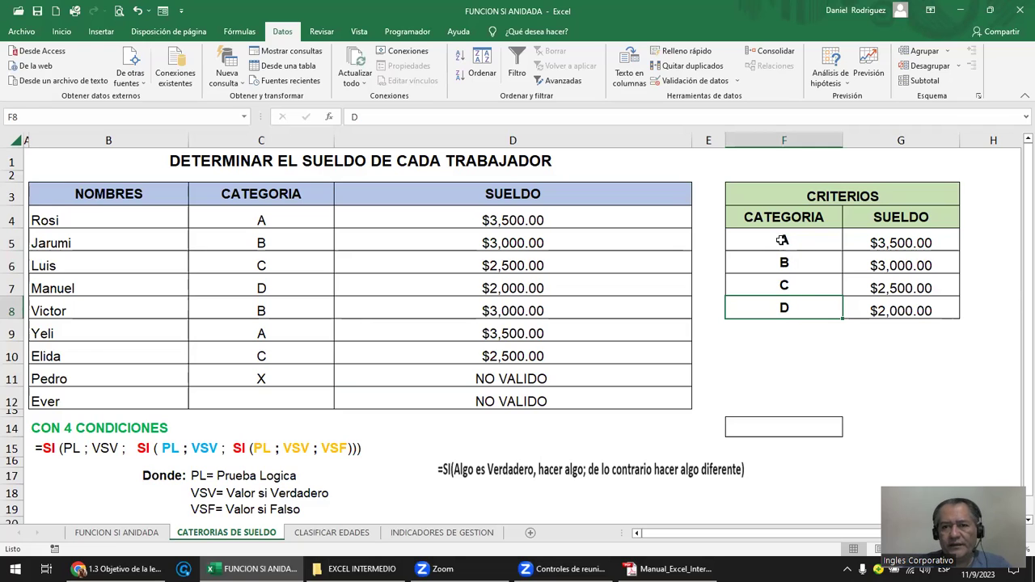
drag(785, 241, 789, 296)
click(776, 348)
click(779, 310)
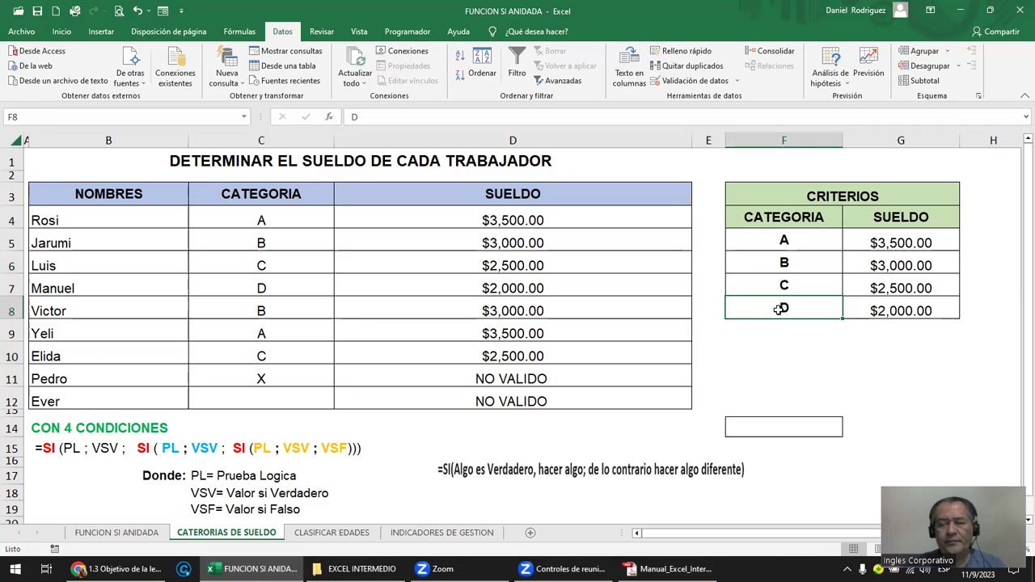
click(784, 239)
drag(785, 239, 786, 308)
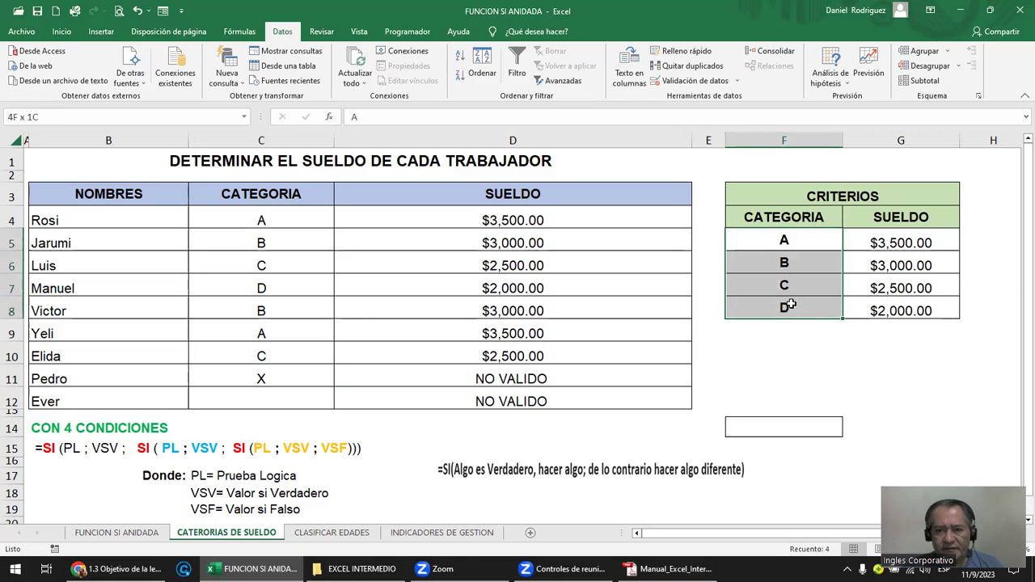
click(550, 400)
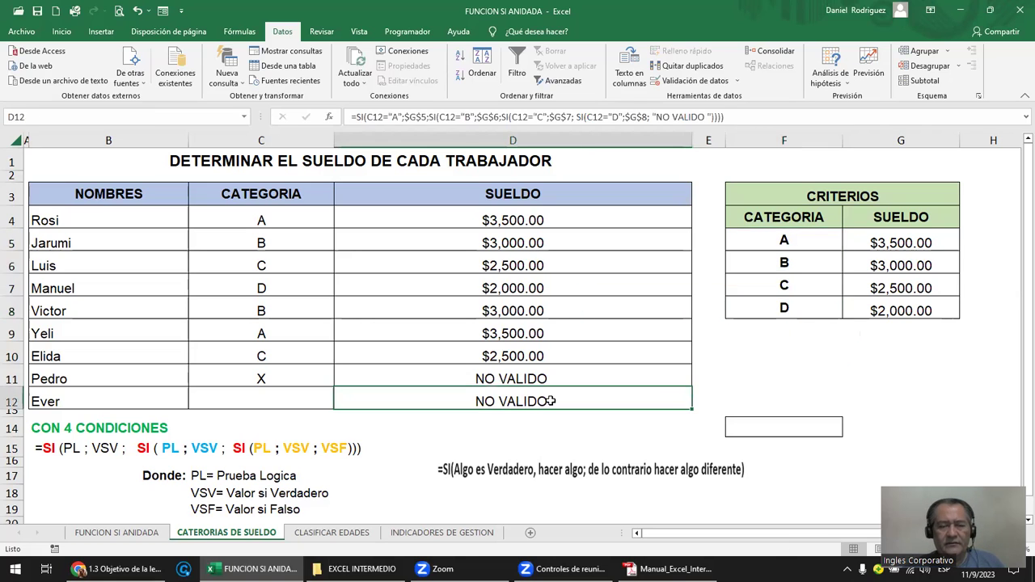
click(501, 223)
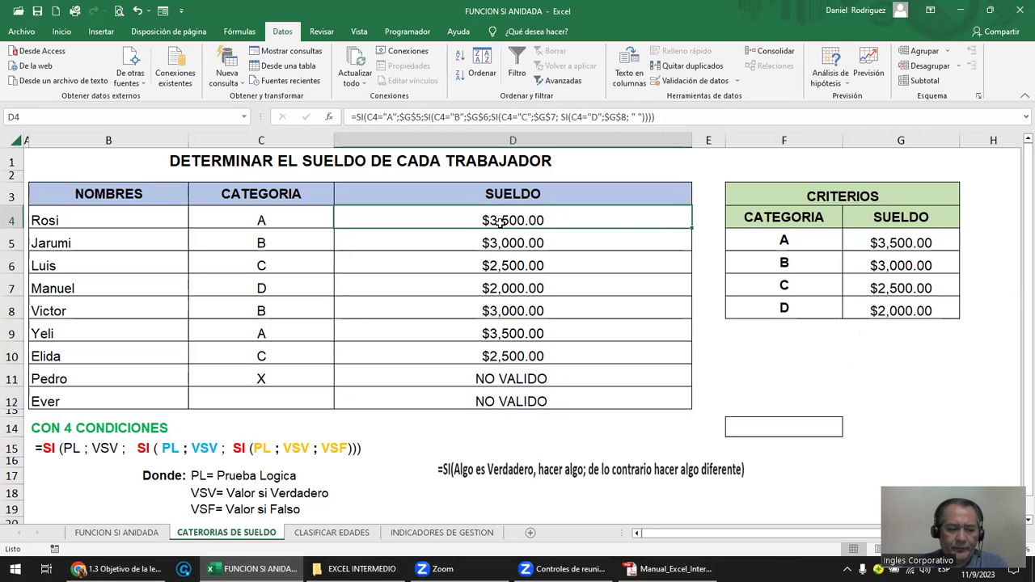
double_click(501, 223)
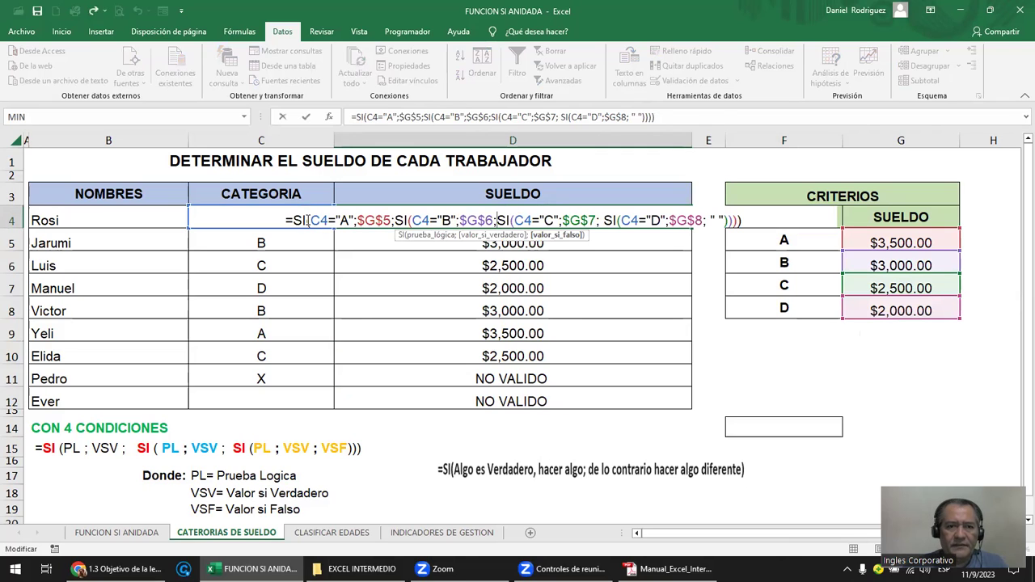
click(307, 220)
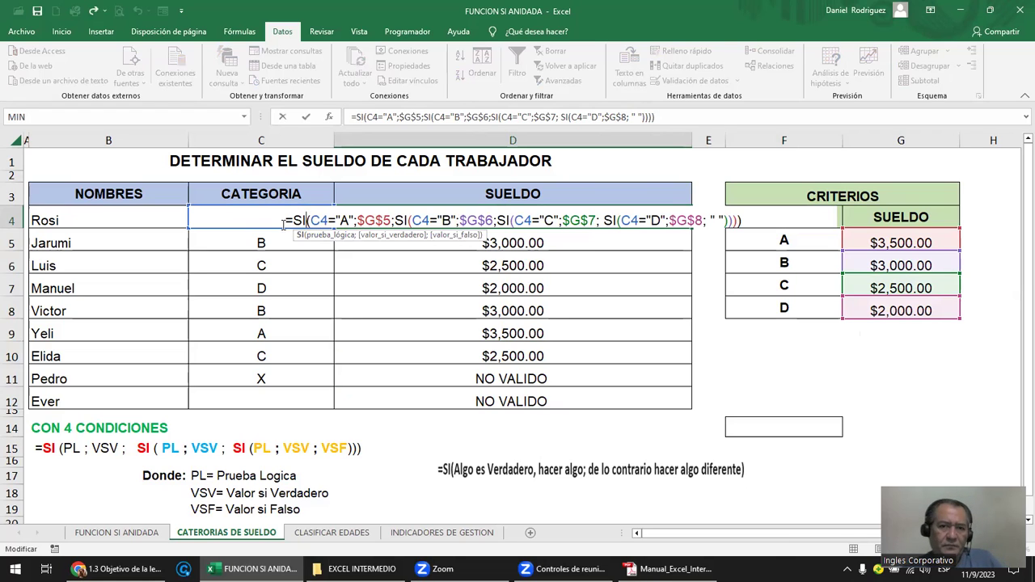
key(ctrl+Return)
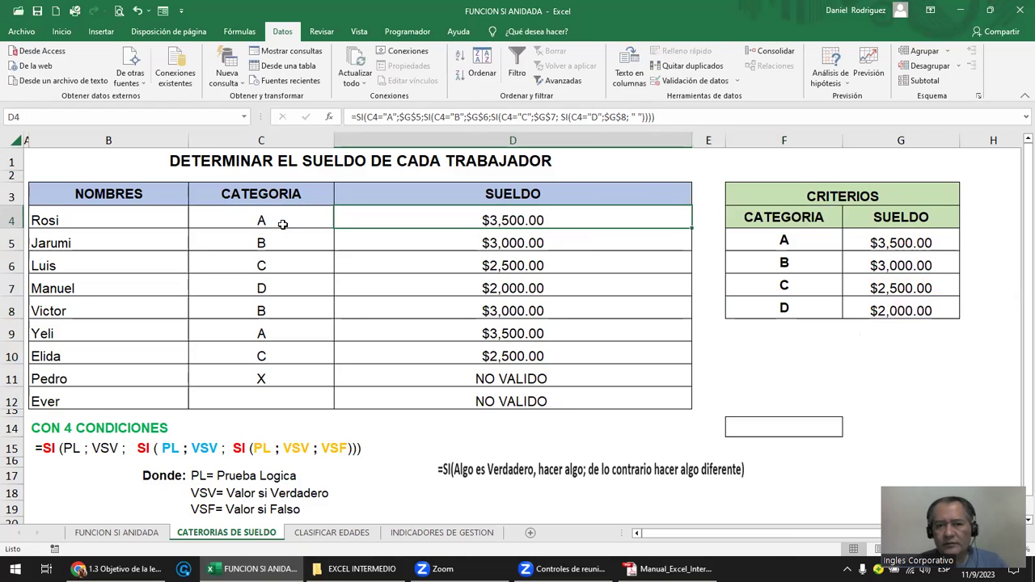
click(543, 378)
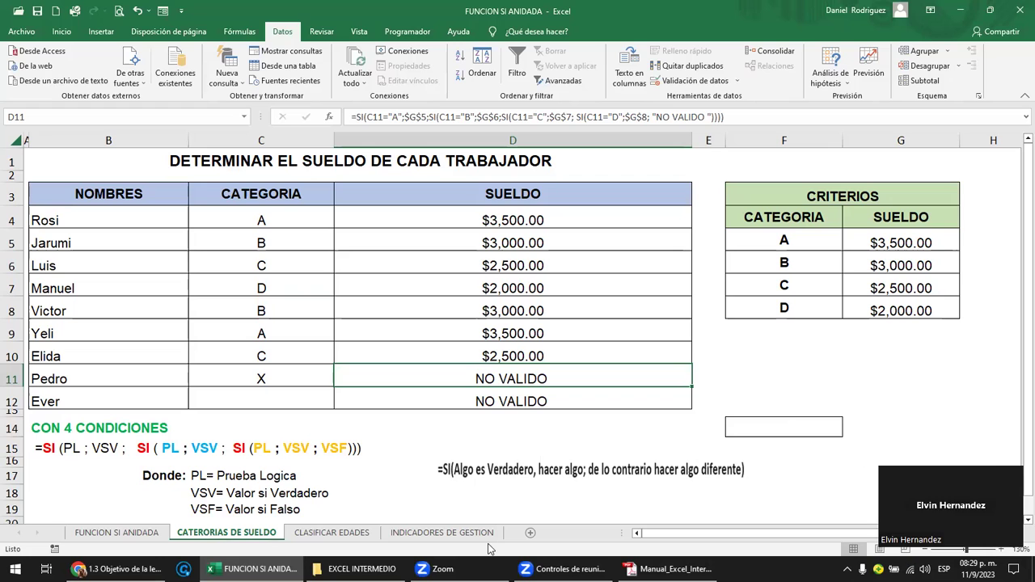
Open CLASIFICAR EDADES and review its headers, C4's nested SI formula and the < 18 AÑOS criterion.
click(332, 534)
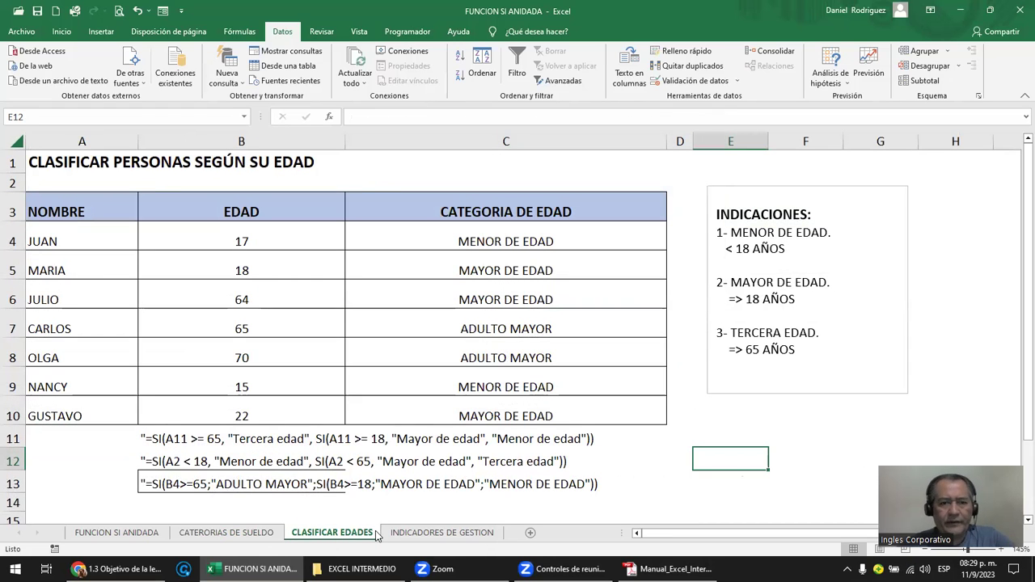
click(210, 236)
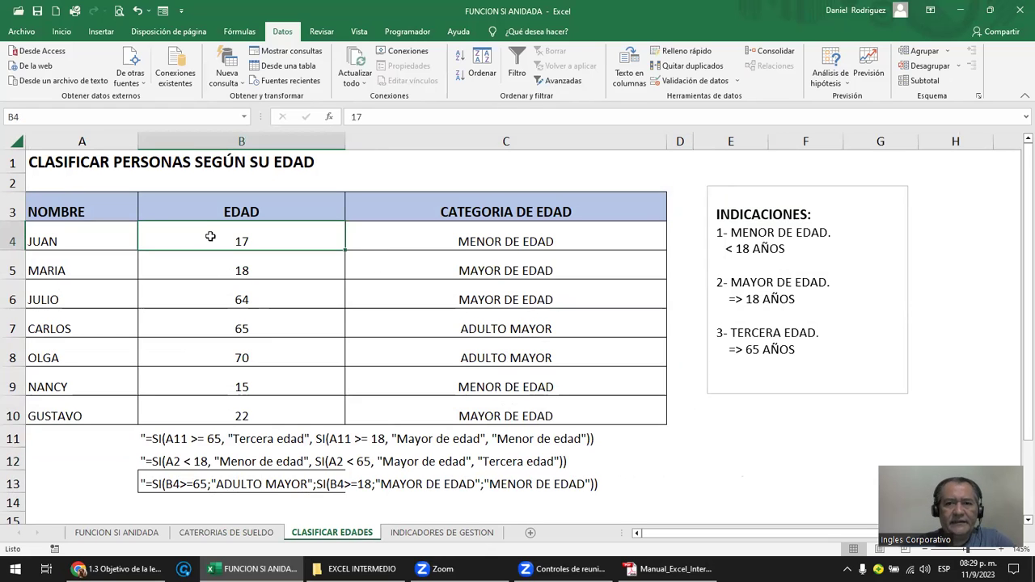
click(72, 209)
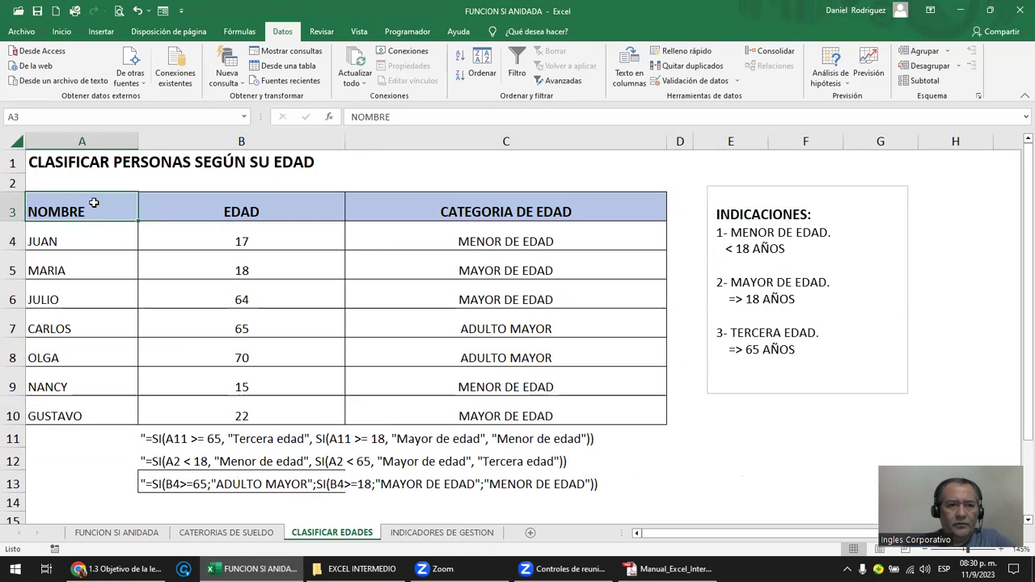
click(261, 212)
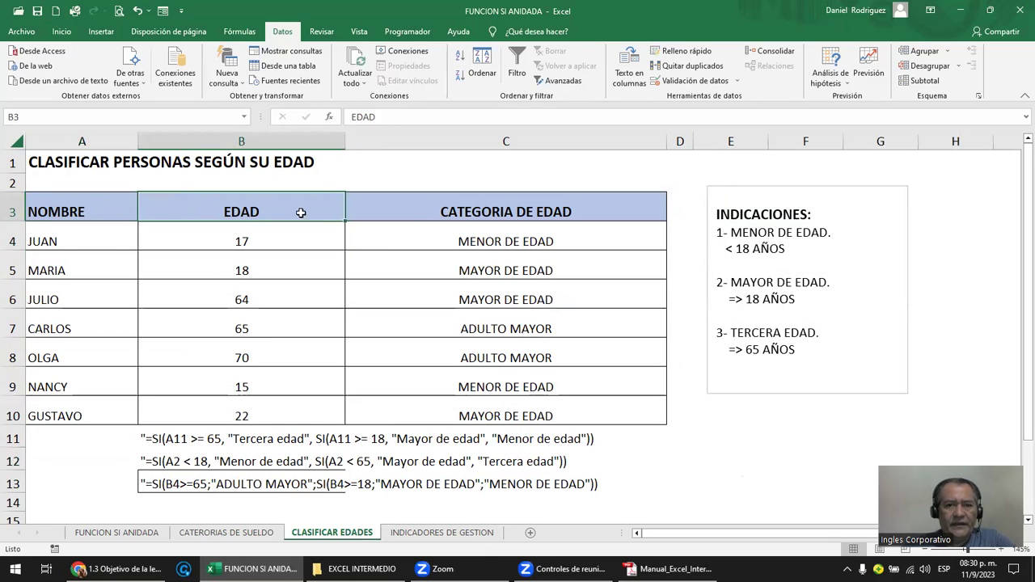
click(489, 211)
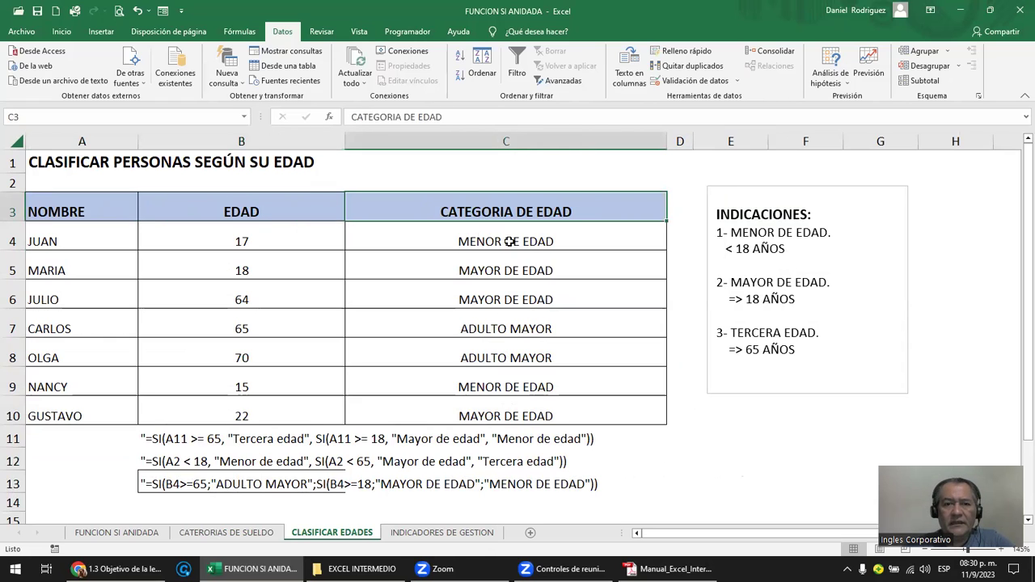
click(503, 242)
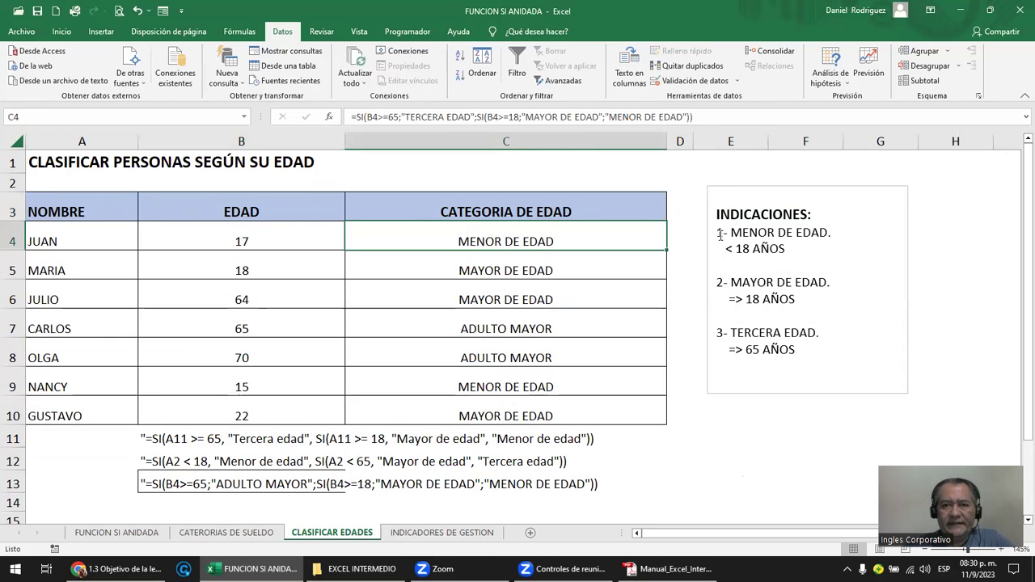
click(720, 234)
drag(717, 234, 729, 234)
click(739, 250)
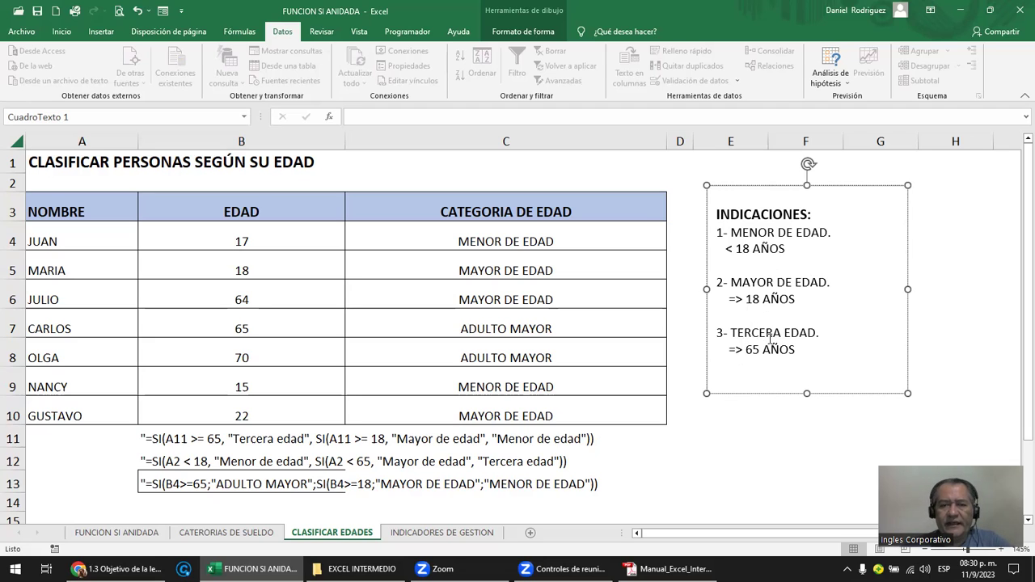
click(748, 415)
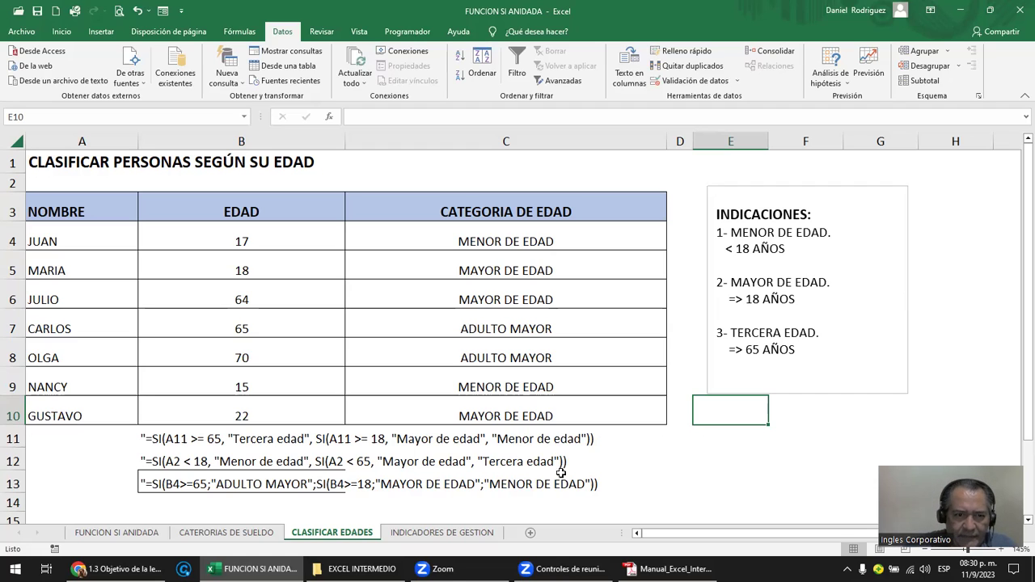
click(275, 412)
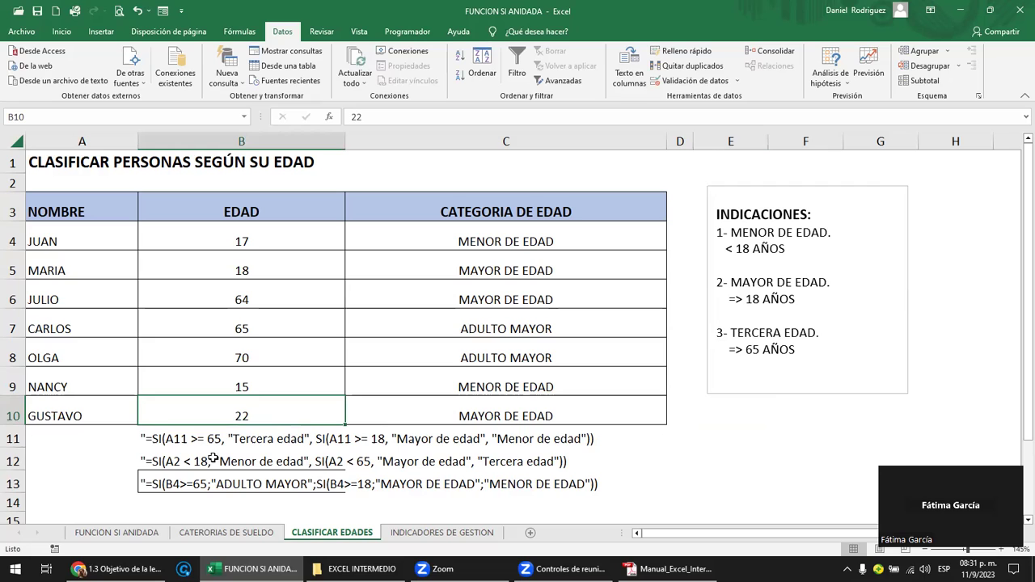
click(158, 441)
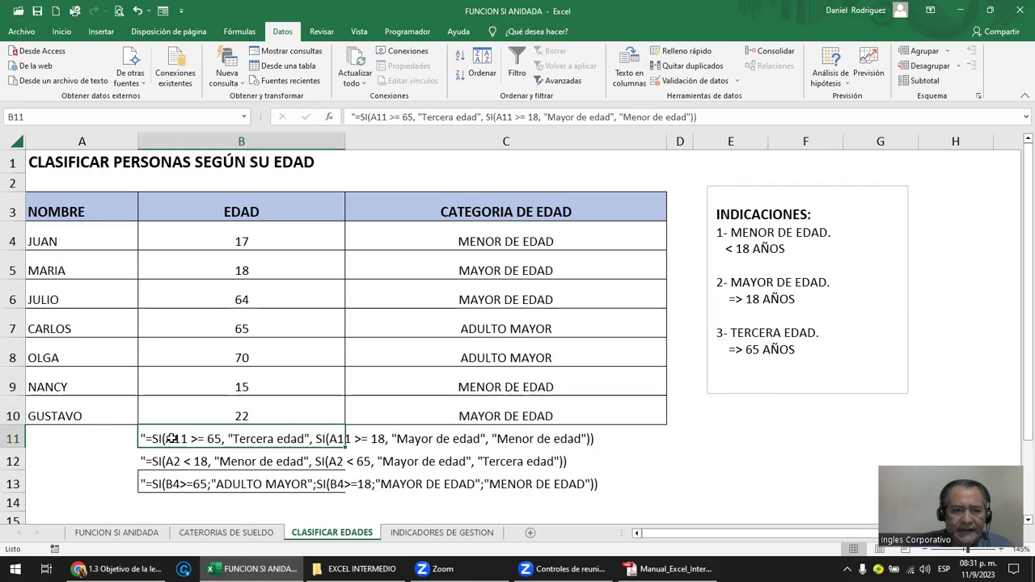
click(183, 458)
click(194, 438)
click(204, 462)
click(199, 483)
click(203, 441)
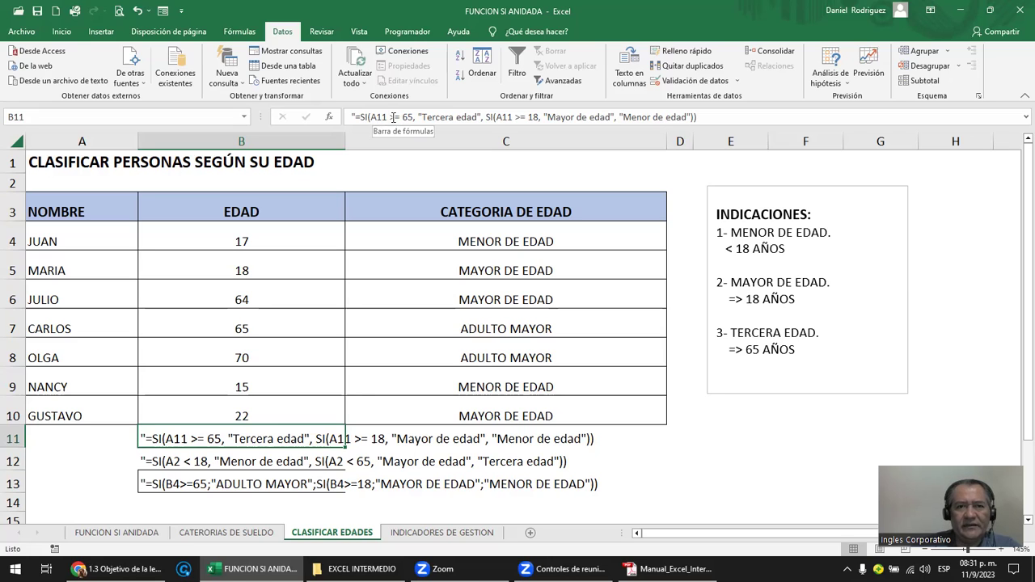
drag(391, 117, 403, 117)
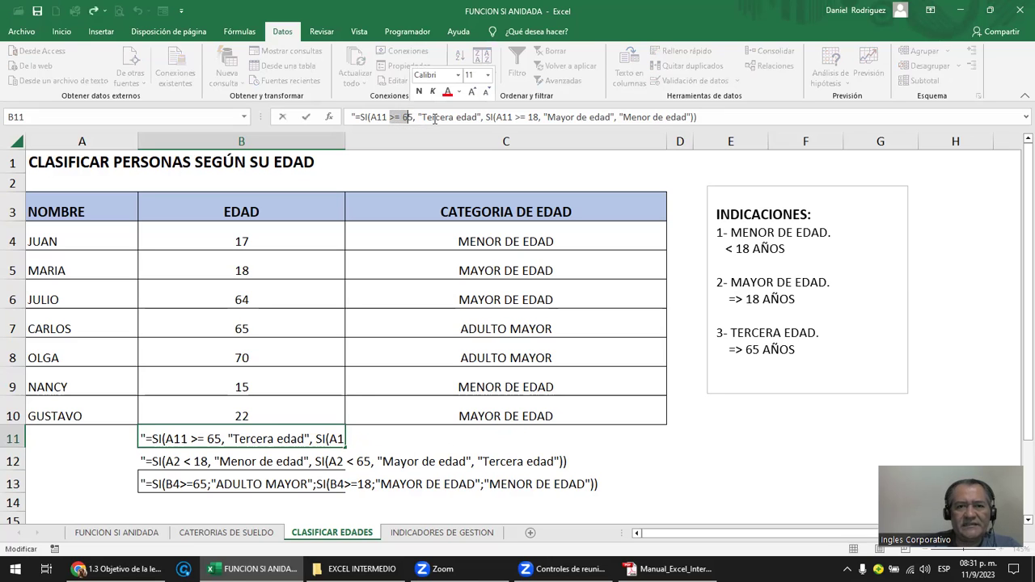
click(477, 117)
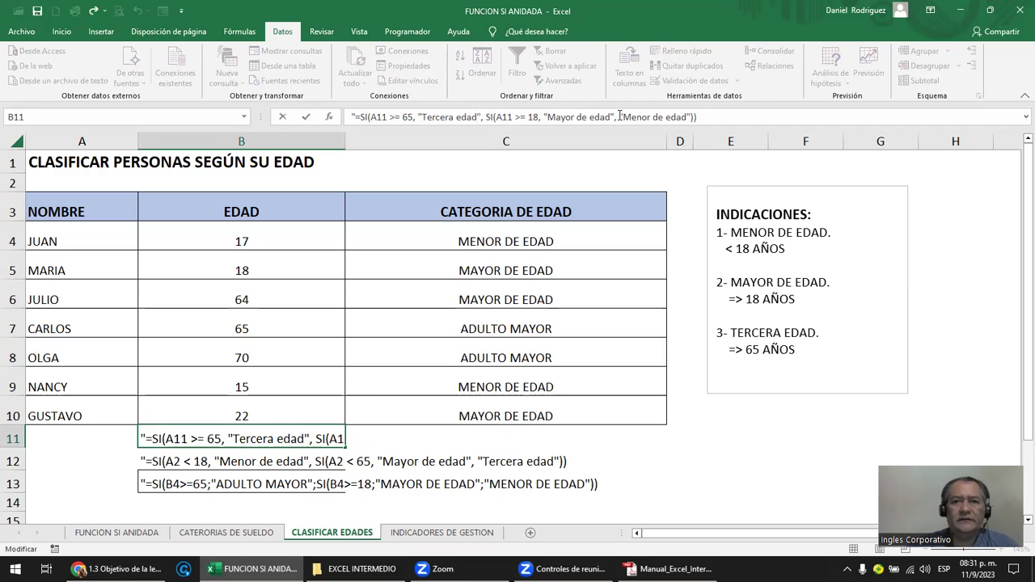
drag(619, 117, 687, 117)
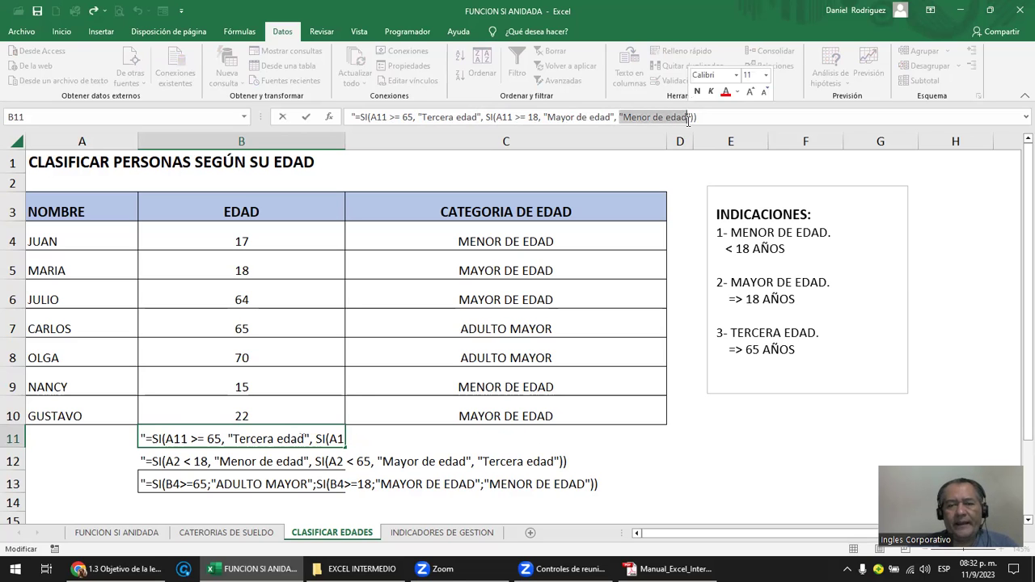
key(Escape)
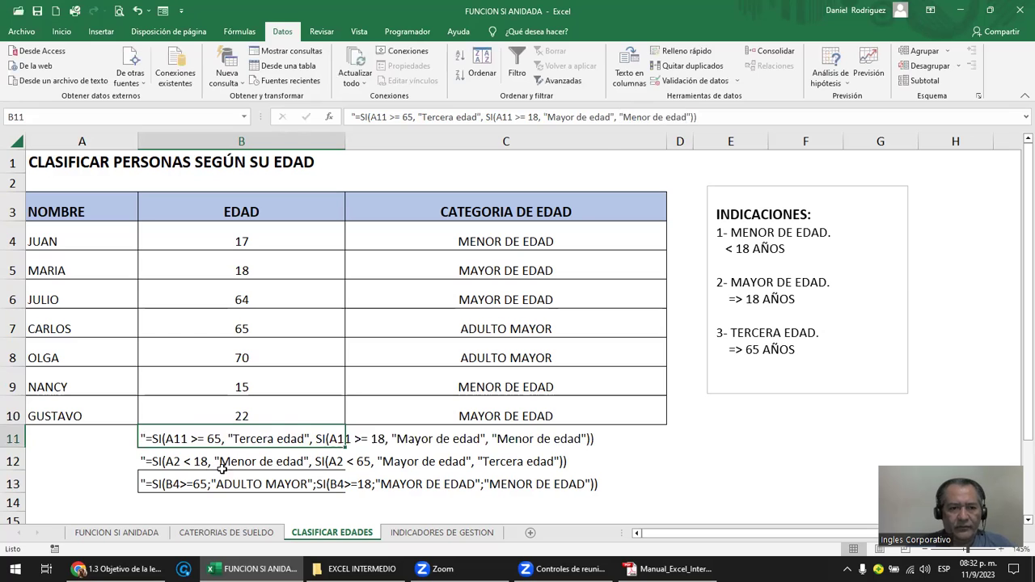
click(208, 463)
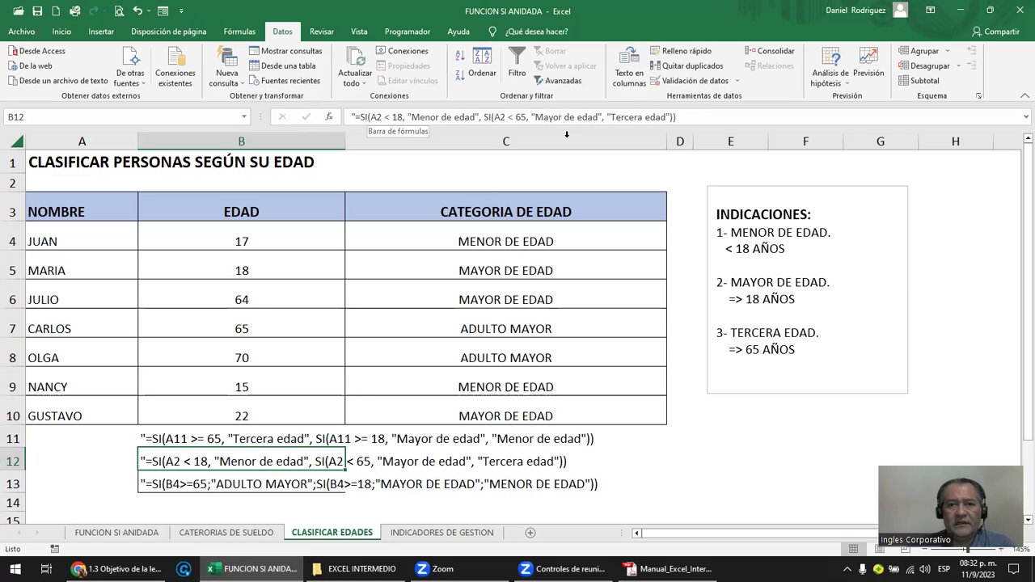
click(240, 485)
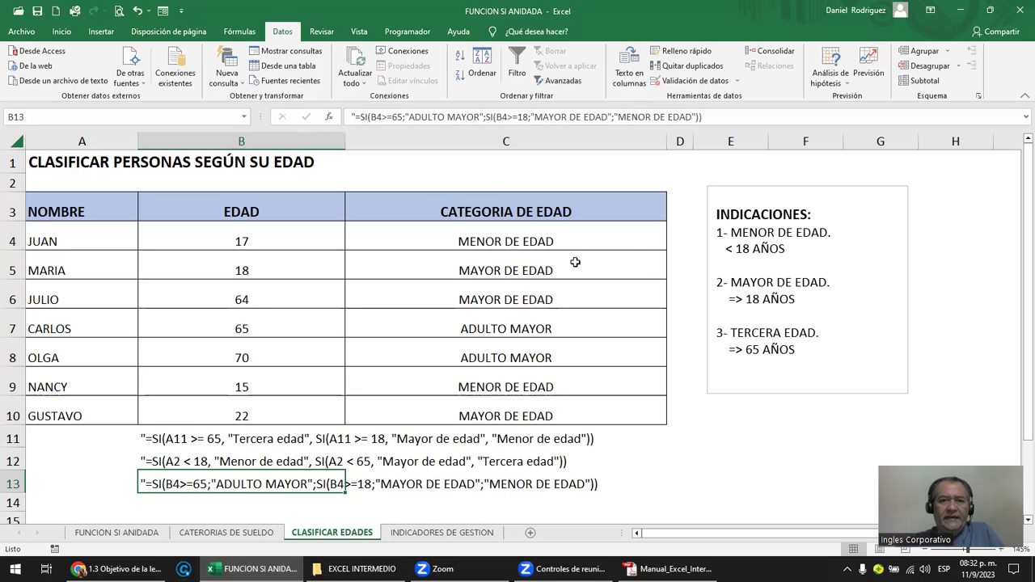
Inspect C4's age formula, then clear the age categories in C5:C10.
click(546, 240)
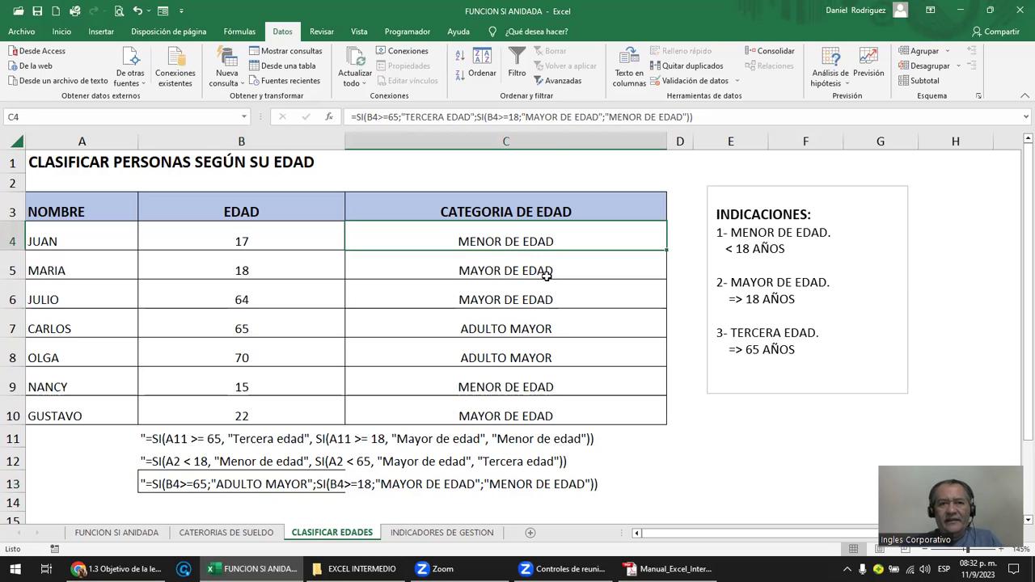
key(F2)
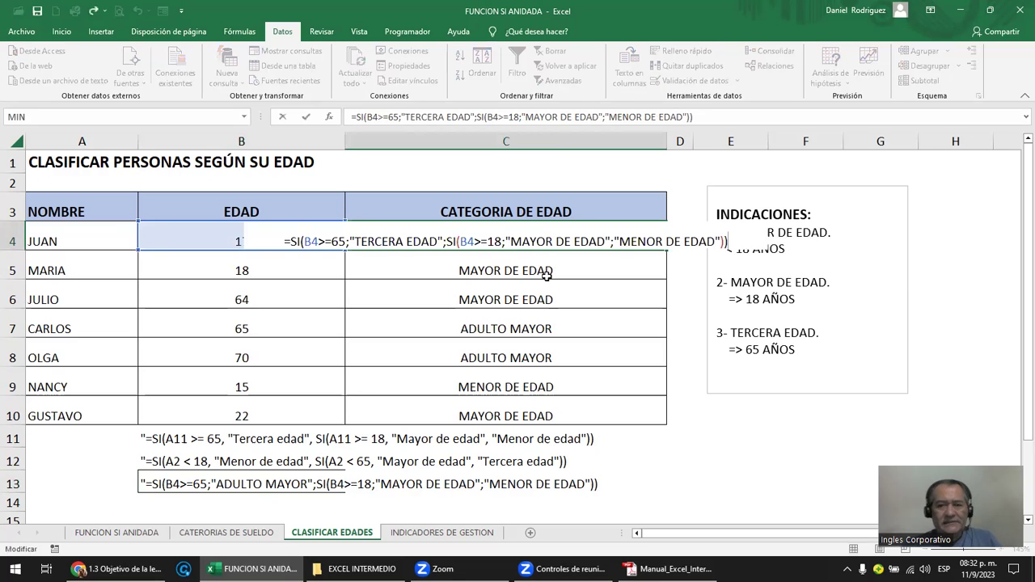
key(Escape)
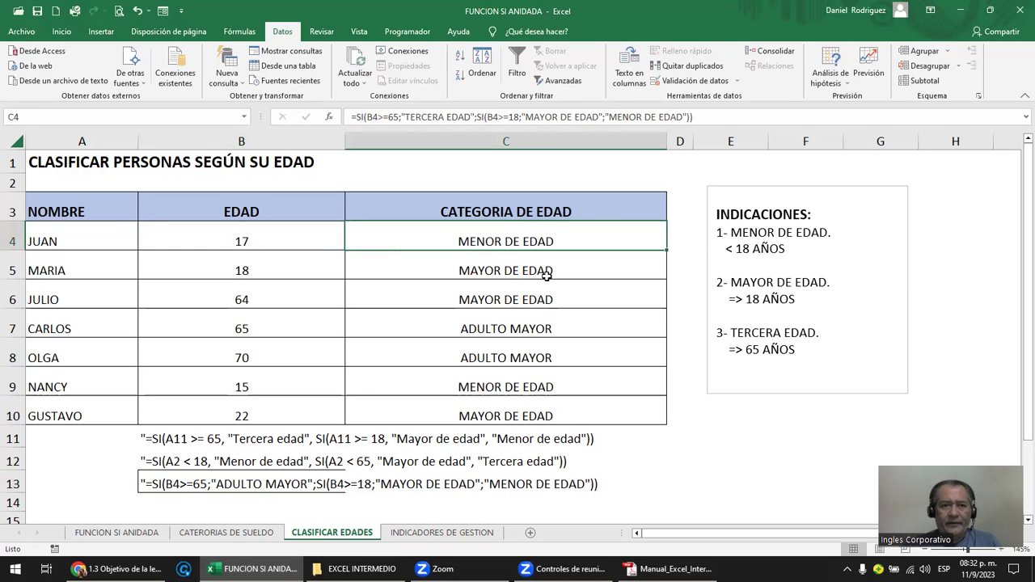
mouse_move(534, 272)
mouse_down()
mouse_move(548, 427)
mouse_move(544, 413)
mouse_up()
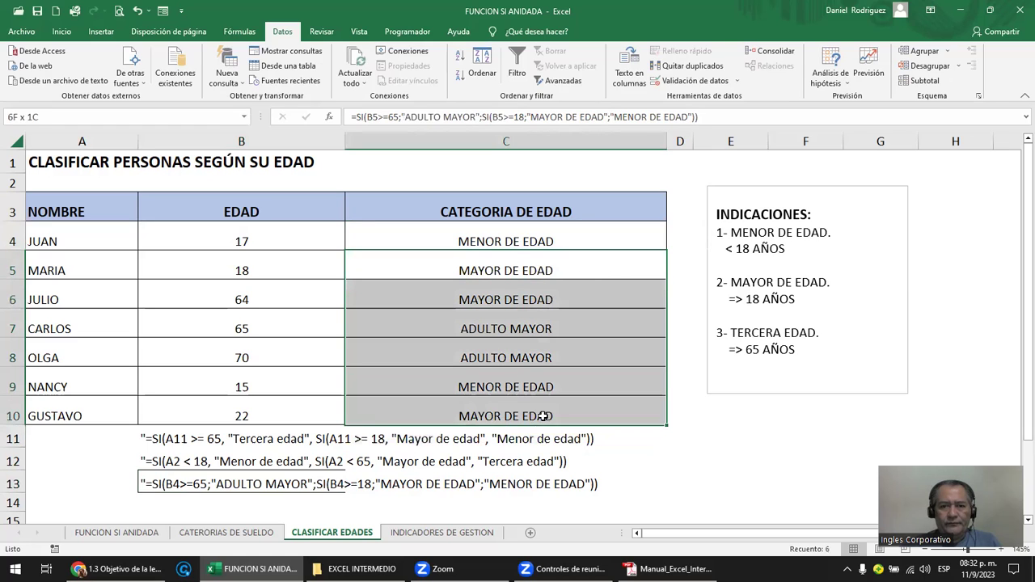
key(Delete)
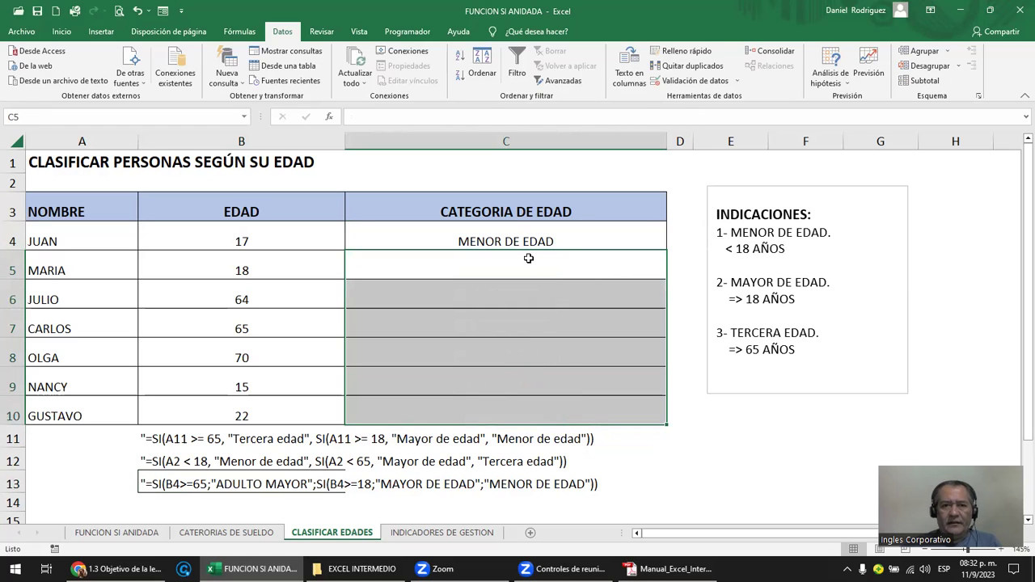
click(516, 240)
key(F2)
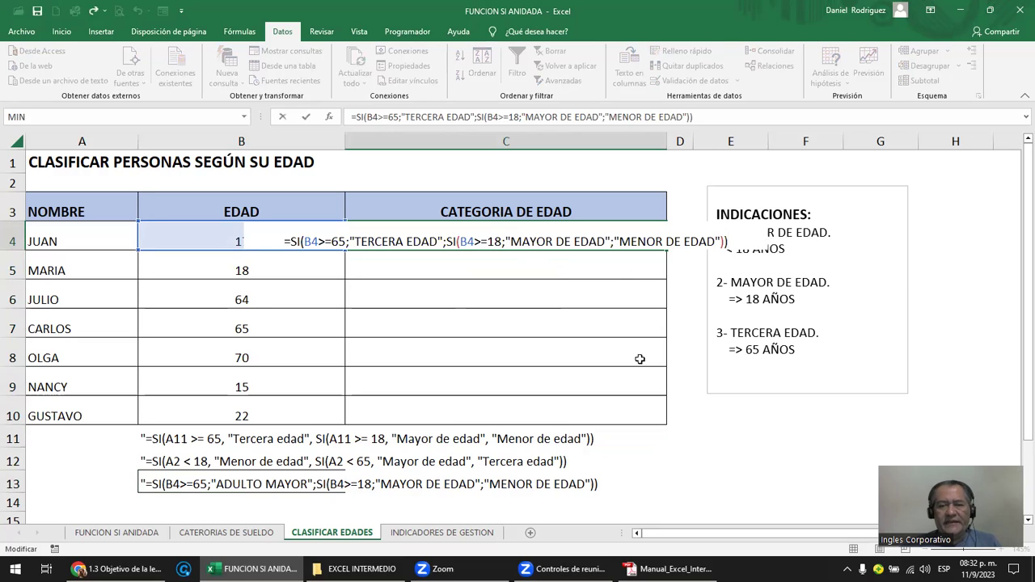
key(ctrl+Return)
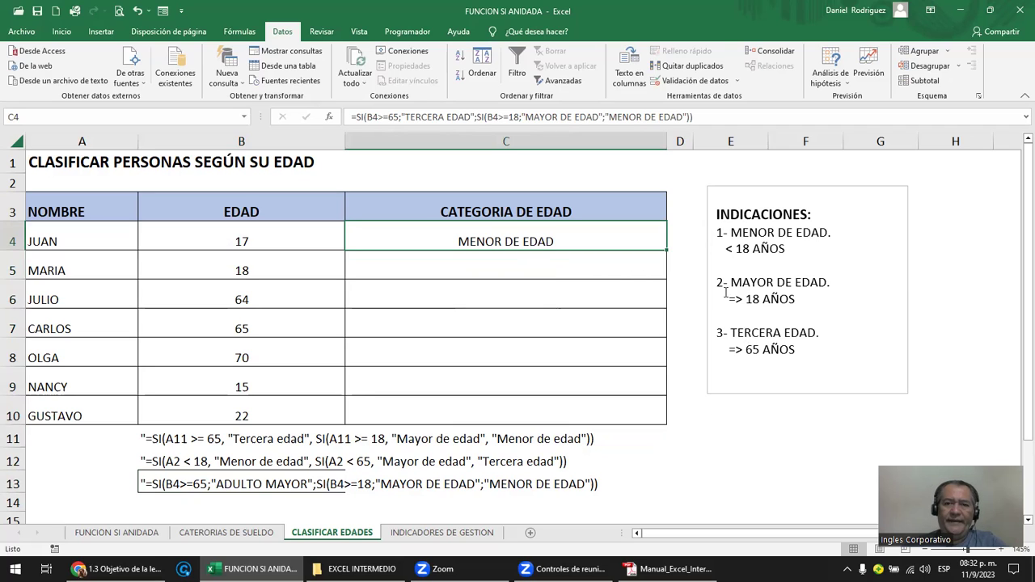
Review the MENOR DE EDAD, MAYOR DE EDAD and TERCERA EDAD (65) rules in the instructions box.
drag(717, 282, 803, 299)
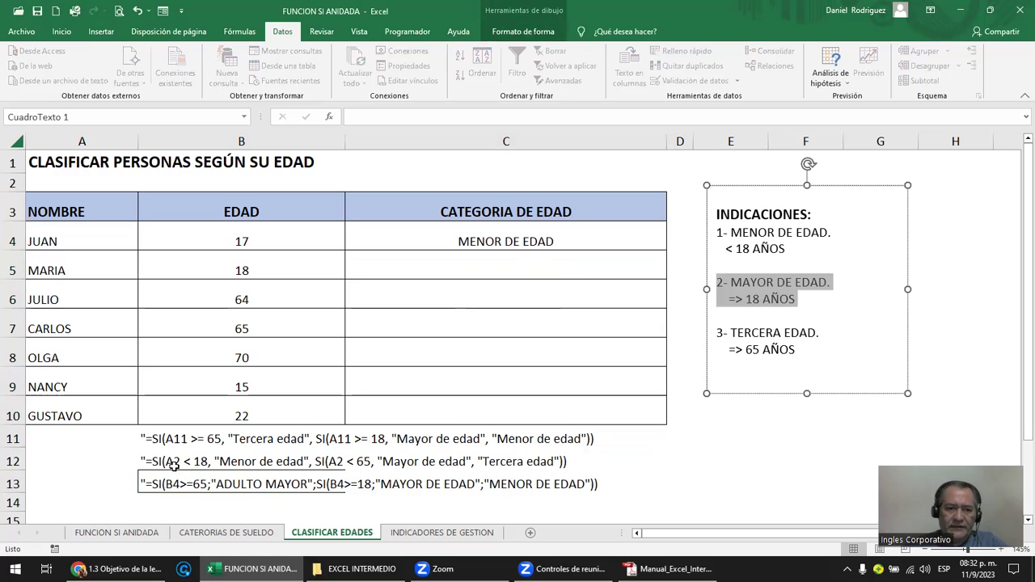
key(Delete)
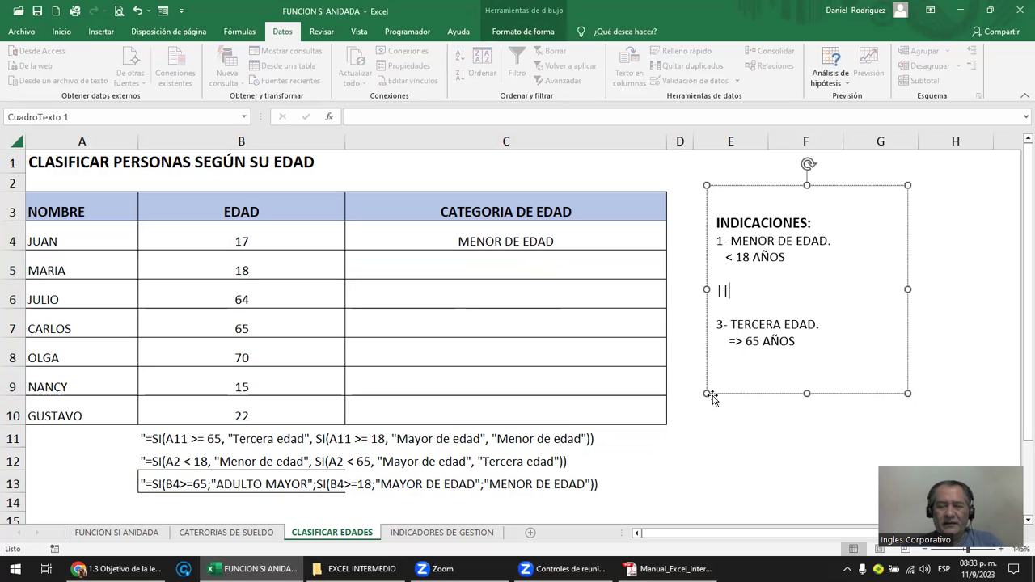
key(ctrl+z)
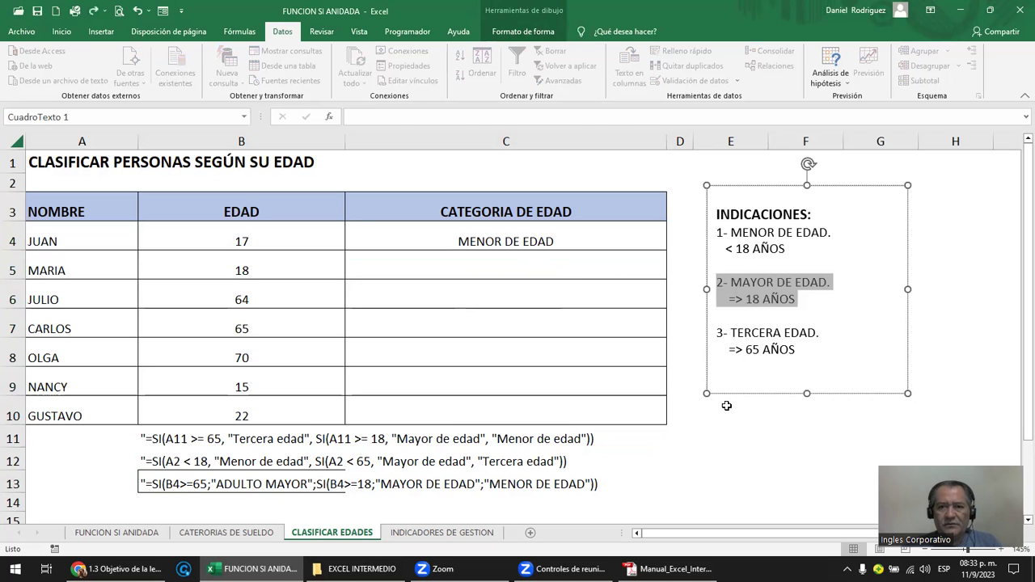
key(Escape)
key(Escape)
click(726, 405)
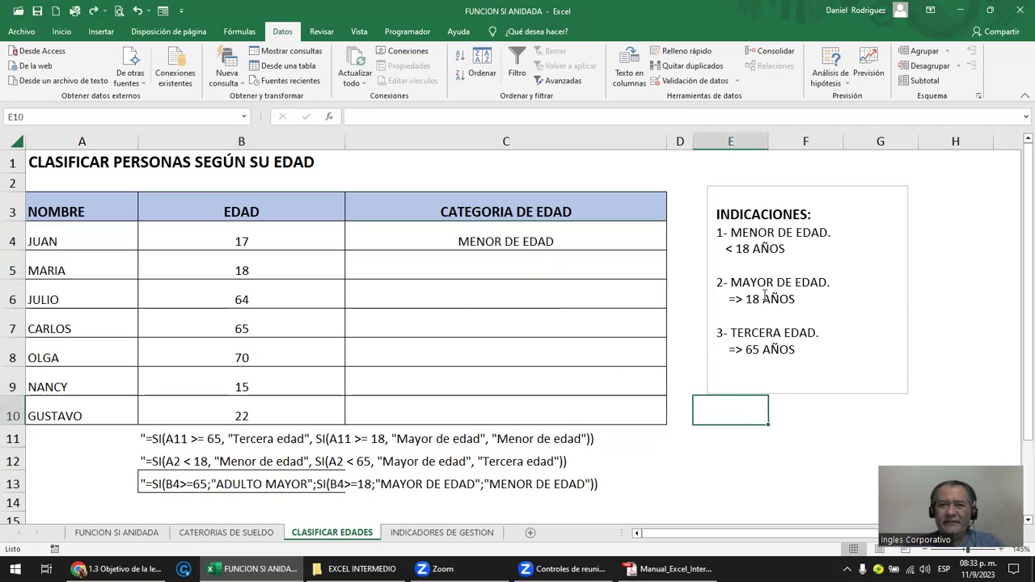
mouse_move(718, 235)
mouse_down()
mouse_move(804, 240)
mouse_move(806, 249)
mouse_up()
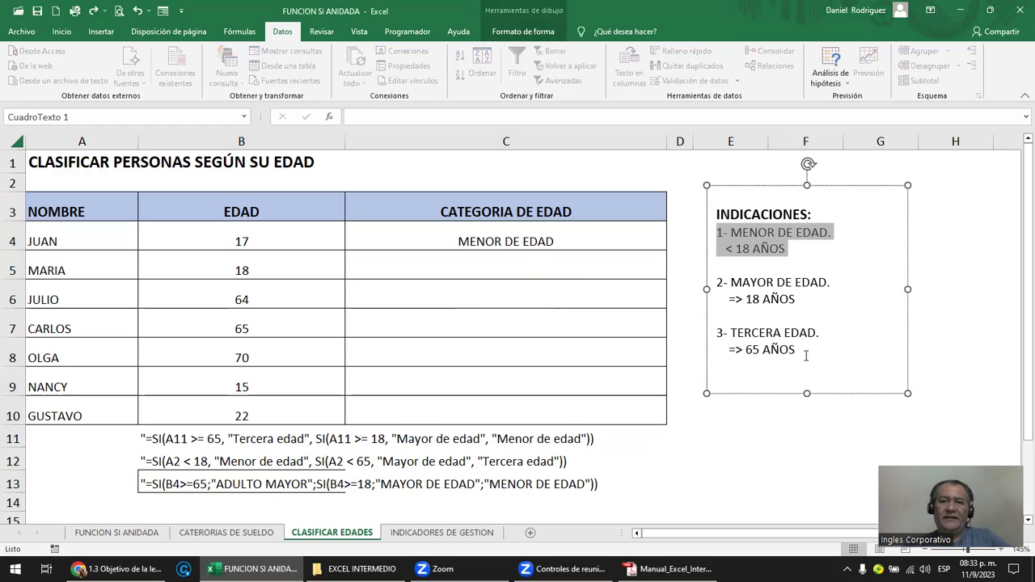
drag(806, 354, 716, 333)
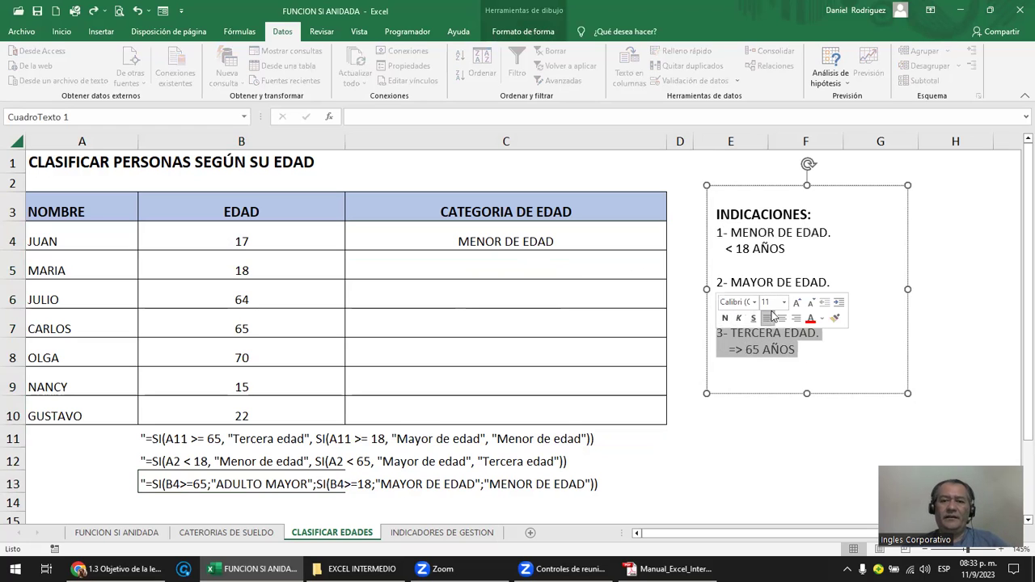
click(799, 434)
mouse_move(798, 350)
mouse_down()
mouse_move(736, 349)
mouse_move(719, 332)
mouse_move(729, 261)
mouse_move(716, 232)
mouse_up()
click(674, 239)
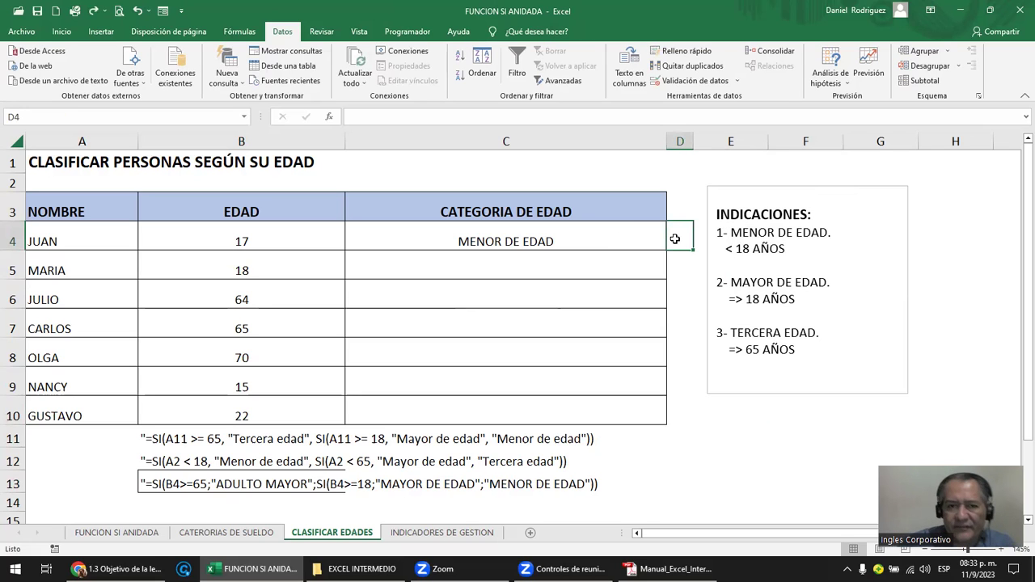
Delete the nested SI formula from C4.
click(536, 240)
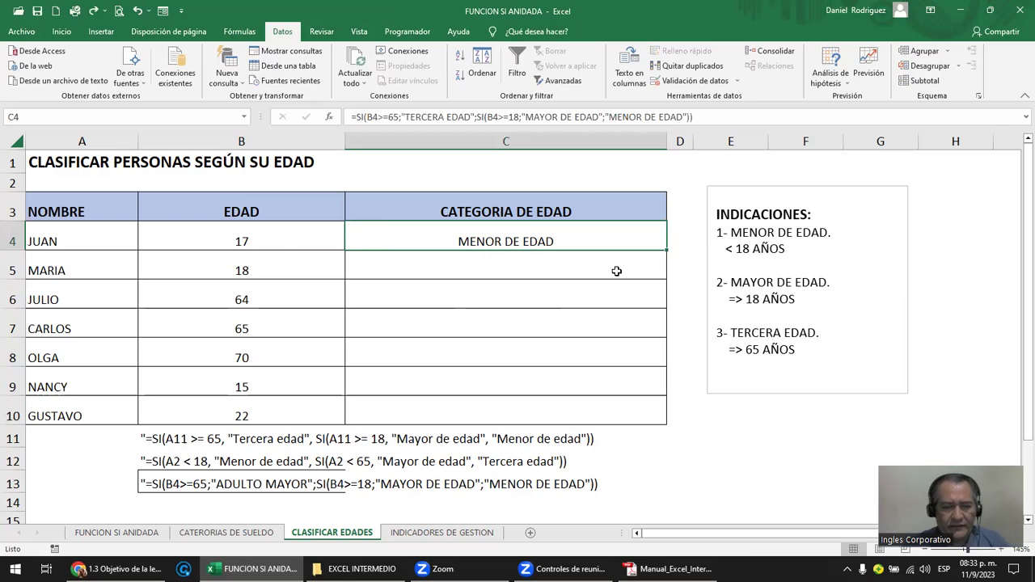
key(F2)
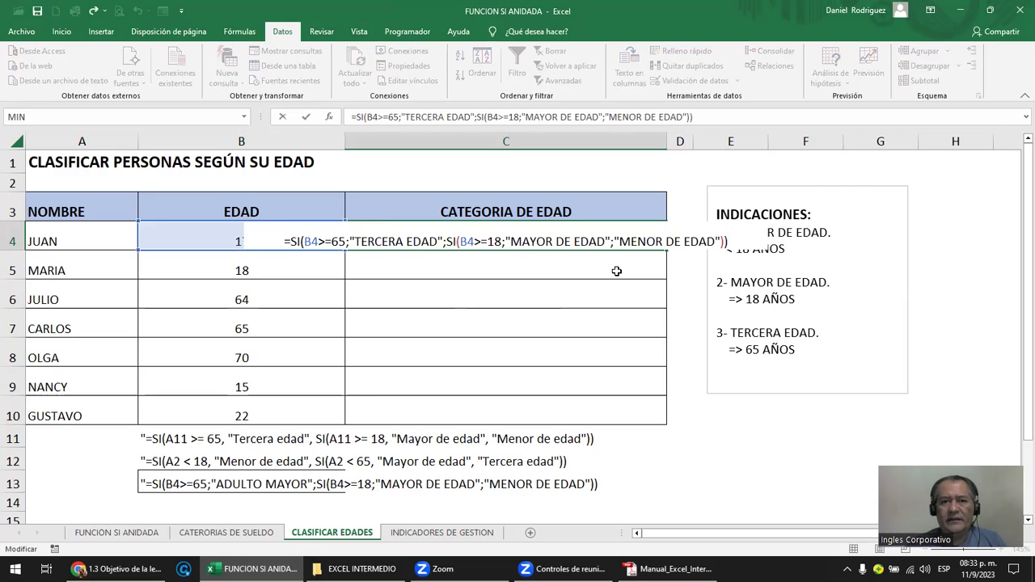
key(Escape)
key(Delete)
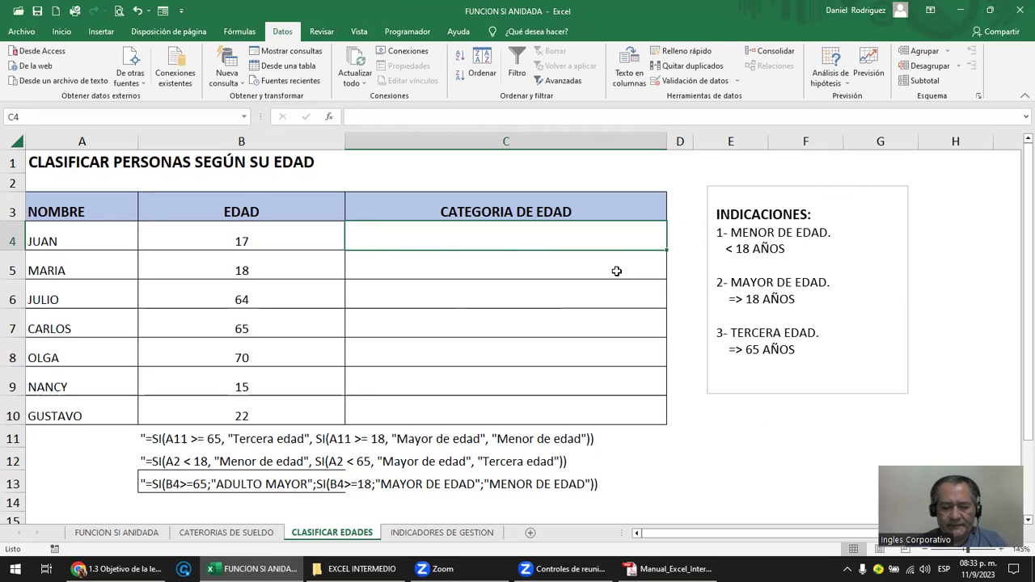
Type =SI(B4=>65;"TERCERA EDAD";SI( into C4, leaving the false branch open.
text(=)
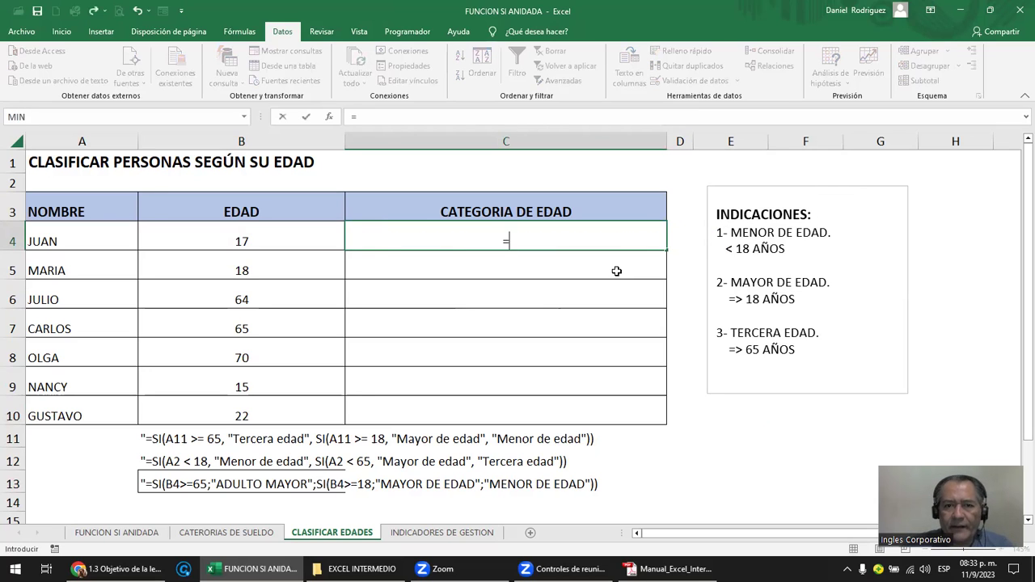
click(261, 240)
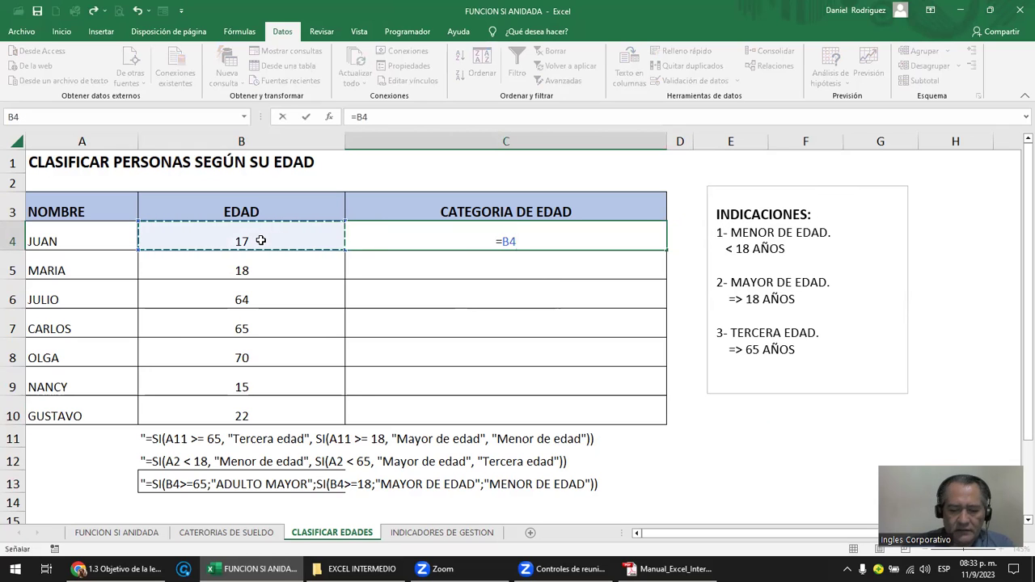
key(BackSpace)
key(BackSpace)
text(SI()
click(238, 239)
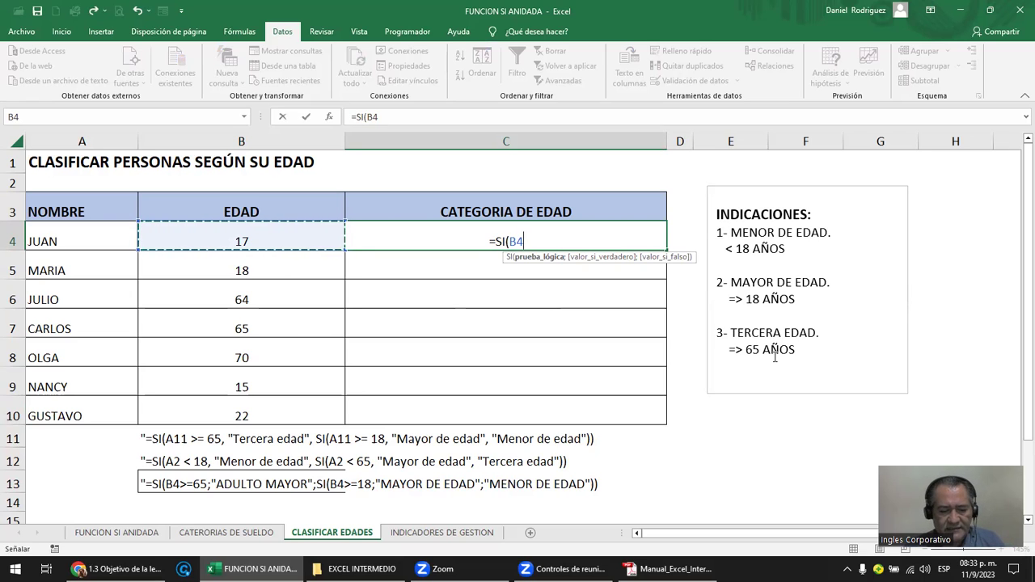
text(=>)
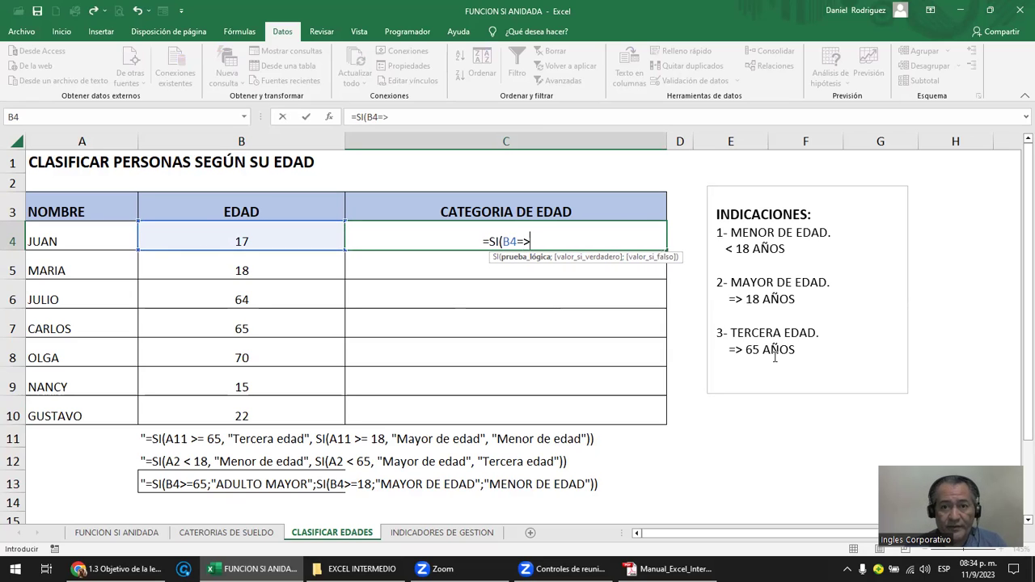
text(65)
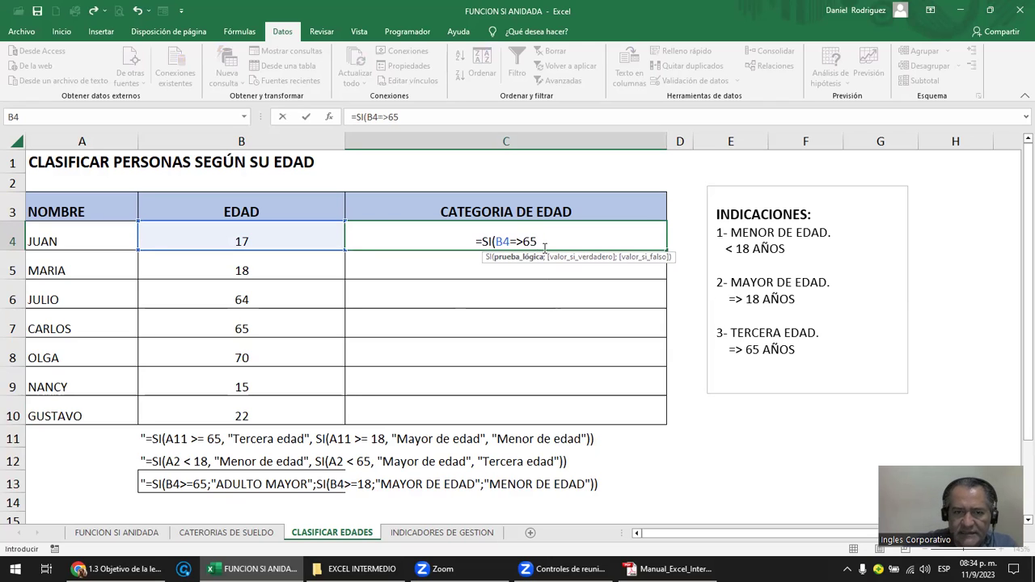
text(;)
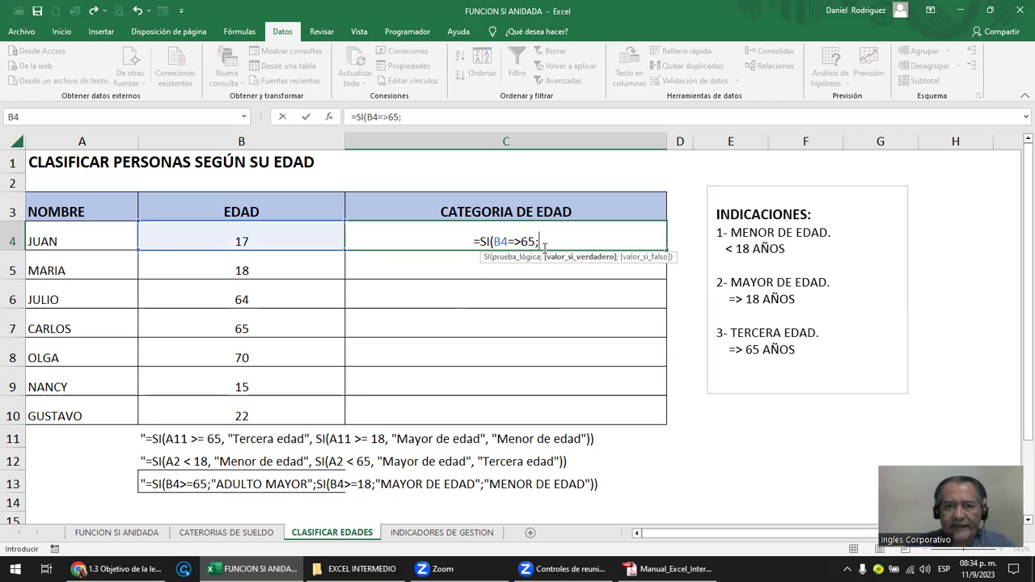
text("TERCERA )
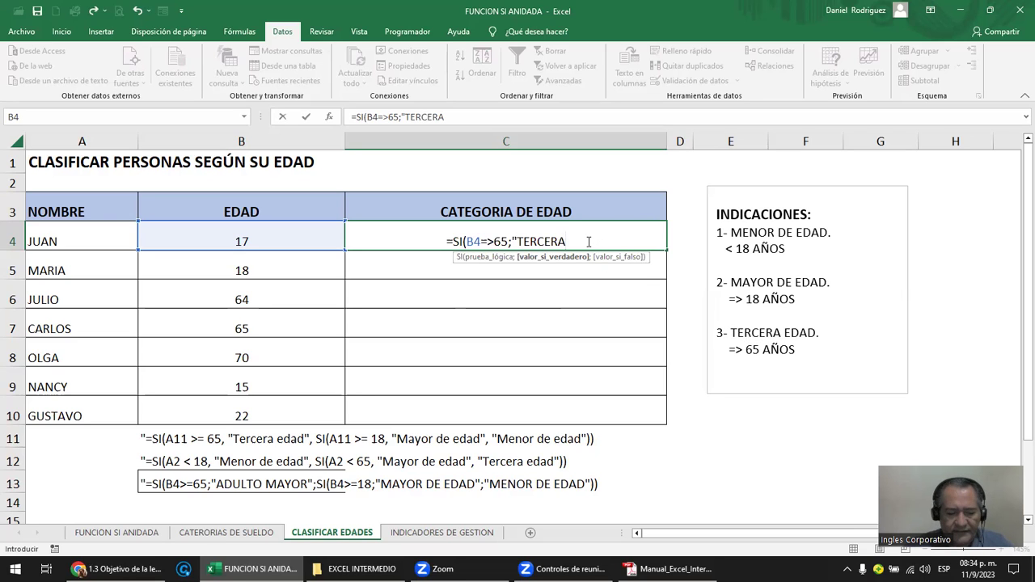
text(EDAD)
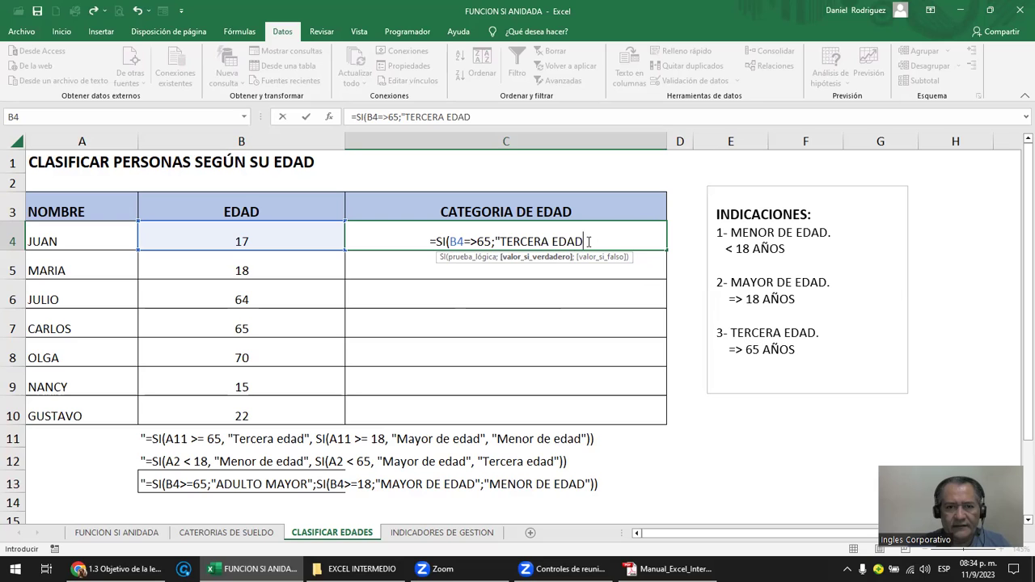
text(")
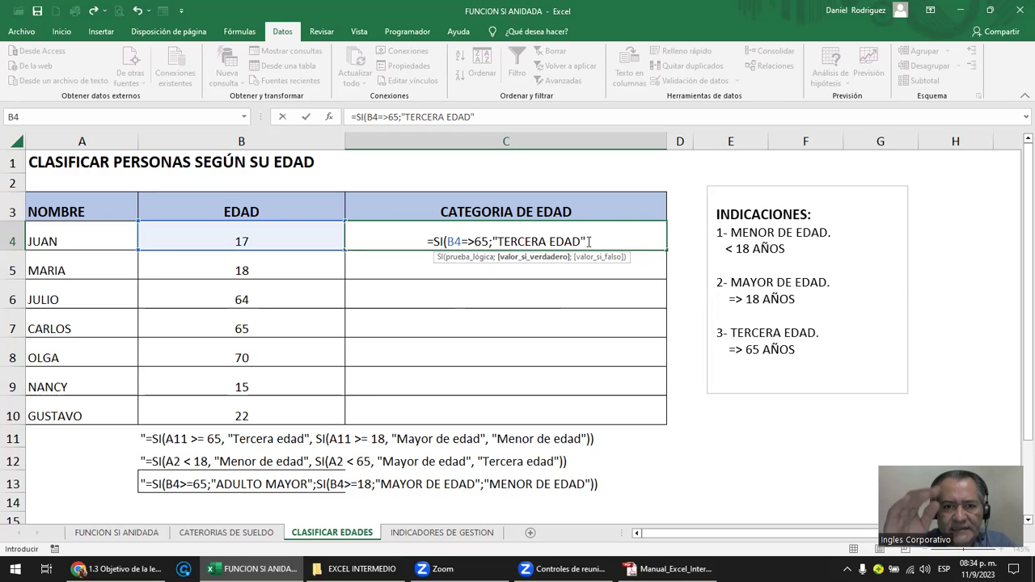
text(;)
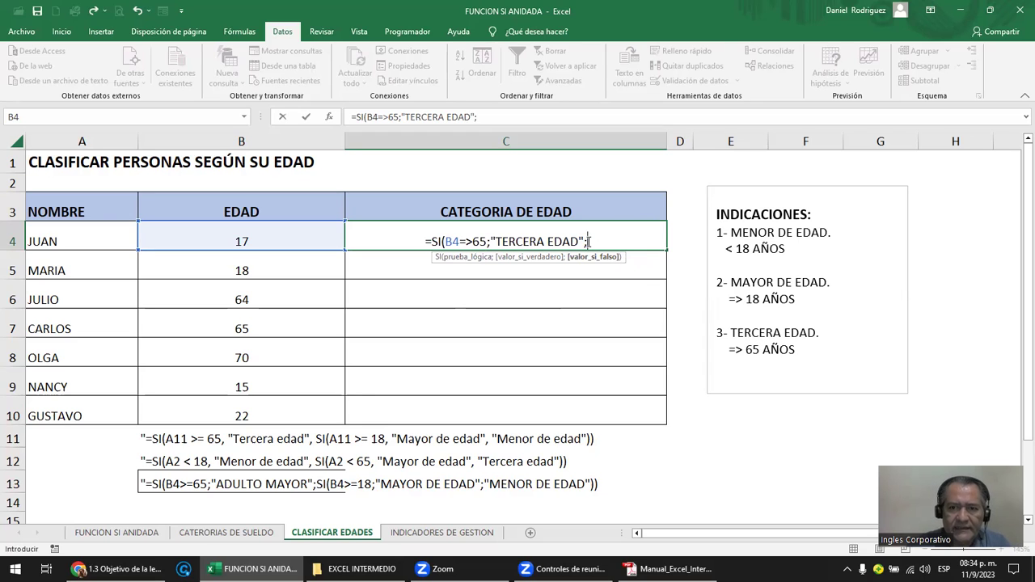
text(SI)
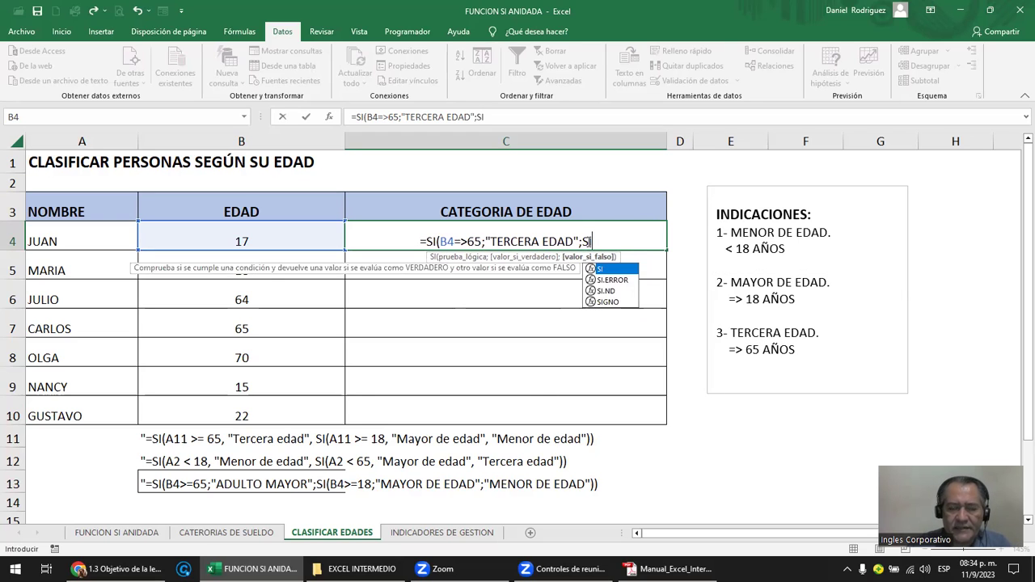
text(()
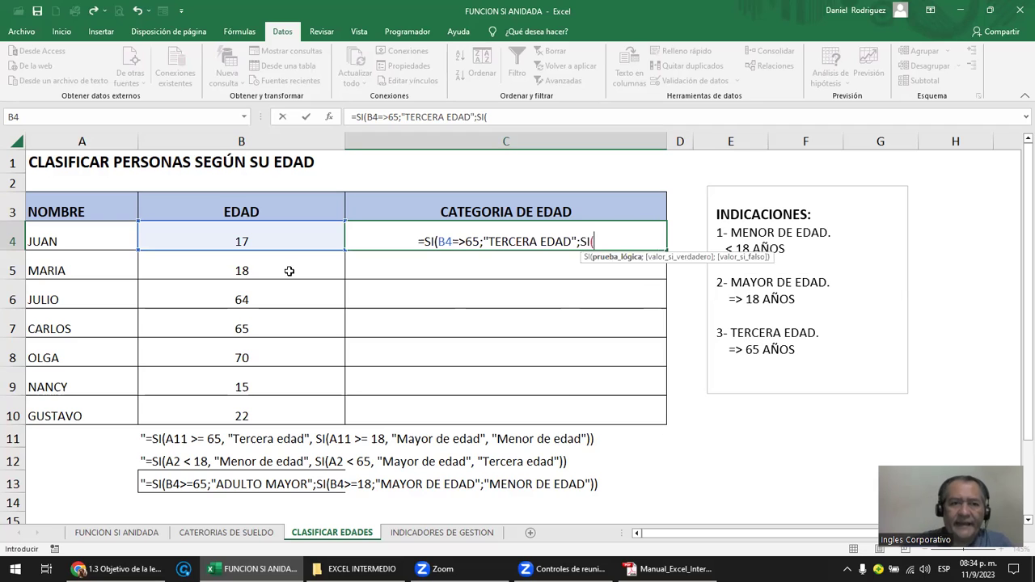
Finish the inner SI(B4=>18;"MAYOR DE EDAD";"MENOR DE EDAD")) and enter it with Excel's correction.
click(256, 240)
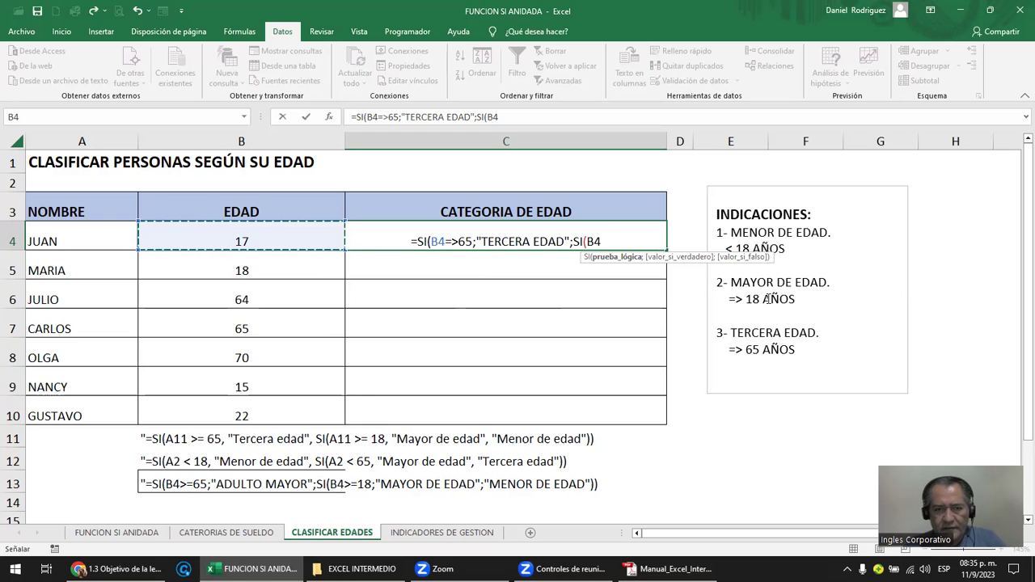
text(=>)
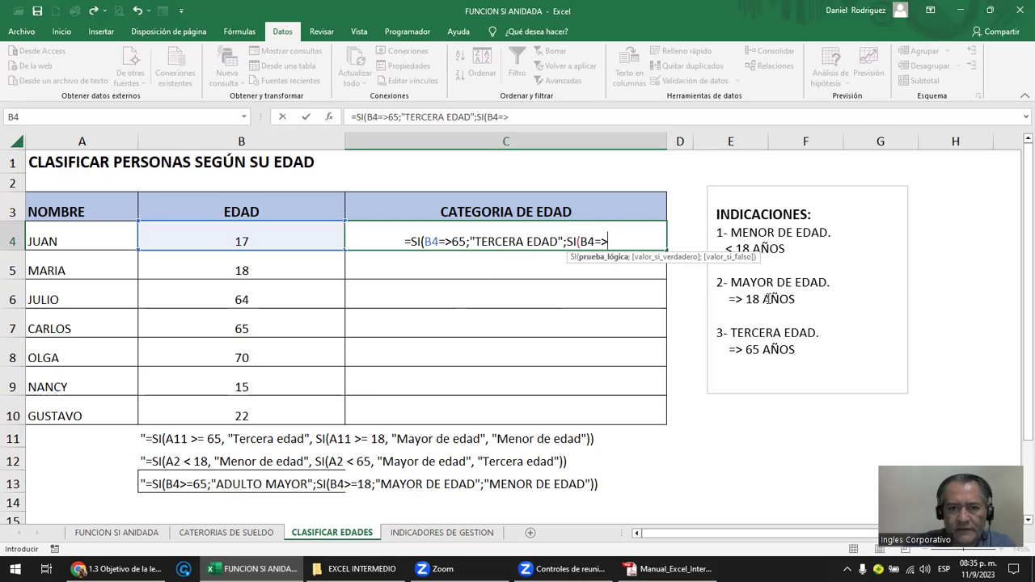
text(18)
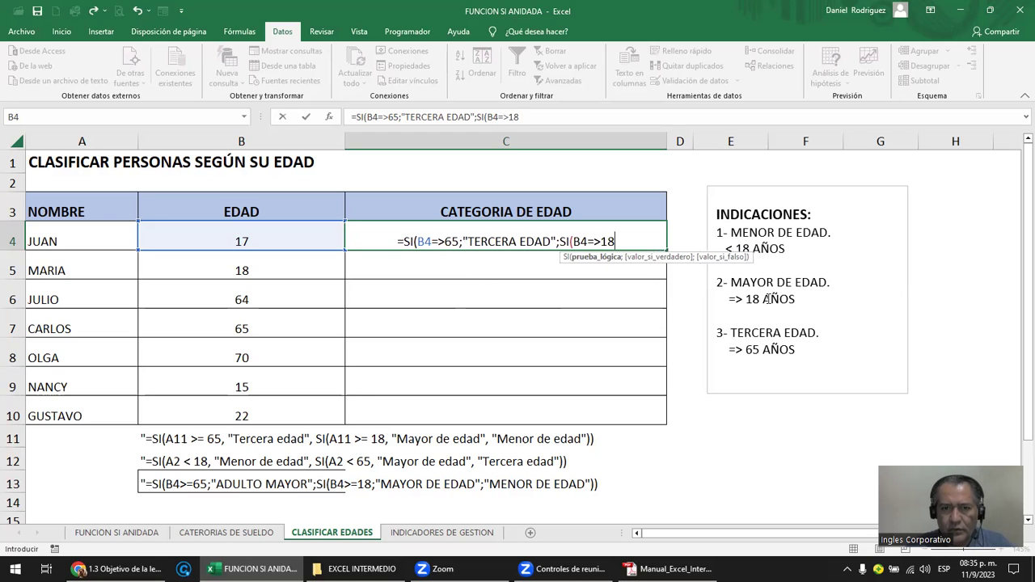
text(;)
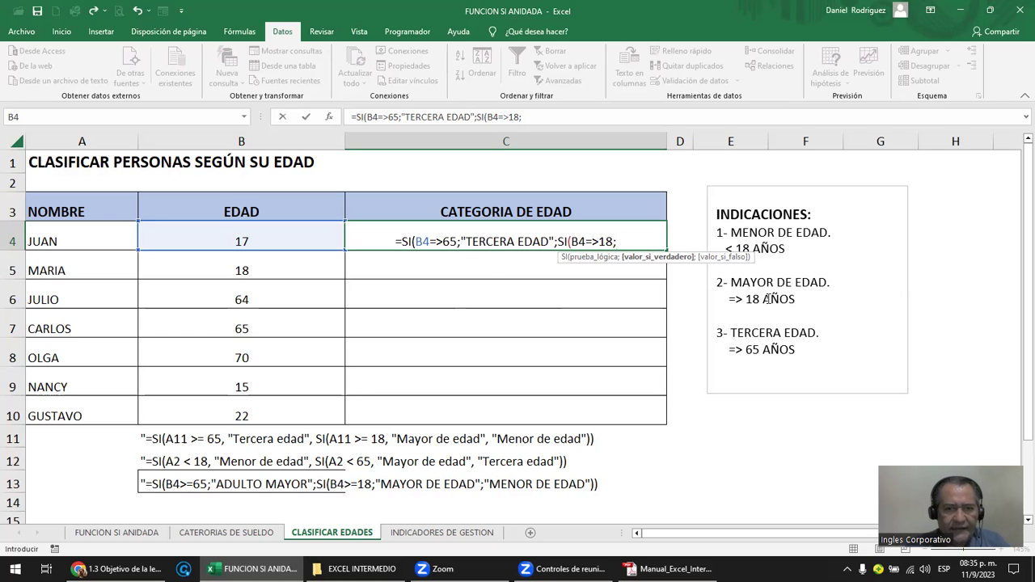
text(")
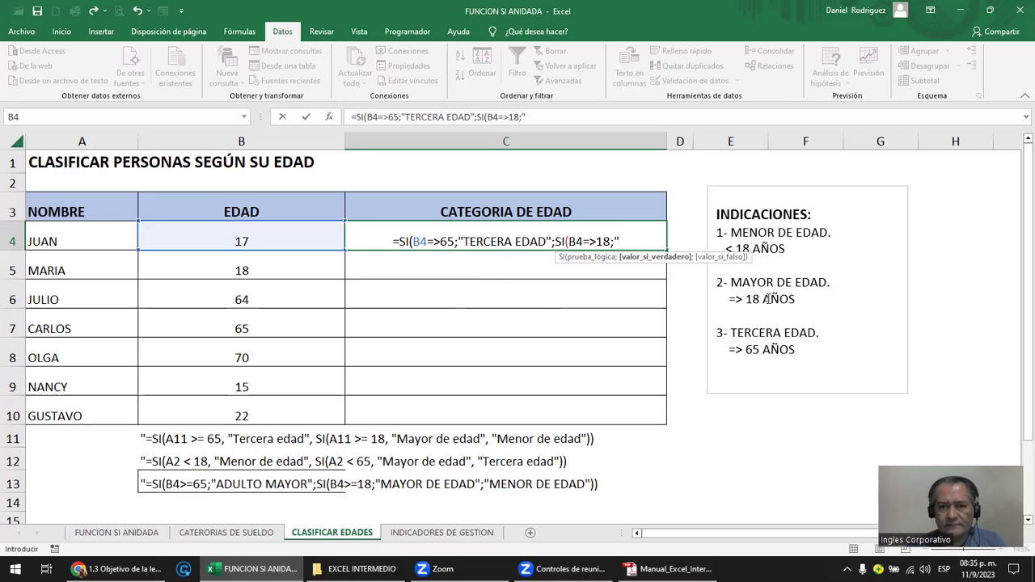
text(MAYOR DE EDAD)
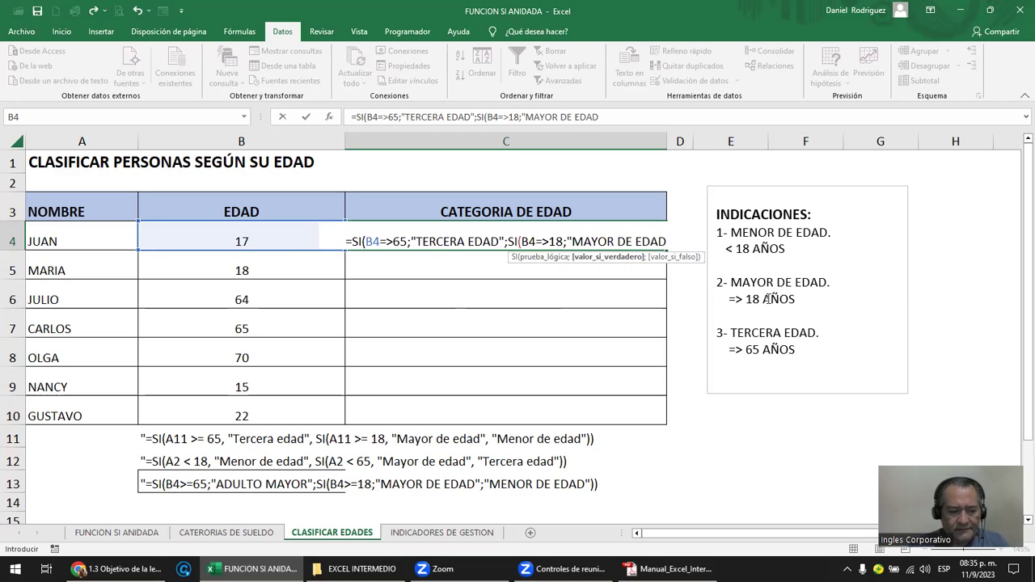
text(")
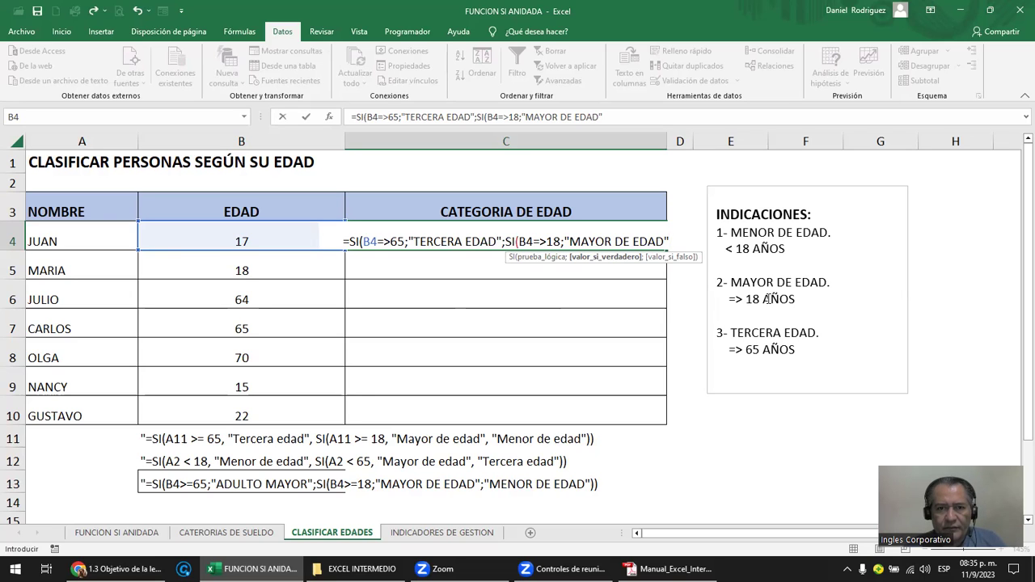
text(;)
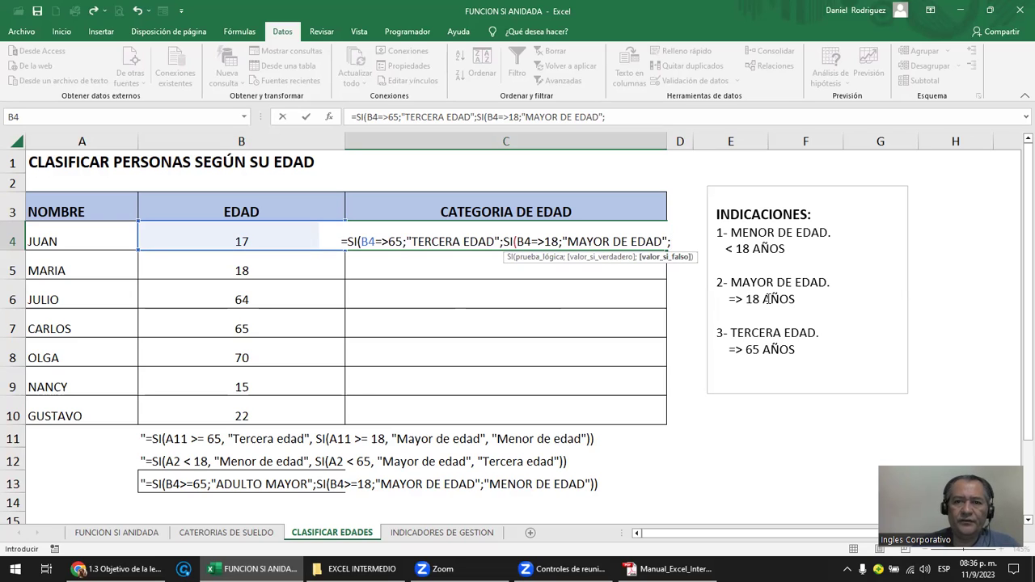
text(")
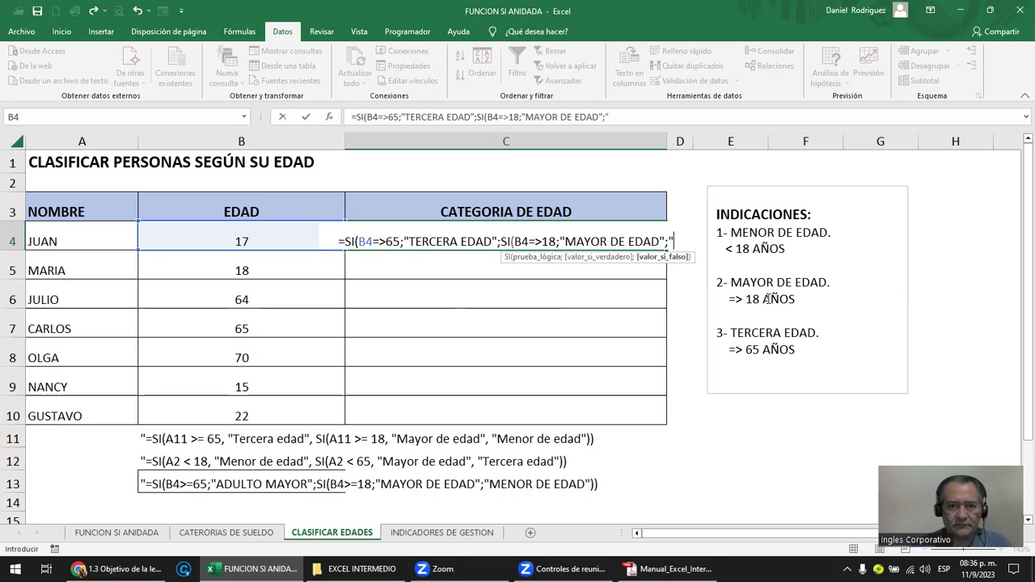
text(MENO)
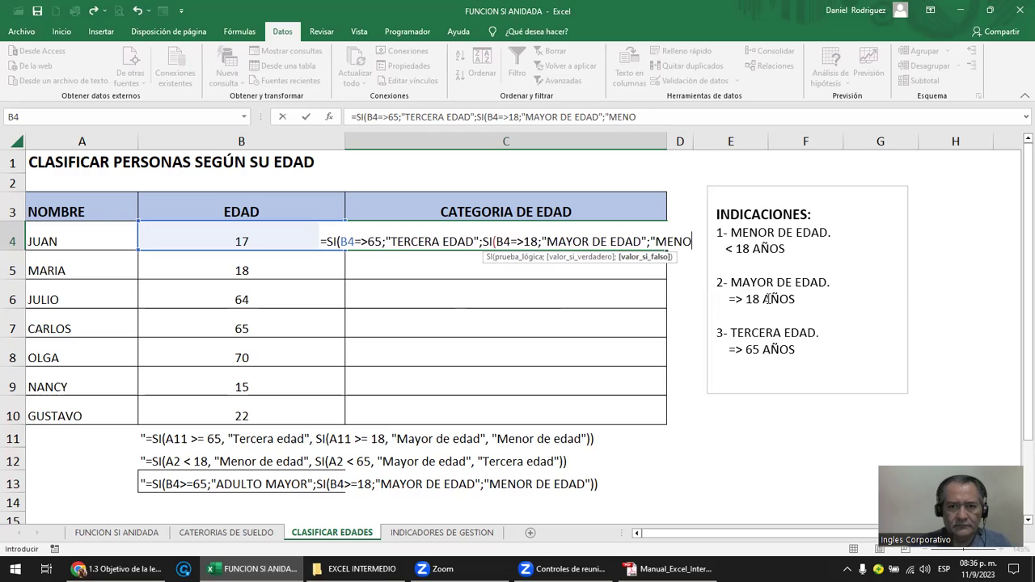
text(R DE EDAD")
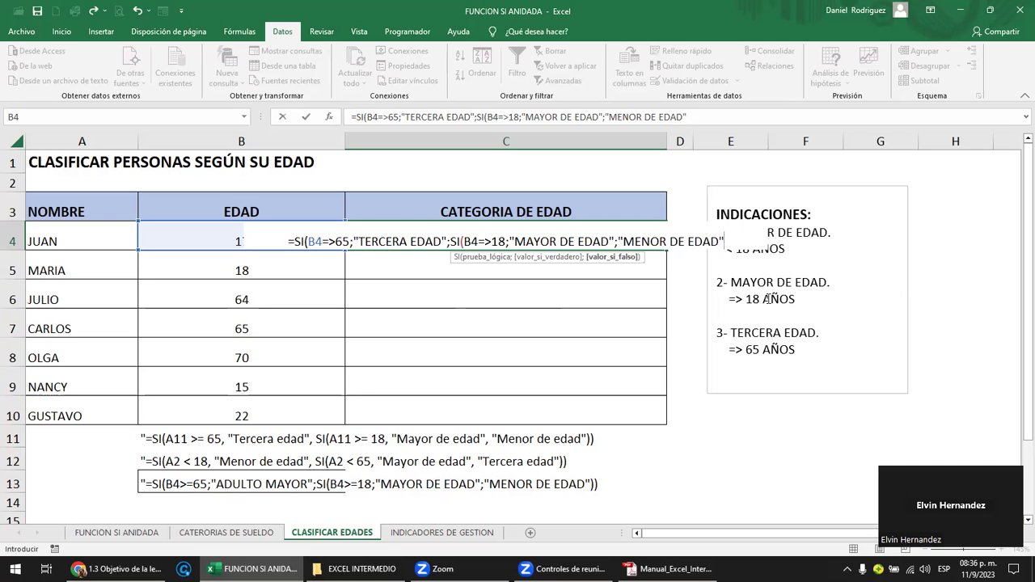
text()))
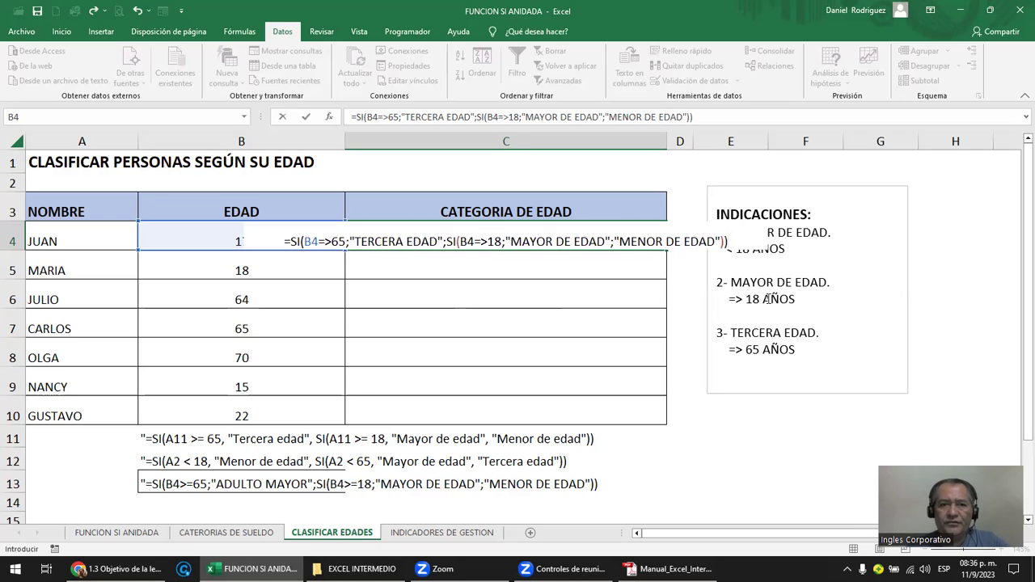
key(Return)
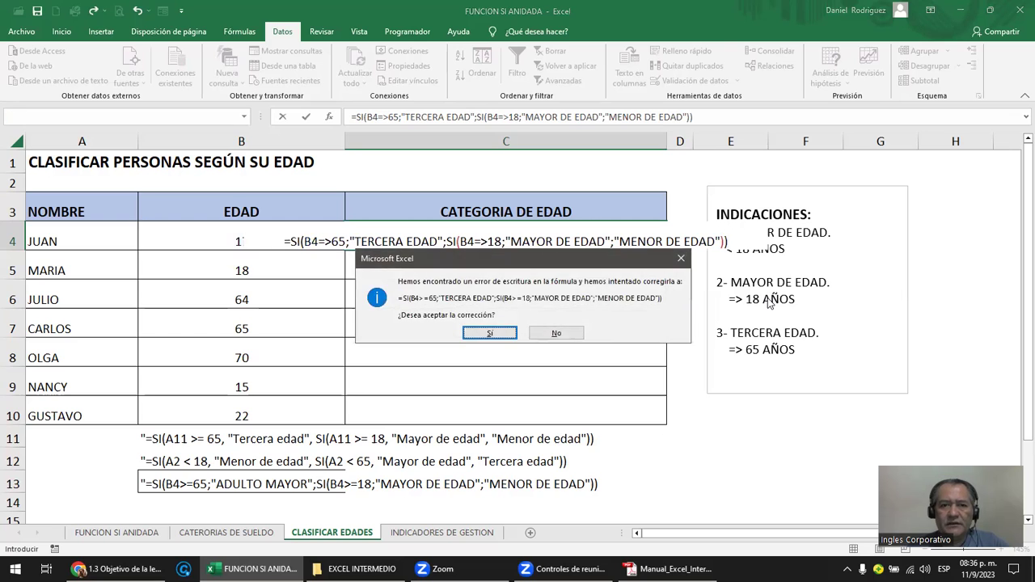
key(Return)
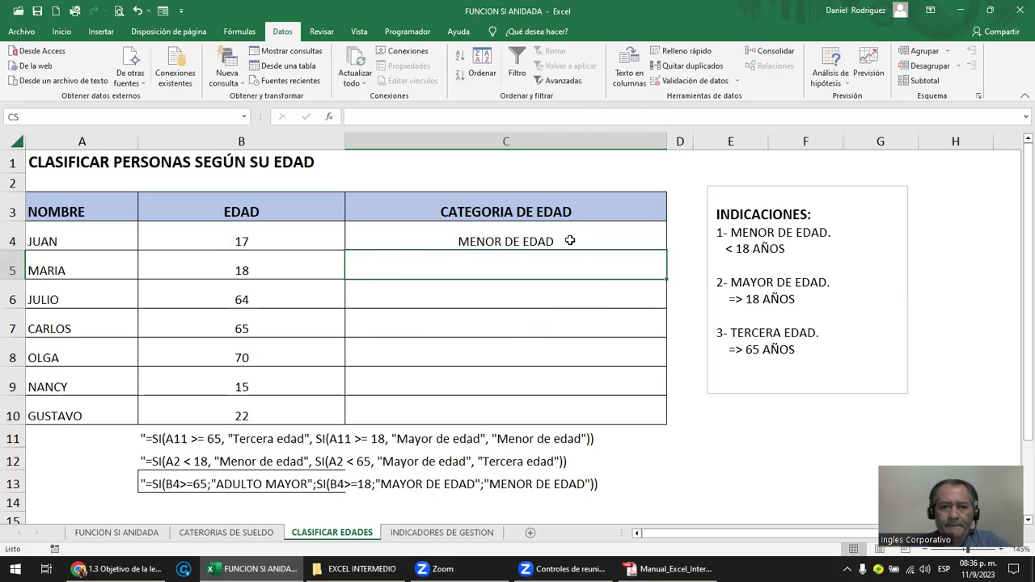
Review C4's TERCERA and MAYOR DE EDAD results, then fill down and undo the overshooting fill.
click(567, 236)
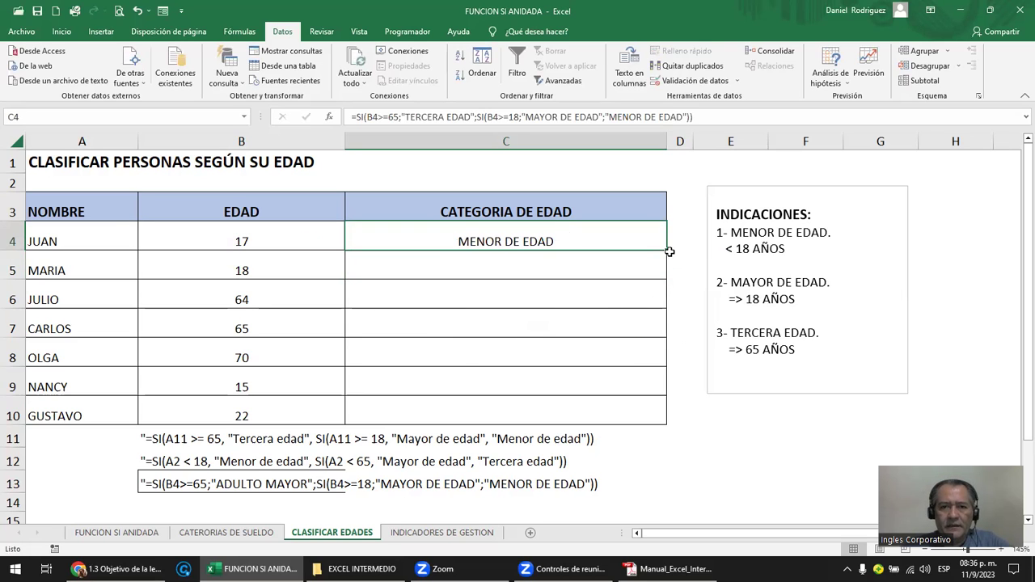
click(737, 251)
click(609, 241)
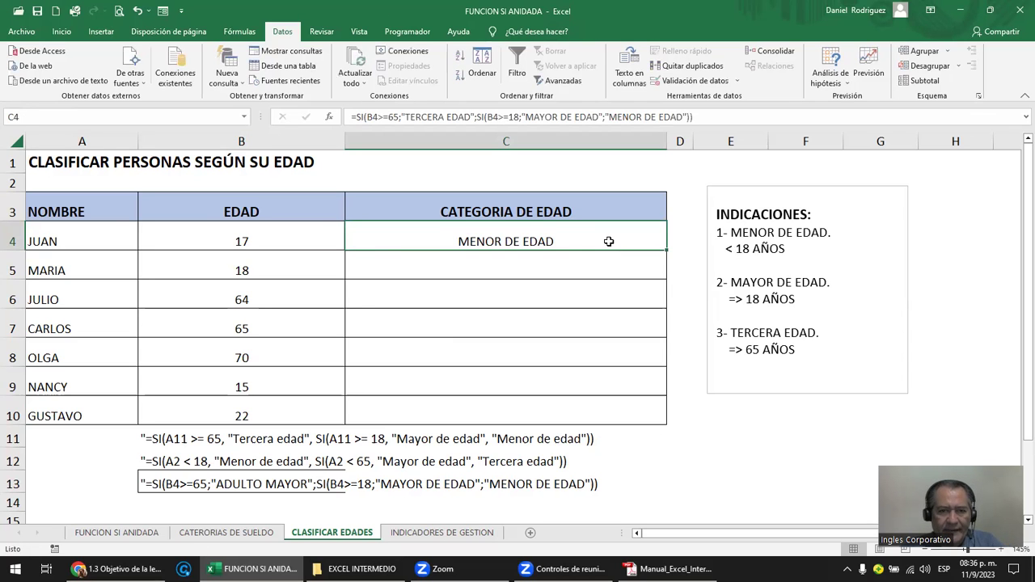
double_click(609, 241)
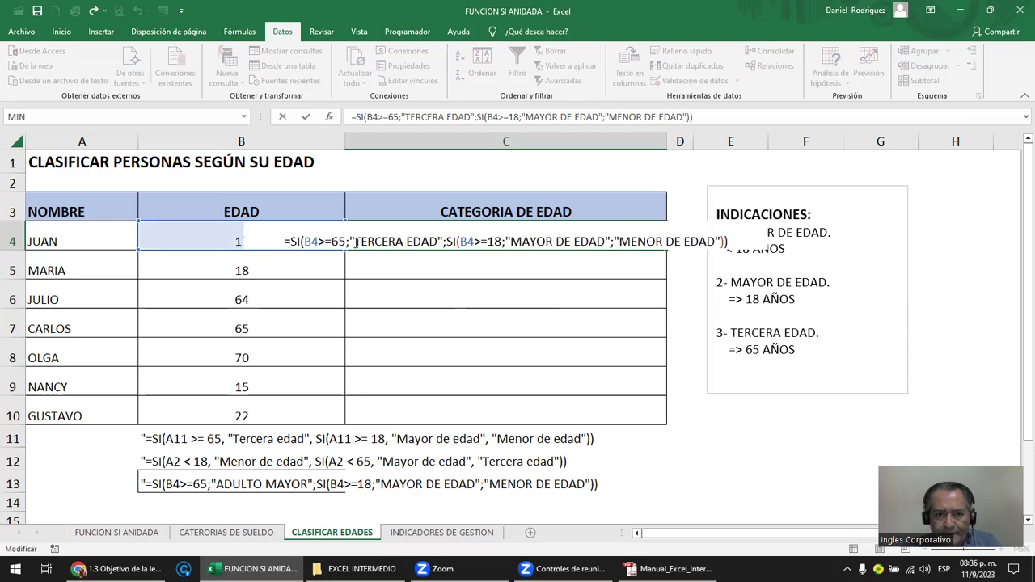
drag(349, 241, 442, 240)
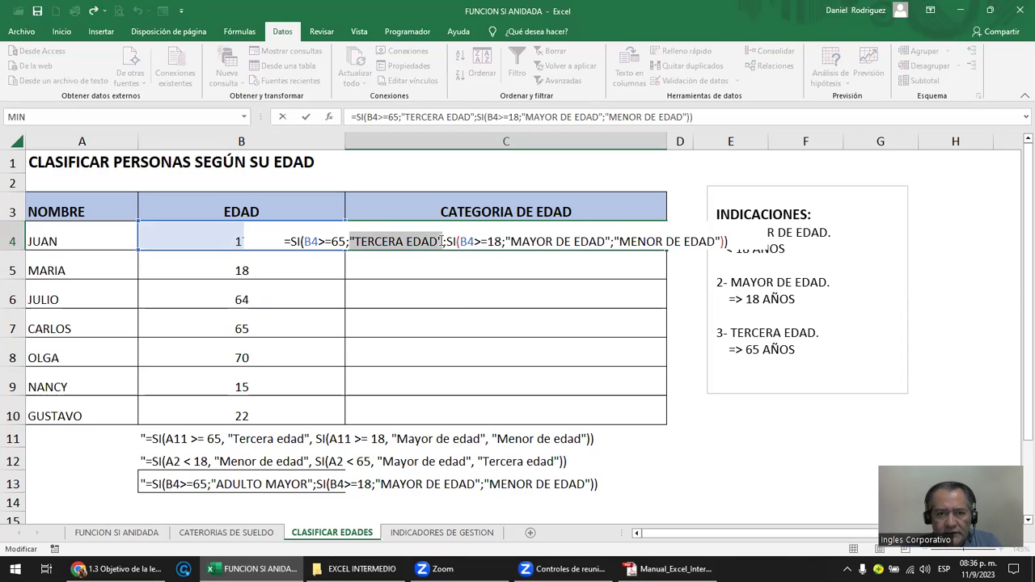
drag(506, 241, 609, 240)
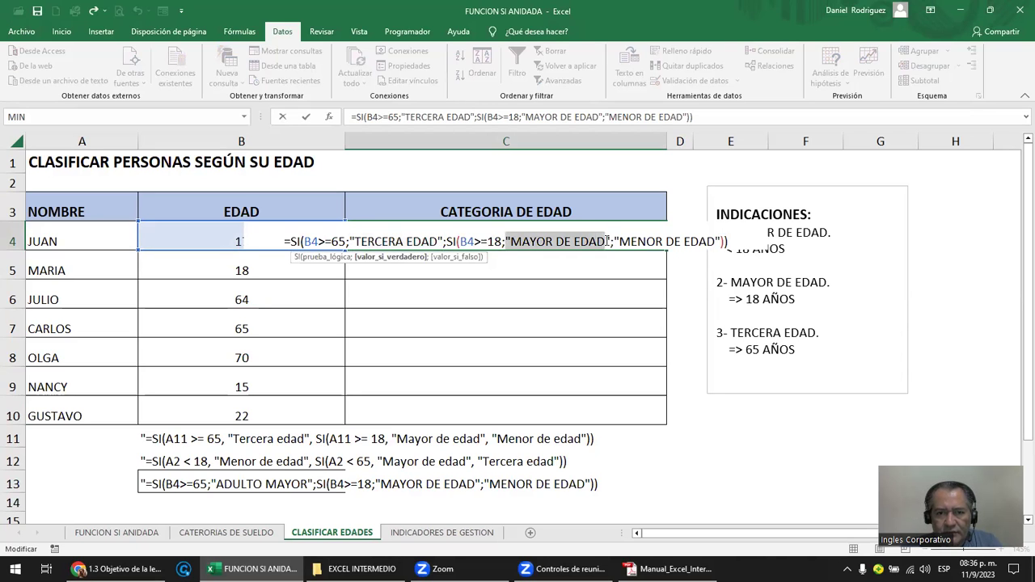
key(Escape)
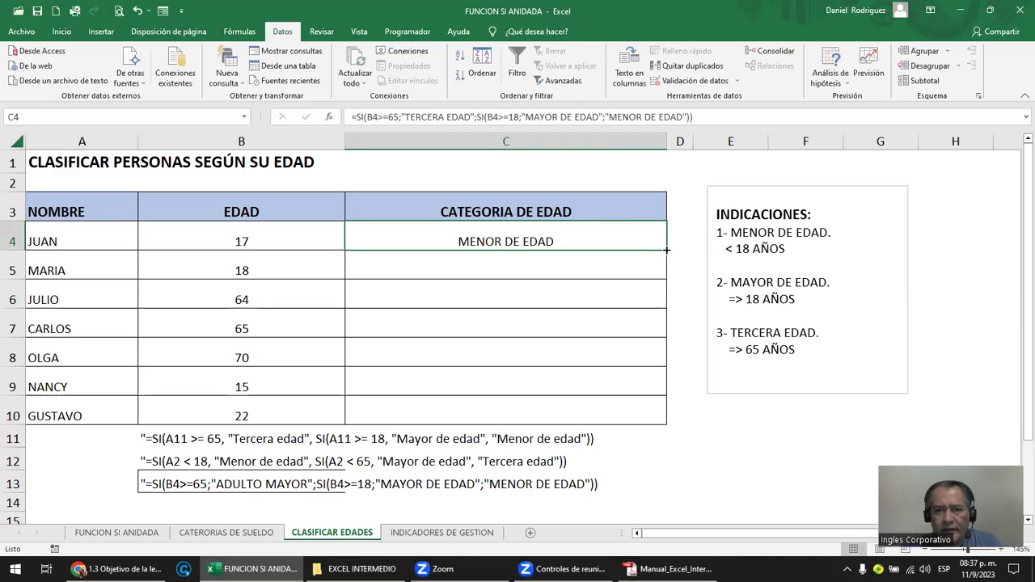
double_click(667, 250)
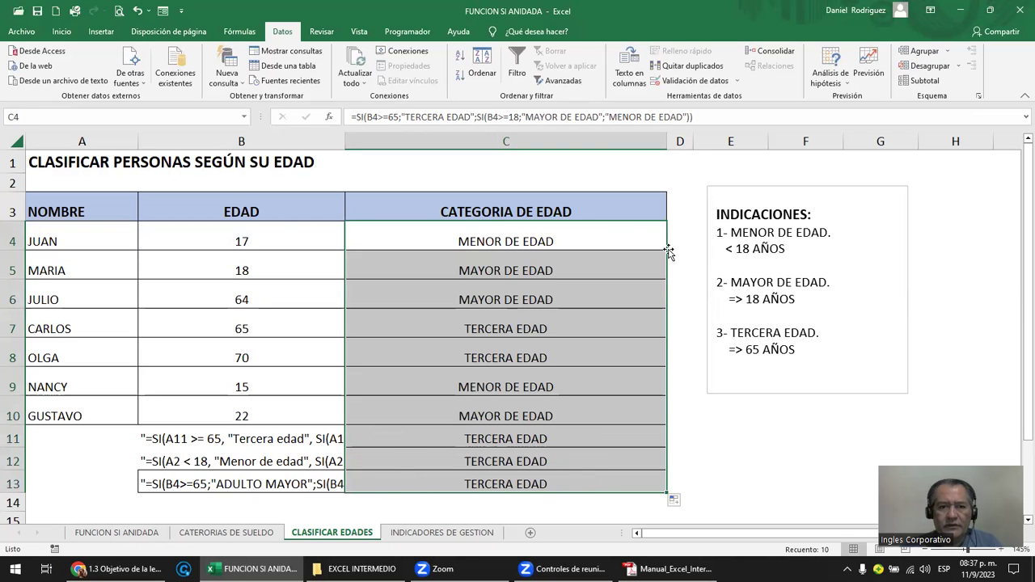
key(ctrl+z)
click(547, 419)
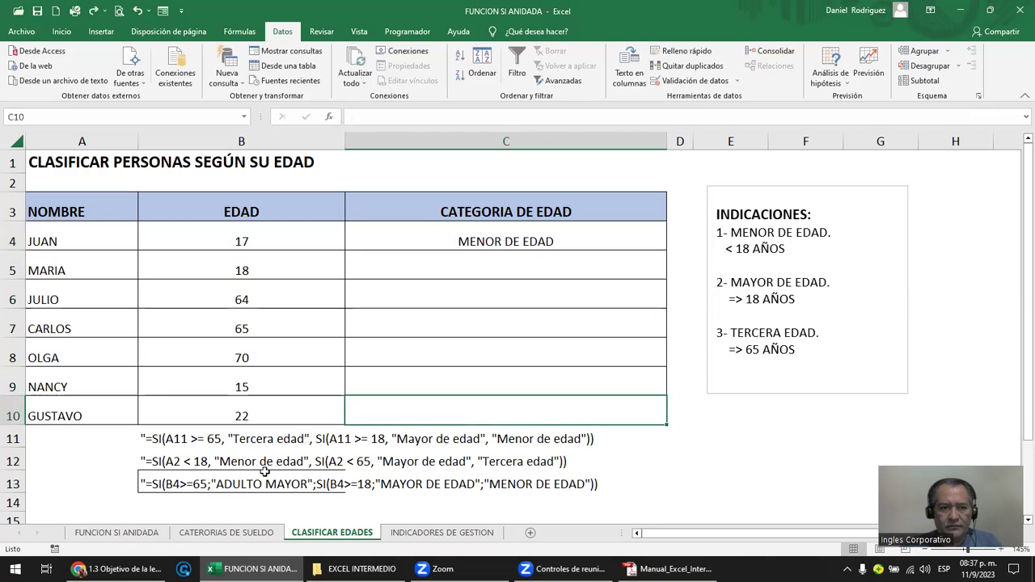
Insert a shortened blank row 11 above the formula notes.
click(12, 439)
right_click(12, 438)
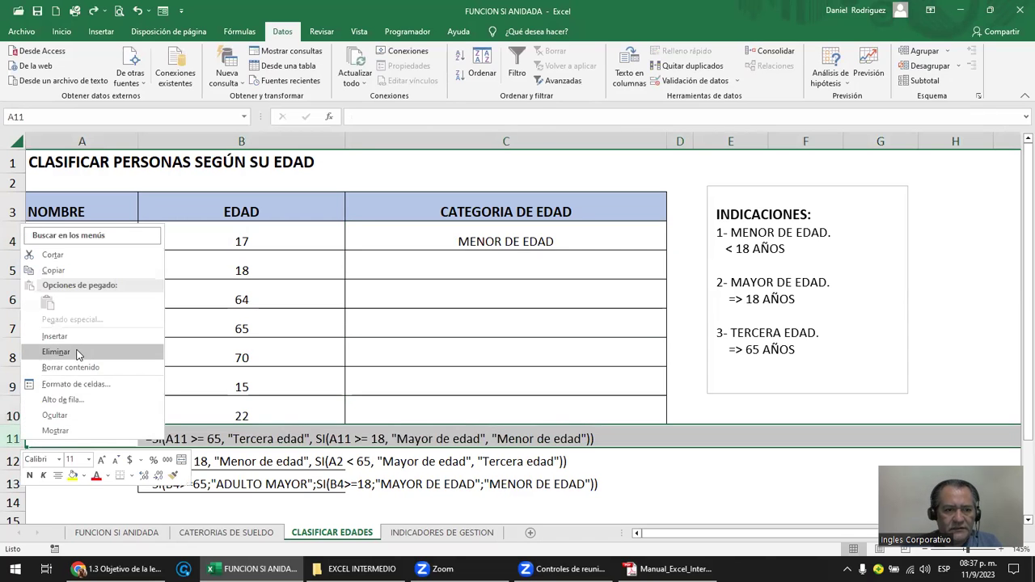
click(54, 336)
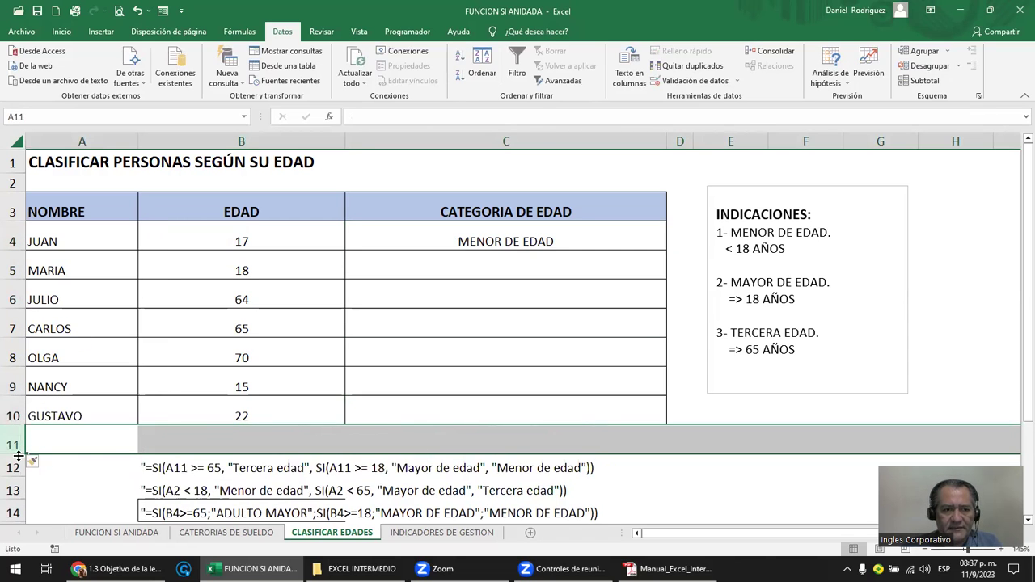
drag(18, 456, 18, 441)
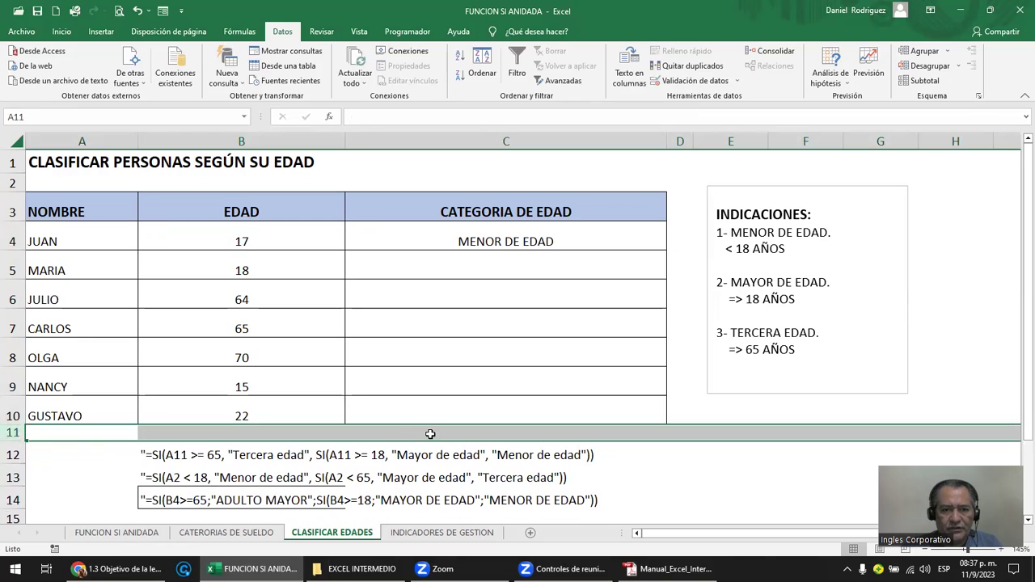
Fill C4's nested age formula down to C10.
click(521, 243)
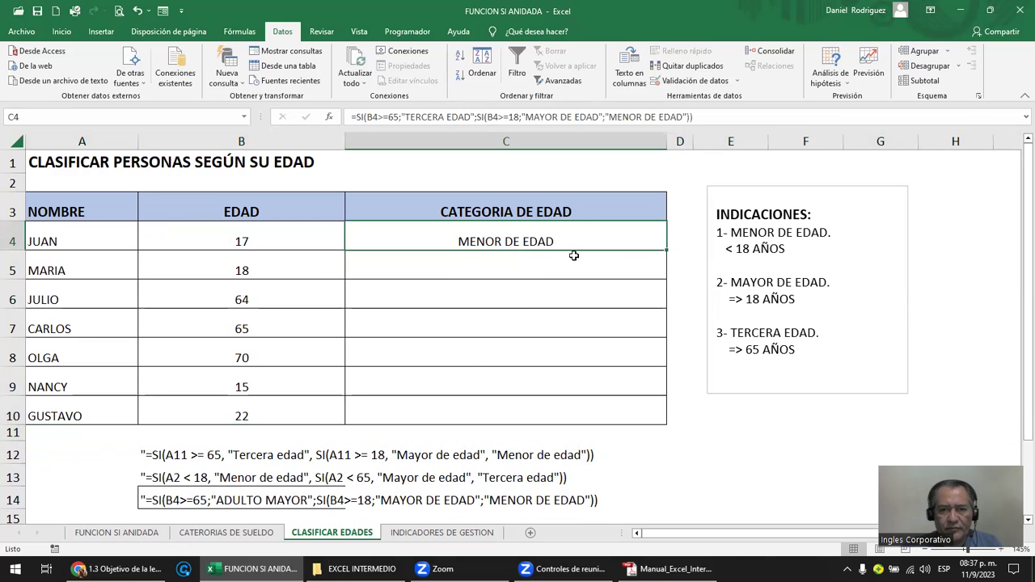
double_click(666, 253)
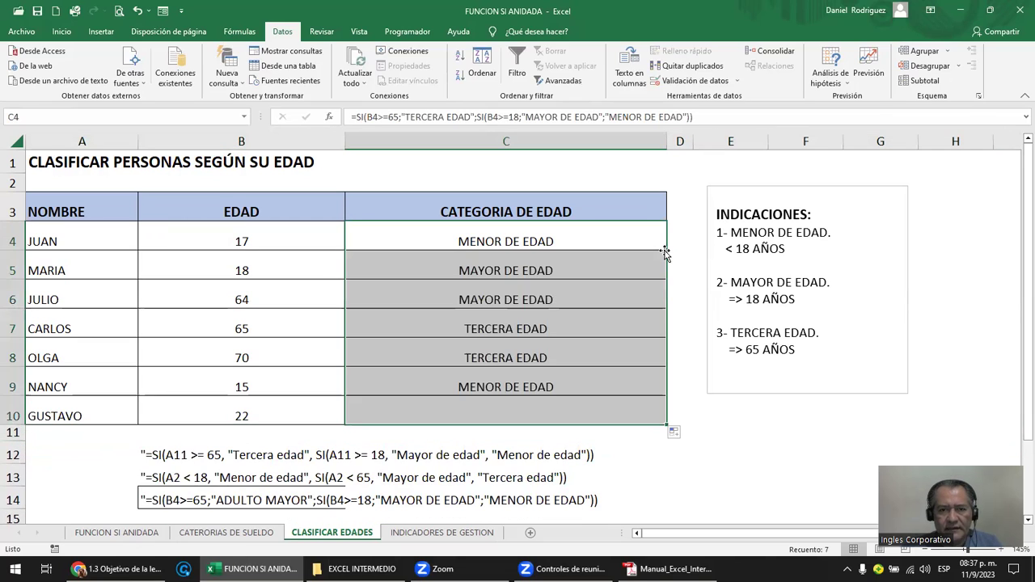
click(522, 416)
click(235, 356)
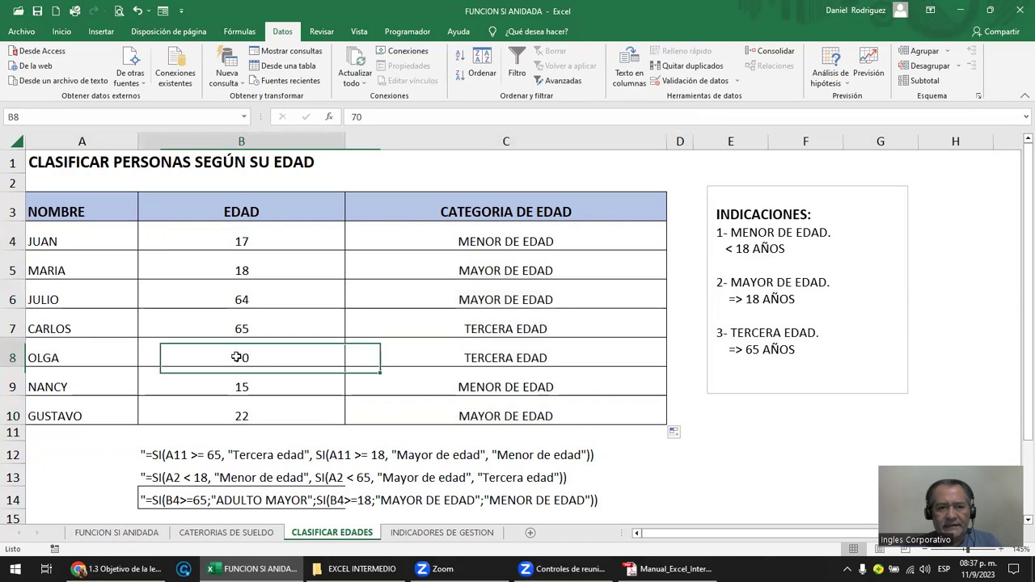
click(478, 356)
click(254, 321)
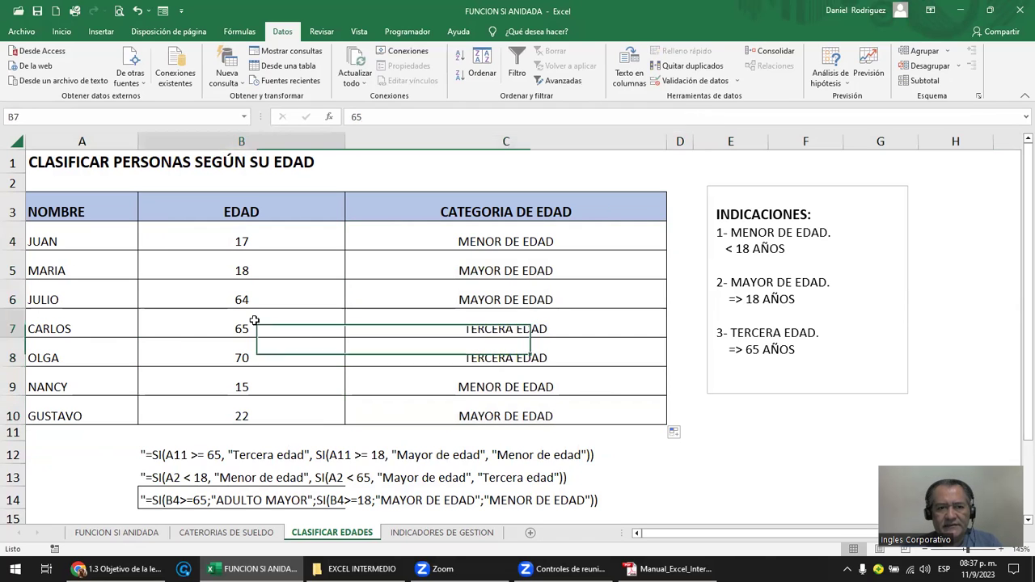
click(497, 323)
click(273, 292)
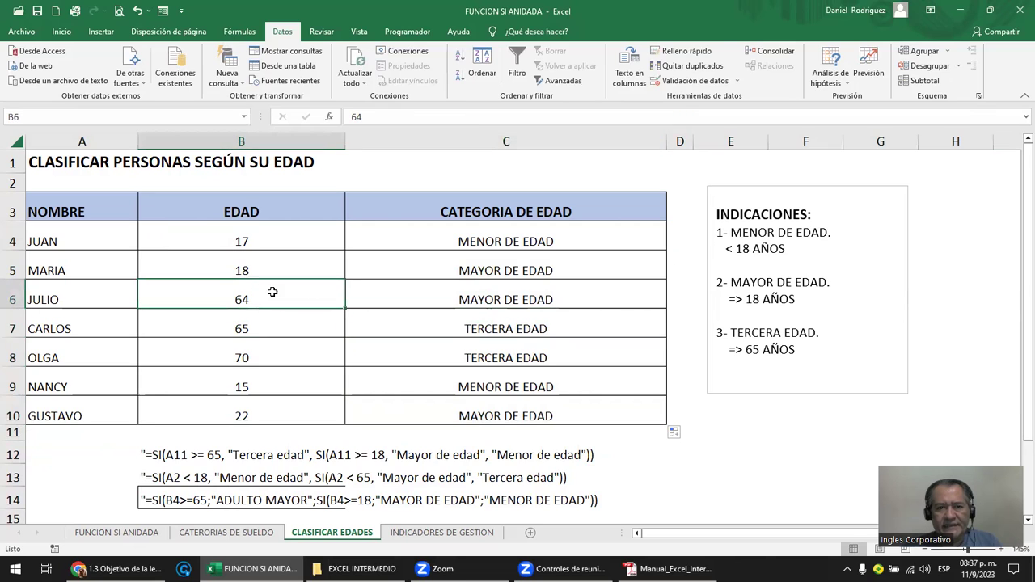
click(507, 300)
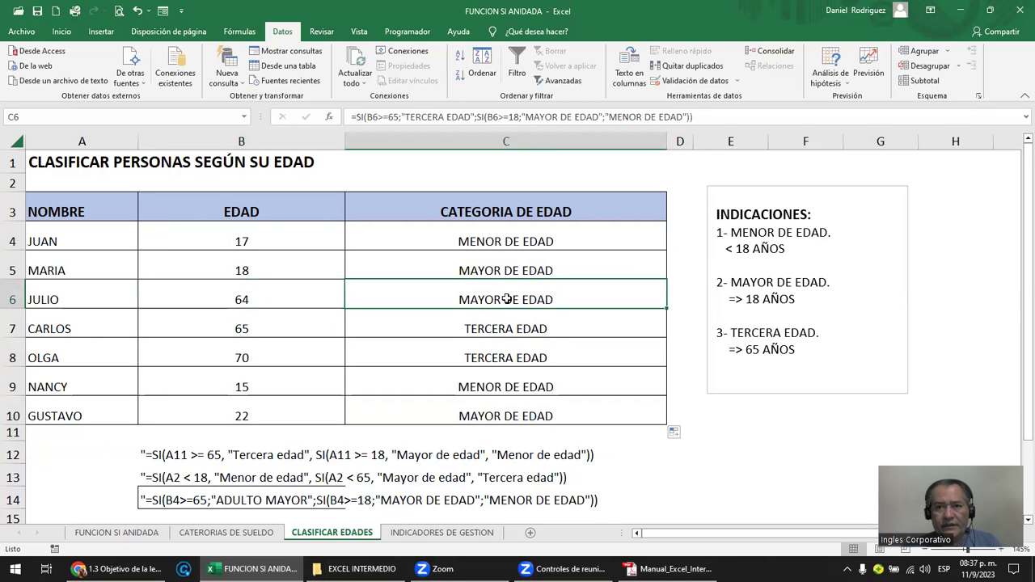
click(278, 300)
click(258, 268)
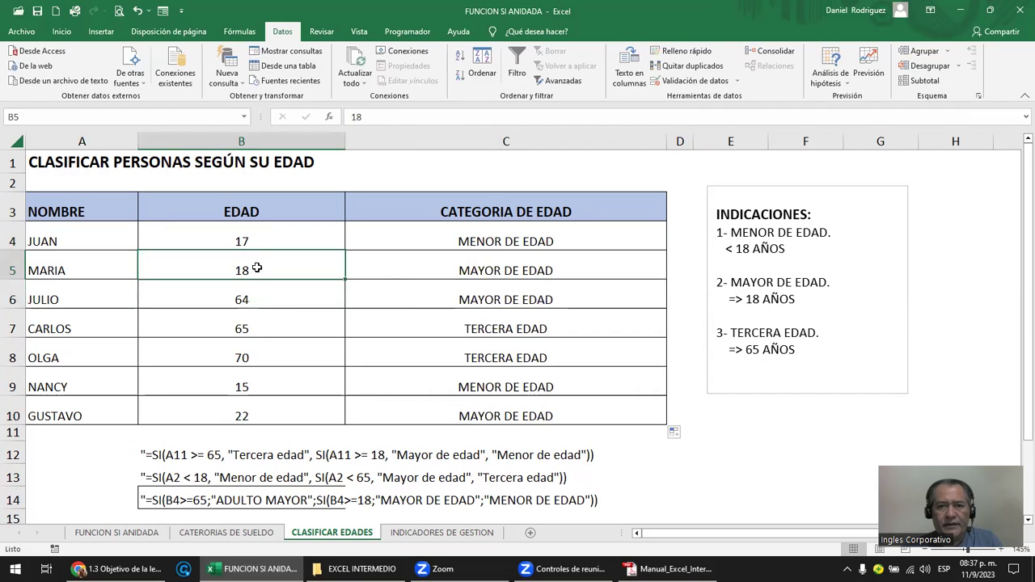
click(471, 271)
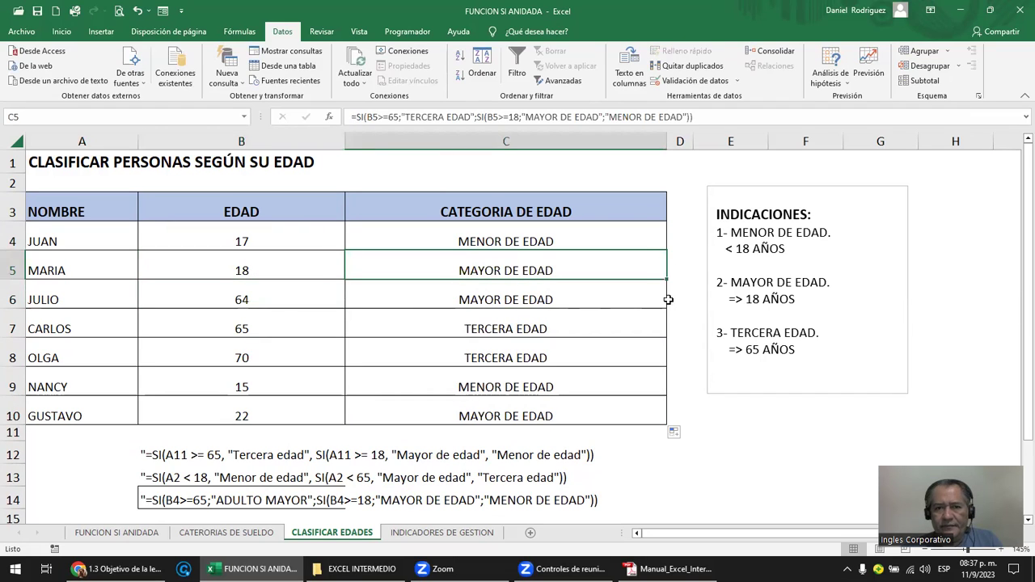
click(732, 283)
triple_click(738, 284)
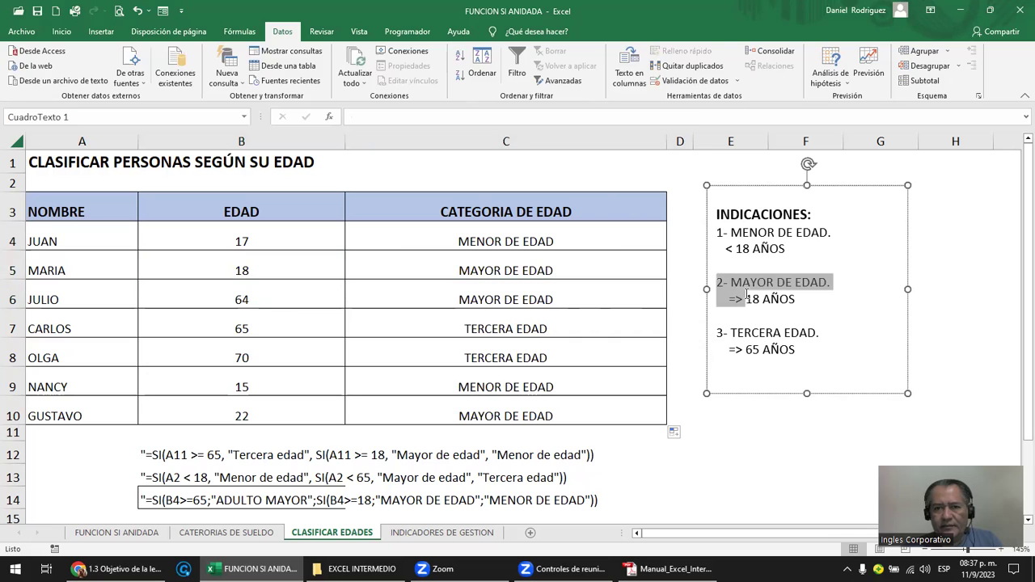
click(464, 241)
click(255, 244)
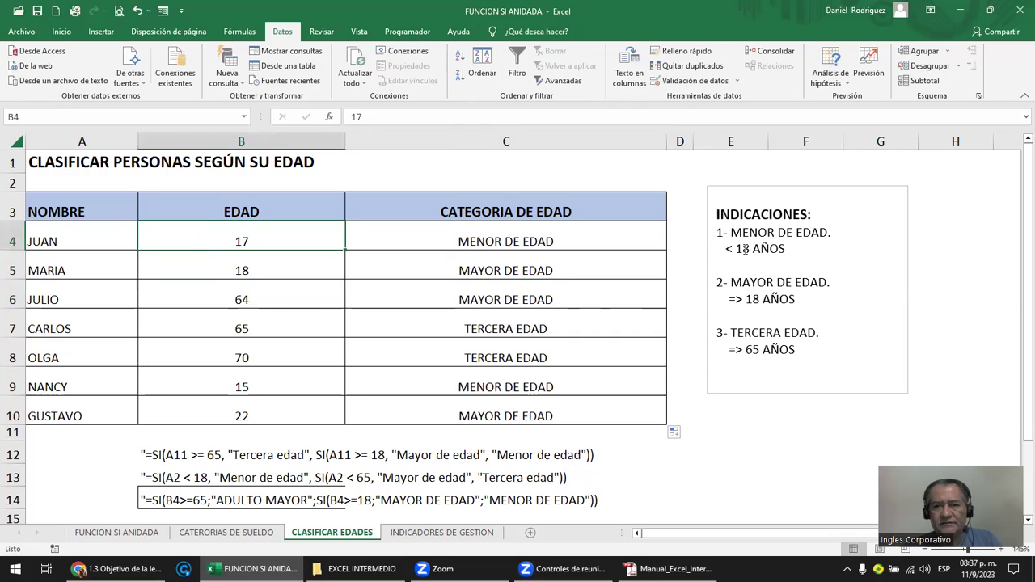
drag(789, 250, 716, 234)
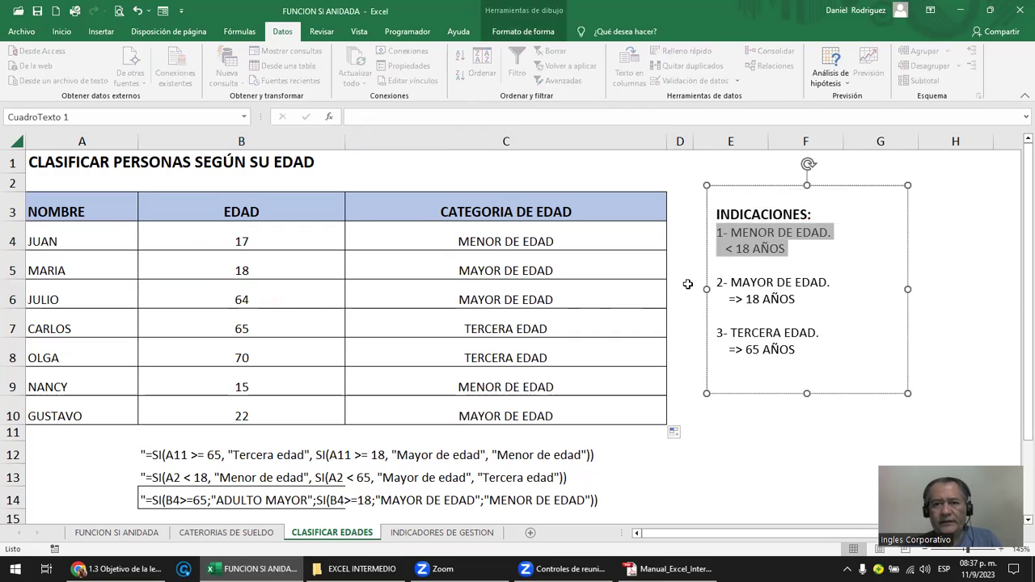
click(510, 267)
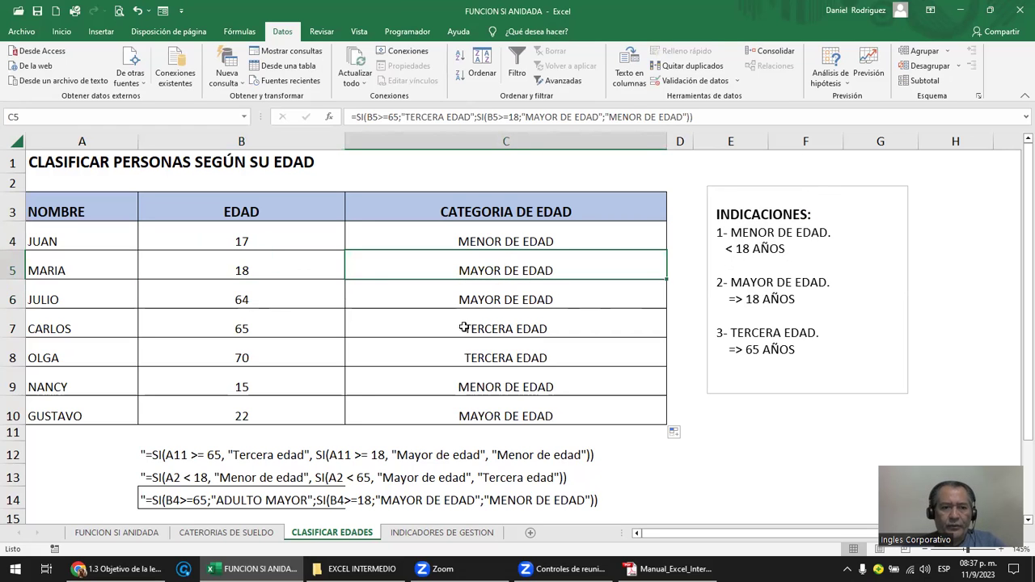
click(557, 241)
double_click(556, 241)
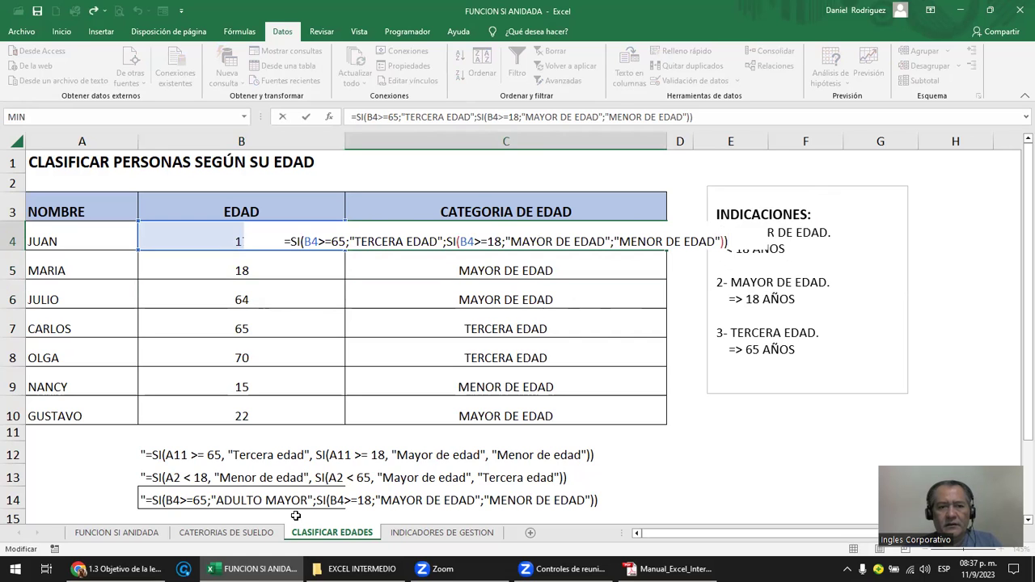
key(ctrl+Return)
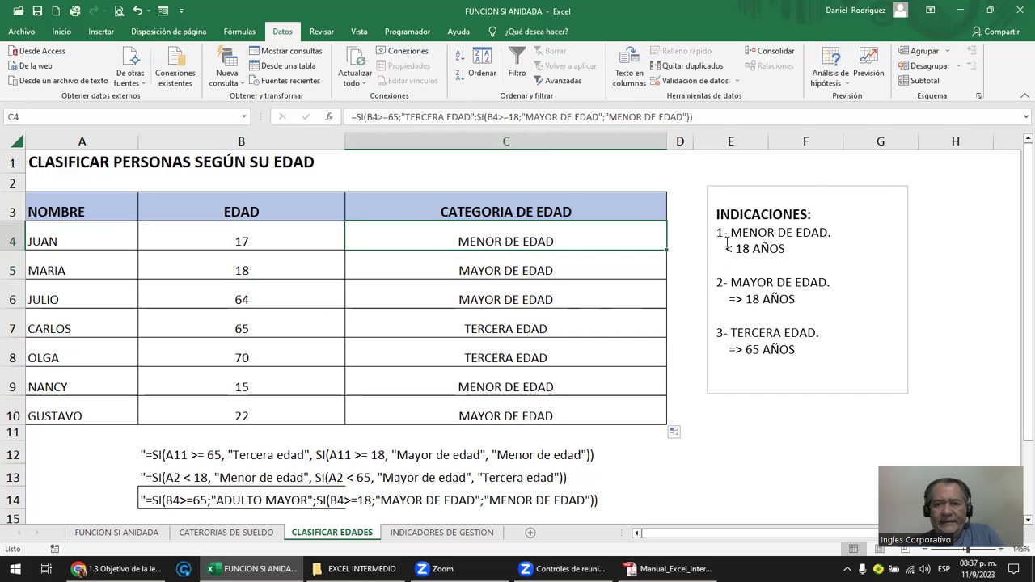
mouse_move(717, 233)
mouse_down()
mouse_move(763, 349)
mouse_move(717, 233)
mouse_up()
click(723, 451)
click(793, 352)
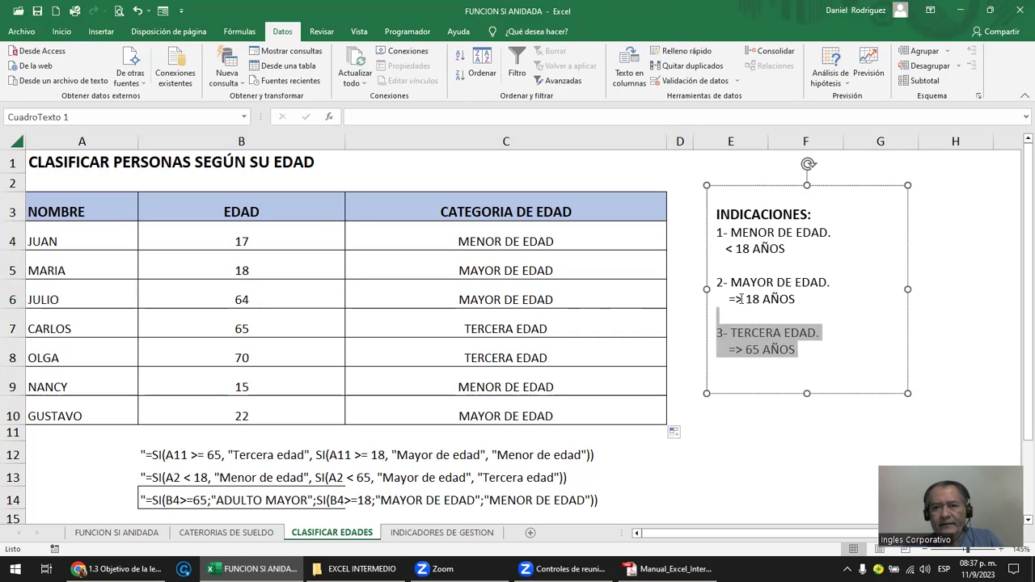
click(683, 283)
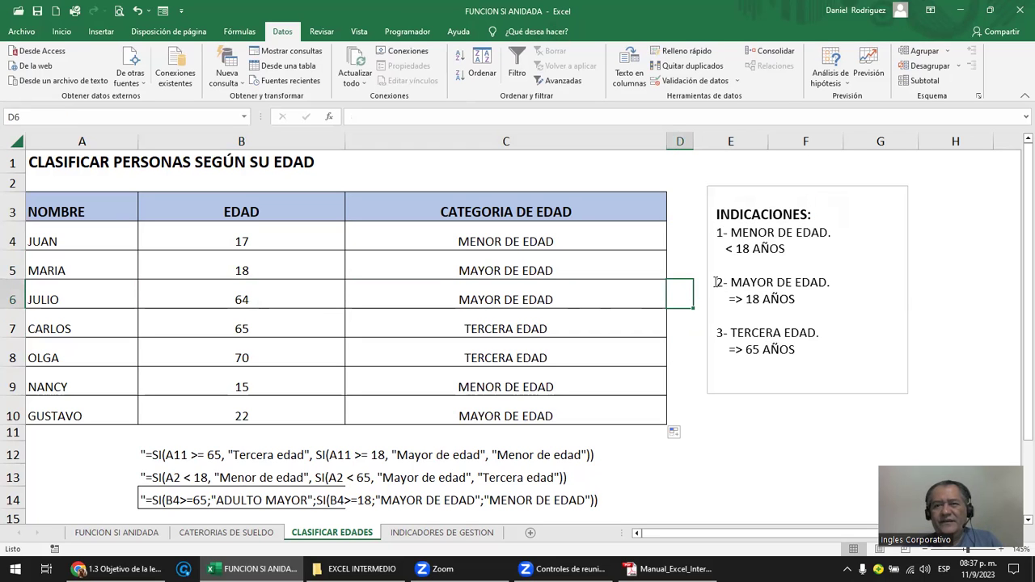
drag(716, 282, 793, 302)
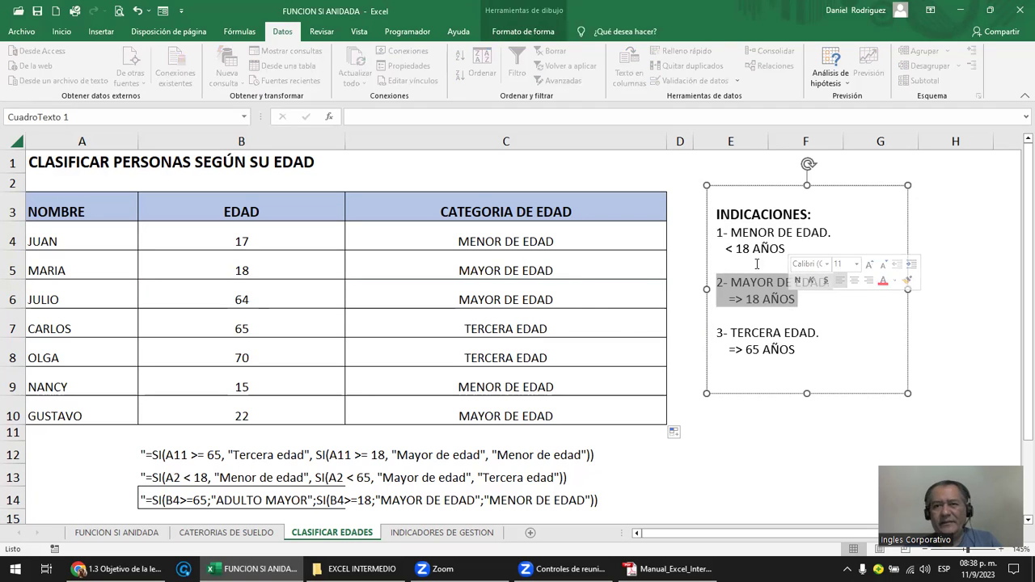
click(676, 214)
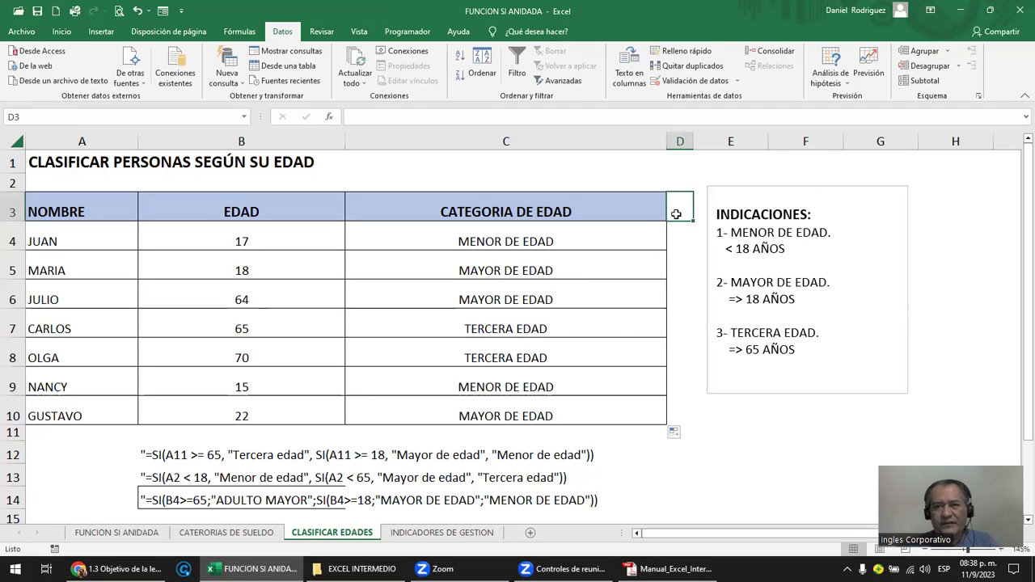
click(601, 242)
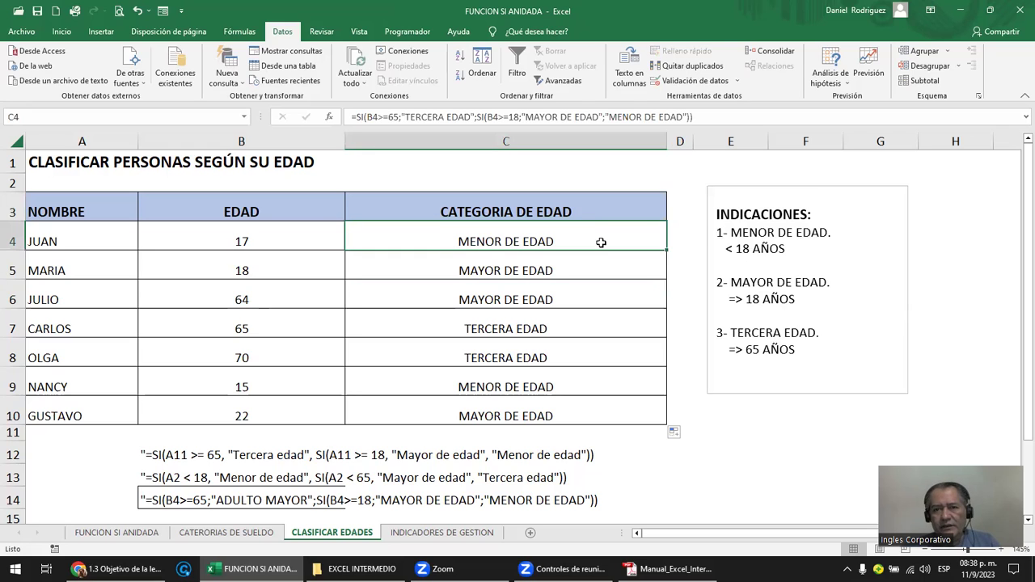
double_click(601, 243)
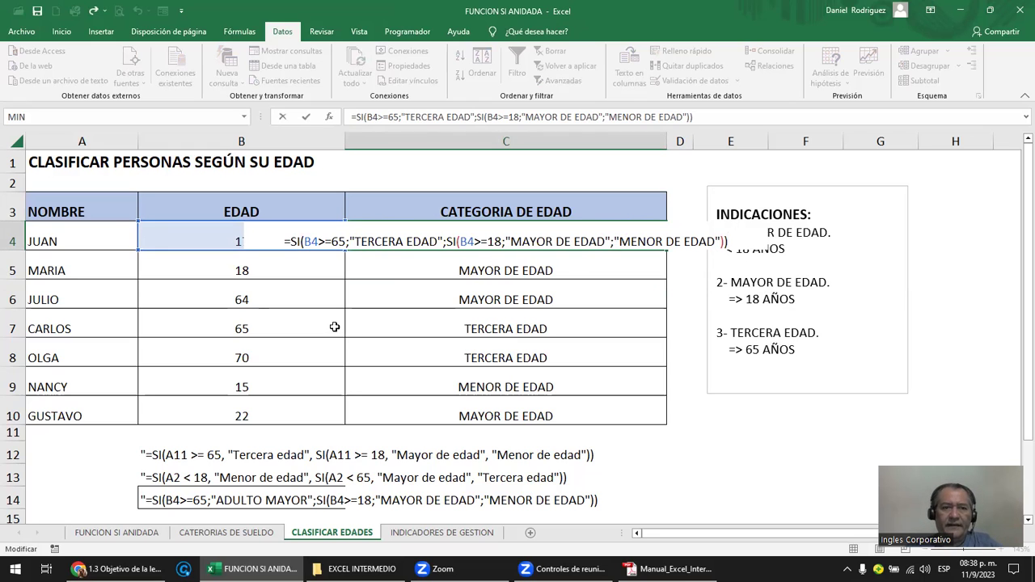
key(ctrl+Return)
click(282, 242)
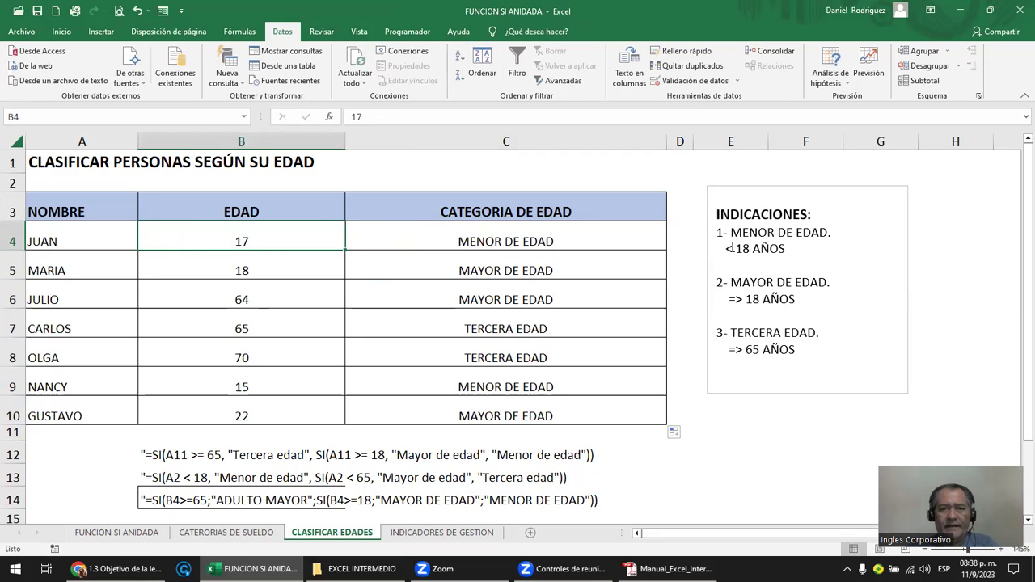
text(X)
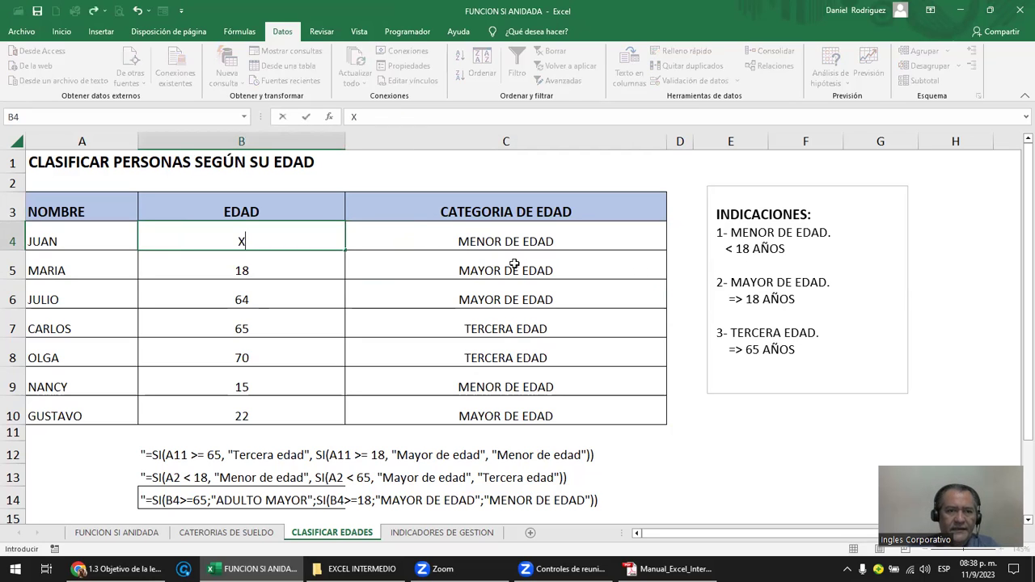
key(Return)
key(Up)
key(Delete)
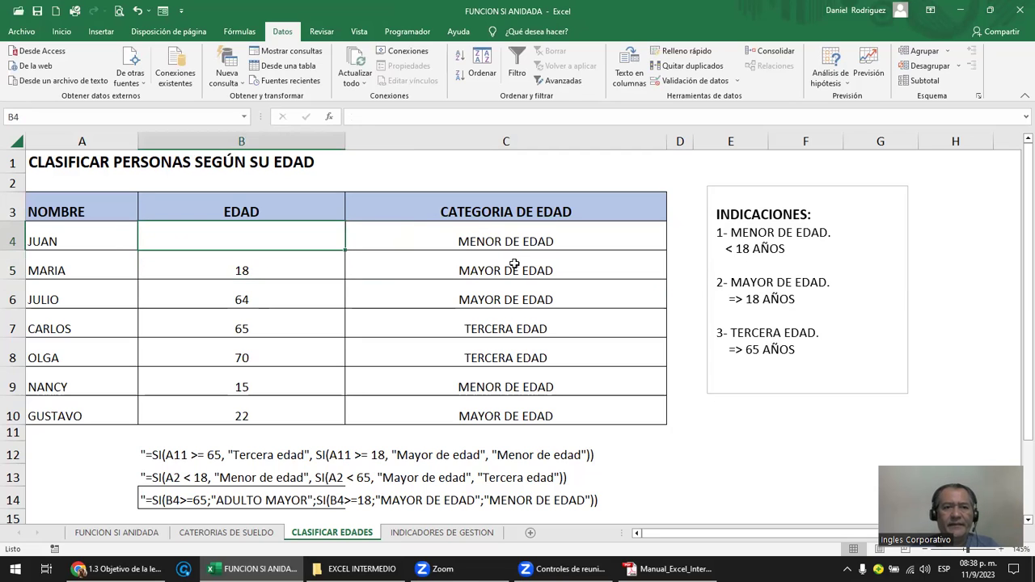
key(ctrl+z)
key(Down)
key(Up)
text(17)
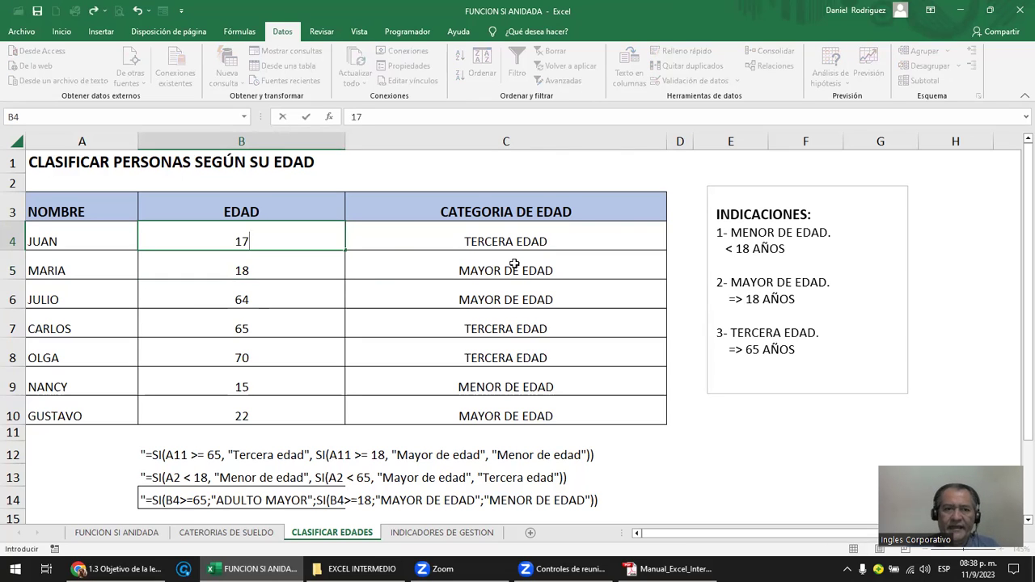
key(Return)
drag(300, 234, 280, 404)
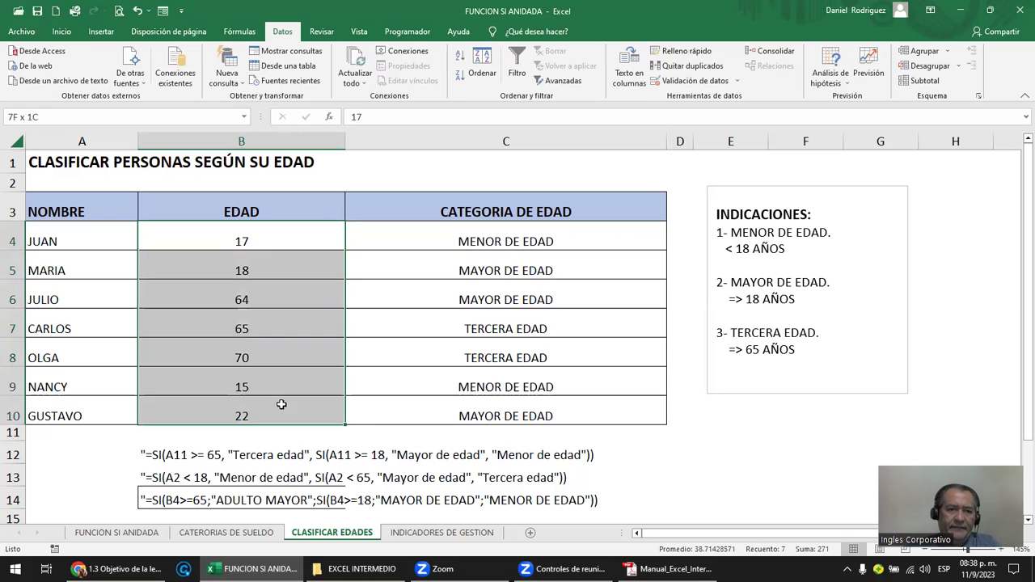
click(249, 241)
click(271, 262)
click(268, 300)
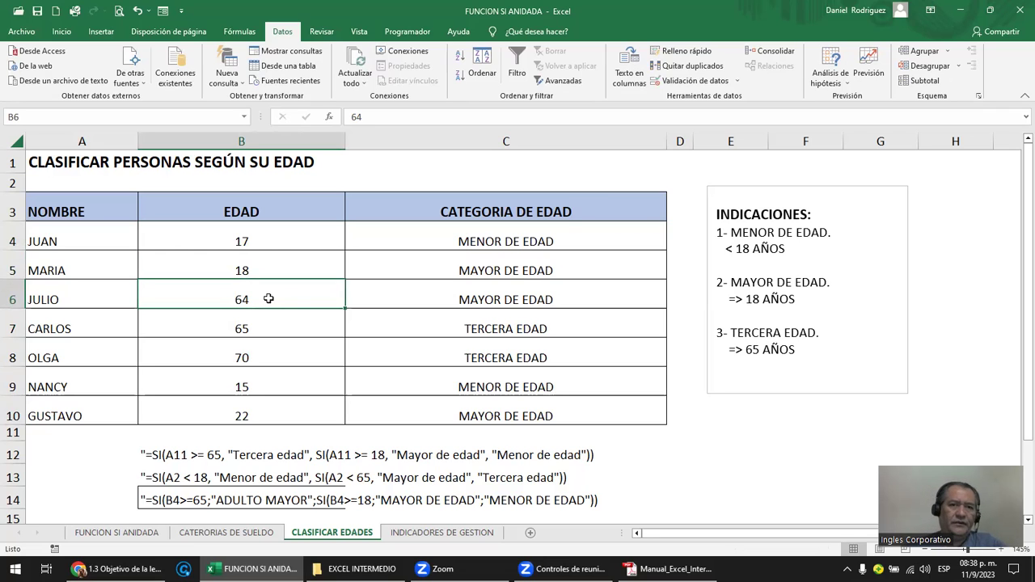
drag(279, 233, 276, 407)
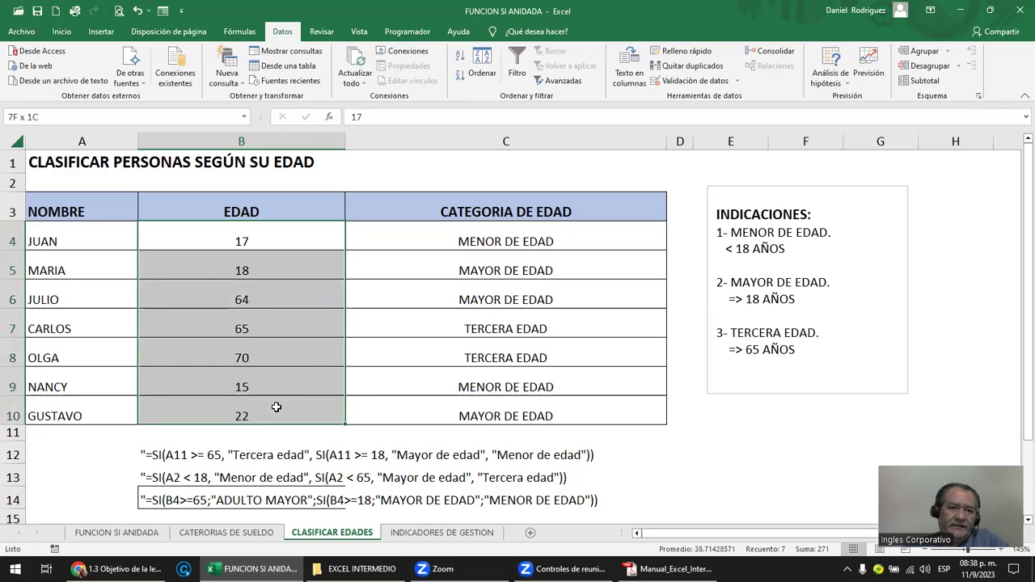
click(496, 242)
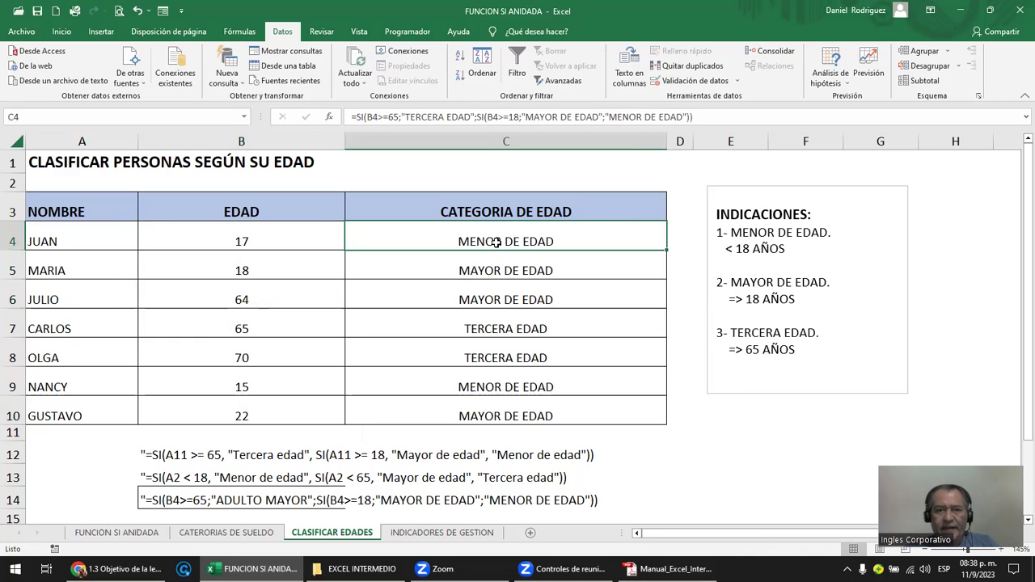
Start inserting a nested SI(B4 at C4's MENOR DE EDAD argument.
double_click(496, 241)
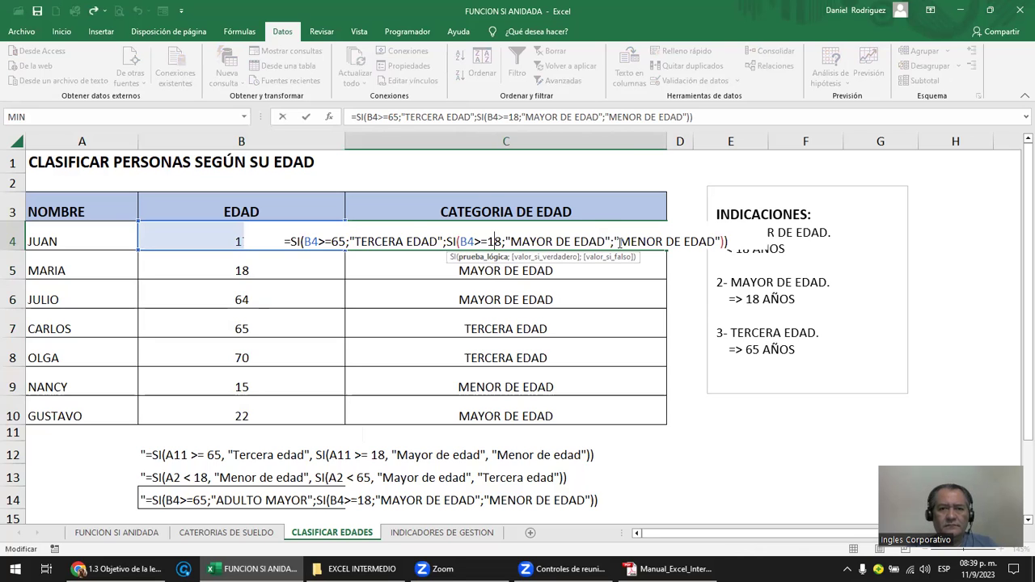
click(556, 241)
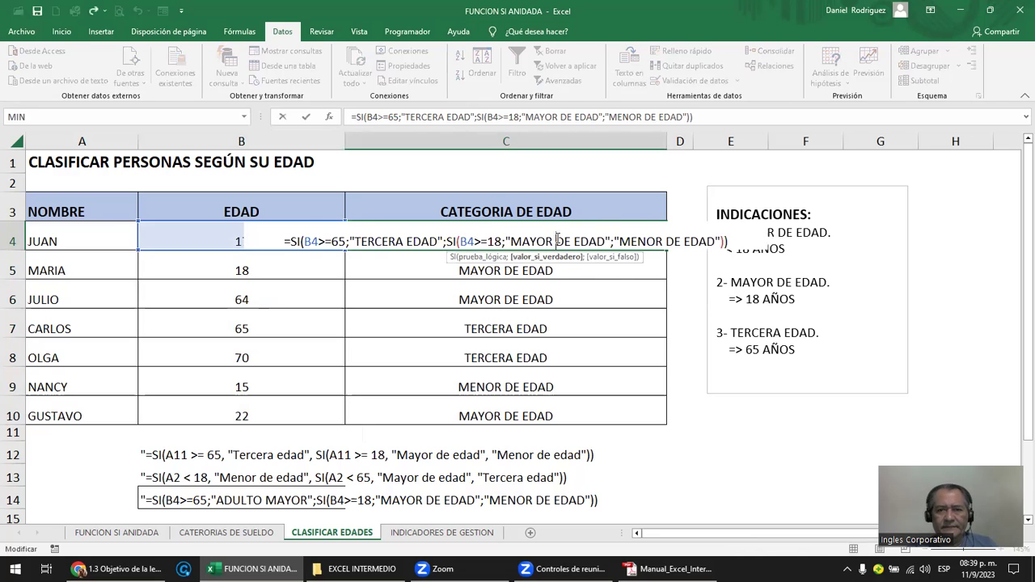
click(615, 241)
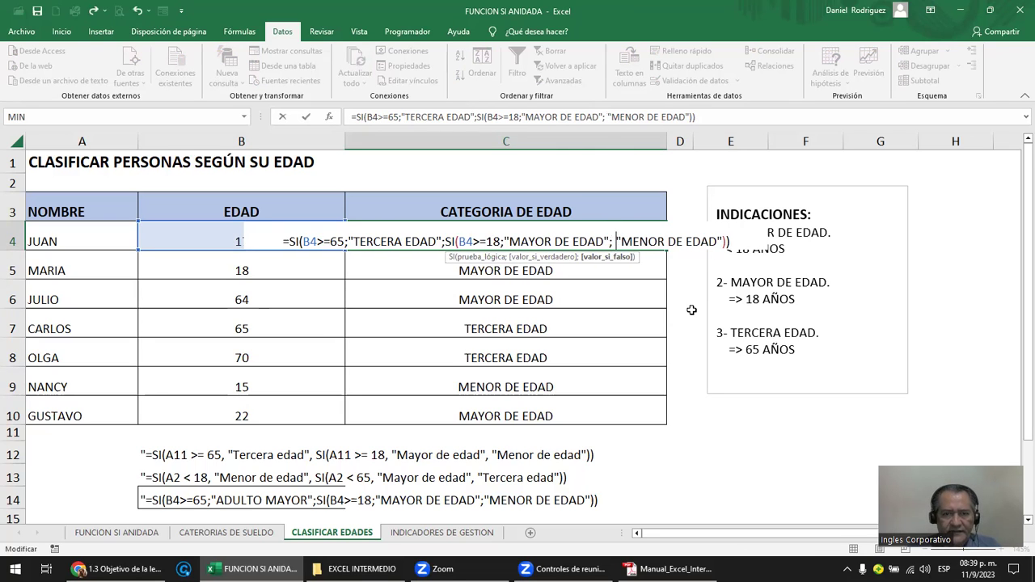
text(SI)
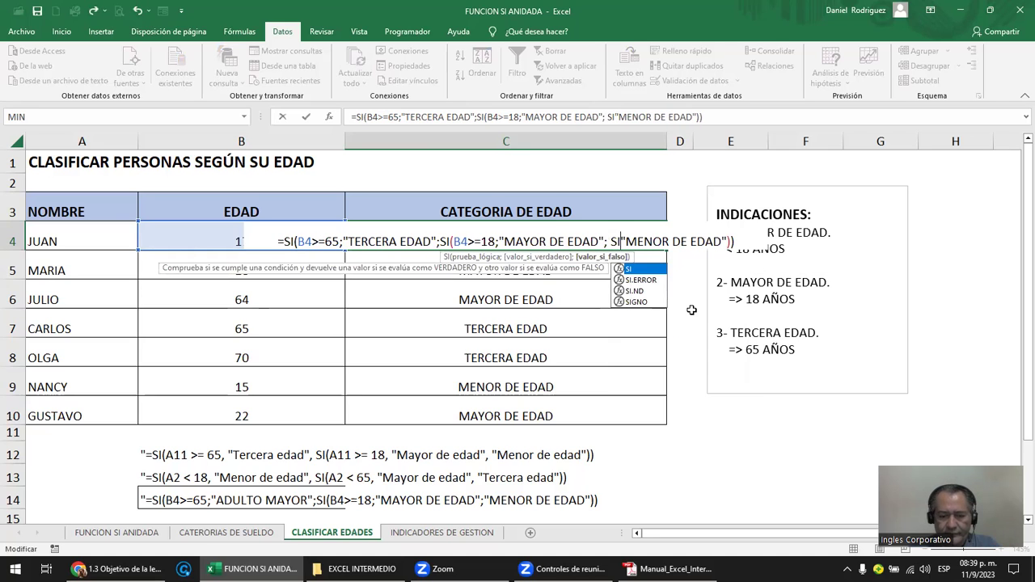
text(()
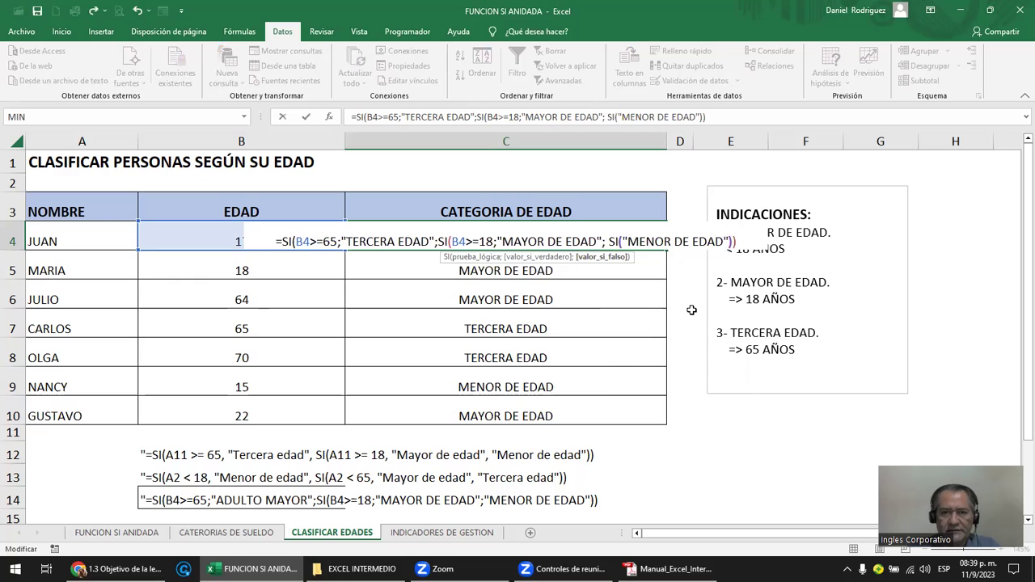
click(212, 243)
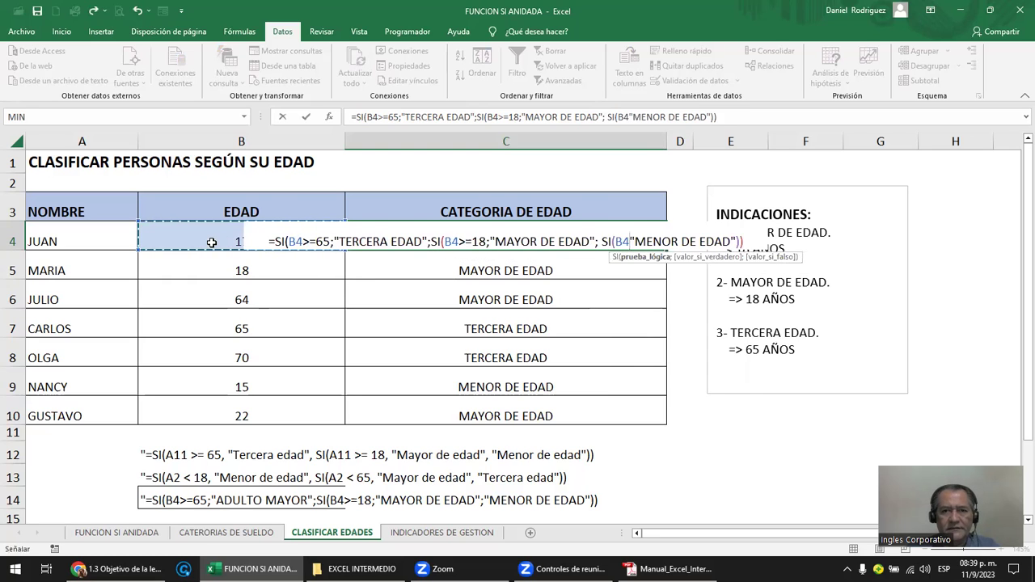
text(=)
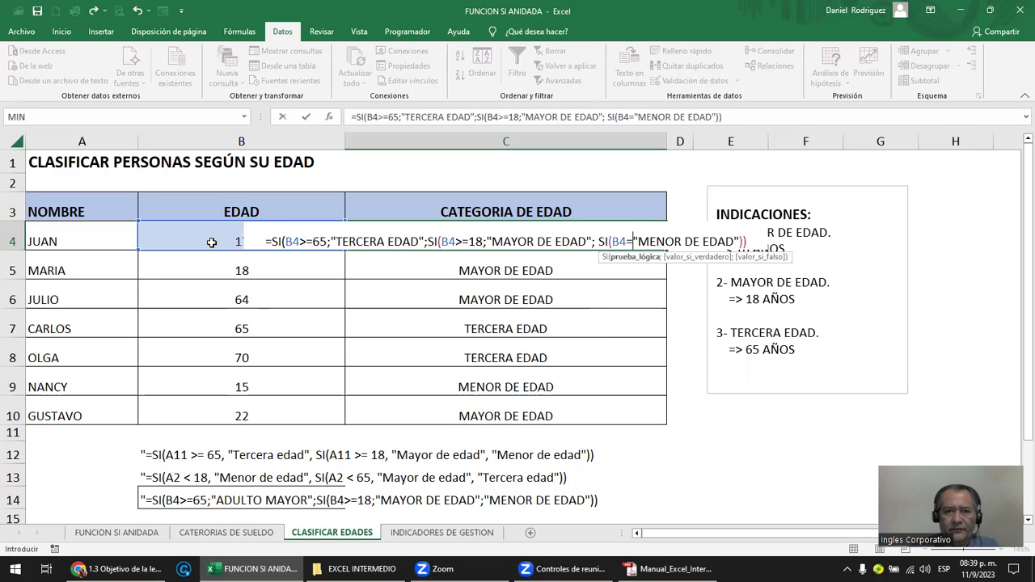
key(BackSpace)
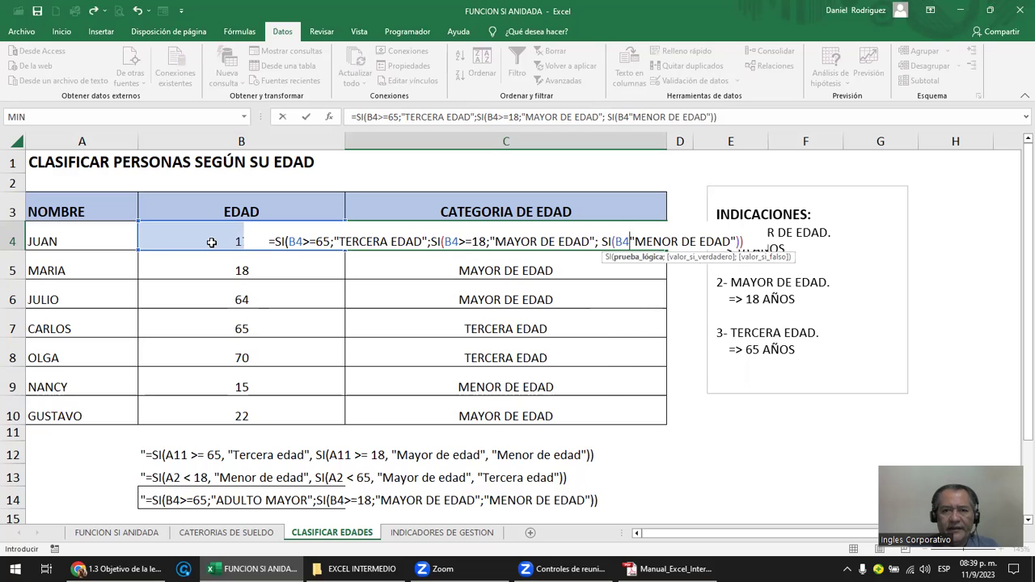
Commit C4's formula and move the INDICACIONES box further right.
key(BackSpace)
key(BackSpace)
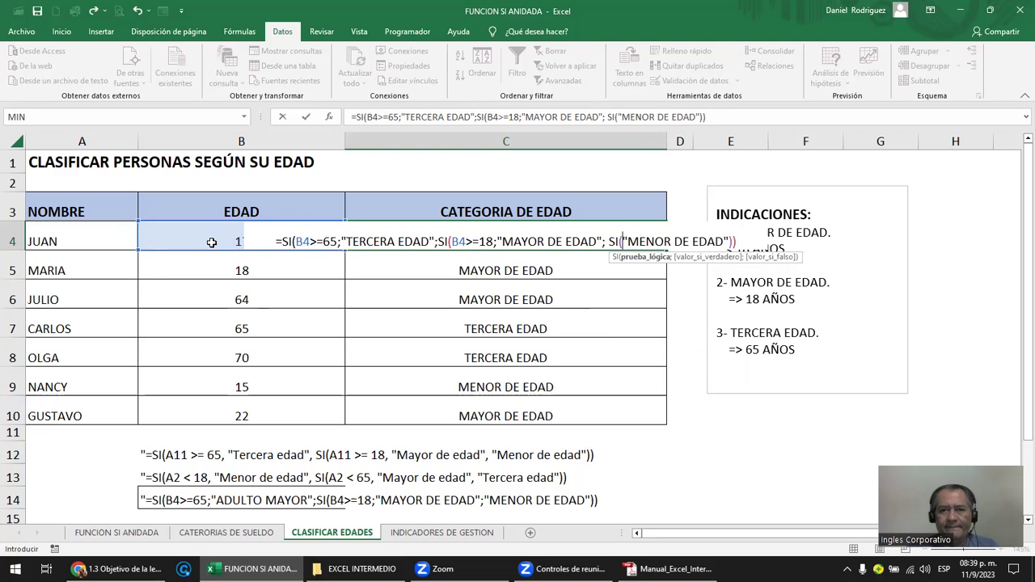
click(772, 186)
drag(772, 186, 863, 184)
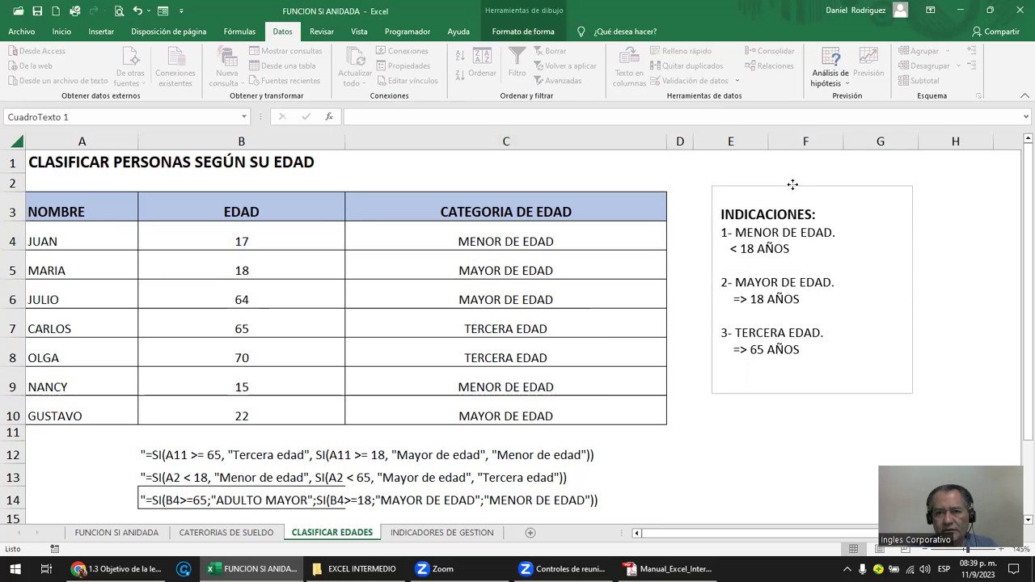
Replace C4's final MENOR DE EDAD argument with a nested SI(B4;<18;"MENOR DE EDAD";.
double_click(621, 239)
click(621, 241)
key(Delete)
key(Delete)
key(Delete)
key(Delete)
key(Delete)
key(Delete)
key(Delete)
key(Delete)
key(Delete)
key(Delete)
key(Delete)
key(Delete)
key(Delete)
key(Delete)
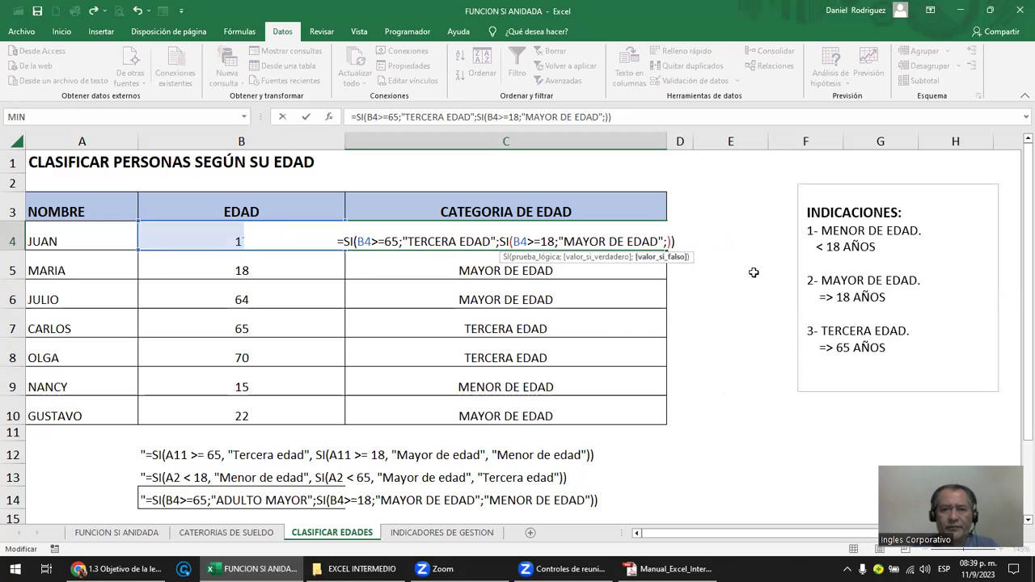
text(SI)
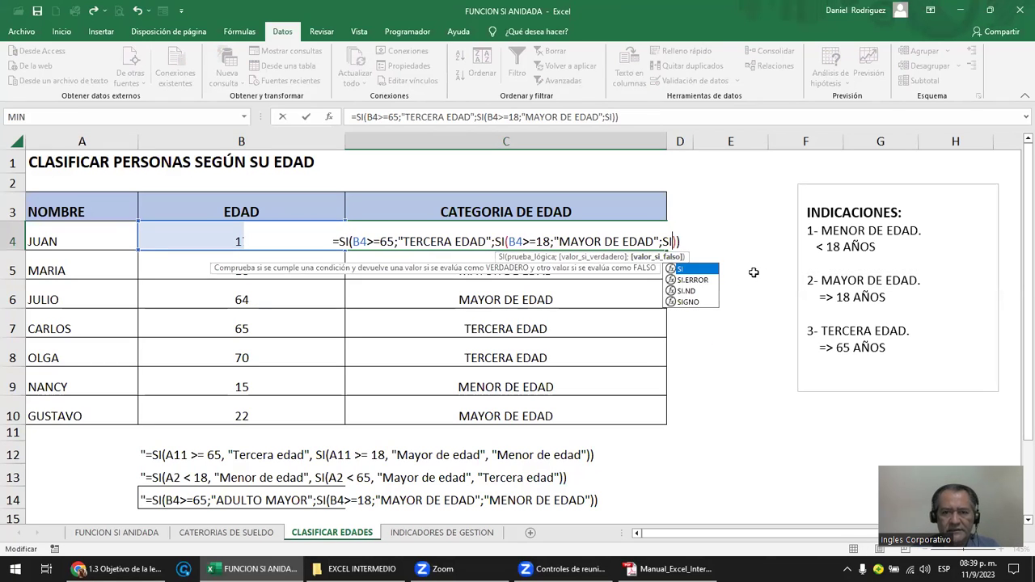
text(()
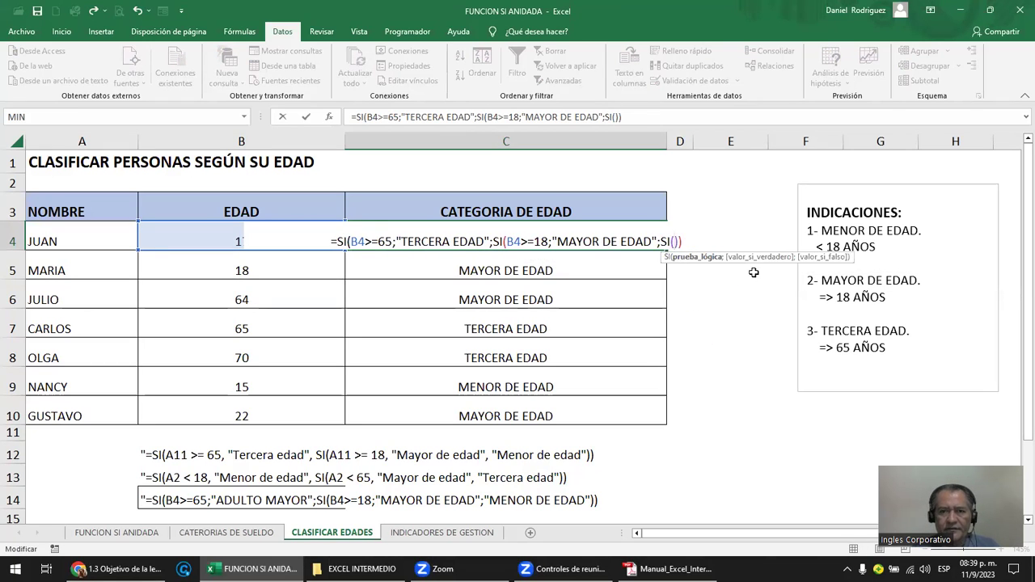
click(334, 241)
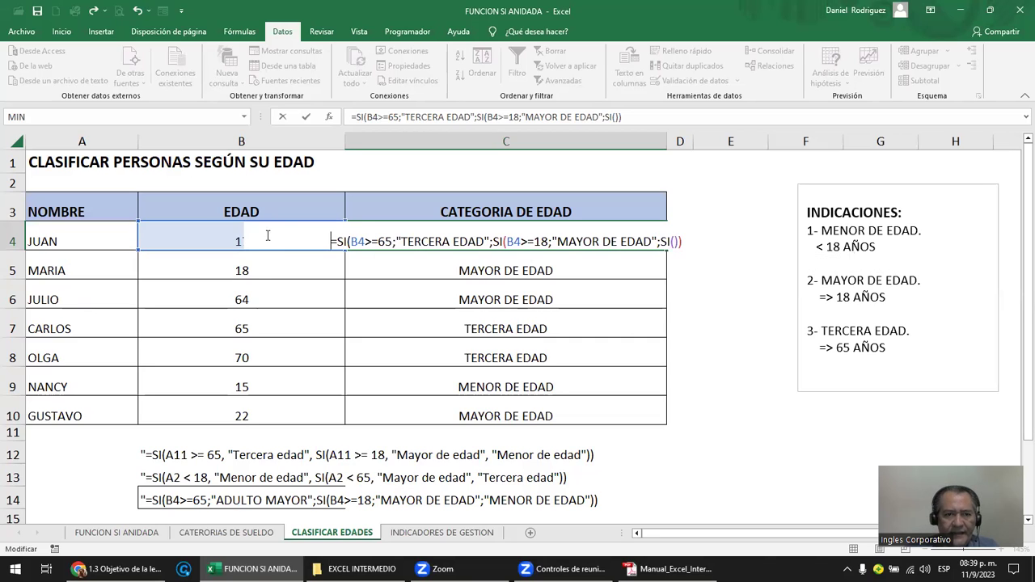
click(225, 241)
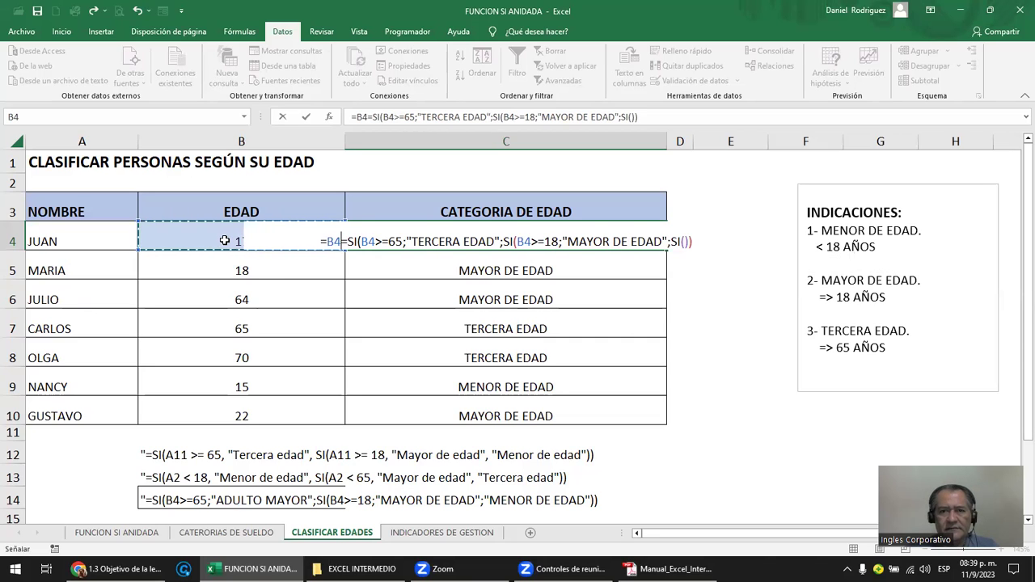
click(682, 241)
key(Left)
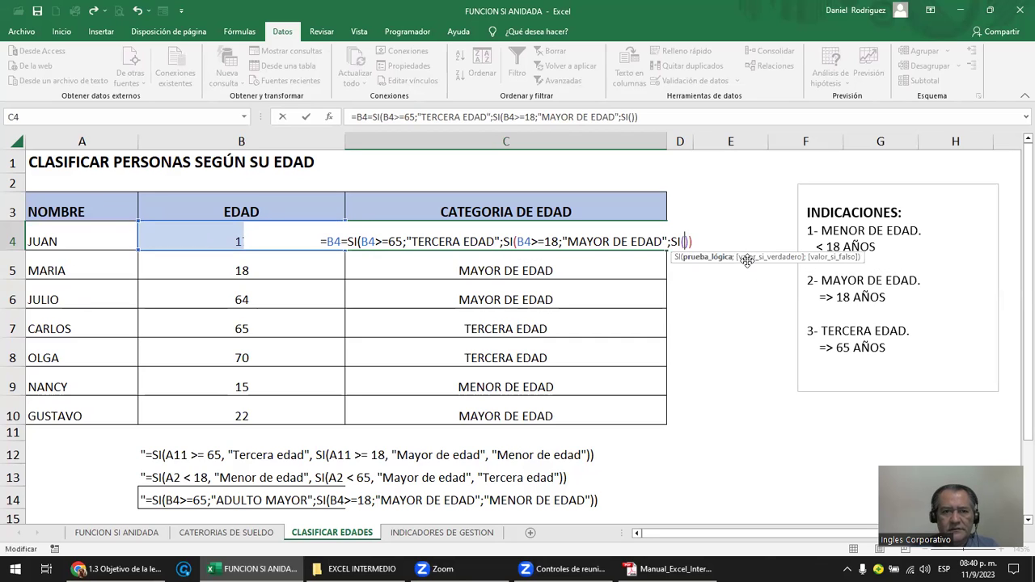
text(B4)
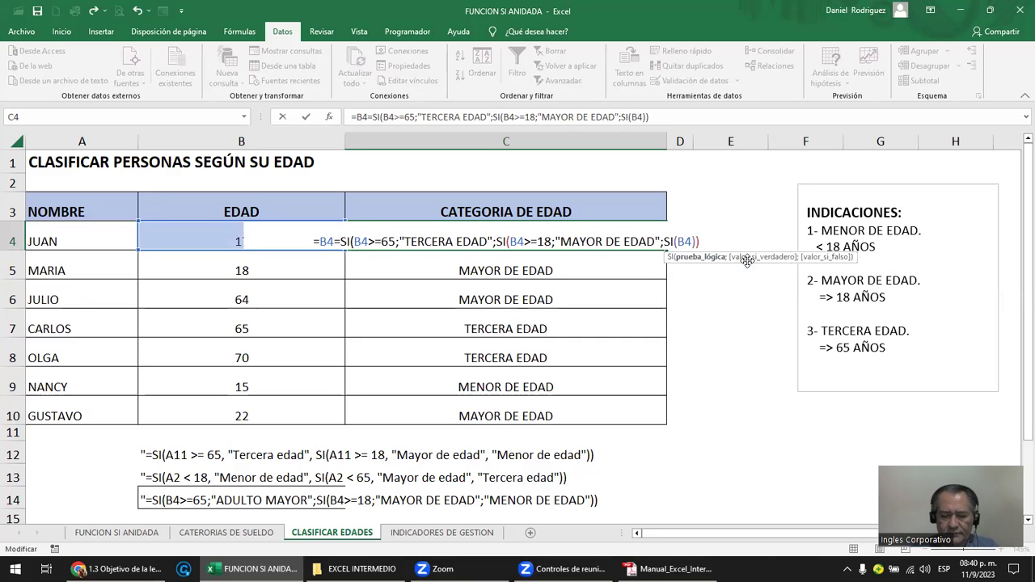
text(;)
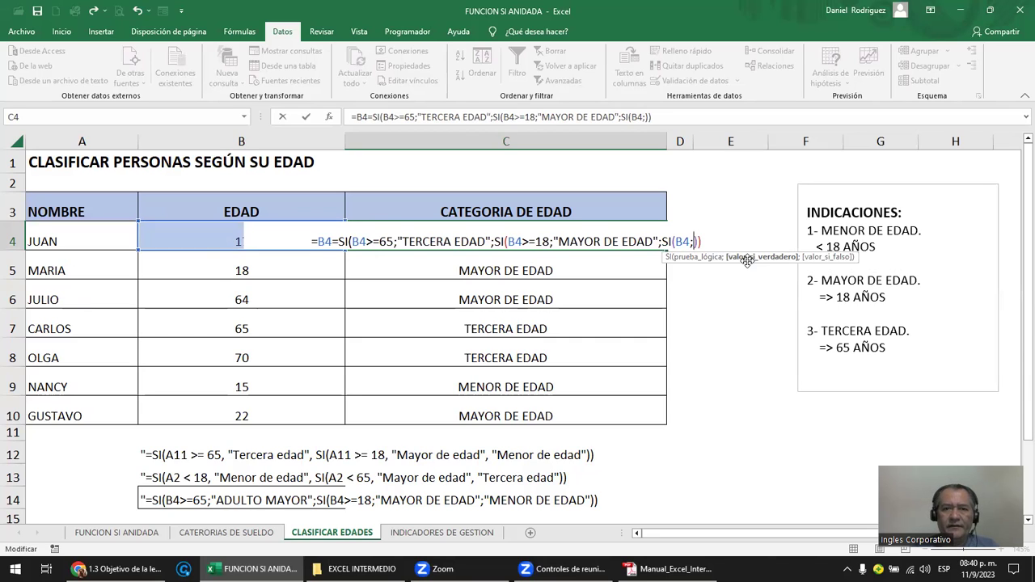
text(>)
key(BackSpace)
text(<18)
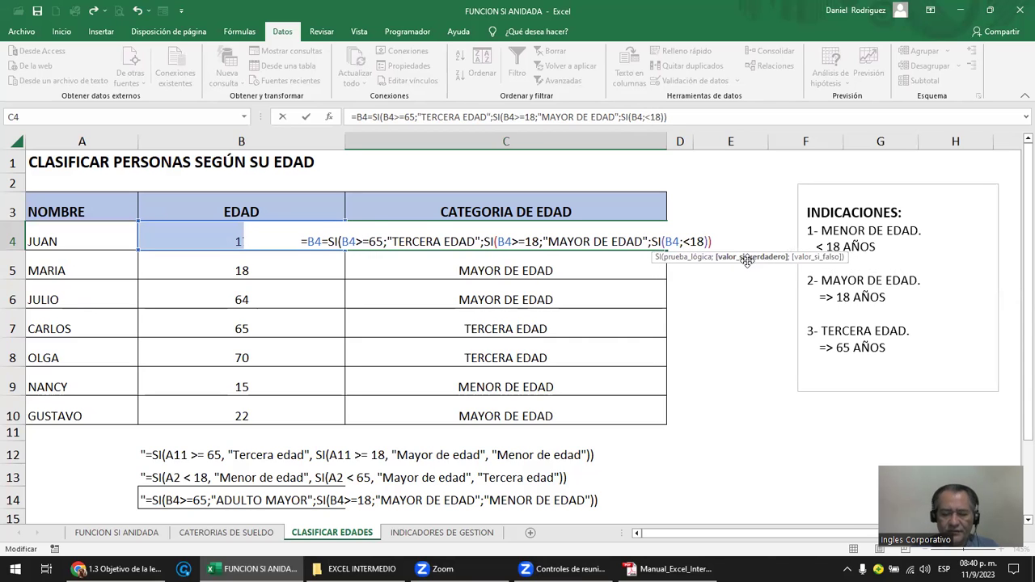
text(;")
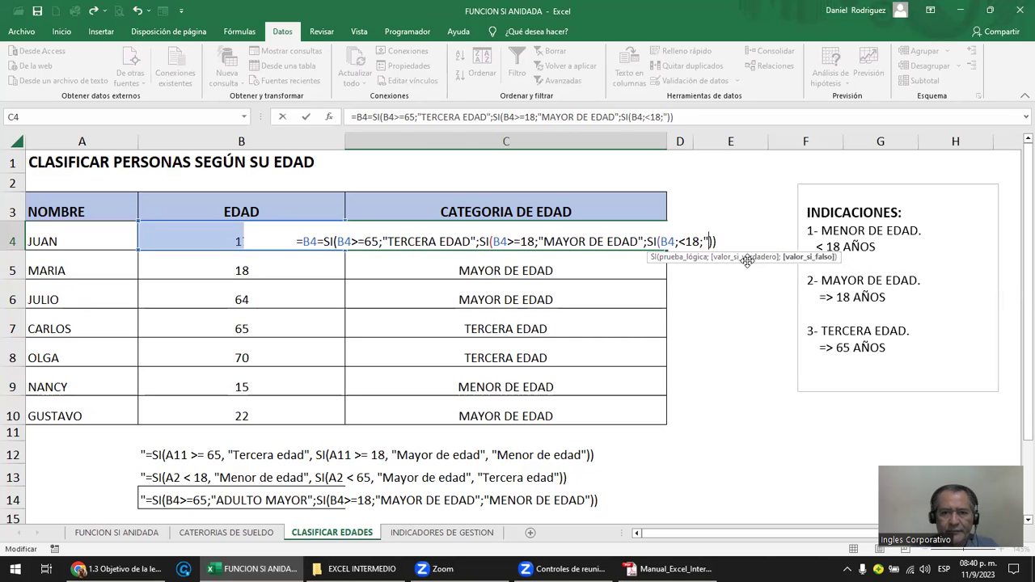
text(MENOR )
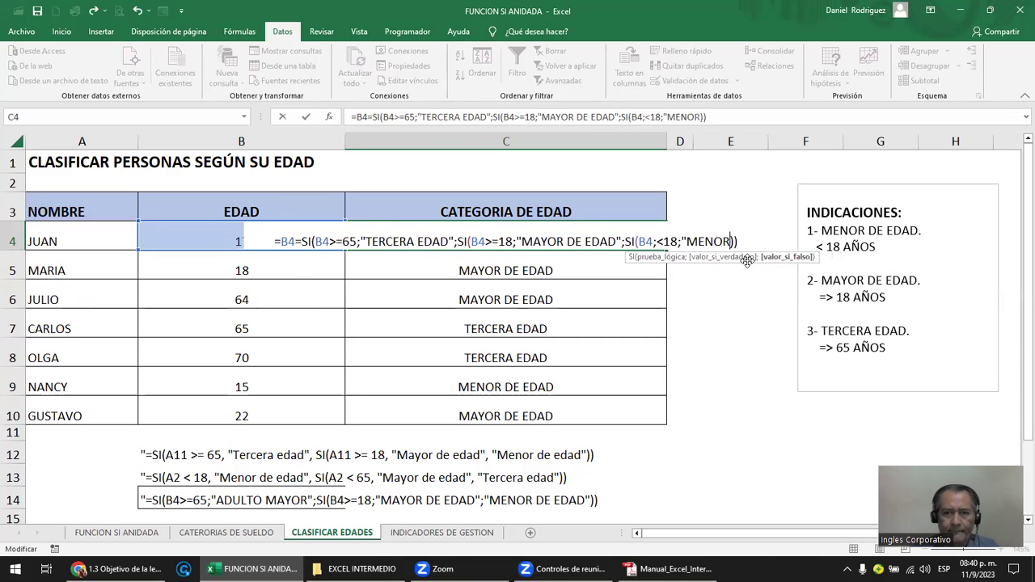
text(DE EDAD")
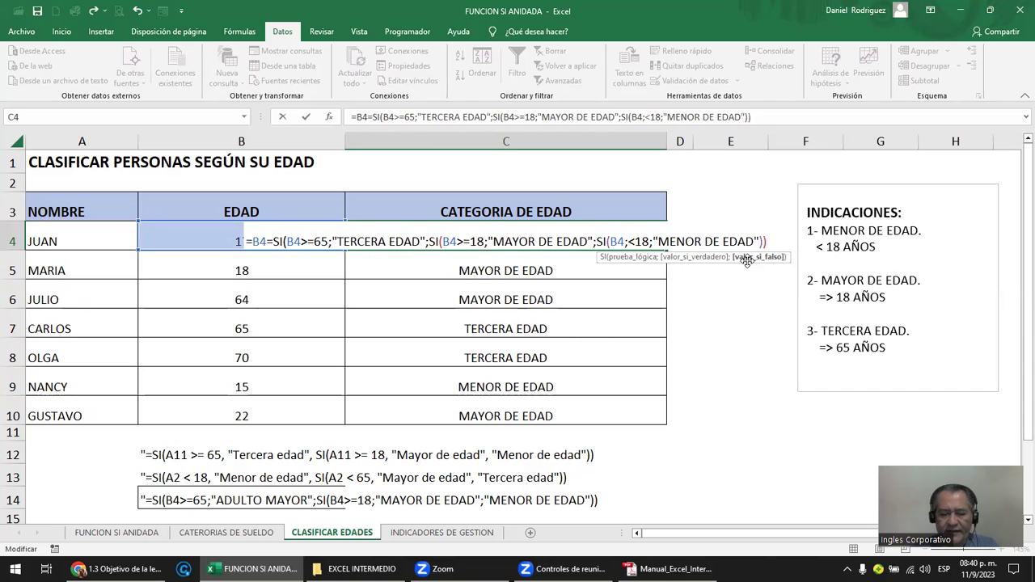
text(;)
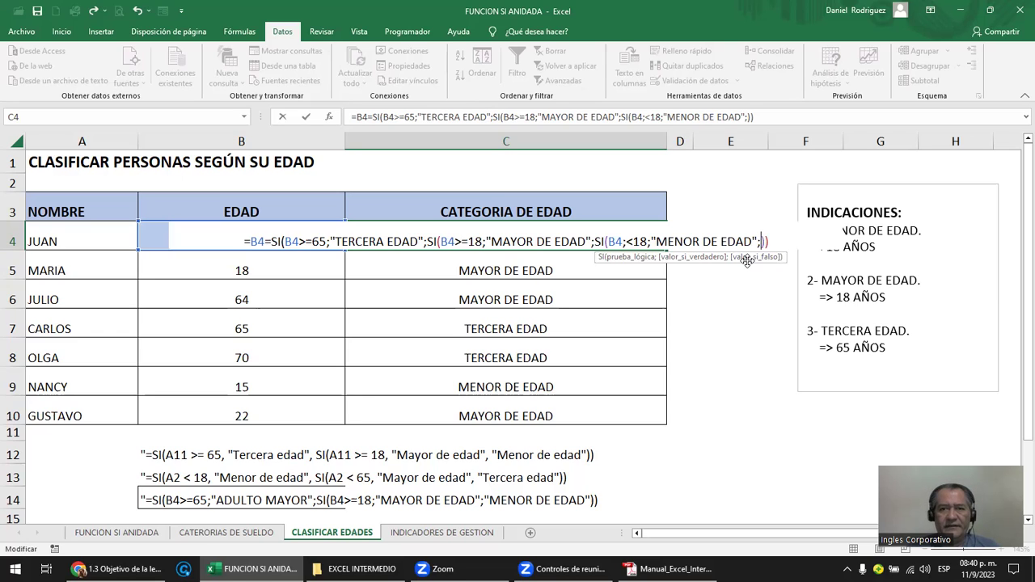
Add "NO ADMITIDO" as the third SI's final argument and close its parenthesis.
text(" )
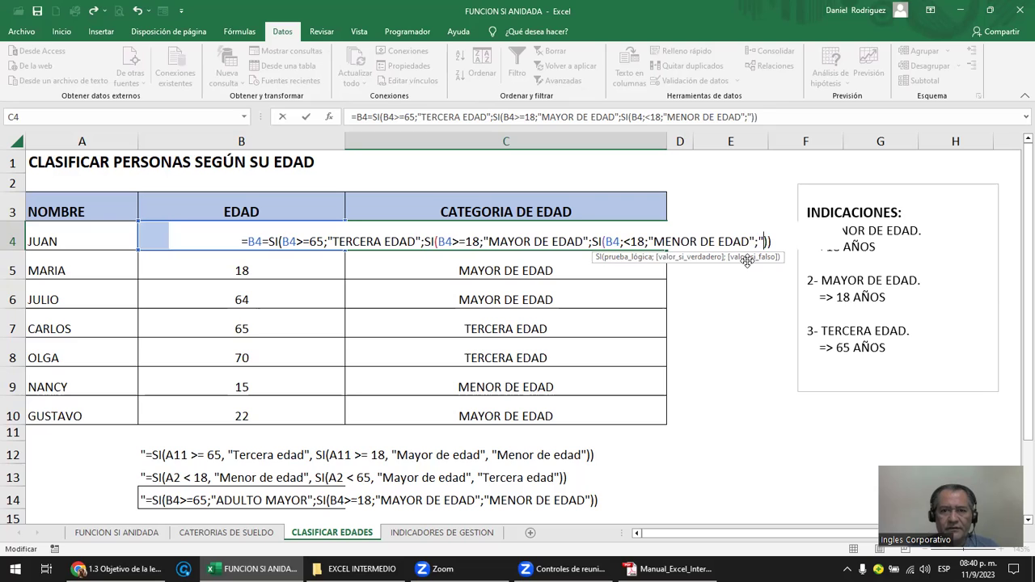
text(")
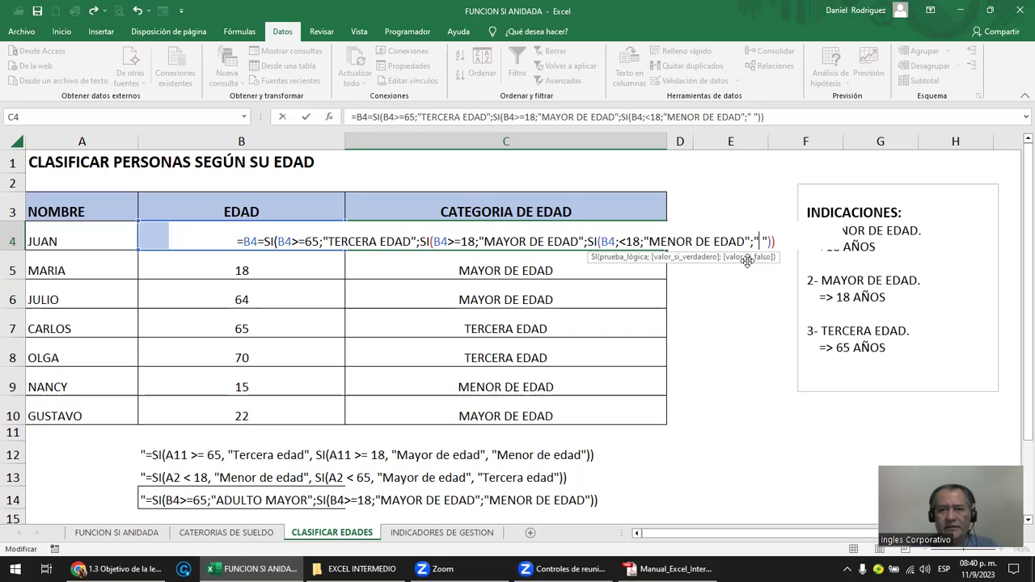
text(NO ADMITIDO)
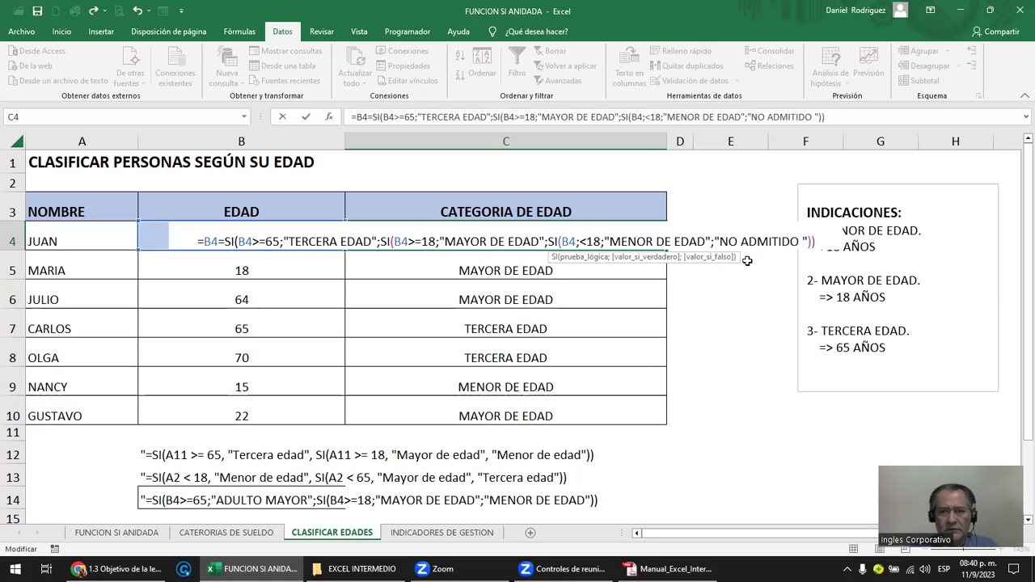
key(Delete)
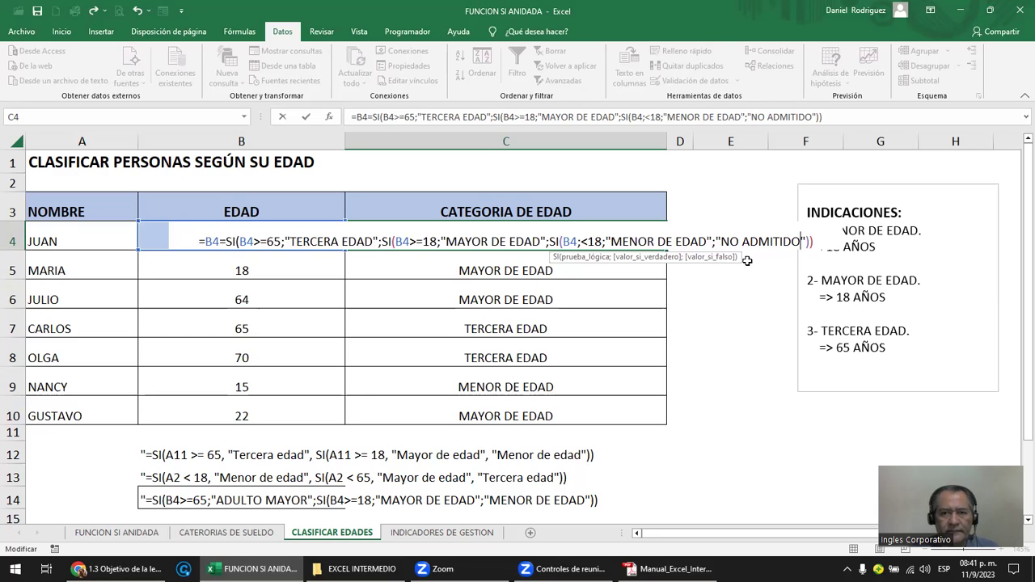
key(Right)
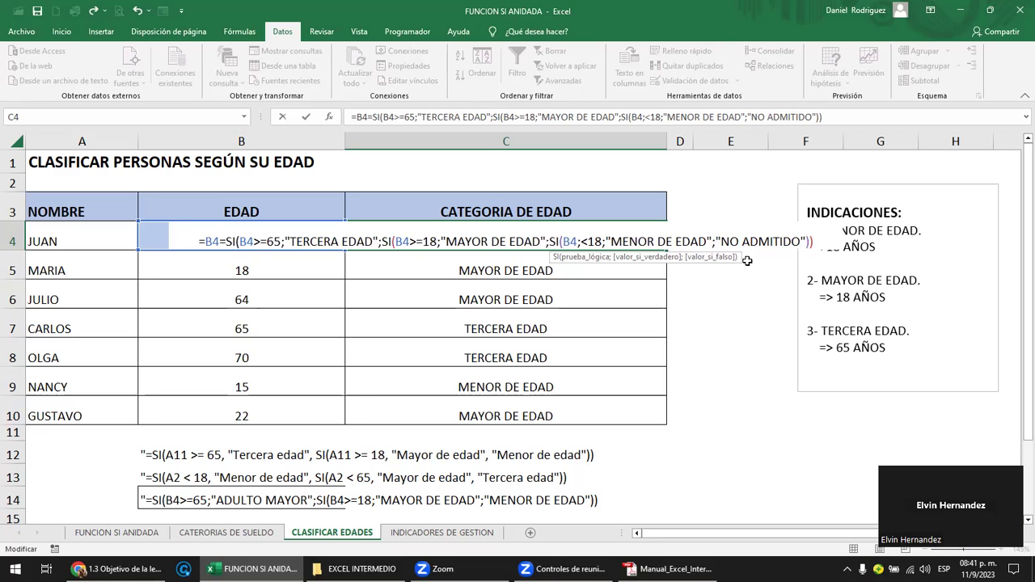
text())
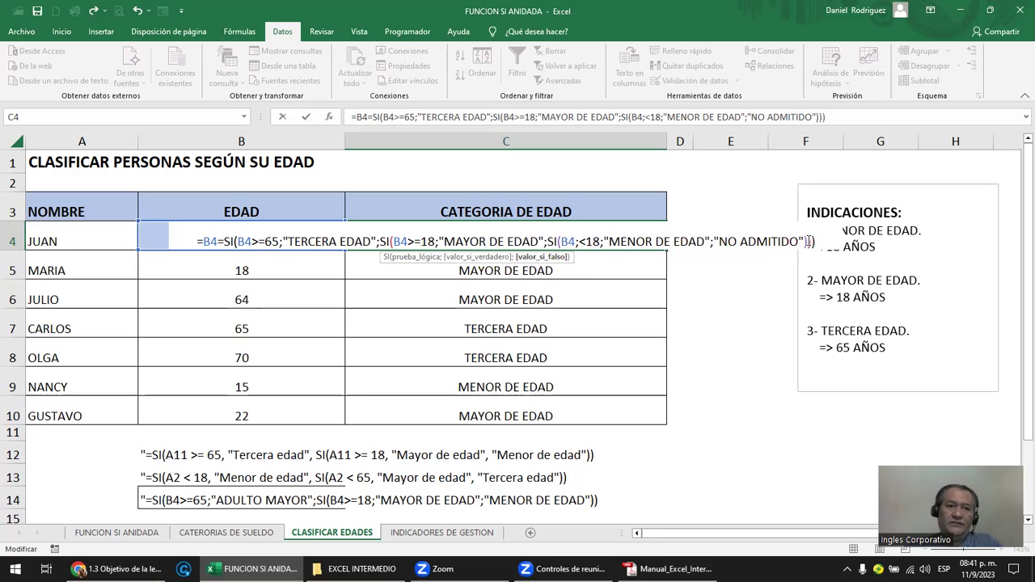
Try committing the rewritten formula, then cancel it to restore the two-level SI.
click(225, 244)
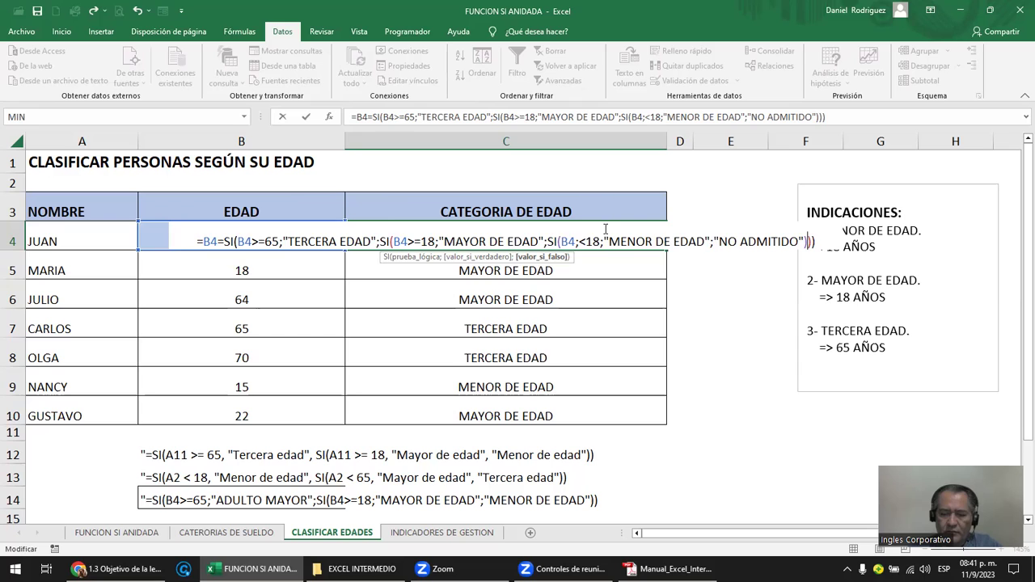
key(Return)
key(Return)
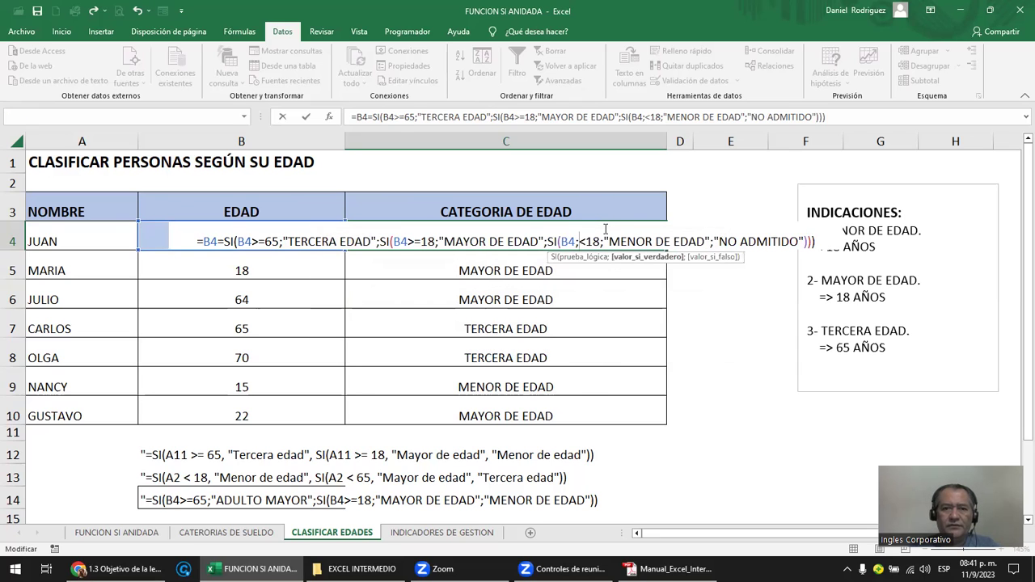
key(Right)
key(Right)
key(Right)
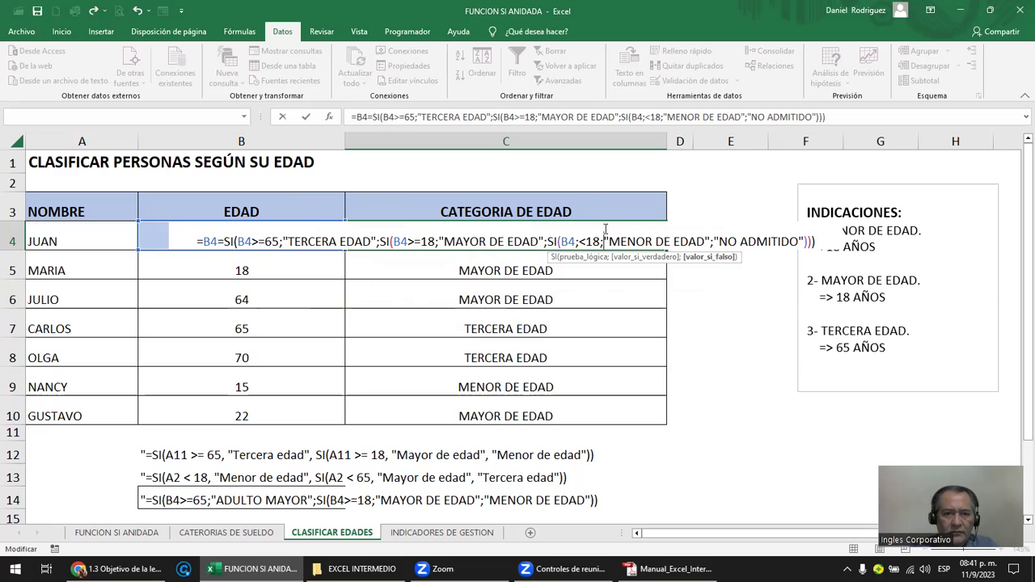
key(Right)
key(Right)
key(Right)
key(Right)
key(Right)
key(Right)
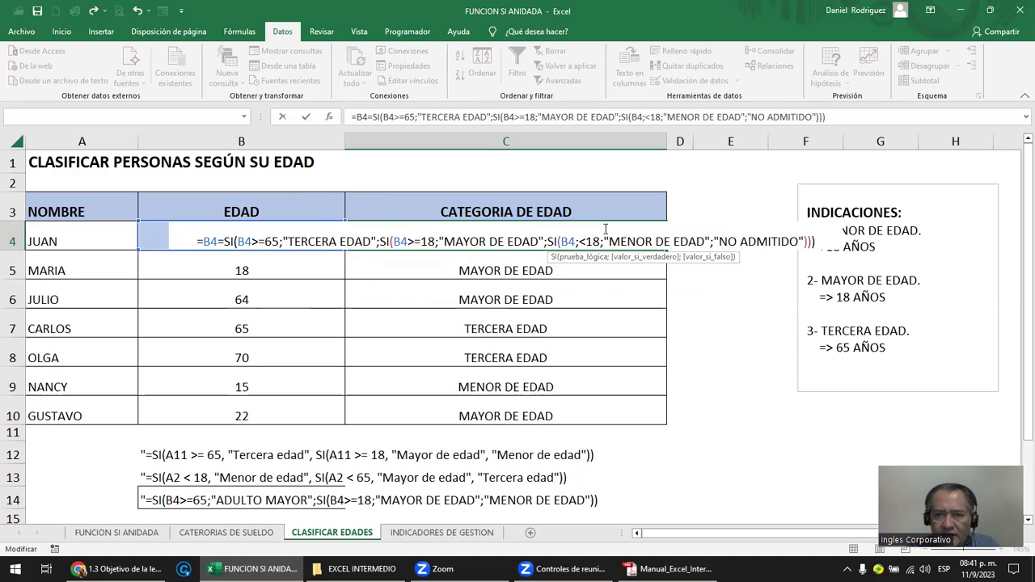
key(Return)
key(Return)
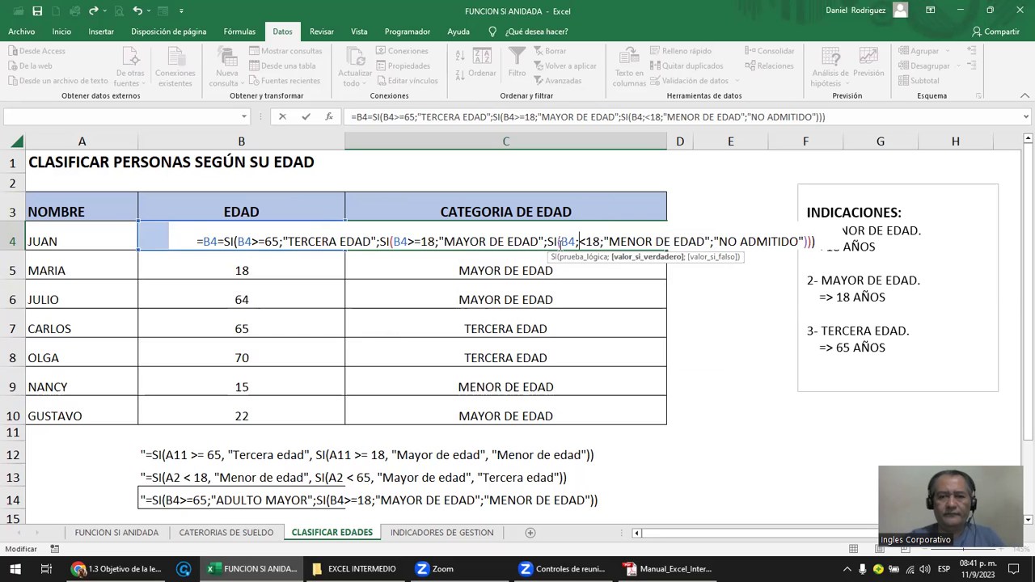
key(Escape)
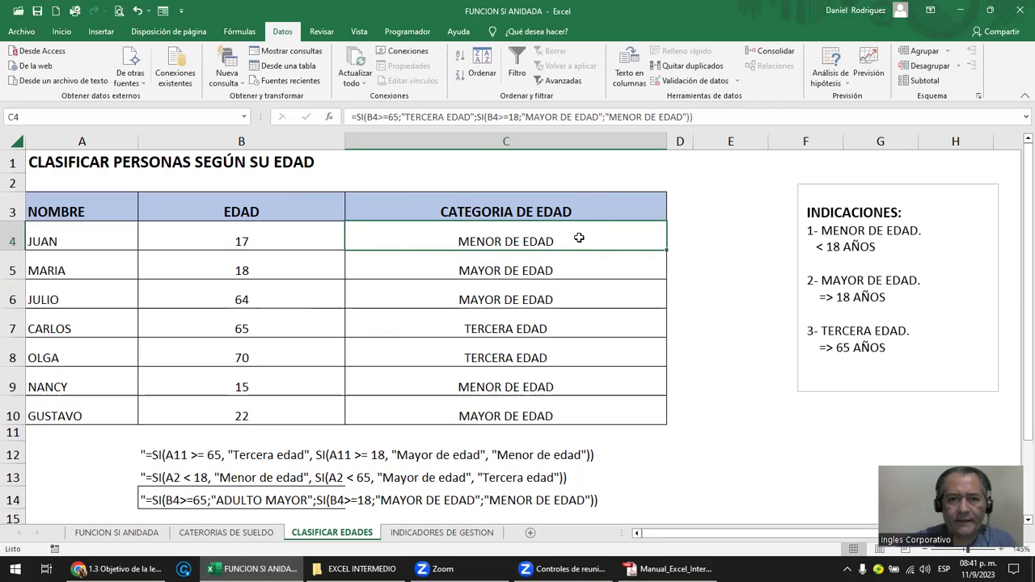
double_click(579, 237)
key(Left)
key(Left)
key(Left)
key(Left)
key(Left)
key(Left)
key(Left)
key(Left)
key(Left)
key(Left)
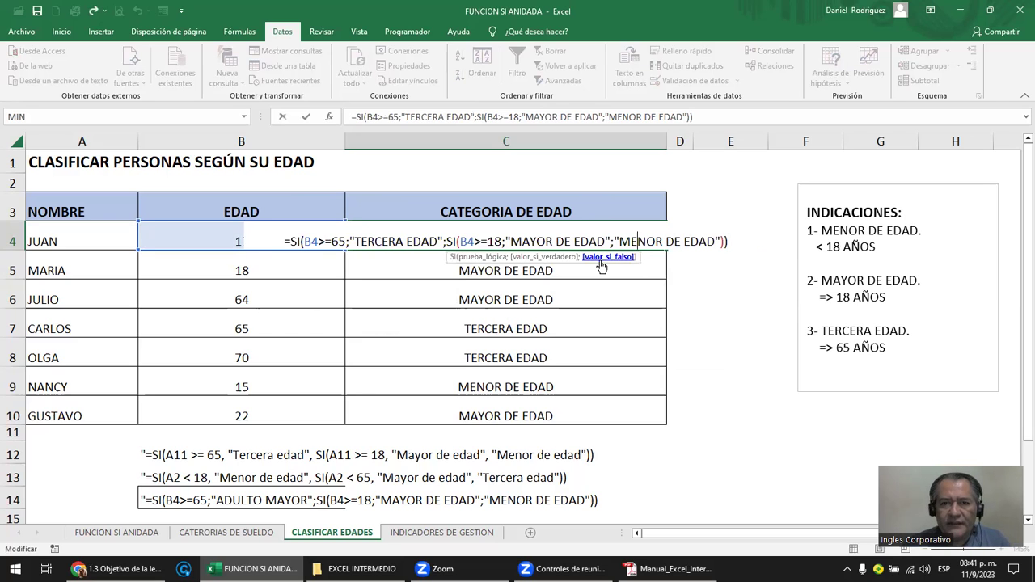
key(Escape)
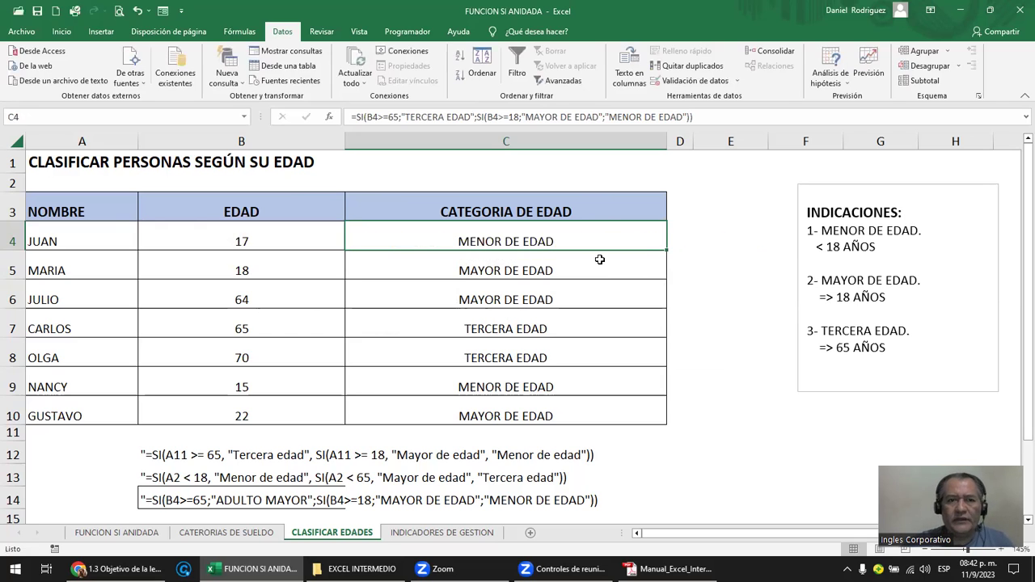
double_click(442, 252)
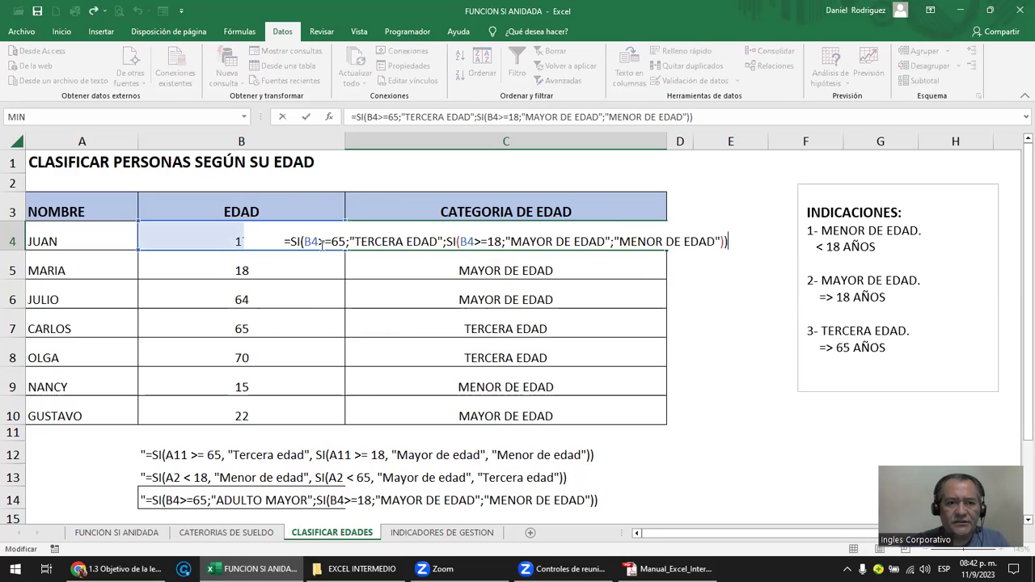
click(290, 241)
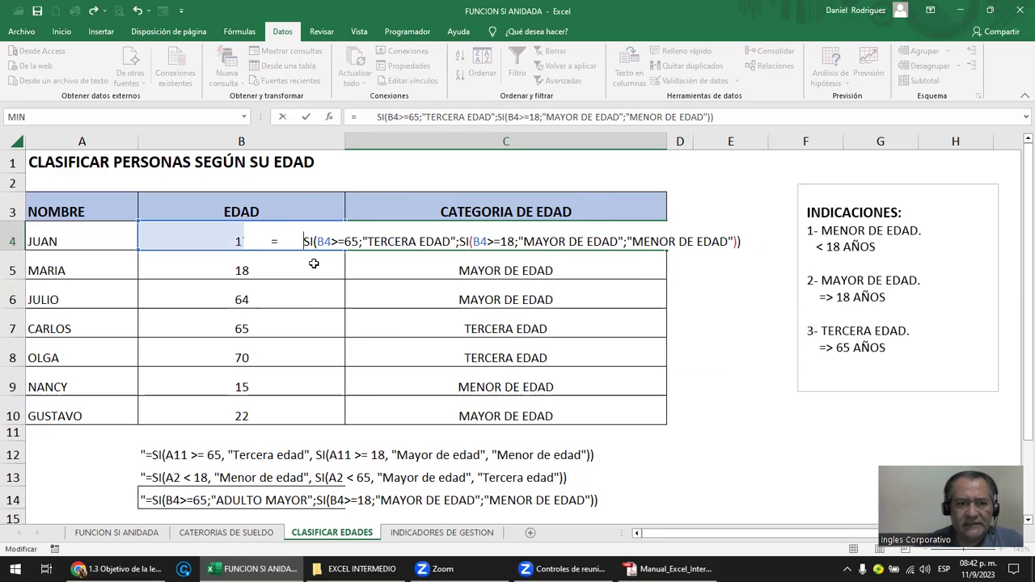
key(Left)
key(Left)
key(Left)
key(Left)
key(Left)
key(Left)
key(Left)
key(Left)
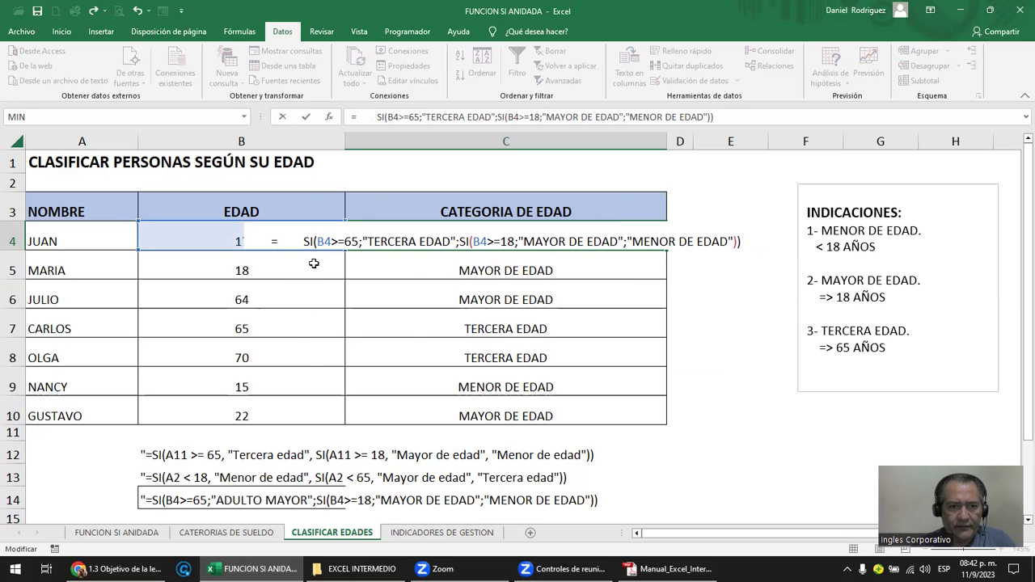
text(S)
Wrap C4's nested age SI inside si(b4>1; … ;" ") with a blank fallback.
key(BackSpace)
text(si()
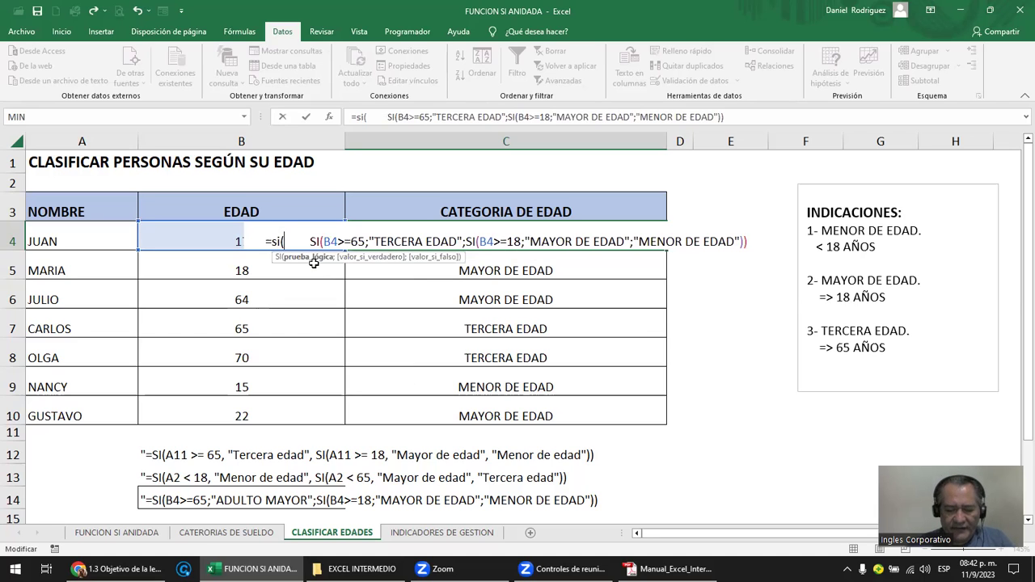
text(b)
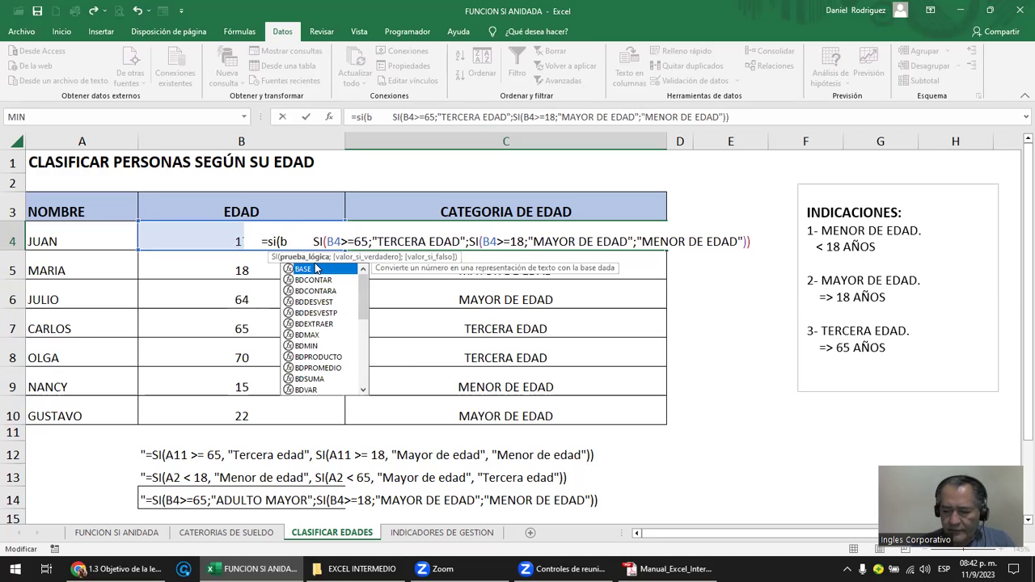
text(4)
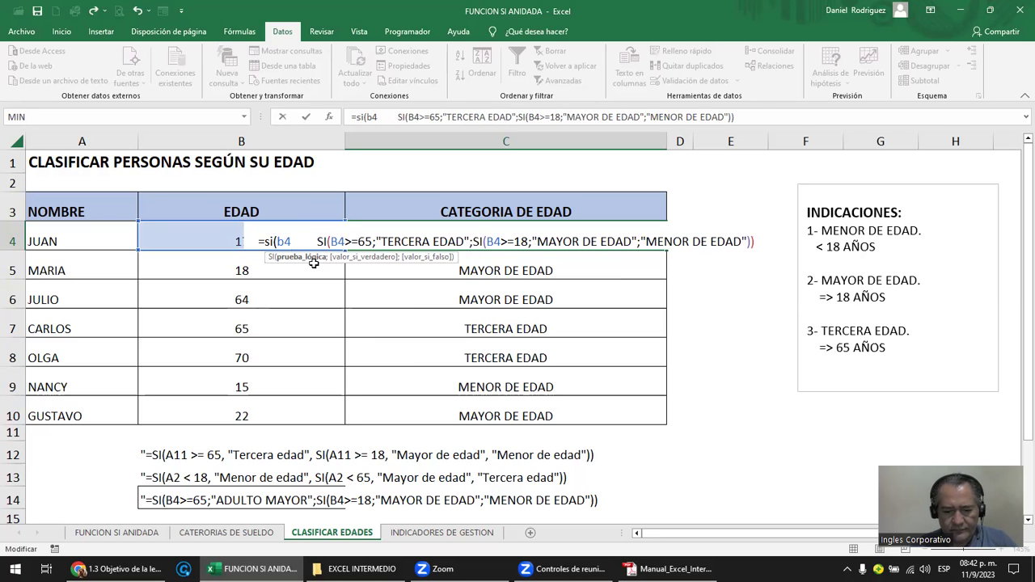
text(>)
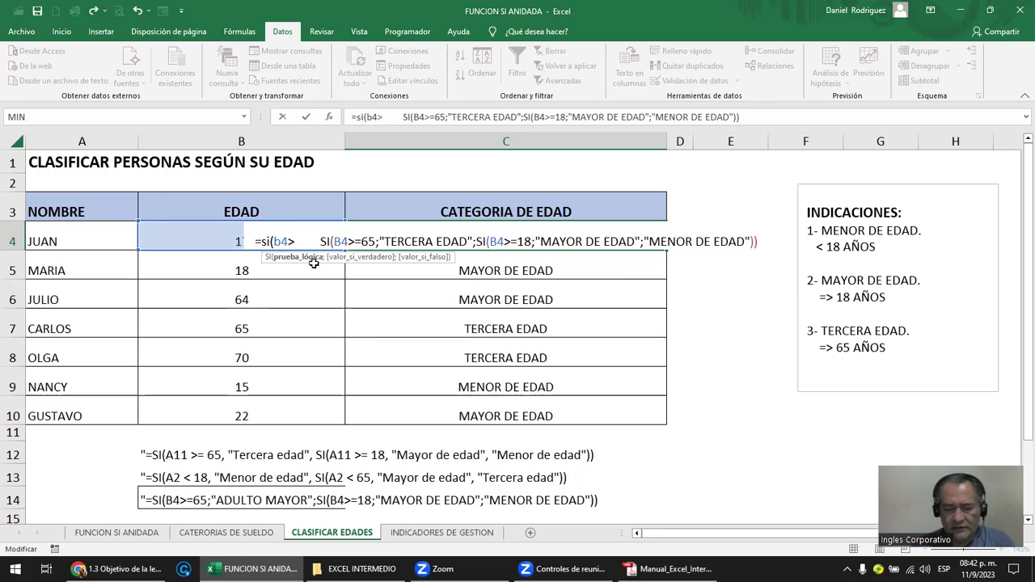
text(1)
key(Delete)
key(Delete)
key(Delete)
text(;)
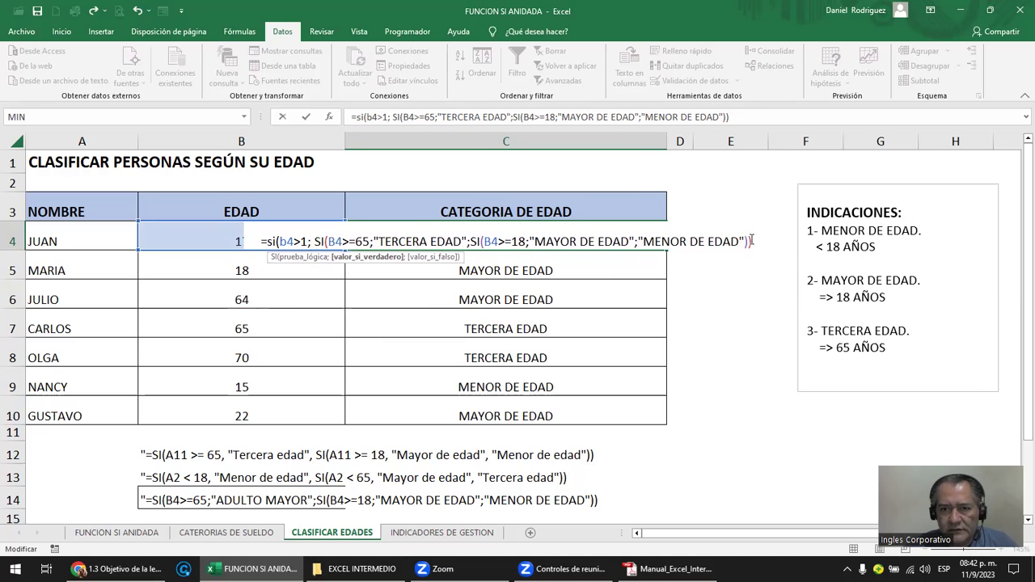
text(;)
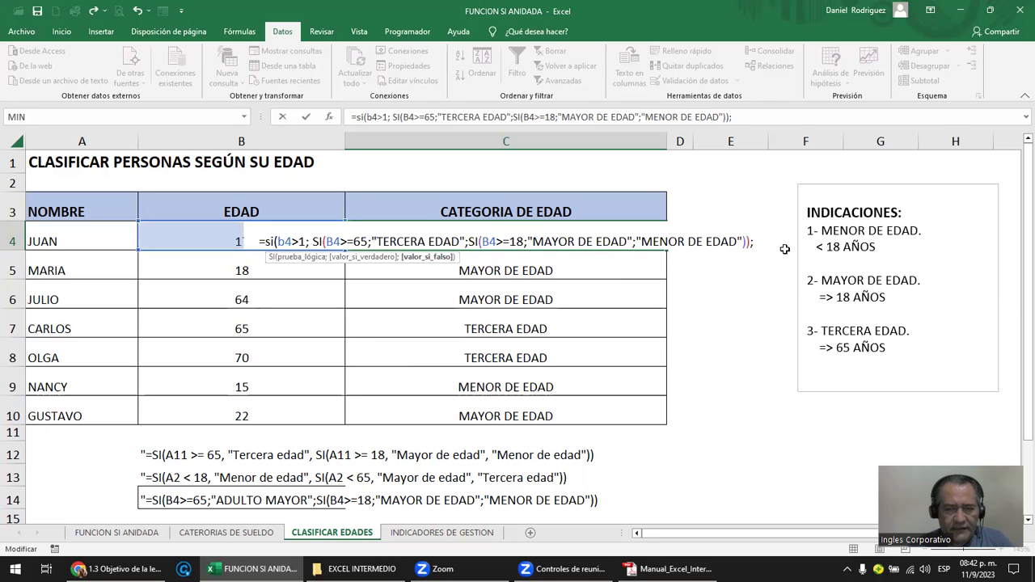
text( "")
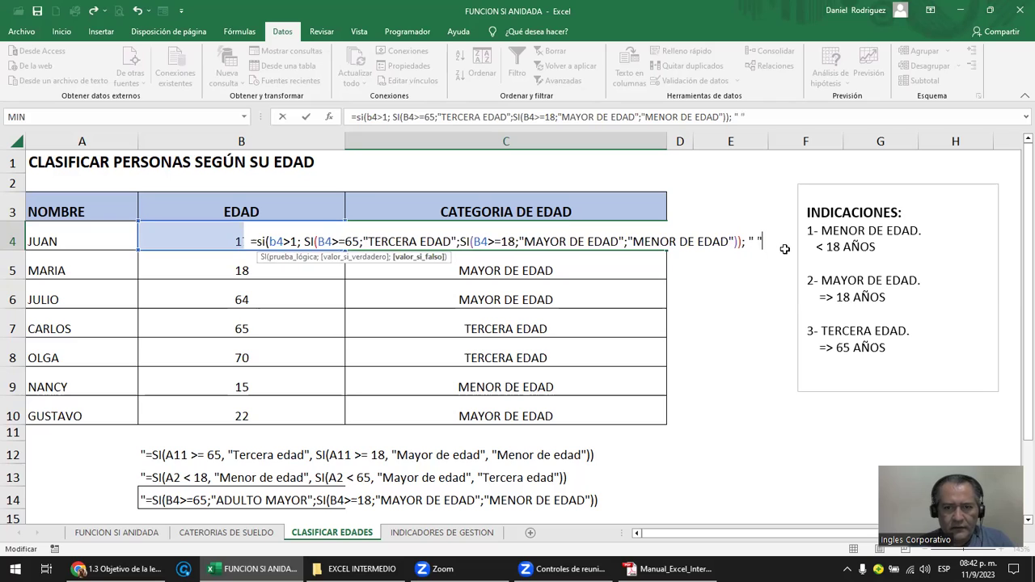
text())
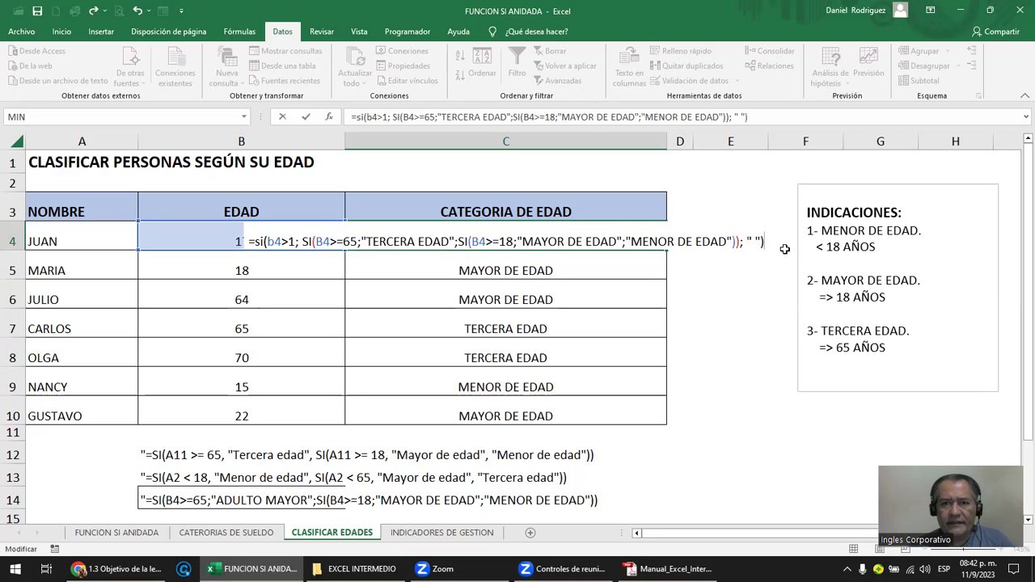
click(740, 242)
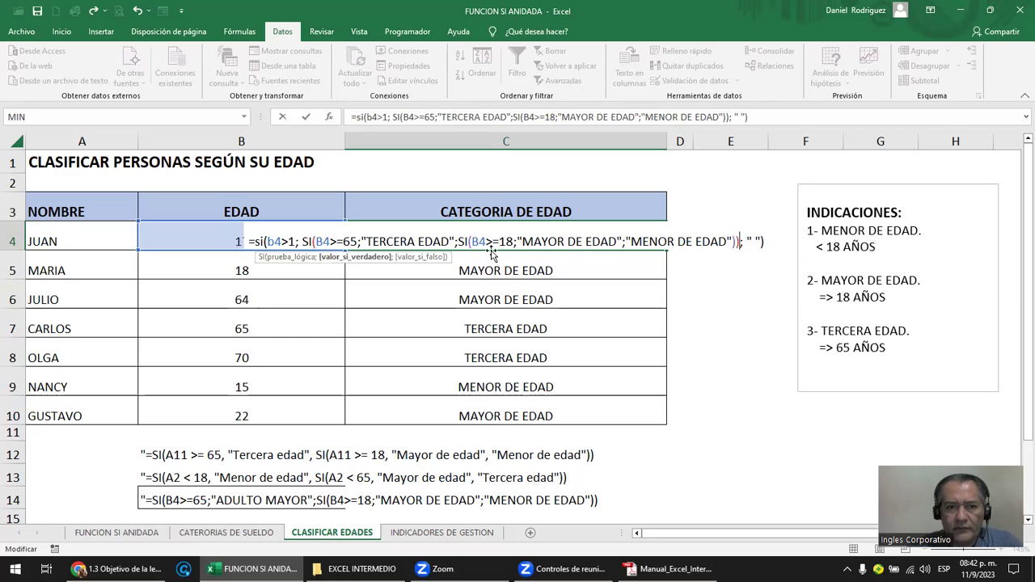
click(303, 242)
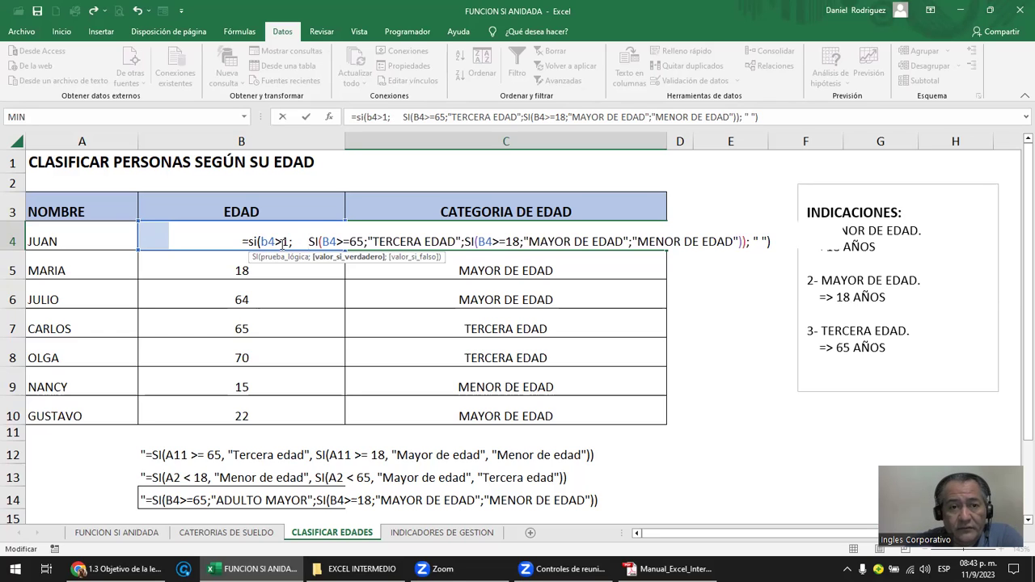
click(288, 242)
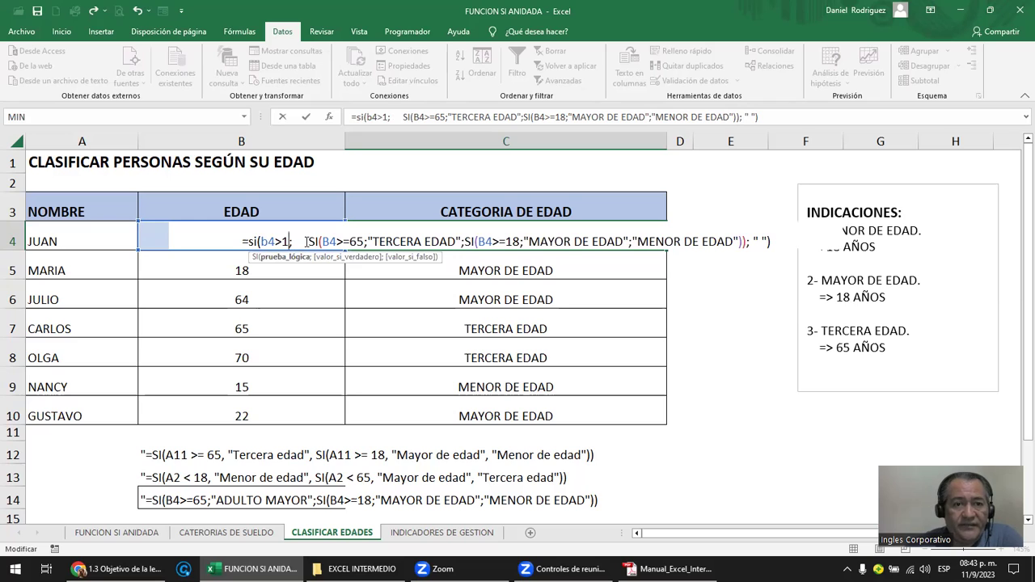
mouse_move(307, 242)
mouse_down()
mouse_move(518, 233)
mouse_move(746, 244)
mouse_up()
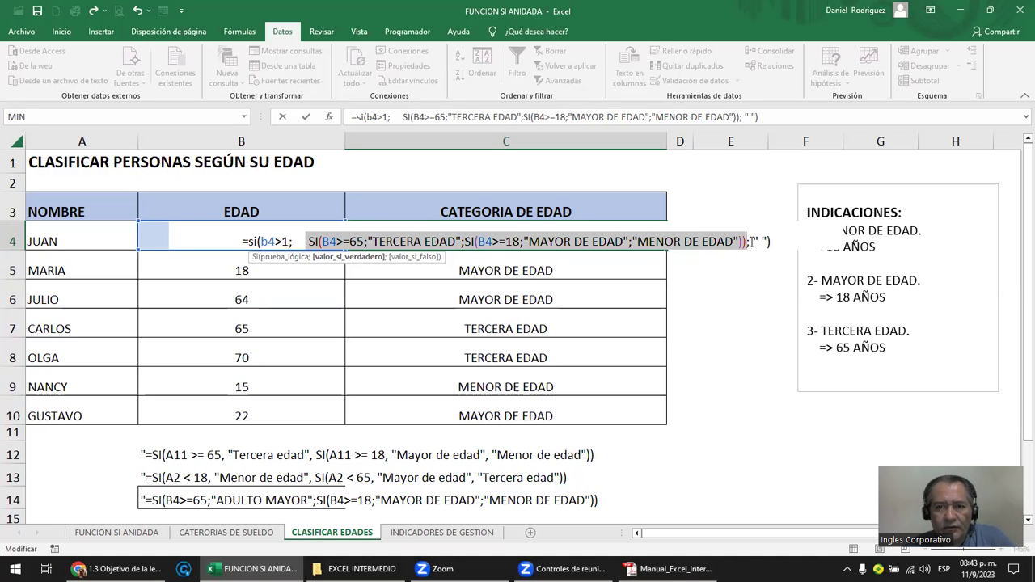
Commit the guarded formula and test B4 with the values xxx and 0.
click(752, 242)
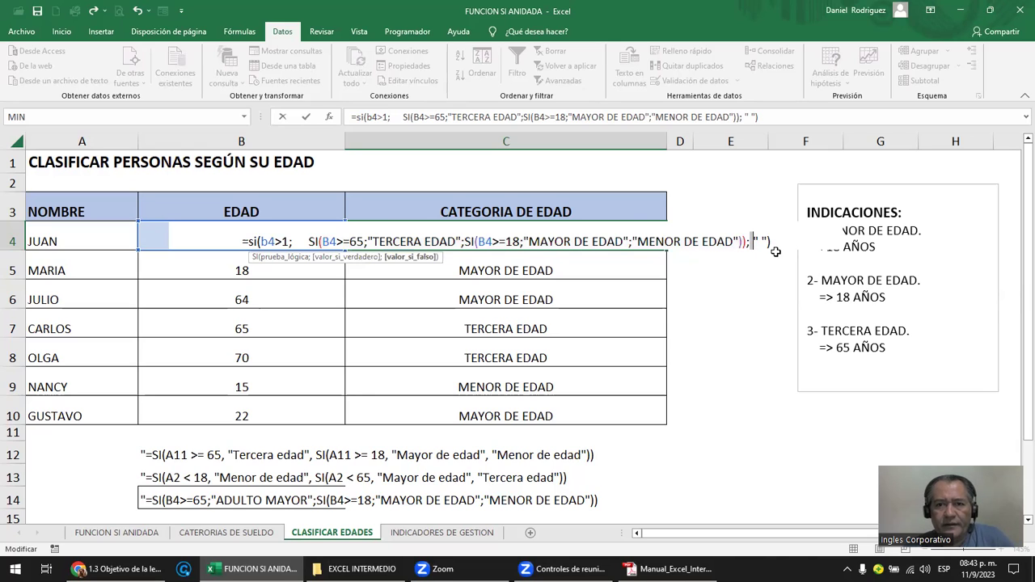
key(Escape)
key(Left)
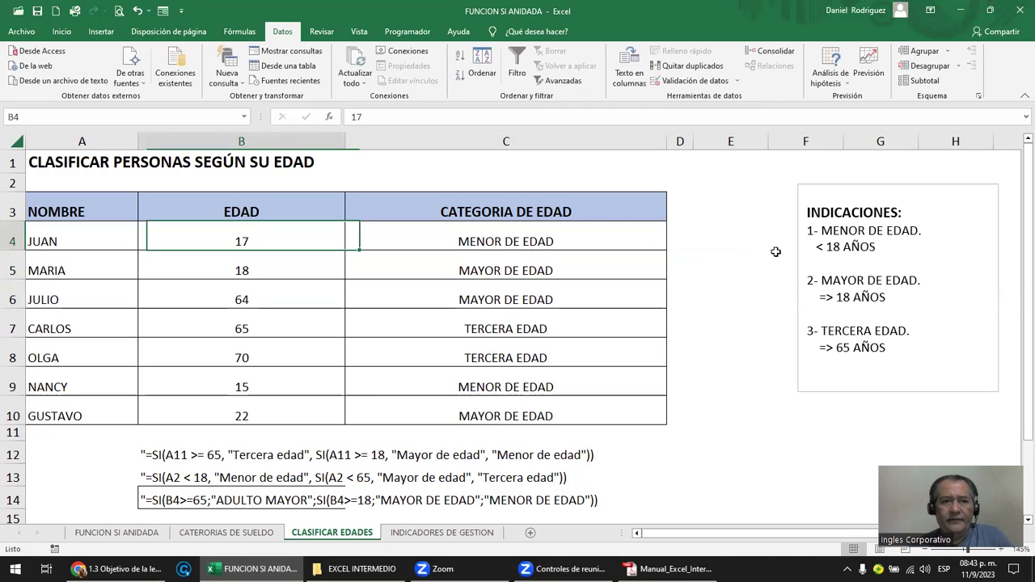
text(xxx)
key(Return)
key(Up)
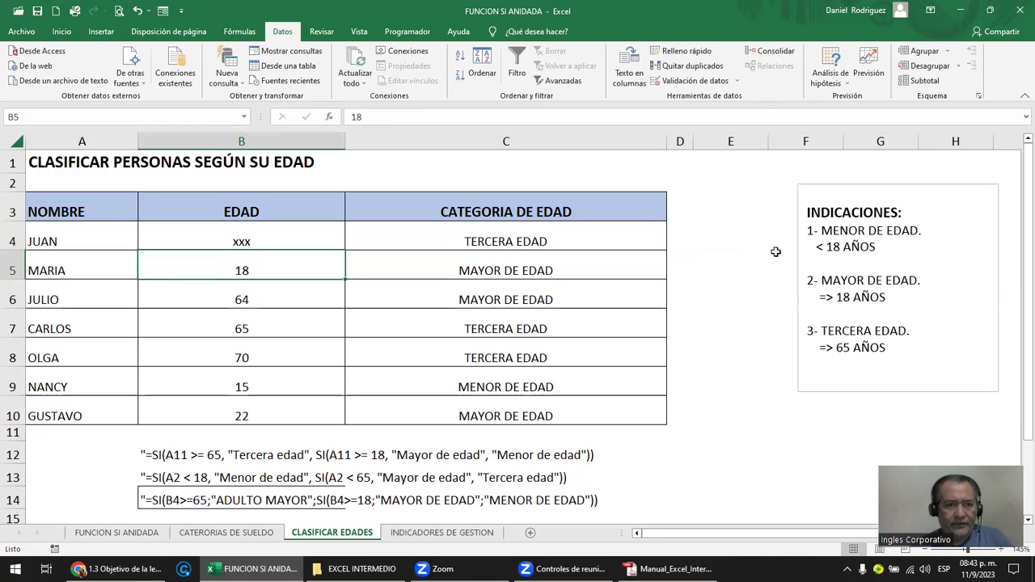
text(0)
key(Return)
Test B4 with a blank age, then enter xxx again.
key(Up)
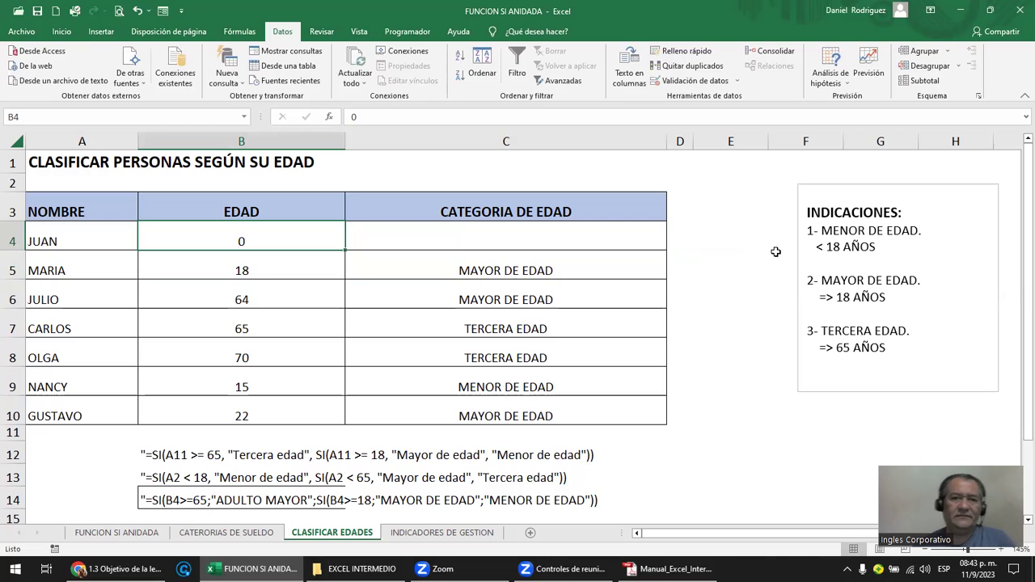
key(Delete)
key(Down)
key(Up)
key(Down)
key(Up)
text(xxx)
key(Return)
key(Up)
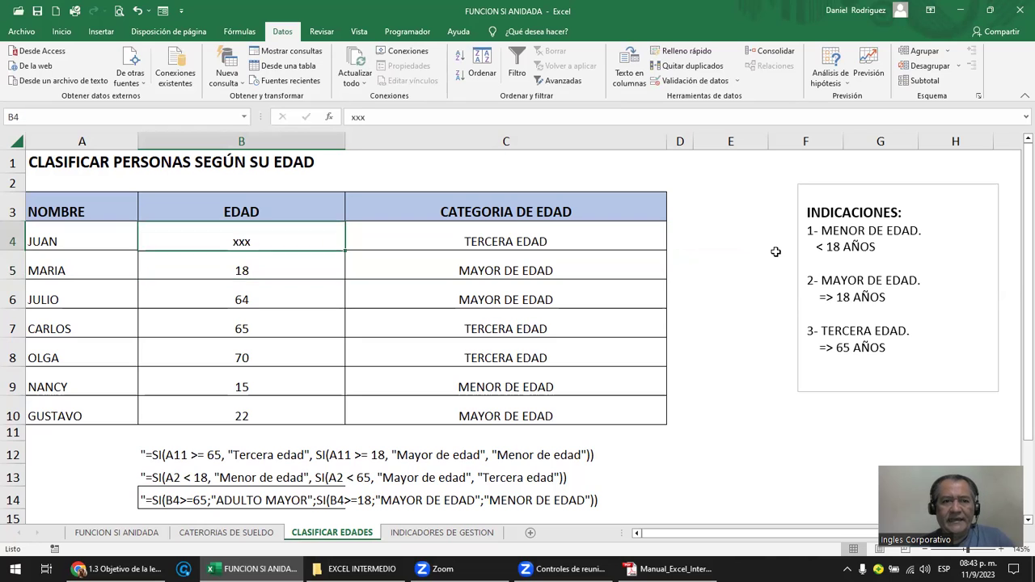
Enter hola in B4, then select the outer SI(B4>1; condition in C4's formula.
double_click(554, 232)
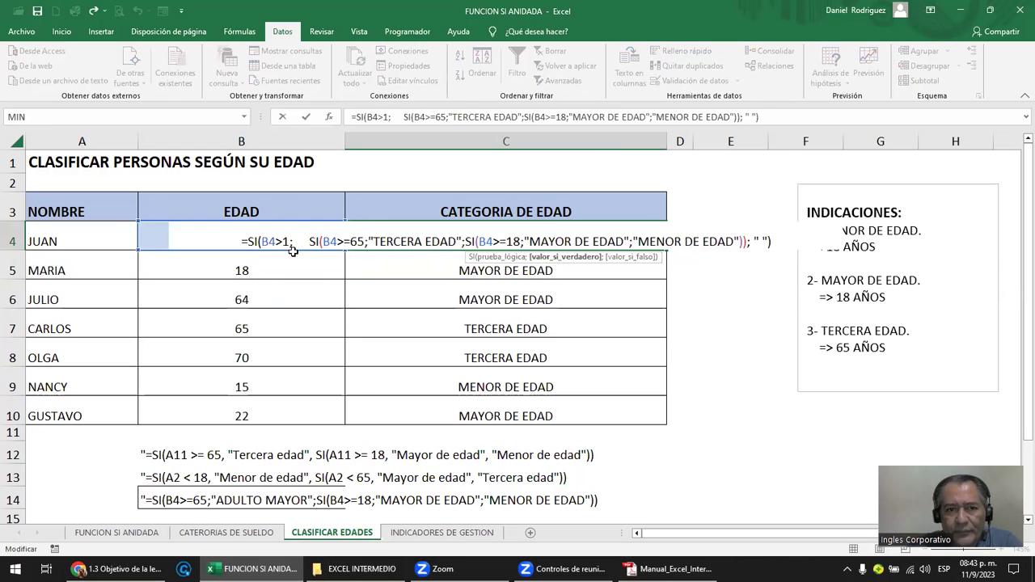
drag(261, 241, 292, 241)
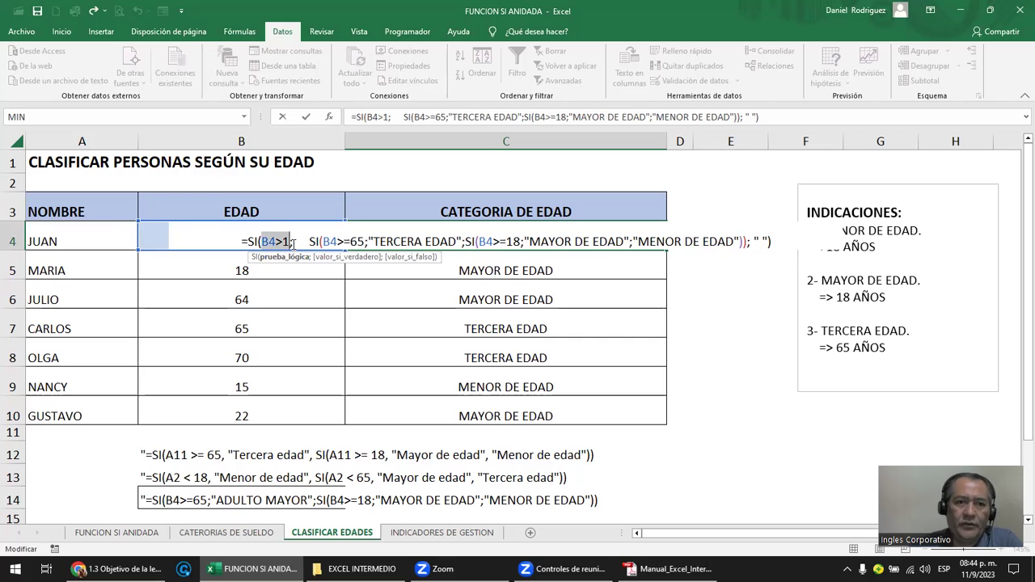
key(ctrl+Return)
click(332, 241)
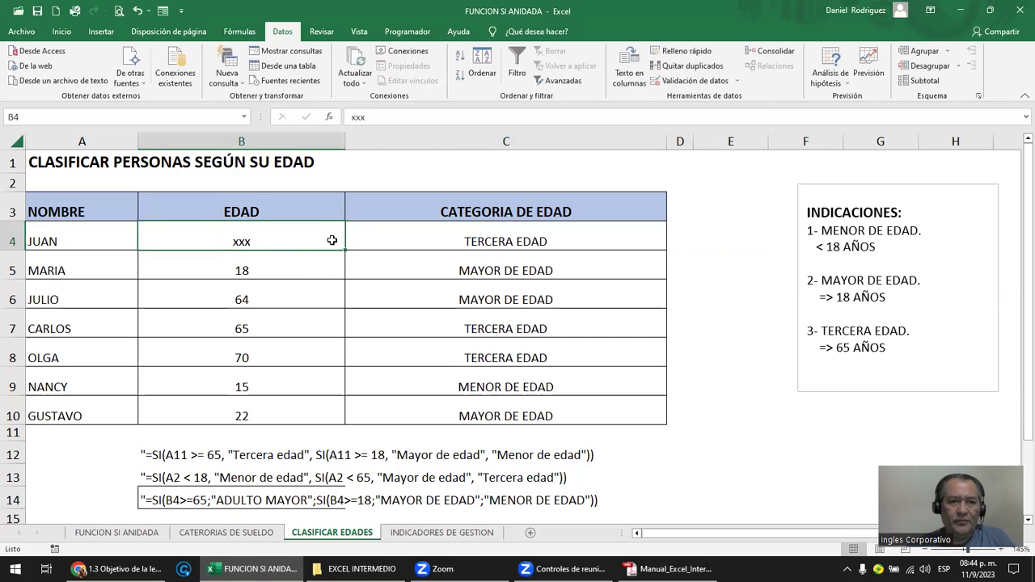
text(0)
key(Return)
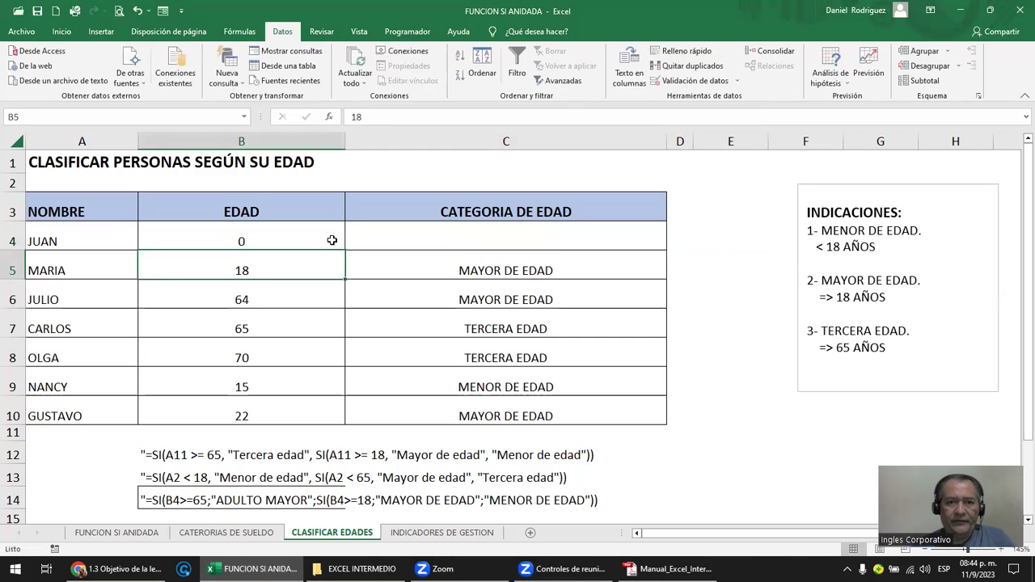
click(331, 241)
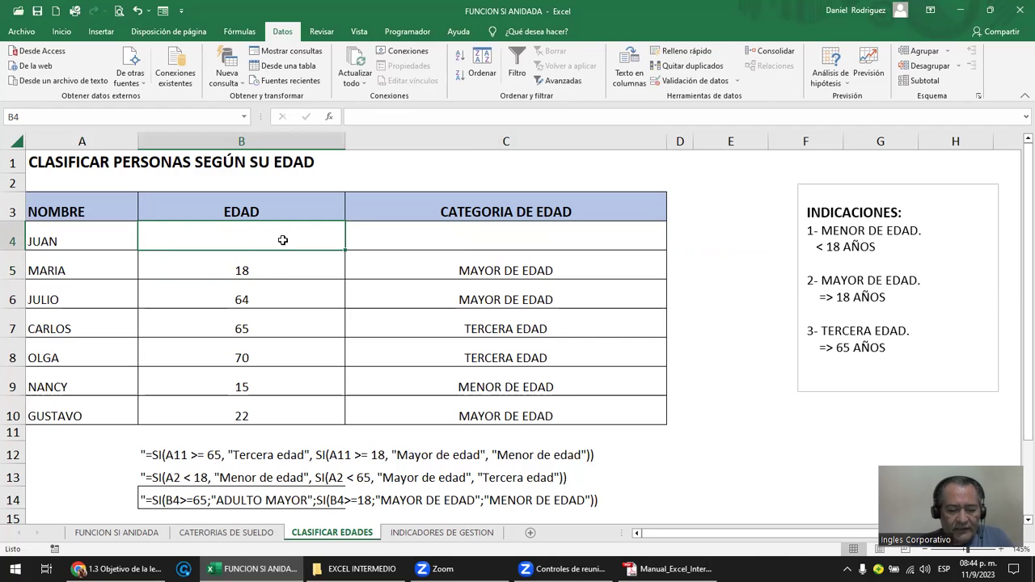
text(hola)
key(ctrl+Return)
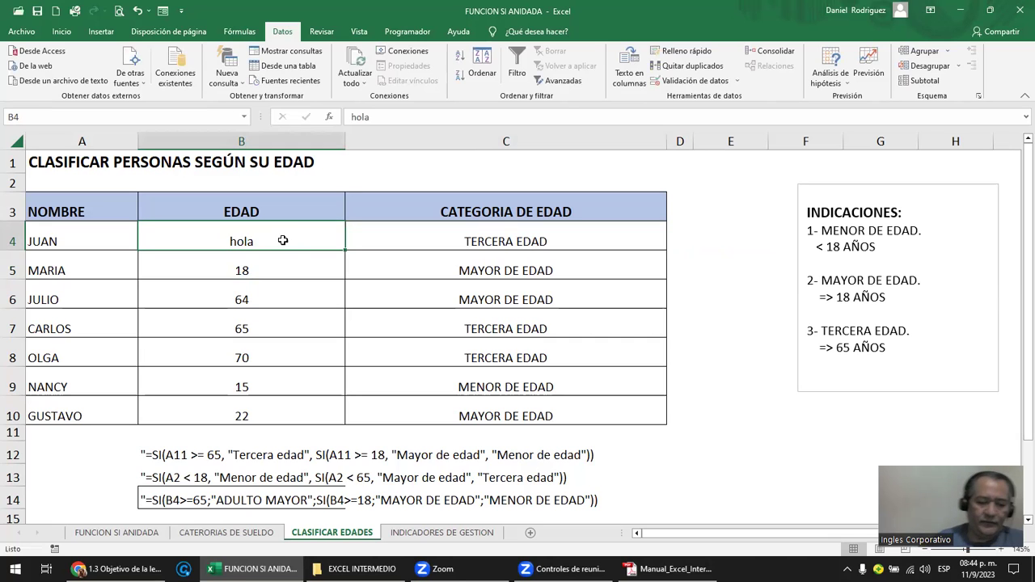
double_click(434, 238)
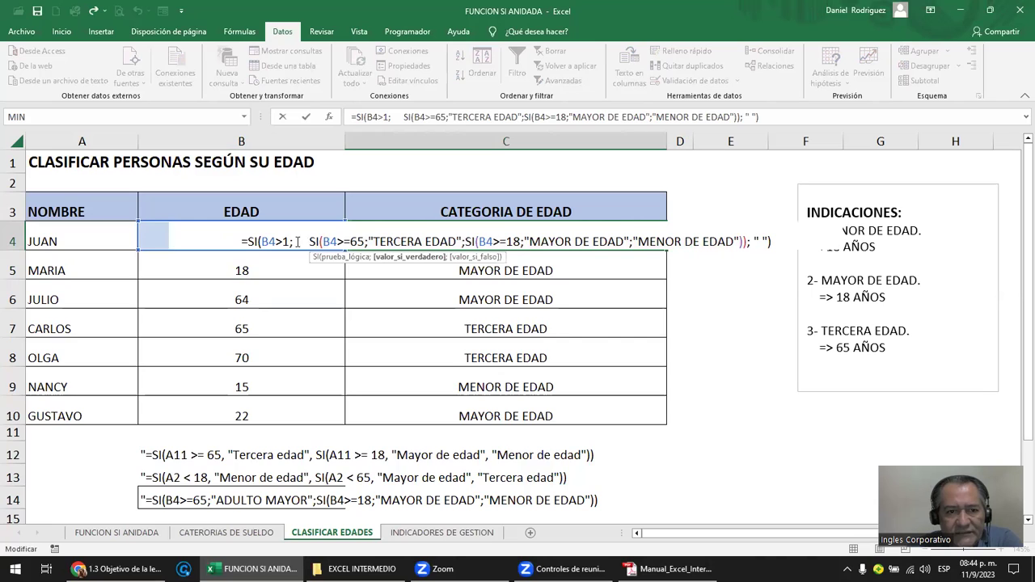
drag(298, 241, 249, 243)
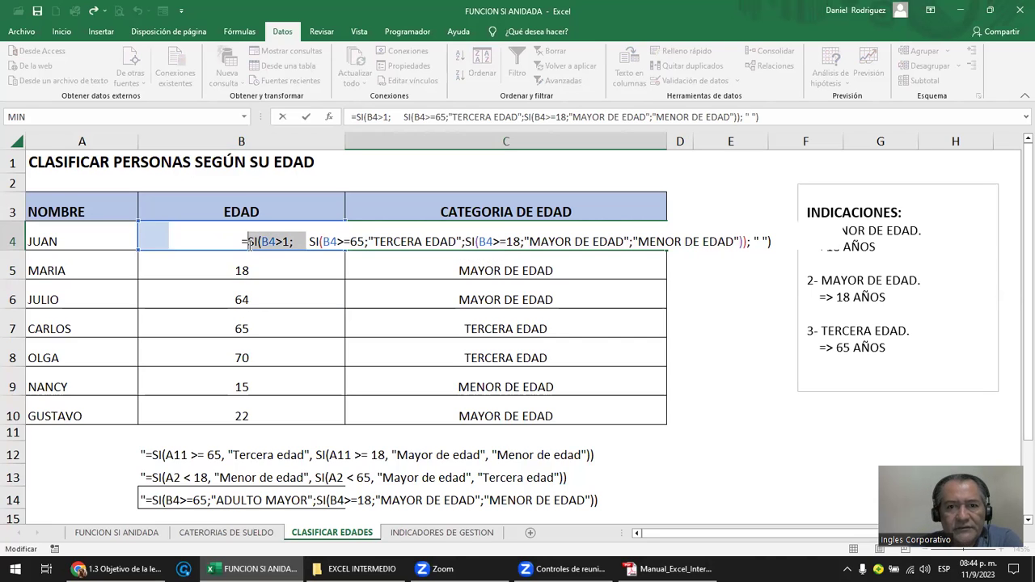
Strip the outer B4>1 condition and trailing blank fallback from C4's nested SI formula and commit it.
key(Delete)
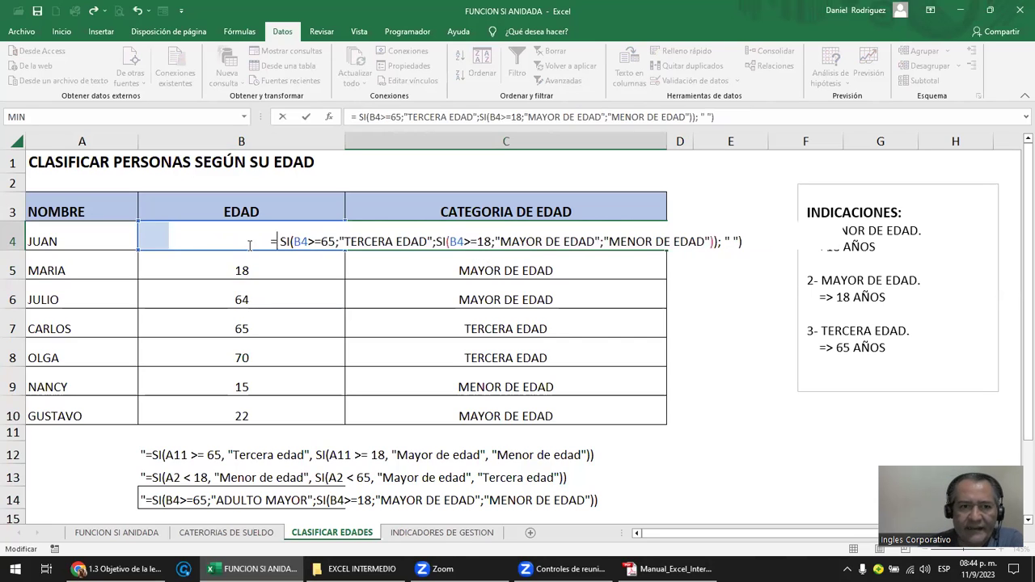
key(Delete)
key(Delete)
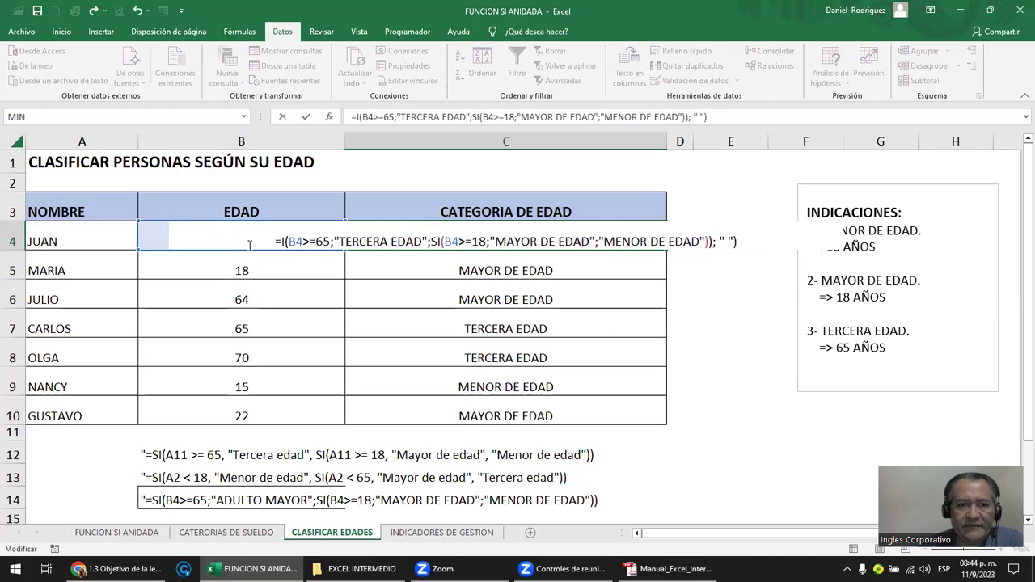
text(s)
key(Delete)
text(i)
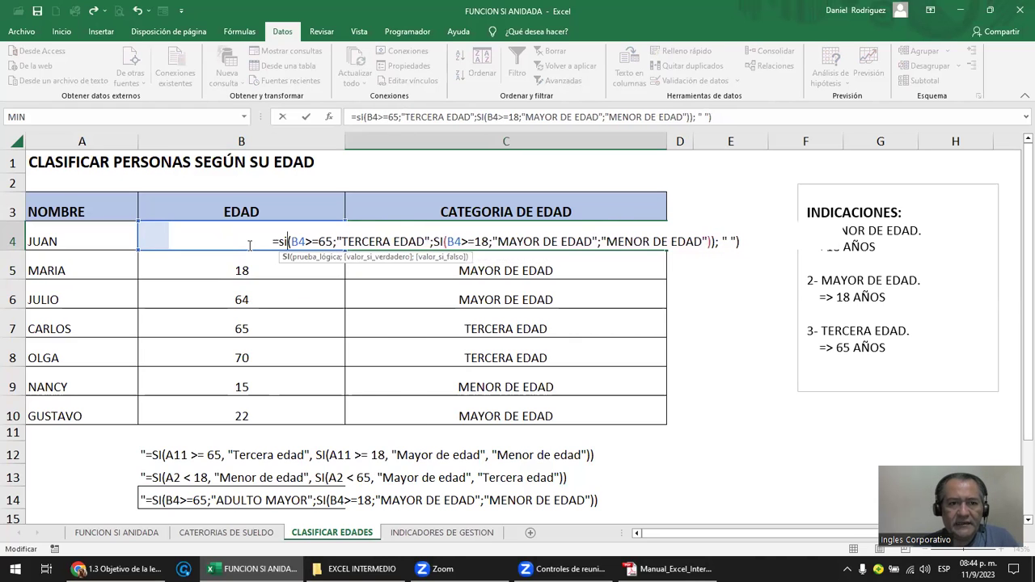
click(715, 242)
key(Delete)
key(Delete)
key(Delete)
key(Delete)
key(Delete)
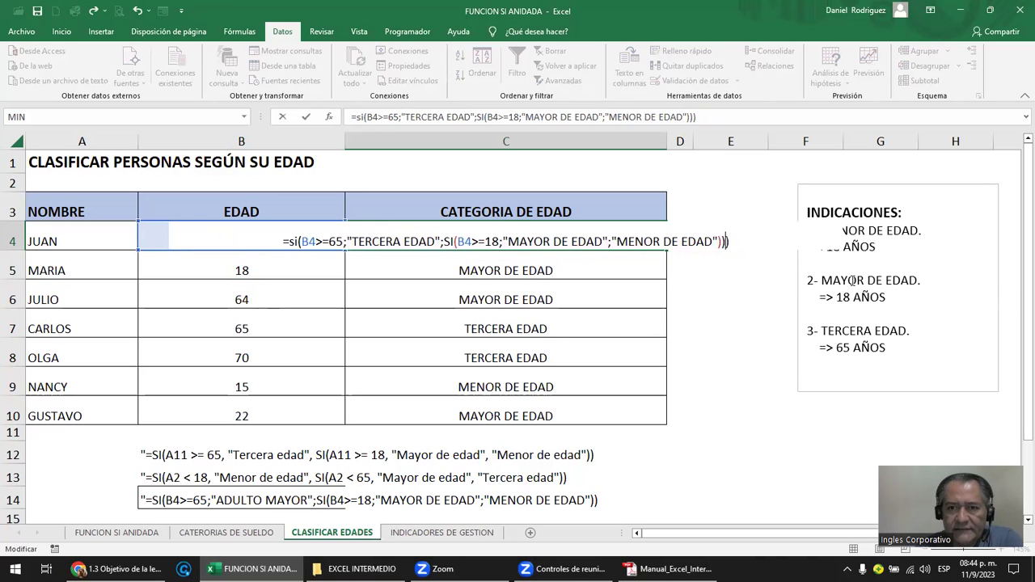
key(Return)
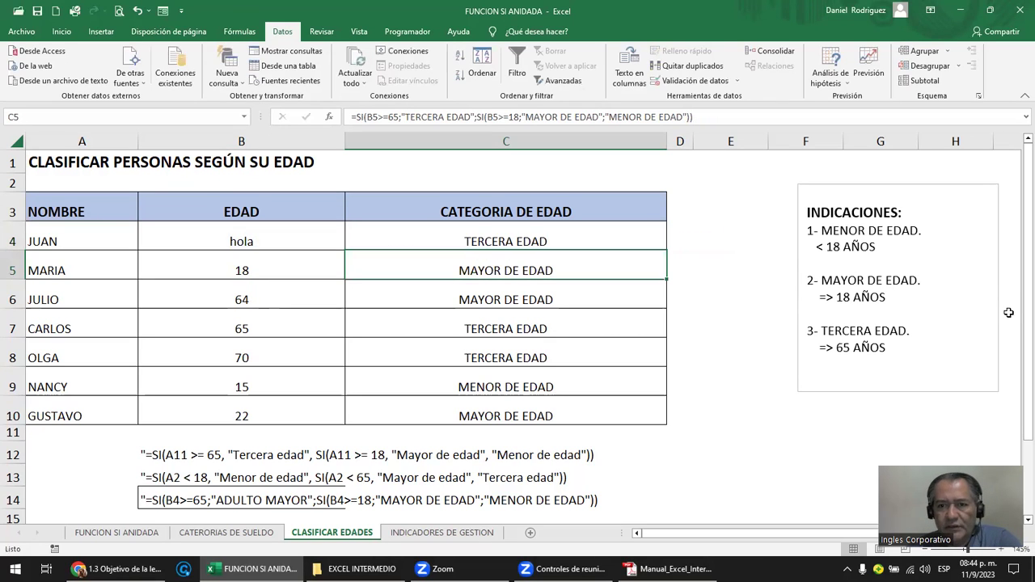
Test the classification by setting Juan's age in B4 to 18, then back to 17.
click(817, 235)
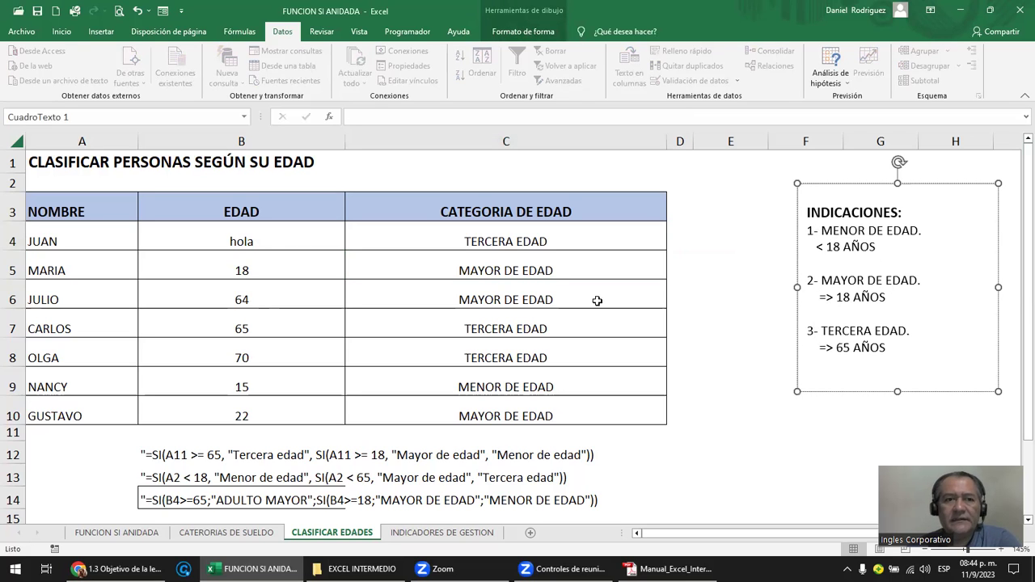
click(240, 240)
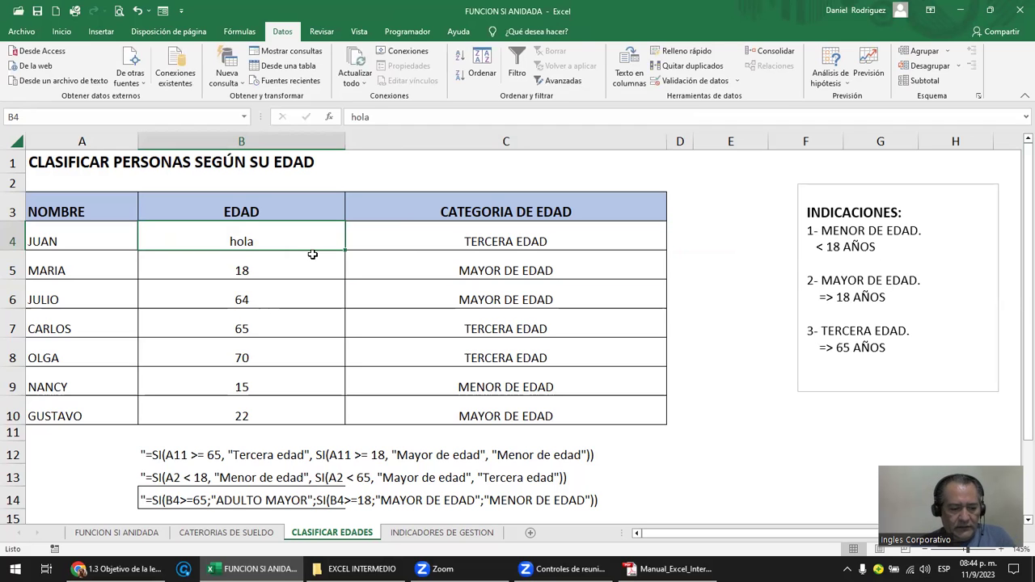
text(18)
key(ctrl+Return)
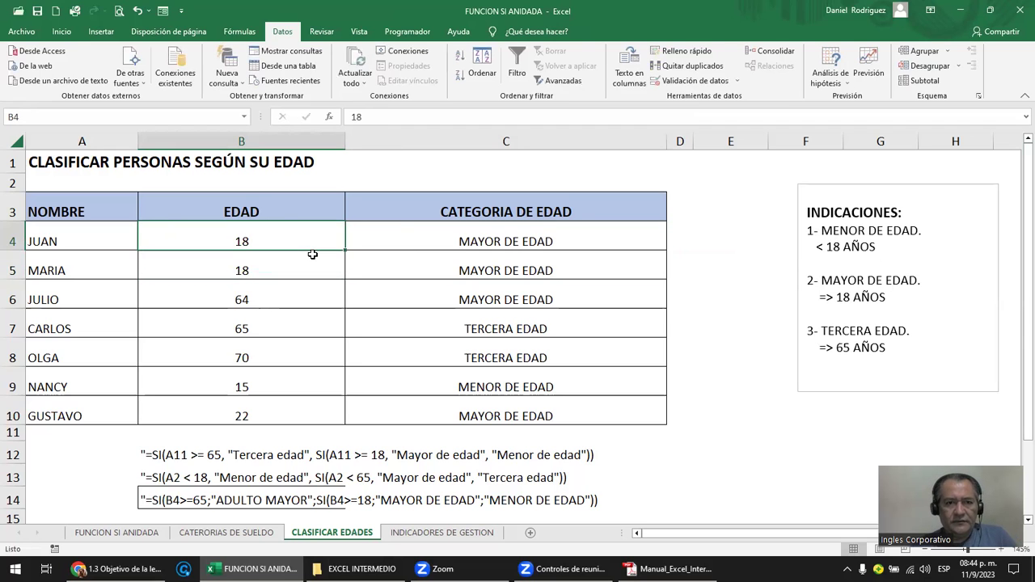
text(17)
key(ctrl+Return)
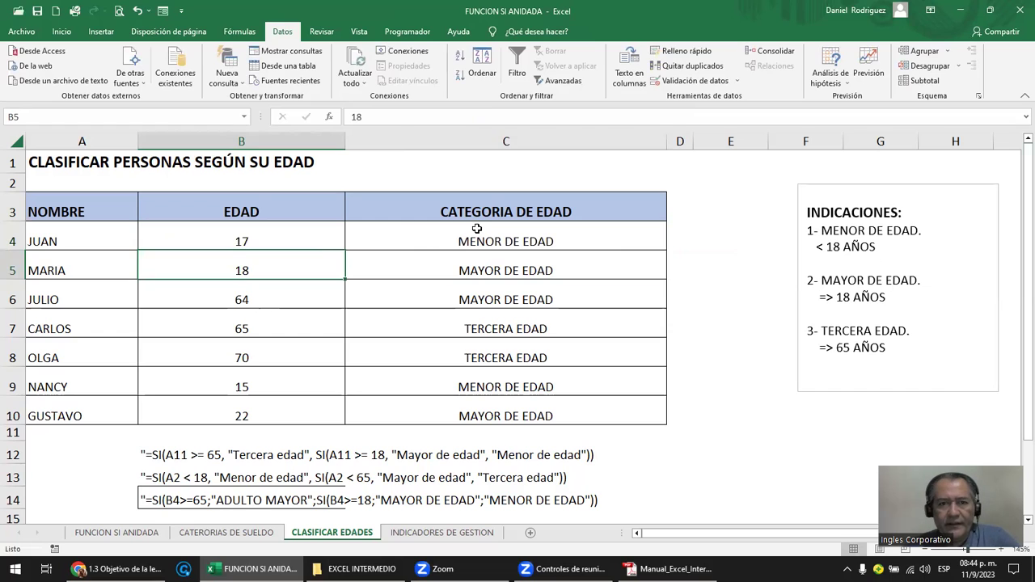
Review C4's formula without changing it, then highlight the first two age rules in the INDICACIONES notes.
click(476, 229)
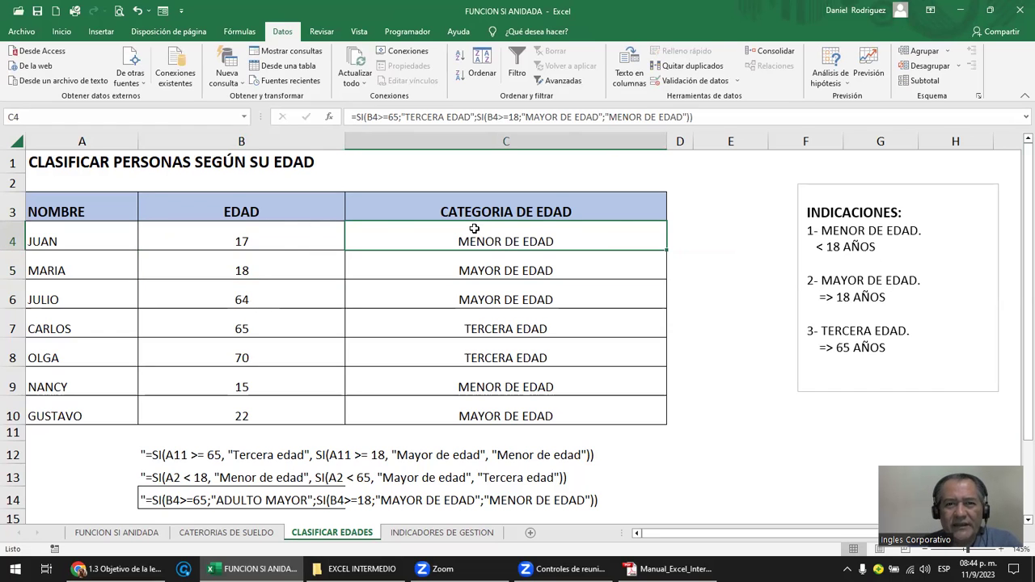
double_click(474, 229)
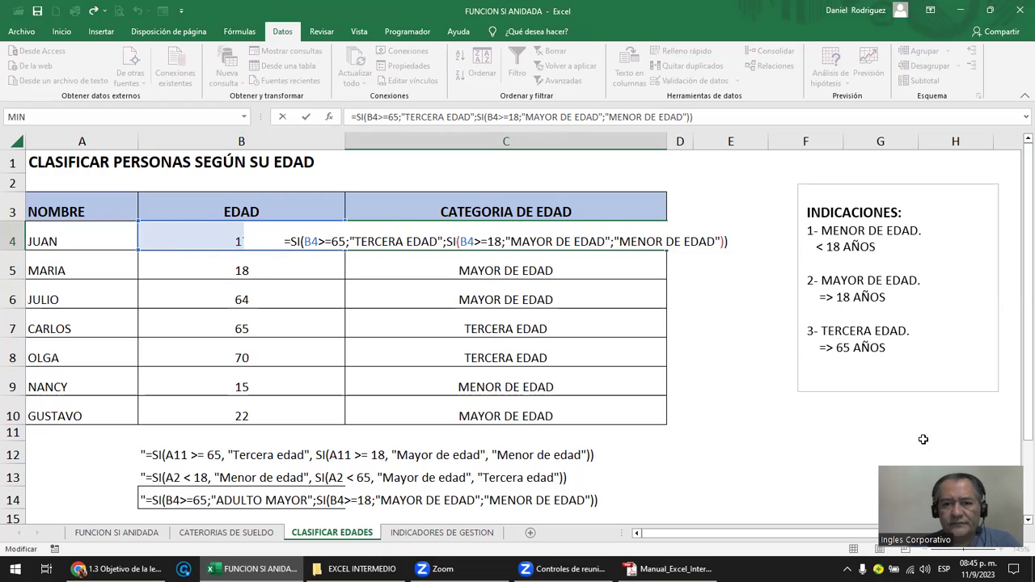
click(705, 419)
key(Escape)
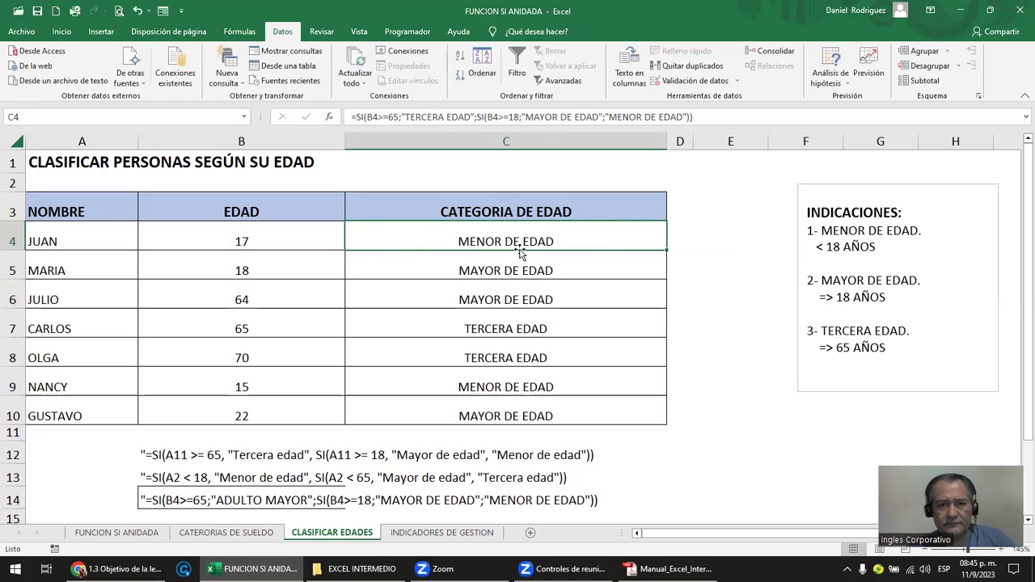
double_click(514, 241)
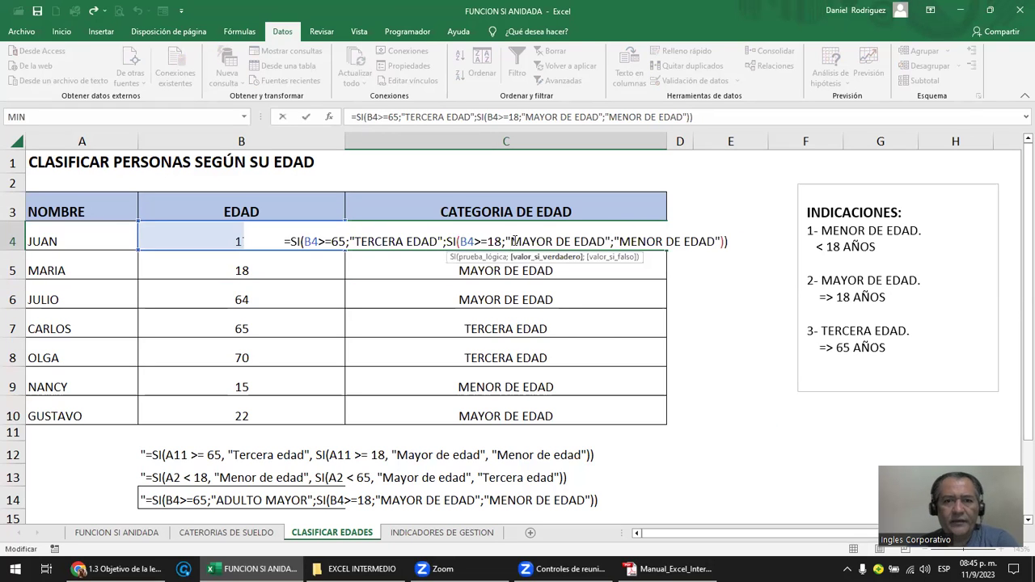
key(Escape)
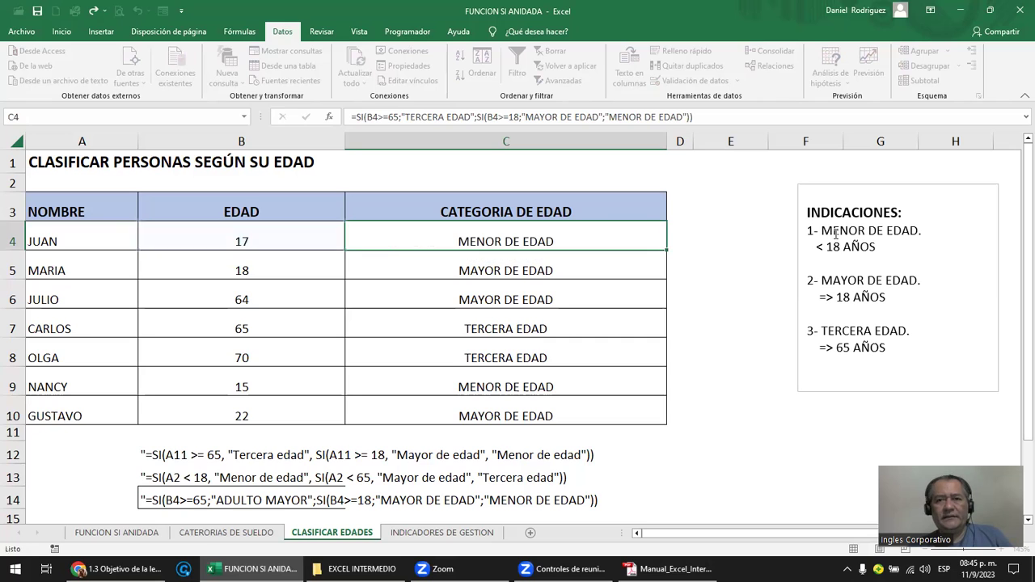
mouse_move(808, 231)
mouse_down()
mouse_move(827, 307)
mouse_move(866, 344)
mouse_up()
click(833, 323)
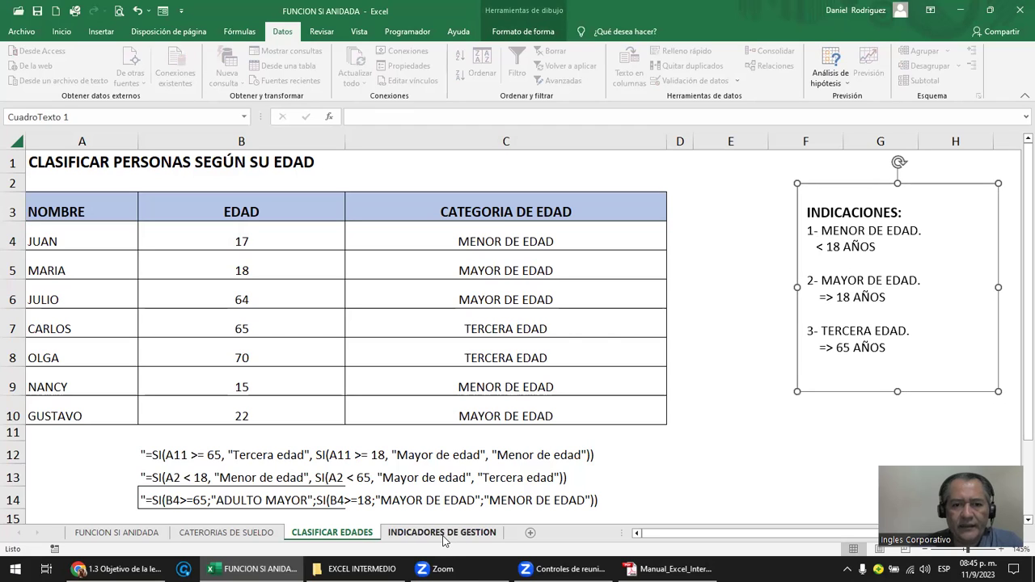
Scroll through pages 27–29 of the Excel manual PDF to read the nested SI example.
click(670, 568)
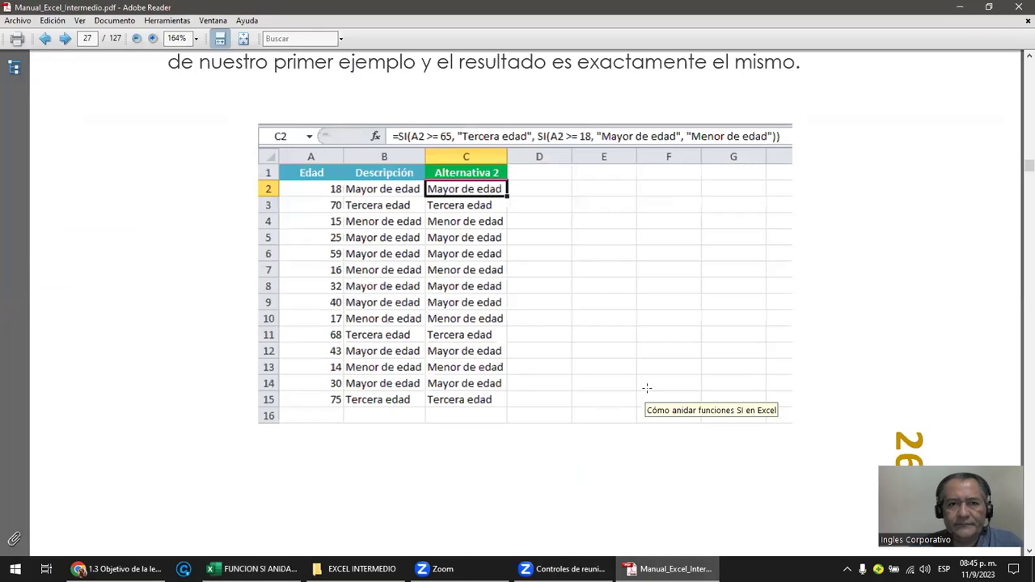
scroll(648, 388, down, 1)
scroll(648, 388, down, 3)
scroll(647, 388, down, 3)
scroll(647, 388, down, 4)
scroll(646, 388, down, 4)
scroll(646, 388, down, 3)
scroll(646, 388, down, 2)
scroll(647, 388, down, 2)
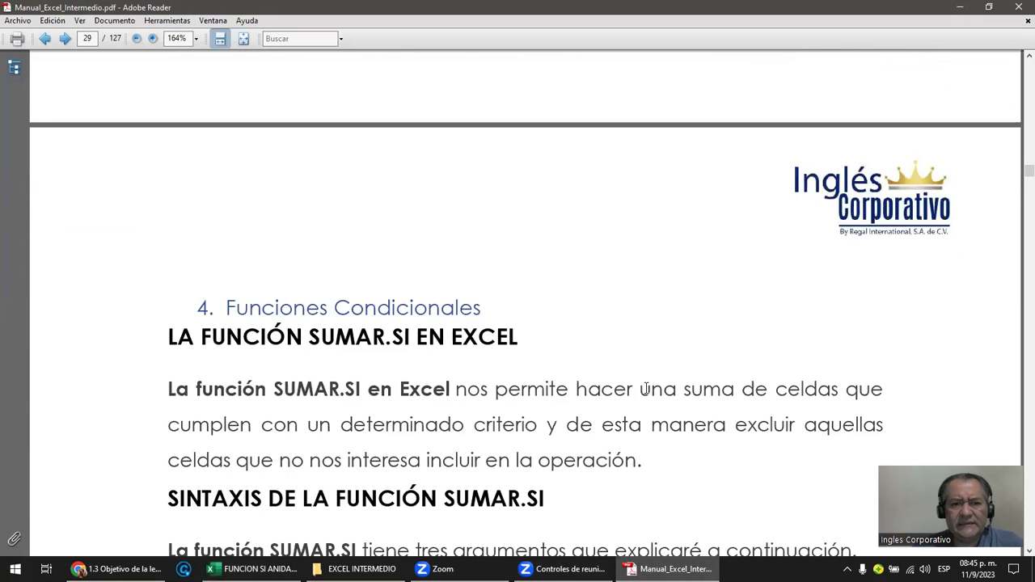
scroll(648, 389, up, 3)
scroll(648, 388, up, 3)
scroll(647, 388, up, 3)
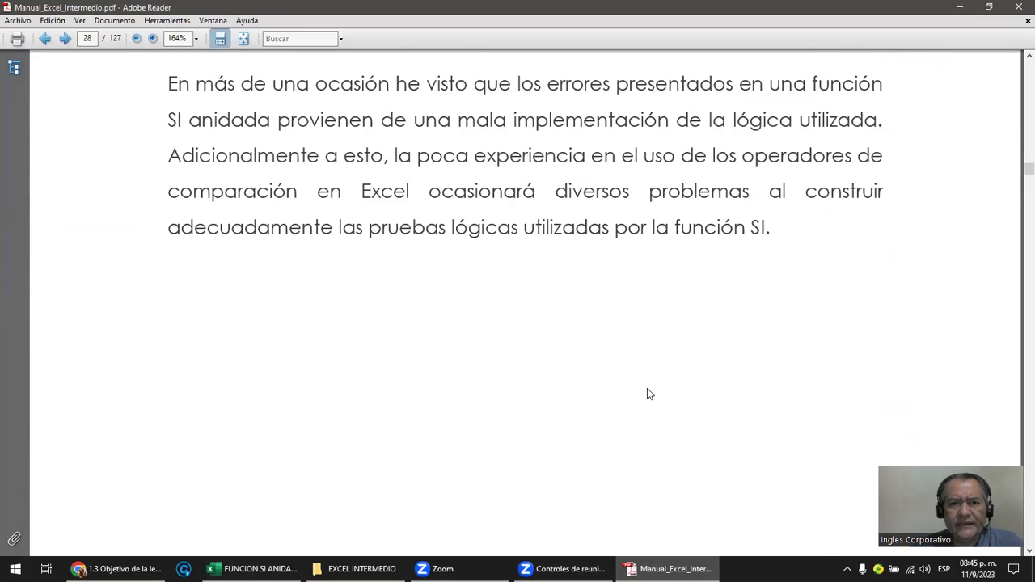
scroll(647, 389, up, 1)
Return to the workbook's C4 formula, then bring up the course lesson page in Chrome.
click(965, 9)
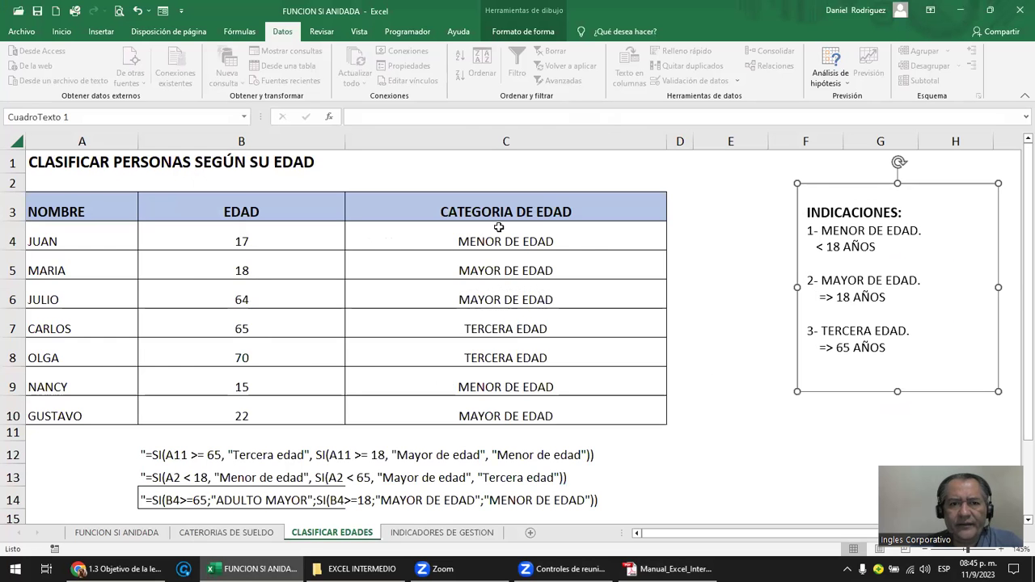
click(608, 236)
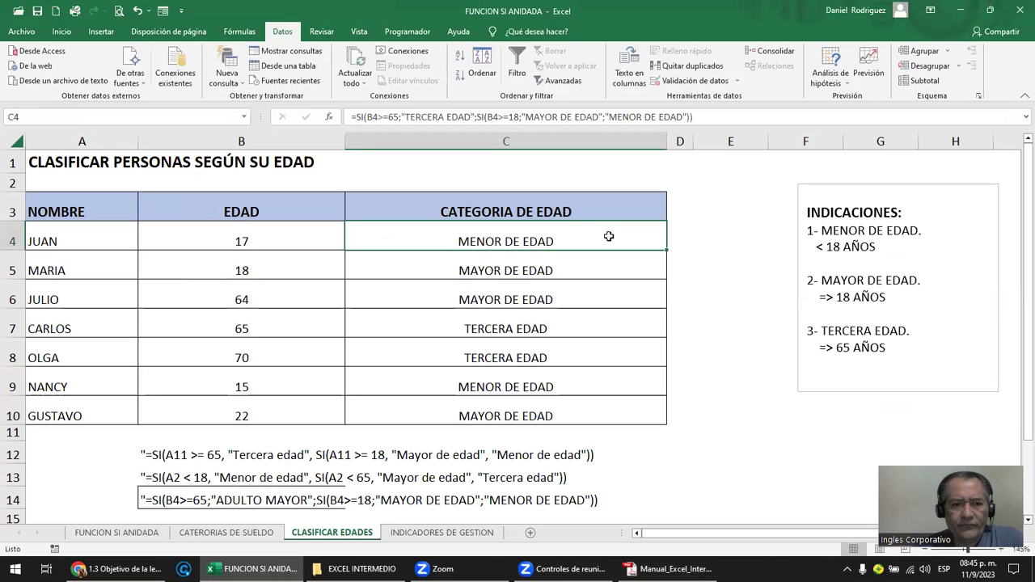
click(120, 569)
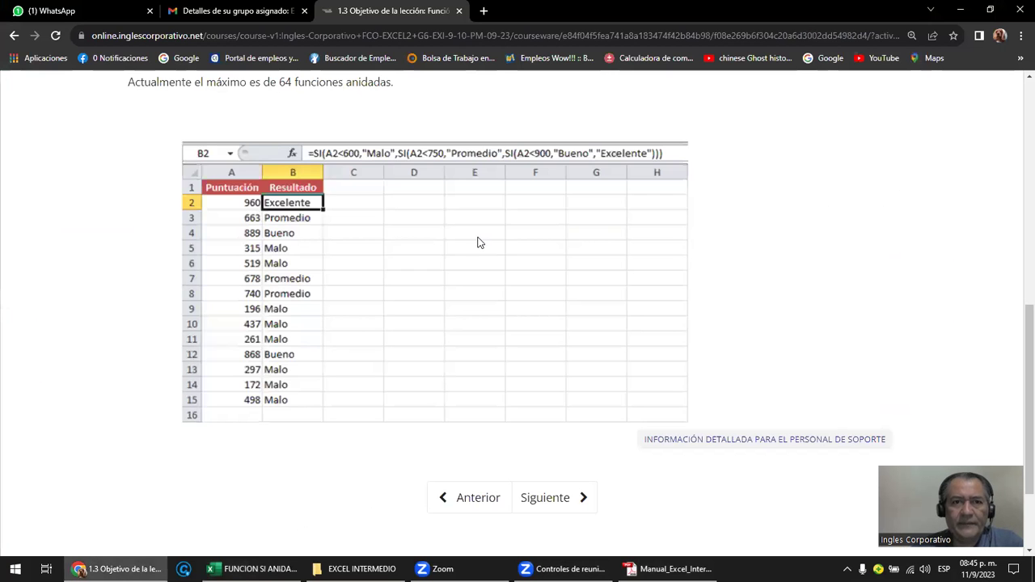
Go to the Material de apoyo tab and start the Función "SI" anidada video further down.
scroll(478, 243, up, 4)
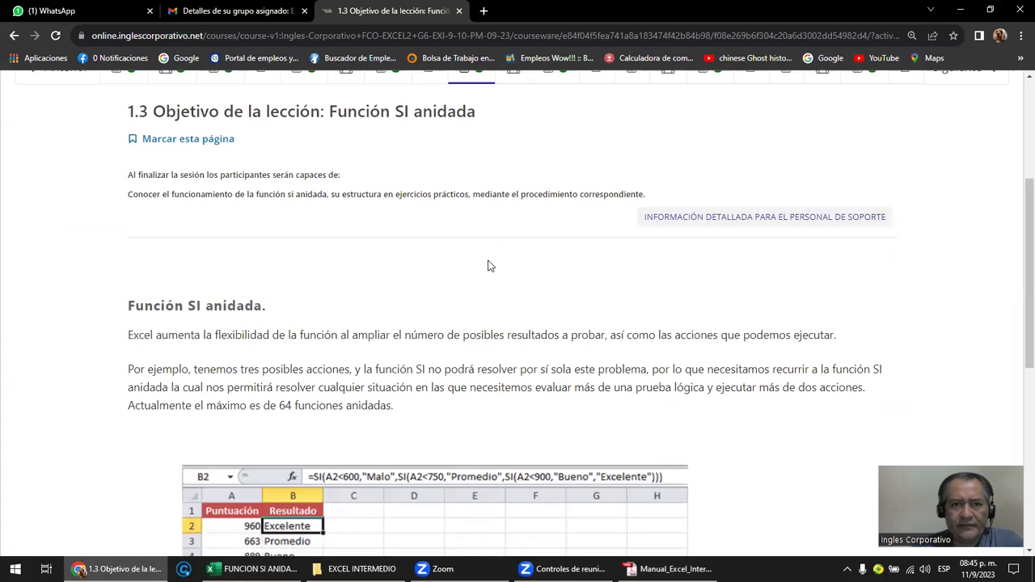
scroll(488, 266, up, 3)
scroll(488, 262, down, 2)
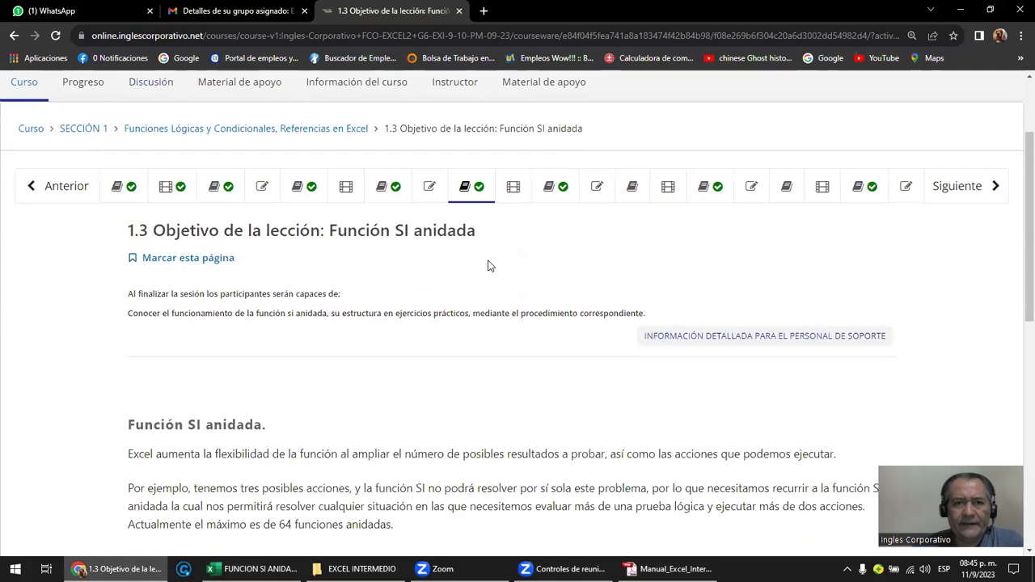
click(252, 90)
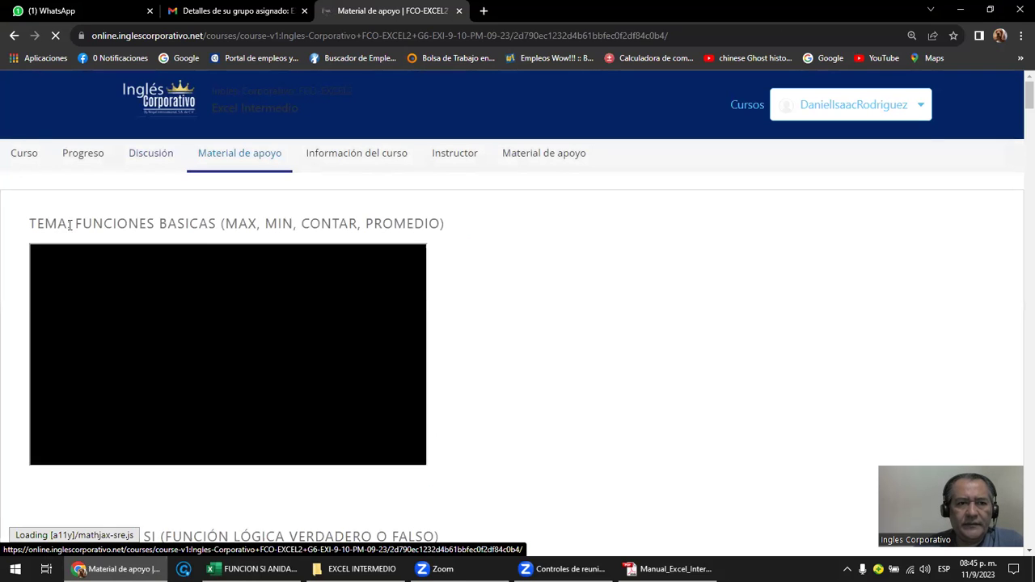
scroll(70, 225, down, 2)
scroll(69, 225, down, 2)
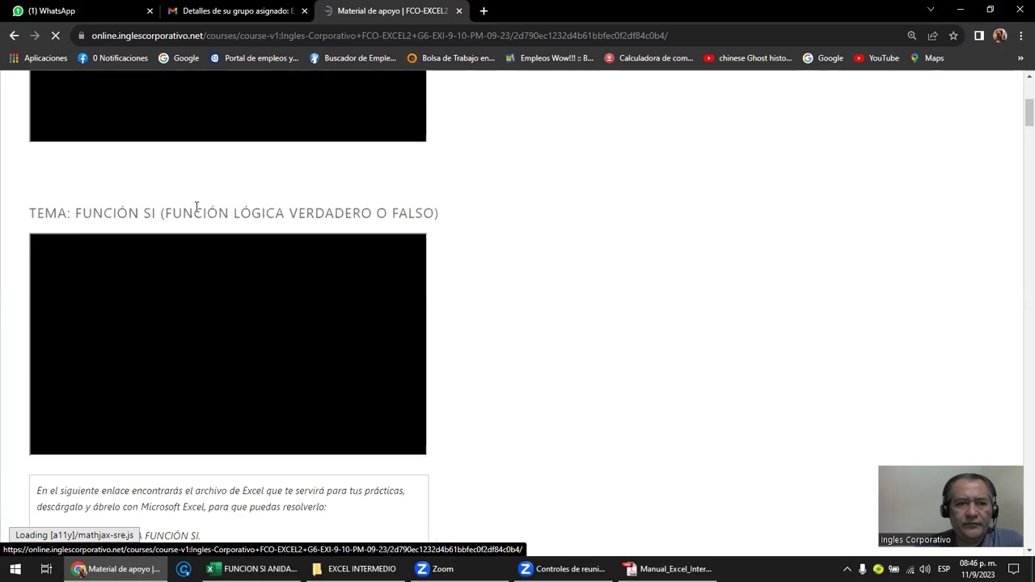
scroll(202, 206, down, 2)
scroll(204, 211, down, 2)
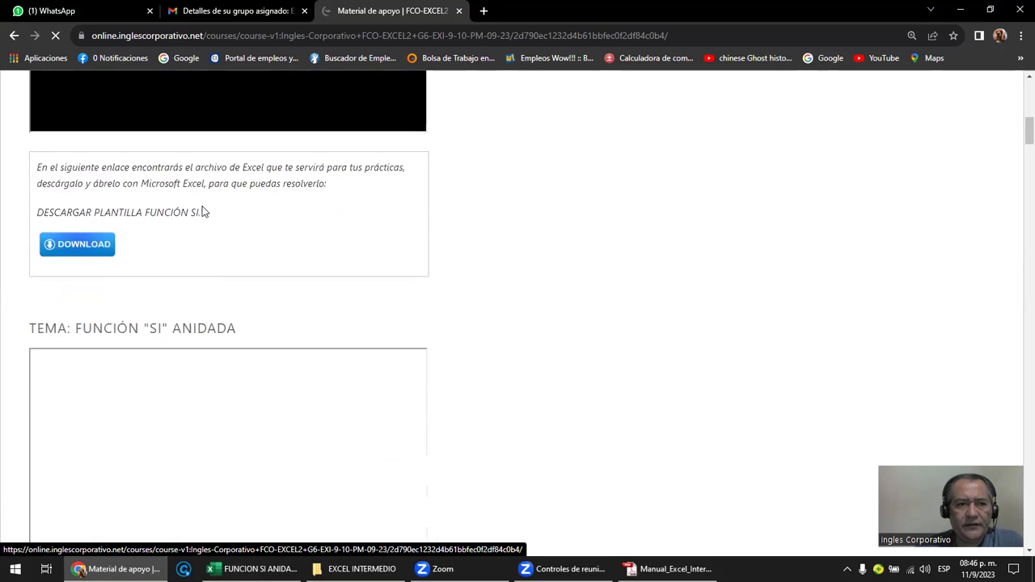
scroll(204, 210, down, 2)
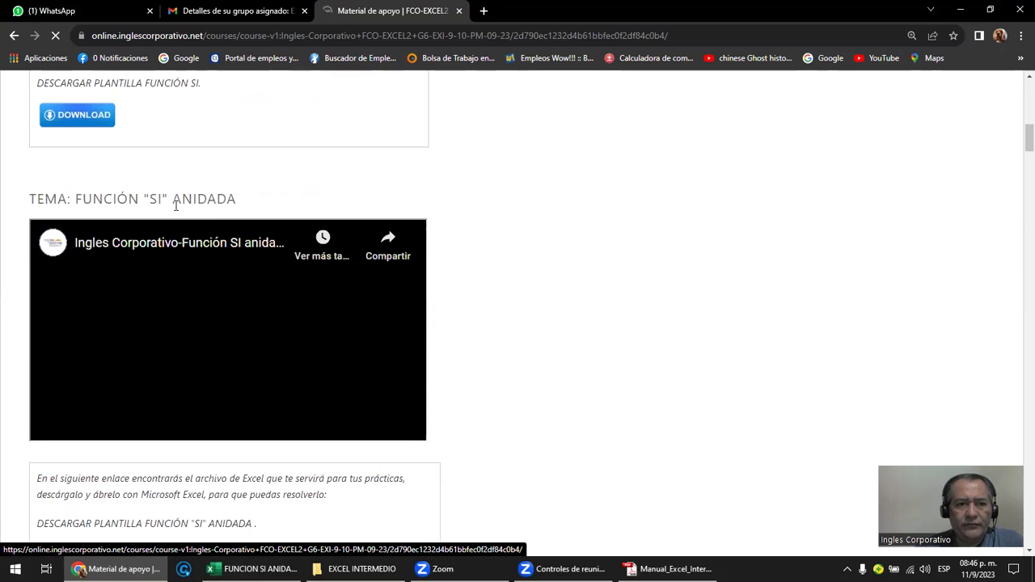
scroll(192, 216, down, 2)
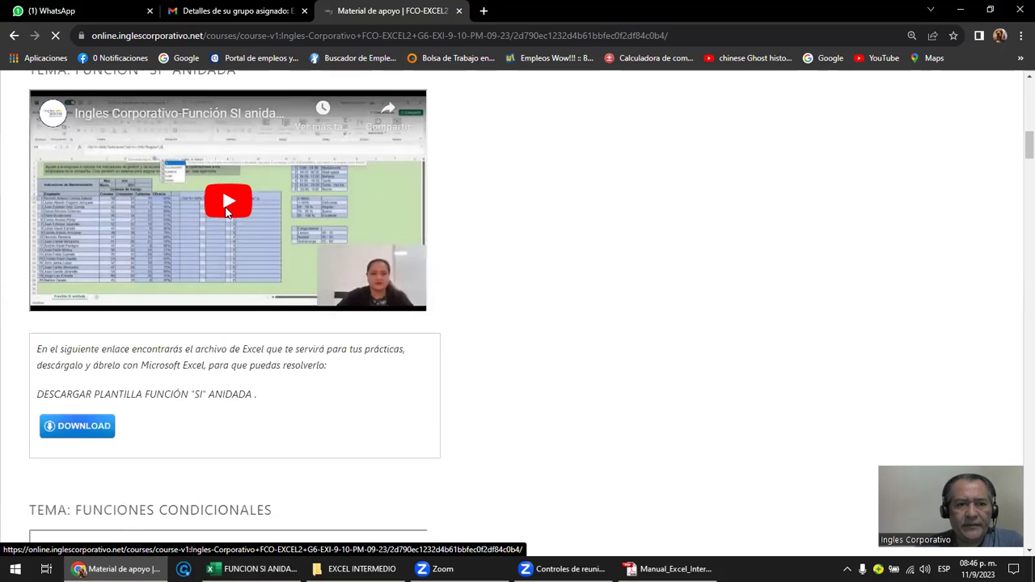
mouse_move(228, 330)
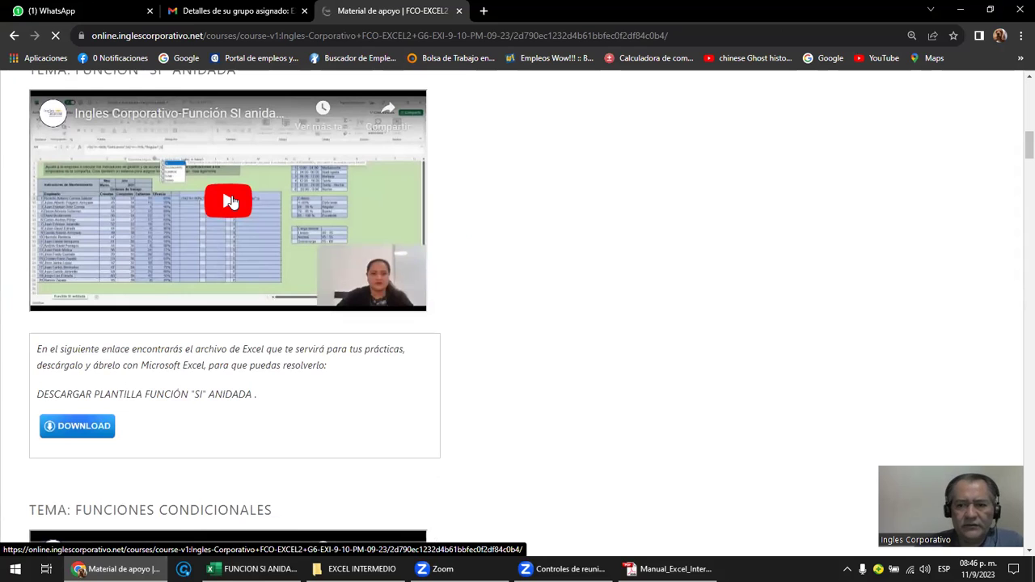
click(230, 201)
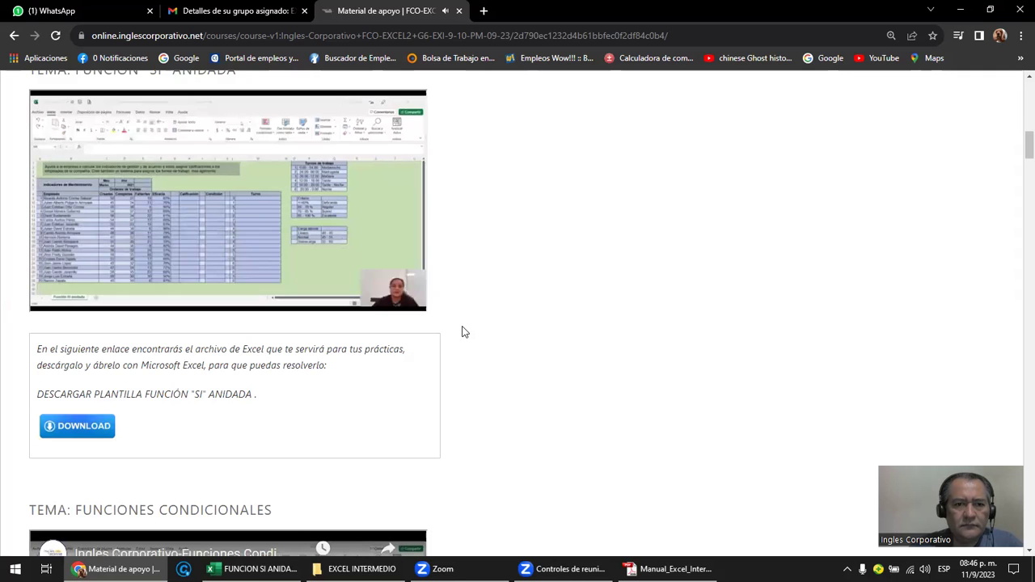
Play the Función SI anidada video full screen through its Eficacia and Faltantes formulas.
click(403, 298)
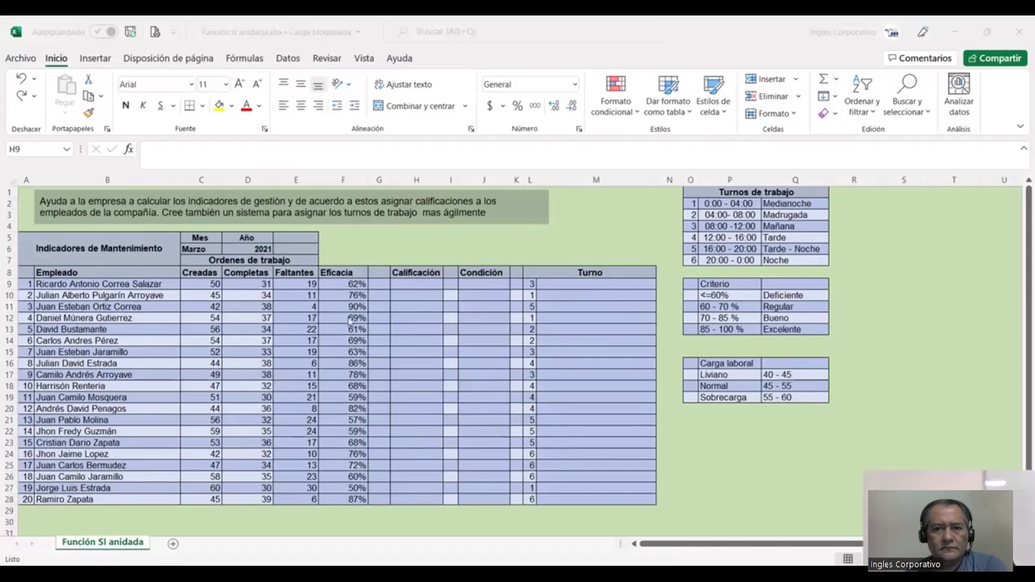
click(332, 282)
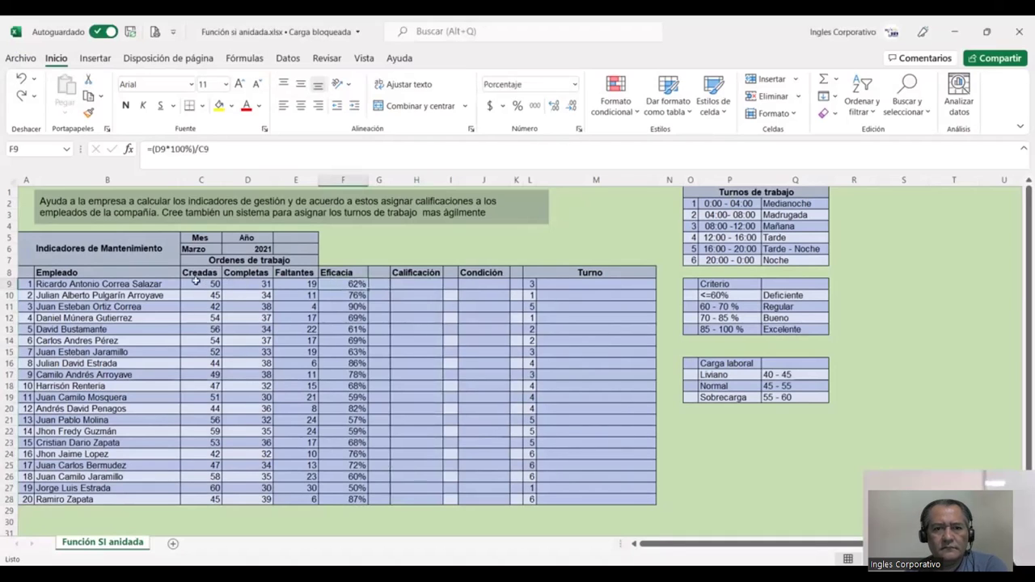
click(292, 282)
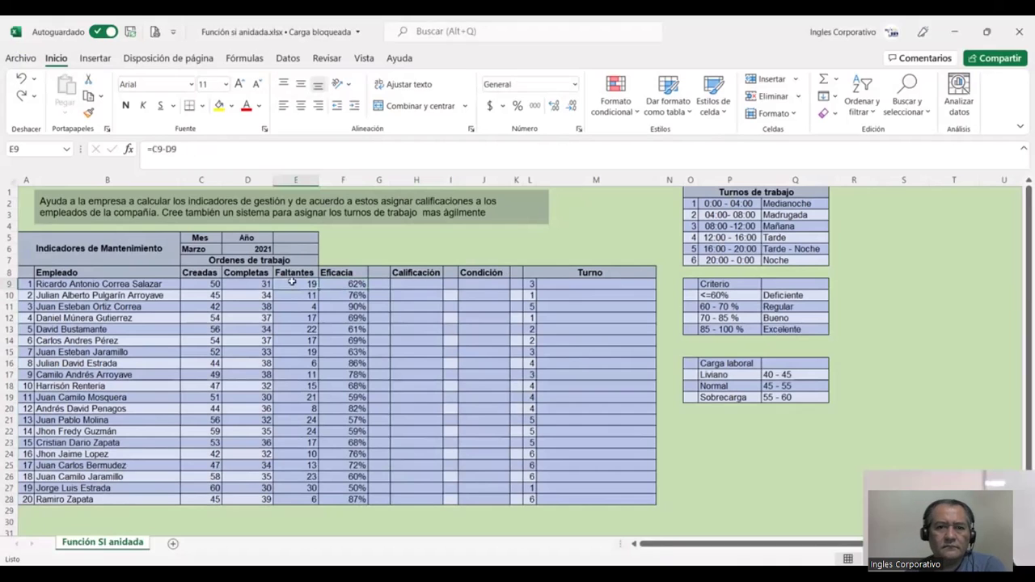
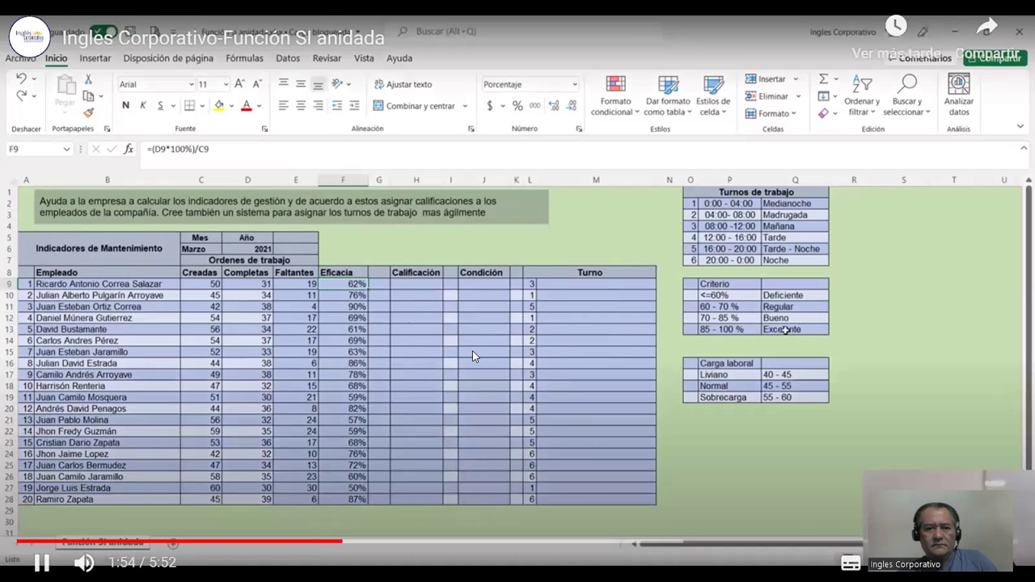
Pause the nested-IF lesson at 1:54, exit fullscreen, and return to the FUNCION SI ANIDADA workbook.
click(472, 354)
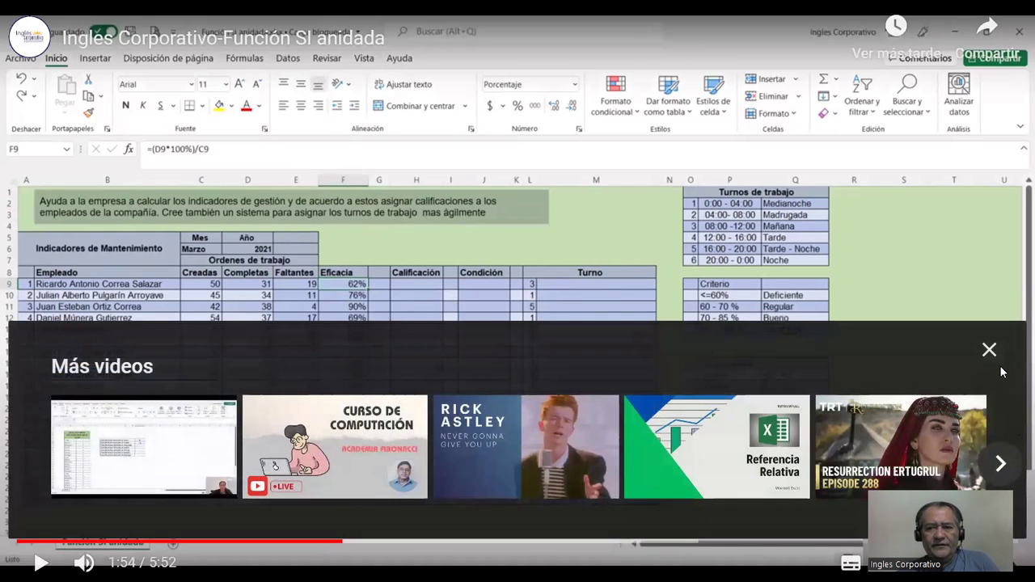
click(989, 350)
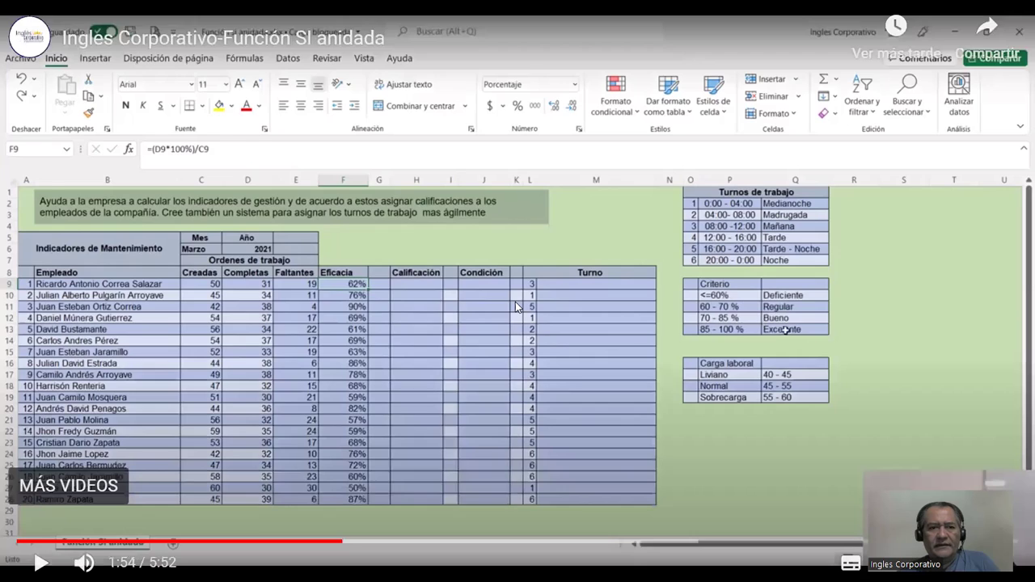
key(Escape)
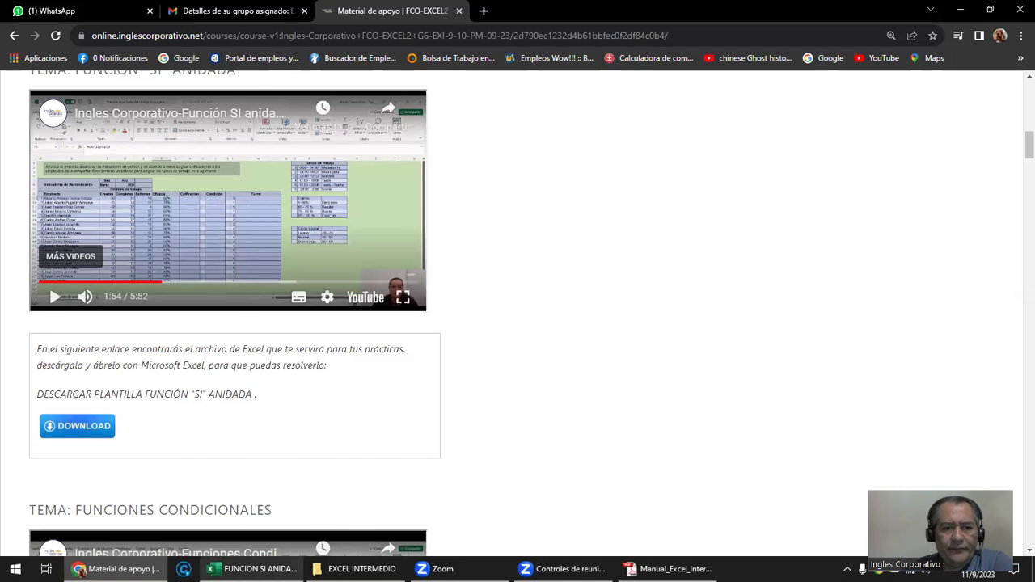
click(255, 568)
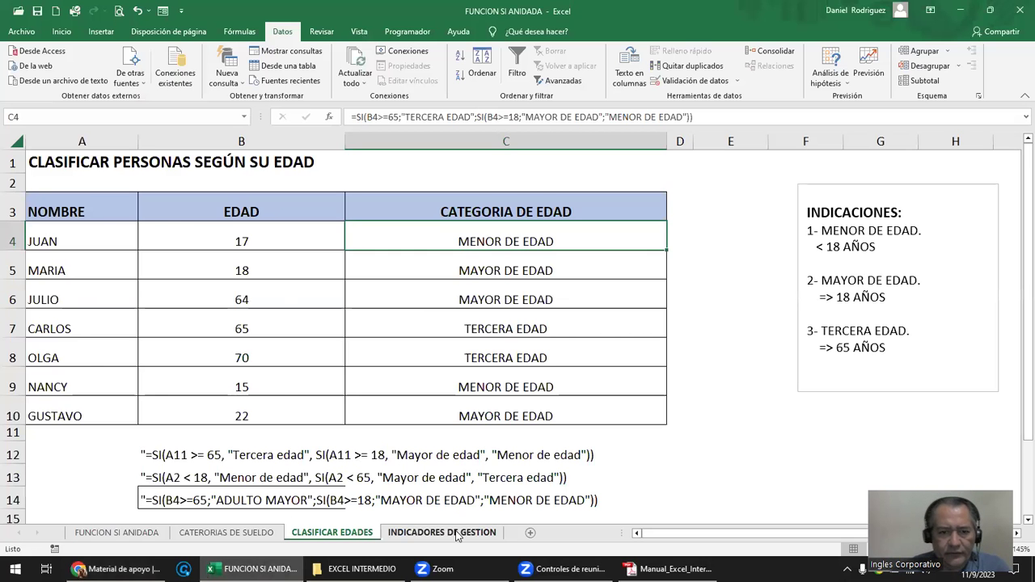
On the INDICADORES DE GESTION sheet, colour the Calificación, Condición and Turno headers red.
click(442, 532)
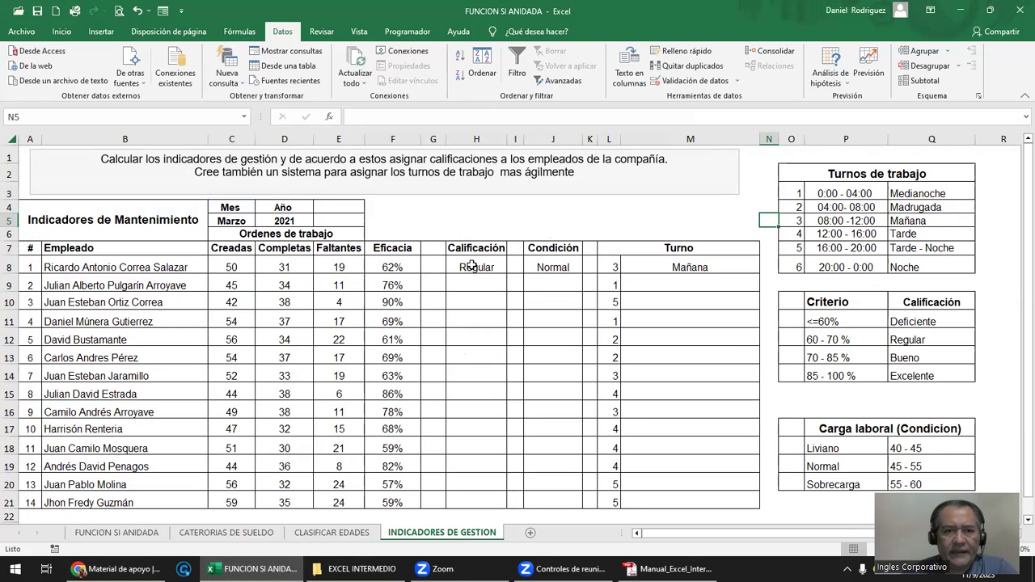
click(453, 229)
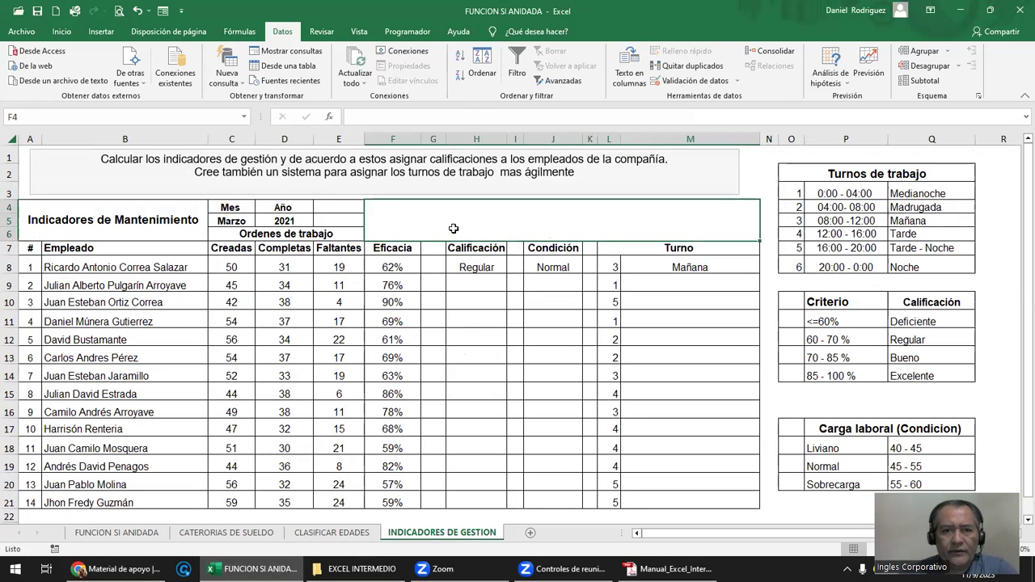
click(477, 281)
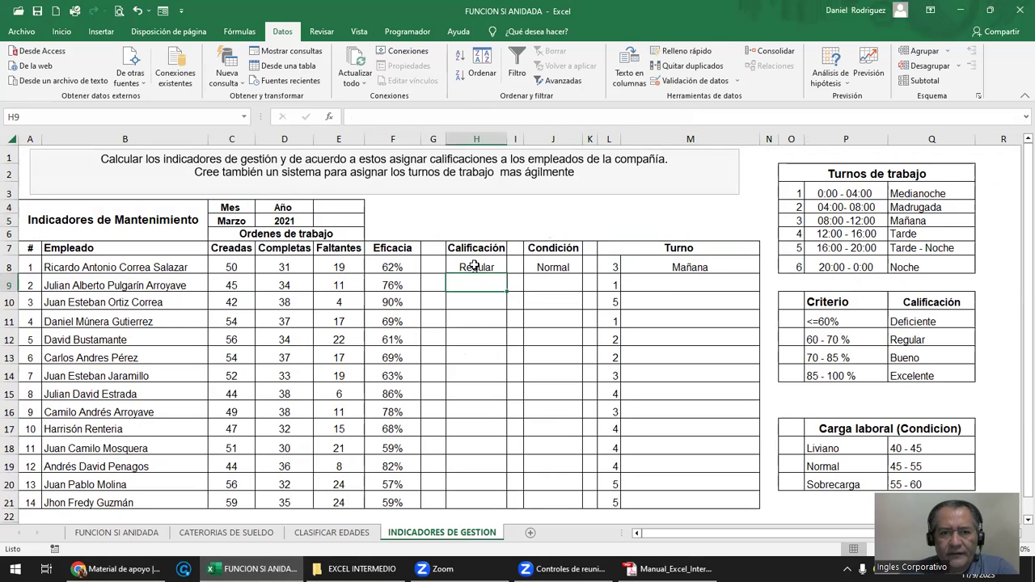
click(474, 249)
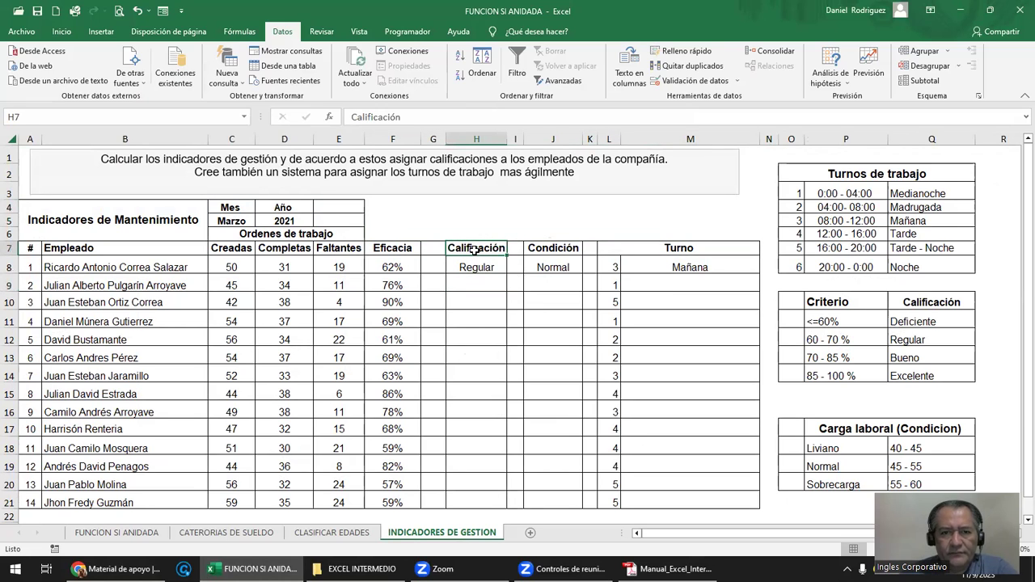
ctrl+click(562, 251)
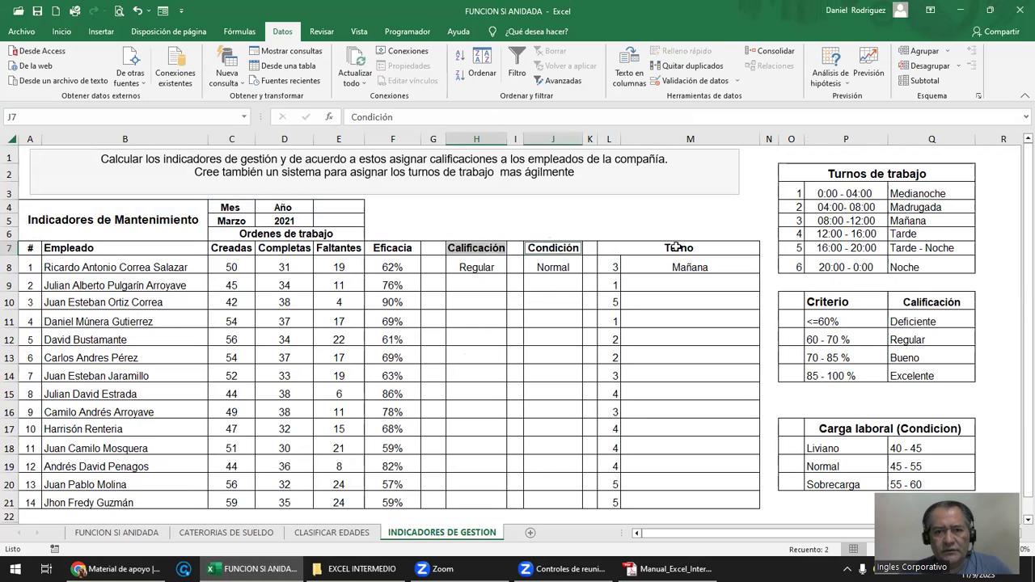
ctrl+click(678, 247)
click(62, 31)
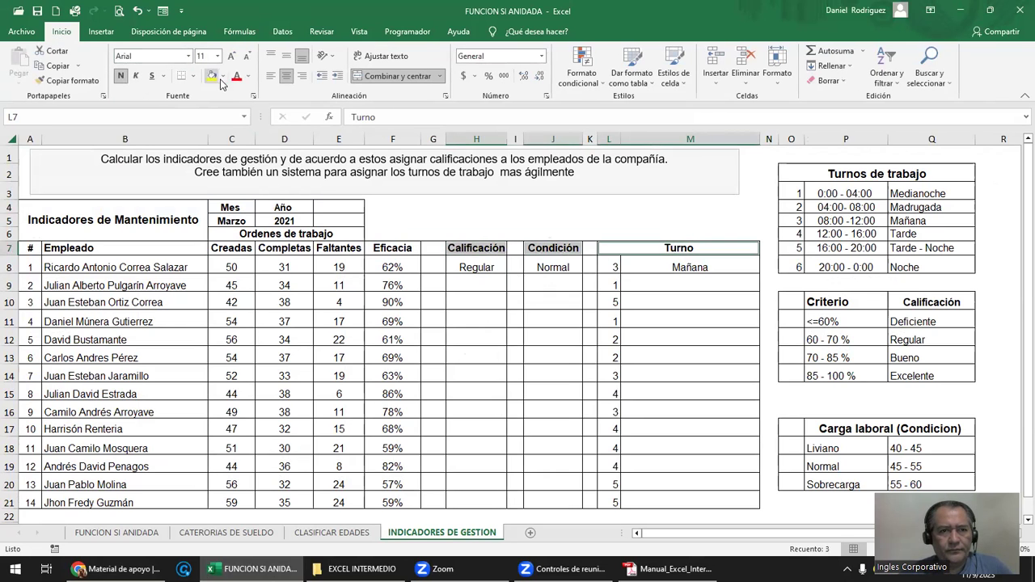
click(236, 77)
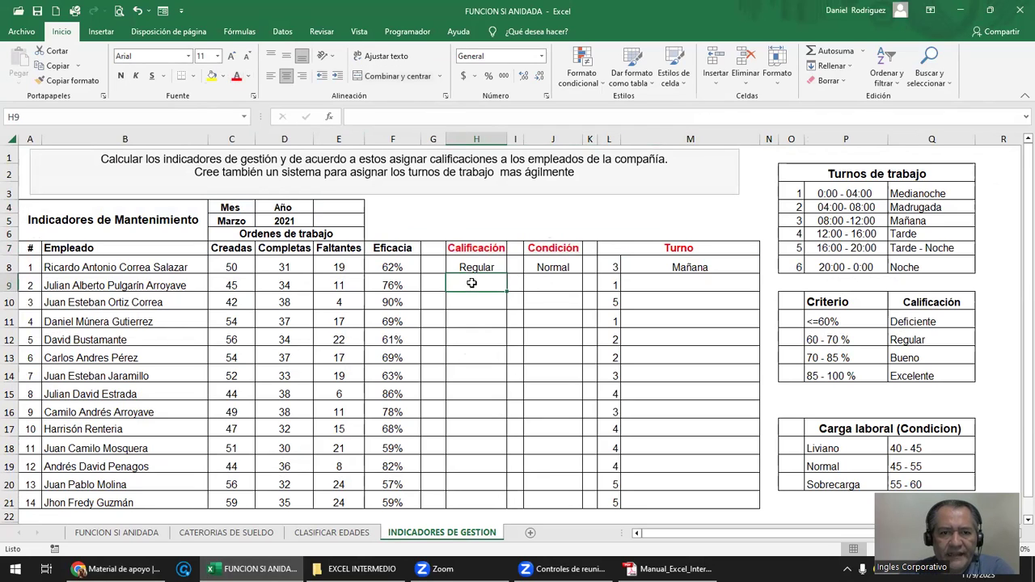
Fill the Eficacia header yellow.
click(393, 249)
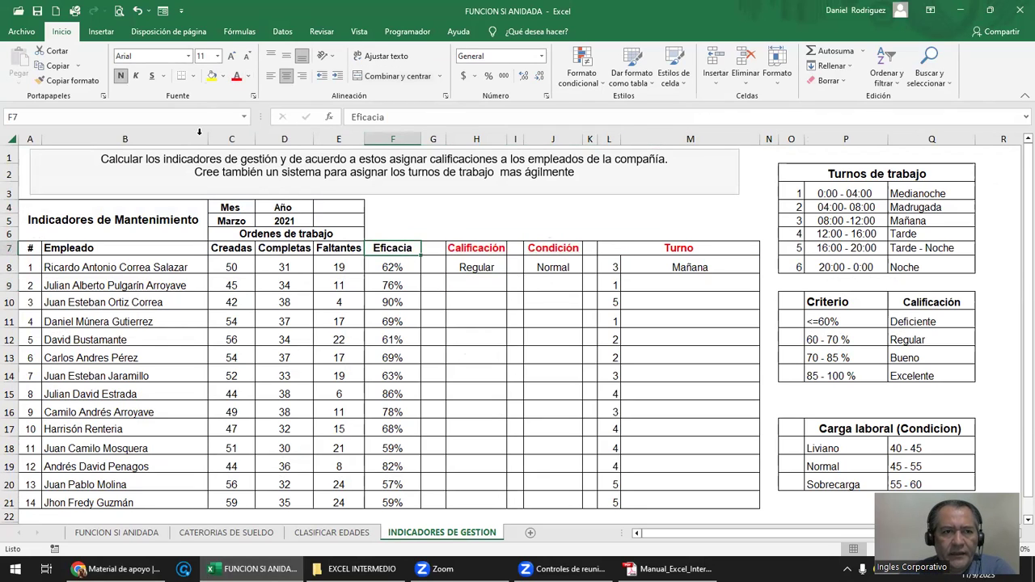
click(211, 75)
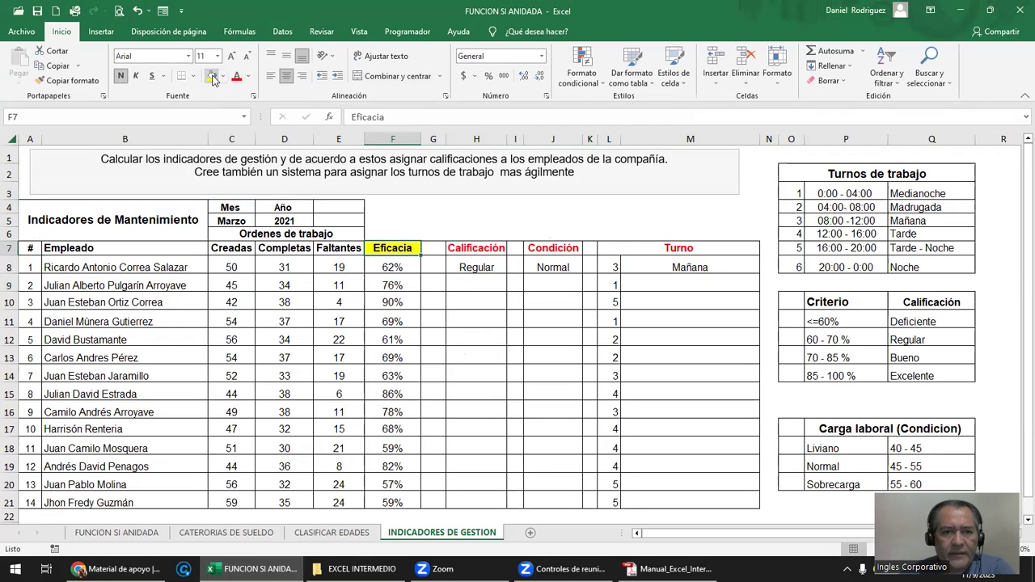
click(460, 283)
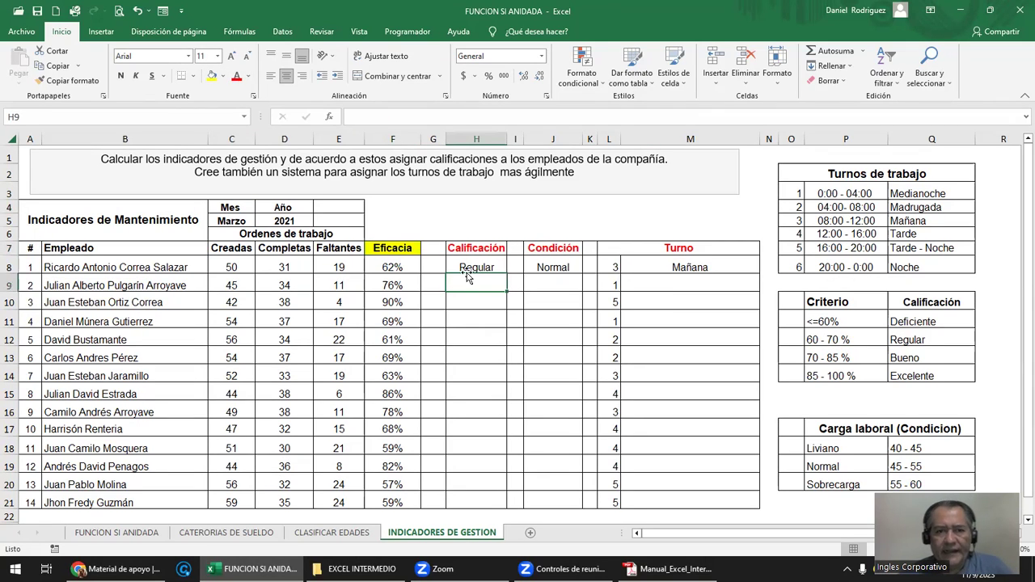
click(468, 270)
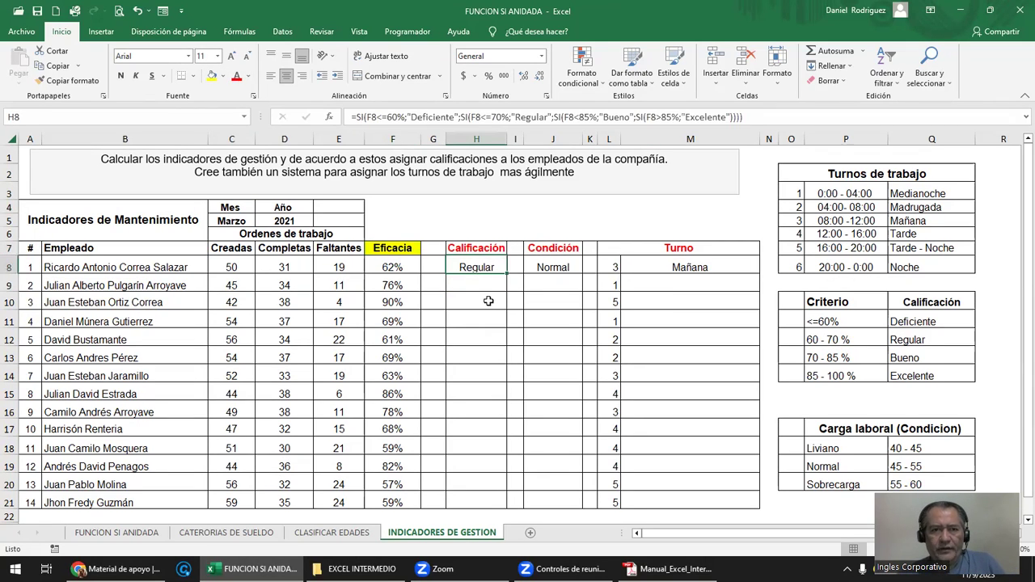
key(F2)
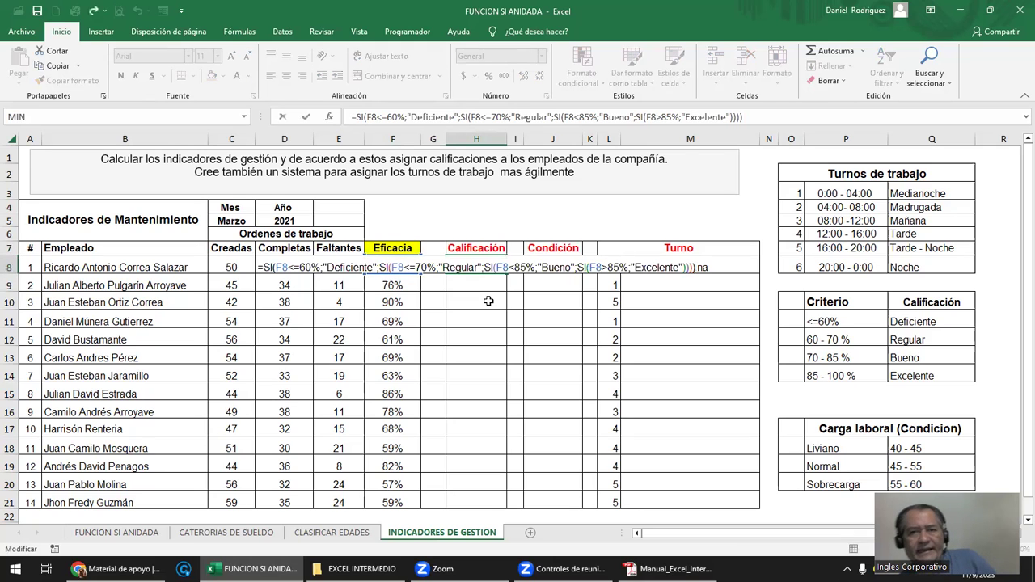
key(Escape)
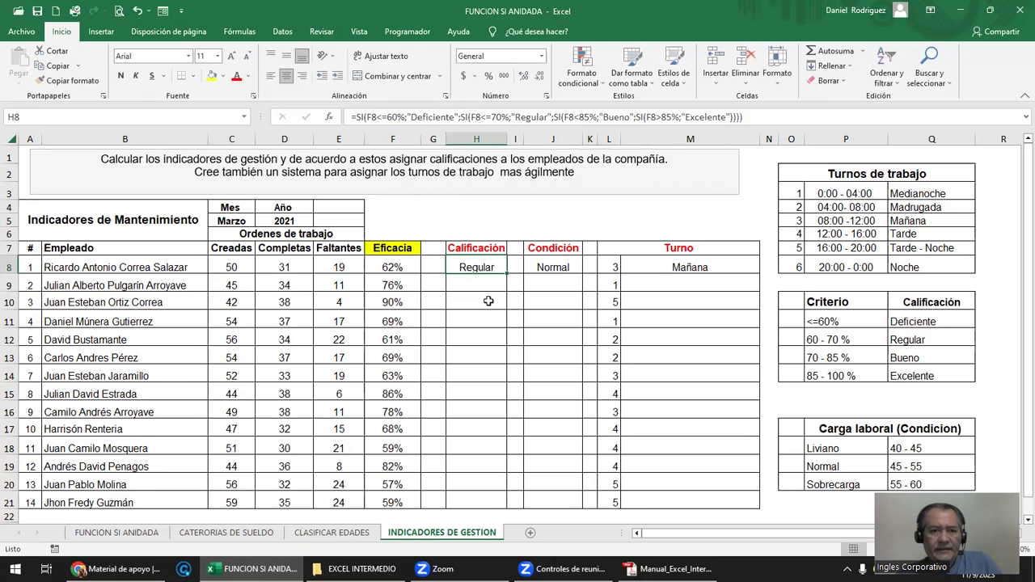
click(478, 285)
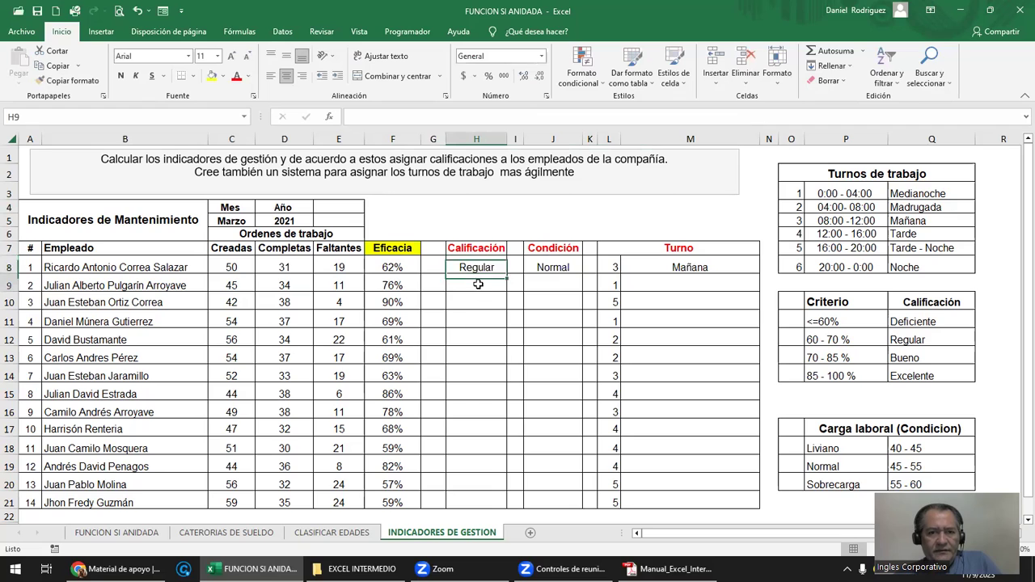
drag(478, 285, 679, 287)
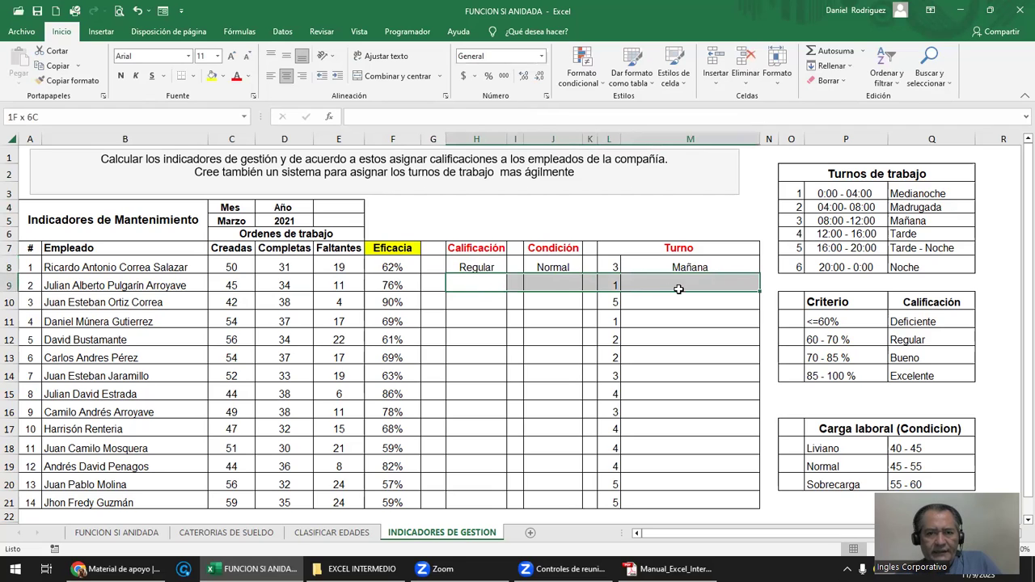
click(470, 267)
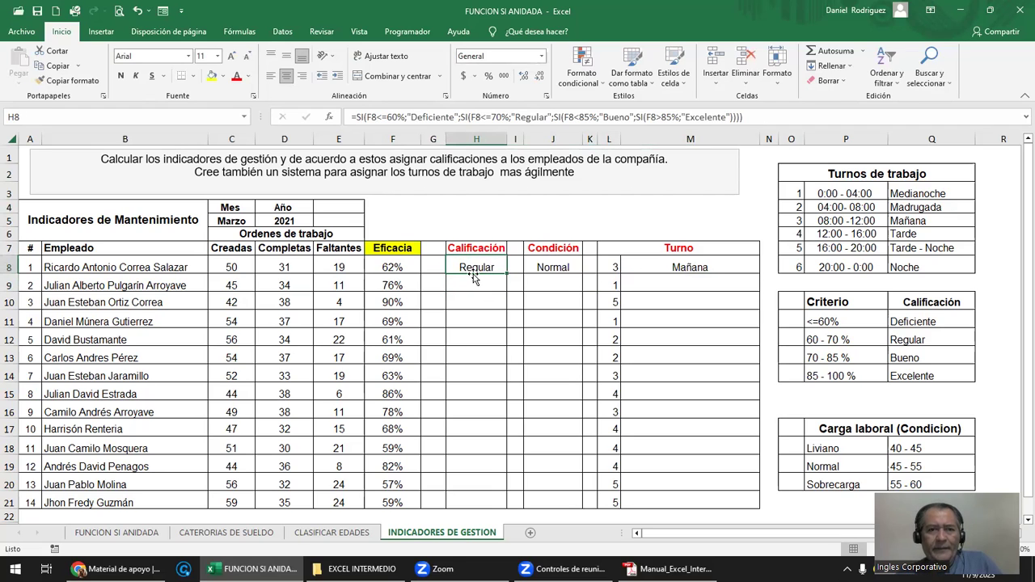
double_click(473, 272)
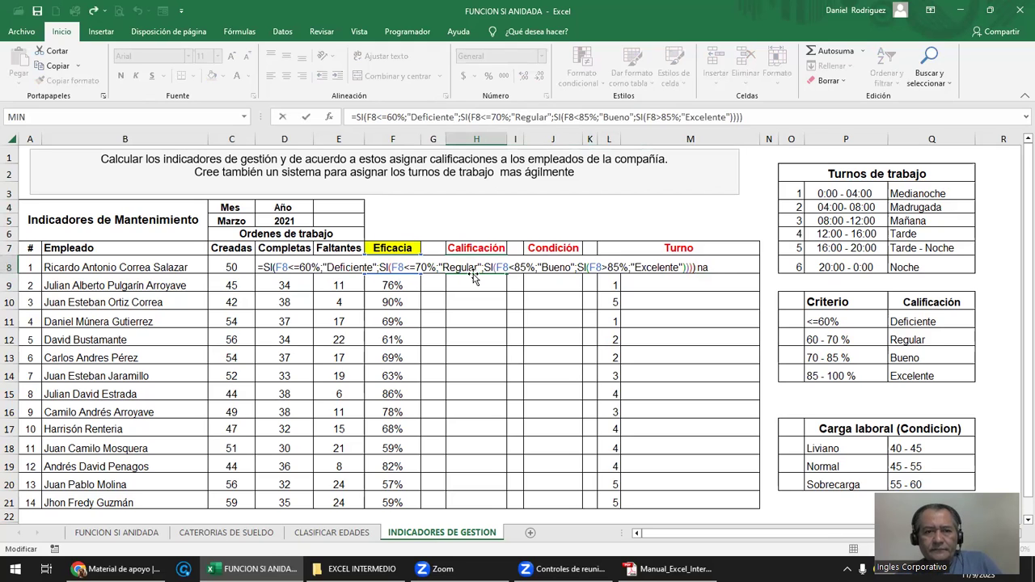
key(Escape)
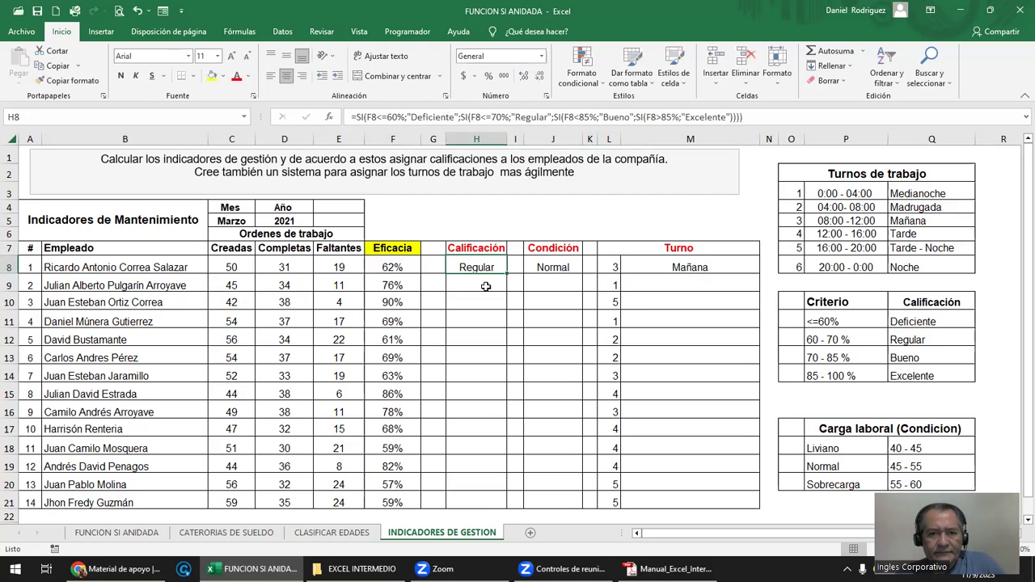
click(718, 272)
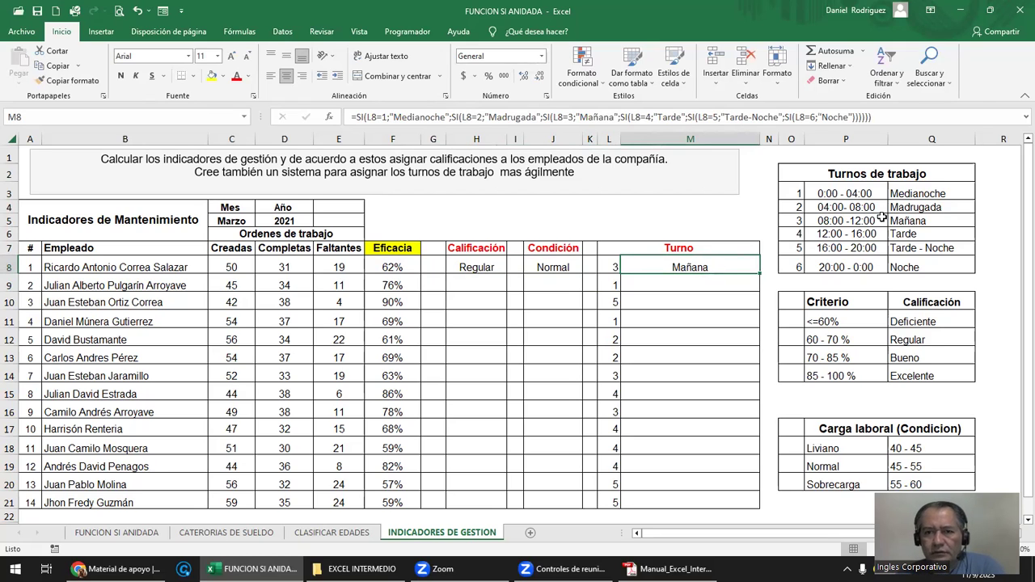
drag(797, 194, 793, 264)
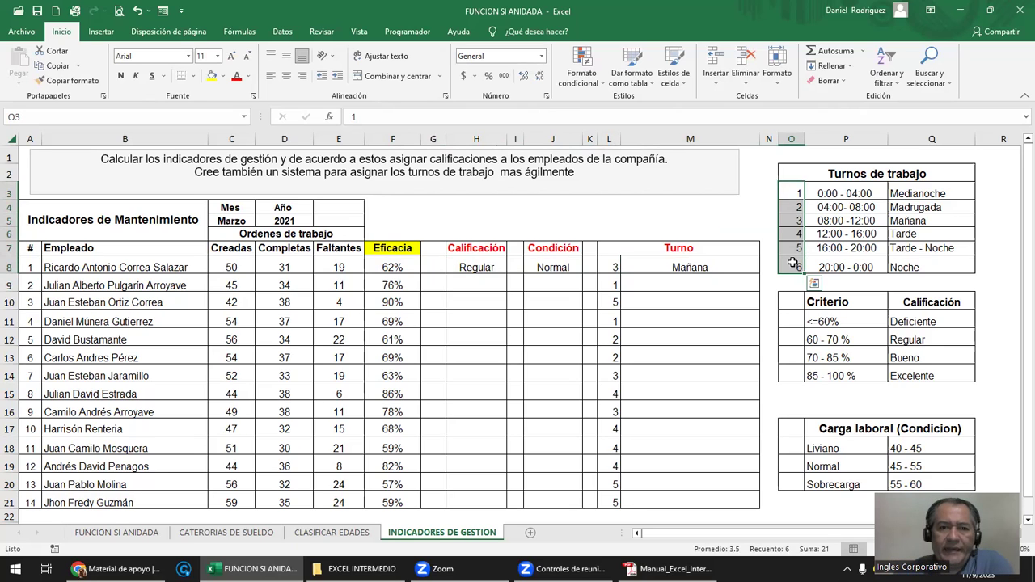
Number the four Criterio rows 1, 2, 3, 4 in O11:O14.
drag(411, 273, 407, 499)
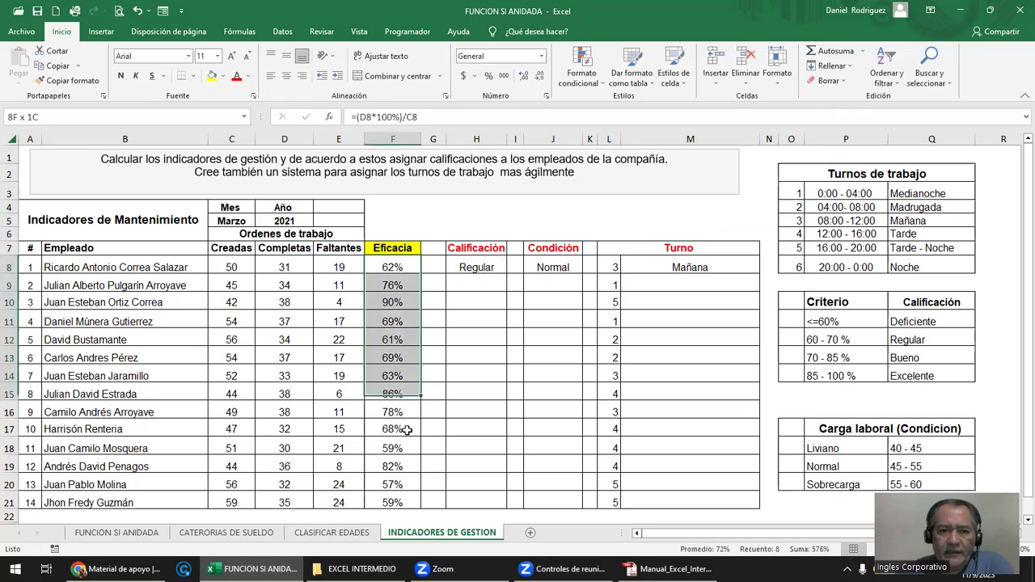
click(796, 267)
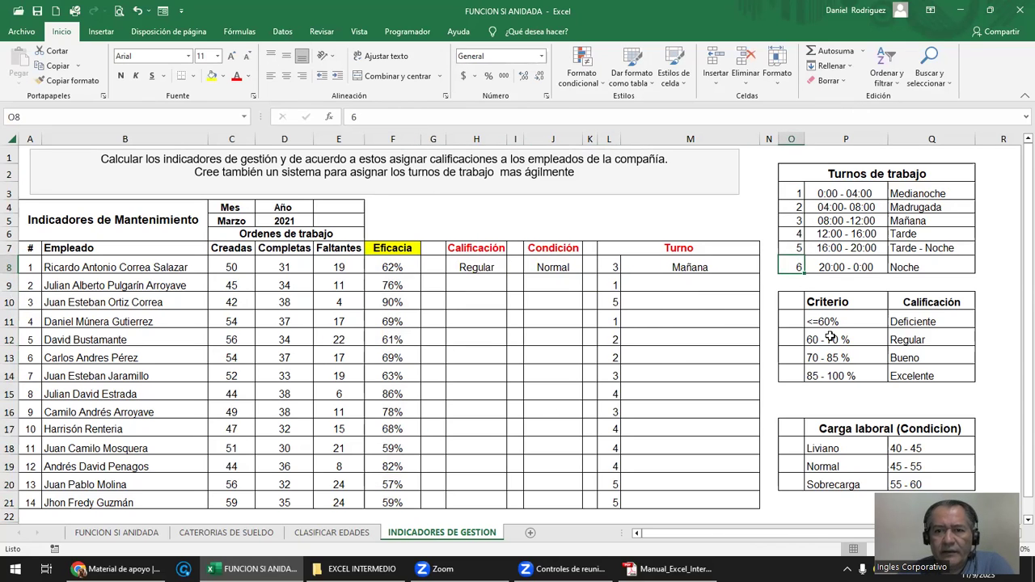
click(796, 321)
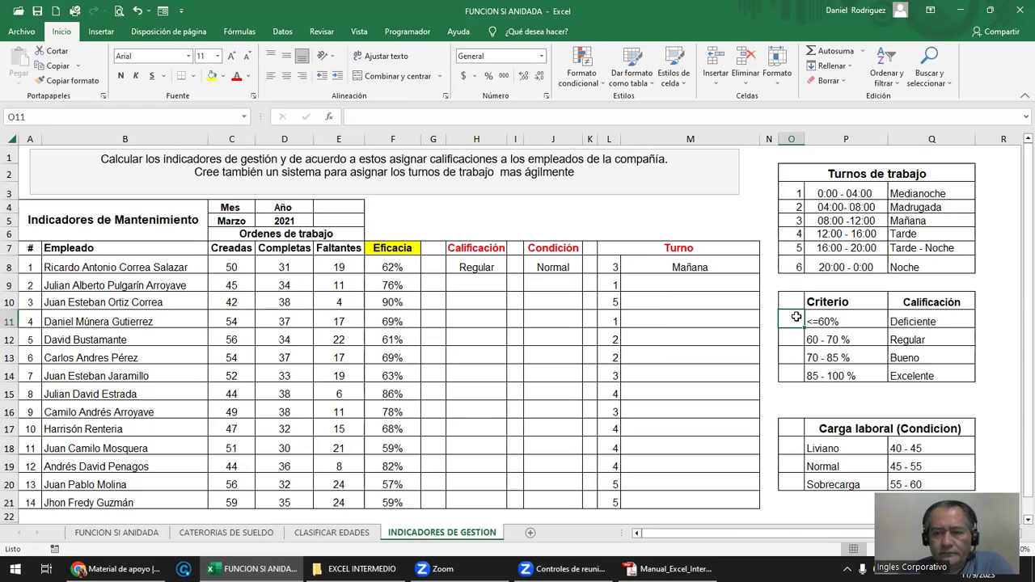
text(1)
key(Down)
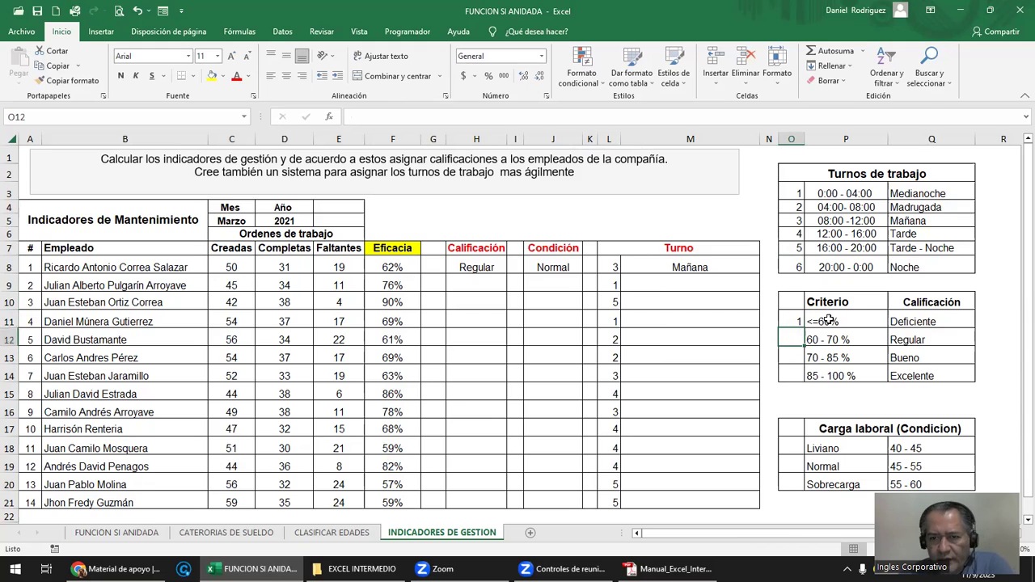
click(796, 321)
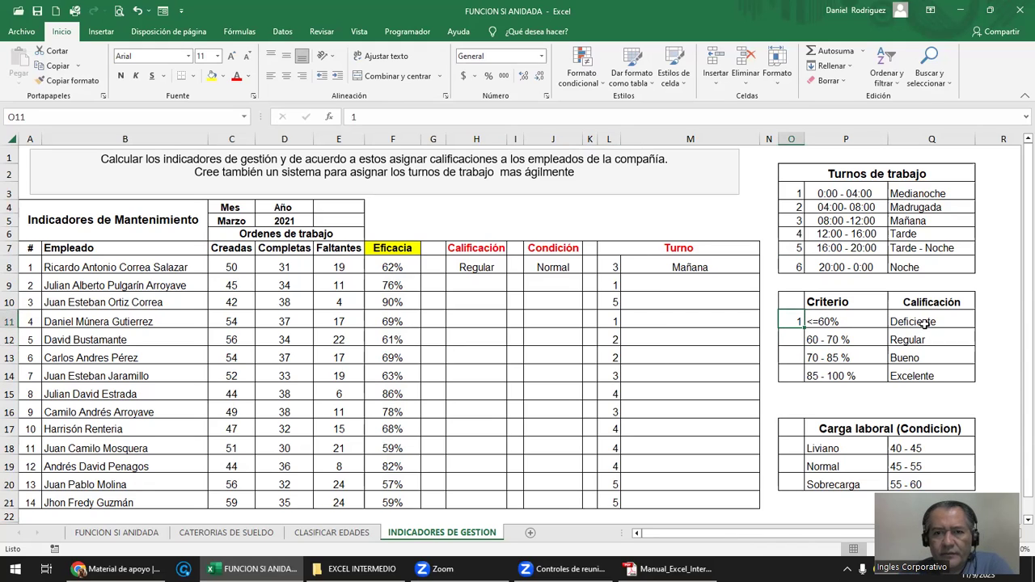
drag(803, 330, 802, 380)
click(797, 321)
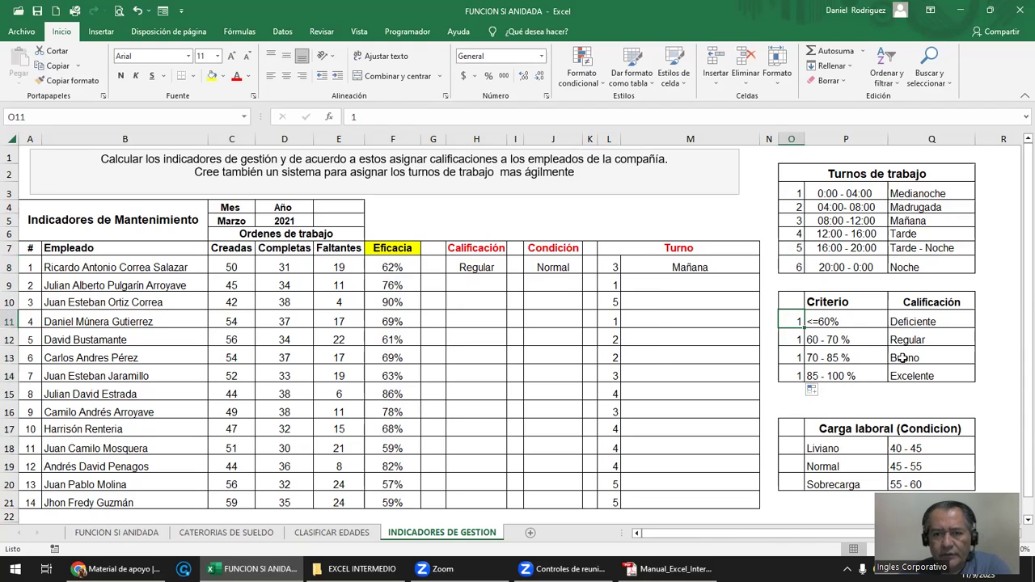
key(Down)
key(Delete)
text(2)
key(Return)
text(3)
key(Return)
text(4)
key(Return)
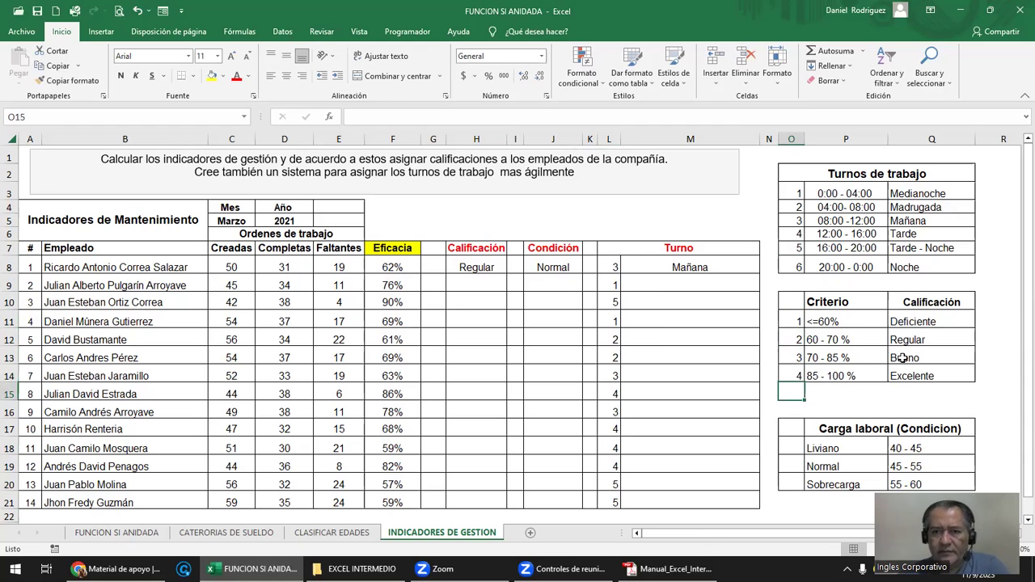
Number Liviano, Normal and Sobrecarga 1, 2, 3 in O18:O20.
click(797, 444)
text(1)
key(Return)
text(2)
key(Return)
text(3)
key(Return)
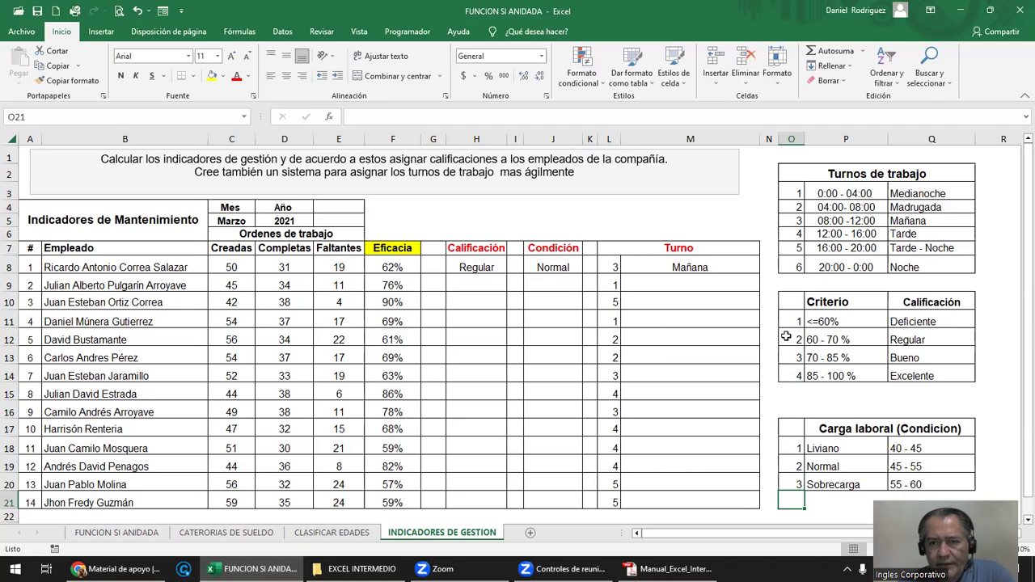
Tag the Carga laboral table with 1 in O16.
drag(798, 194, 910, 263)
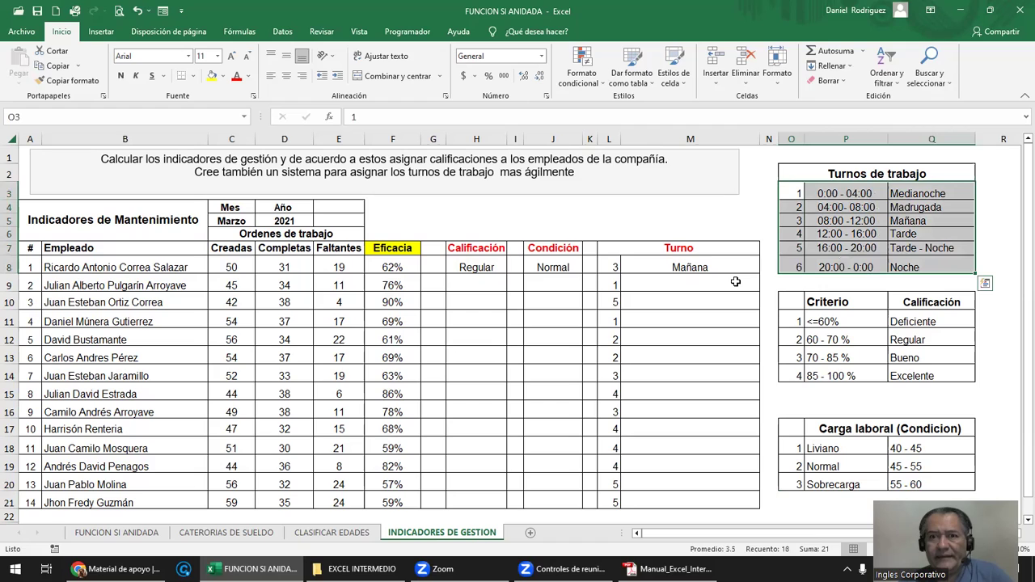
click(830, 445)
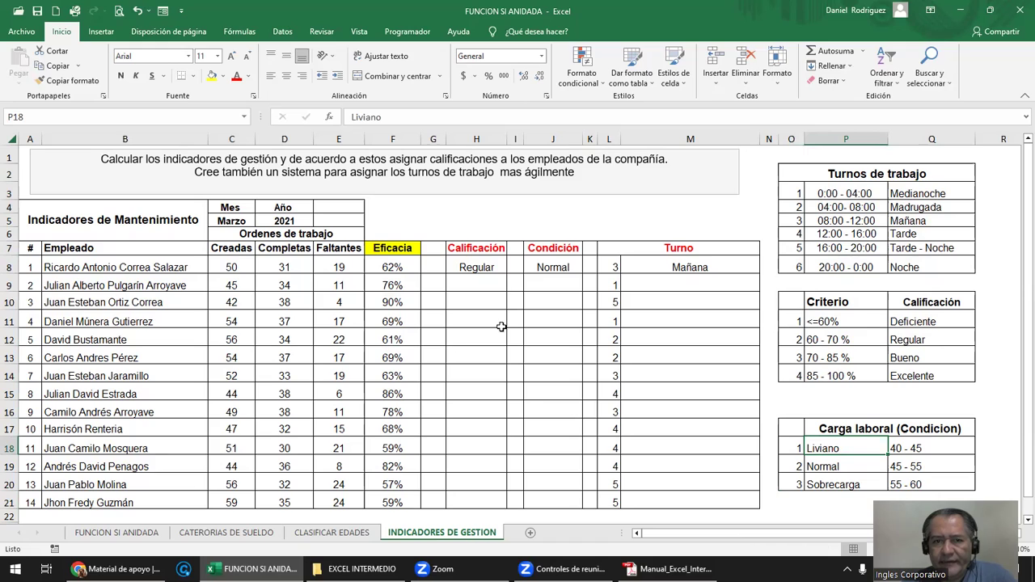
click(468, 248)
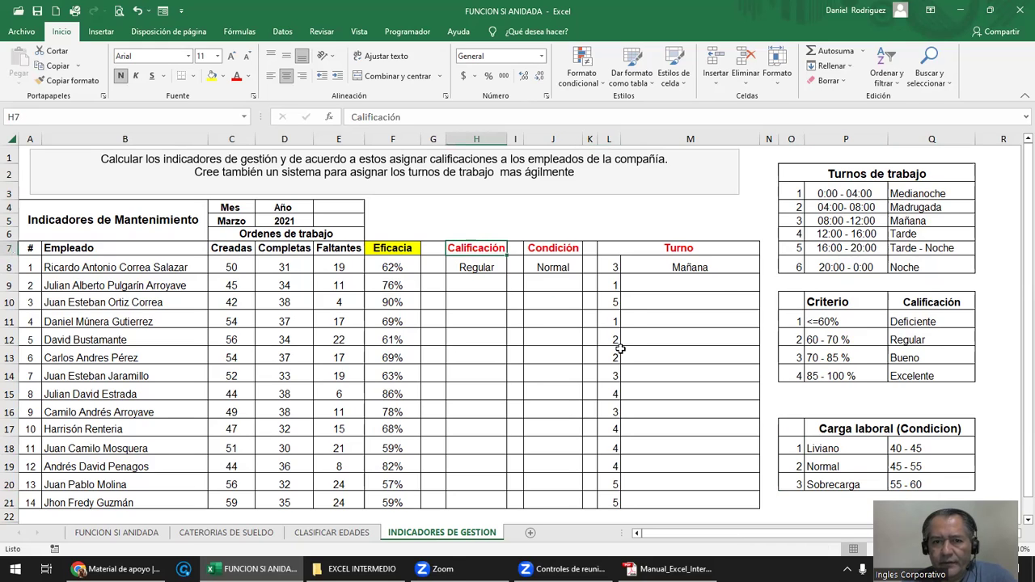
click(844, 447)
click(795, 411)
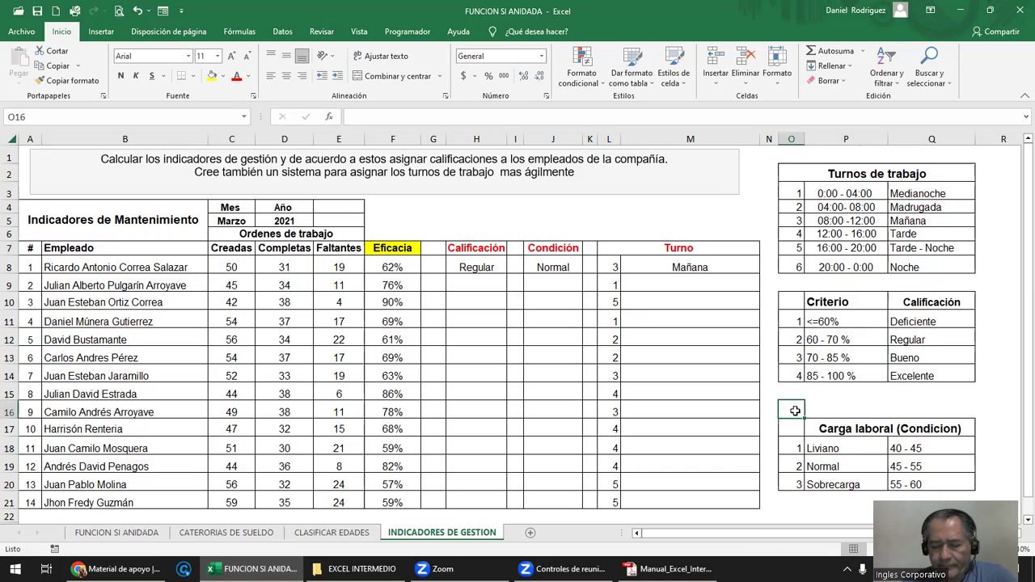
text(1)
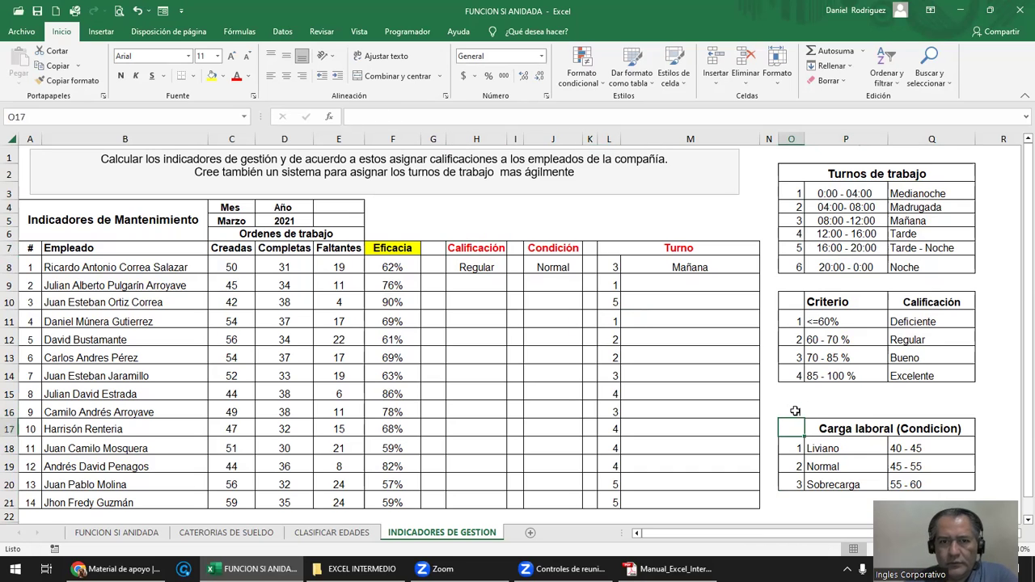
Unmerge the F4:M6 block and enter 1 above Calificación in H6.
click(461, 232)
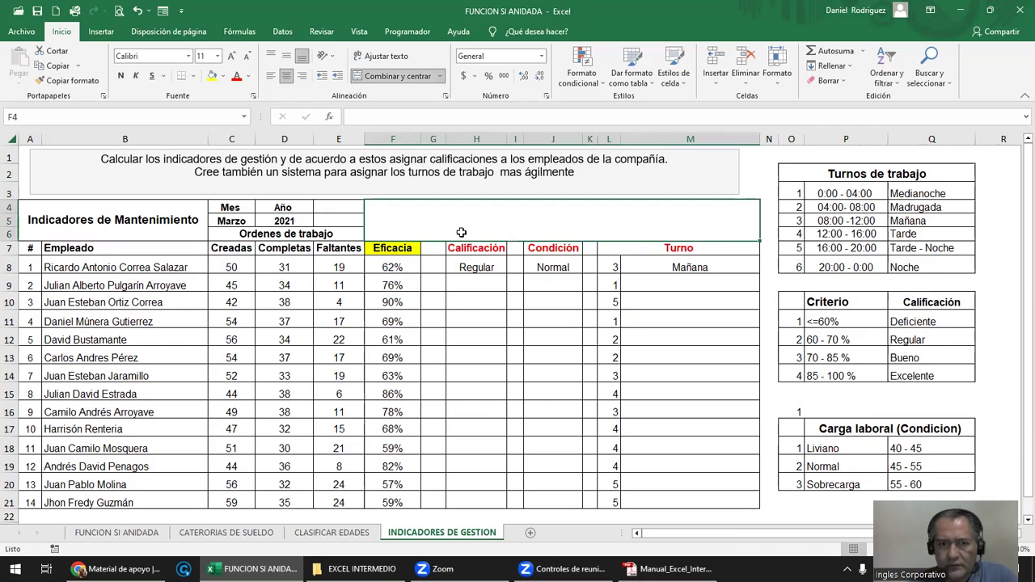
click(397, 76)
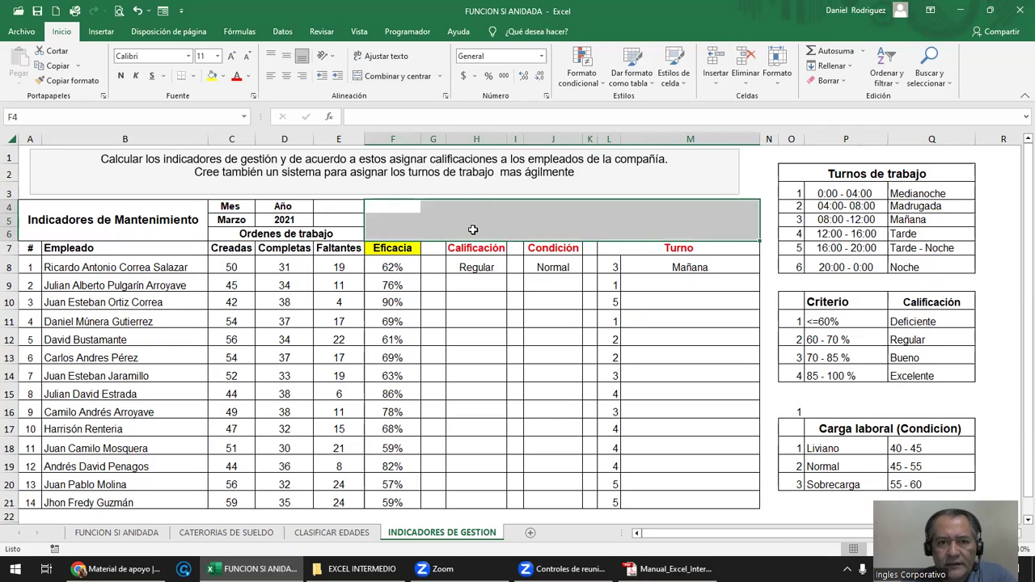
click(475, 231)
text(1)
key(Tab)
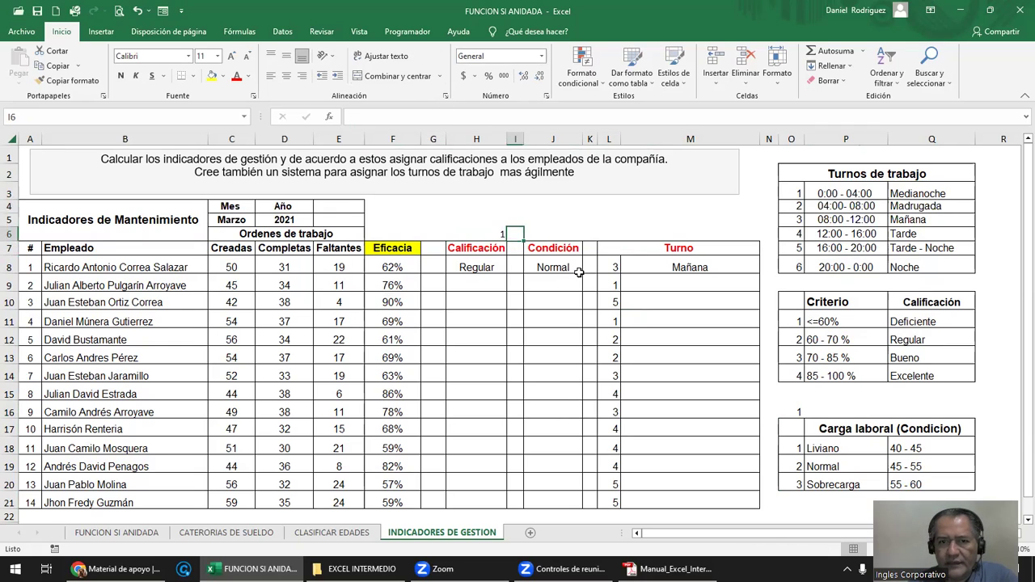
key(Tab)
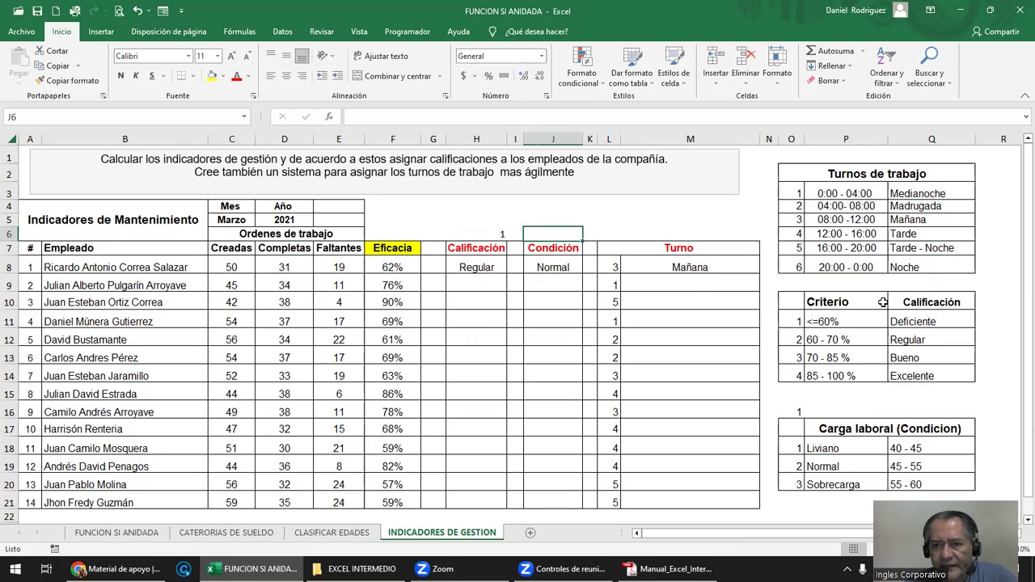
Label the Criterio table (P9) and the Condición column (J6) with 2.
click(791, 286)
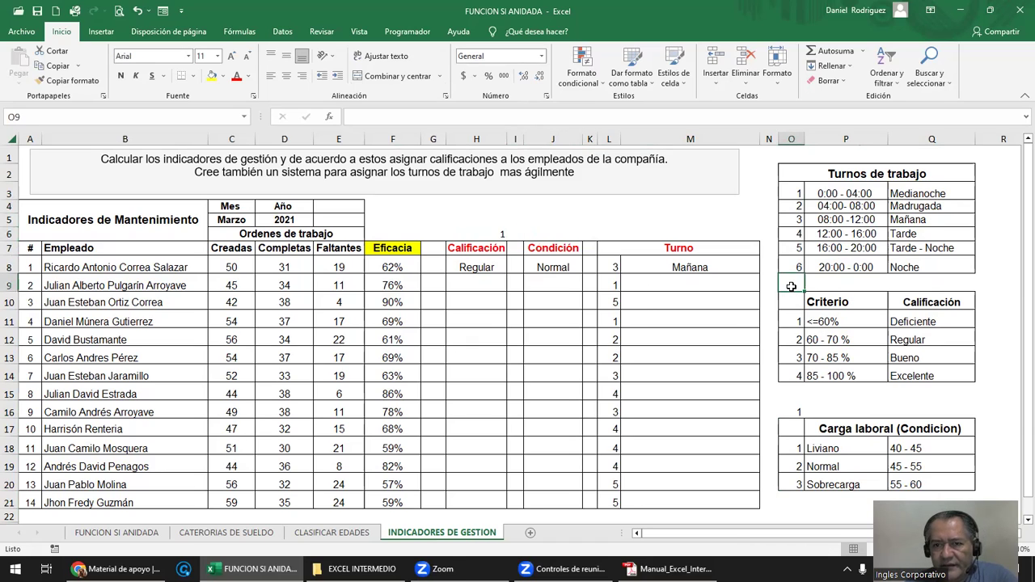
key(Right)
text(2)
key(Return)
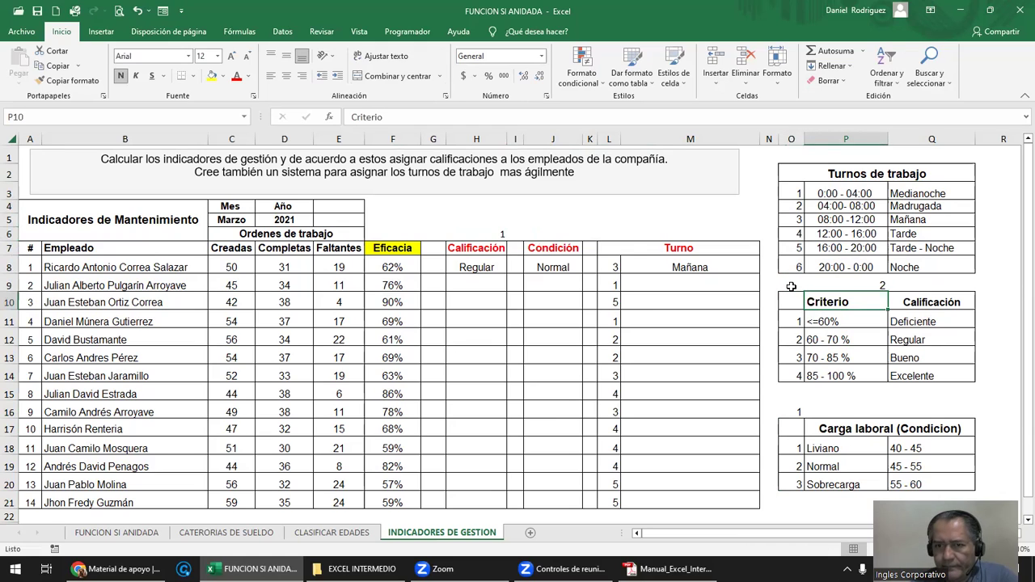
mouse_move(817, 286)
mouse_down()
mouse_move(936, 356)
mouse_move(935, 377)
mouse_up()
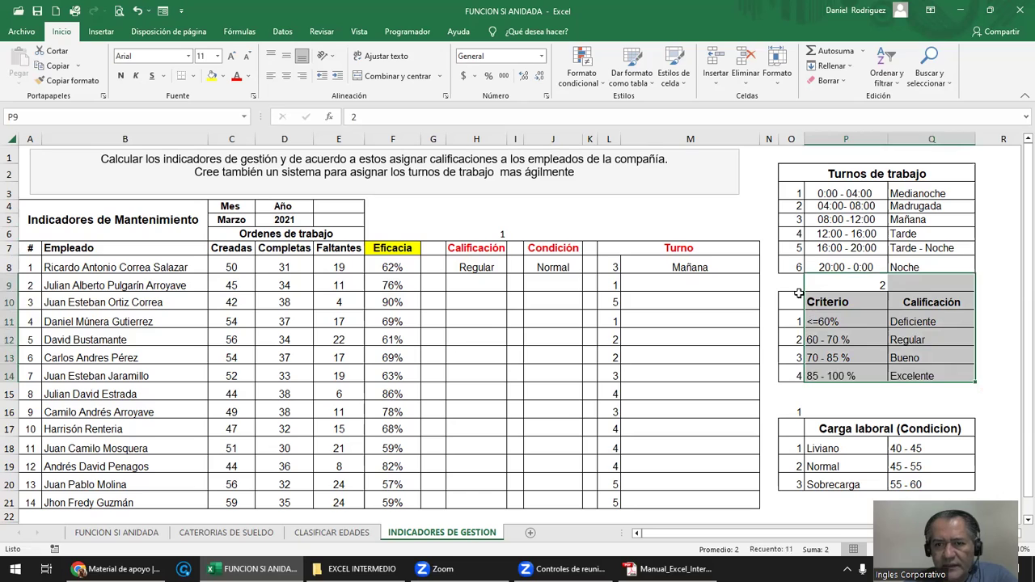
click(582, 259)
click(558, 234)
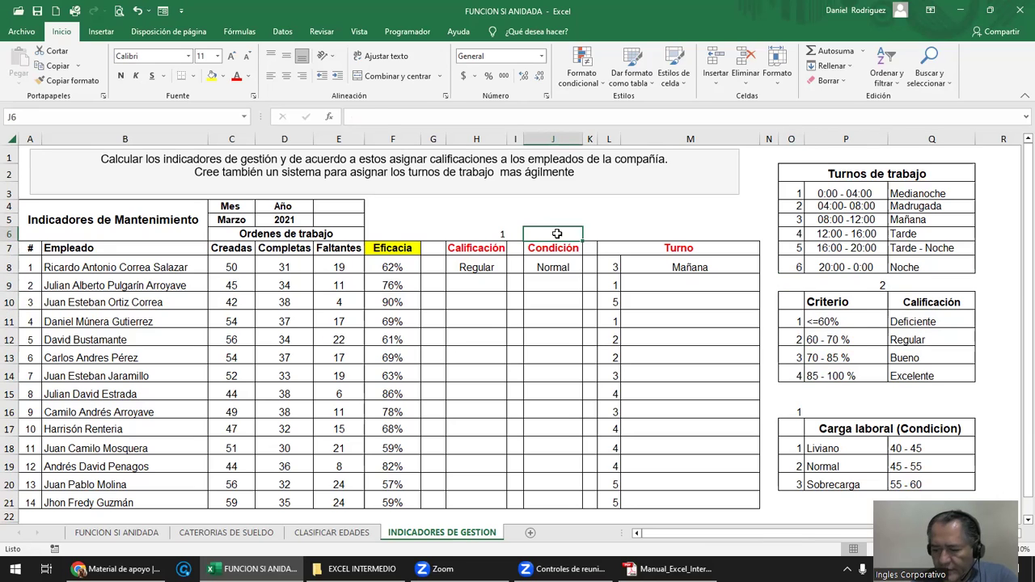
text(2)
key(Return)
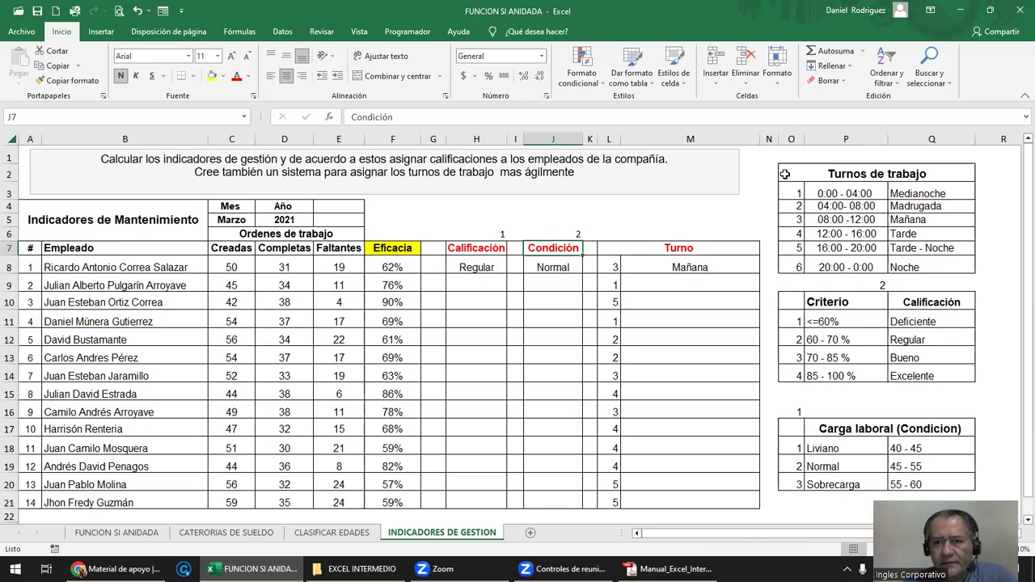
Label the Turnos de trabajo table (P1) and the Turno column (M6) with 3.
click(822, 154)
text(3)
key(Return)
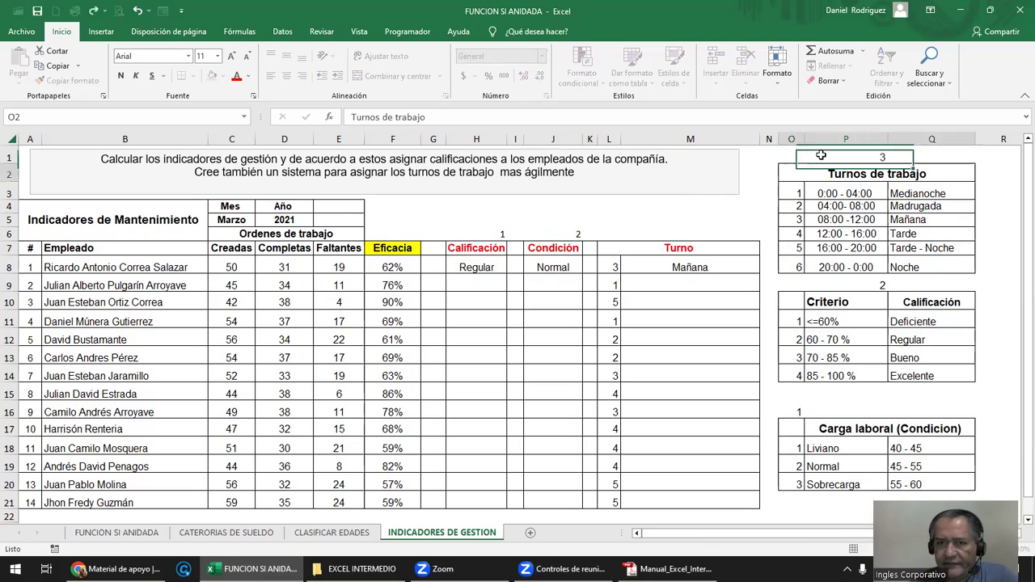
click(680, 235)
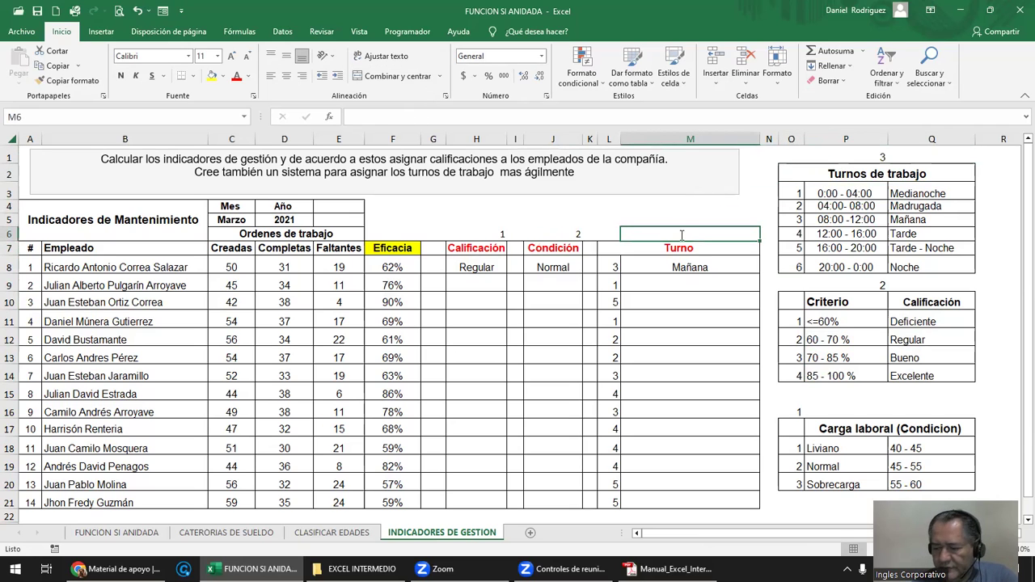
text(3)
key(Return)
Center the labels 1, 2, 3 across H6:M6.
drag(497, 235, 692, 232)
click(286, 76)
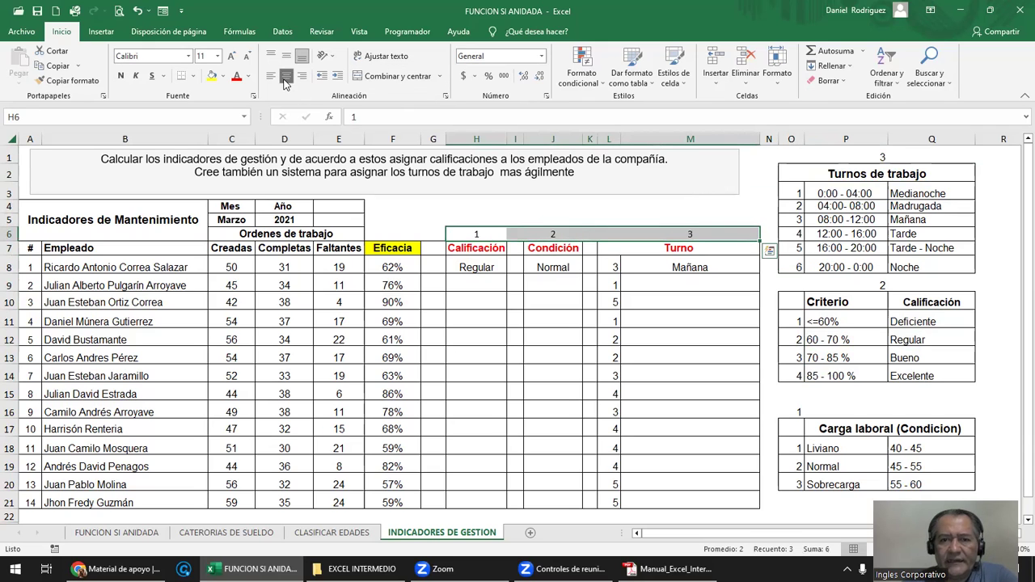
drag(819, 178, 850, 449)
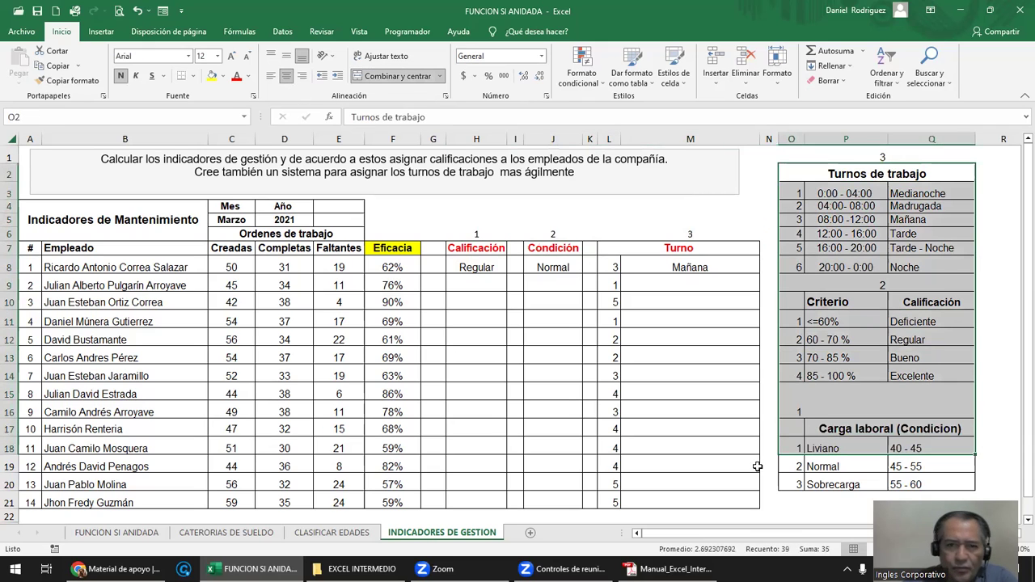
click(478, 233)
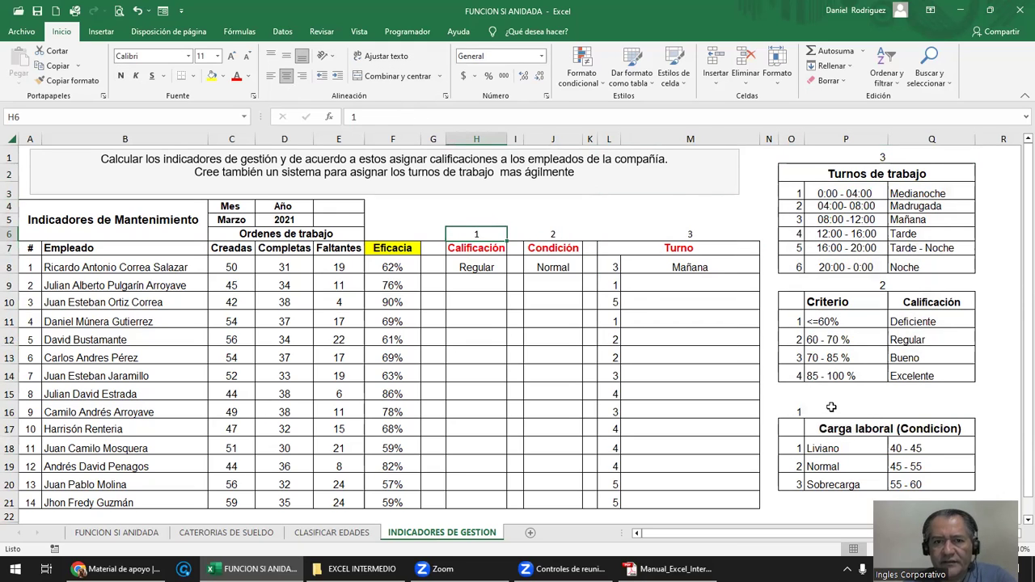
click(480, 284)
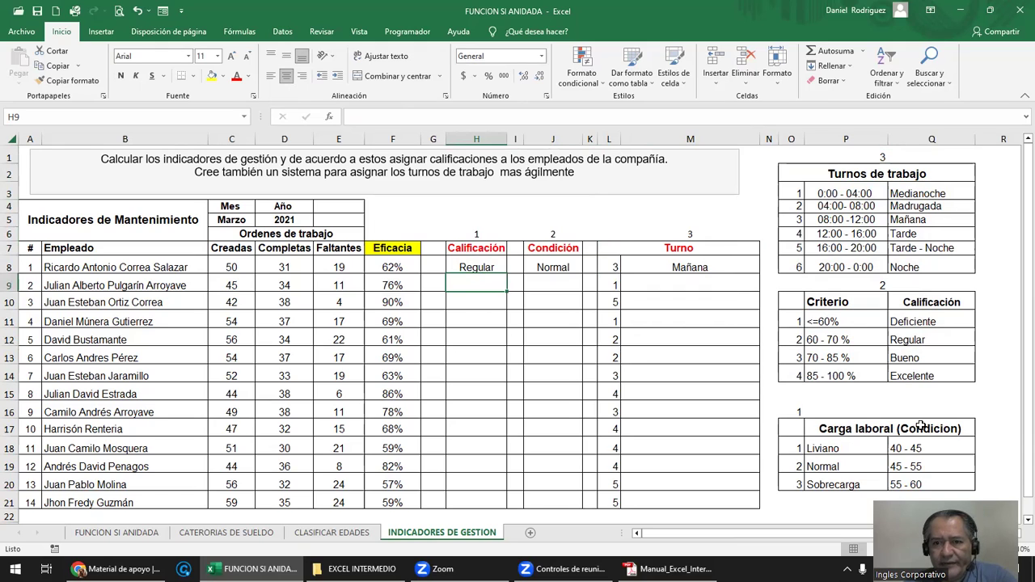
mouse_move(393, 267)
mouse_down()
mouse_move(389, 437)
mouse_move(407, 496)
mouse_up()
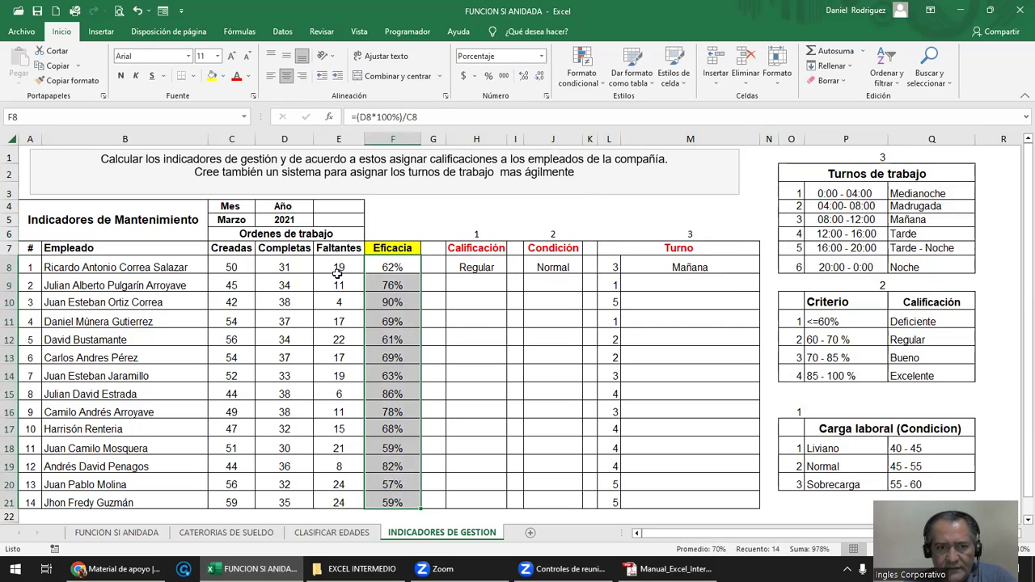
click(475, 287)
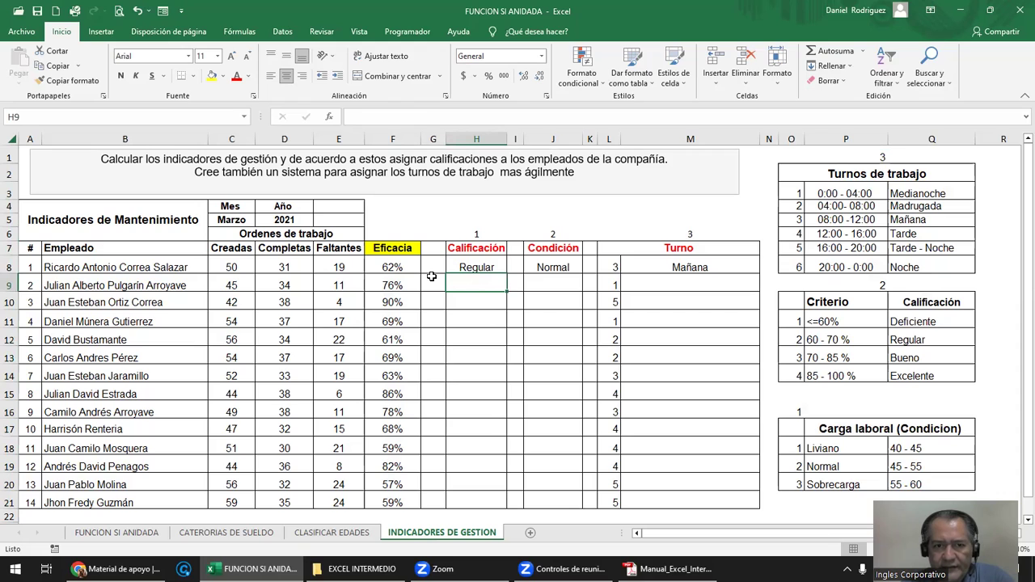
mouse_move(393, 249)
mouse_down()
mouse_move(378, 414)
mouse_move(392, 503)
mouse_up()
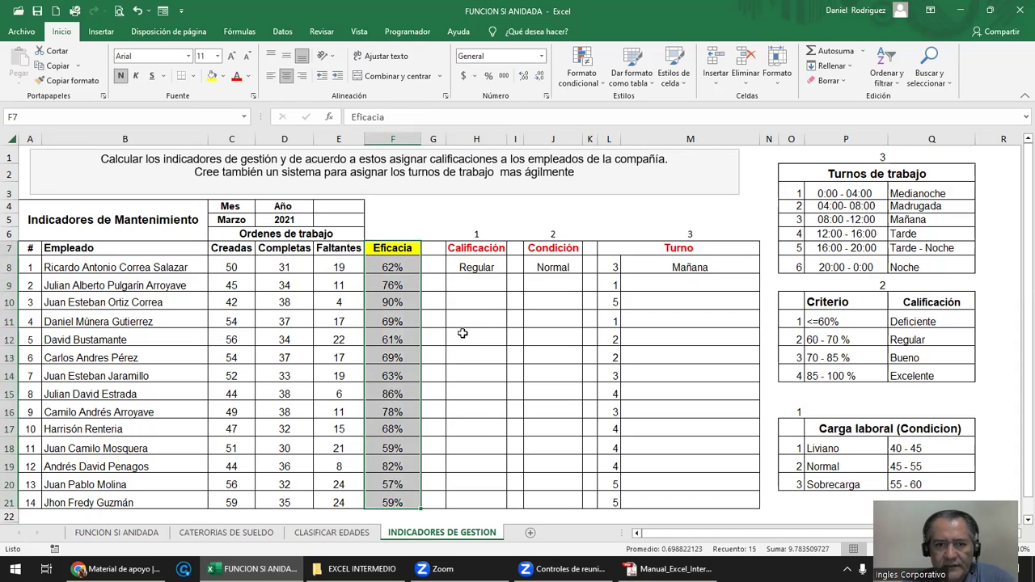
click(478, 285)
double_click(487, 267)
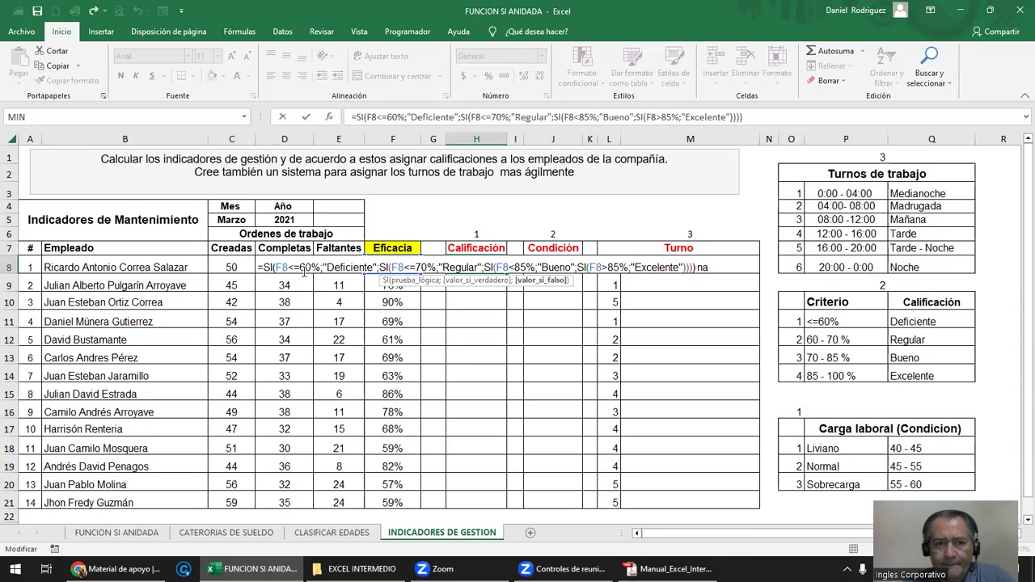
drag(290, 267, 302, 267)
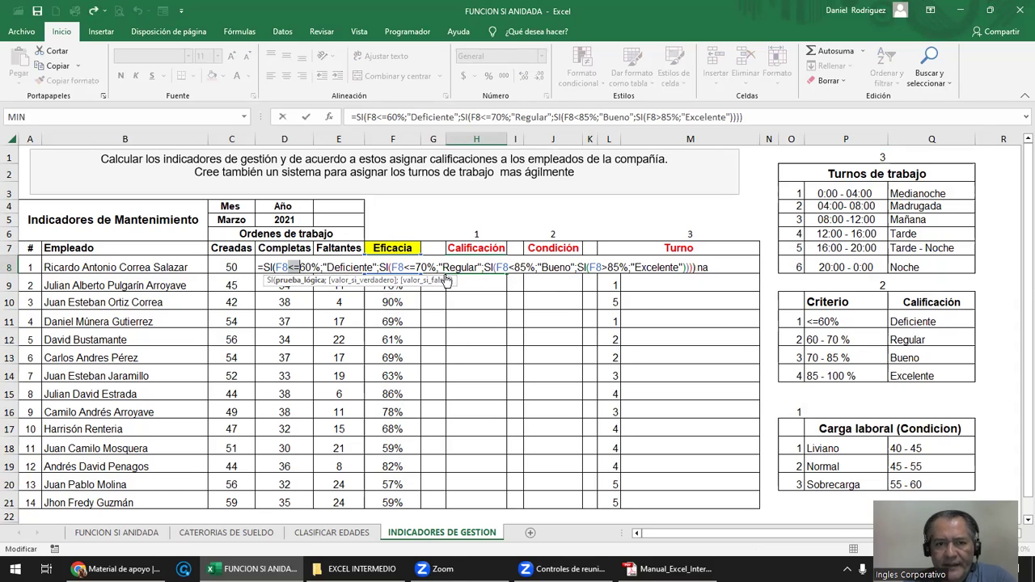
click(437, 268)
key(shift+End)
click(403, 268)
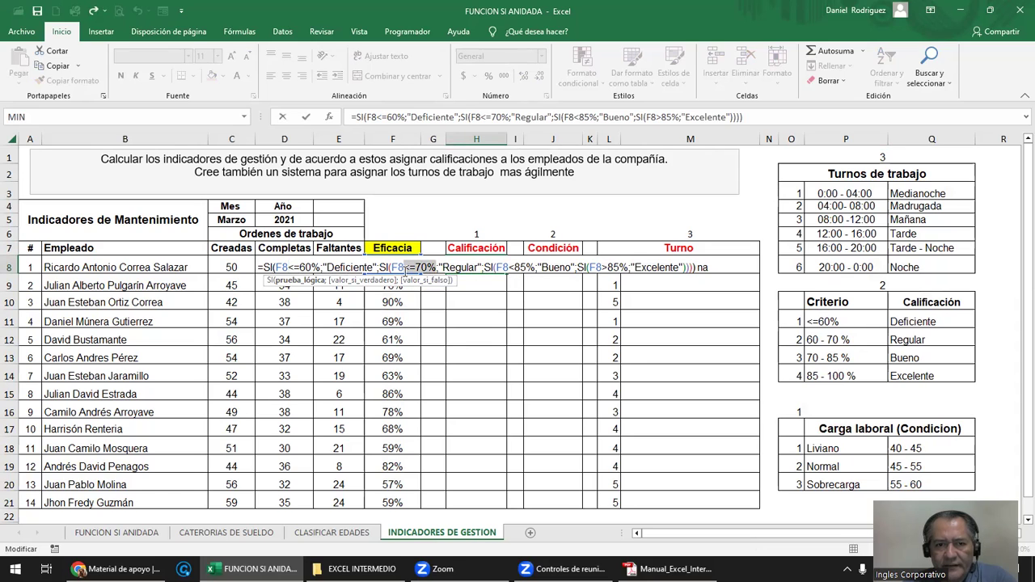
key(shift+Right)
key(shift+Right)
key(shift+Right)
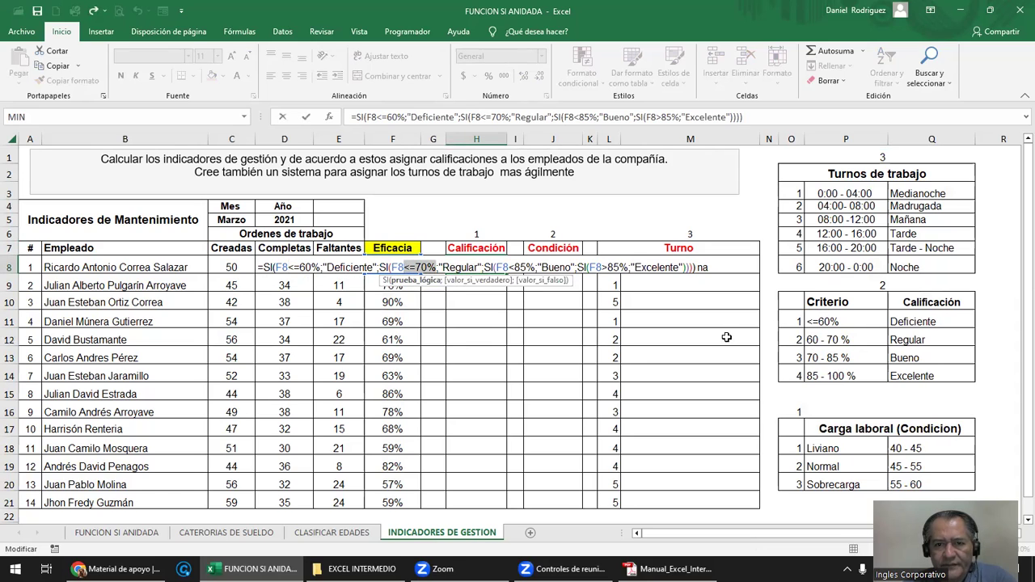
drag(537, 268, 510, 268)
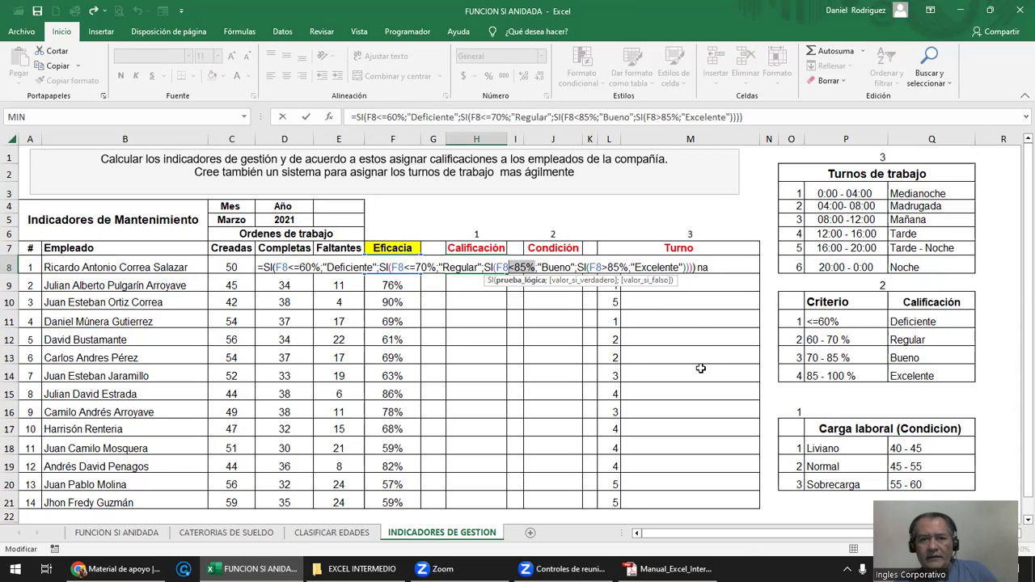
key(ctrl+Return)
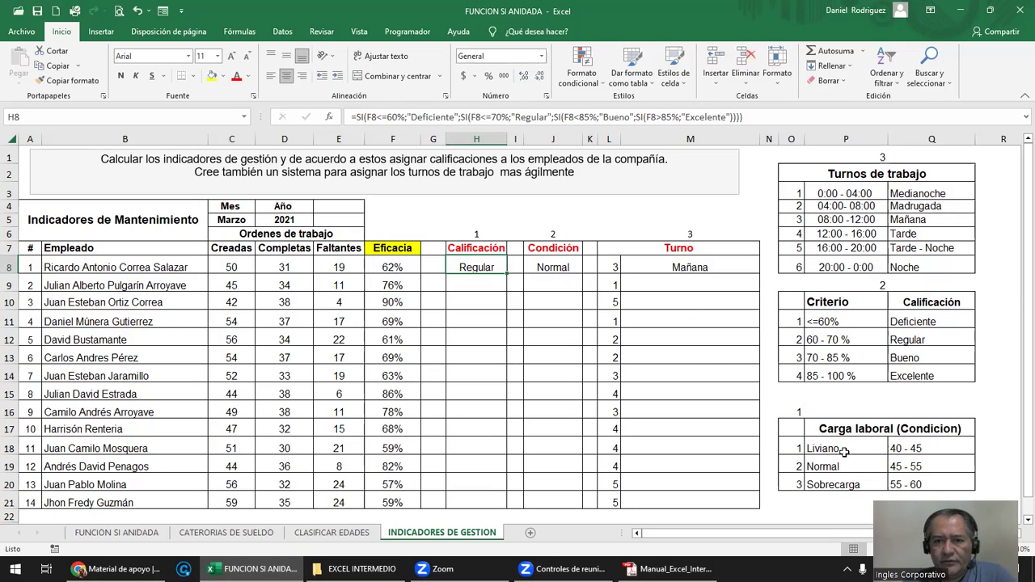
Review the Liviano and Normal load categories against the J8 Condición formula.
click(842, 449)
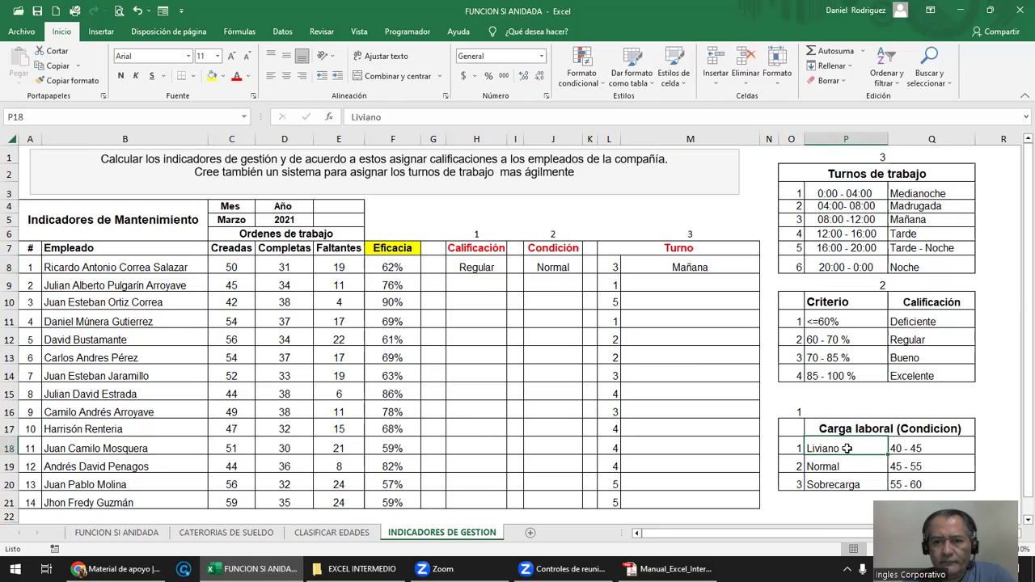
click(842, 470)
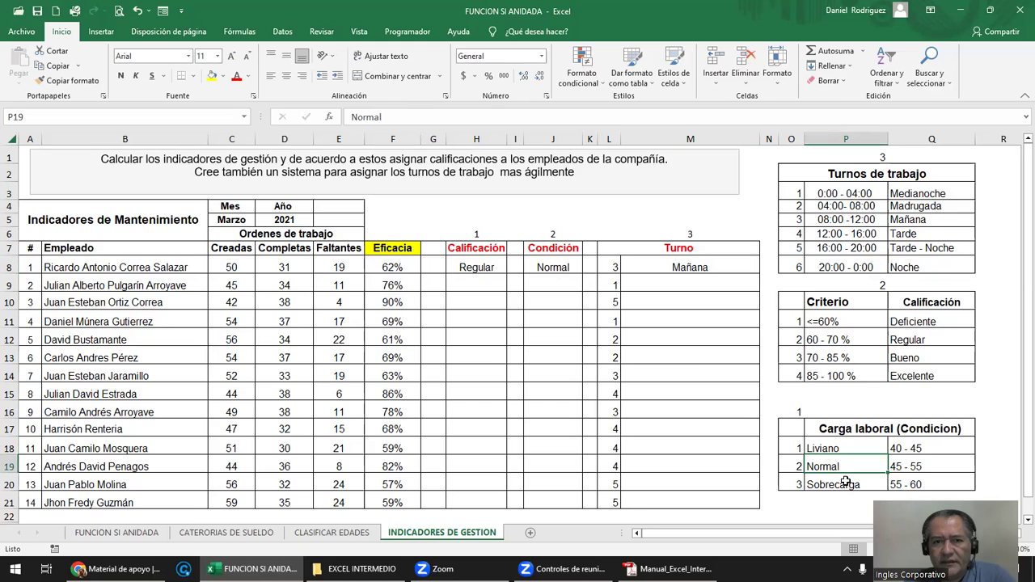
double_click(562, 269)
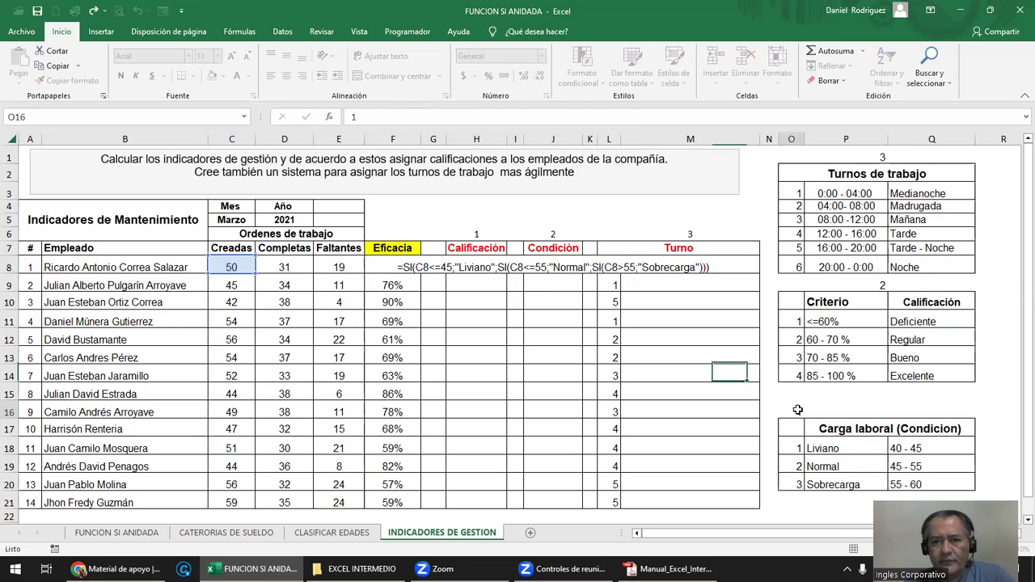
Delete the tag numbers in O16, P9, P1 and the labels in H6:M6.
click(797, 410)
ctrl+click(883, 287)
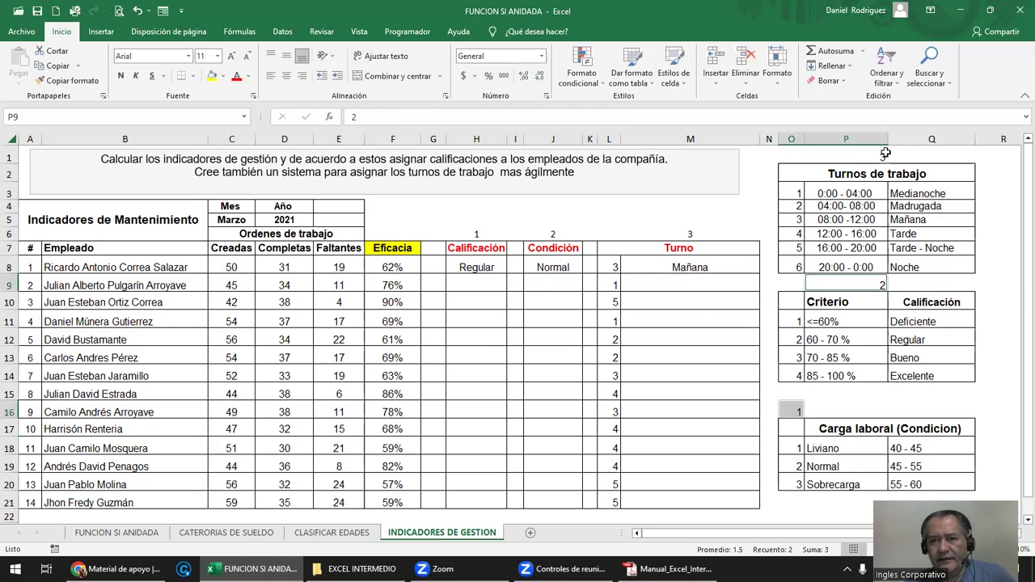
ctrl+click(885, 156)
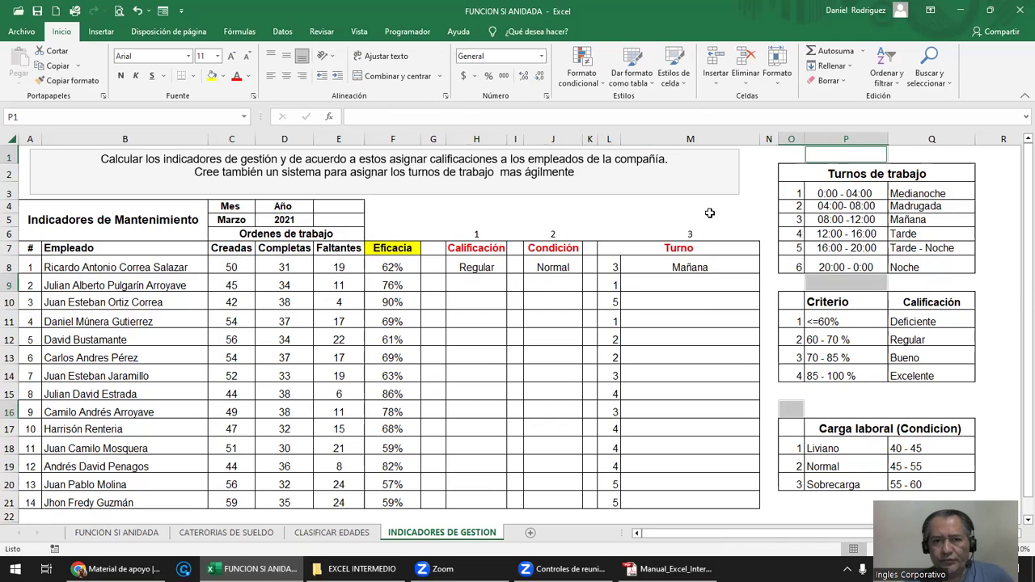
key(Delete)
click(481, 234)
drag(521, 231, 745, 234)
key(Delete)
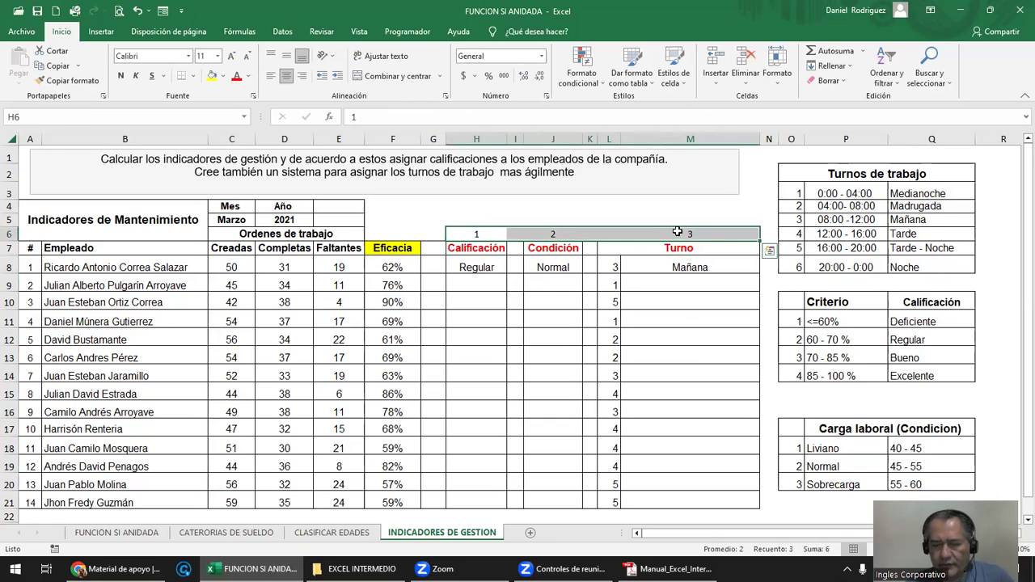
Re-examine the J8 nested SI formula alongside the three load categories.
click(552, 275)
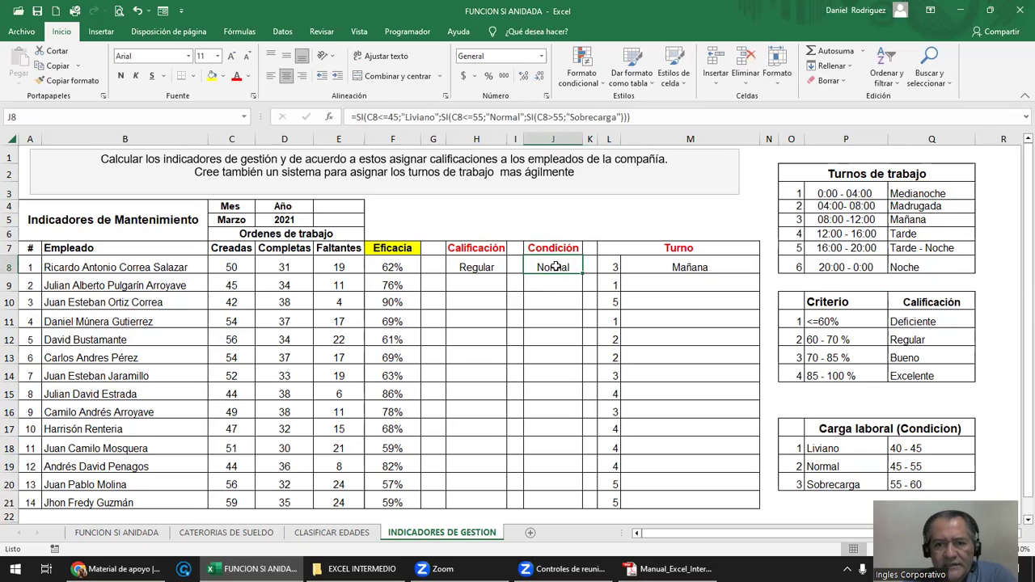
double_click(556, 267)
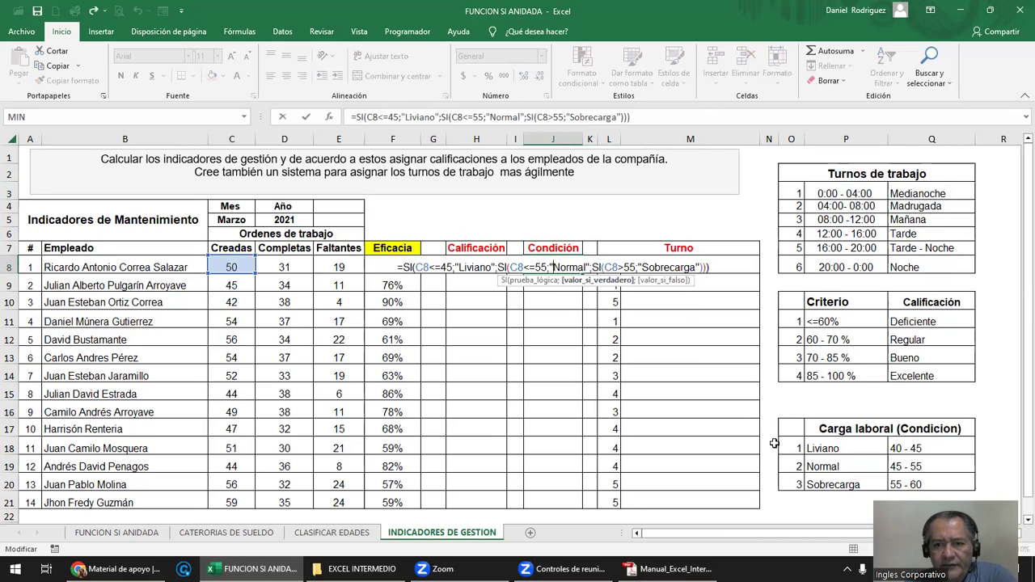
drag(838, 450, 840, 484)
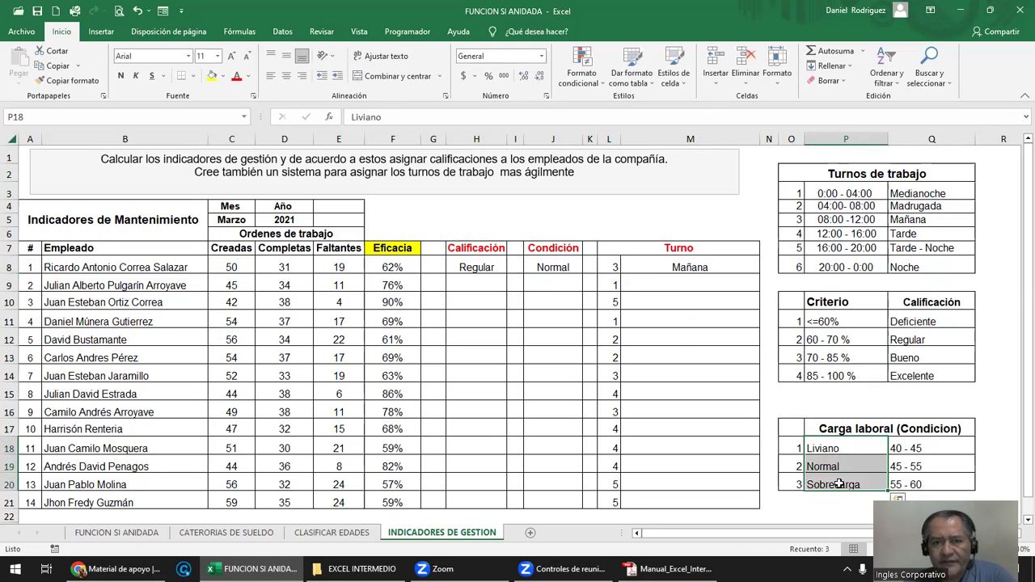
double_click(548, 264)
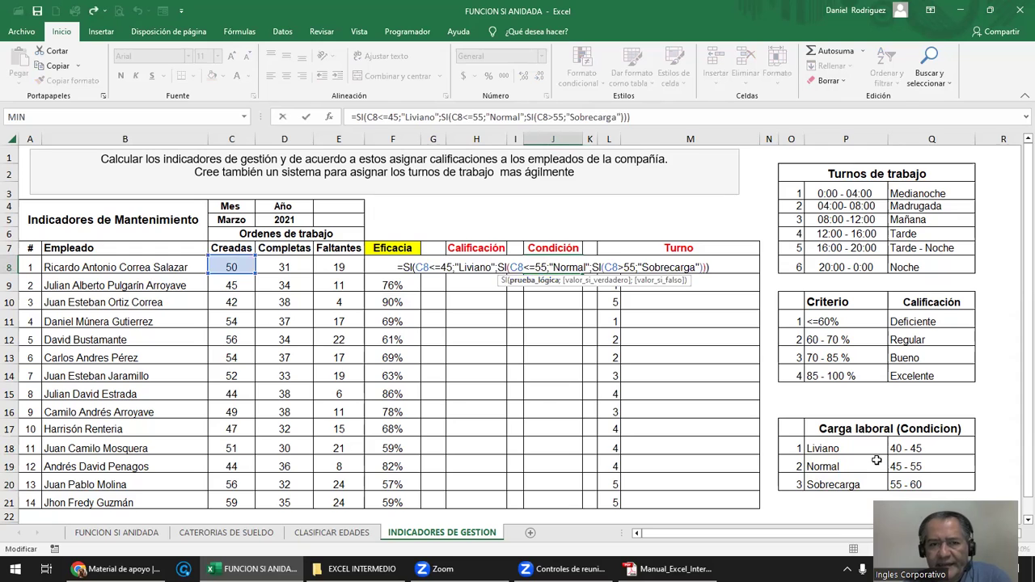
click(234, 266)
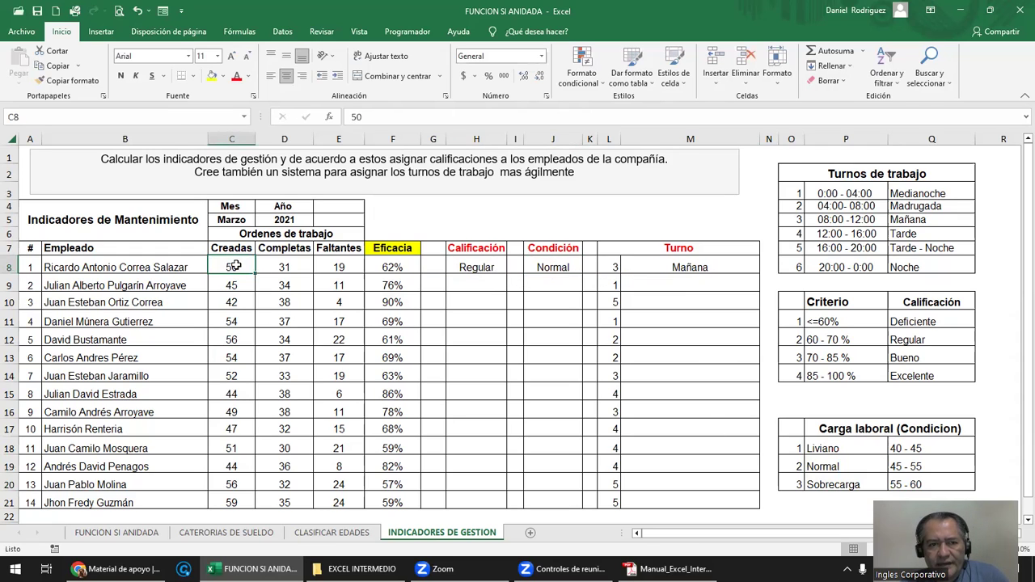
Compare the Creadas values with the 40 - 45, 45 - 55 and 55 - 60 load ranges.
drag(233, 266, 232, 503)
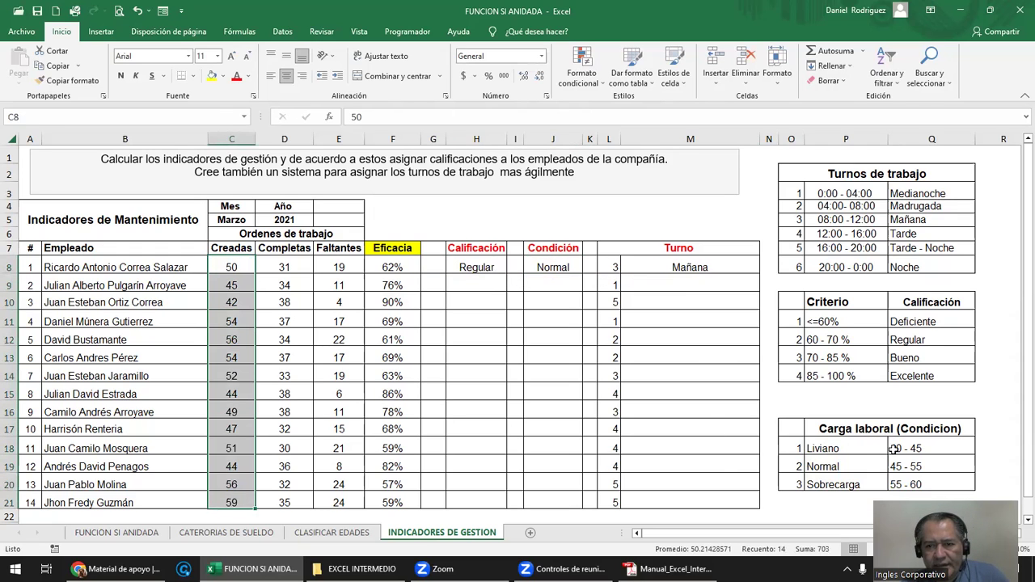
drag(893, 448, 909, 482)
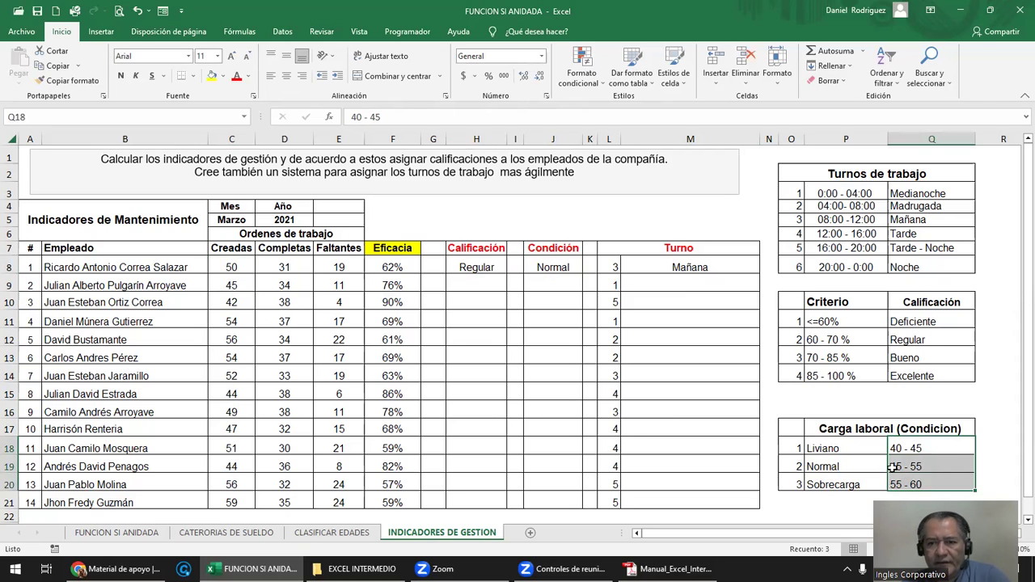
click(937, 455)
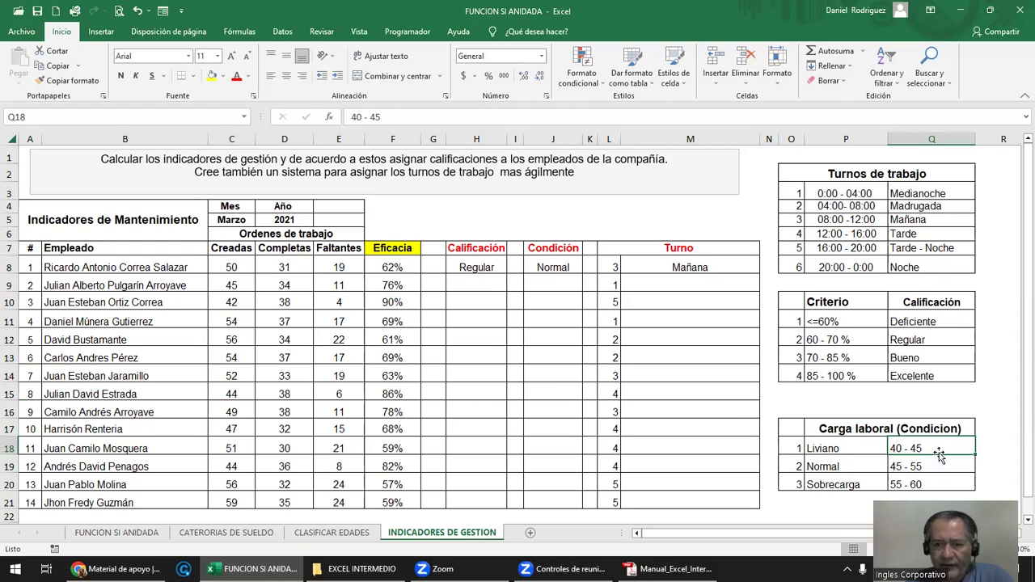
click(935, 463)
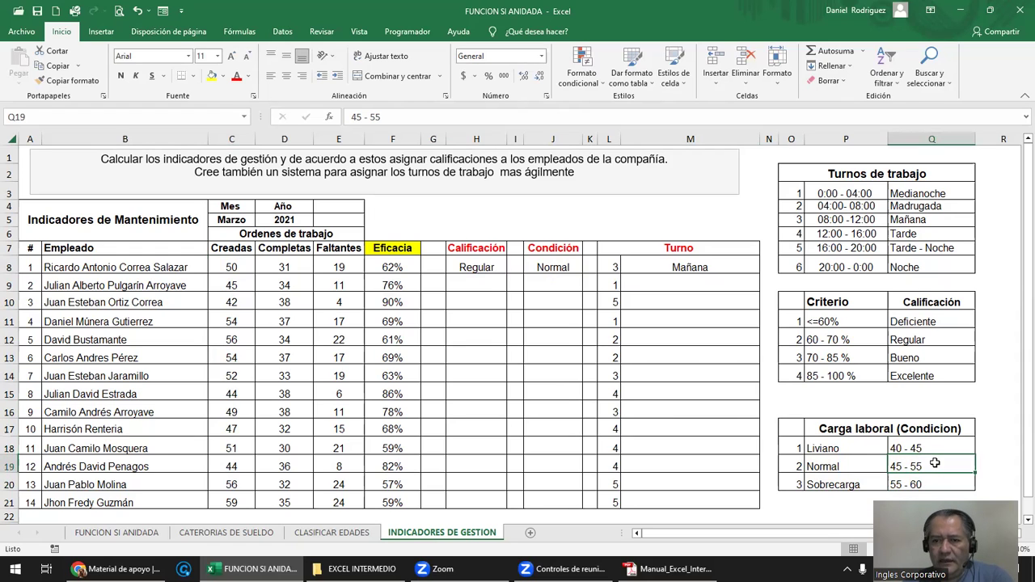
click(933, 483)
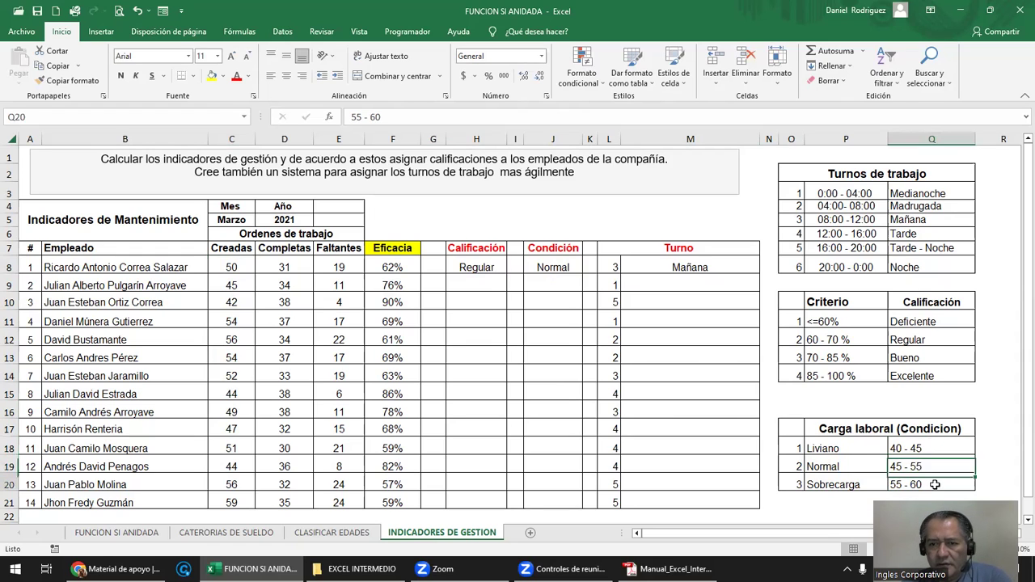
Walk through the <=45, <=55 and >55 conditions inside the J8 formula.
click(566, 267)
double_click(566, 267)
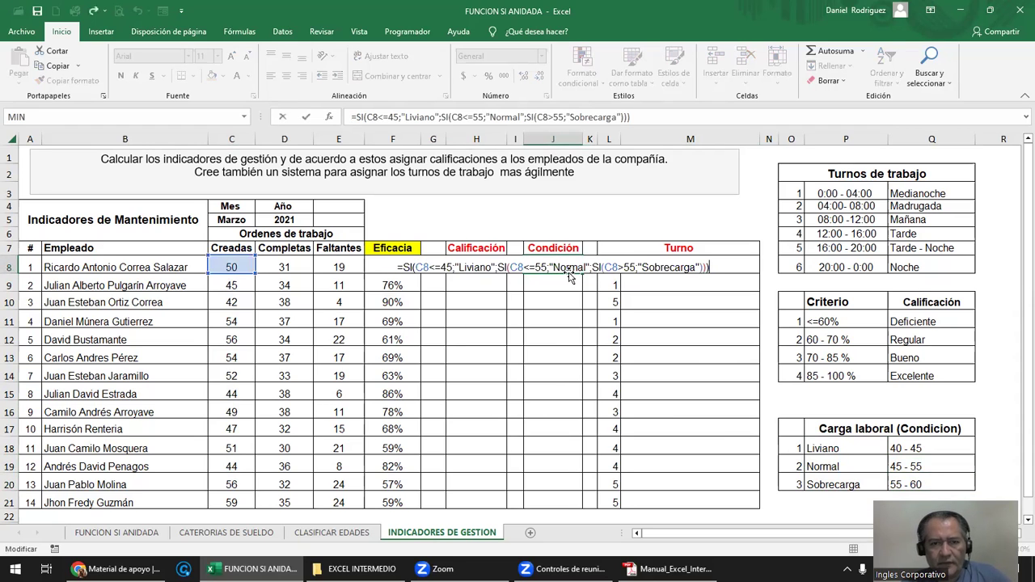
drag(453, 267, 434, 269)
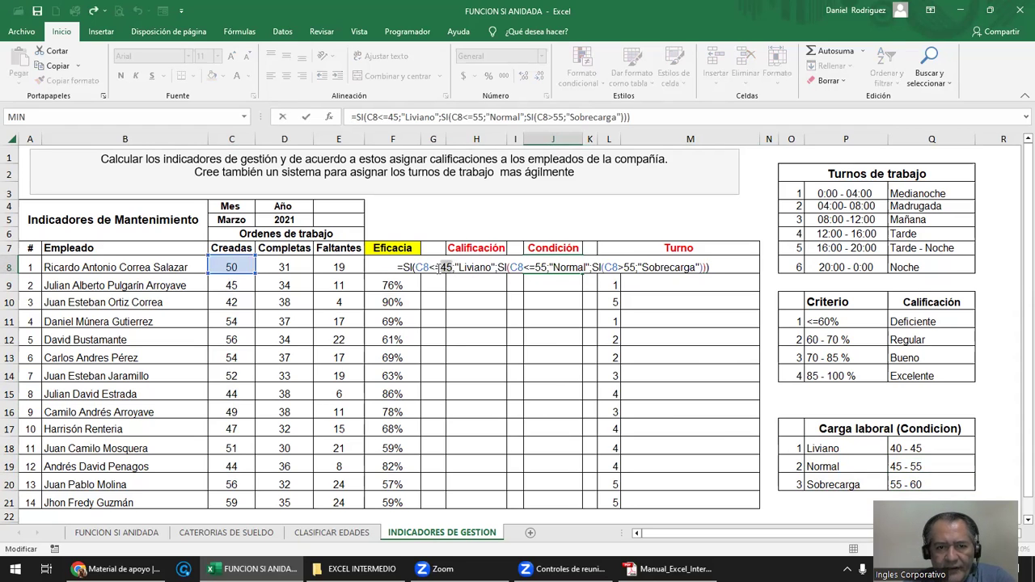
key(shift+Left)
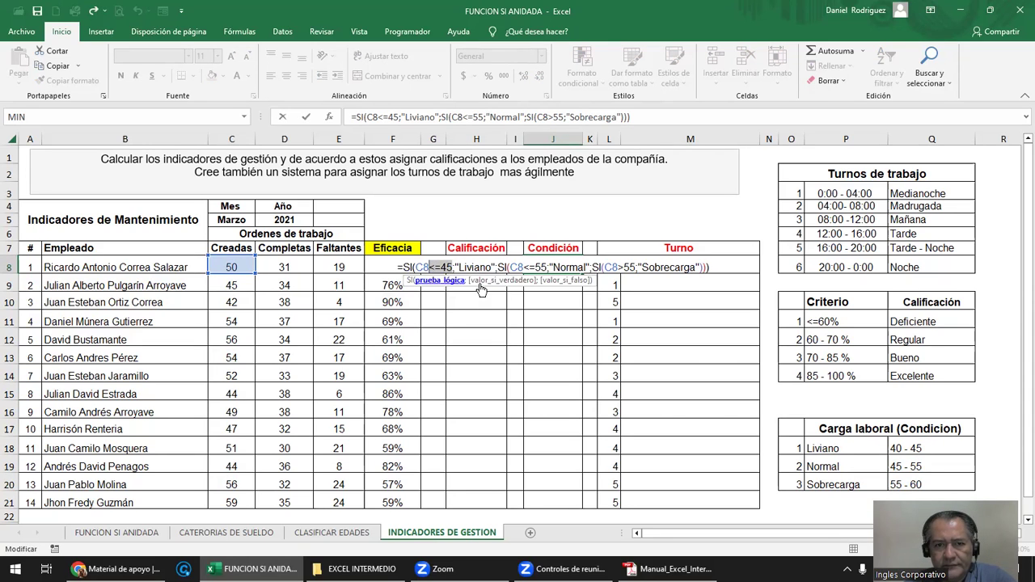
click(547, 267)
drag(548, 267, 524, 268)
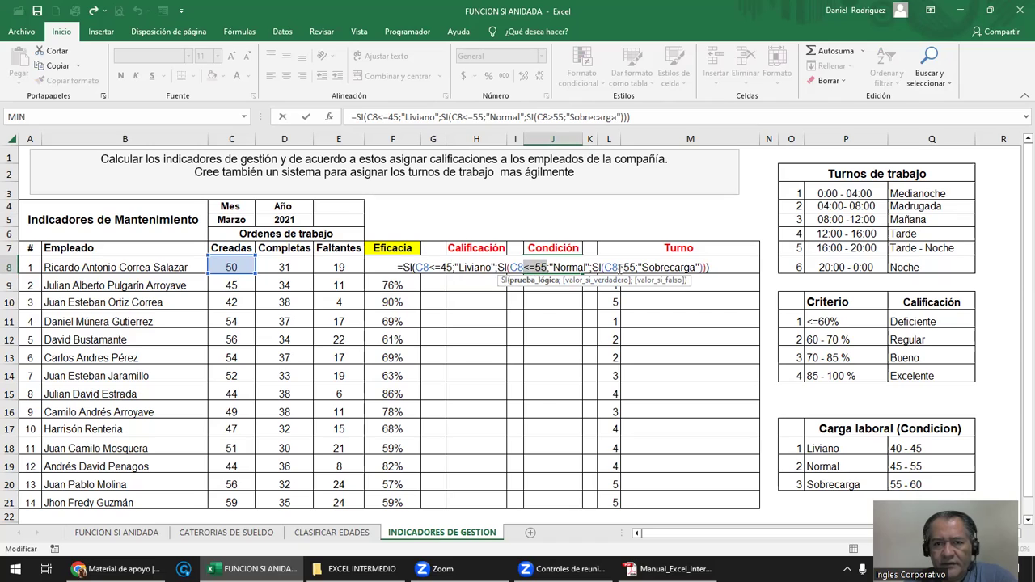
drag(620, 267, 631, 267)
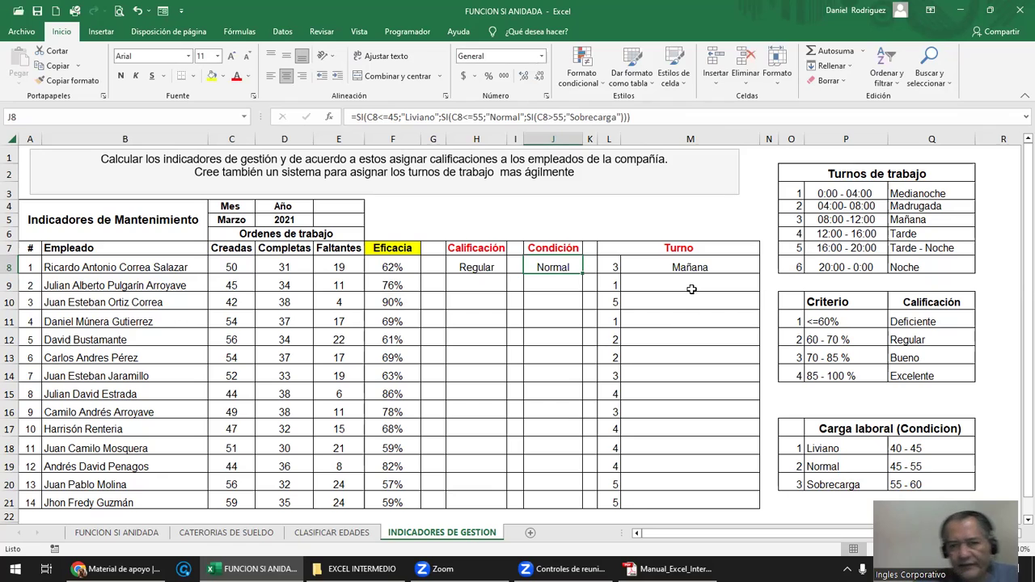
Confirm the J8 formula so the first employee's Condición shows Normal.
click(691, 288)
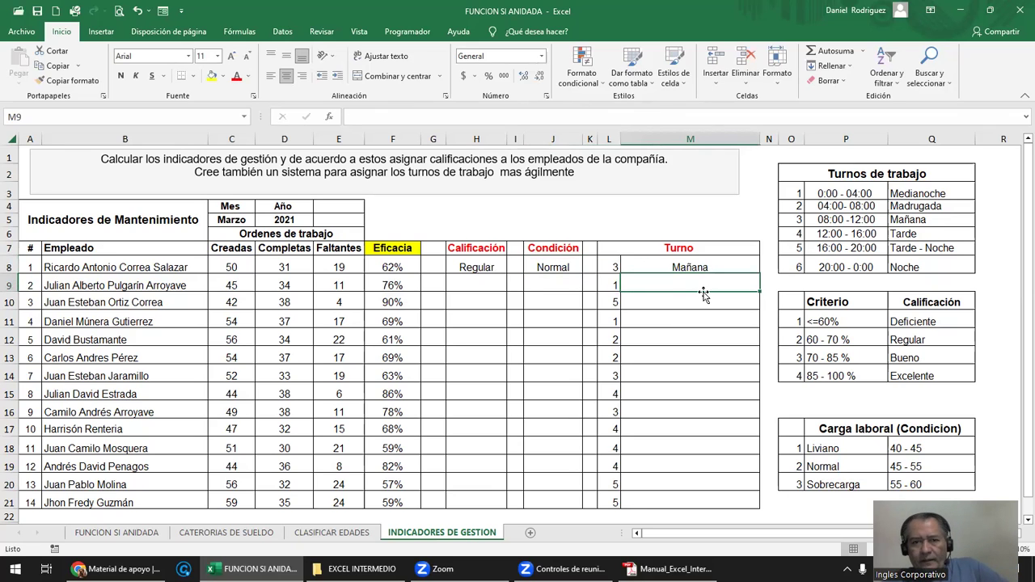
click(554, 267)
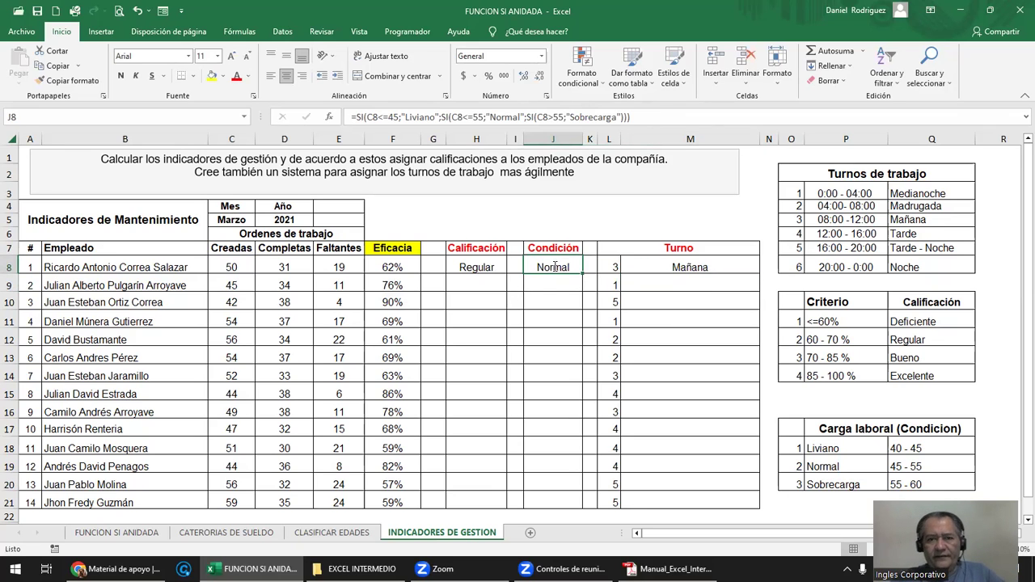
double_click(553, 267)
key(Return)
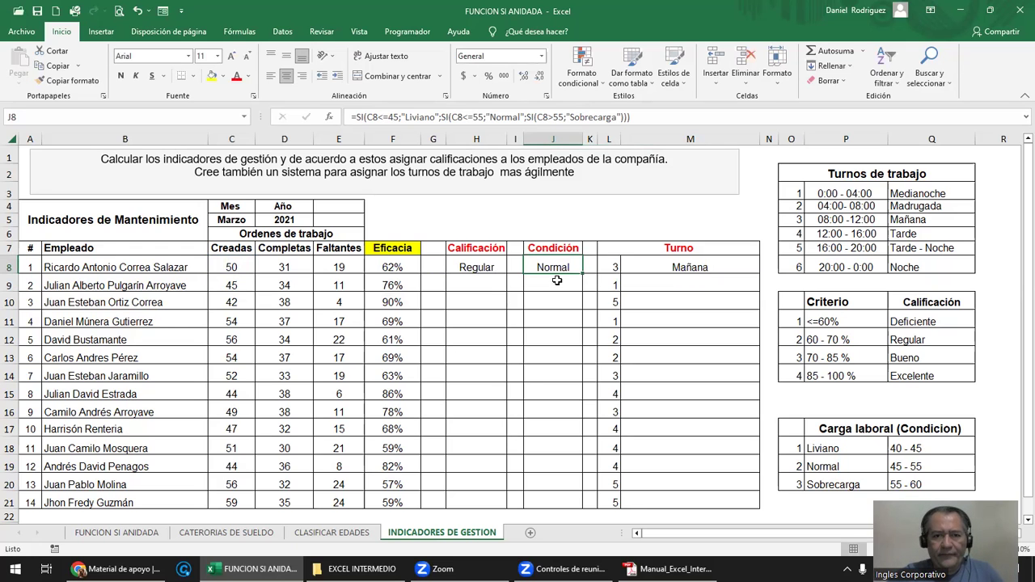
Review Creadas C8:C21 against the workload ranges and Liviano/Normal/Sobrecarga labels.
ctrl+scroll(543, 304, up, 3)
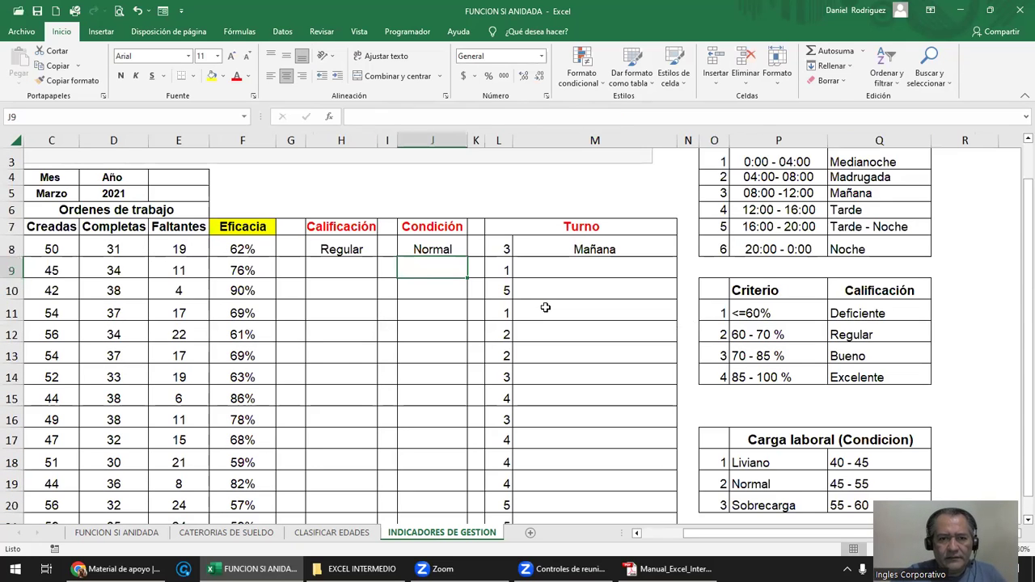
ctrl+scroll(545, 307, down, 2)
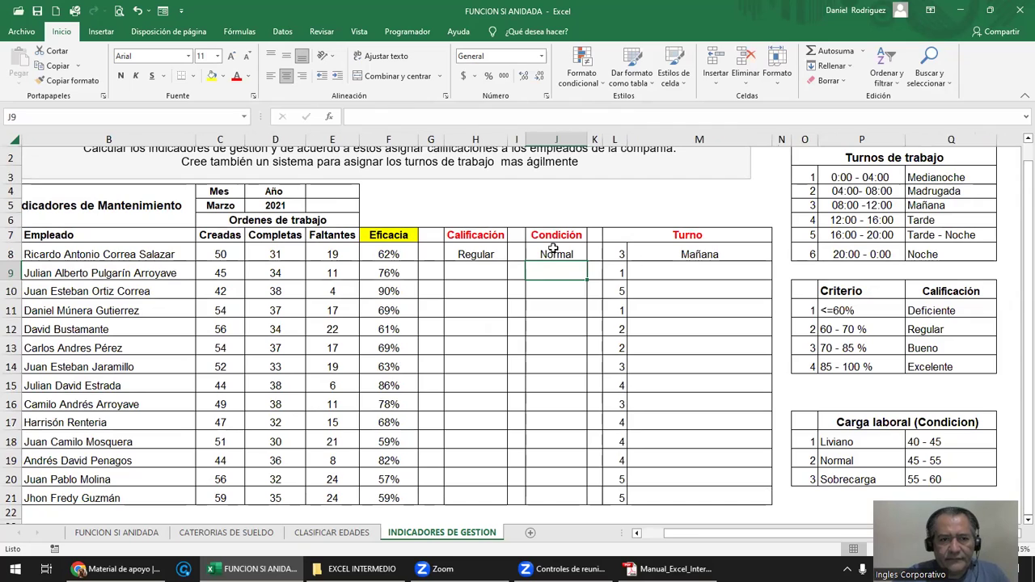
drag(214, 254, 236, 513)
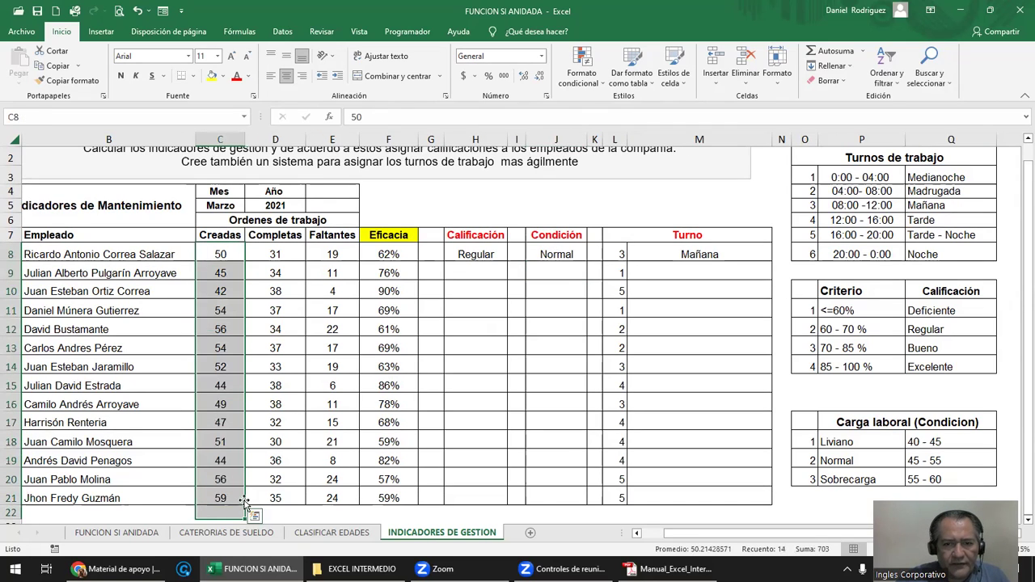
ctrl+click(935, 444)
drag(934, 461, 936, 479)
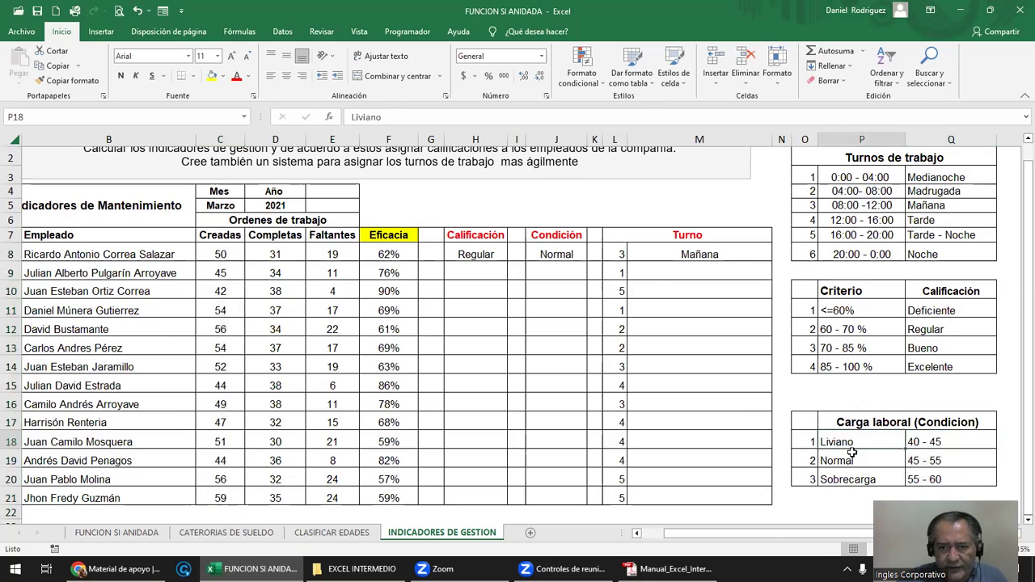
drag(845, 442, 849, 479)
click(577, 276)
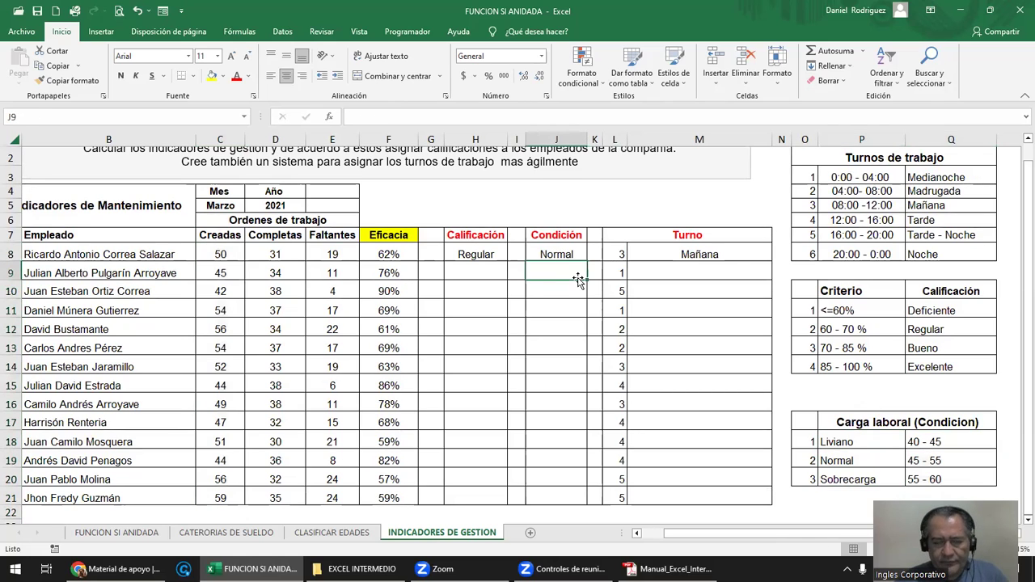
In J9, start =si(C9=<45;"liviano"; as the first test for the second employee.
text(=si)
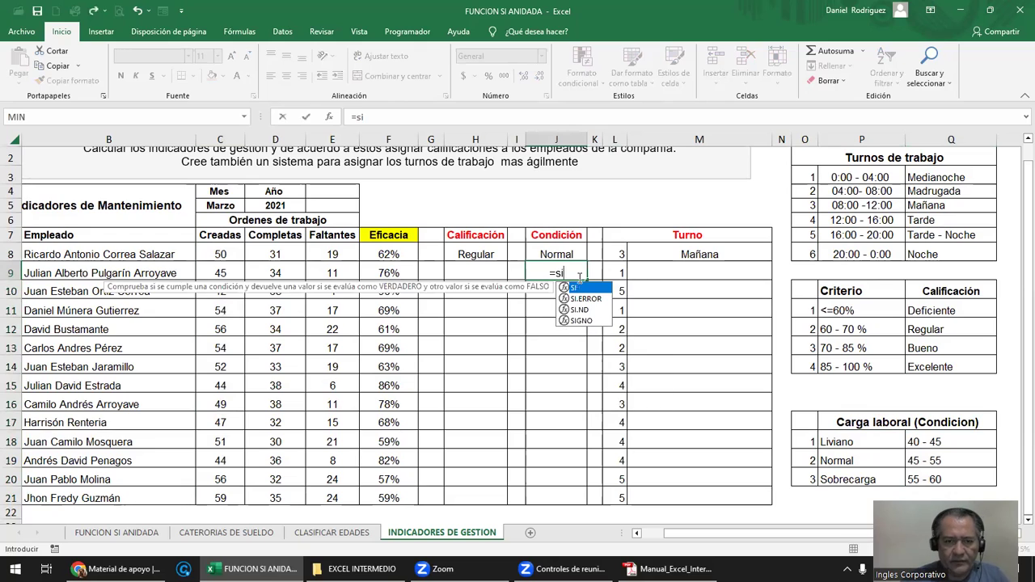
text(()
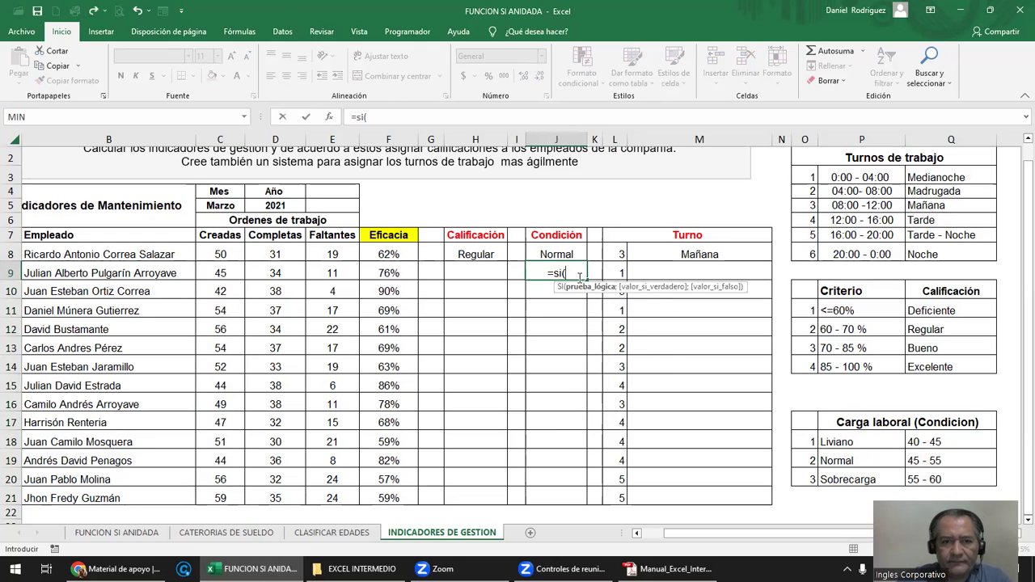
click(227, 274)
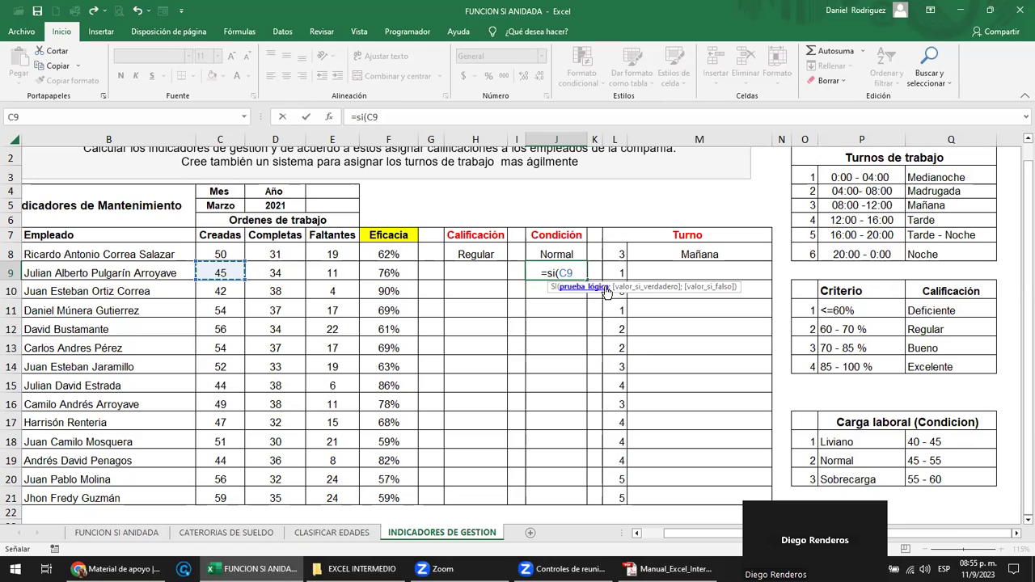
text(>)
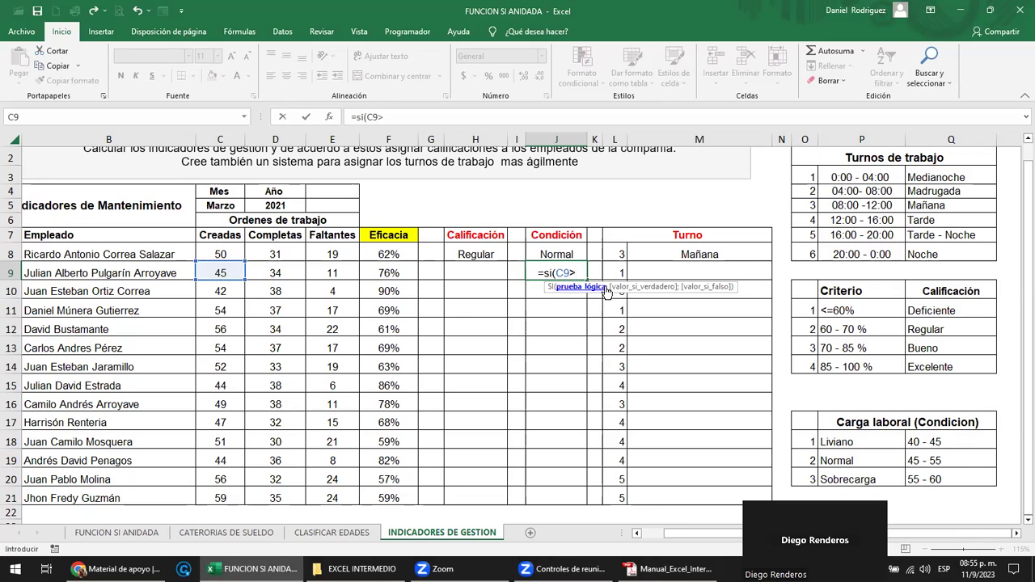
key(BackSpace)
text(<)
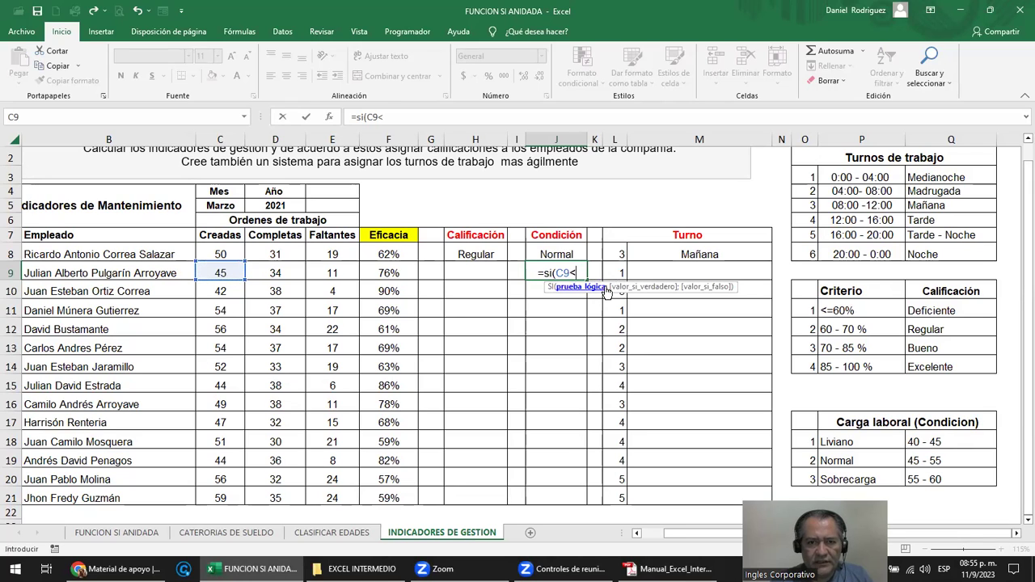
key(BackSpace)
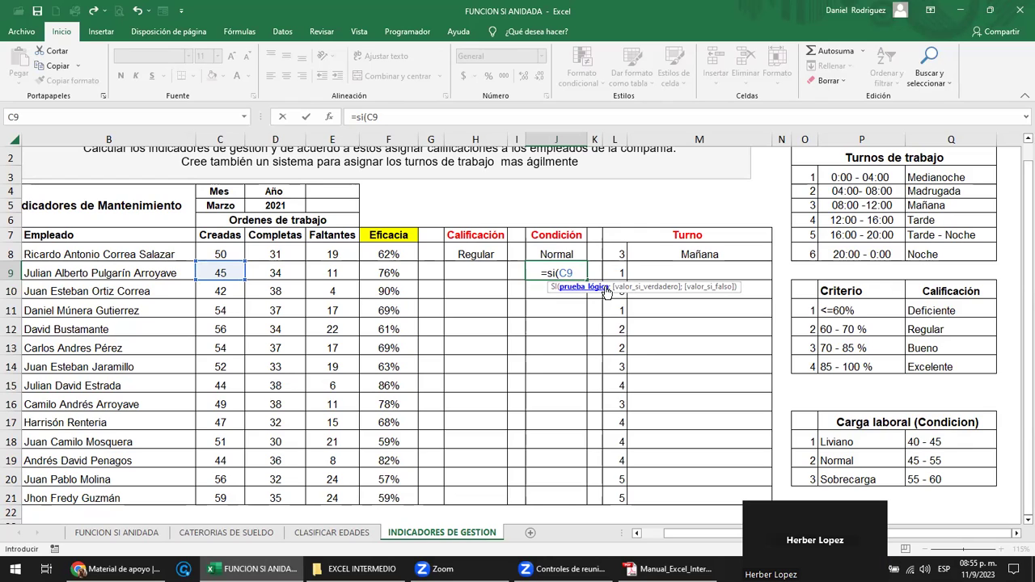
text(=<)
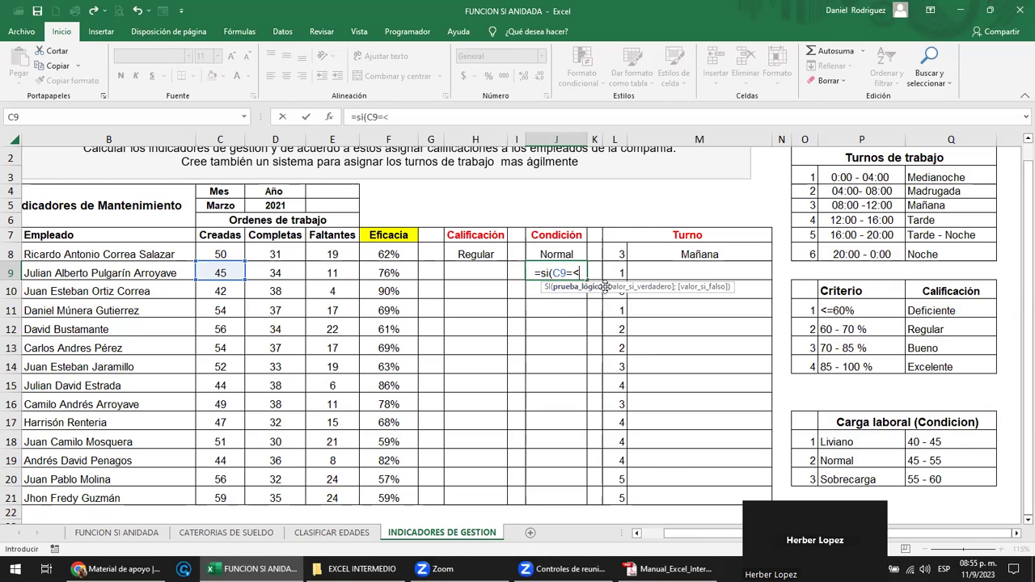
text(45;)
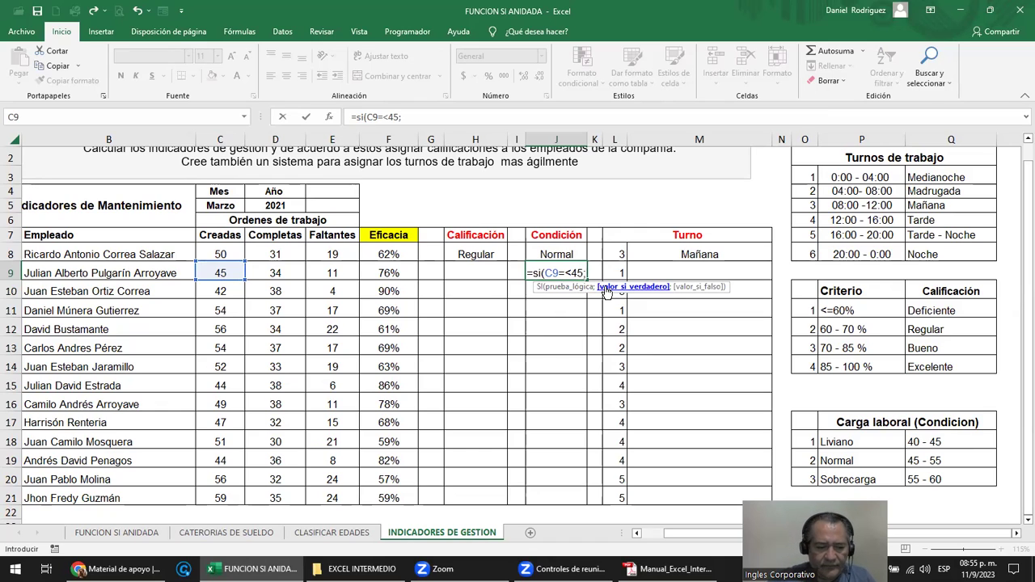
text("liviano")
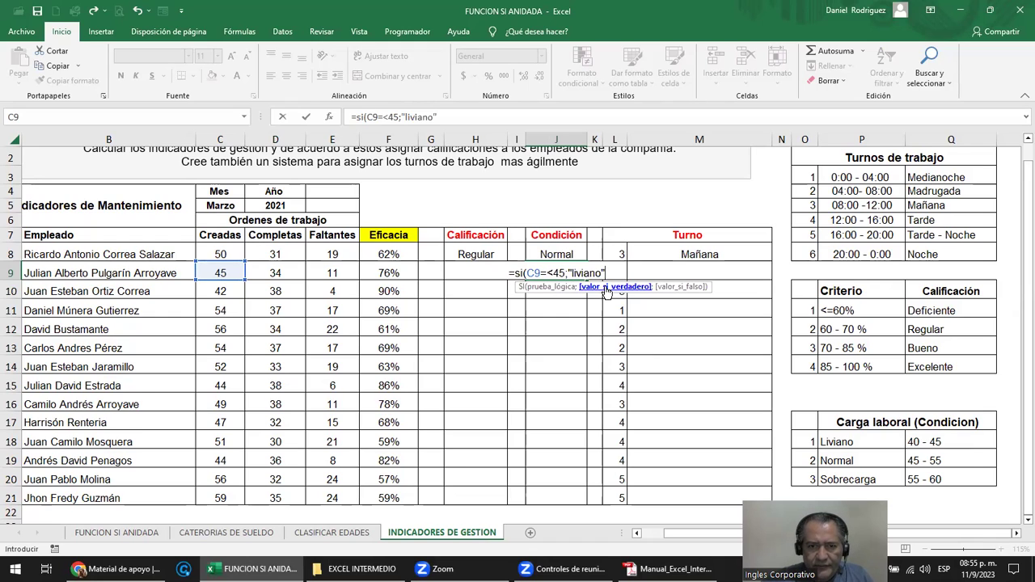
text(;)
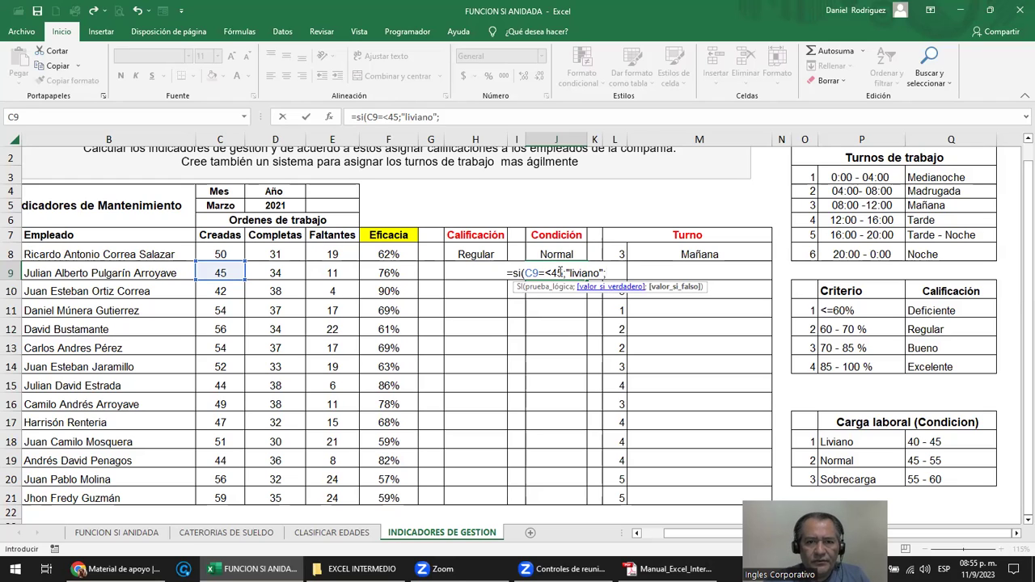
Append the second test C9=<55;"normal"; to the J9 formula, fixing stray characters.
click(220, 271)
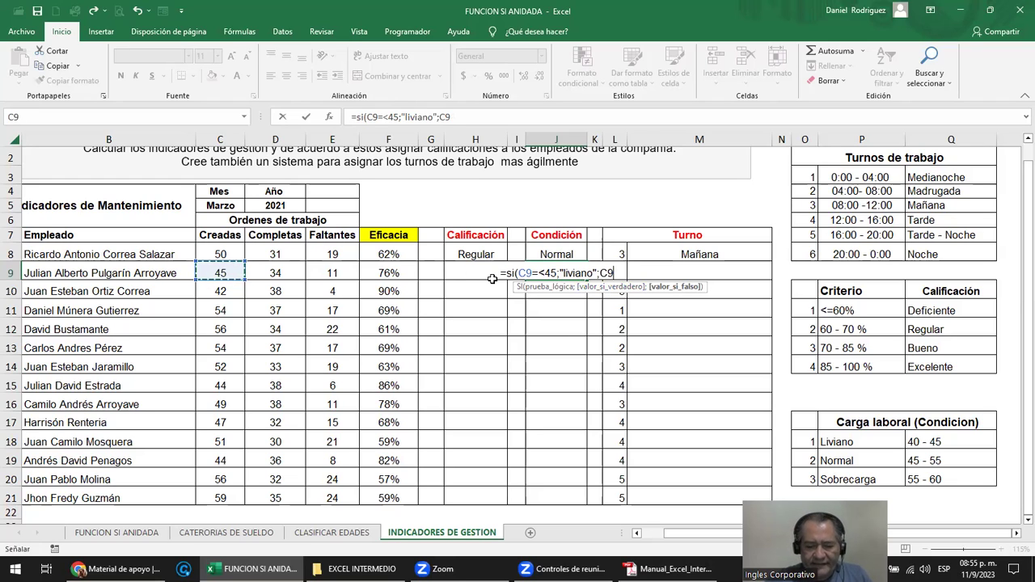
text(=)
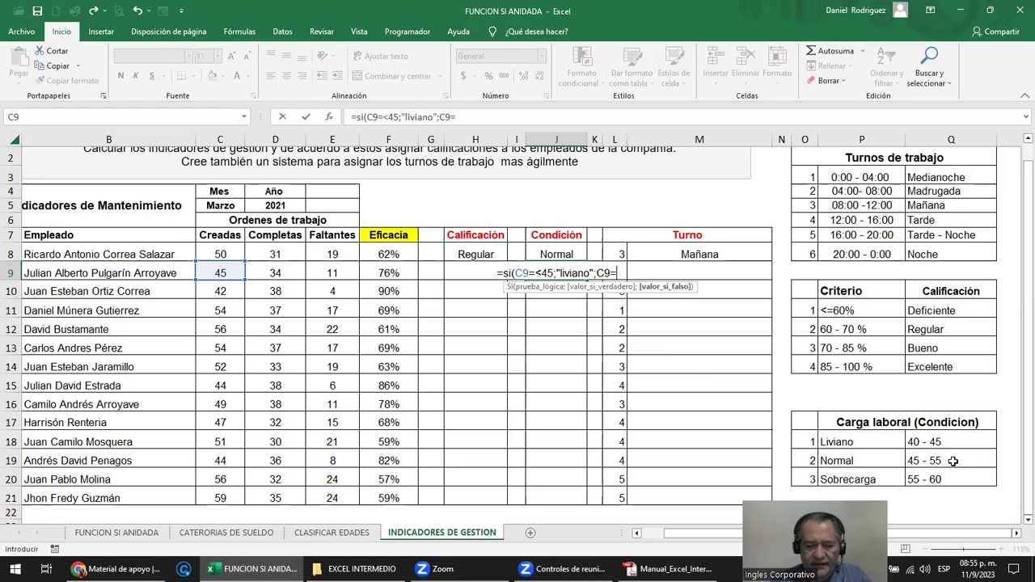
text(=)
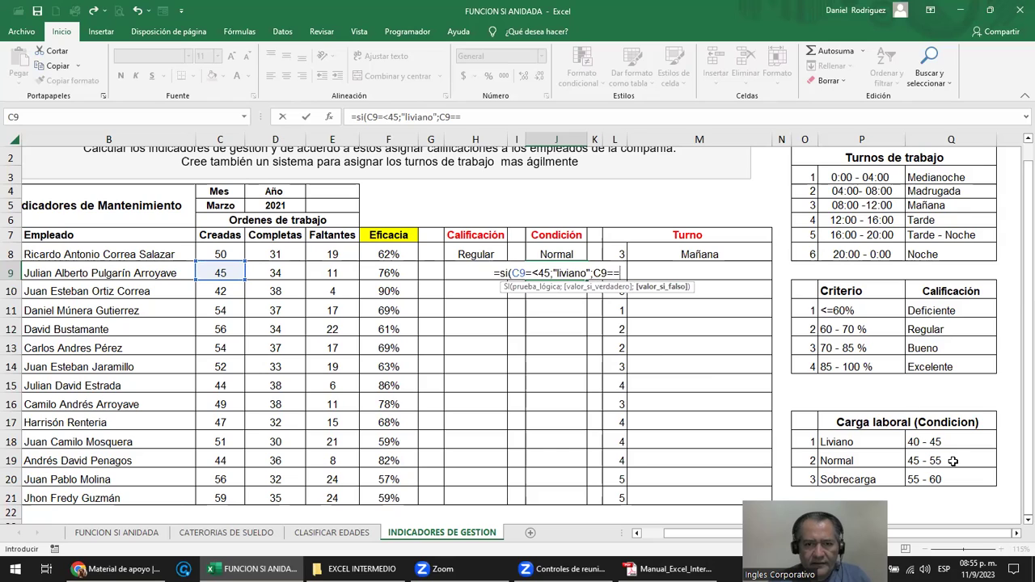
key(BackSpace)
text(>)
key(BackSpace)
text(<)
key(BackSpace)
text(<)
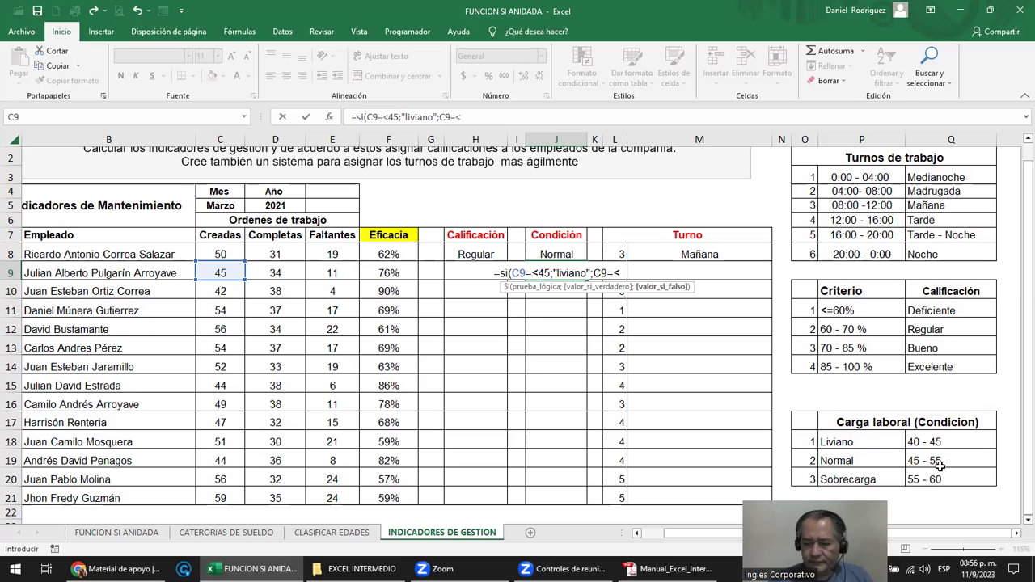
text(55")
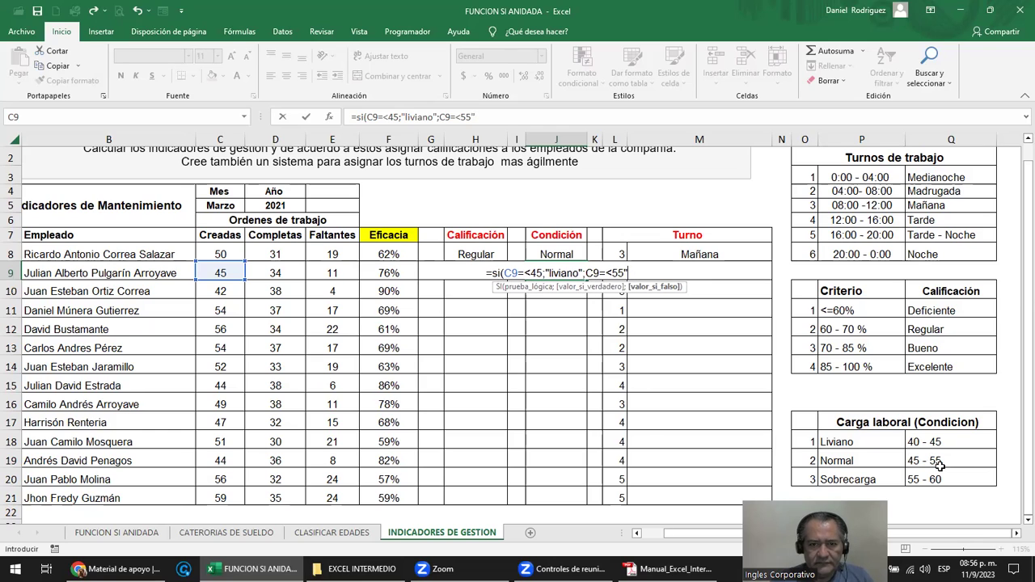
key(BackSpace)
text(;)
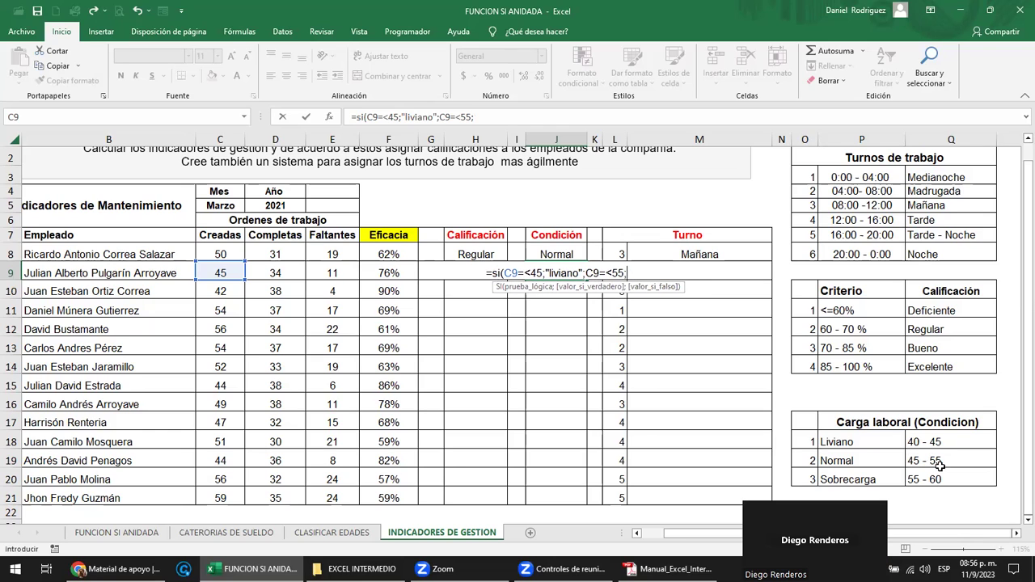
text("normal";)
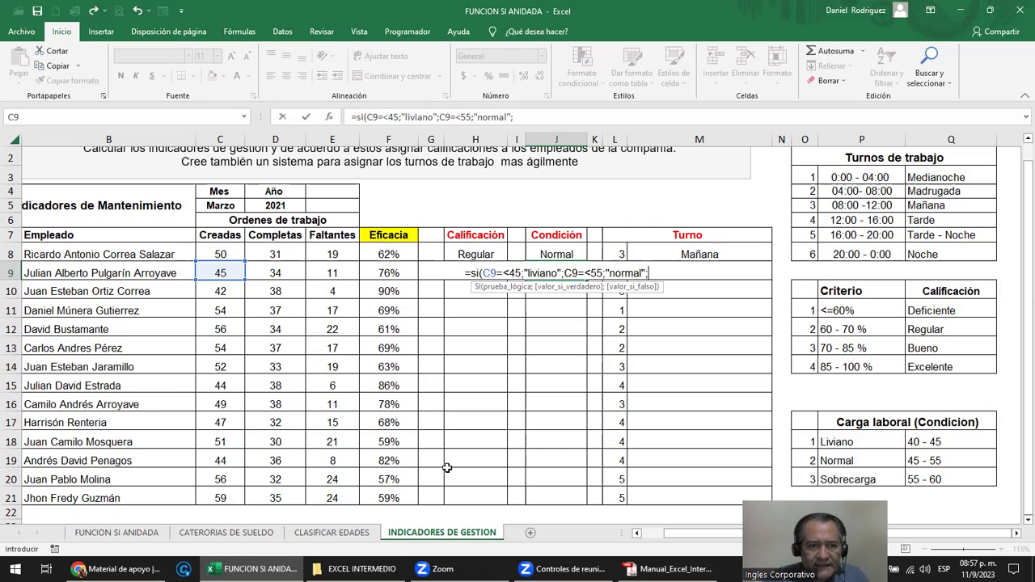
Add the third nested test si(C9>55;"sobrecarga";" ") to J9 and close the parentheses.
click(213, 269)
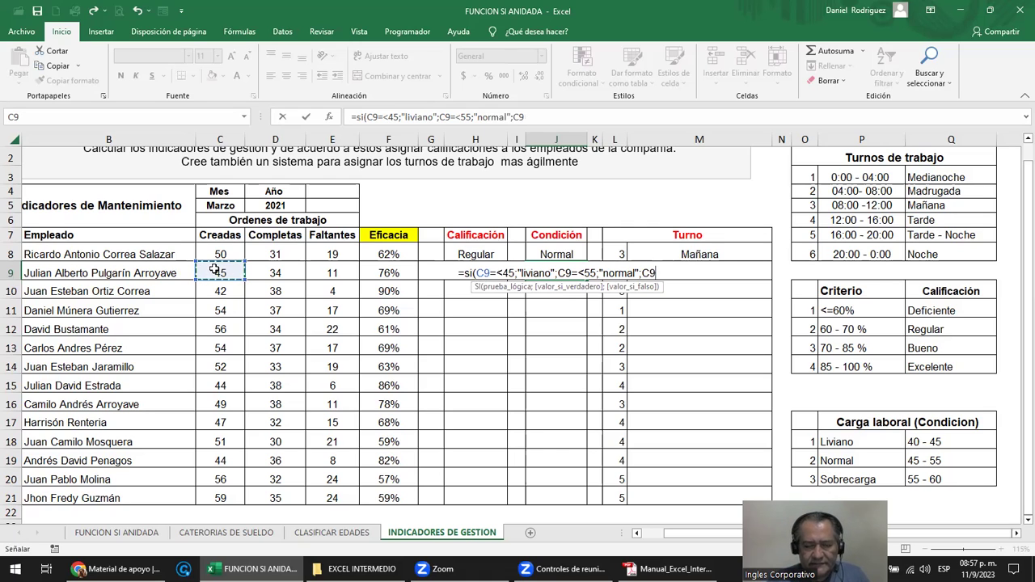
key(BackSpace)
key(BackSpace)
text(si)
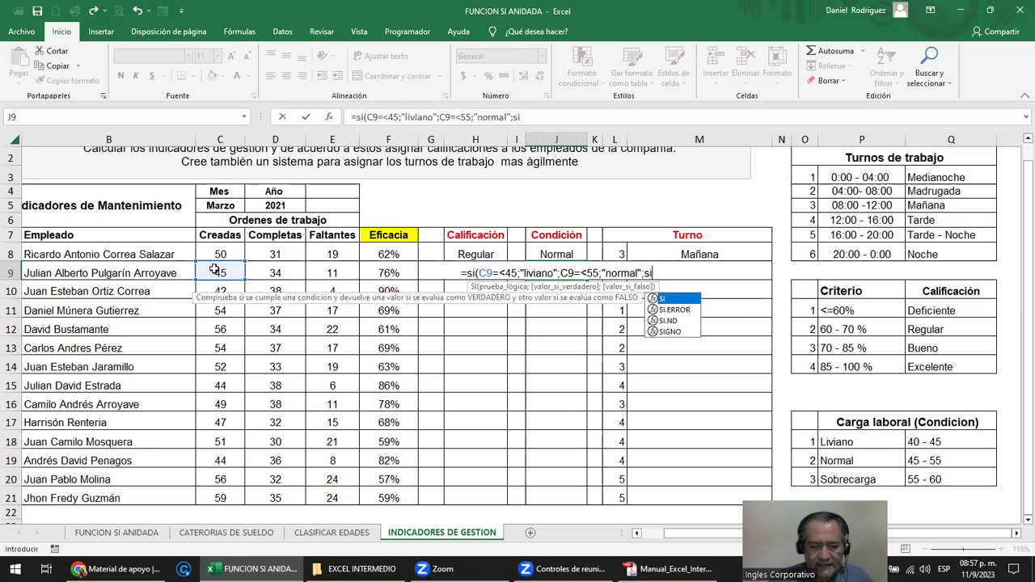
text(()
click(214, 269)
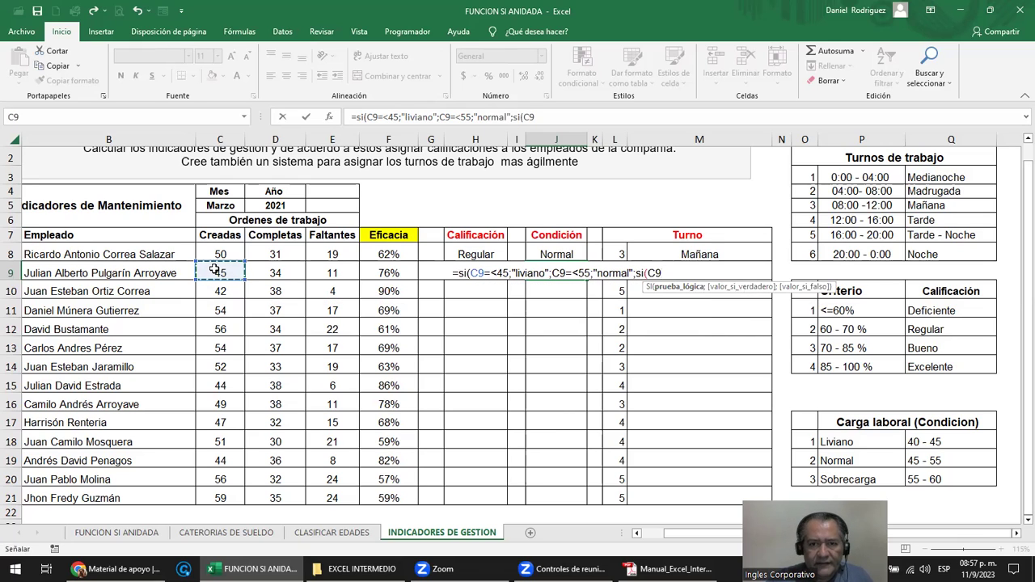
text(>)
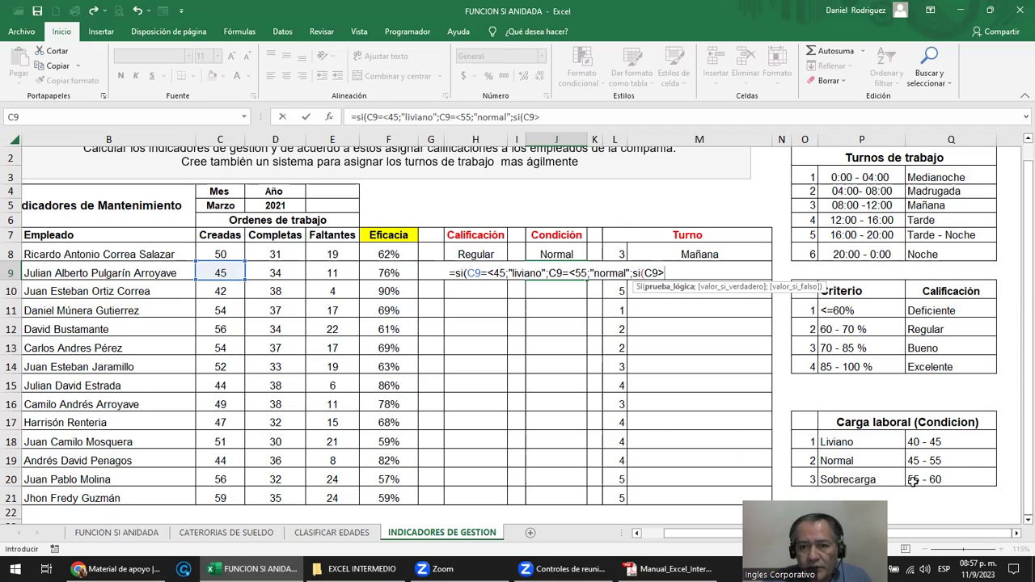
text(55)
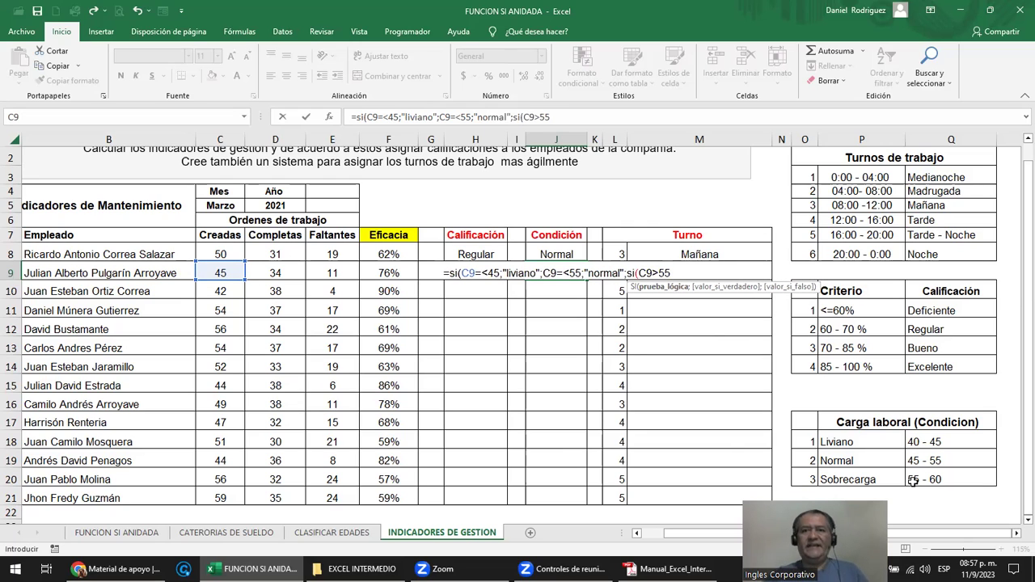
text(;)
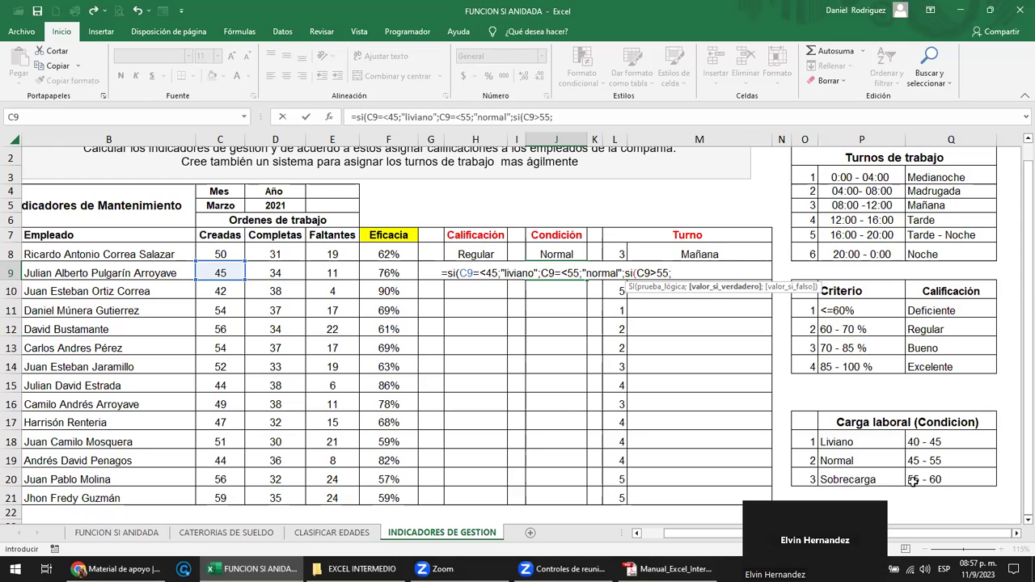
text(")
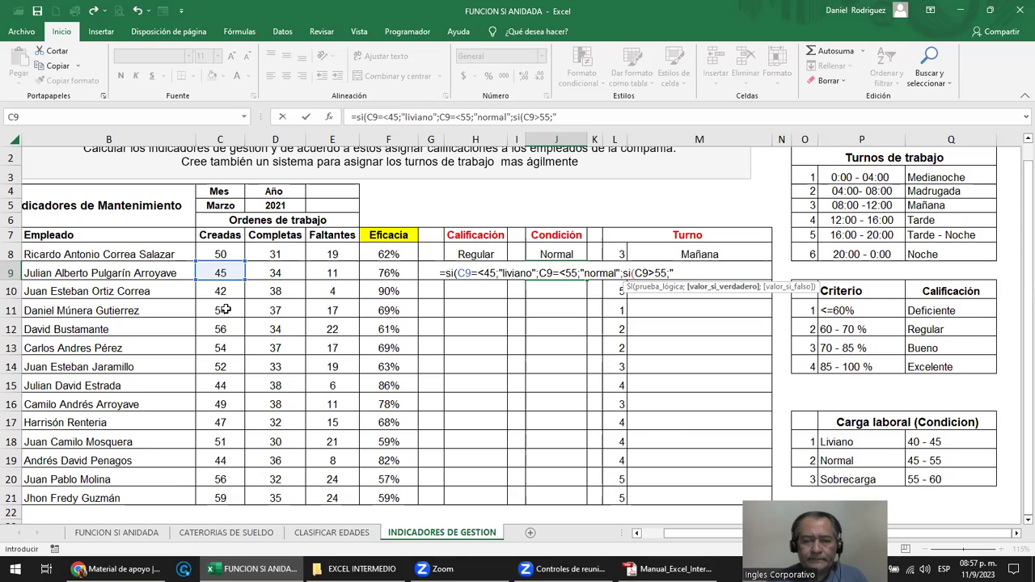
text(sobrecarga)
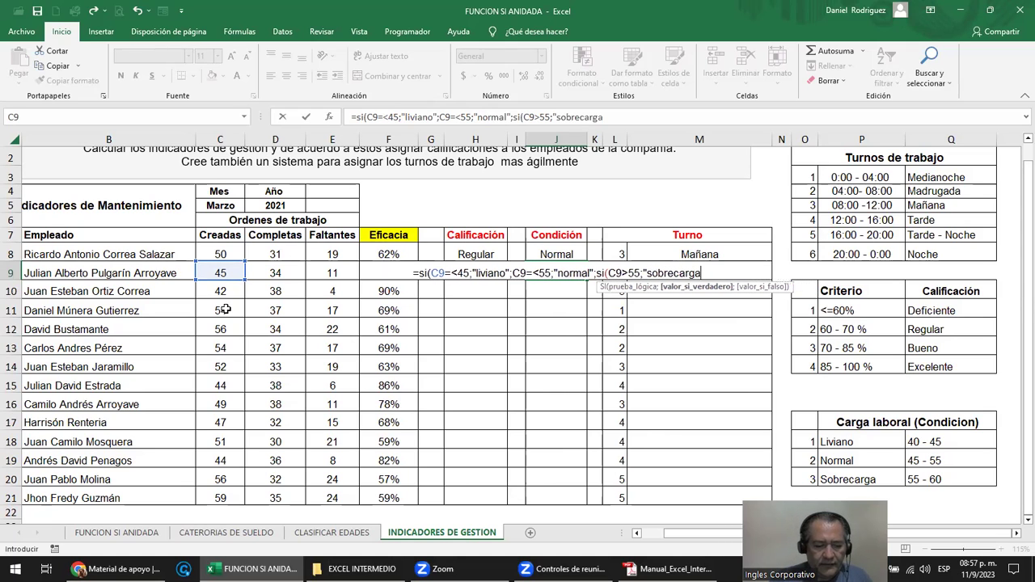
text(")
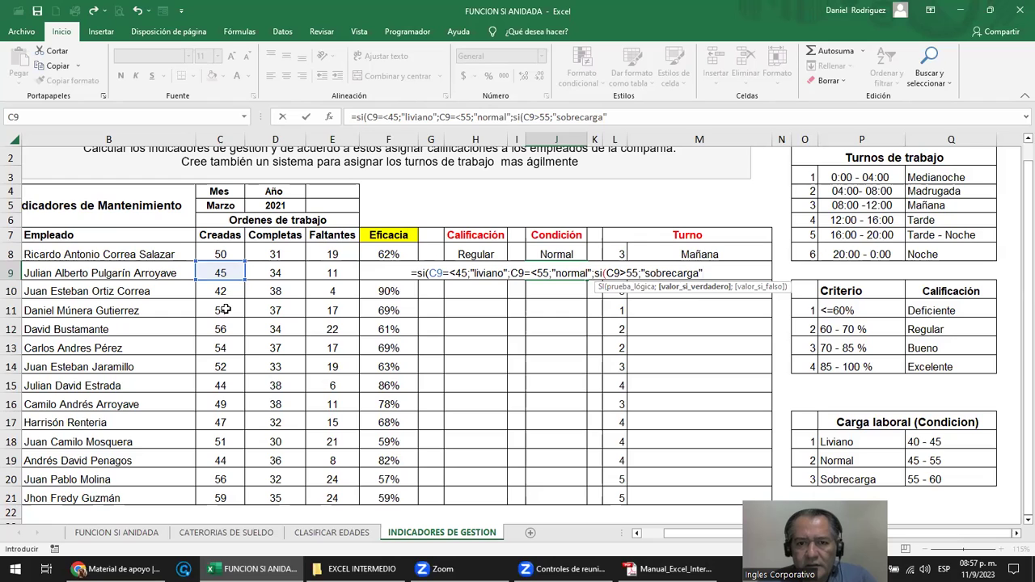
text(;)
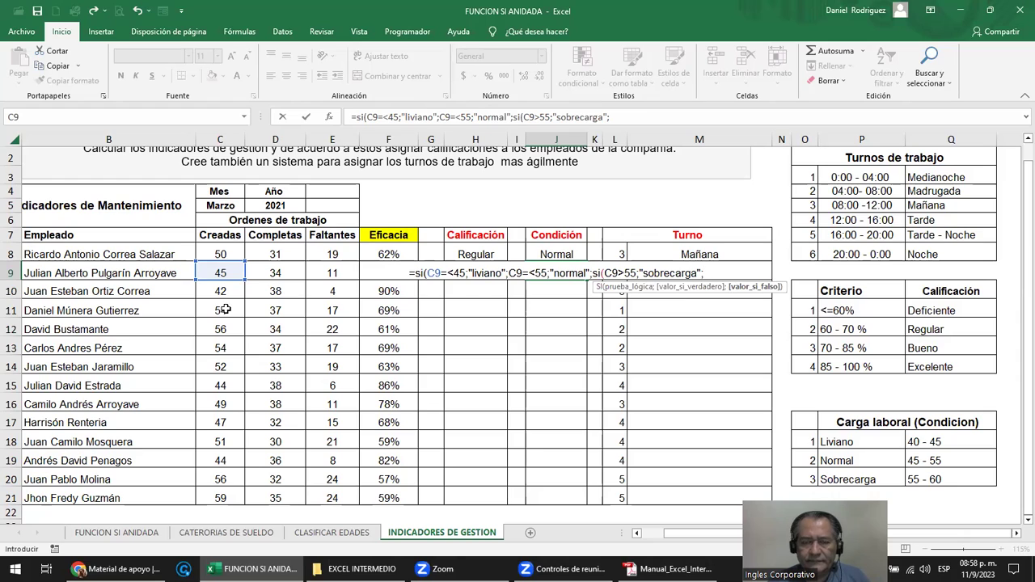
text(")
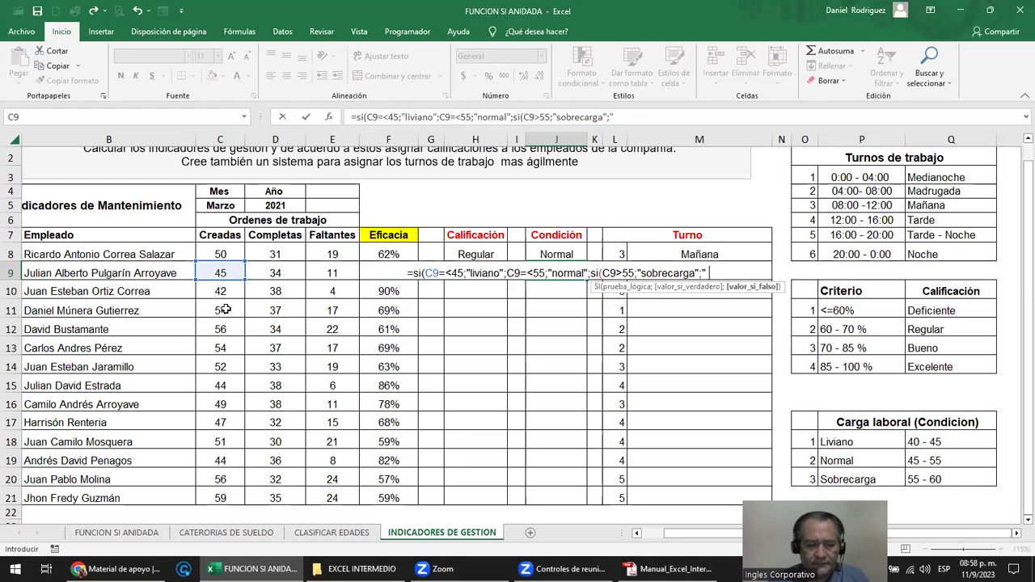
text( ")
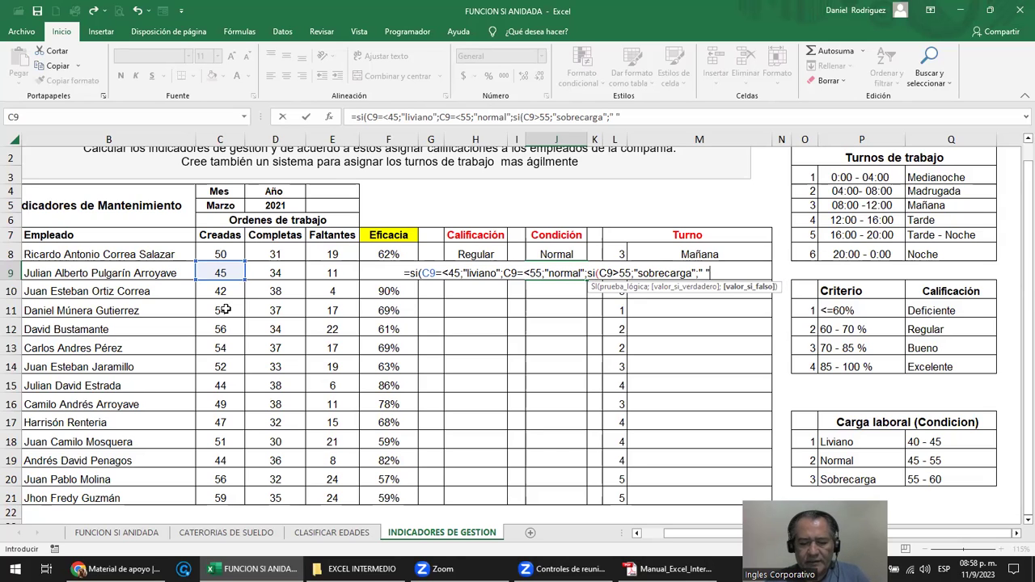
text())))
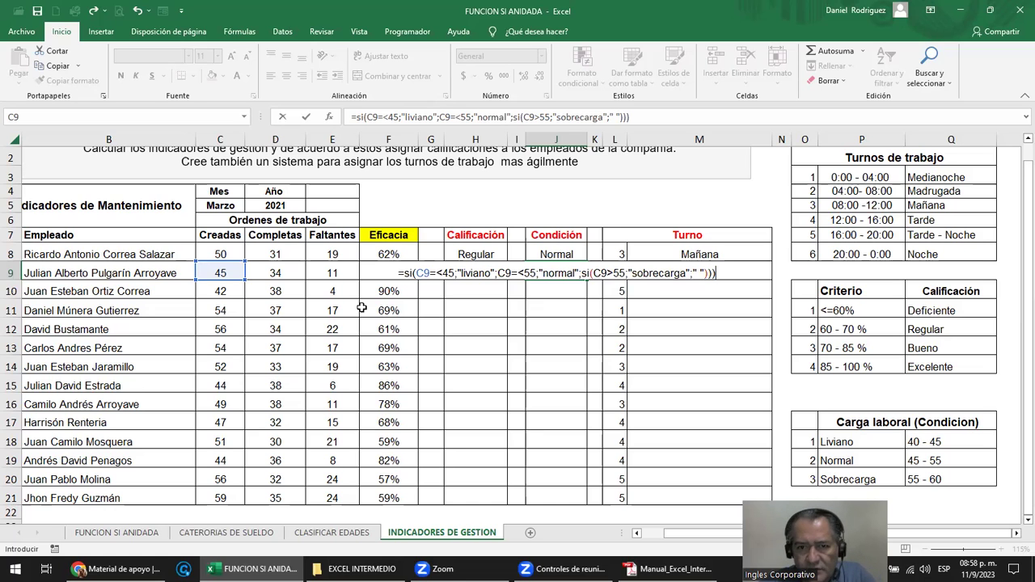
key(Return)
key(Return)
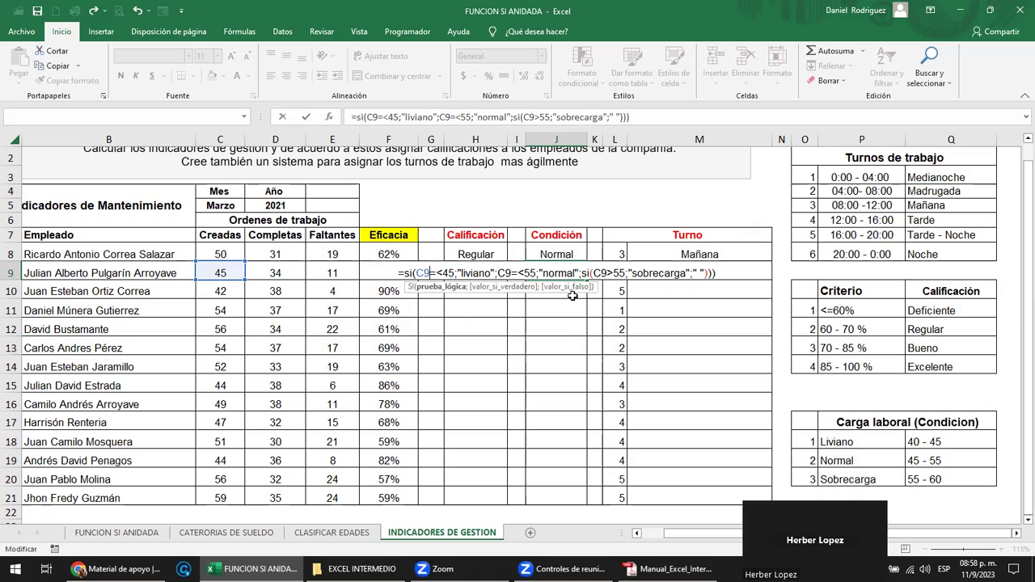
Delete the stray semicolon after C9 so J9's nested SI formula commits.
key(Right)
key(Right)
key(Right)
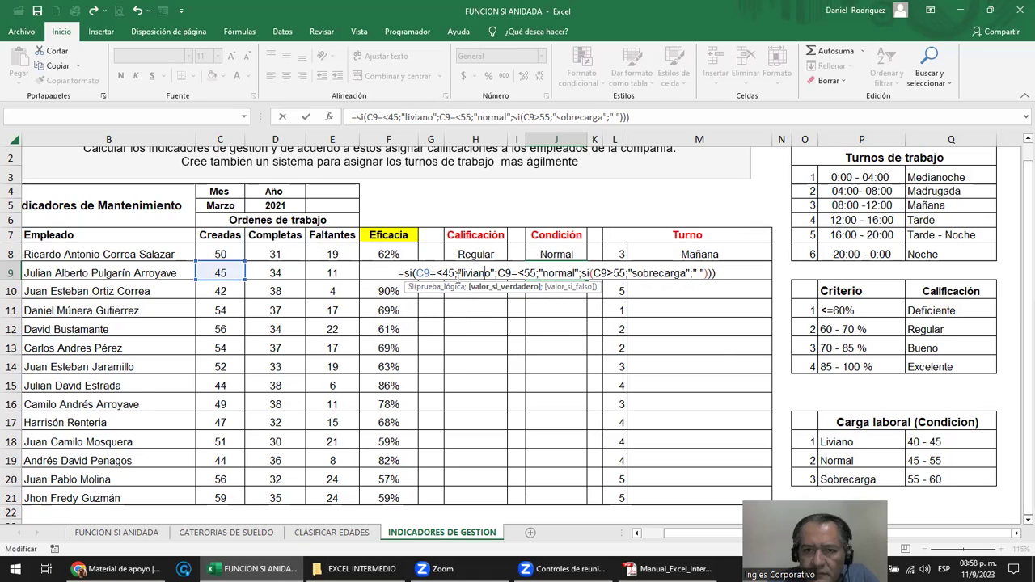
click(513, 272)
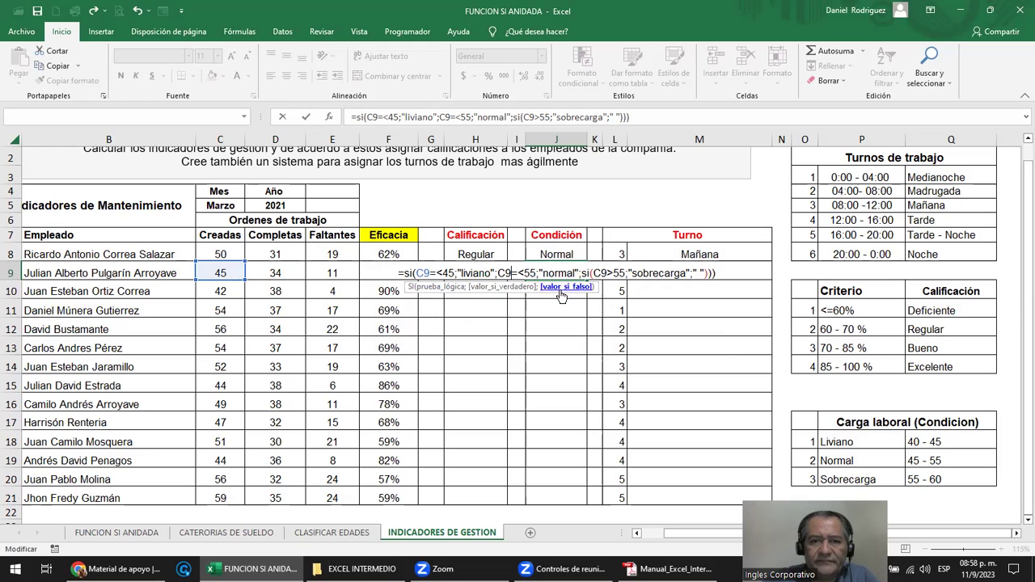
text(; si)
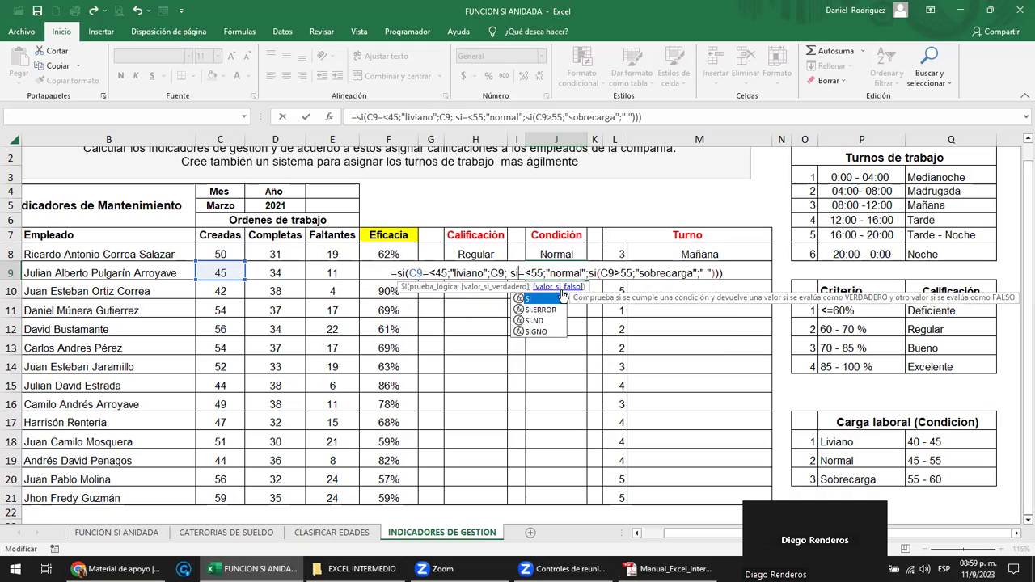
key(BackSpace)
key(BackSpace)
key(BackSpace)
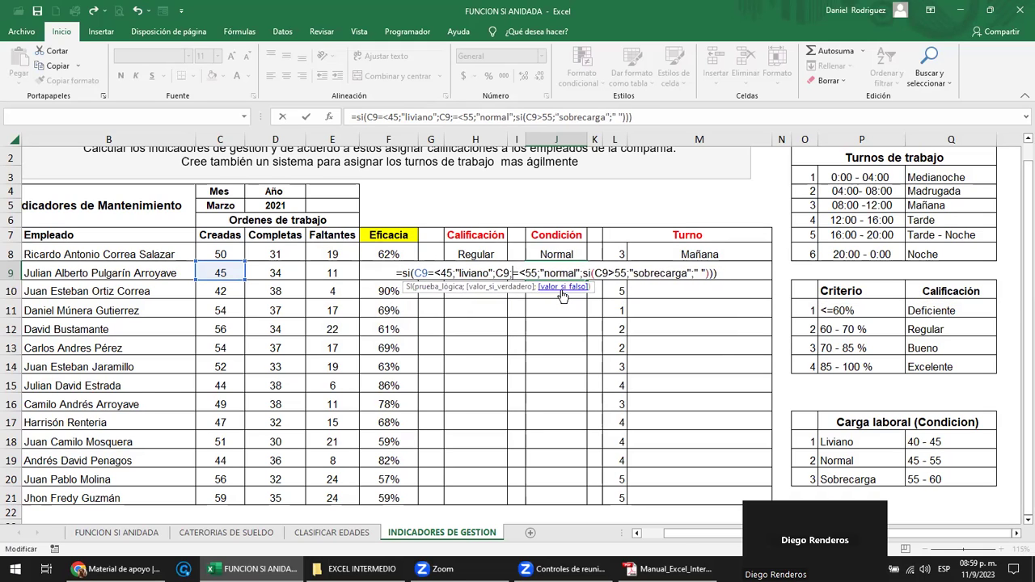
text(si()
key(Return)
key(Return)
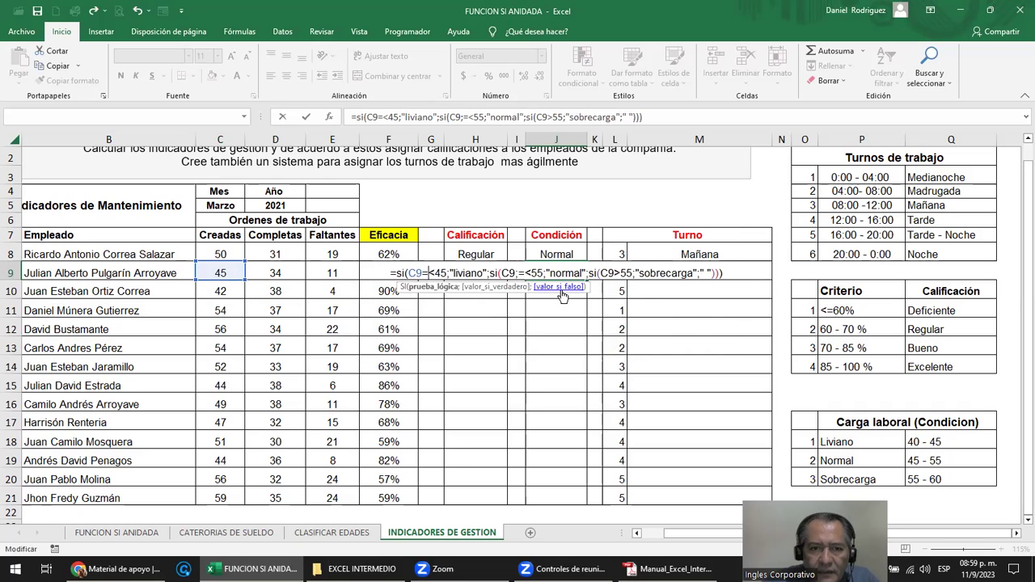
click(433, 274)
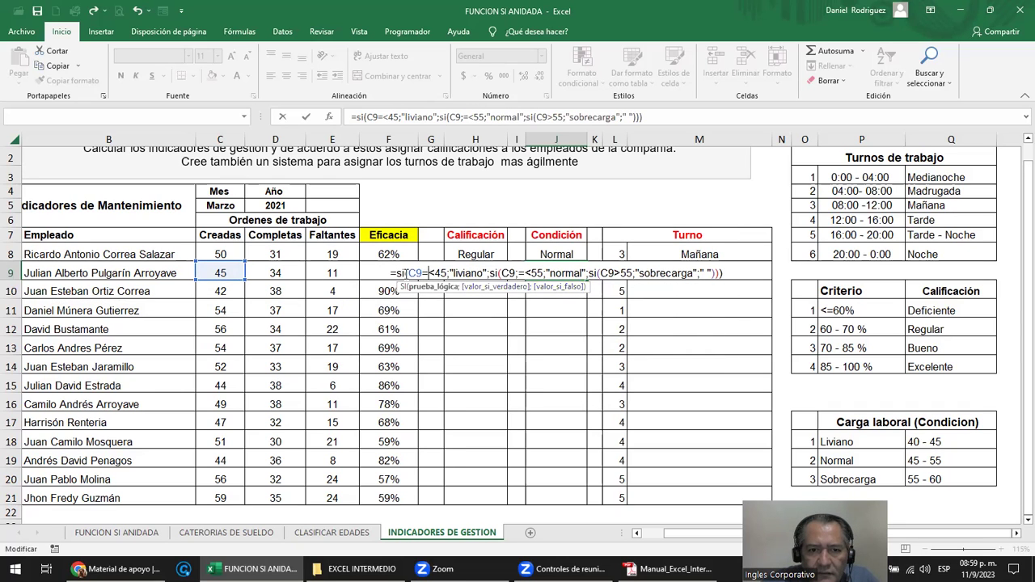
click(513, 275)
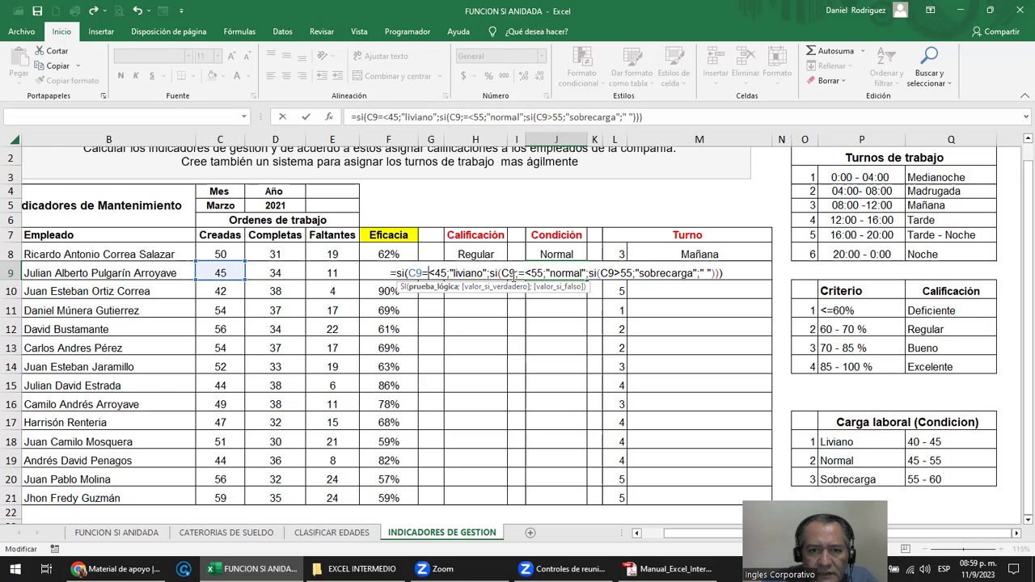
key(BackSpace)
key(Return)
key(Return)
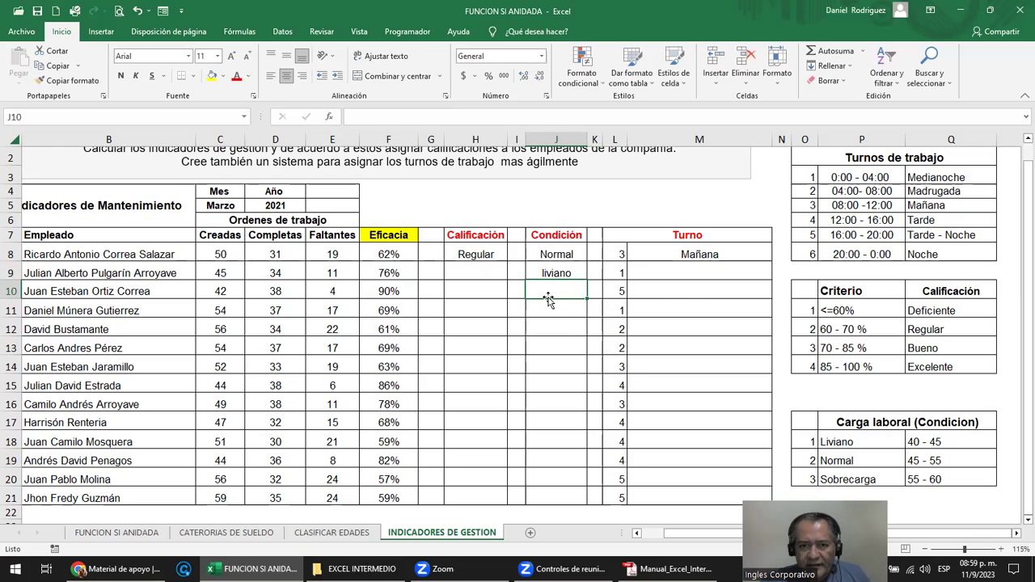
Try Creadas values 50, 45, 52 and 78 in C9, leaving J9 at sobrecarga.
click(232, 275)
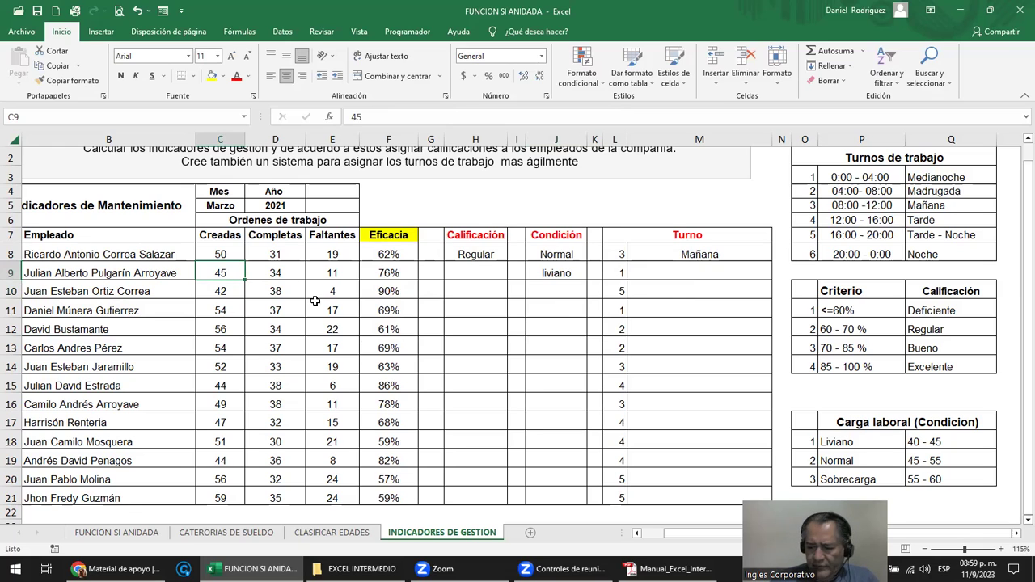
text(50)
key(ctrl+Return)
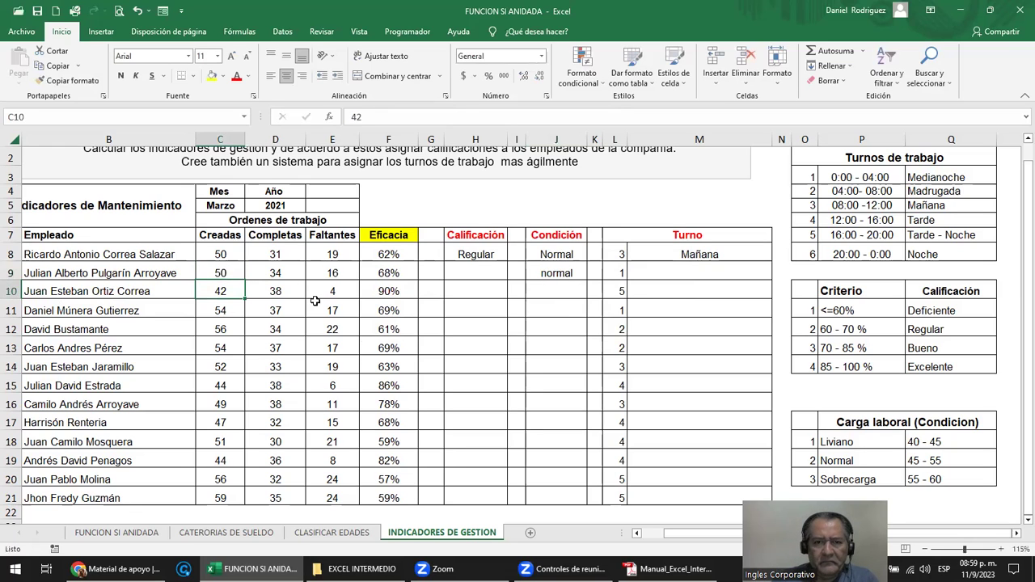
text(45)
key(ctrl+Return)
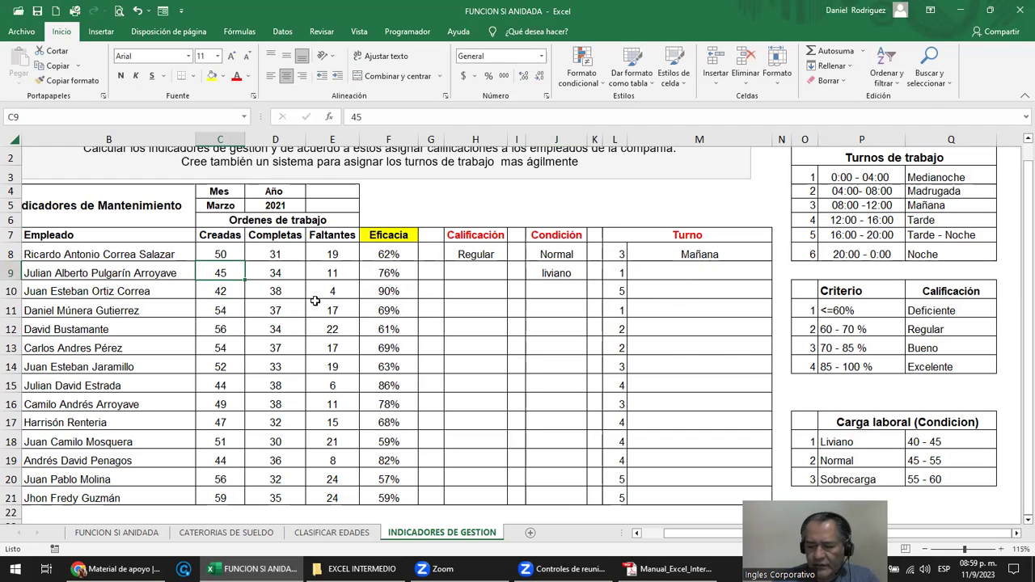
text(52)
key(ctrl+Return)
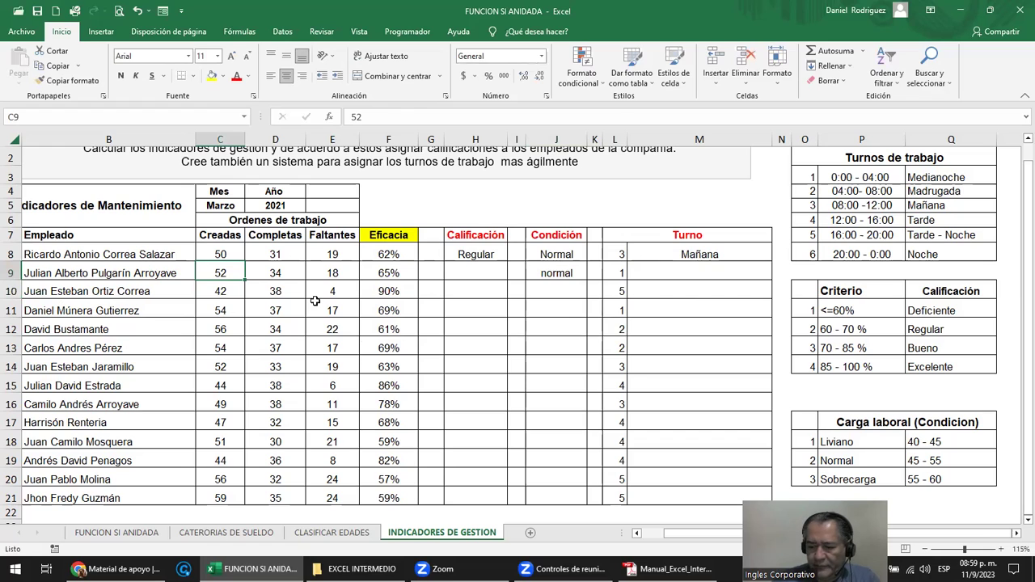
text(78)
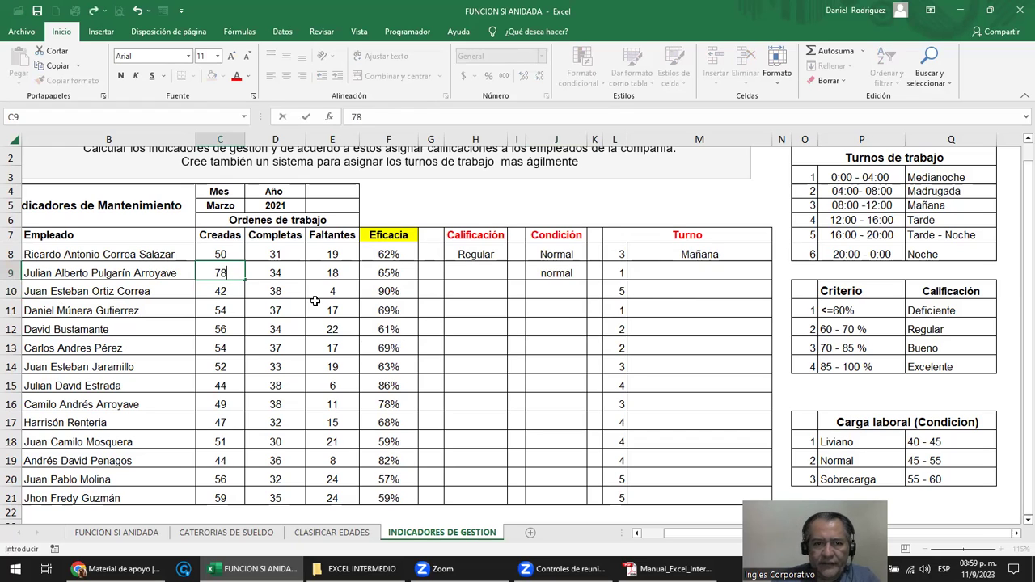
key(Return)
click(223, 272)
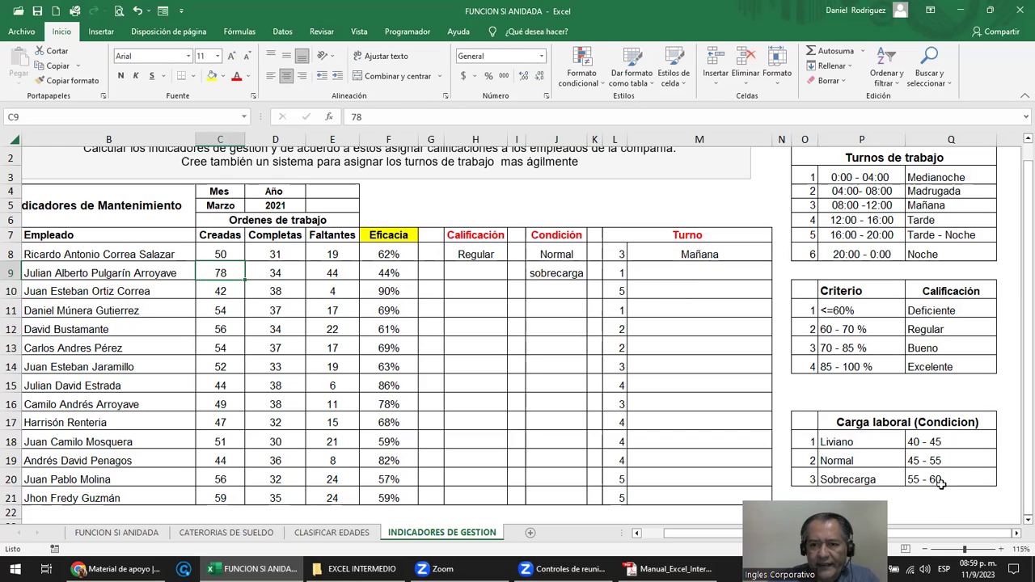
Rewrite J9's third SI condition as C9>55 and commit the formula.
double_click(564, 272)
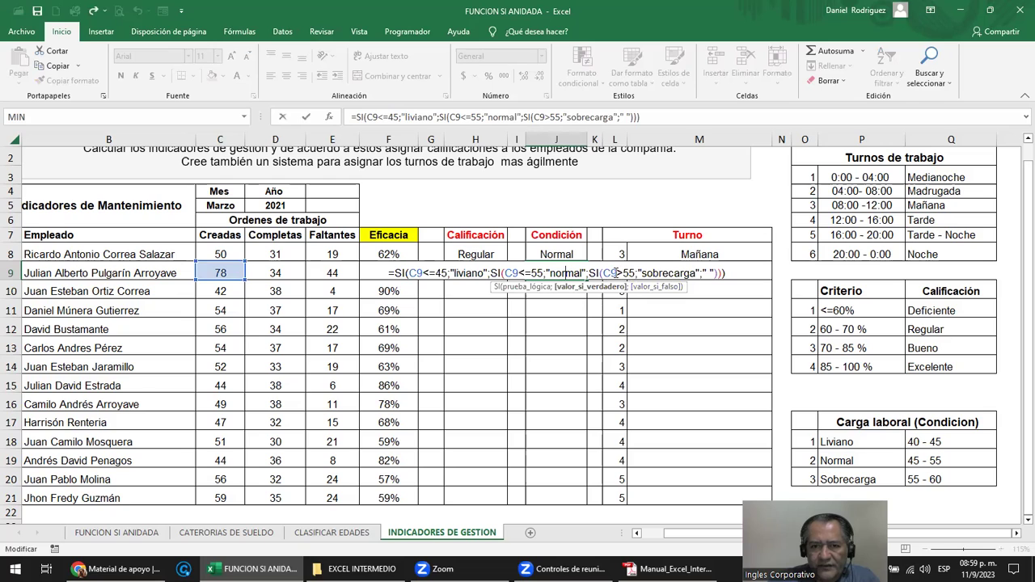
click(619, 273)
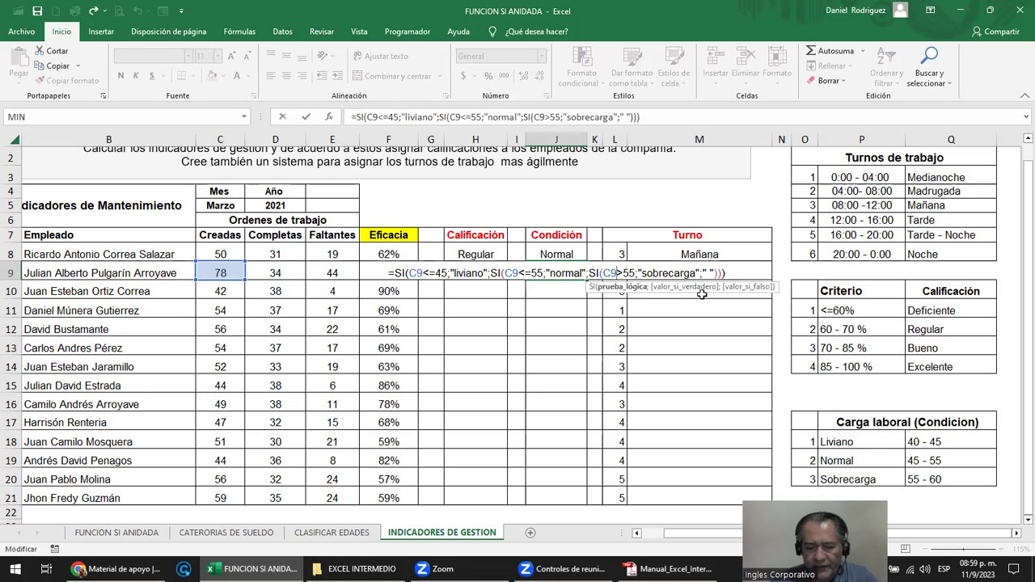
text(0>)
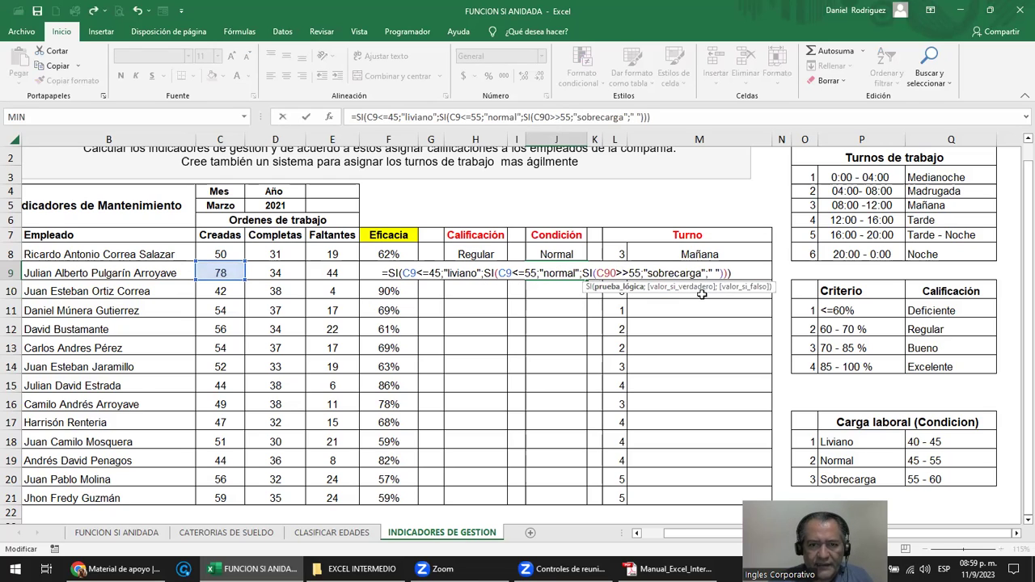
key(BackSpace)
key(BackSpace)
text(=)
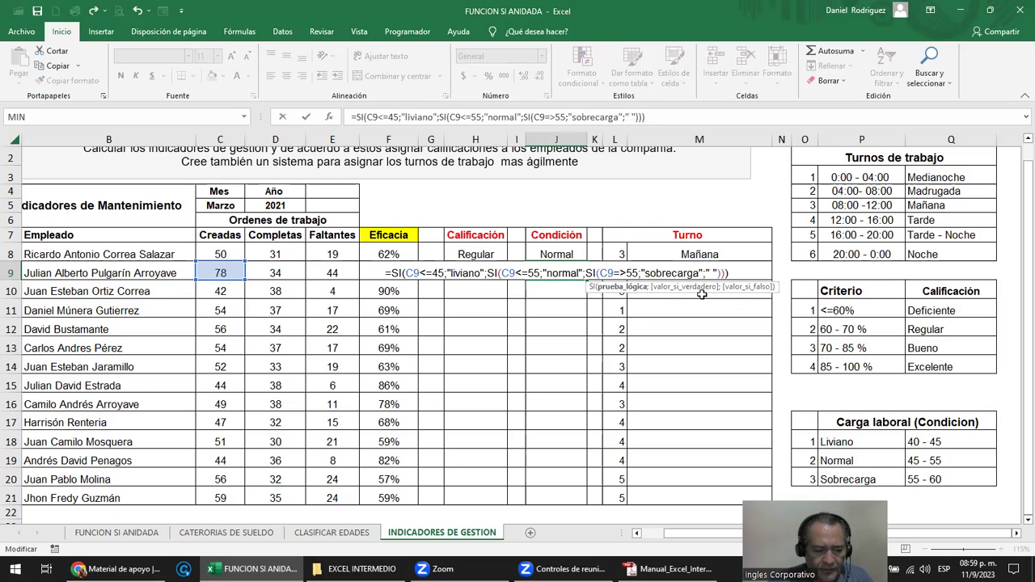
text(<)
key(Delete)
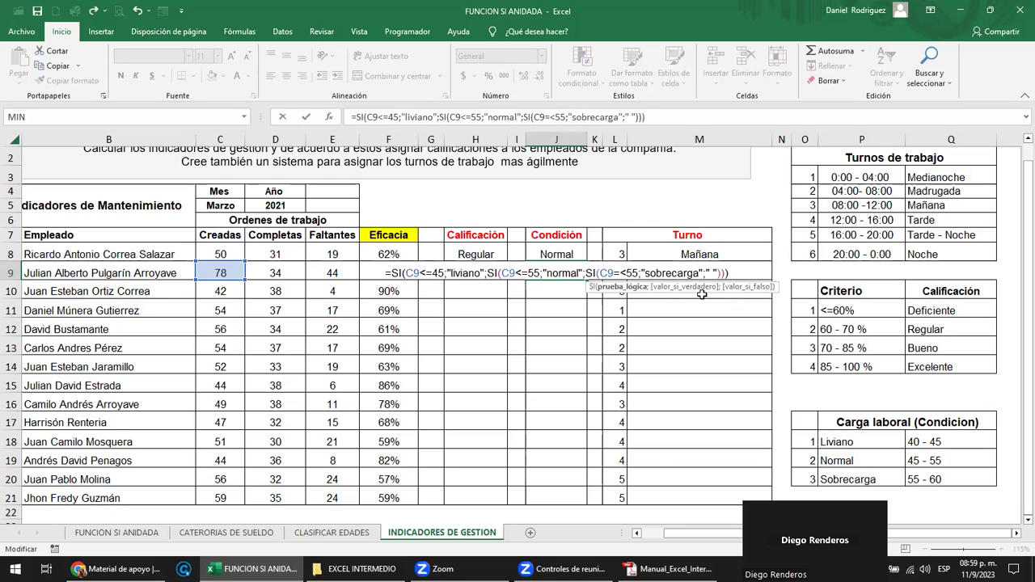
key(Delete)
key(Delete)
text(6)
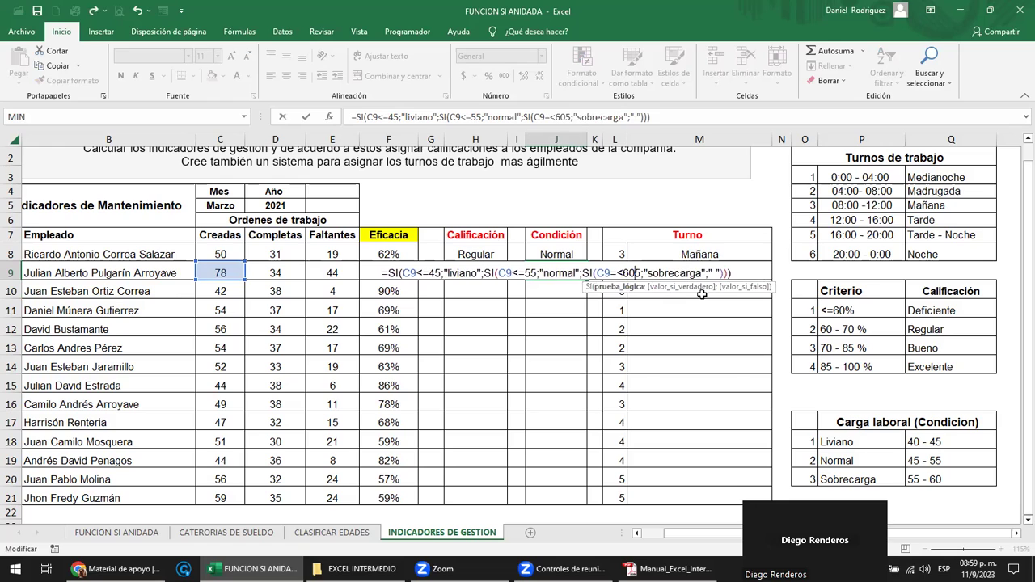
text(0)
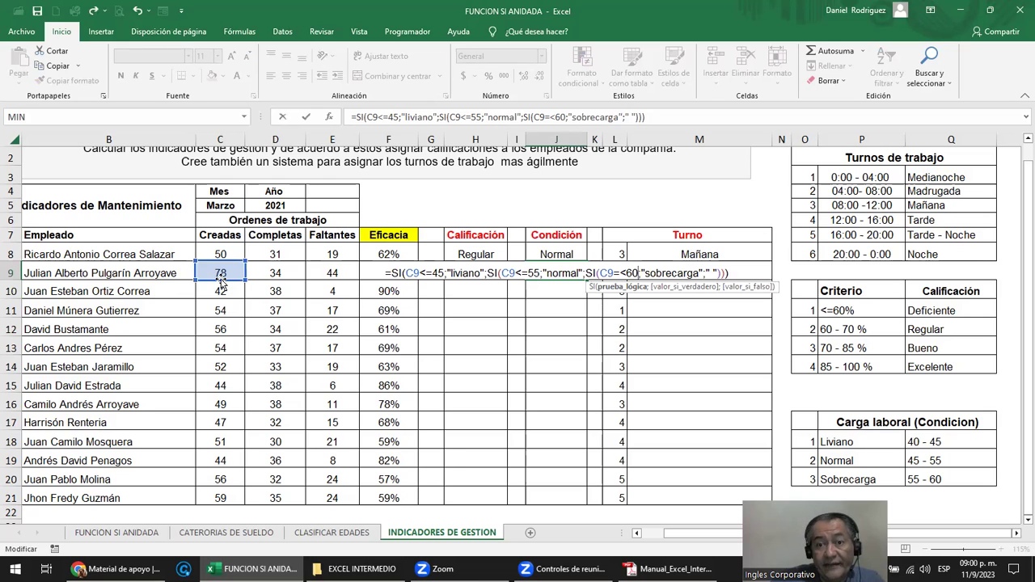
key(BackSpace)
key(BackSpace)
key(BackSpace)
text(>55)
key(ctrl+Return)
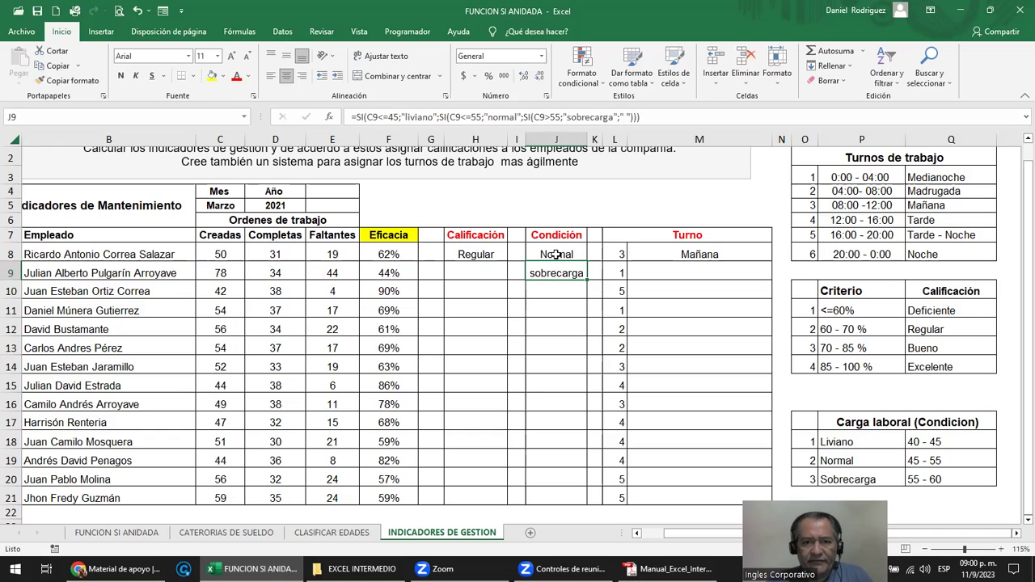
Copy J9's Condición formula and paste it down through J21.
click(556, 255)
double_click(556, 254)
key(Return)
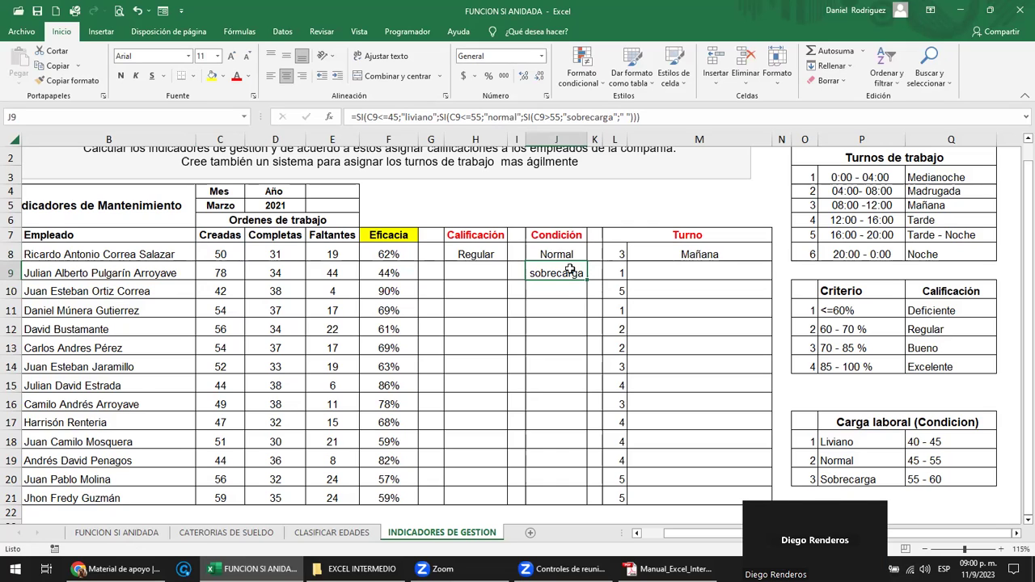
key(ctrl+c)
key(Down)
key(shift+Down)
key(shift+Down)
key(shift+Down)
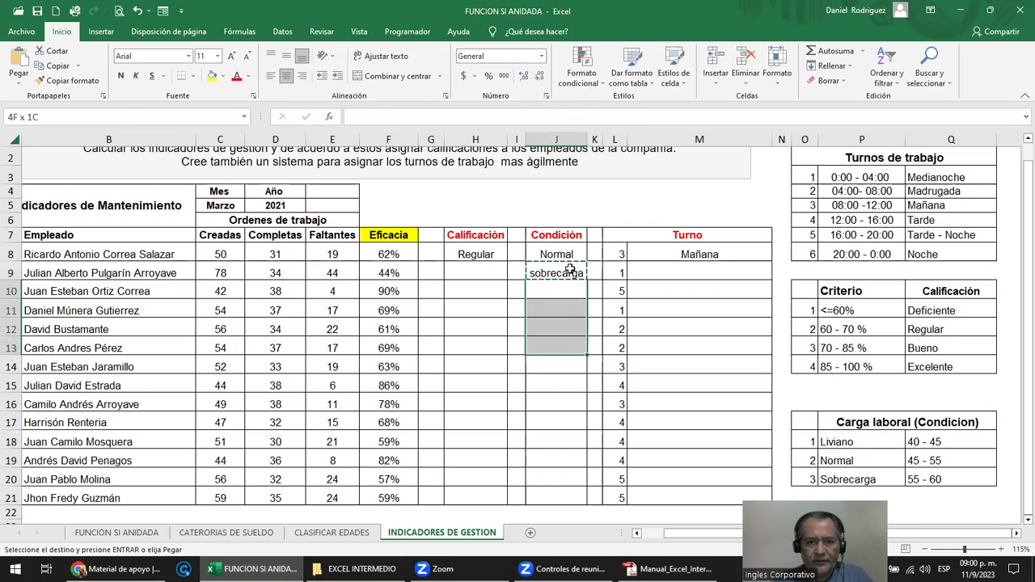
key(shift+Down)
key(shift+Down)
key(shift+Down)
key(shift+Down)
key(shift+Down)
key(shift+Down)
key(shift+Down)
key(Return)
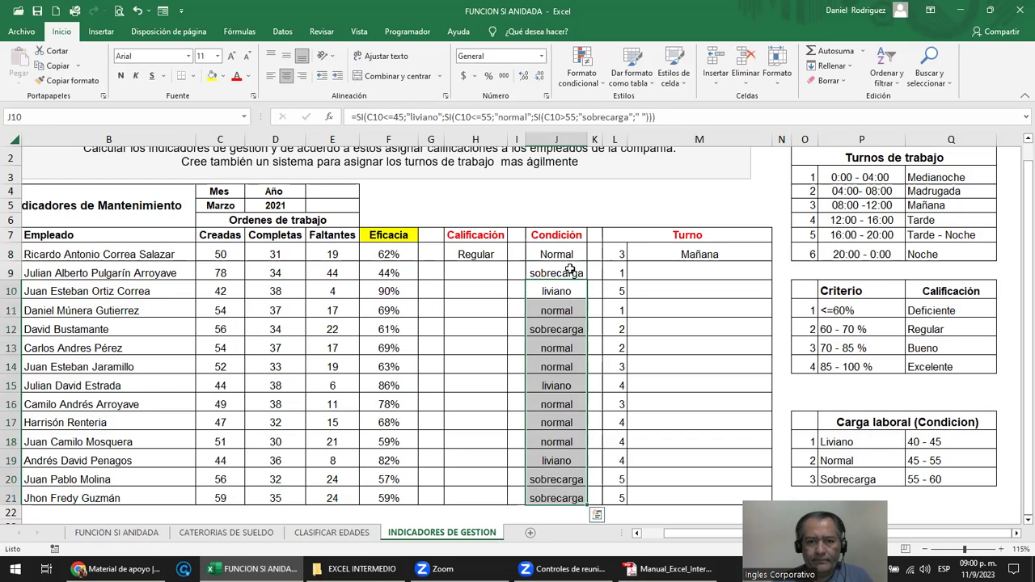
click(233, 500)
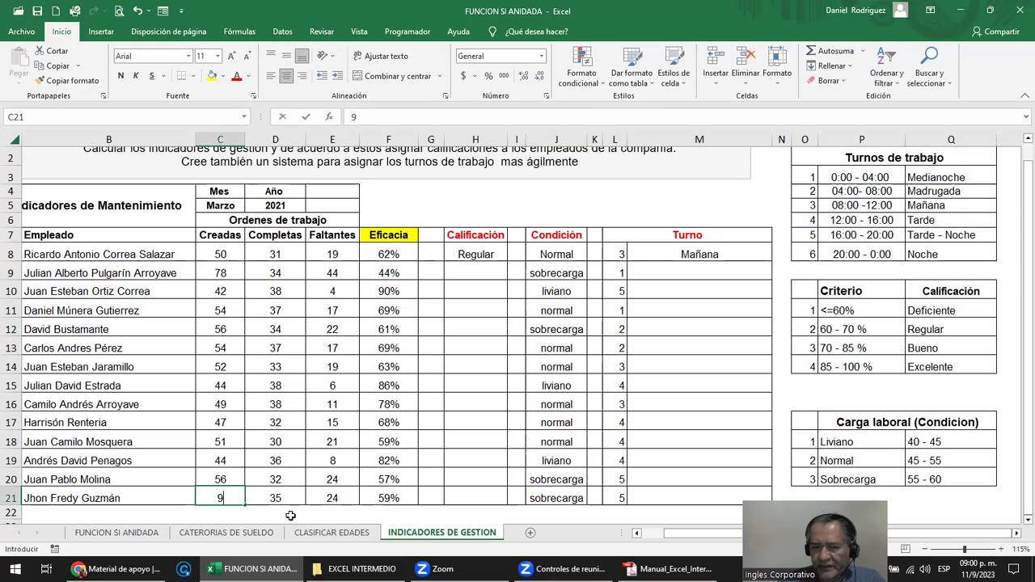
text(98)
key(Return)
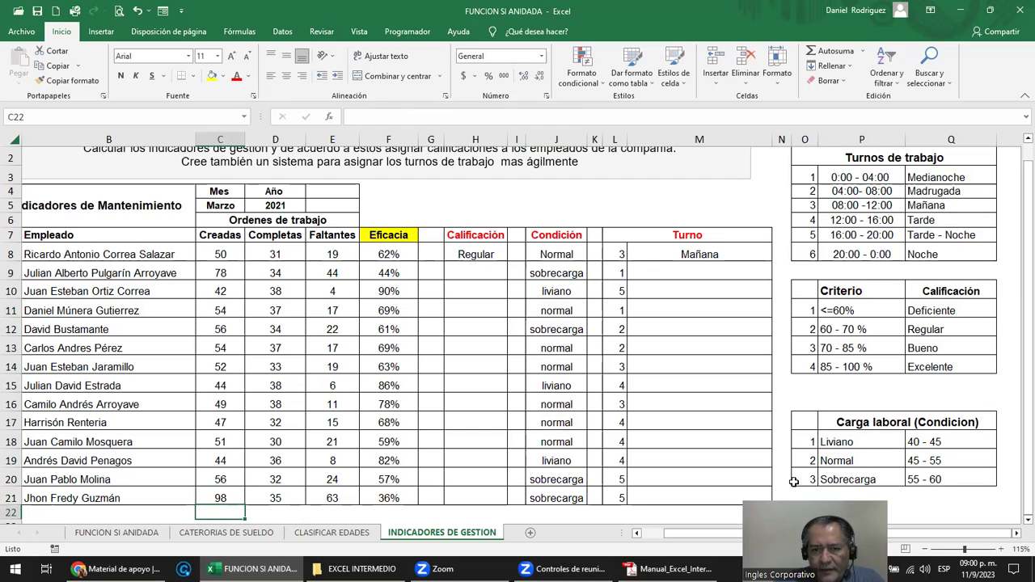
double_click(552, 498)
drag(623, 498, 644, 498)
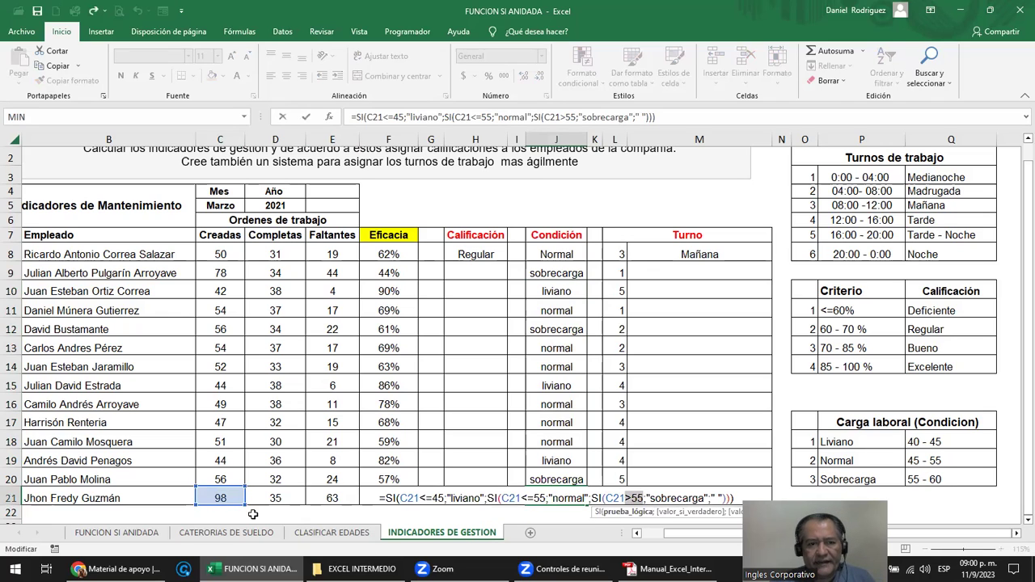
key(Return)
click(219, 498)
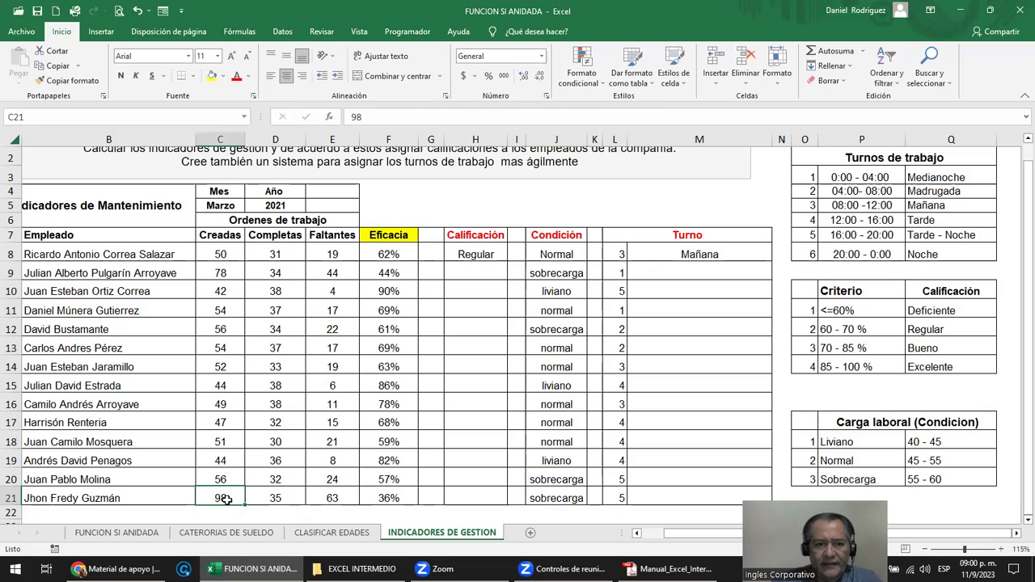
click(566, 499)
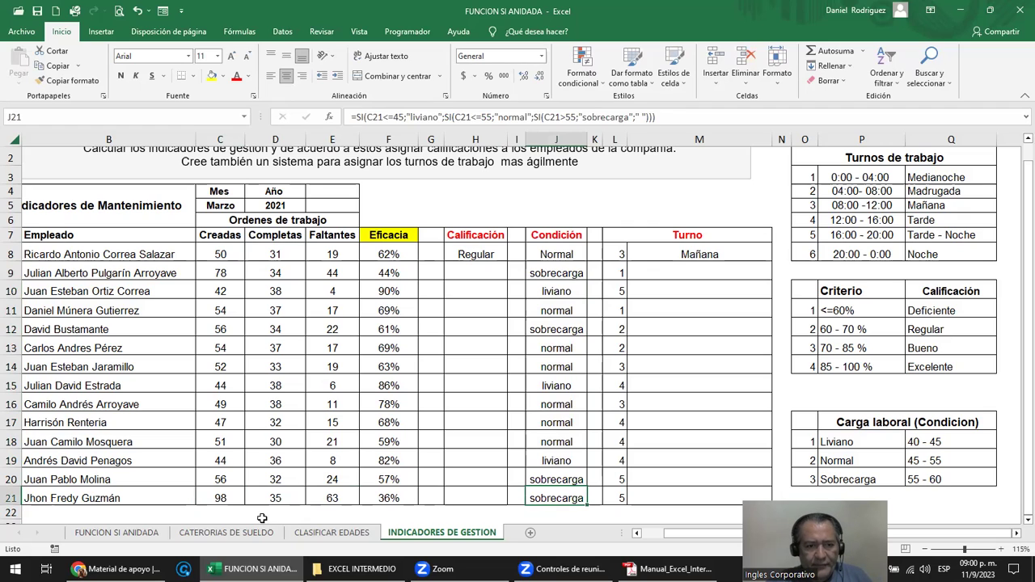
key(ctrl+z)
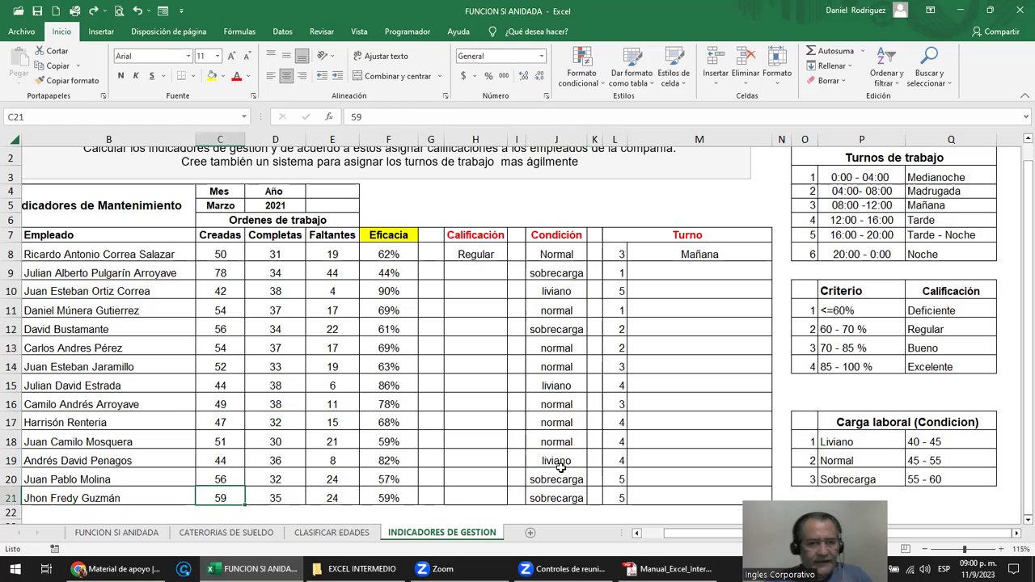
Highlight the unfilled Calificación and Turno cells and the Criterio/Calificación table.
drag(485, 254, 482, 495)
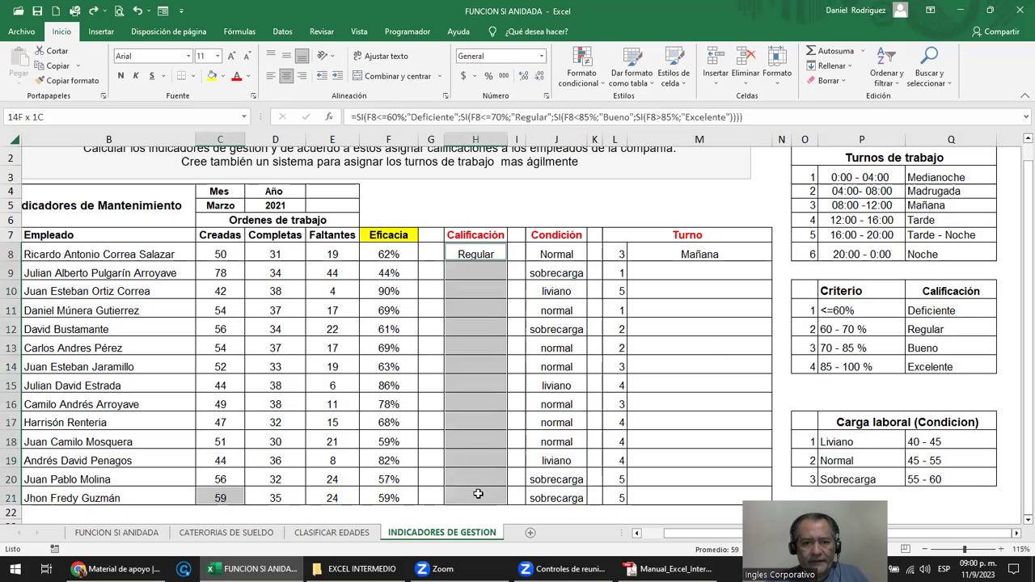
drag(730, 254, 703, 497)
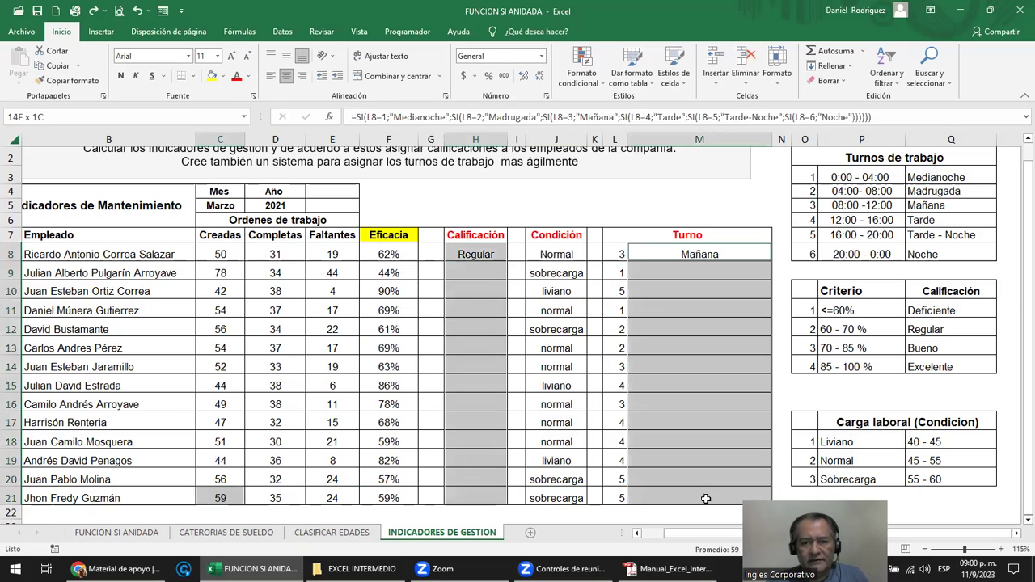
click(806, 294)
drag(865, 318, 931, 366)
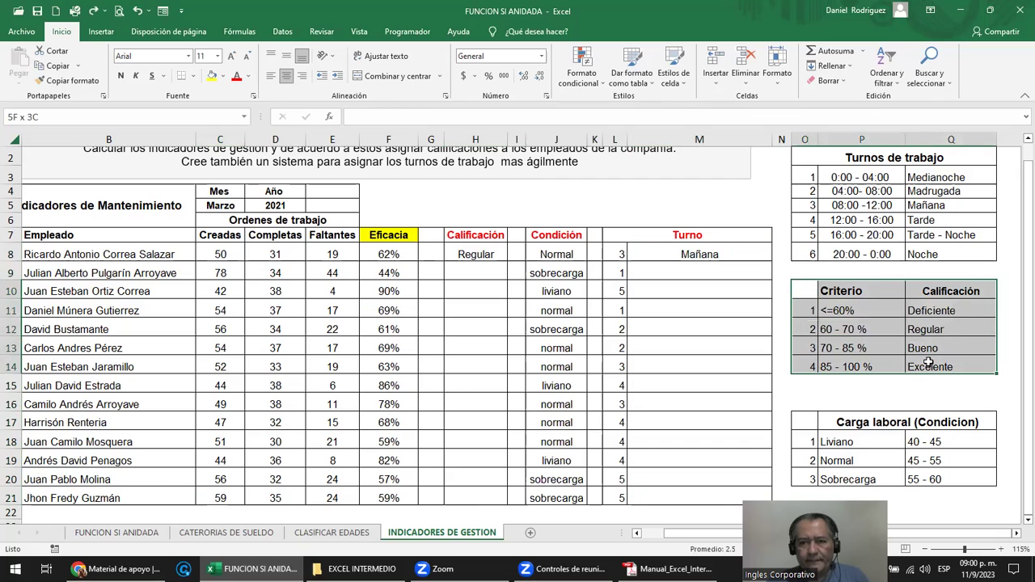
click(1006, 384)
drag(700, 272, 685, 494)
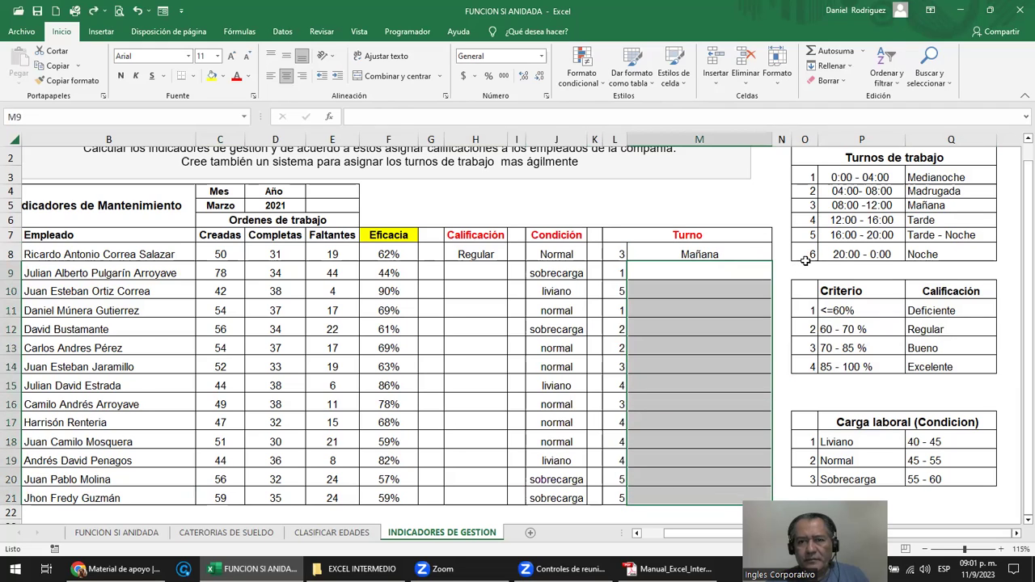
click(807, 256)
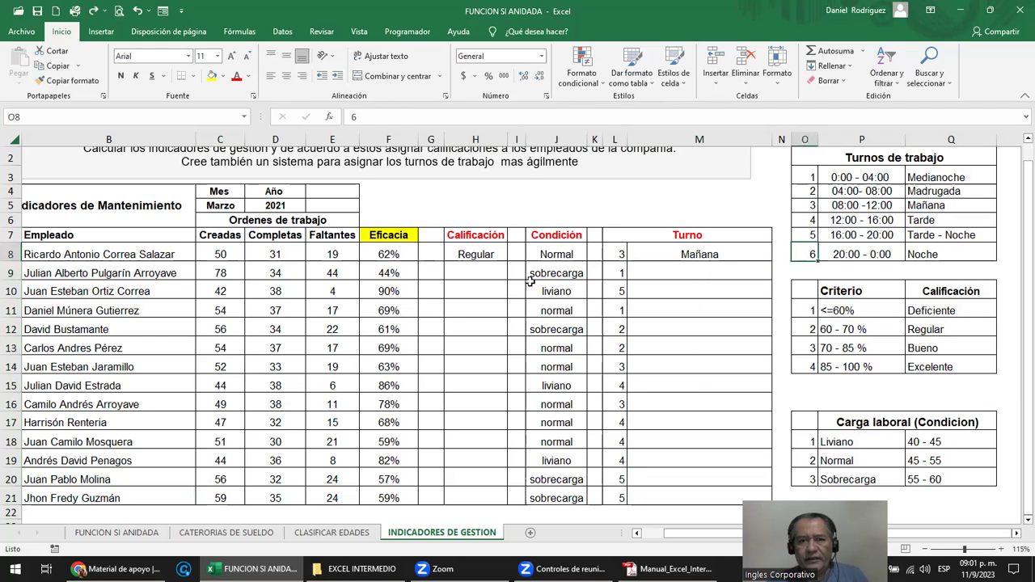
click(554, 263)
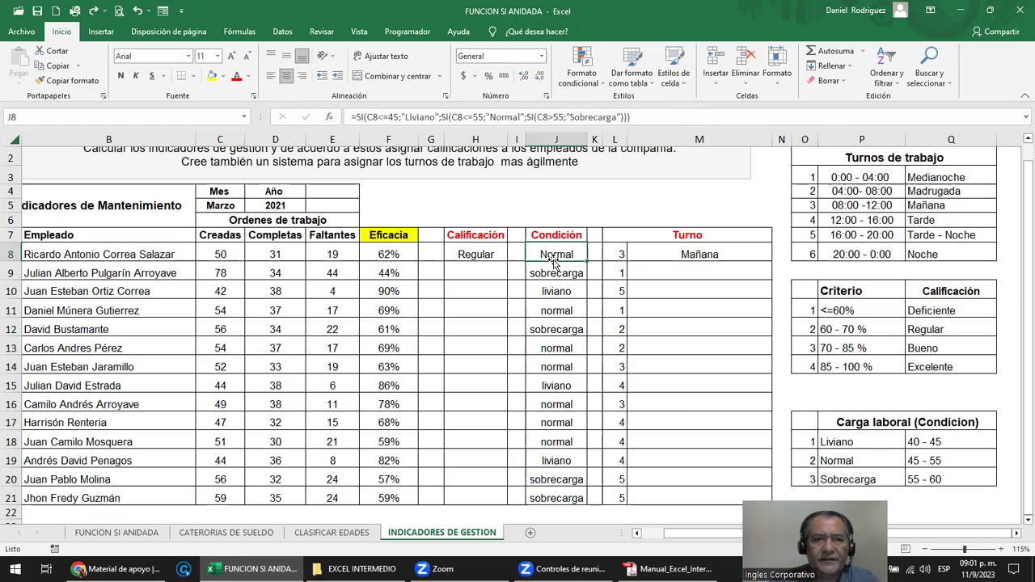
Save the workbook, then mark the Calificación and Turno cells still to fill.
click(36, 11)
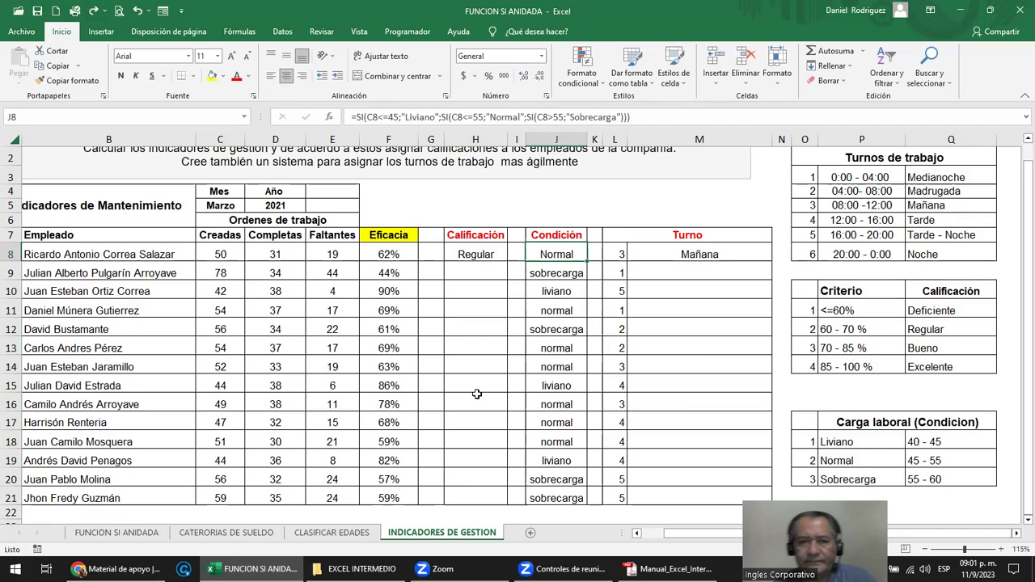
drag(478, 253, 477, 499)
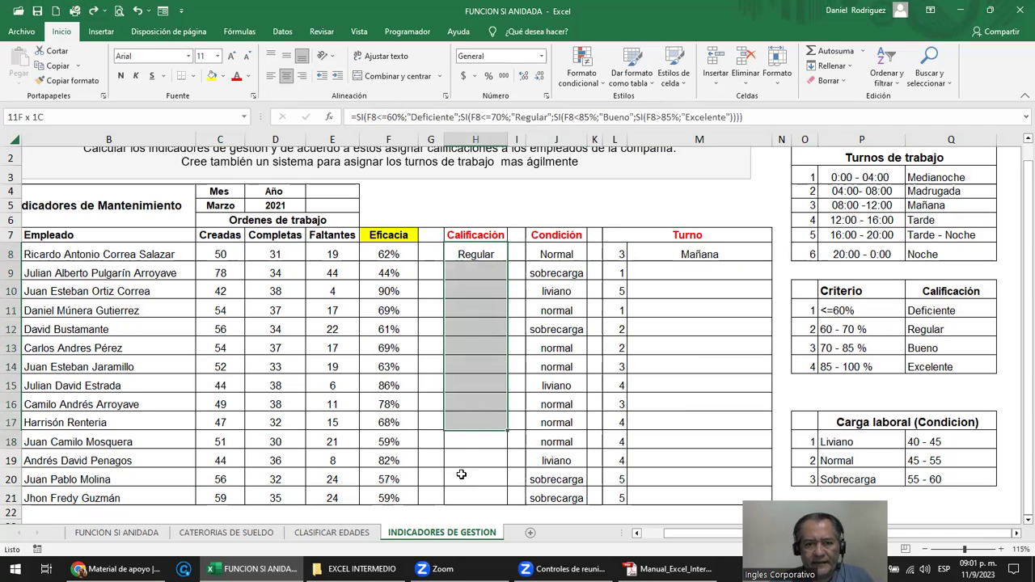
ctrl+click(718, 258)
drag(707, 295, 692, 495)
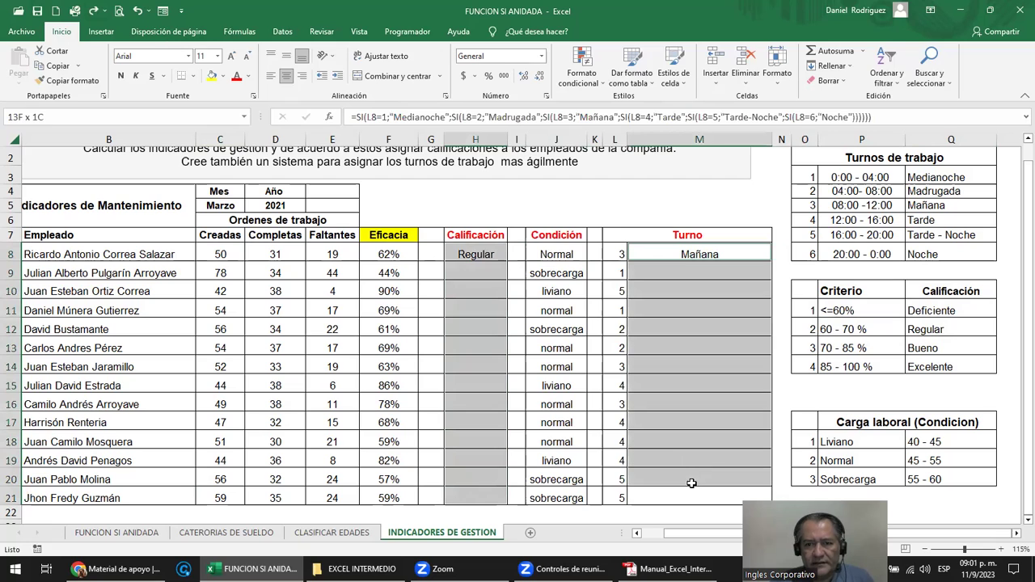